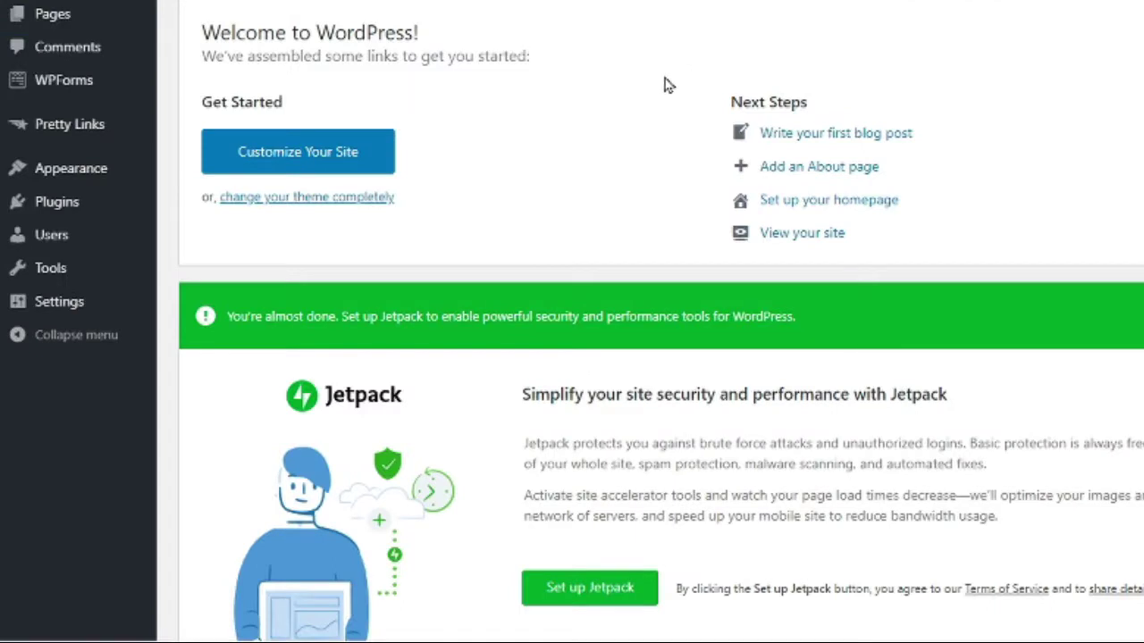
Search the new plugins for "starter templates" and install and activate the Starter Templates plugin by Brainstorm Force.
mouse_move(39, 327)
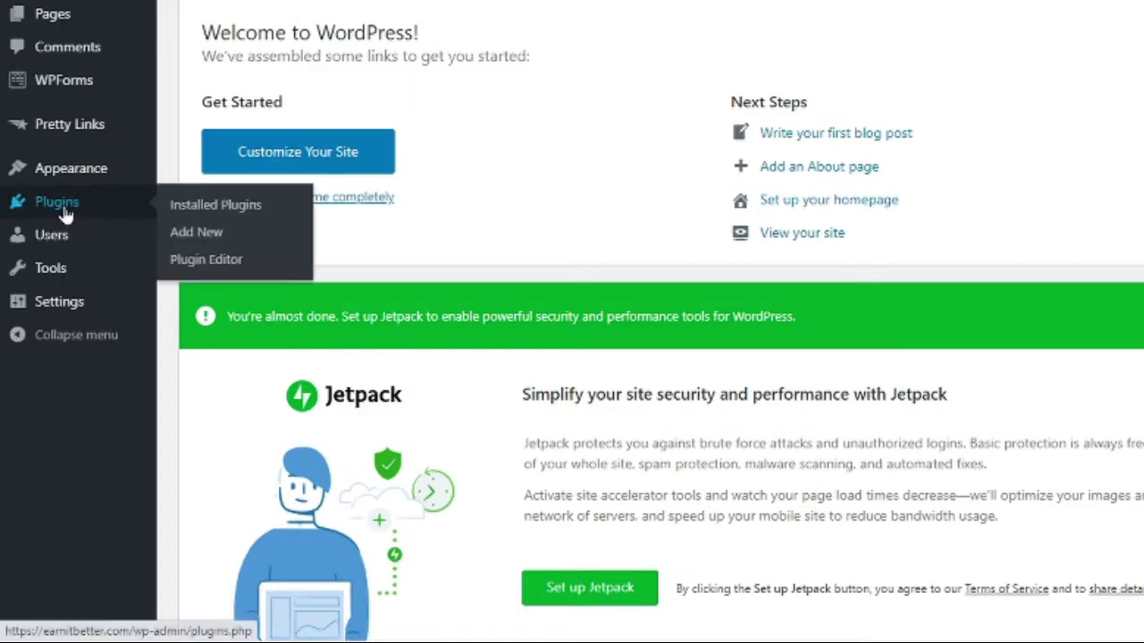
click(191, 234)
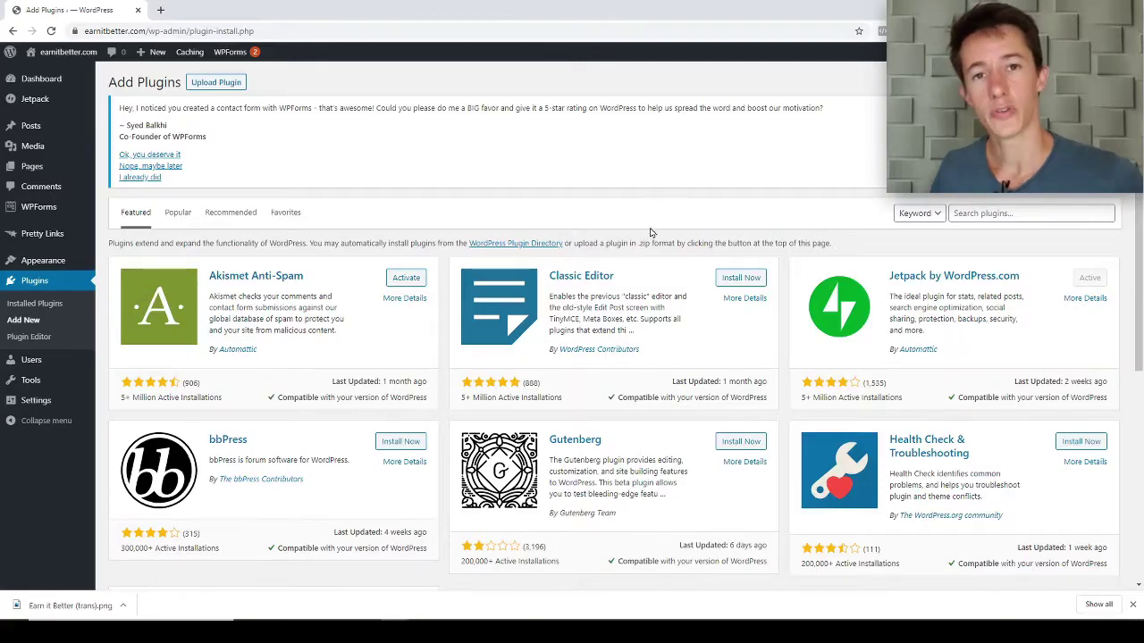
click(979, 214)
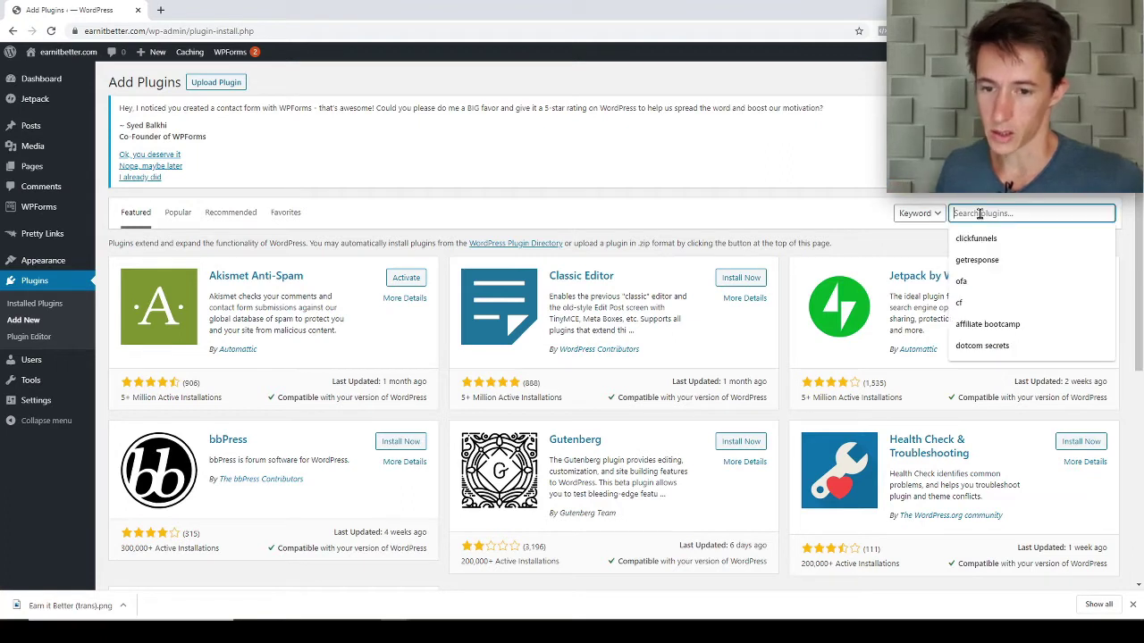
text(st)
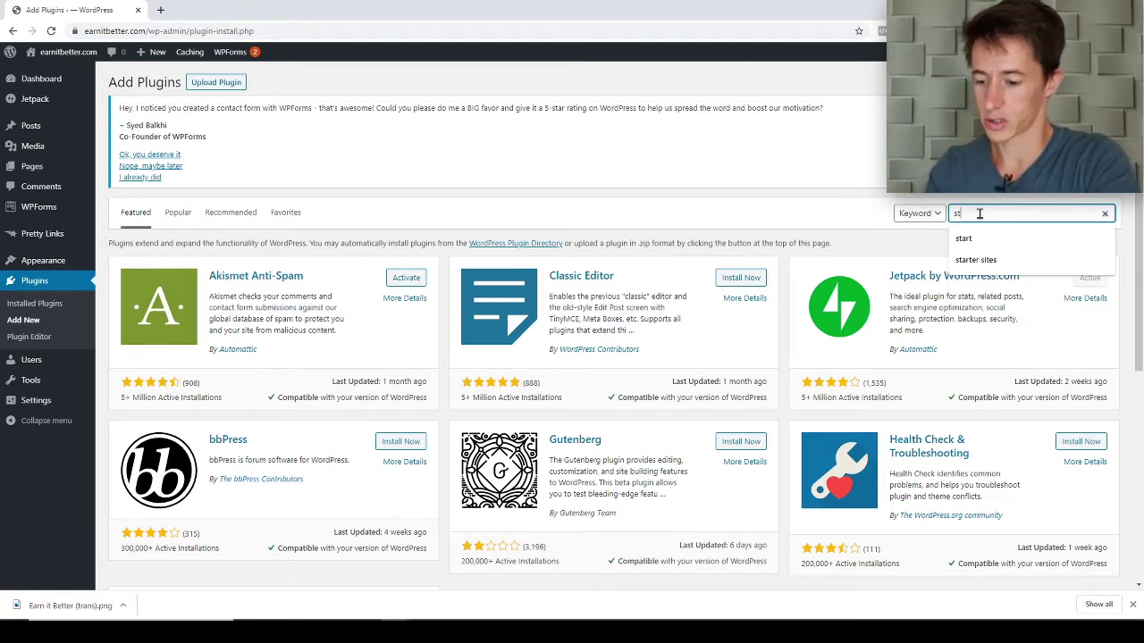
text(arter)
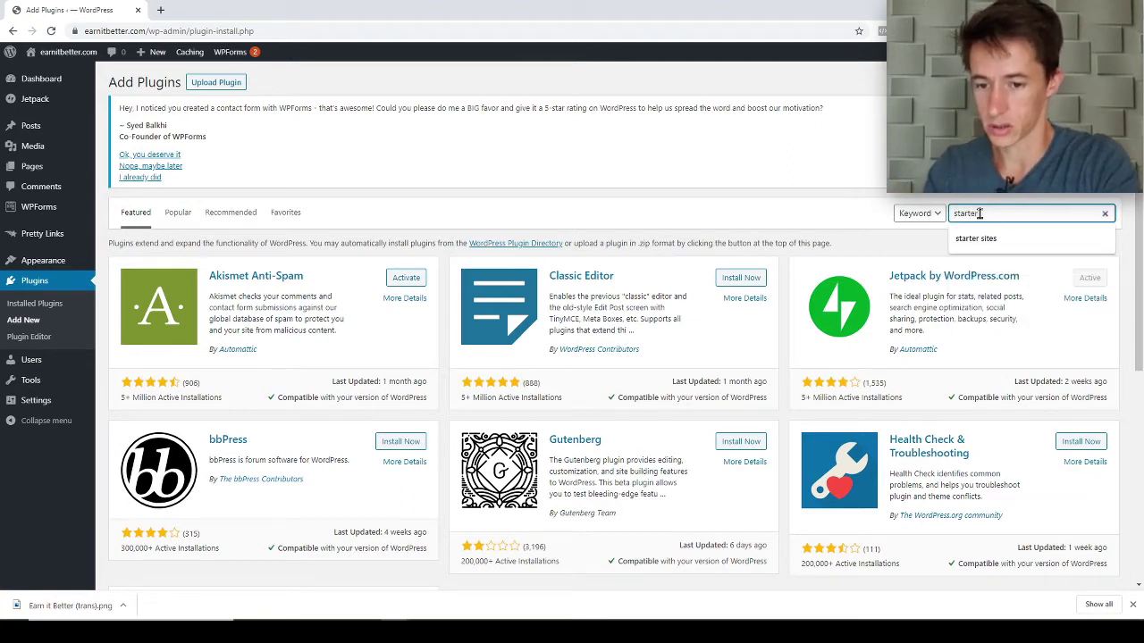
text( templates)
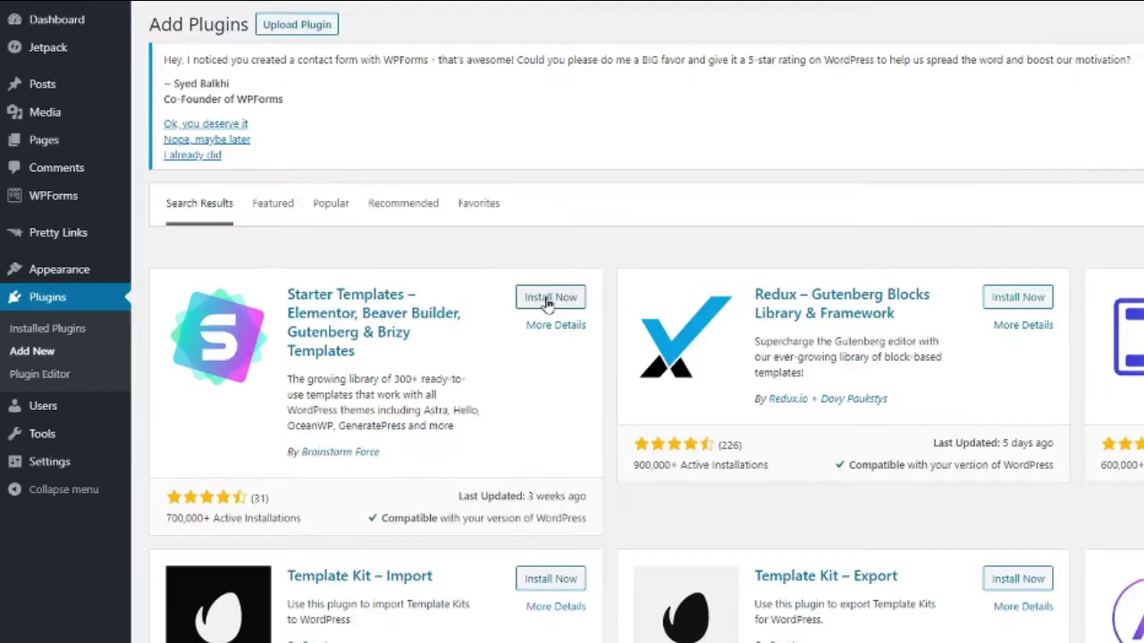
click(548, 304)
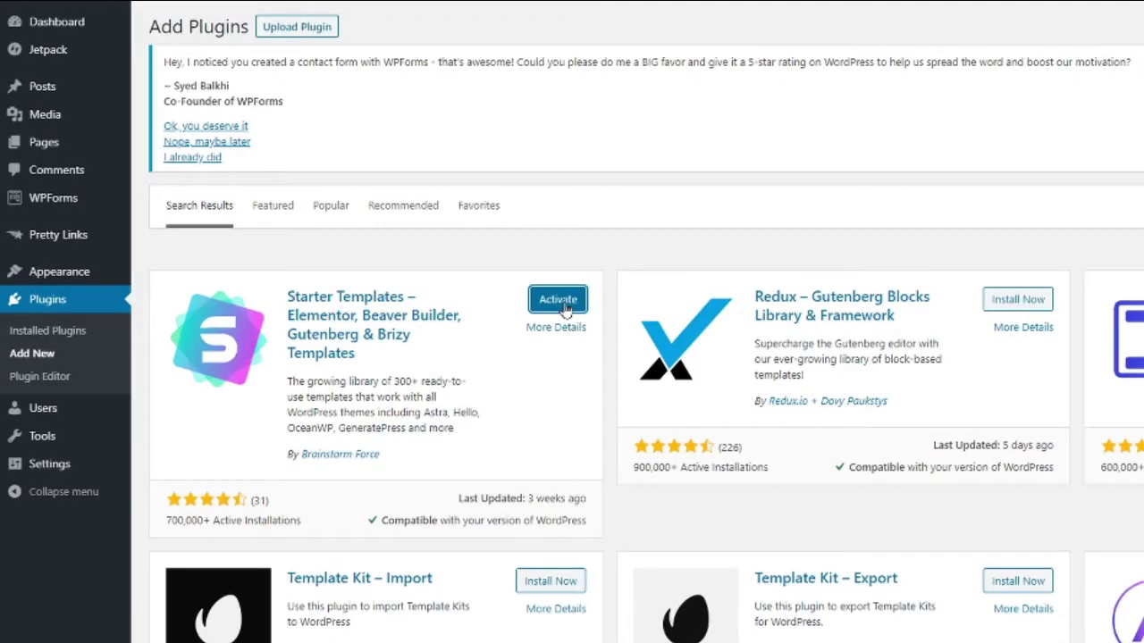
click(562, 304)
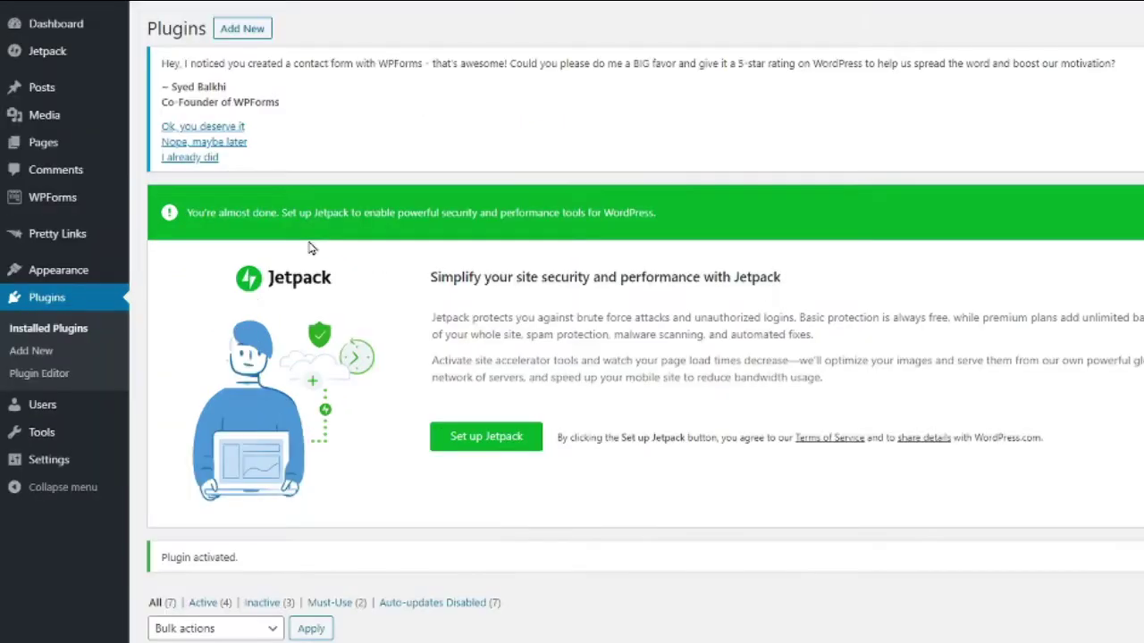
Open the Starter Templates library and check which page builders it offers, leaving Elementor selected.
mouse_move(31, 277)
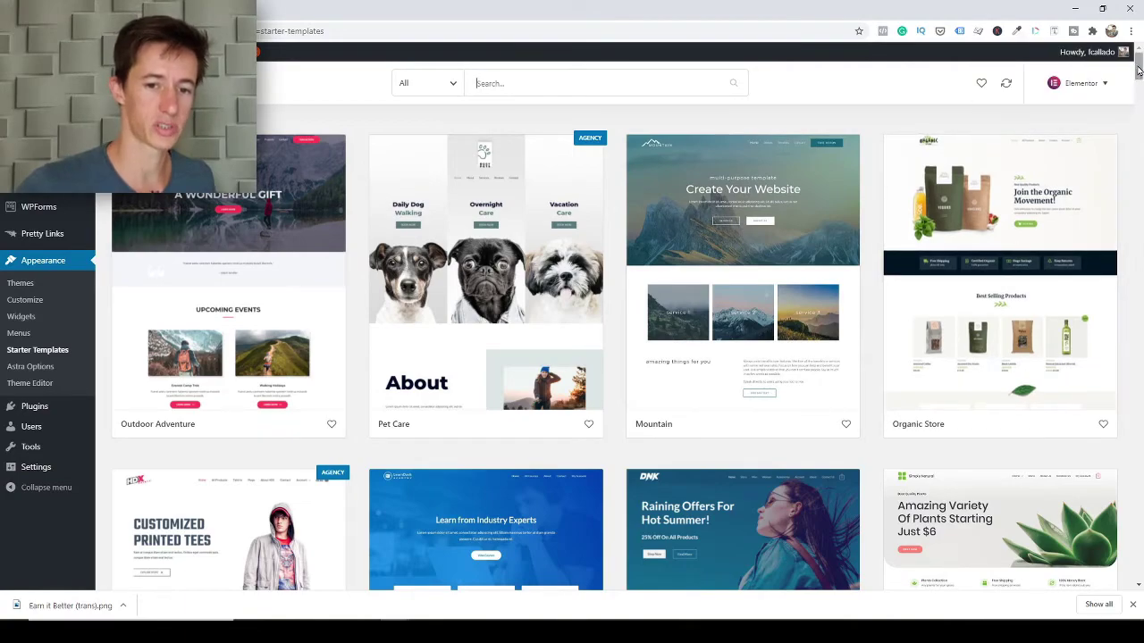
mouse_move(1139, 67)
mouse_down()
mouse_move(1139, 208)
mouse_move(1139, 65)
mouse_up()
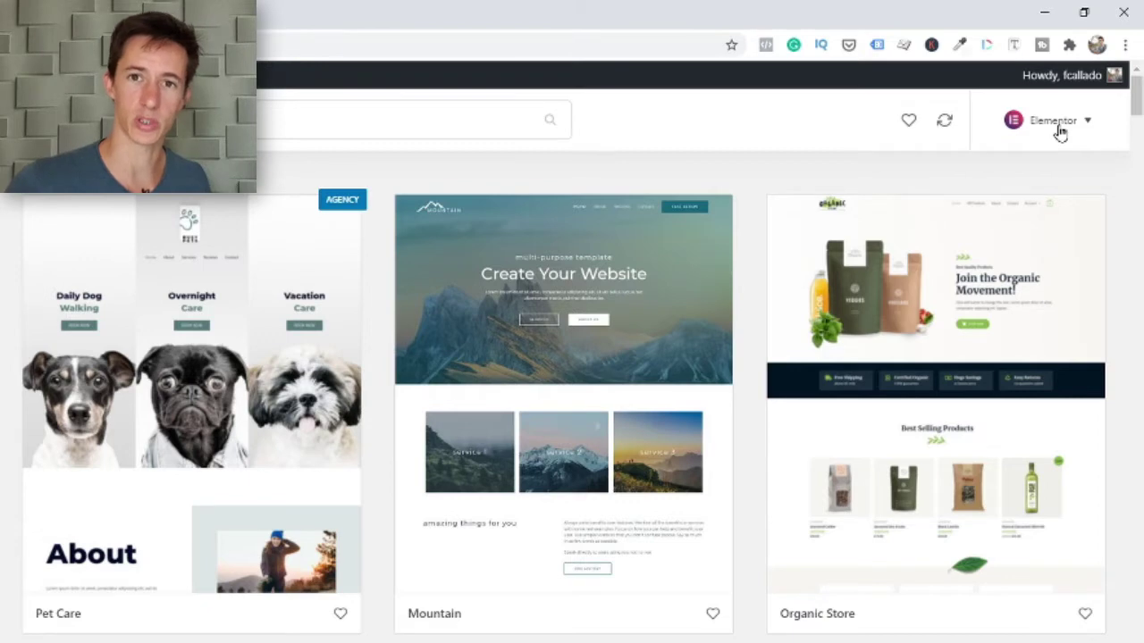
click(1058, 130)
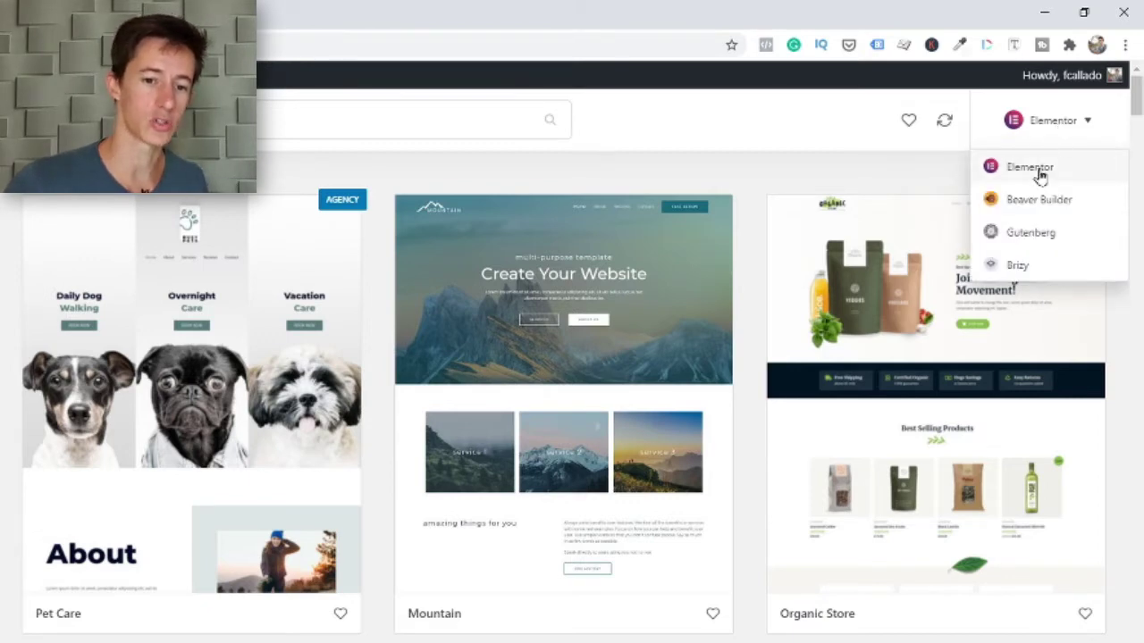
click(1063, 129)
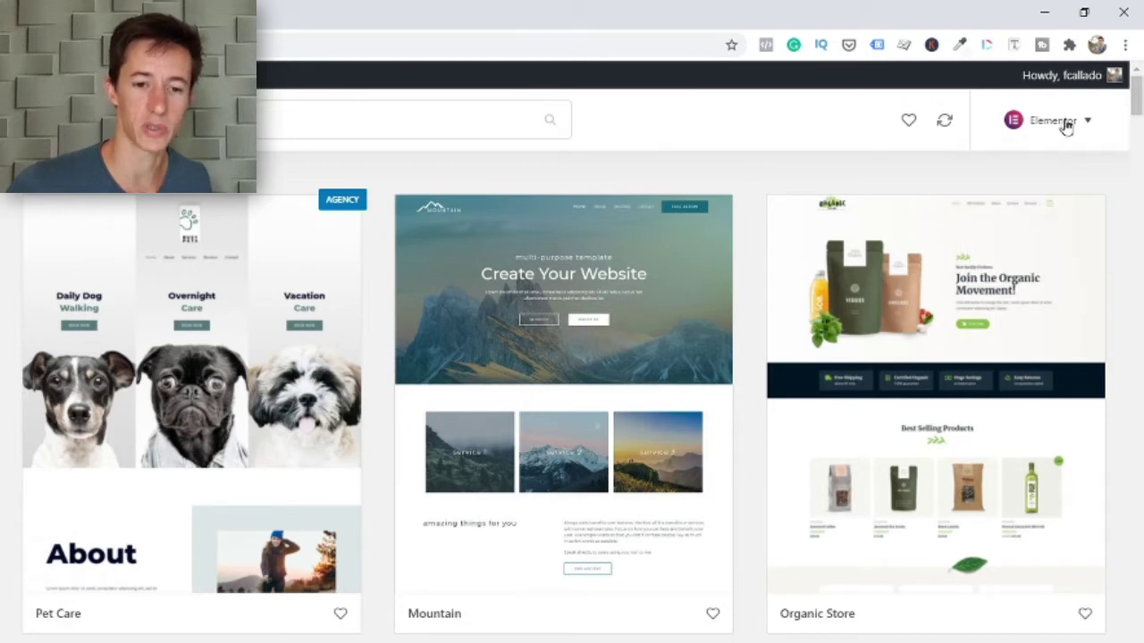
click(1067, 126)
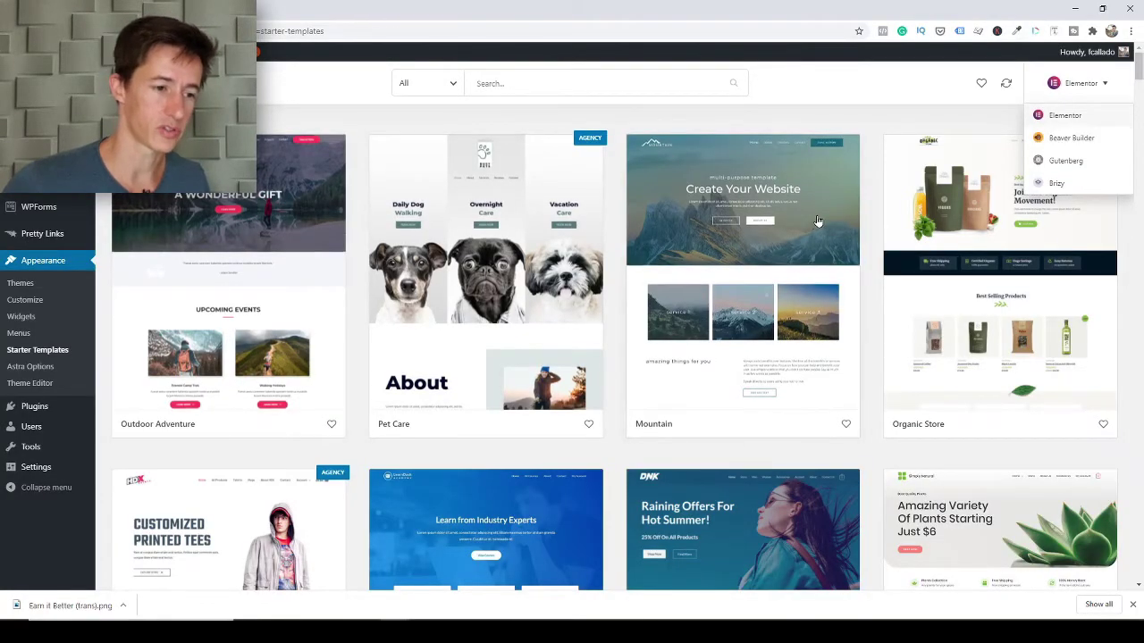
click(853, 114)
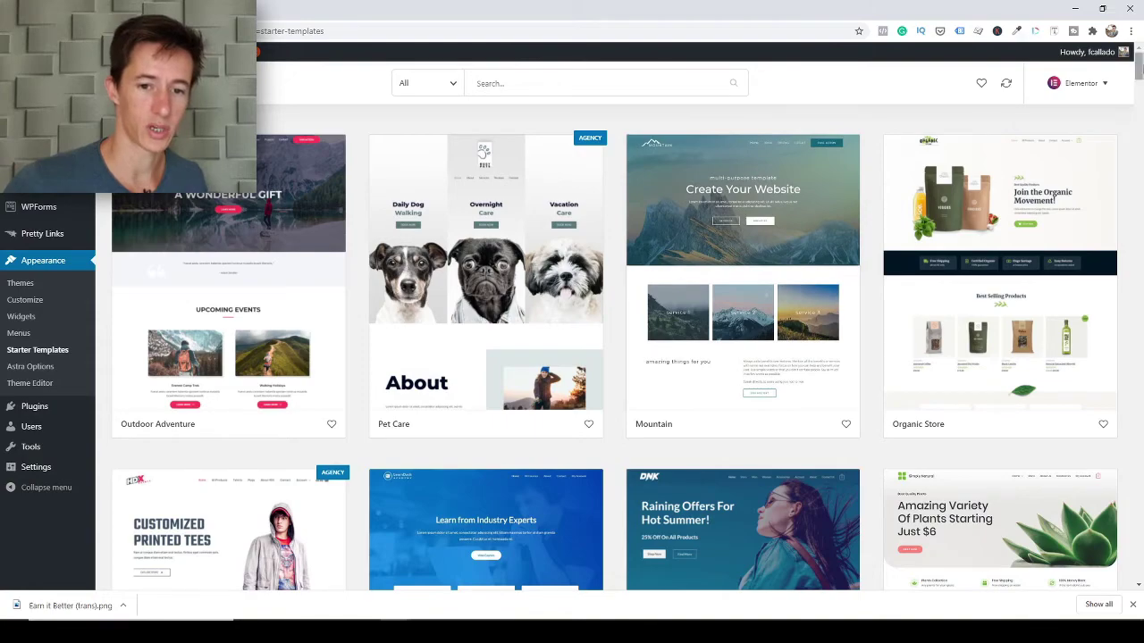
Browse the first rows of Elementor site templates in the library.
drag(1138, 70, 1137, 100)
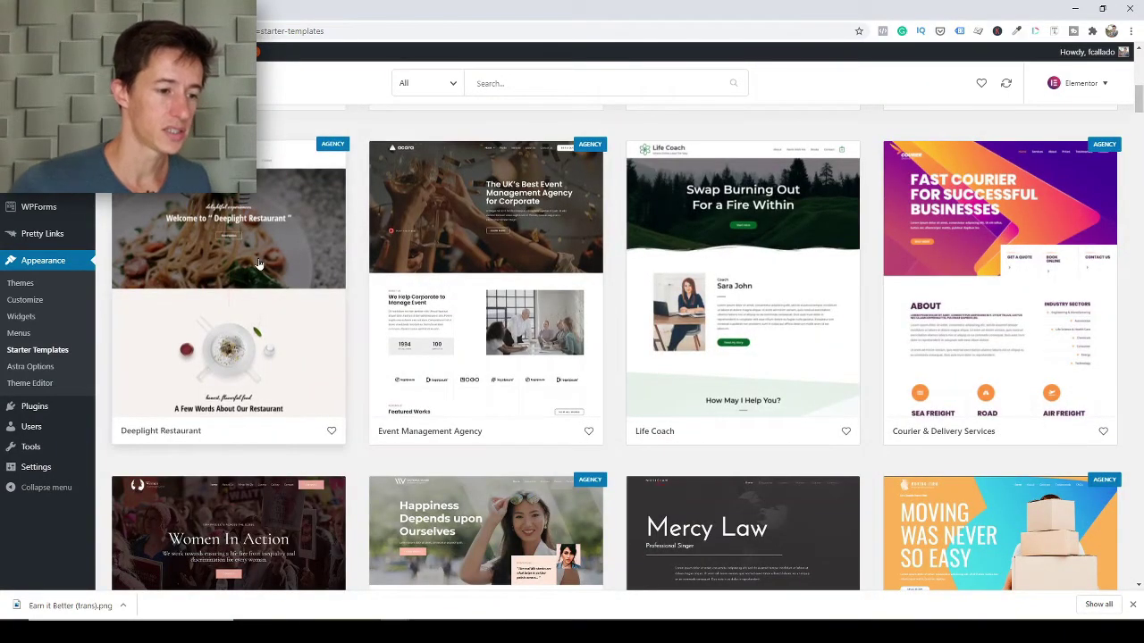
scroll(987, 208, up, 4)
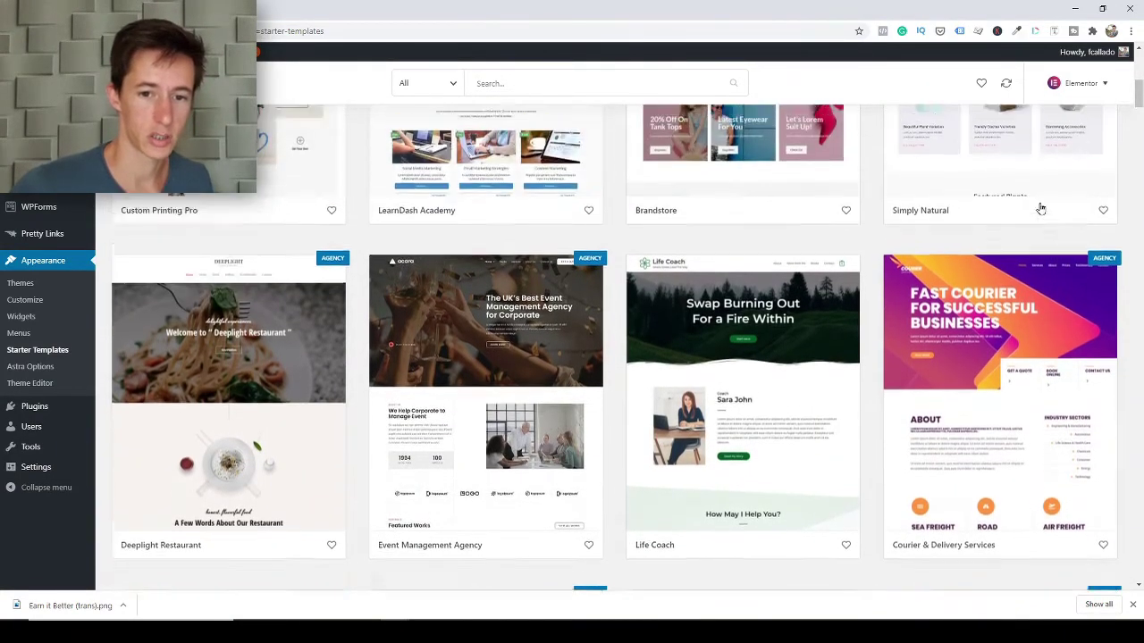
scroll(988, 208, up, 4)
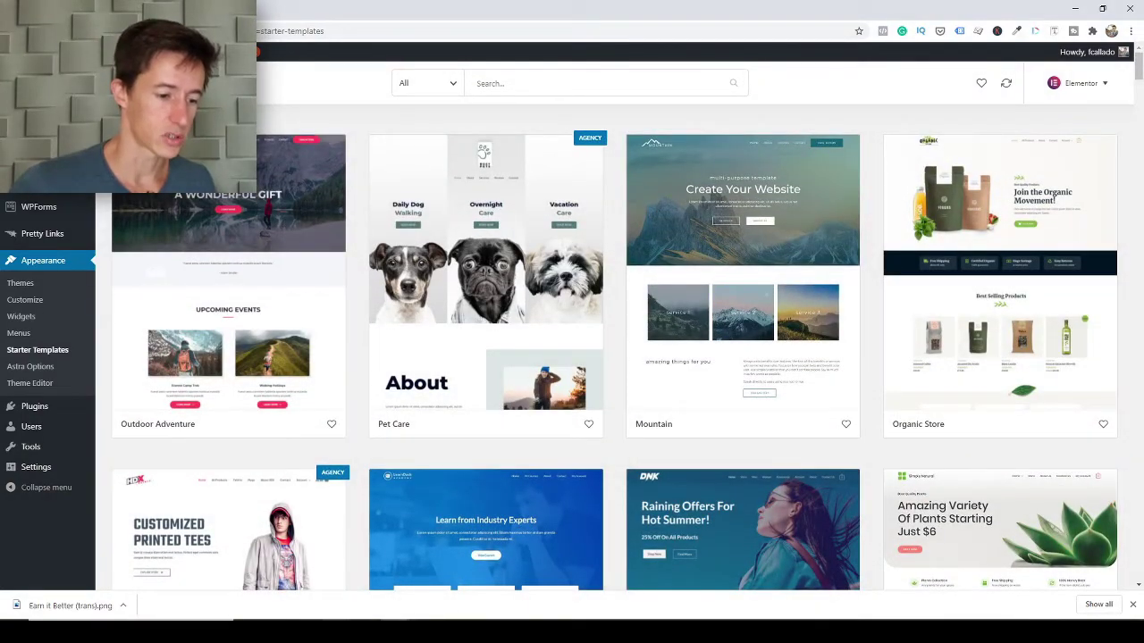
Switch to High-Converting-Homepage-Template-Final.pdf, examine its recommended homepage sections from header to explainer video, and return to the template library.
mouse_move(336, 630)
click(336, 572)
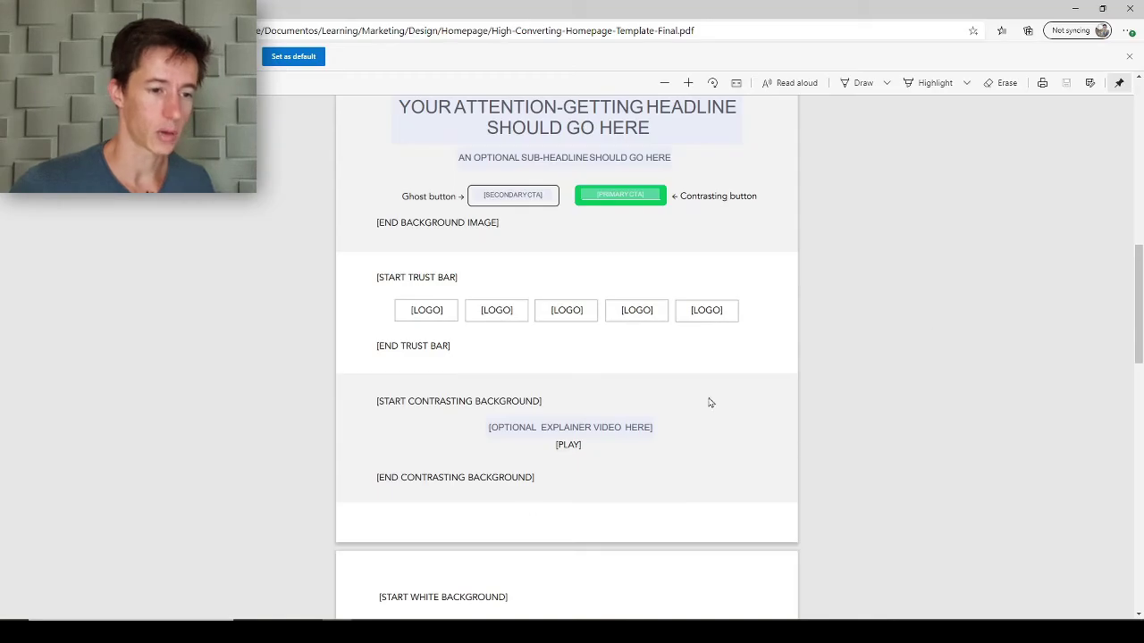
drag(1139, 299, 1140, 98)
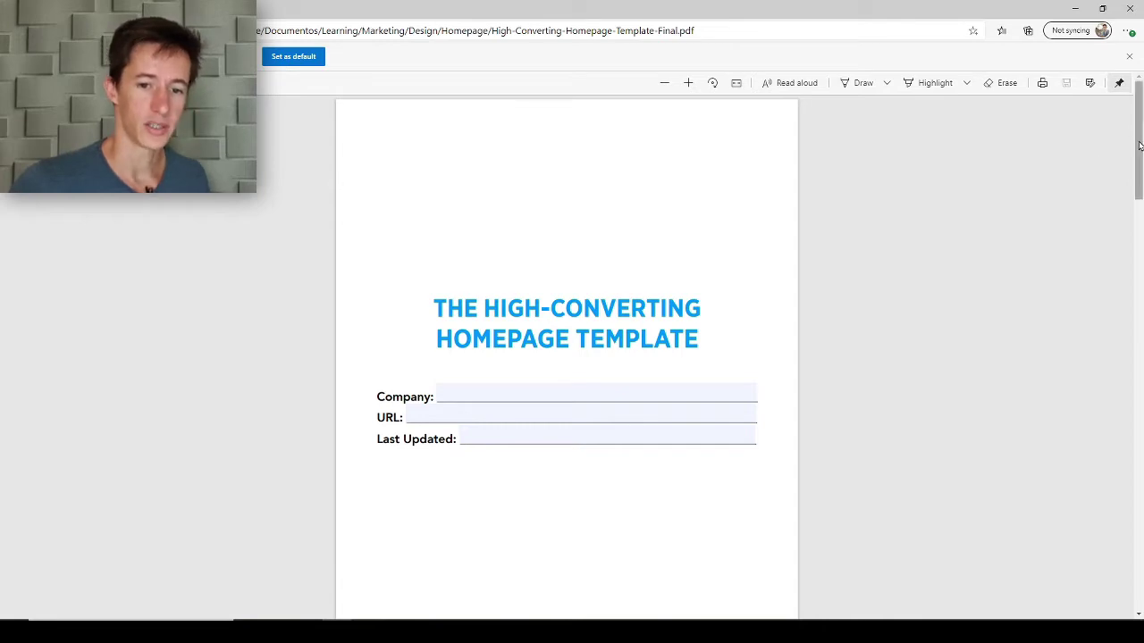
drag(1139, 134, 1140, 294)
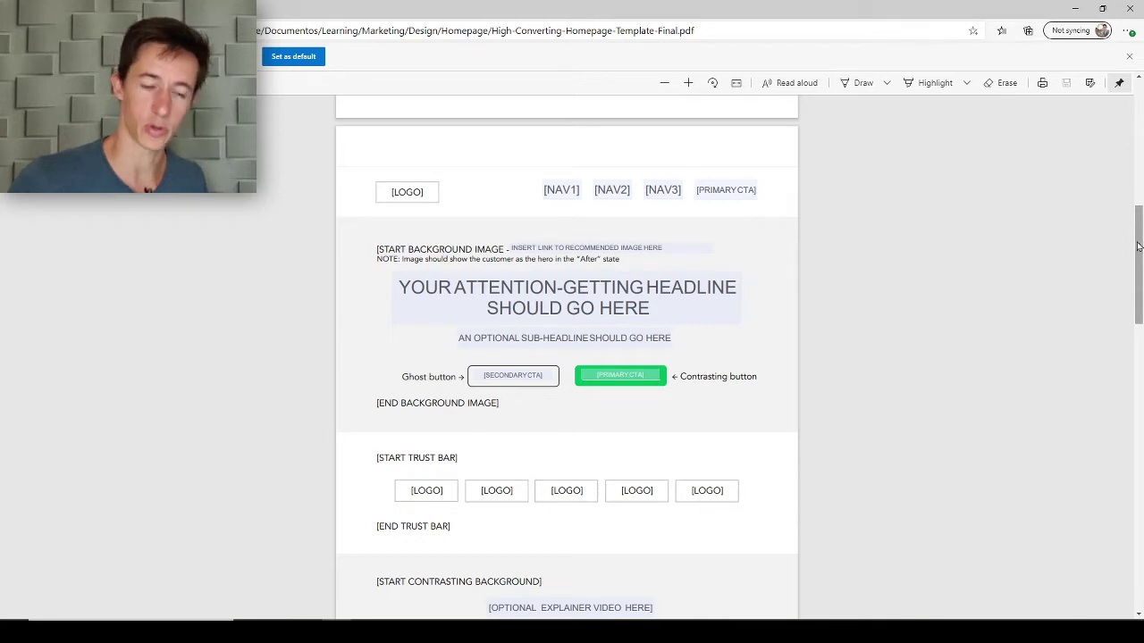
scroll(1137, 251, down, 1)
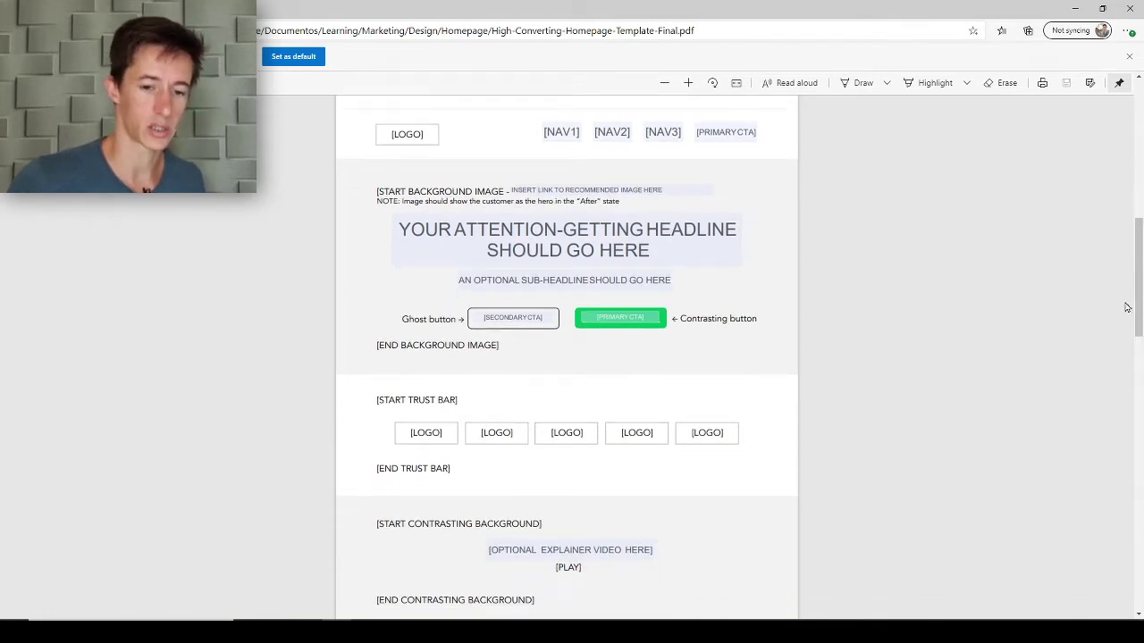
scroll(1136, 294, down, 1)
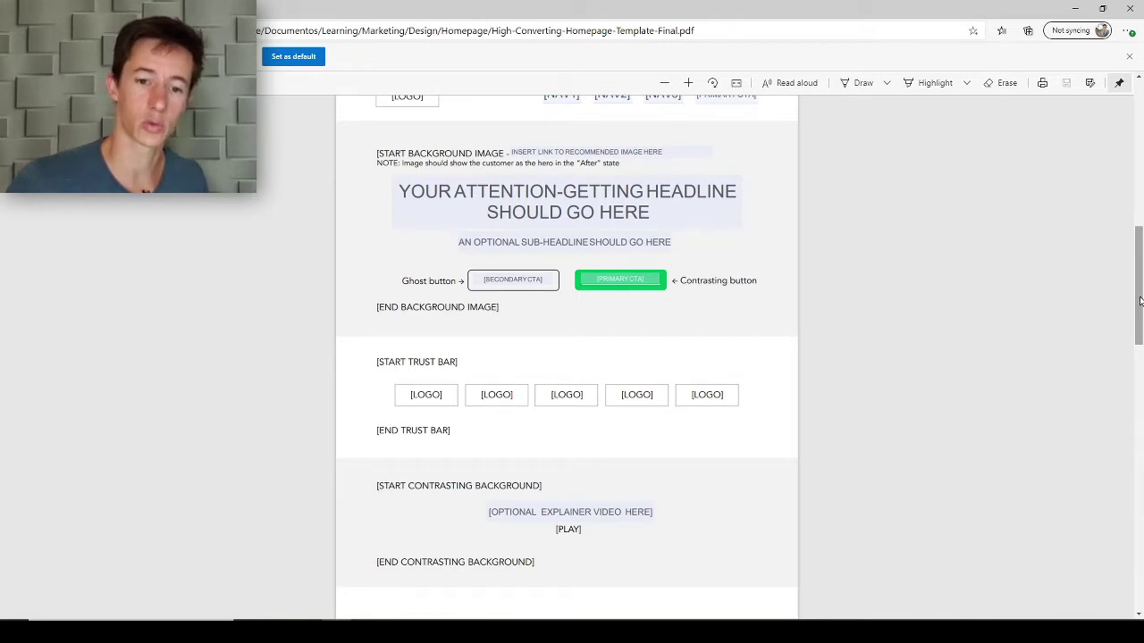
drag(1139, 301, 1139, 308)
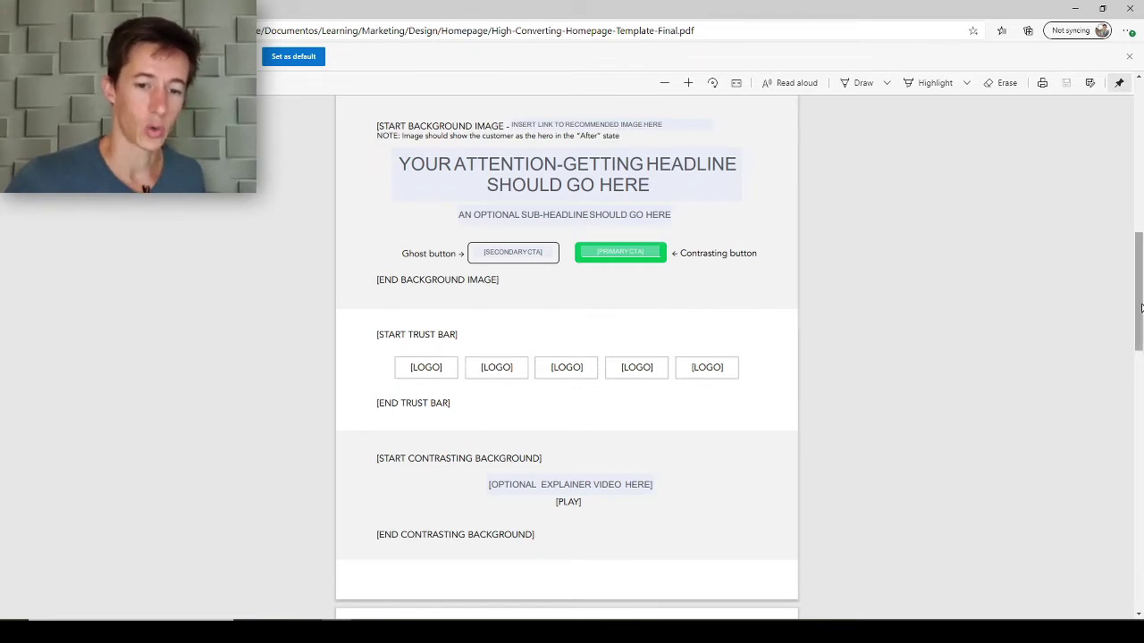
drag(1140, 307, 1139, 334)
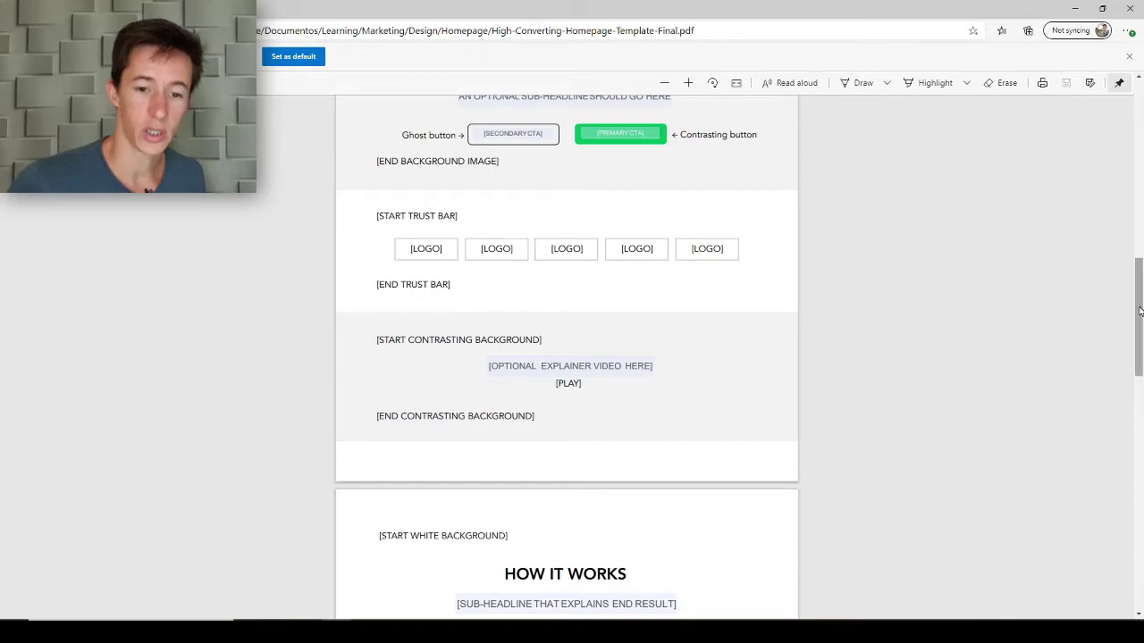
drag(1140, 312, 1138, 108)
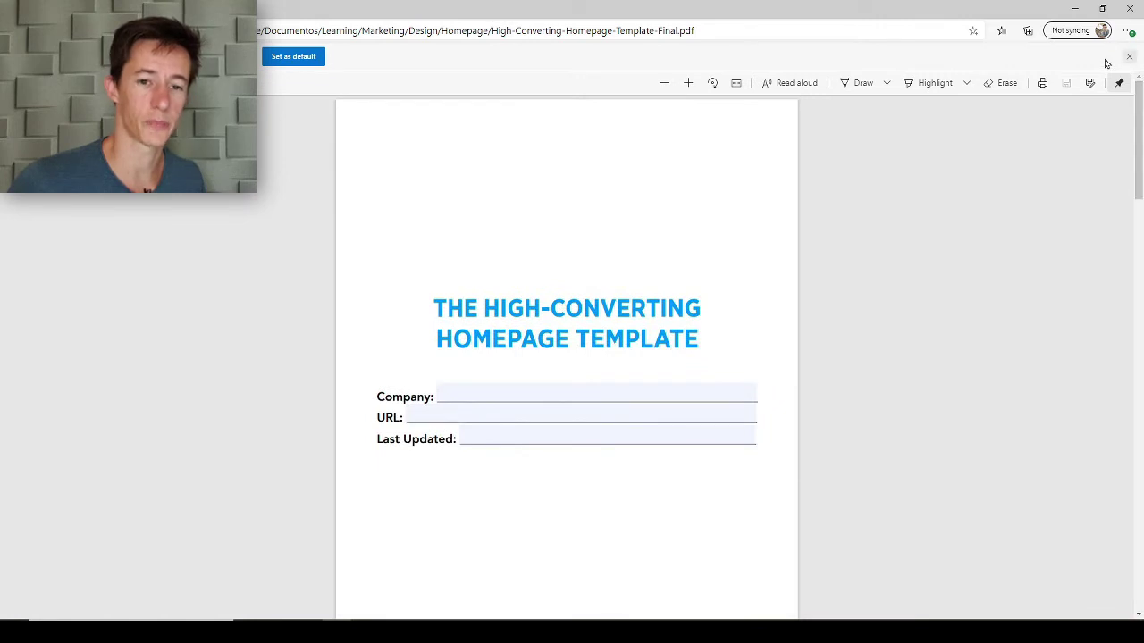
click(1074, 9)
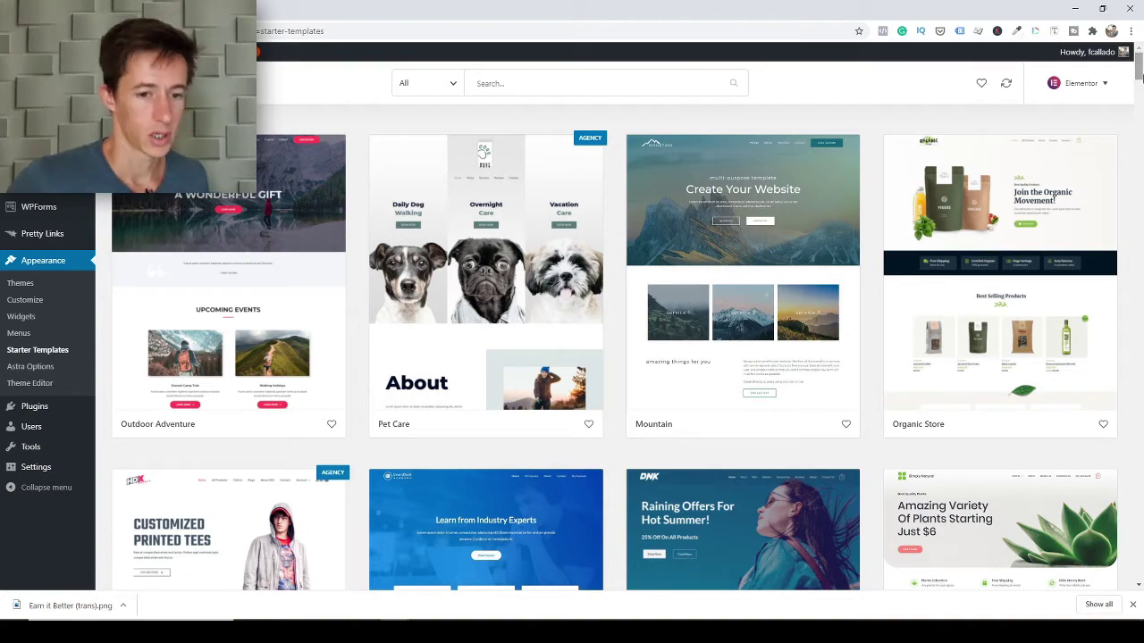
Look through the site designs further down the template library and open the Outdoor Adventure template.
drag(1139, 78, 1138, 93)
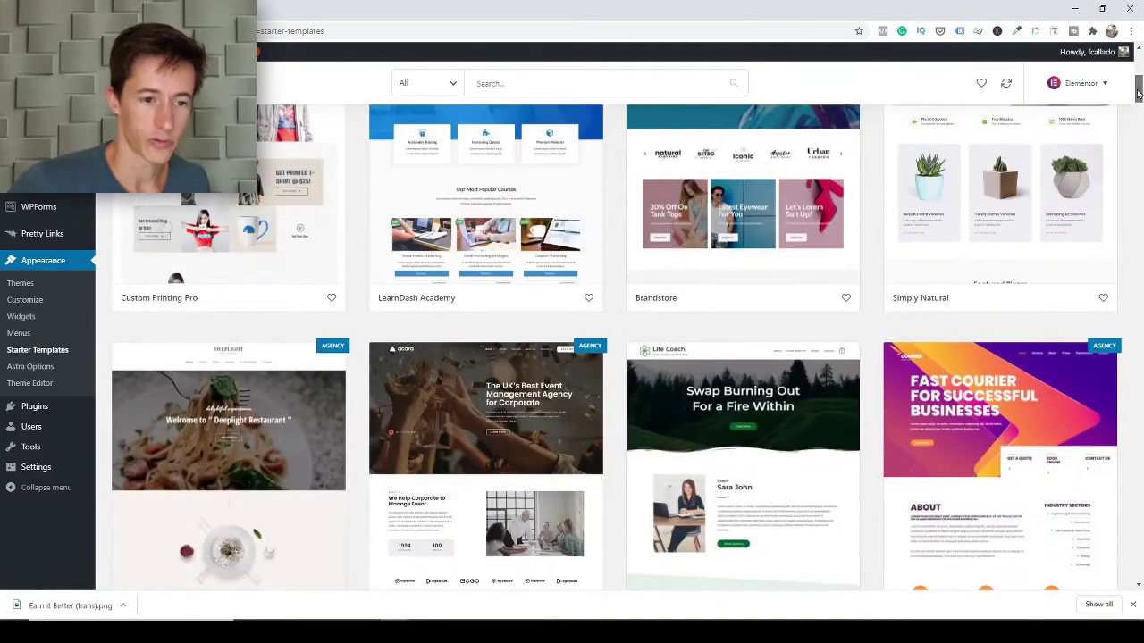
scroll(972, 327, down, 3)
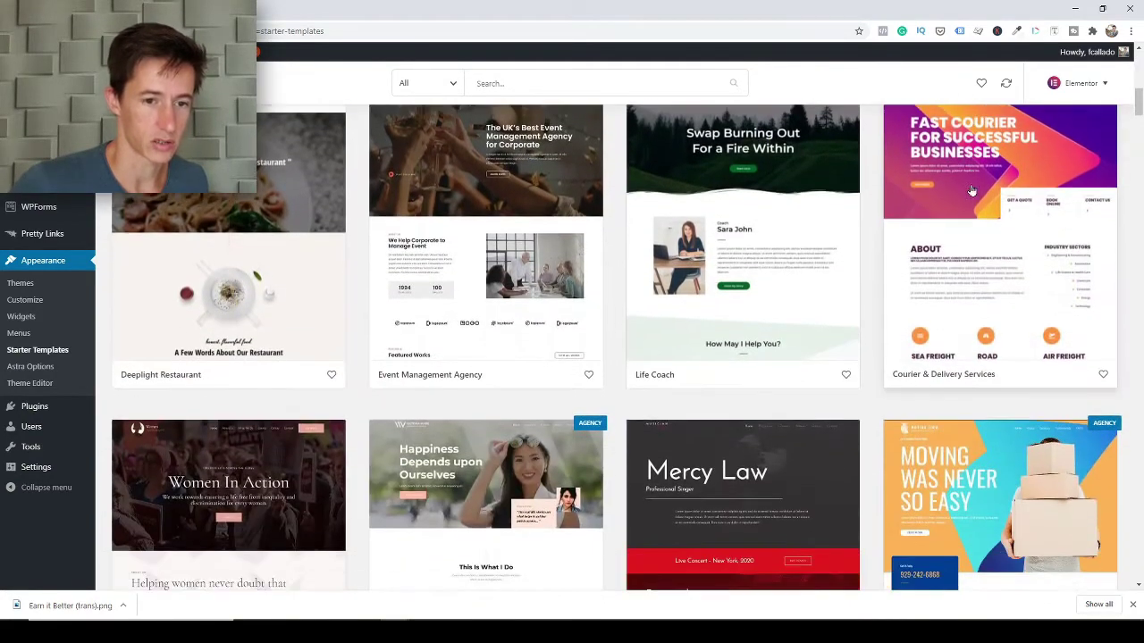
scroll(833, 186, up, 1)
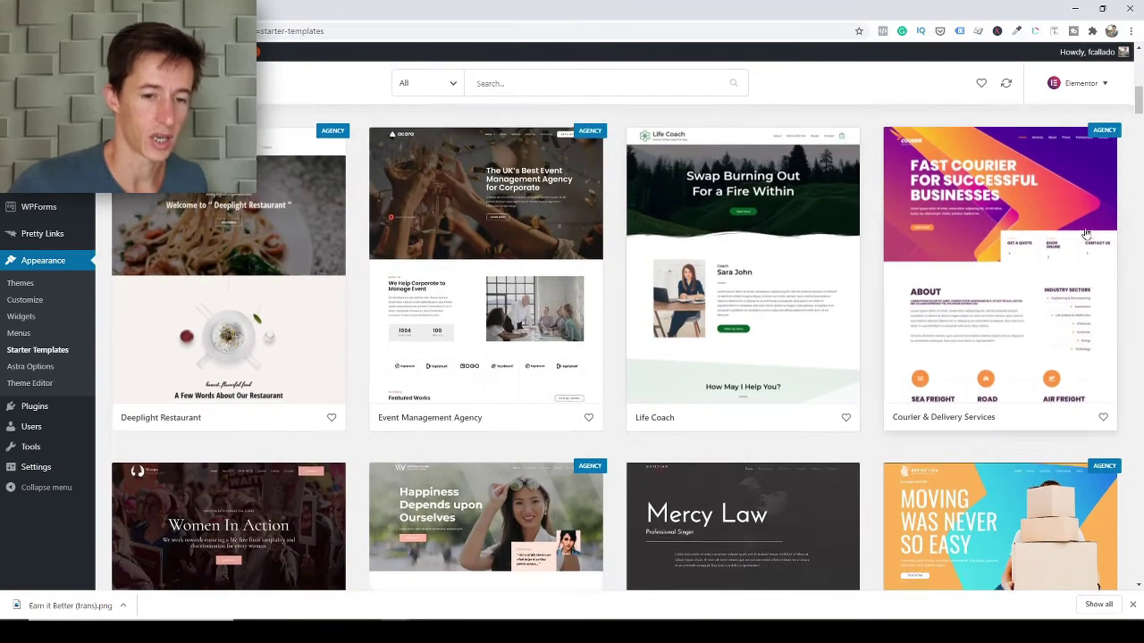
scroll(1086, 234, down, 4)
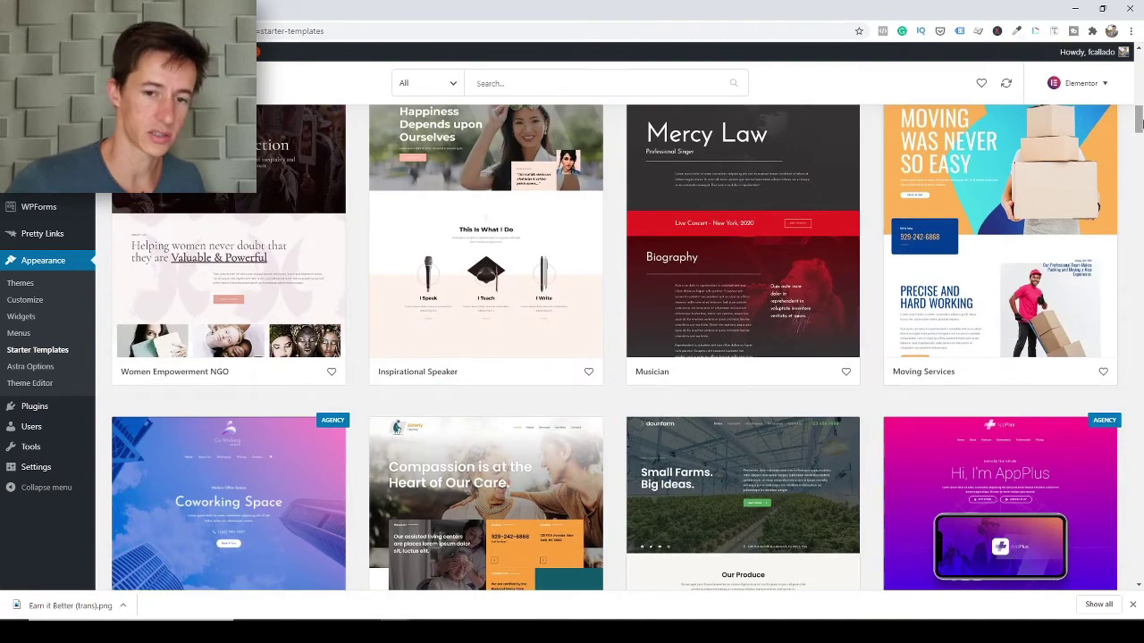
drag(1138, 123, 1139, 133)
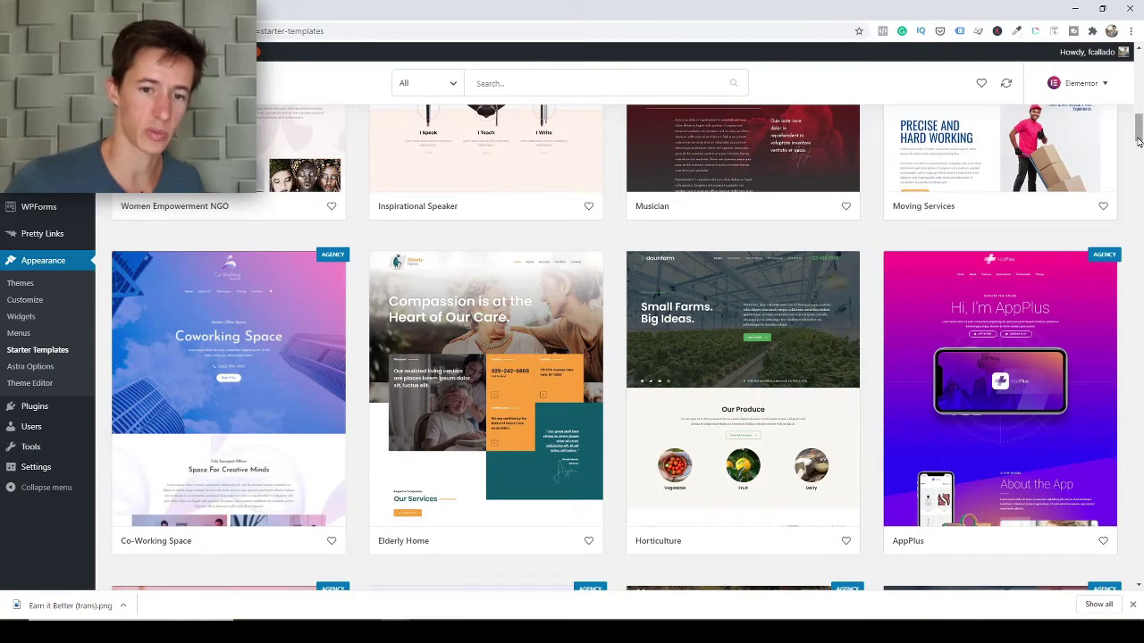
drag(1138, 139, 1138, 176)
scroll(1019, 244, down, 1)
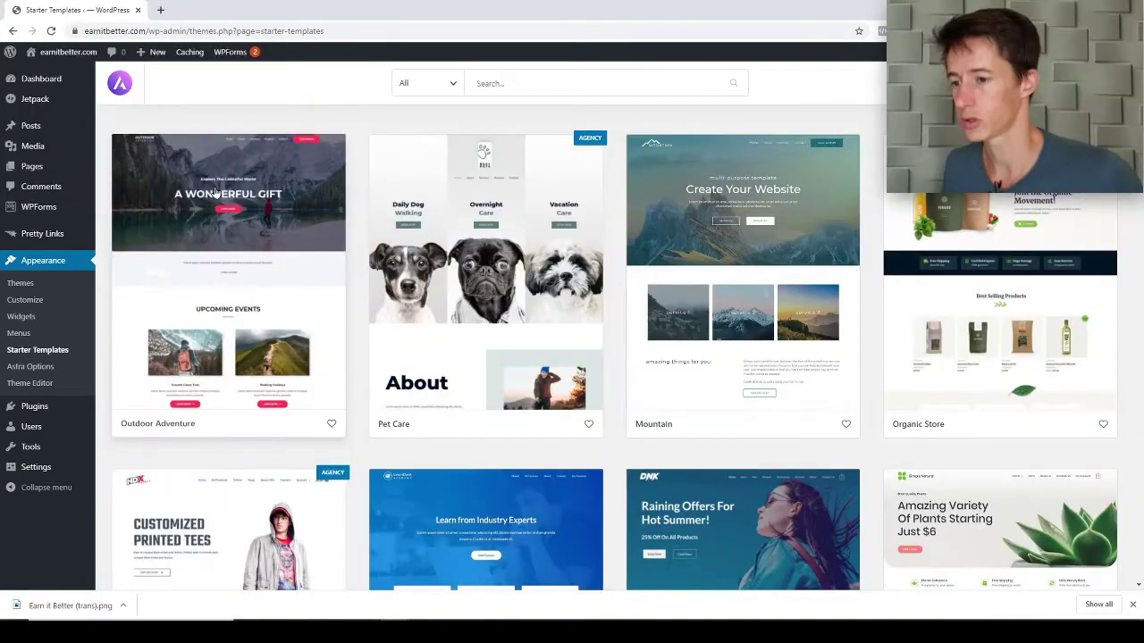
click(248, 193)
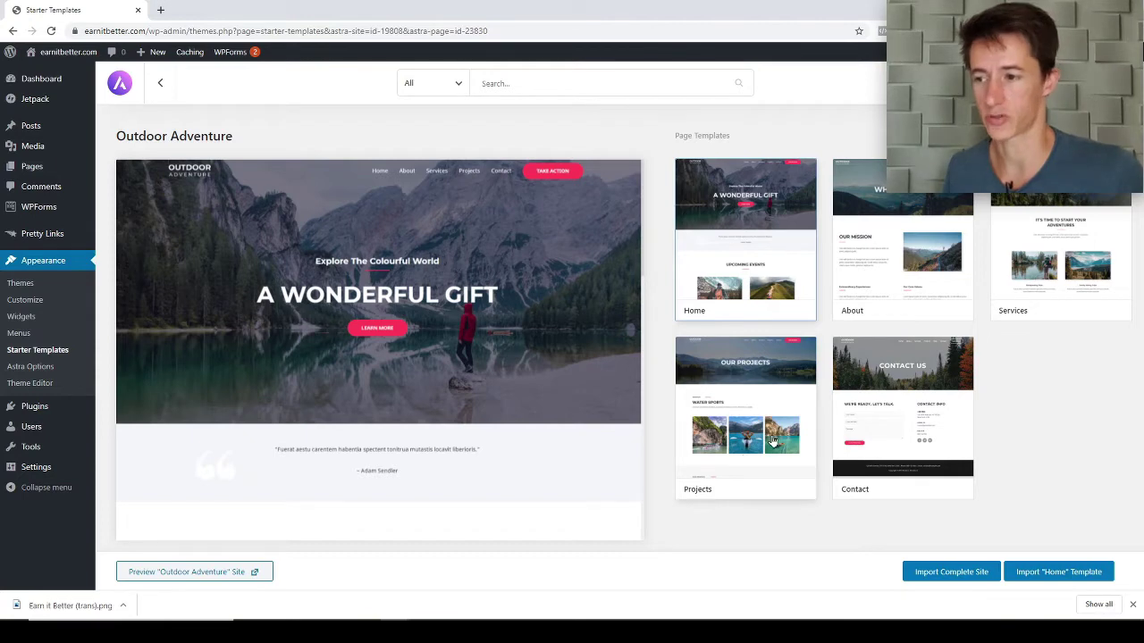
Open the list of all the site's pages in a separate browser tab and switch to it.
mouse_move(27, 168)
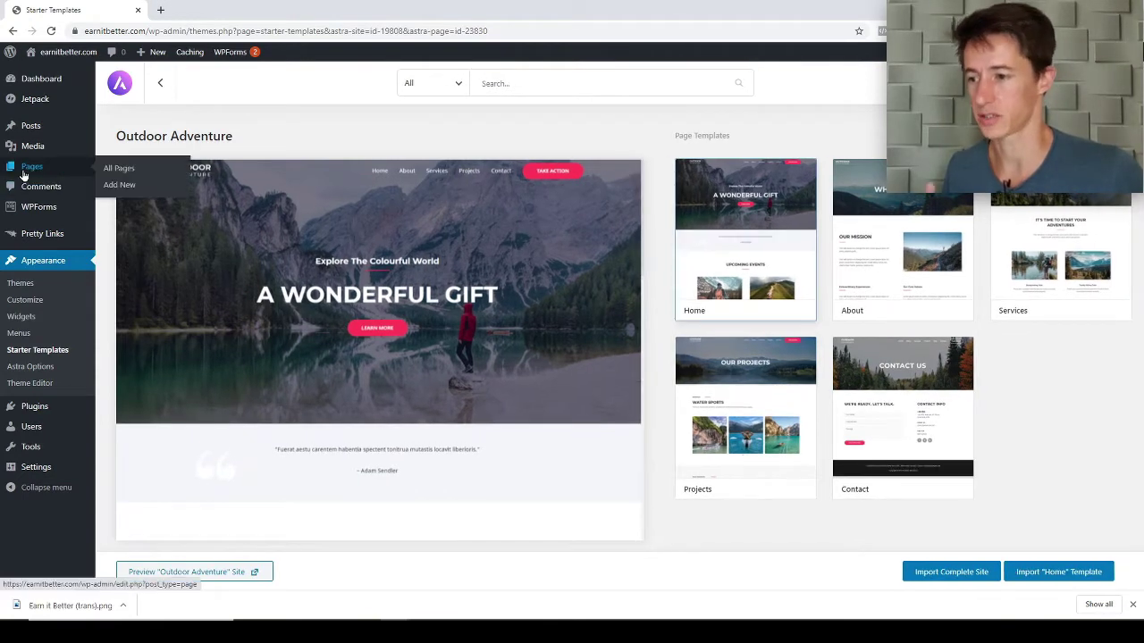
ctrl+click(123, 170)
click(191, 11)
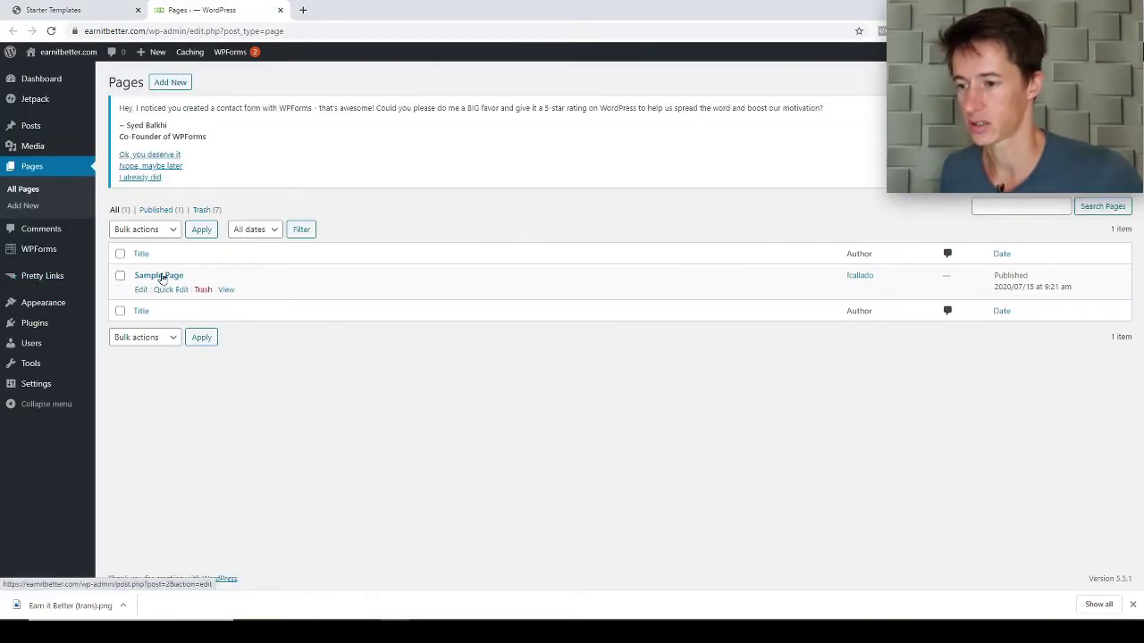
Close the page list and import the complete Outdoor Adventure site with the option to delete the previously imported site enabled.
click(278, 11)
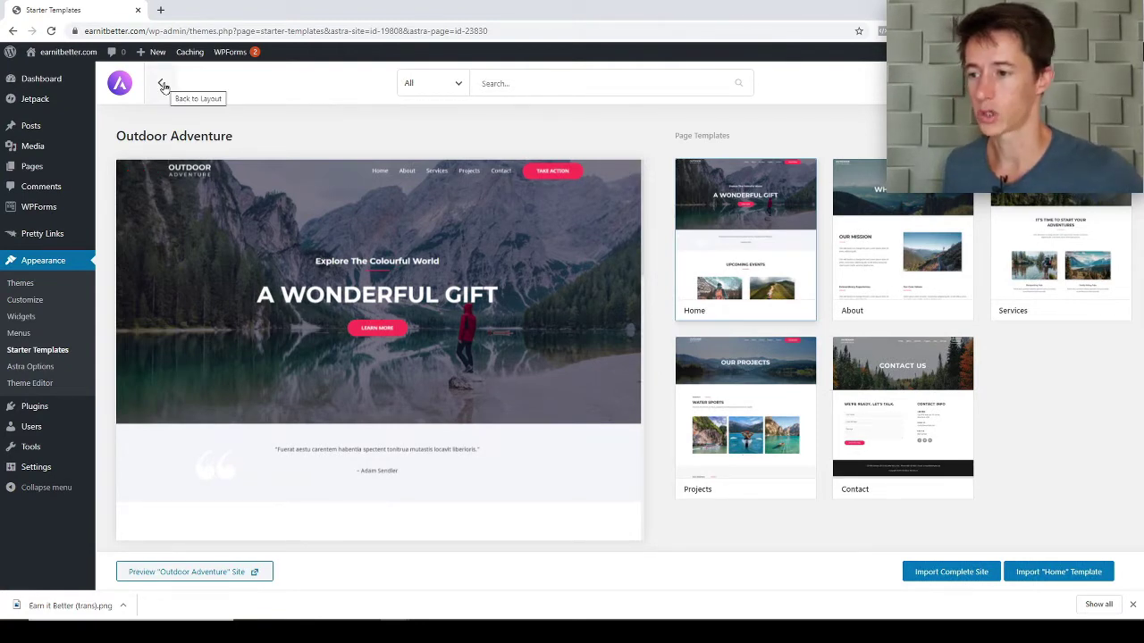
mouse_move(140, 181)
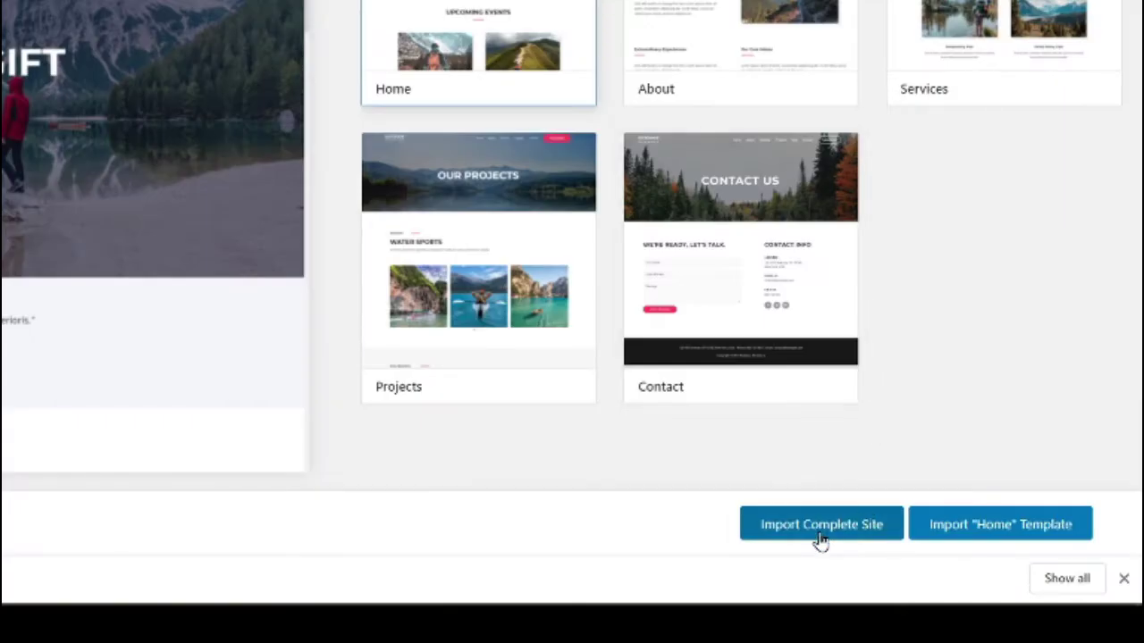
click(819, 528)
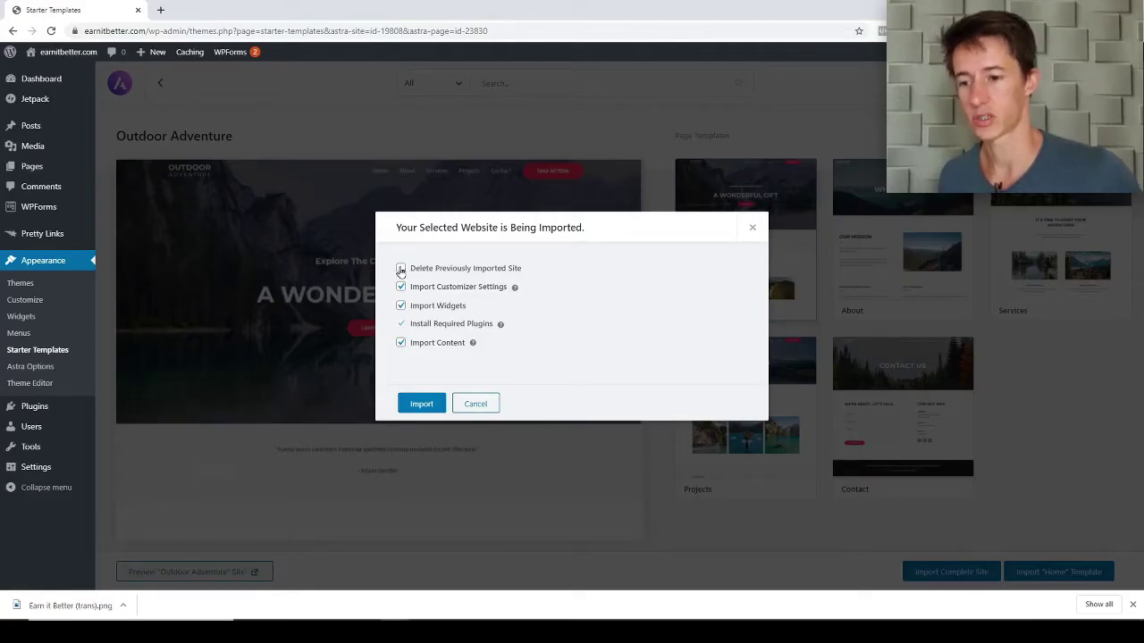
click(401, 269)
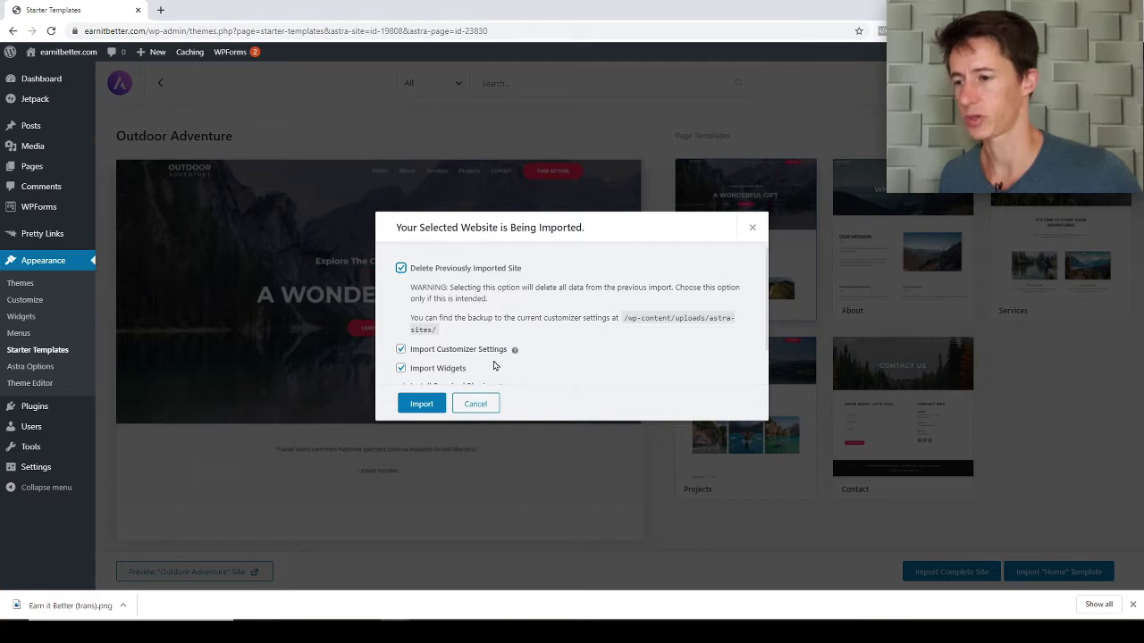
scroll(558, 313, down, 1)
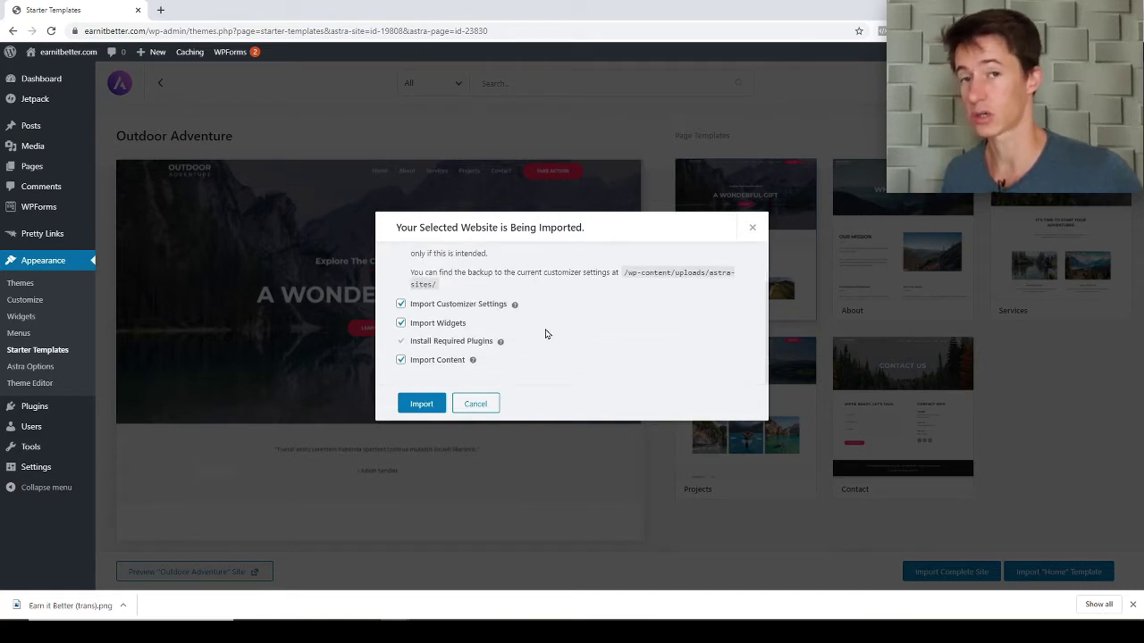
scroll(442, 376, up, 1)
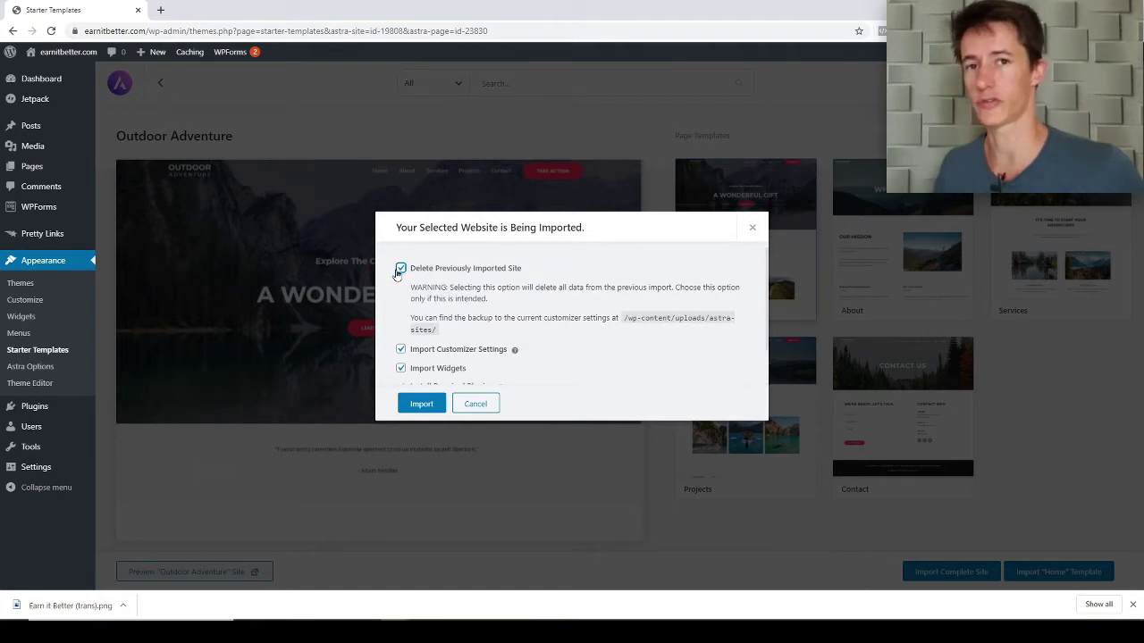
scroll(460, 326, down, 1)
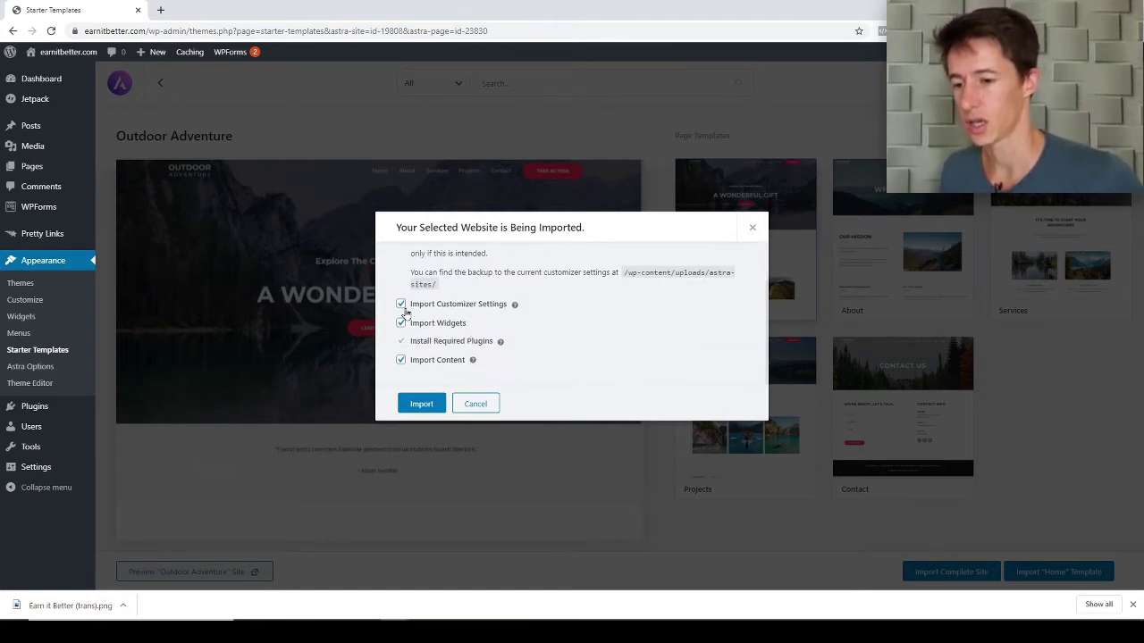
scroll(482, 307, up, 1)
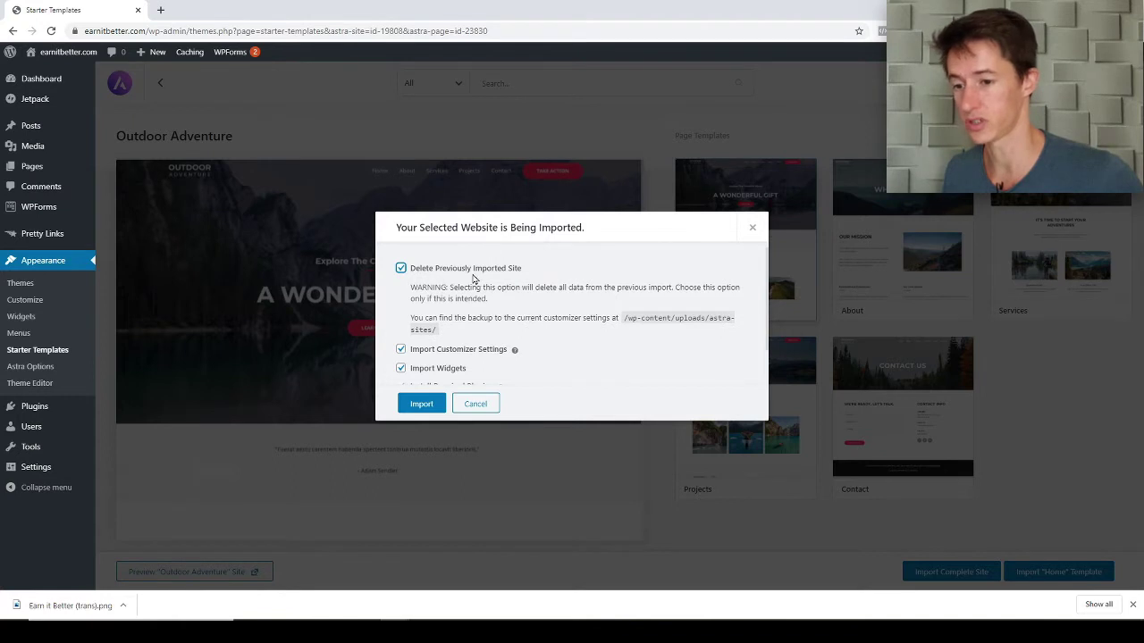
scroll(490, 303, down, 1)
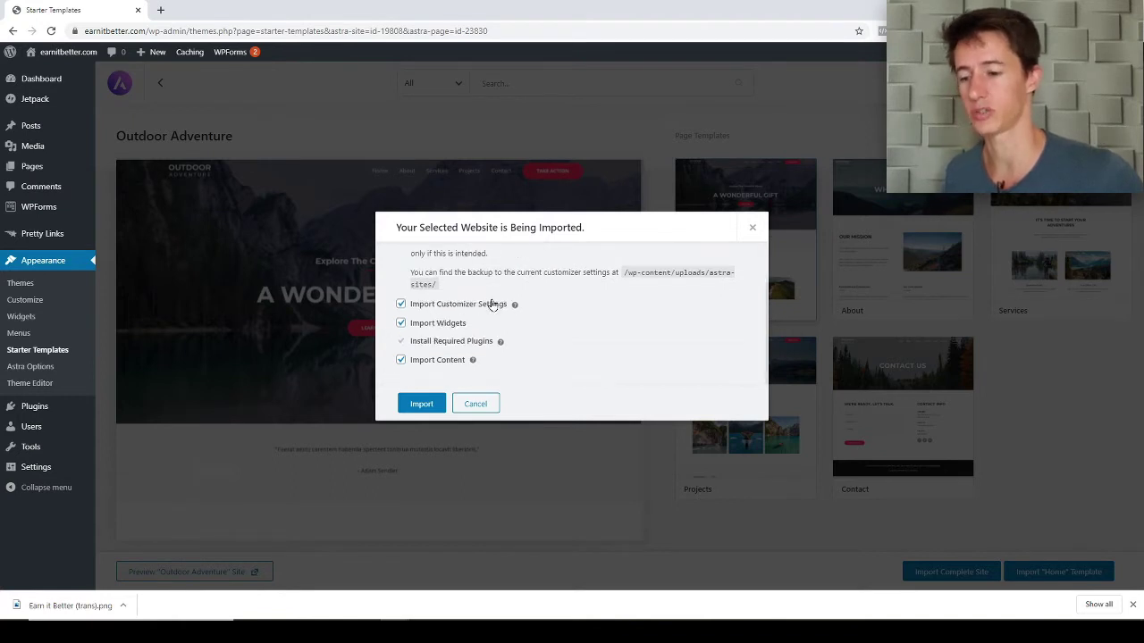
click(420, 405)
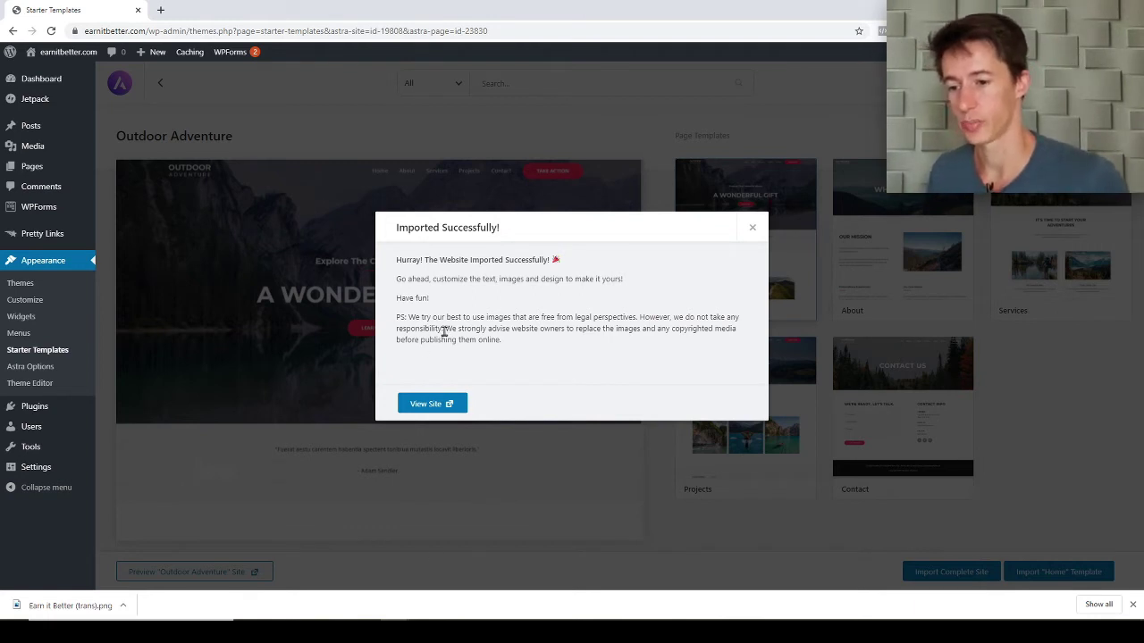
View the imported site and look through its homepage, from the hero and quote to the Upcoming Events and Explore The World sections.
click(417, 406)
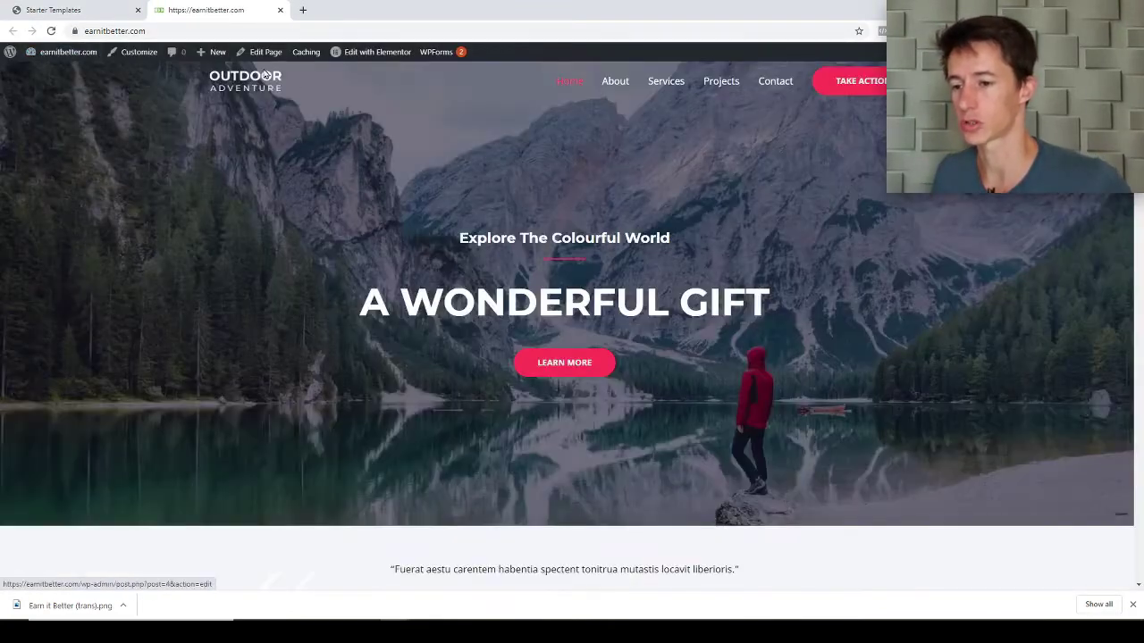
scroll(630, 132, down, 3)
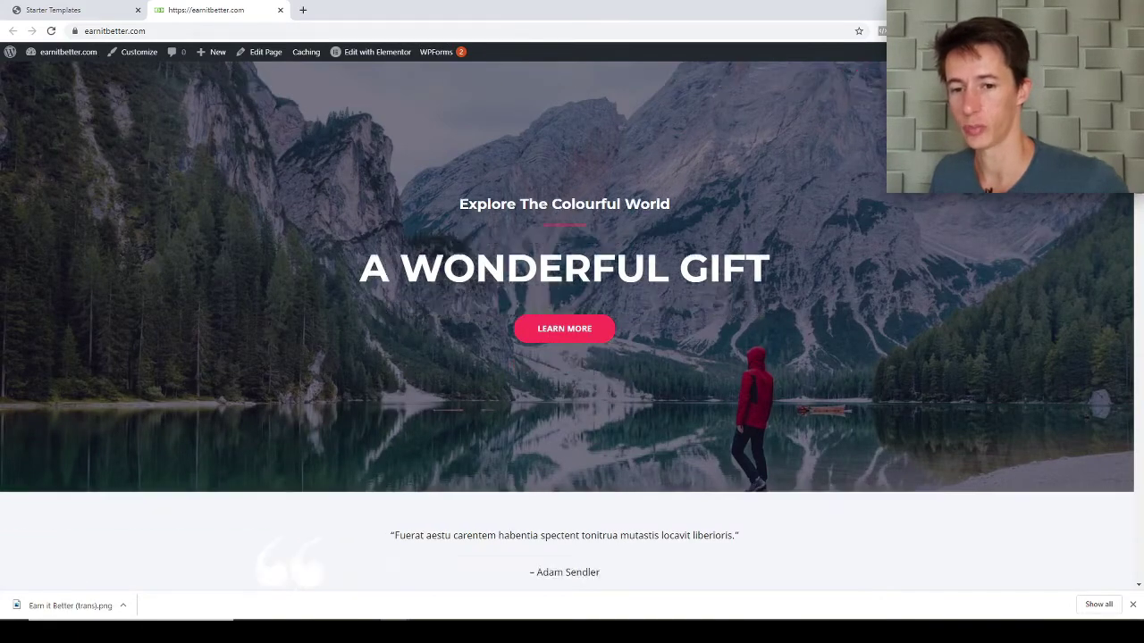
scroll(607, 339, down, 9)
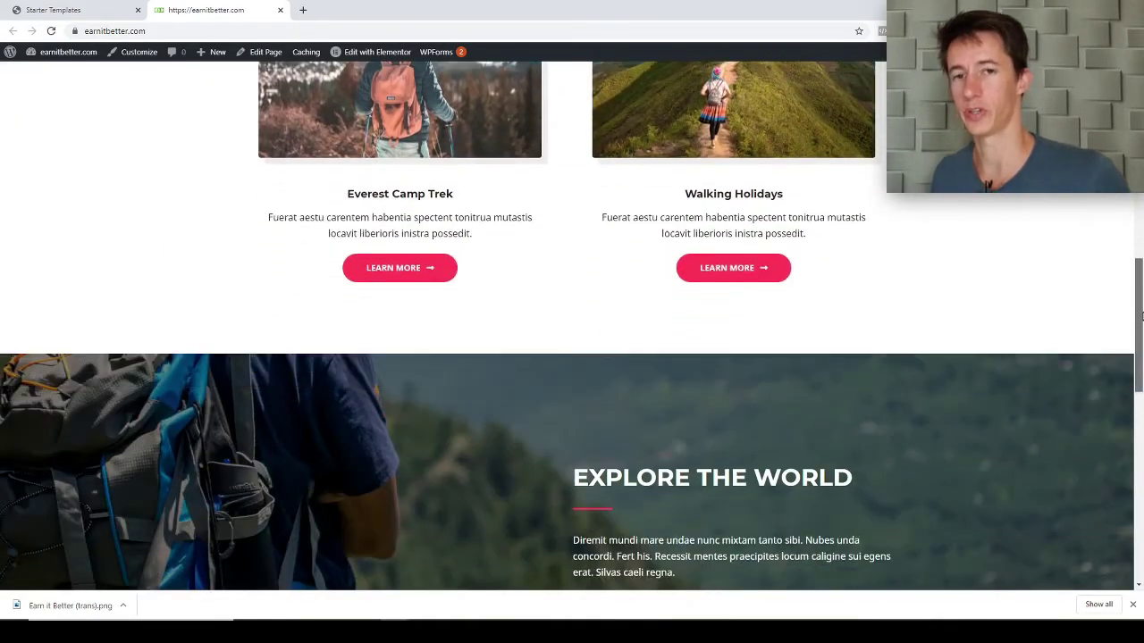
drag(1141, 355, 1140, 72)
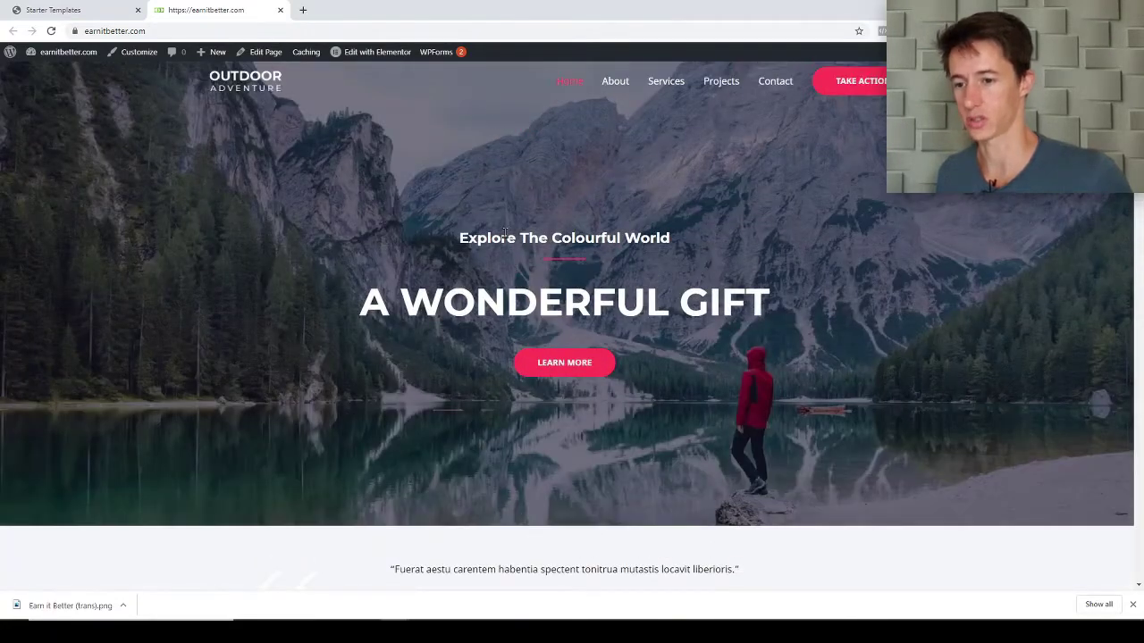
scroll(753, 230, down, 3)
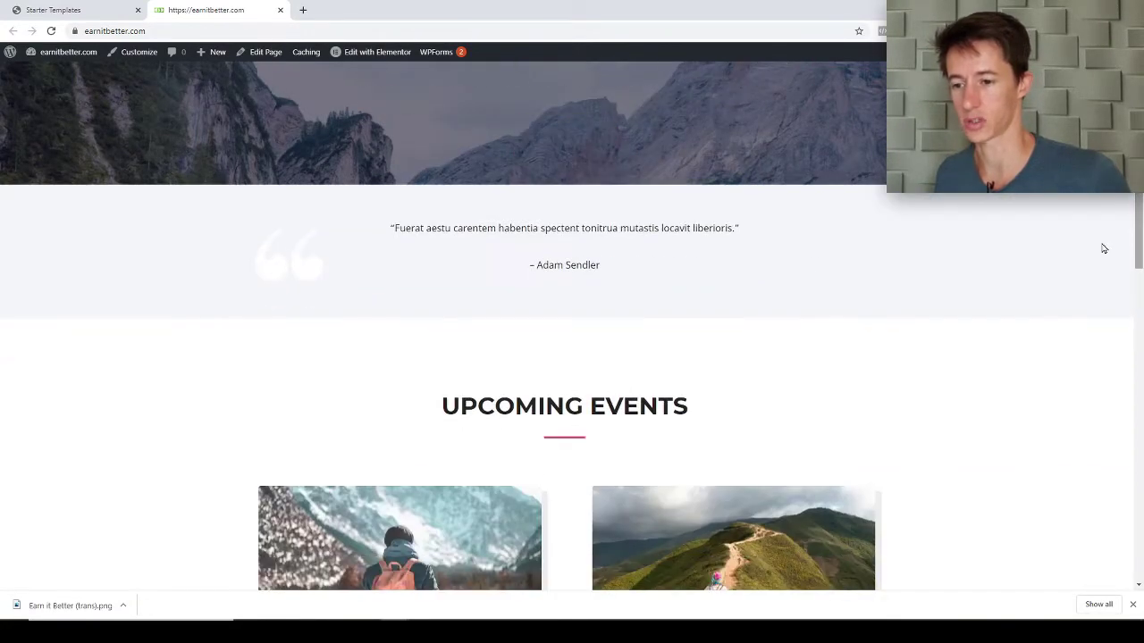
drag(396, 230, 972, 230)
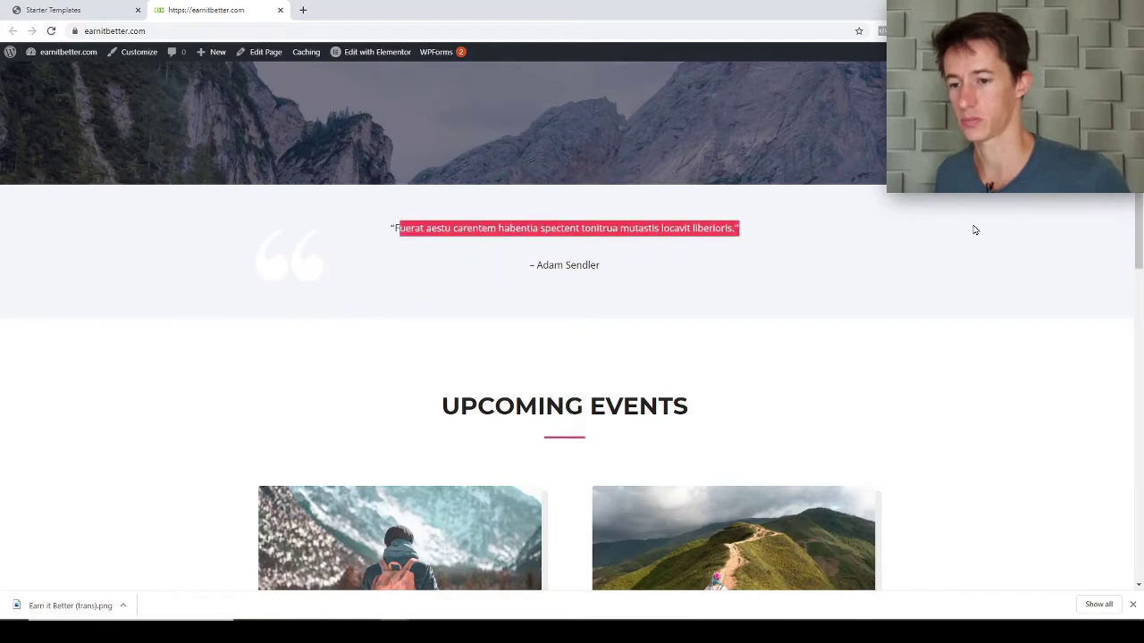
scroll(1111, 331, down, 5)
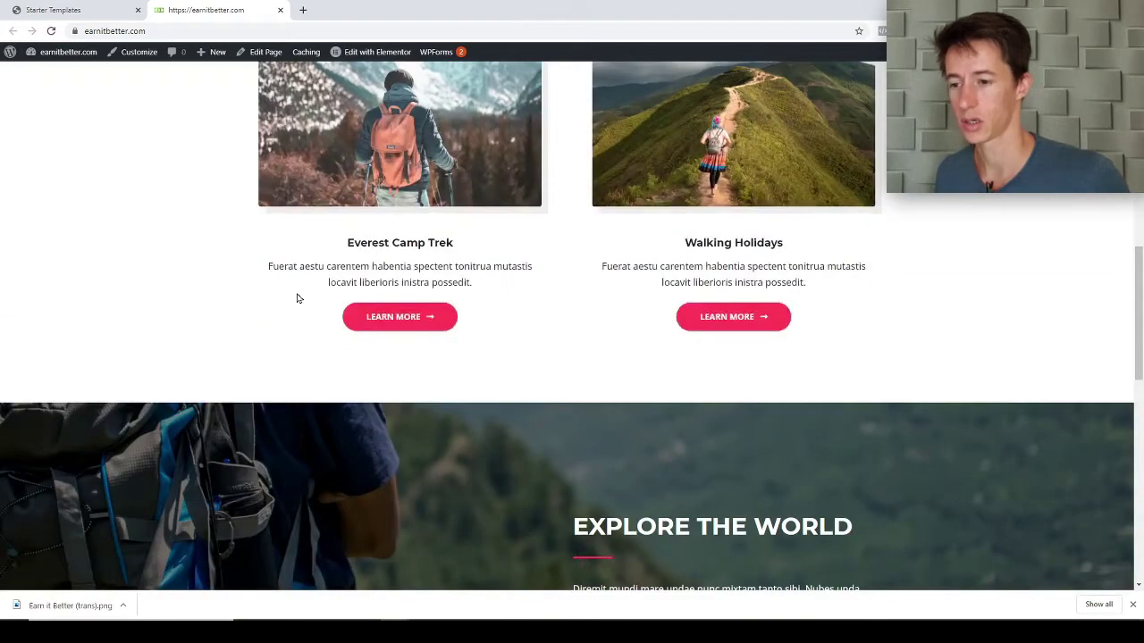
scroll(1130, 332, up, 8)
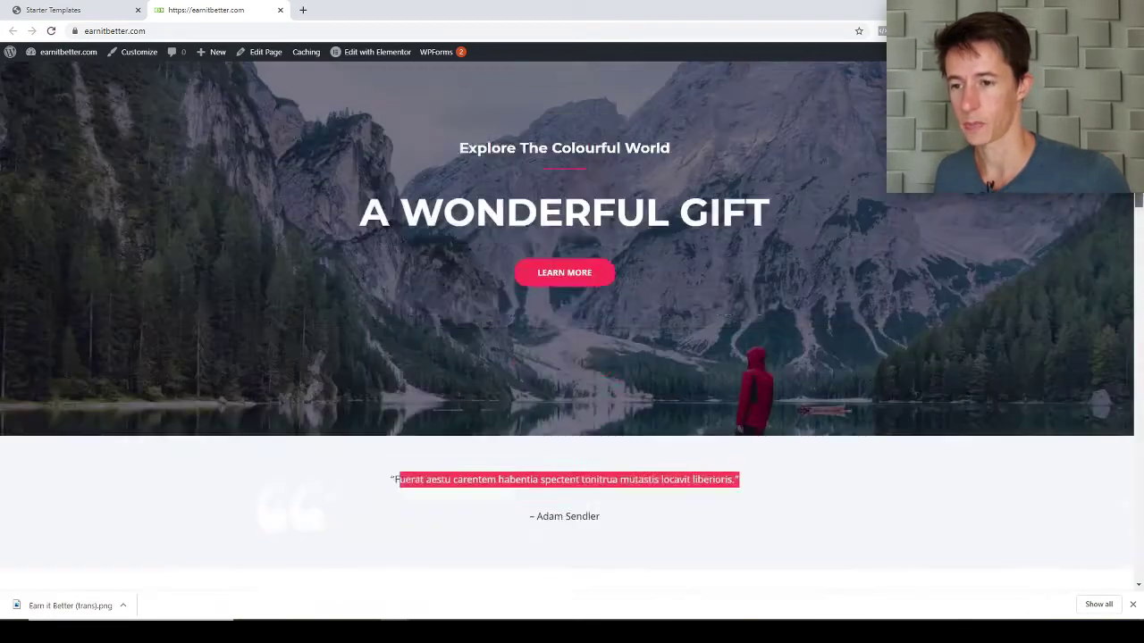
click(909, 212)
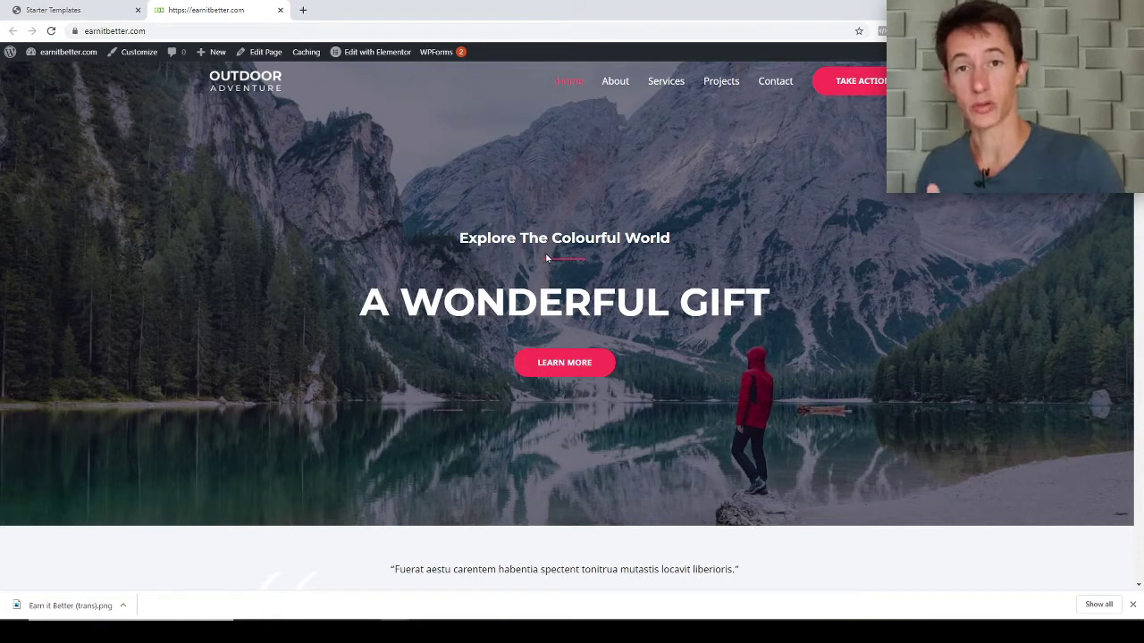
Return to the Starter Templates page, dismiss the import message and open the theme customizer.
click(62, 9)
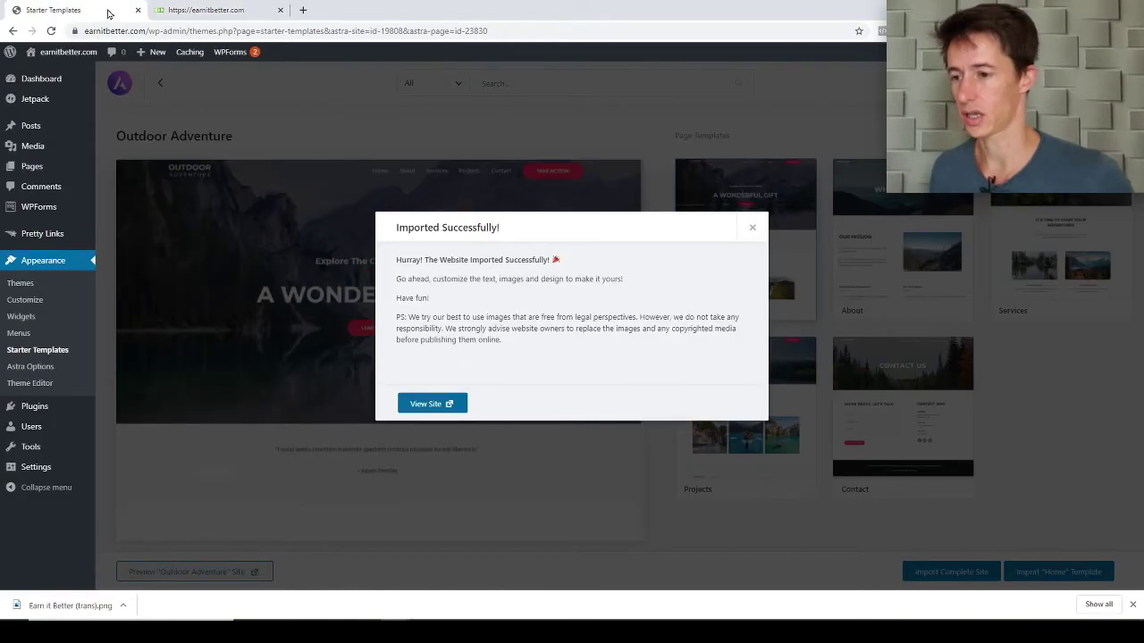
click(753, 227)
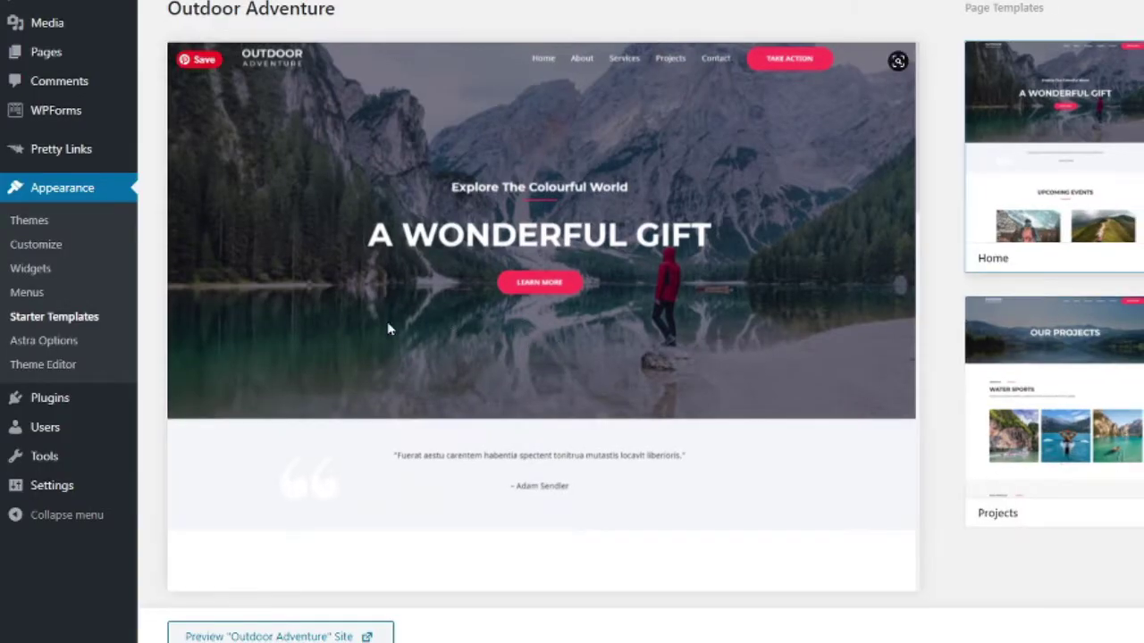
click(36, 250)
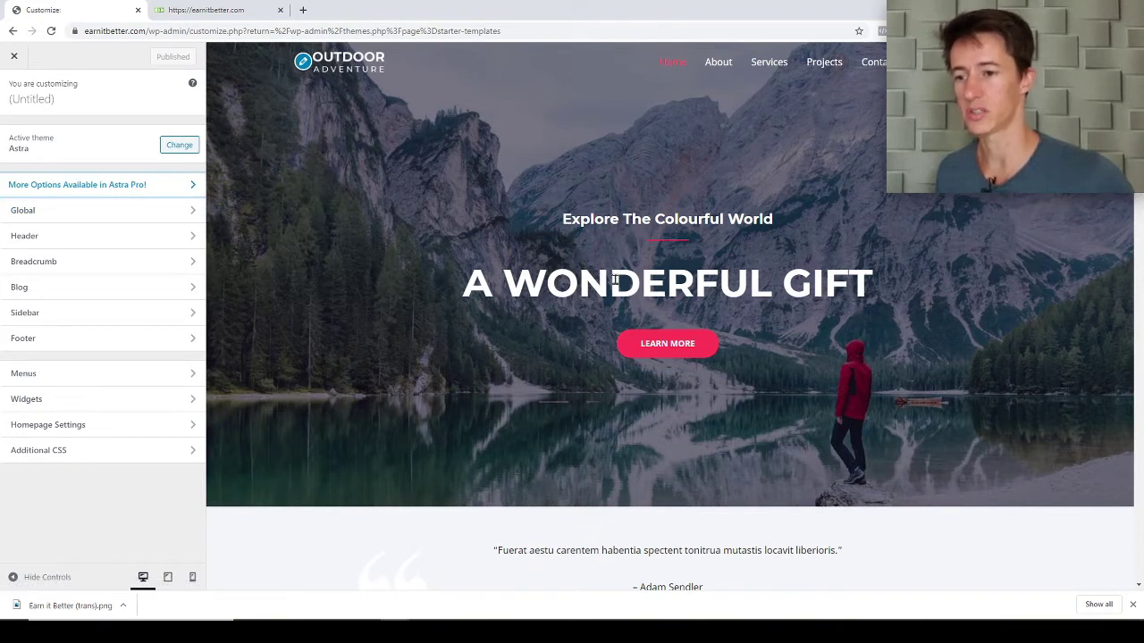
Open the Base Typography settings within the customizer's Global section.
click(34, 210)
click(13, 90)
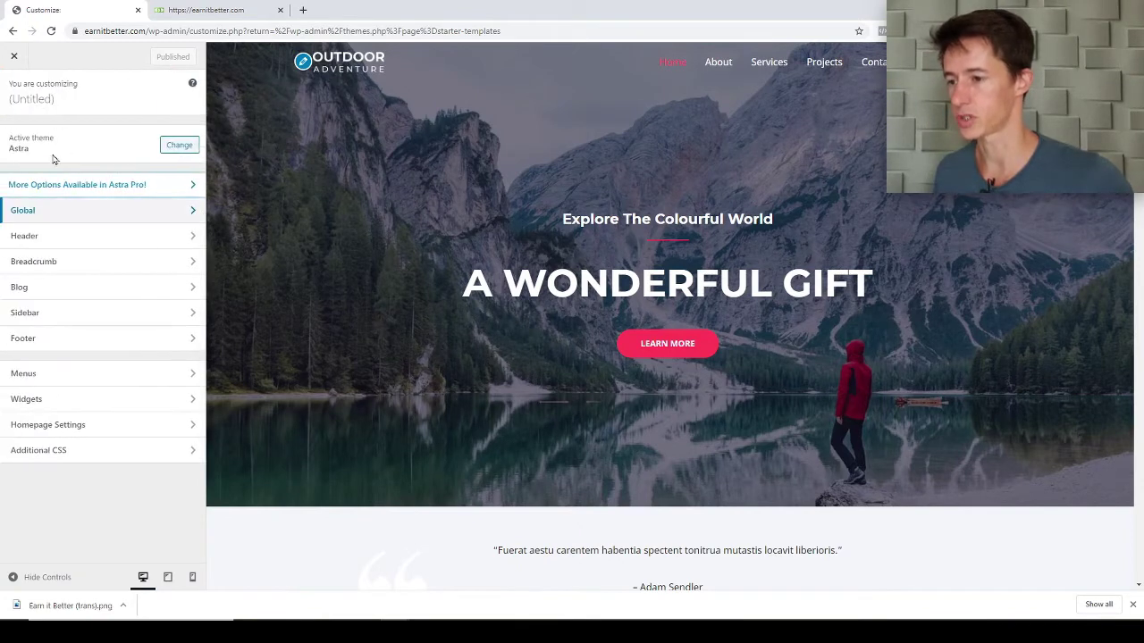
click(55, 214)
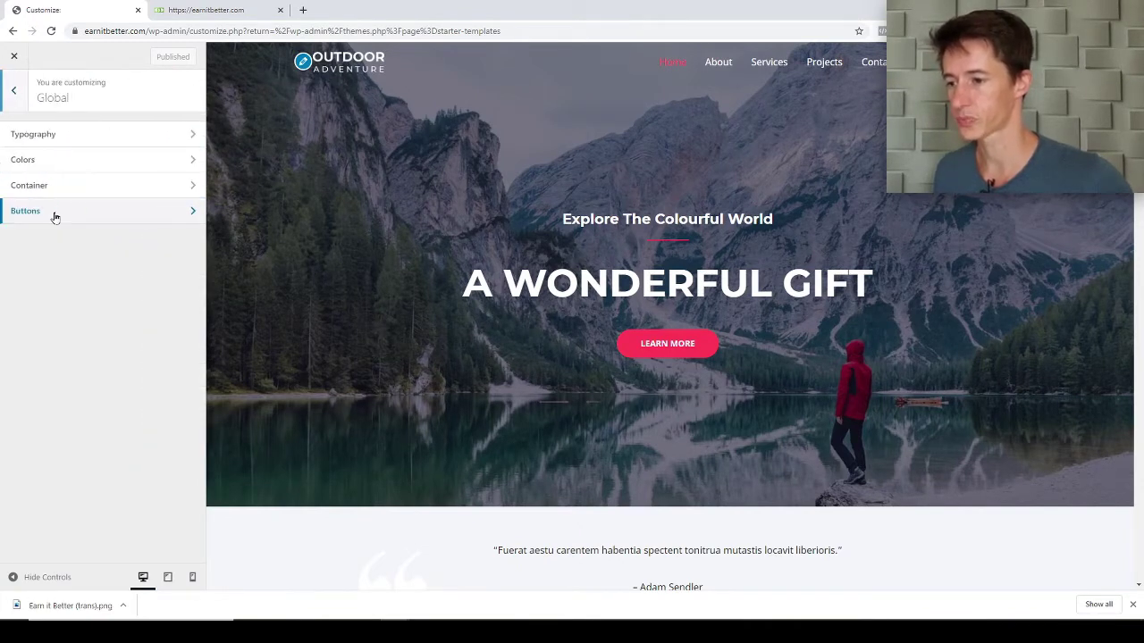
click(56, 138)
click(103, 144)
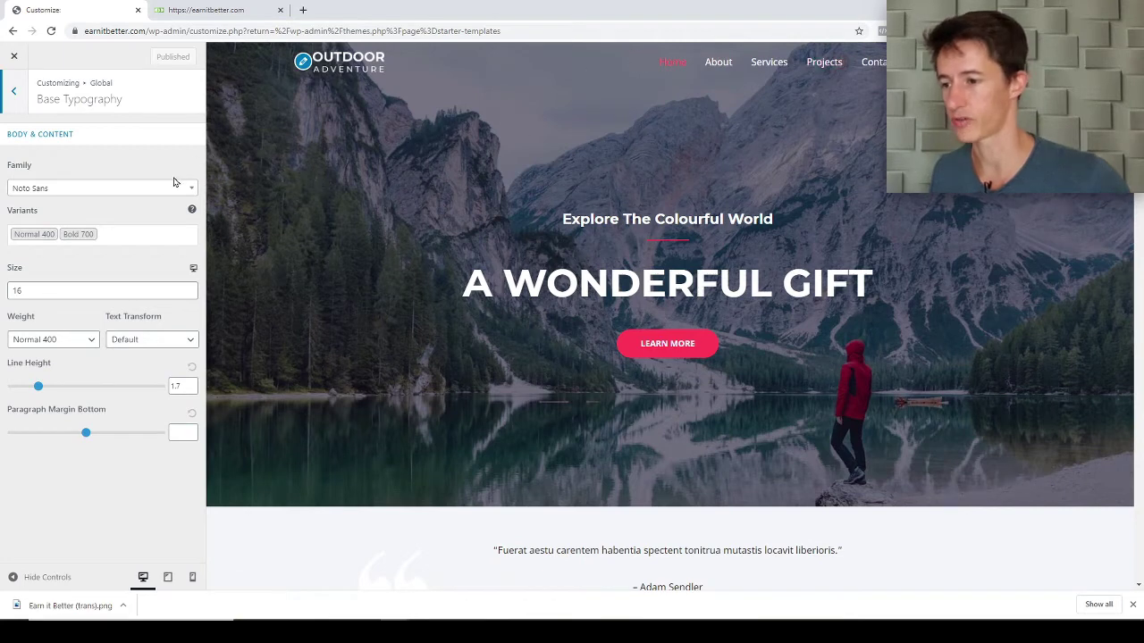
Try Open Sans and Princess Sofia as the font family for the body and content text.
click(173, 190)
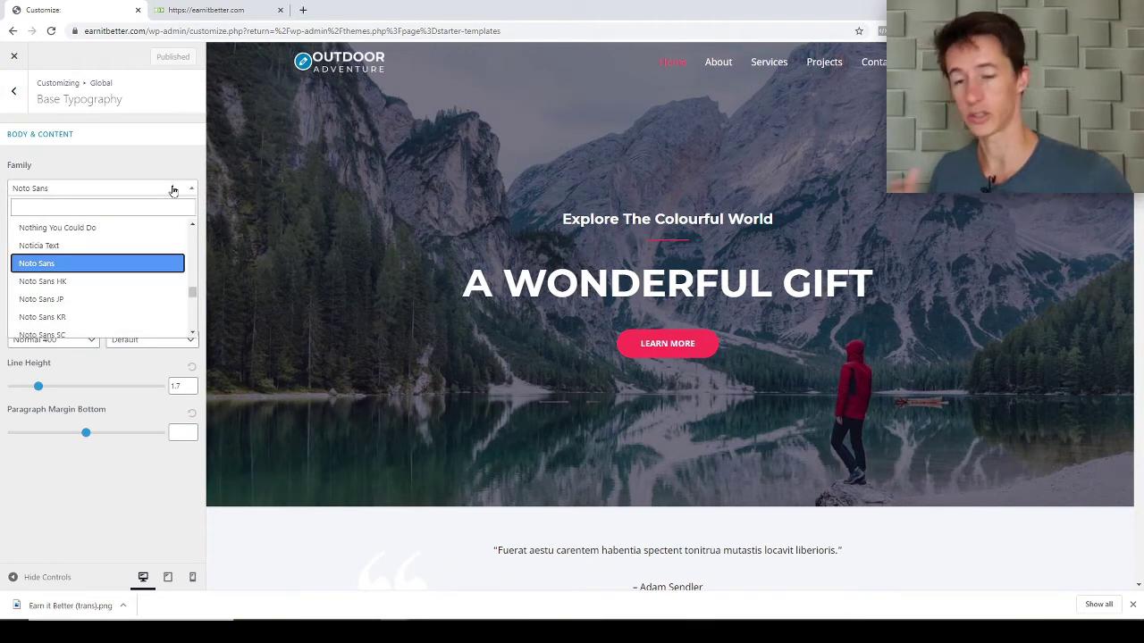
scroll(146, 245, down, 4)
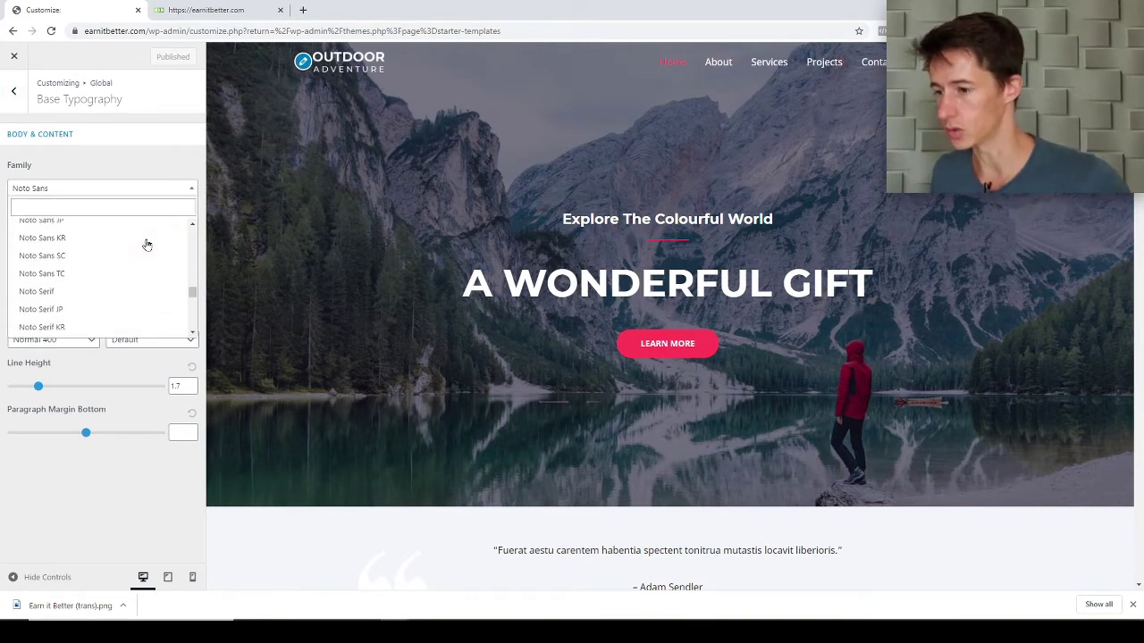
scroll(143, 249, down, 6)
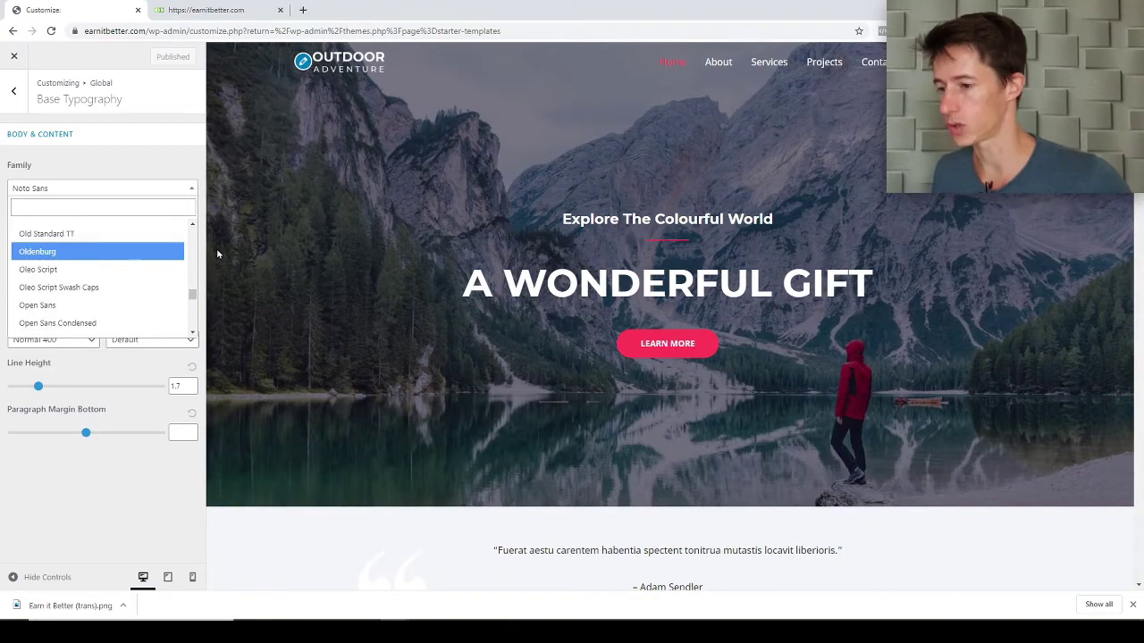
scroll(120, 265, down, 1)
scroll(120, 265, up, 1)
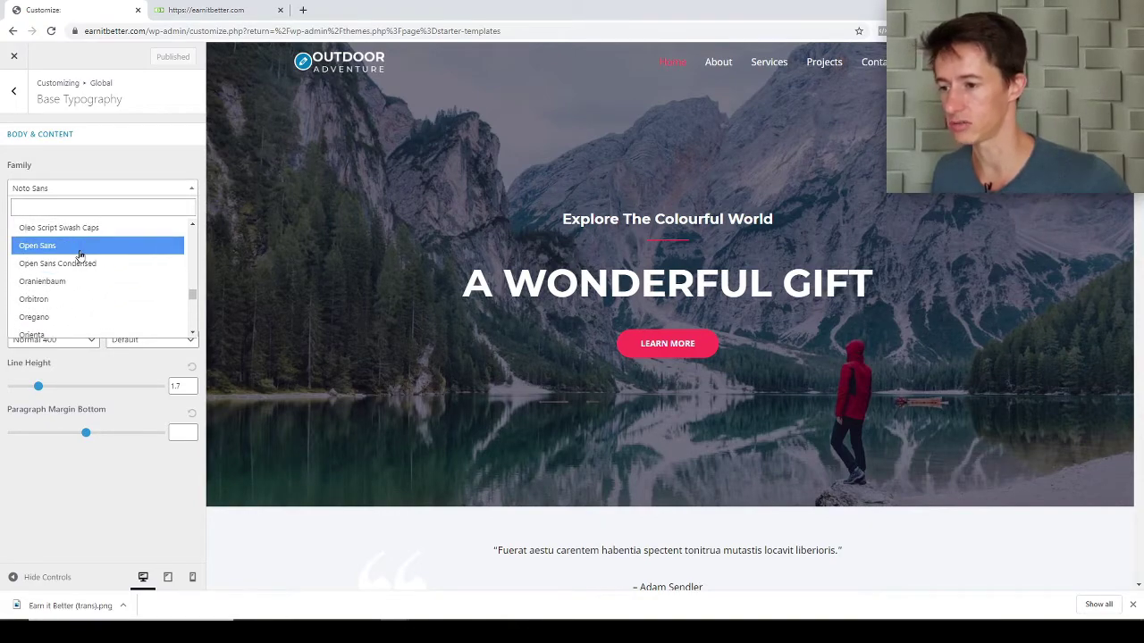
click(80, 254)
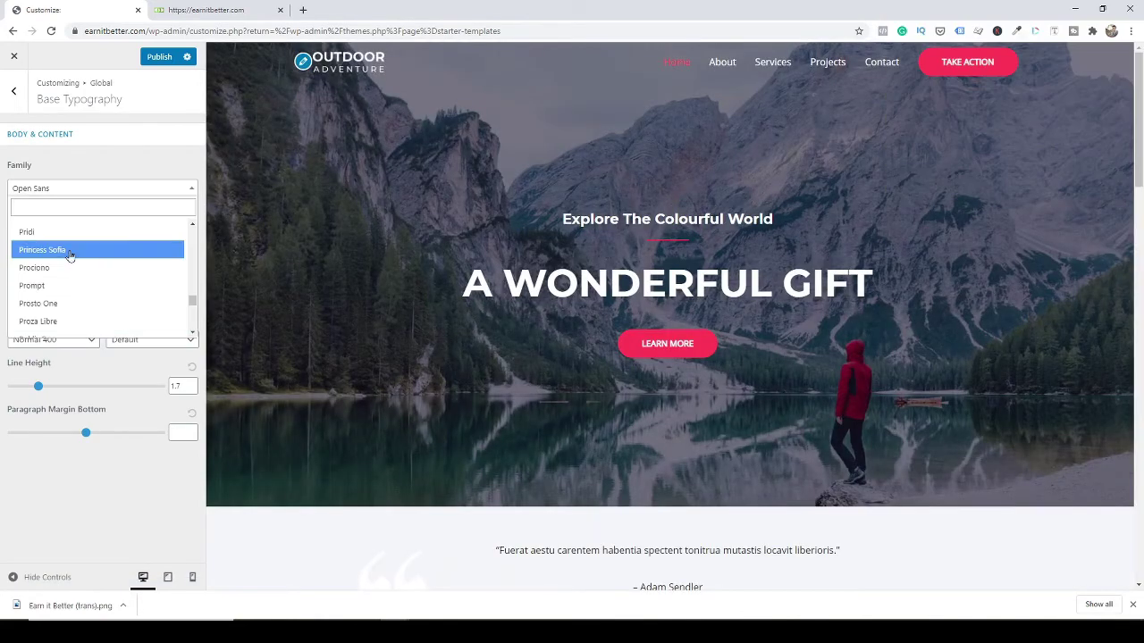
click(70, 252)
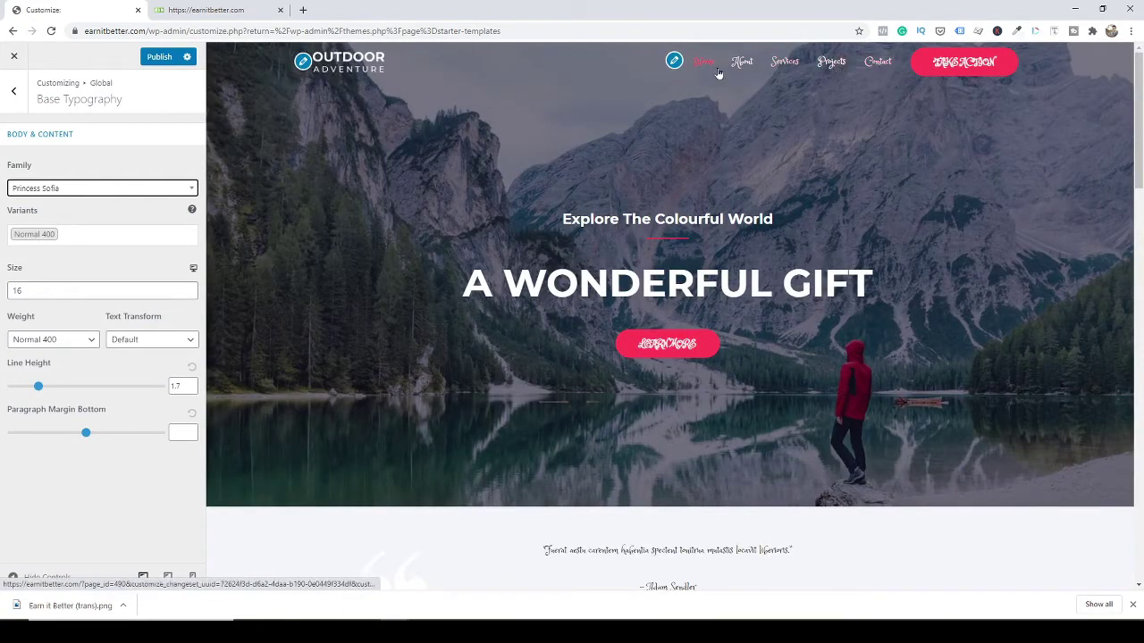
Set the body and content font family to ABeeZee and its size to 18.
click(161, 188)
drag(194, 306, 193, 230)
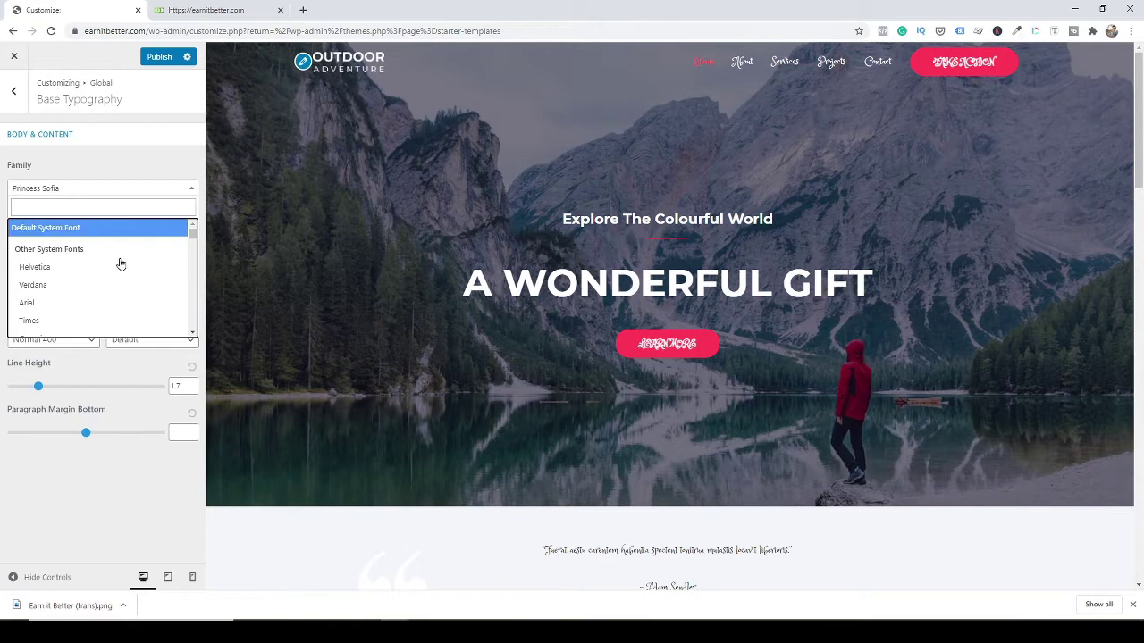
click(44, 301)
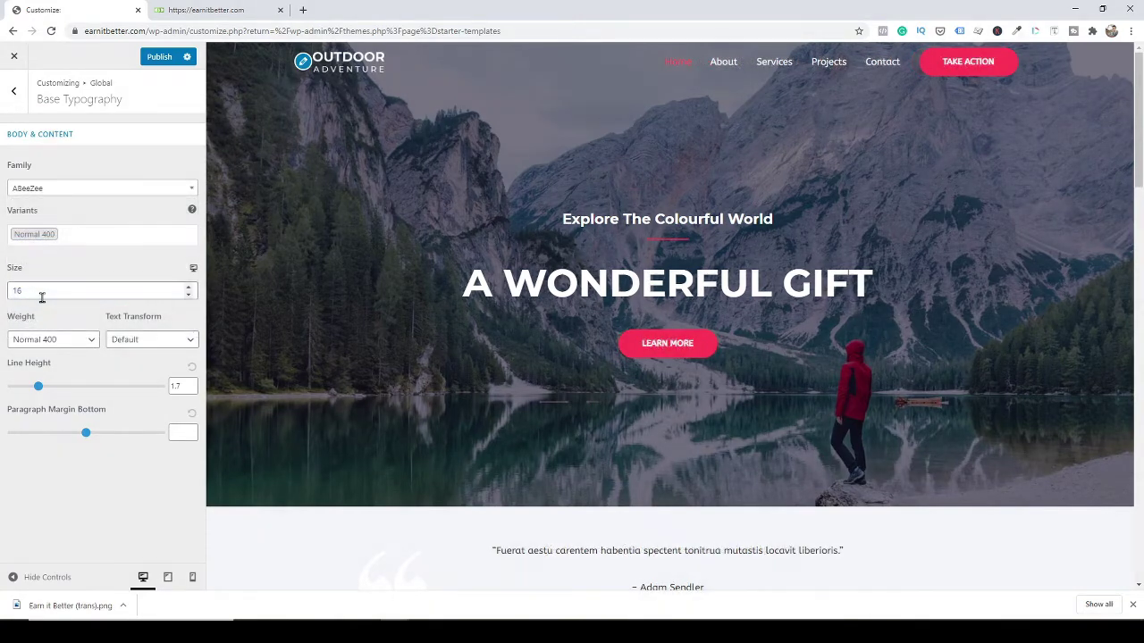
click(48, 293)
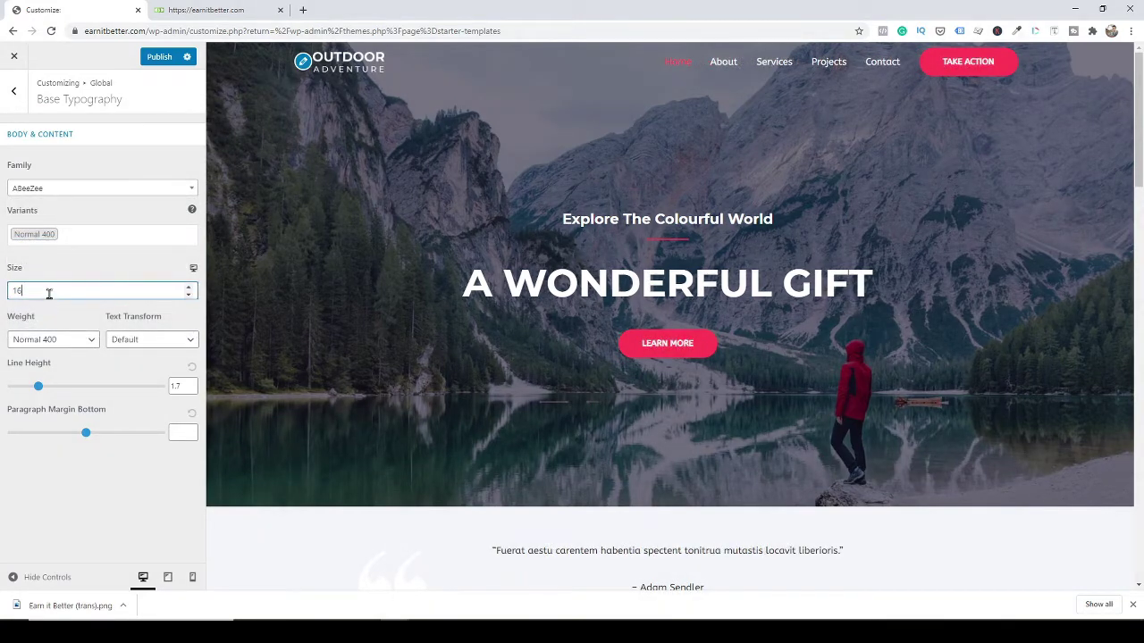
click(189, 288)
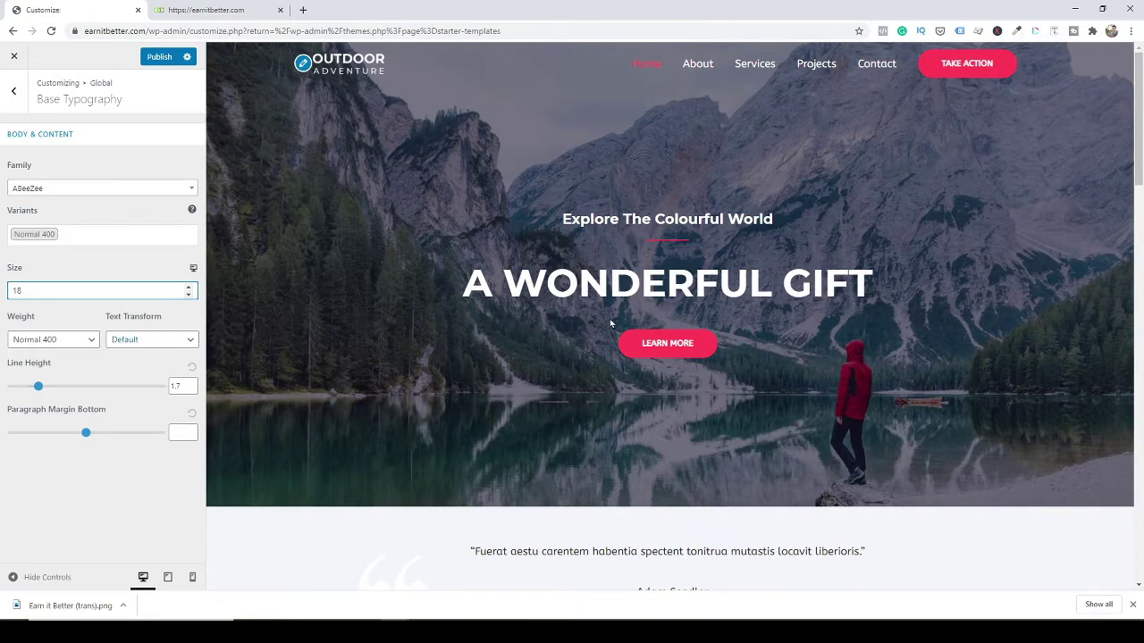
Leave the Base Typography settings and open the Headings typography settings.
scroll(687, 347, down, 2)
scroll(793, 373, up, 2)
click(14, 96)
click(77, 169)
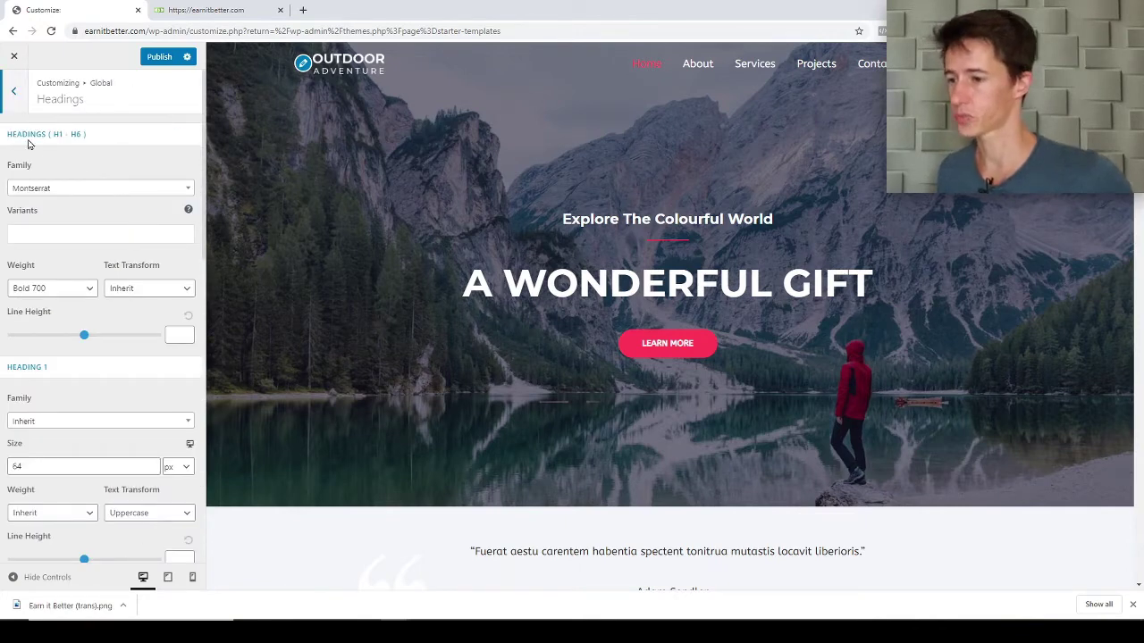
Try Lora as the font family for headings H1 to H6.
click(76, 190)
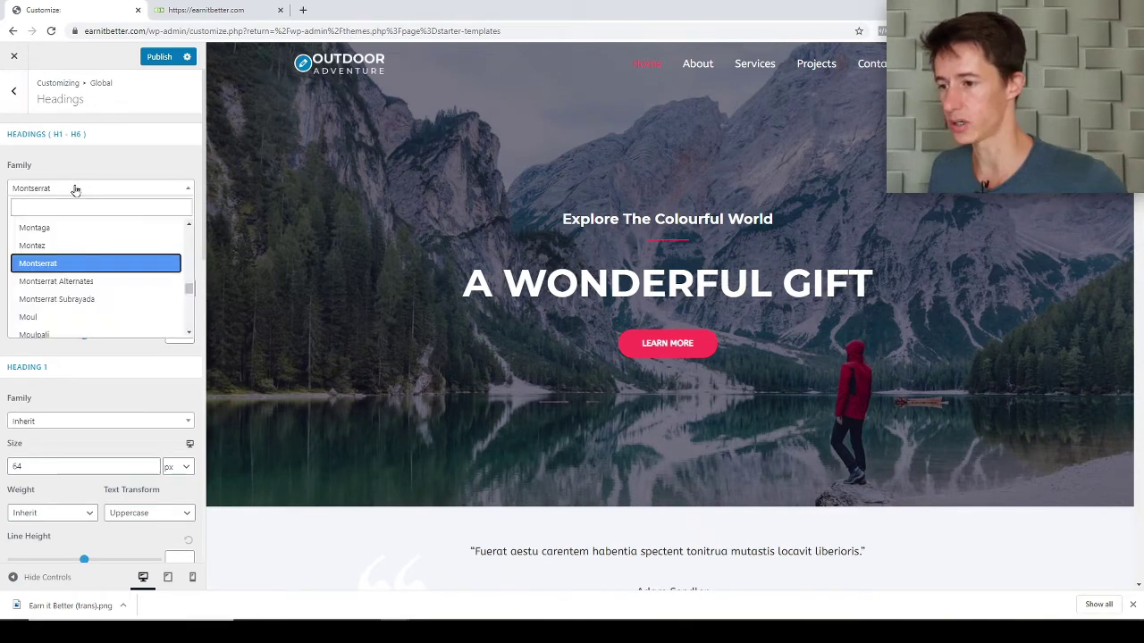
scroll(38, 290, up, 1)
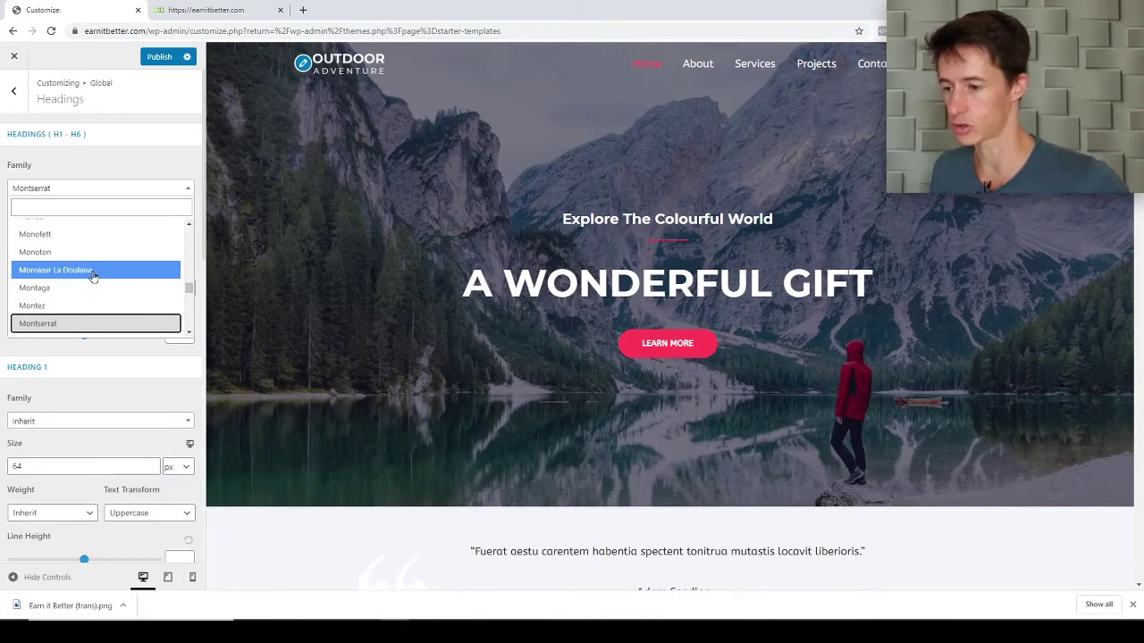
scroll(93, 276, up, 1)
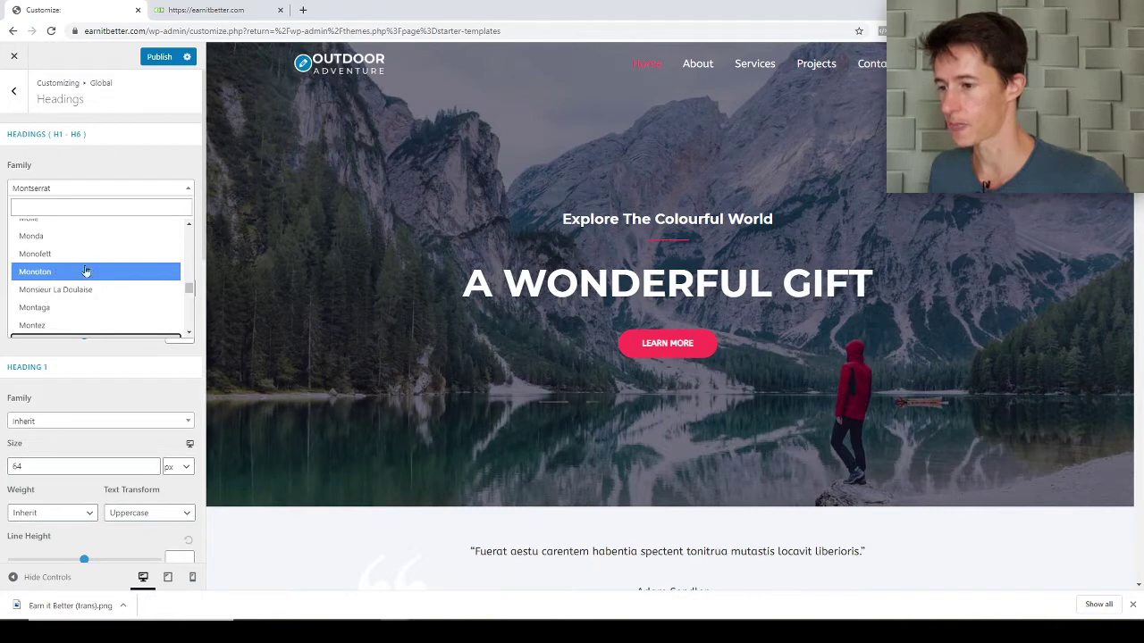
scroll(86, 271, up, 6)
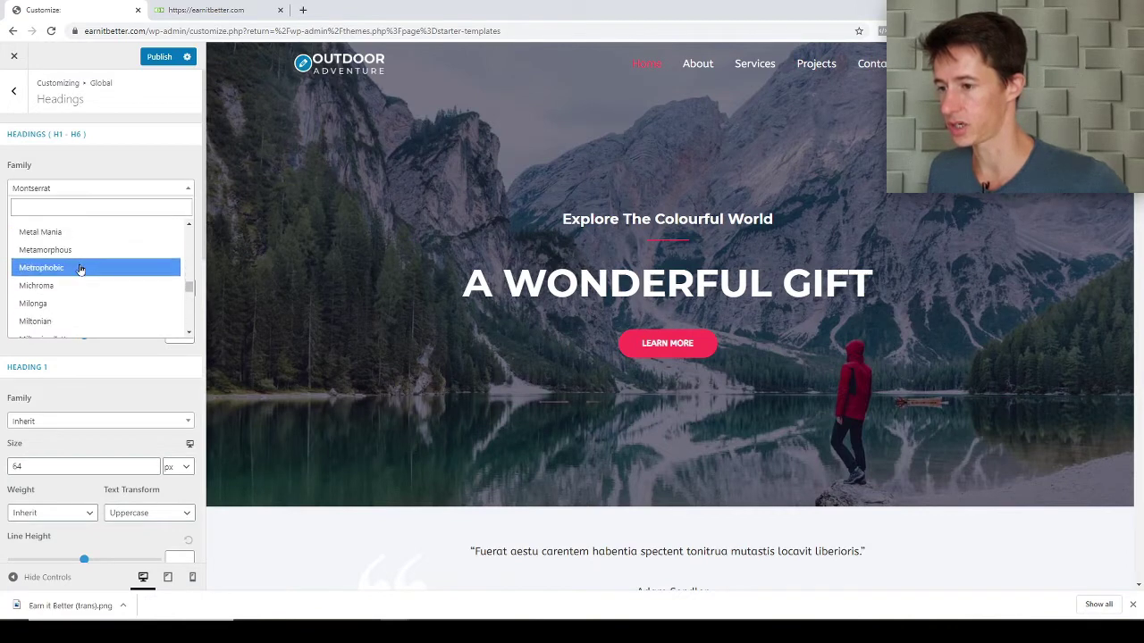
scroll(79, 269, up, 9)
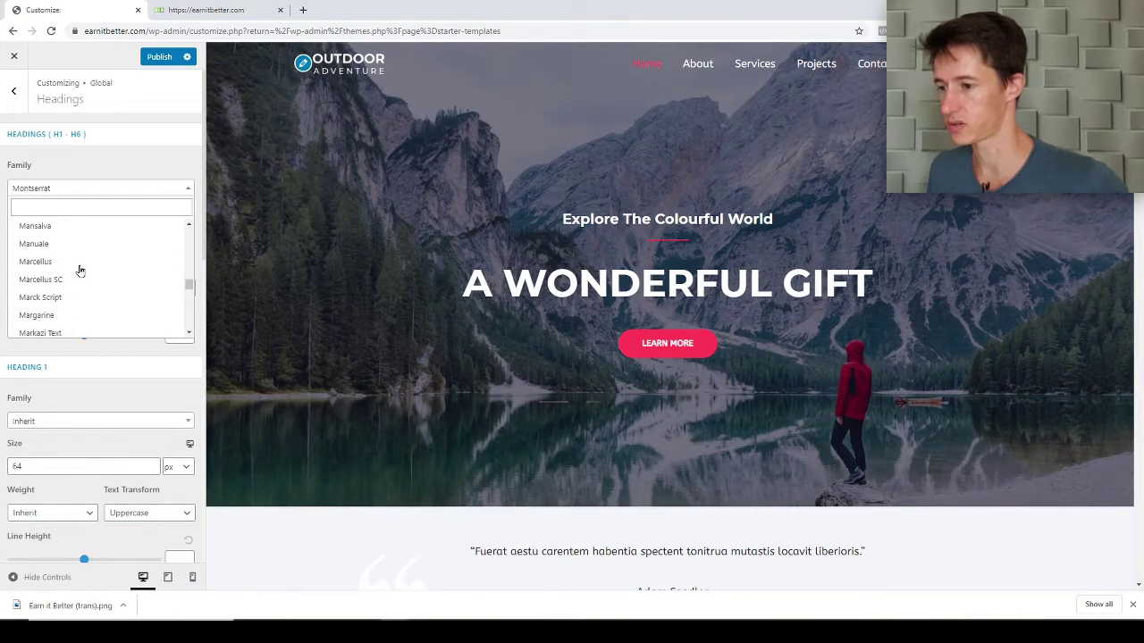
scroll(80, 270, up, 10)
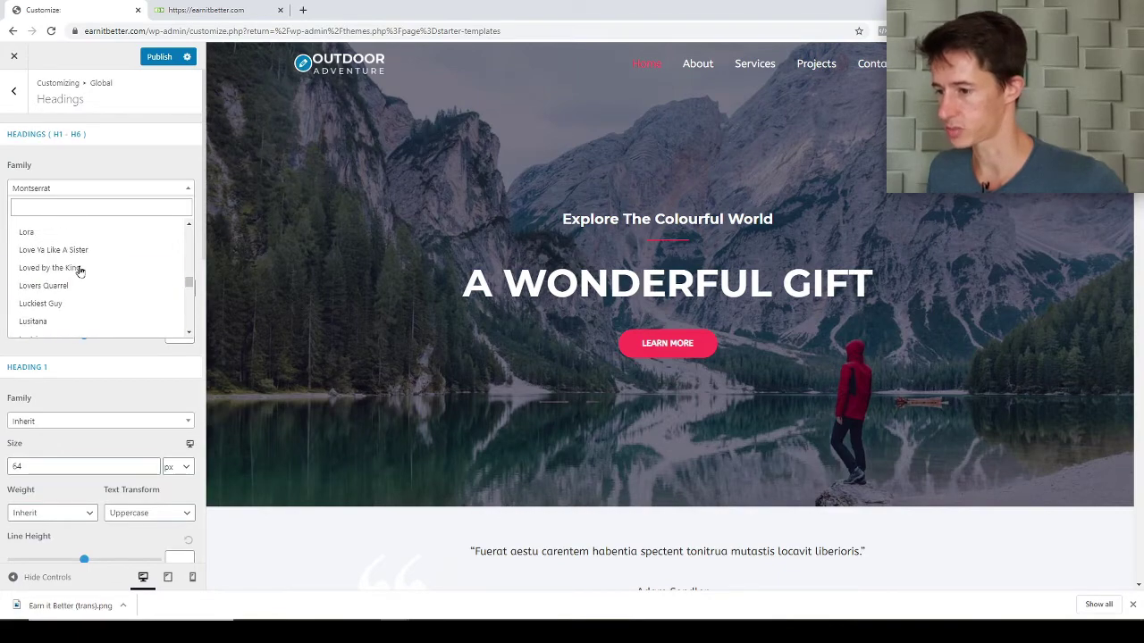
click(64, 234)
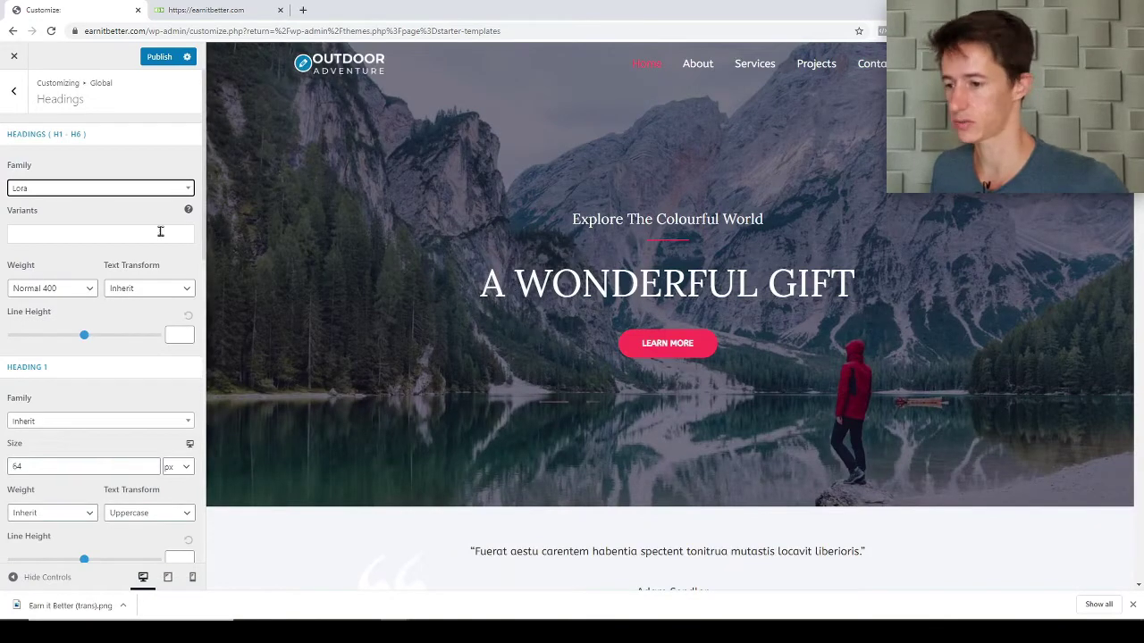
Set the H1–H6 heading font family to Montserrat with the Bold 700 variant and weight.
click(134, 188)
scroll(27, 278, down, 5)
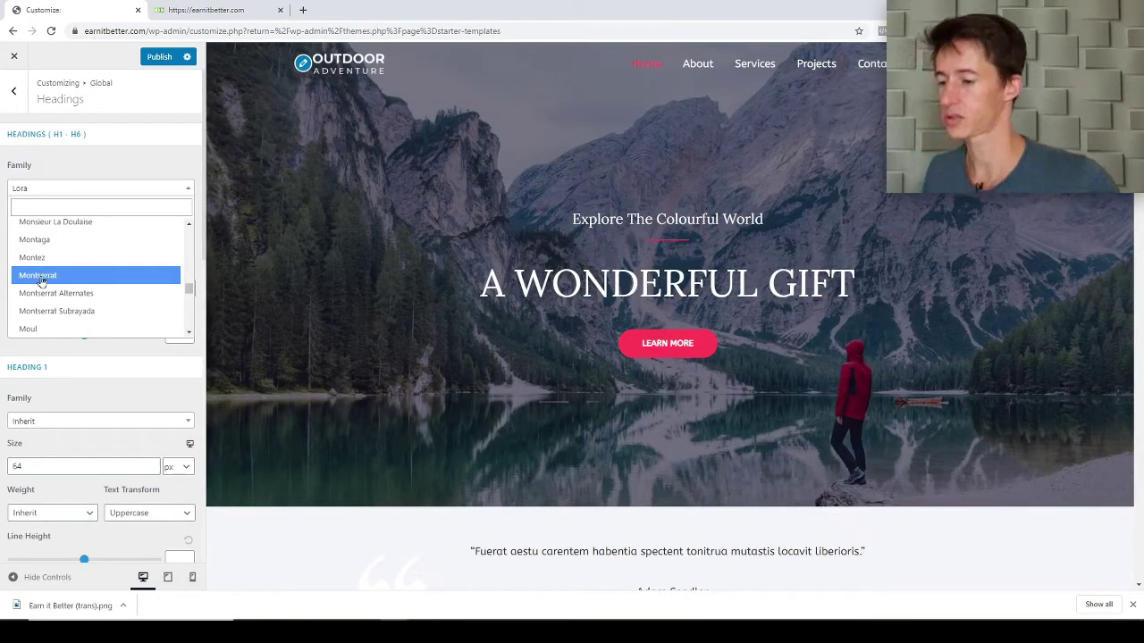
click(40, 277)
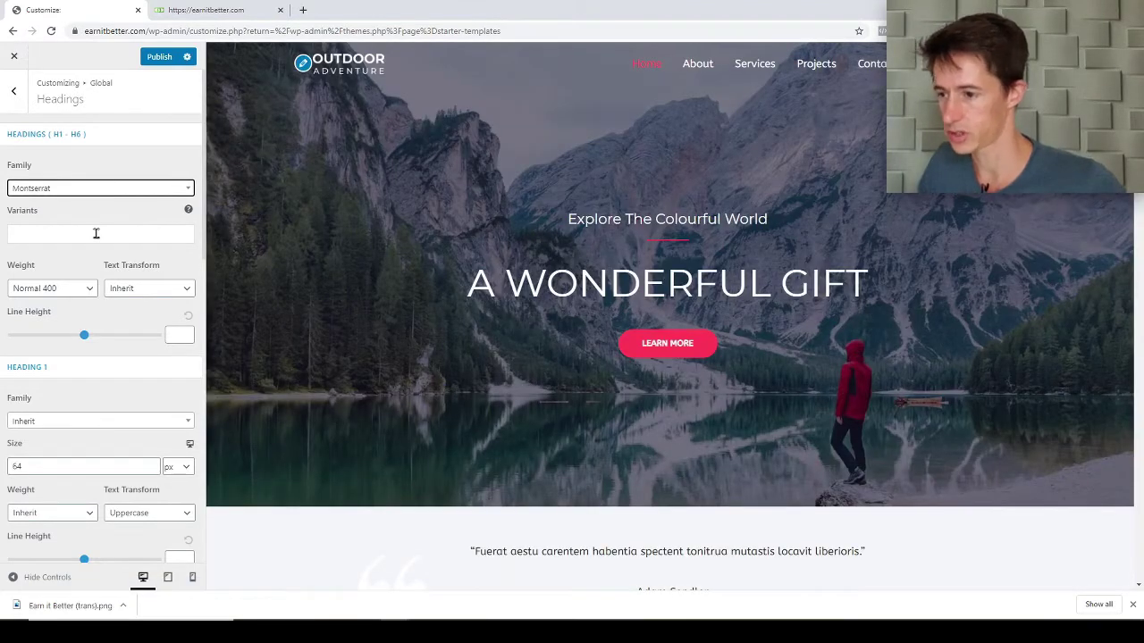
click(96, 233)
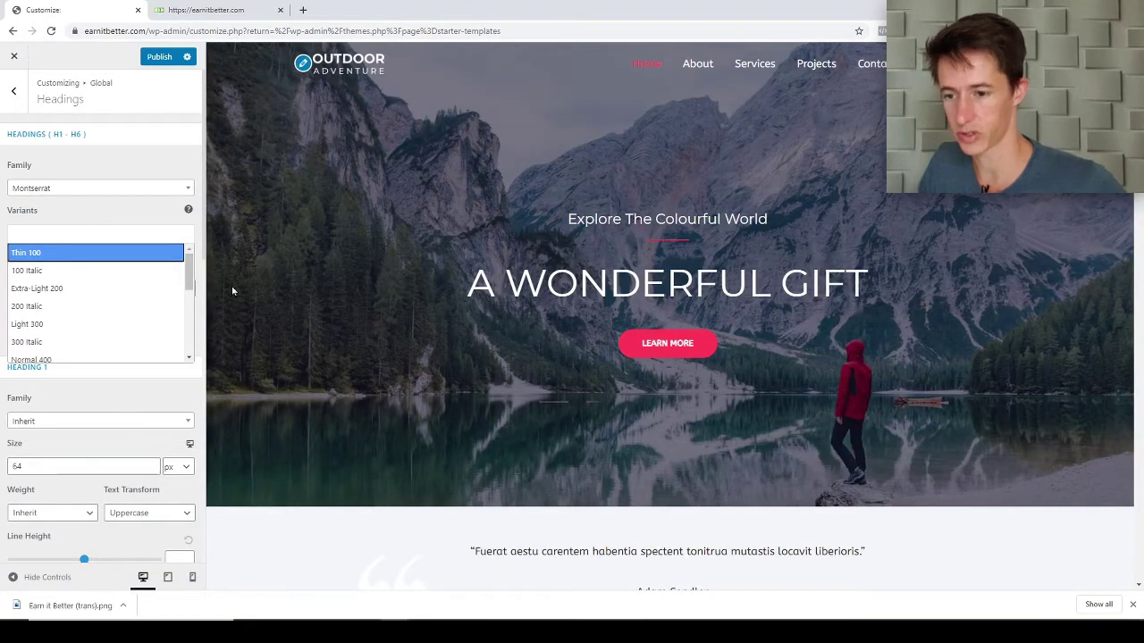
scroll(95, 297, down, 2)
click(98, 300)
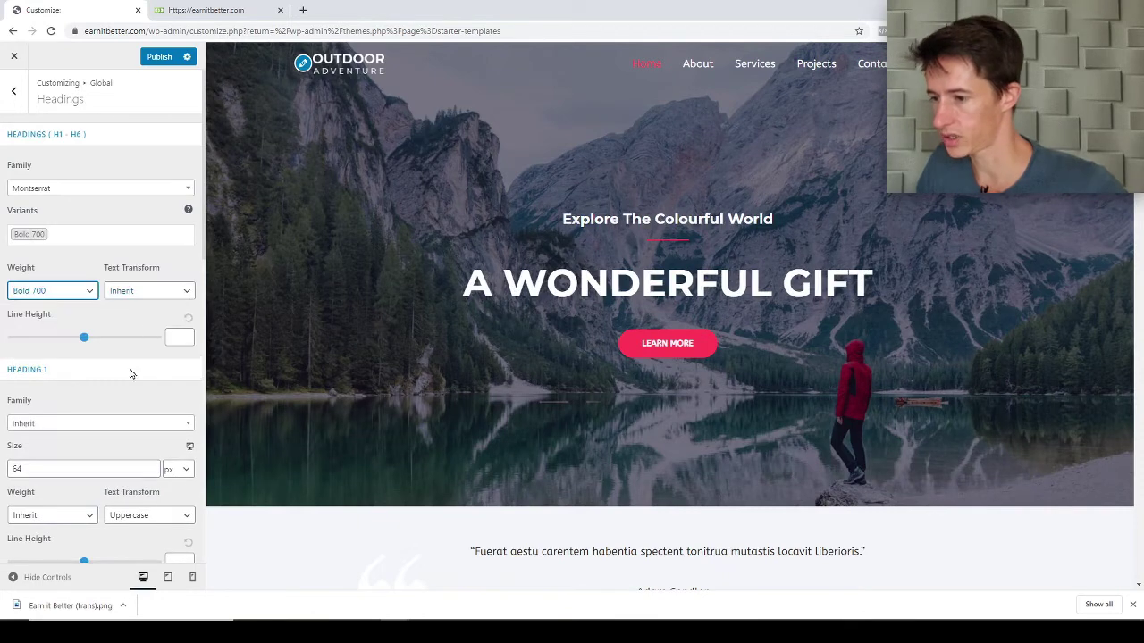
Review the individual font family, size, weight and text transform settings for Heading 1 through Heading 6.
click(75, 400)
scroll(92, 391, down, 3)
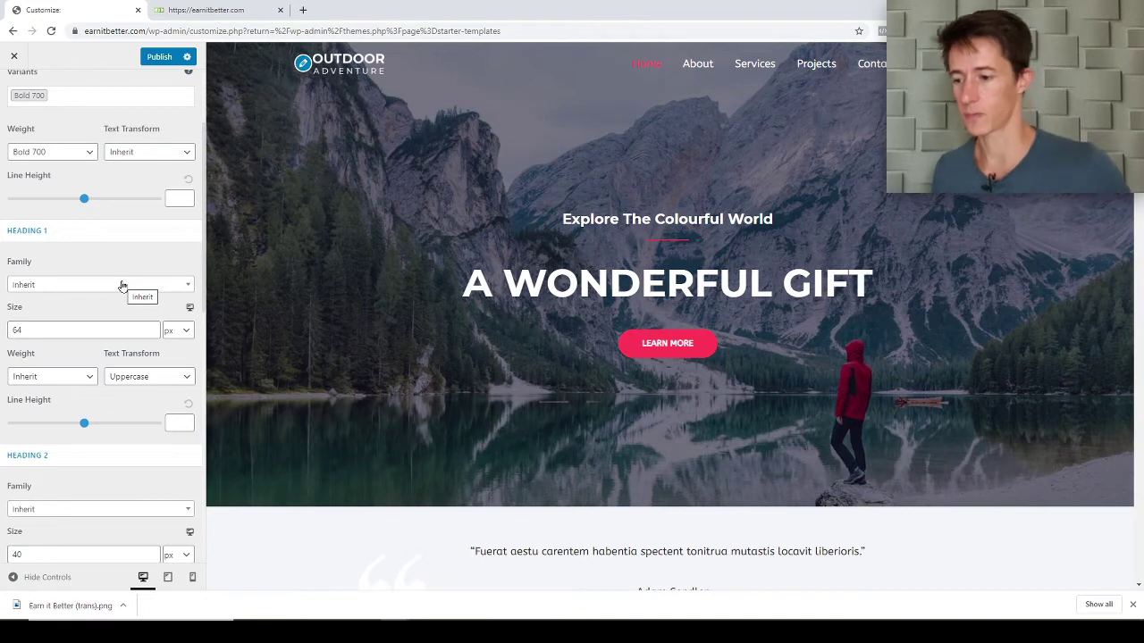
scroll(140, 281, down, 1)
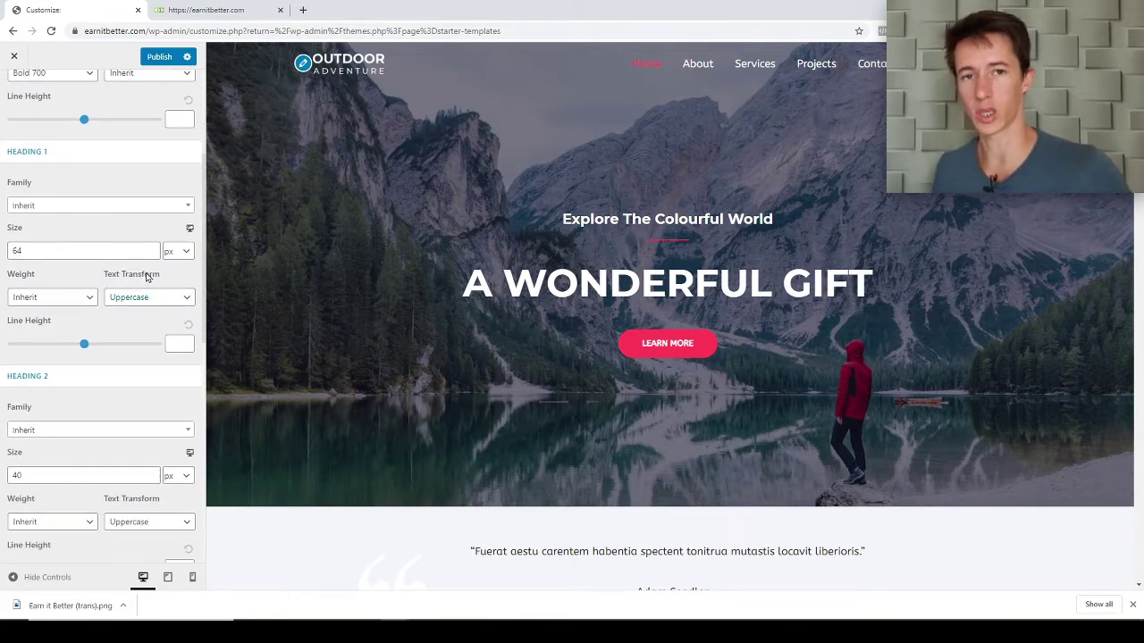
scroll(147, 277, down, 2)
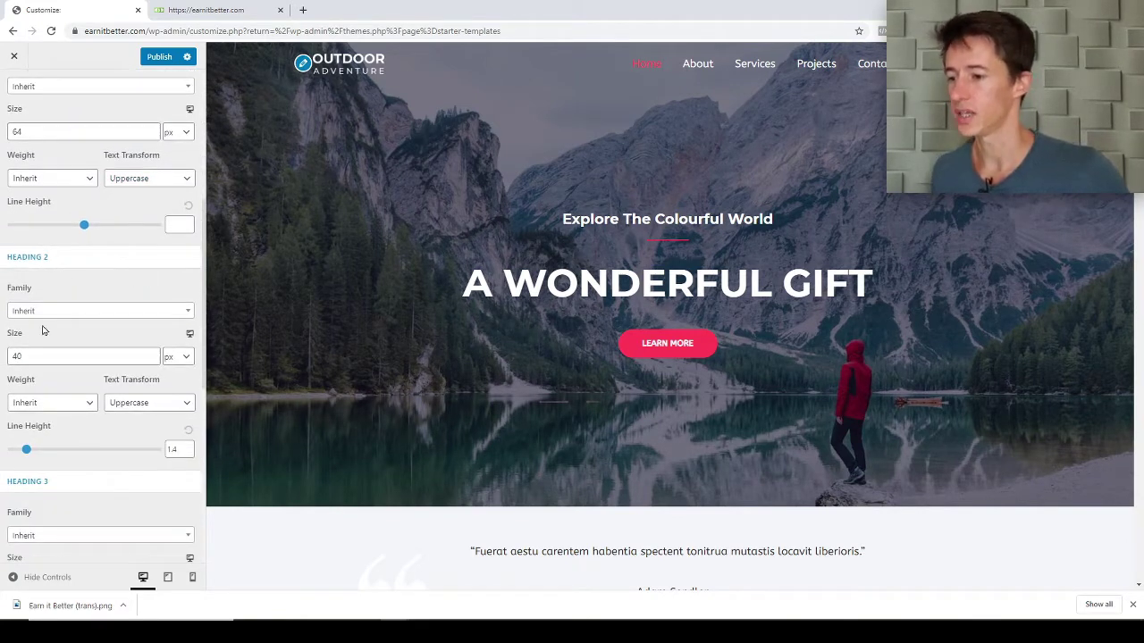
scroll(51, 296, down, 1)
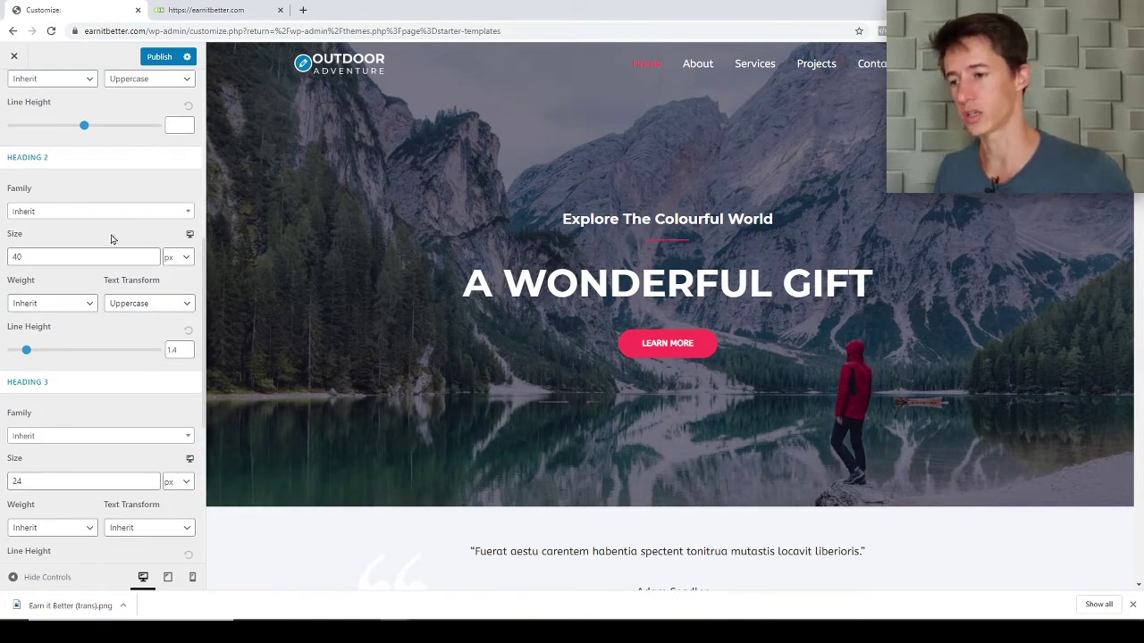
scroll(112, 241, up, 5)
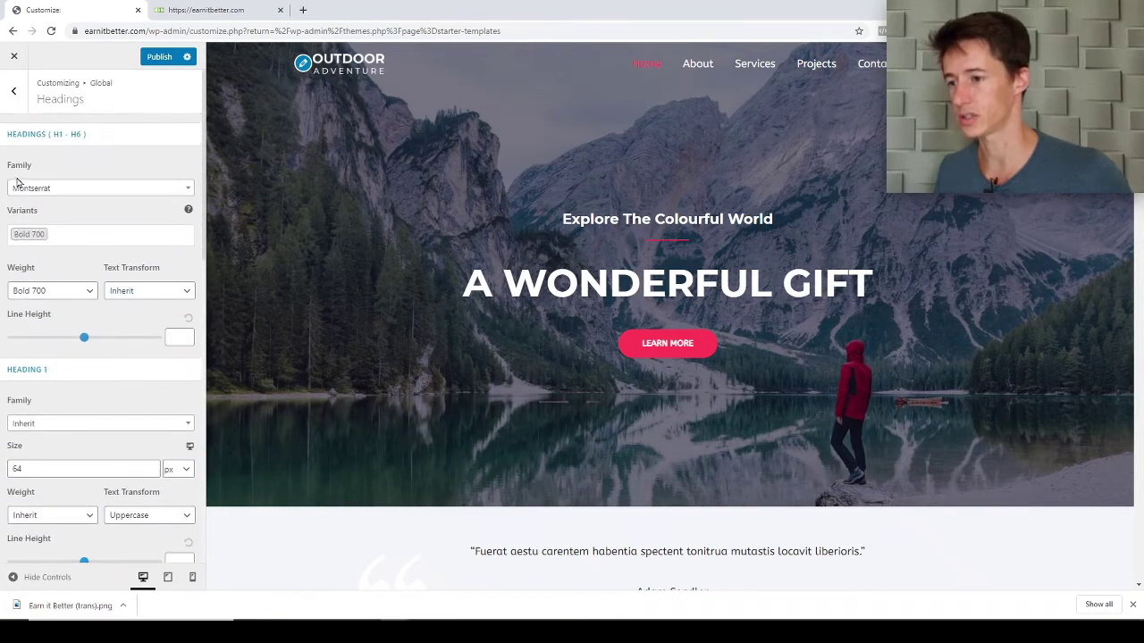
scroll(148, 274, down, 5)
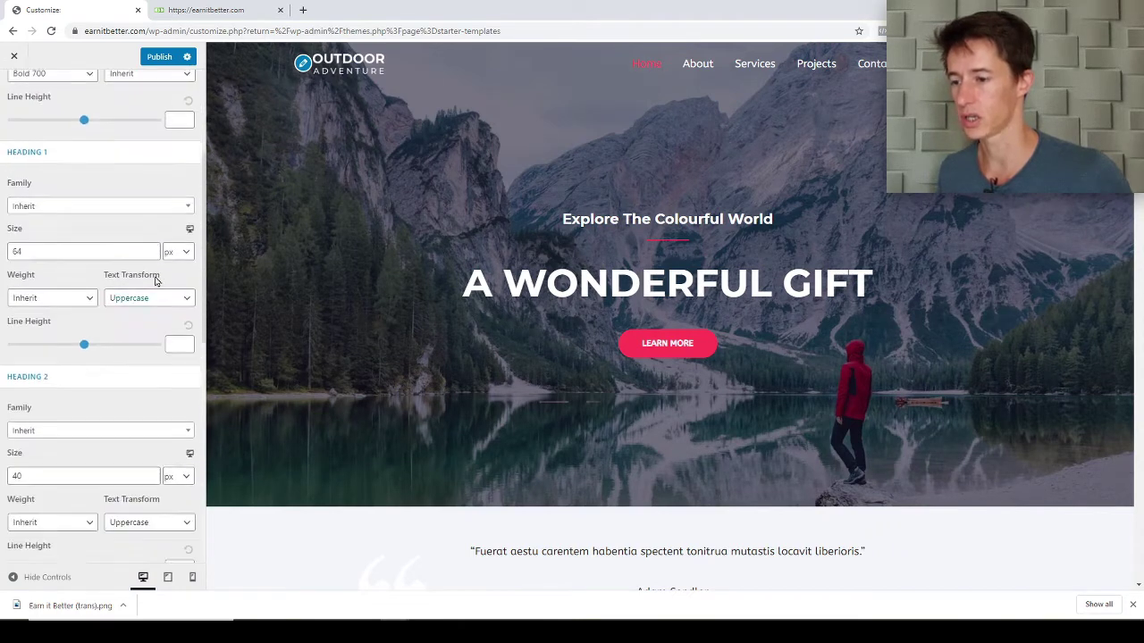
scroll(143, 294, down, 6)
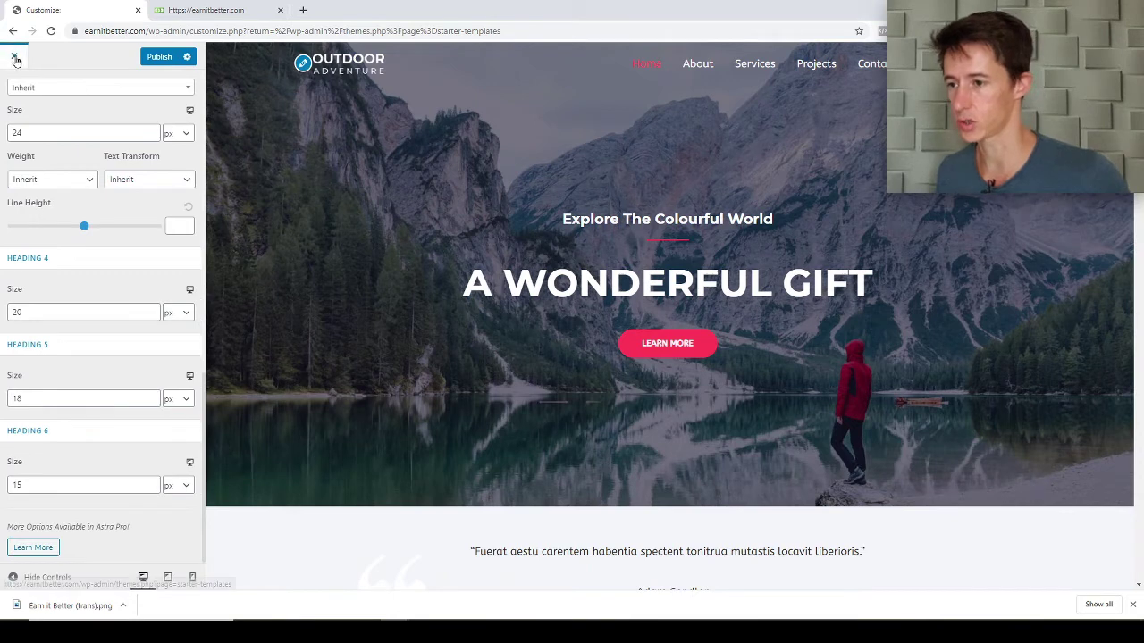
scroll(134, 134, up, 2)
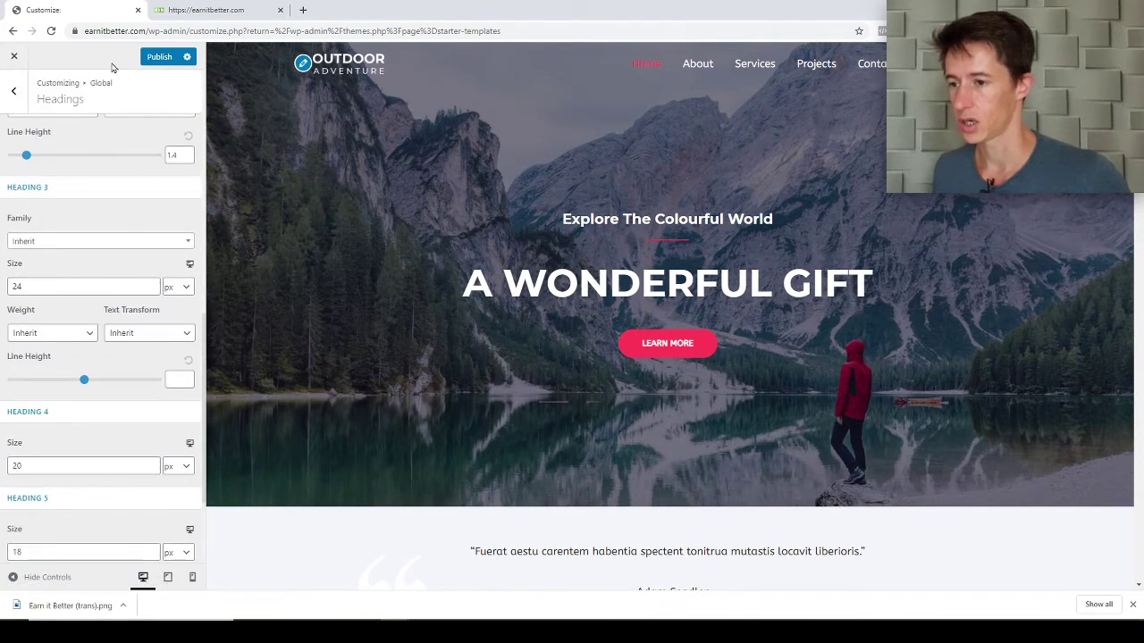
Open the global Base Colors settings and set the theme color to #ff215c and the link color to bright green.
click(13, 92)
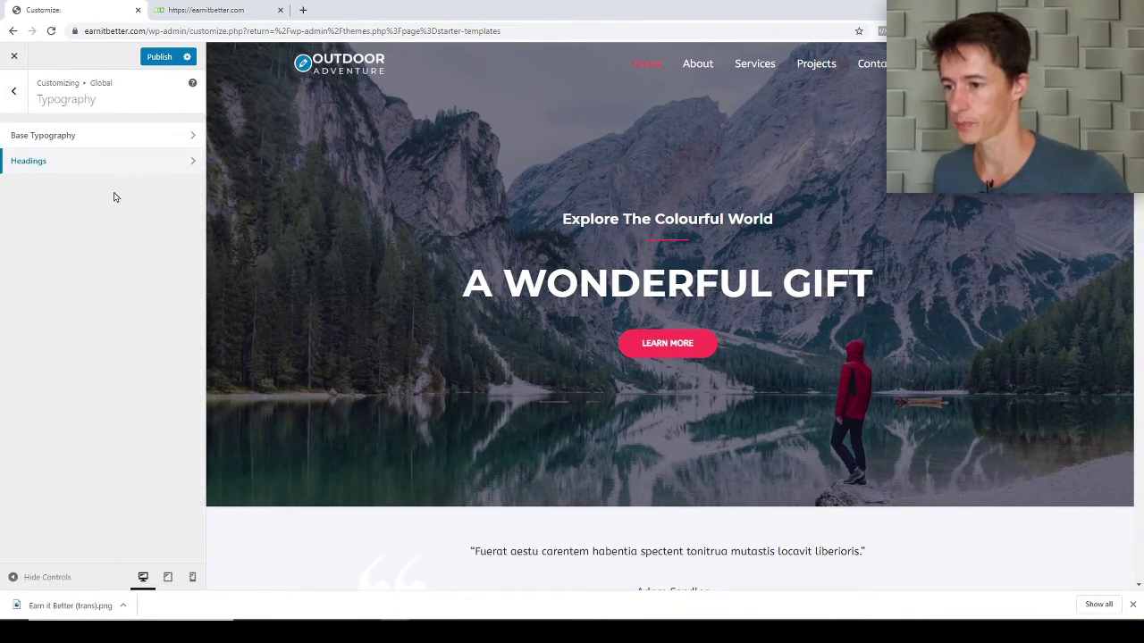
click(15, 93)
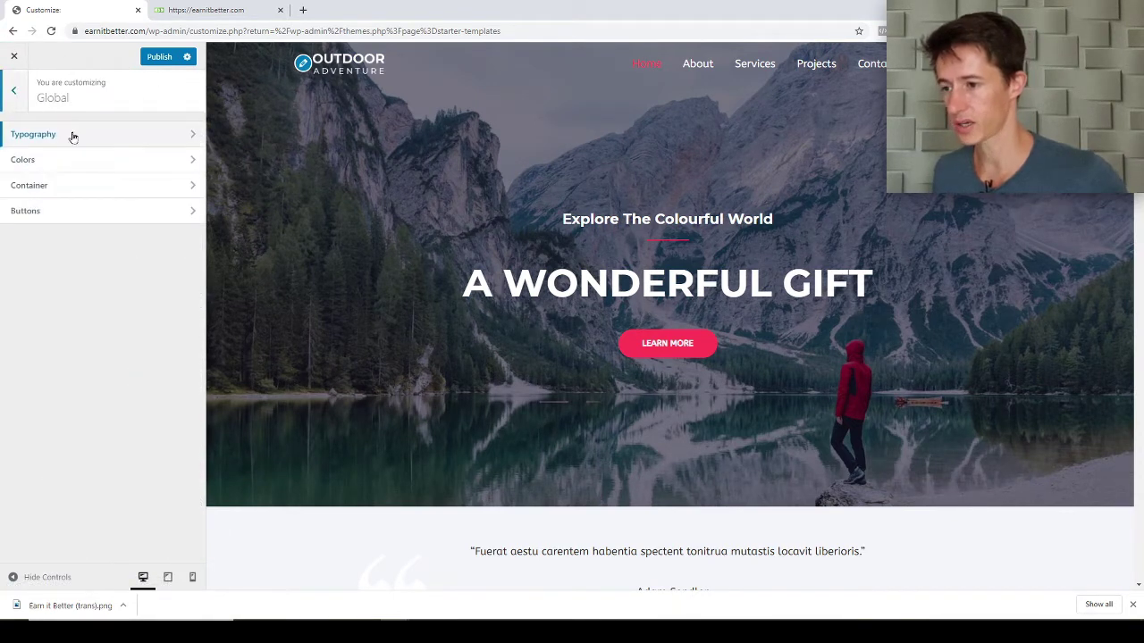
click(38, 166)
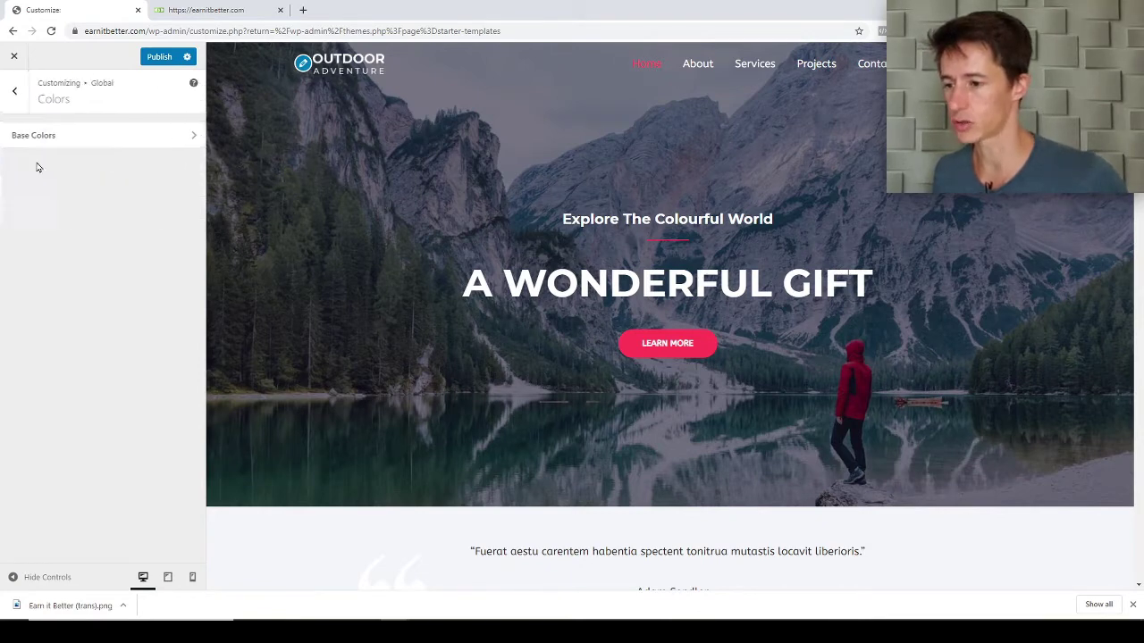
click(119, 144)
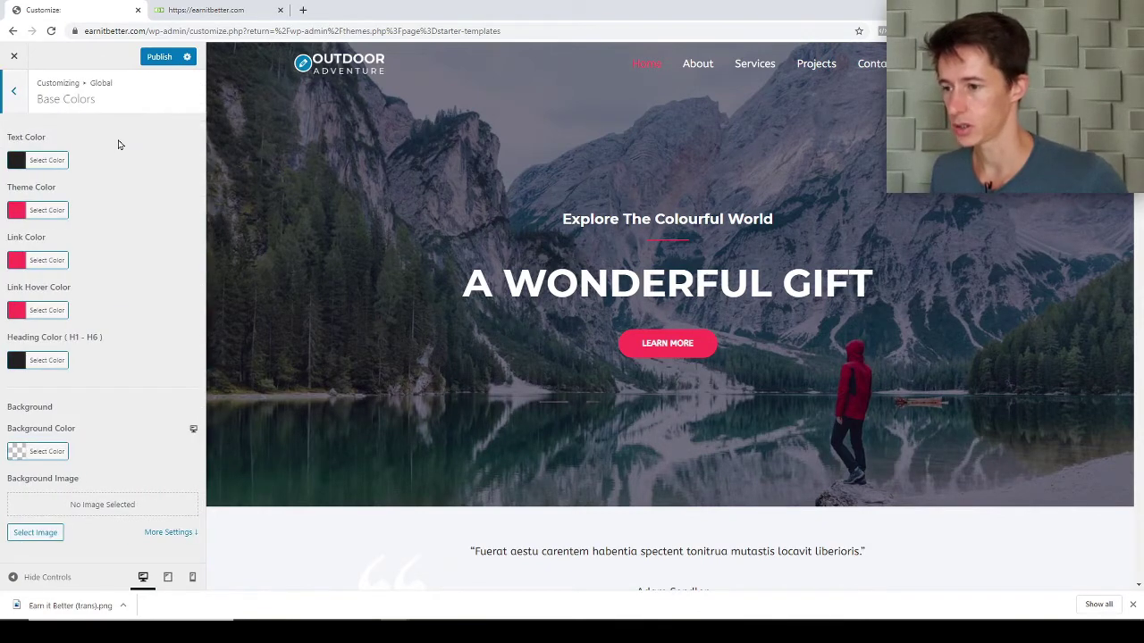
click(54, 210)
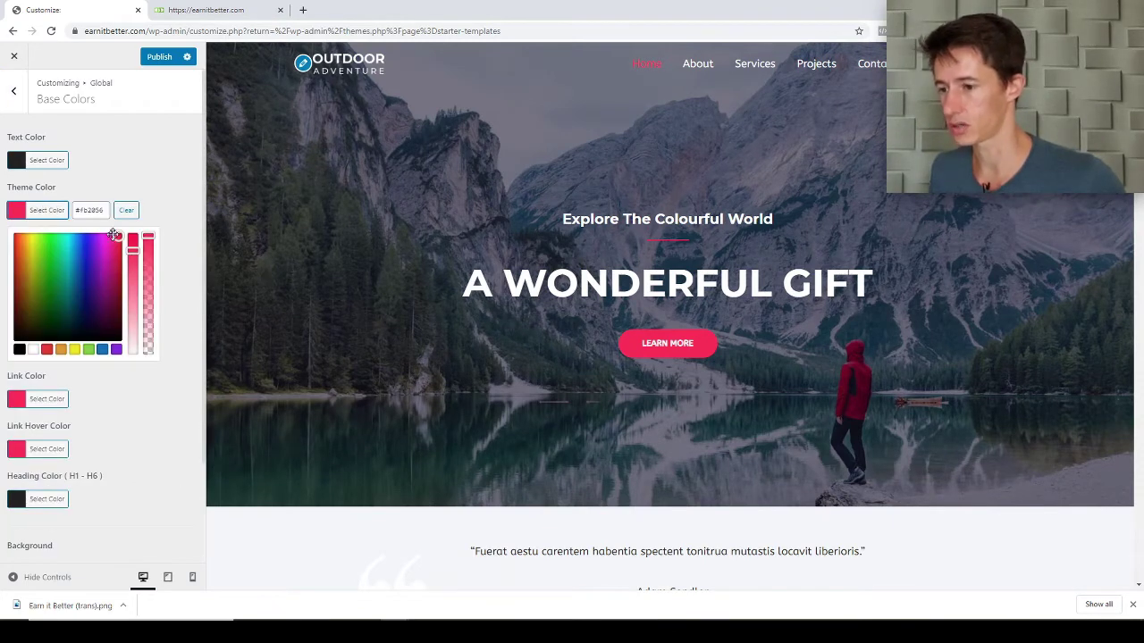
drag(119, 234, 45, 234)
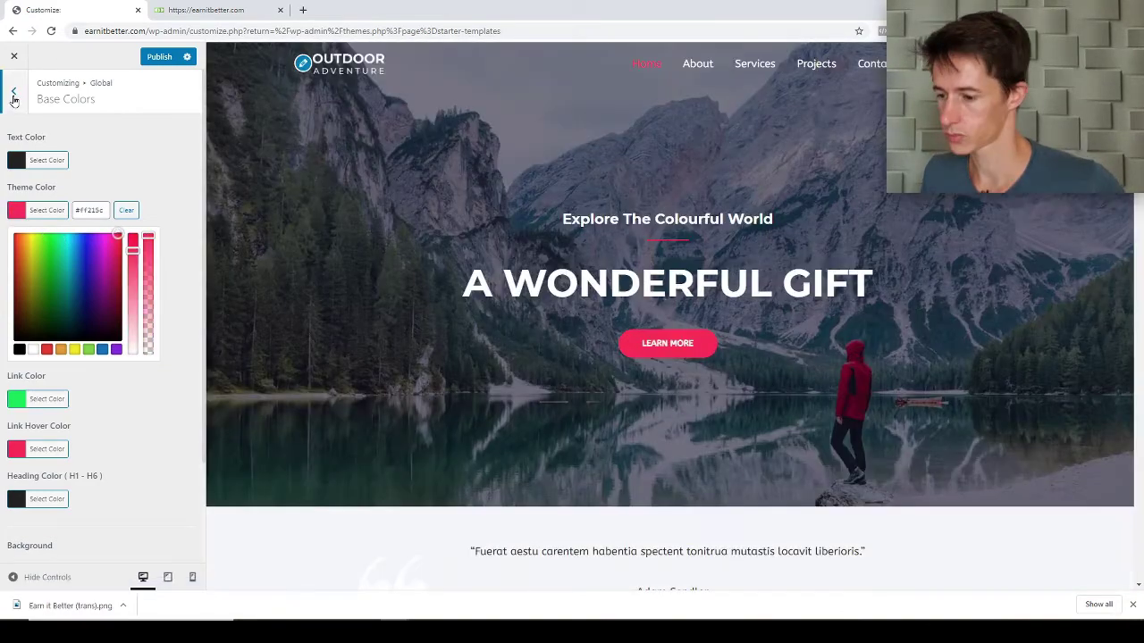
Reopen the Base Colors settings and check the link color in its color picker.
click(13, 90)
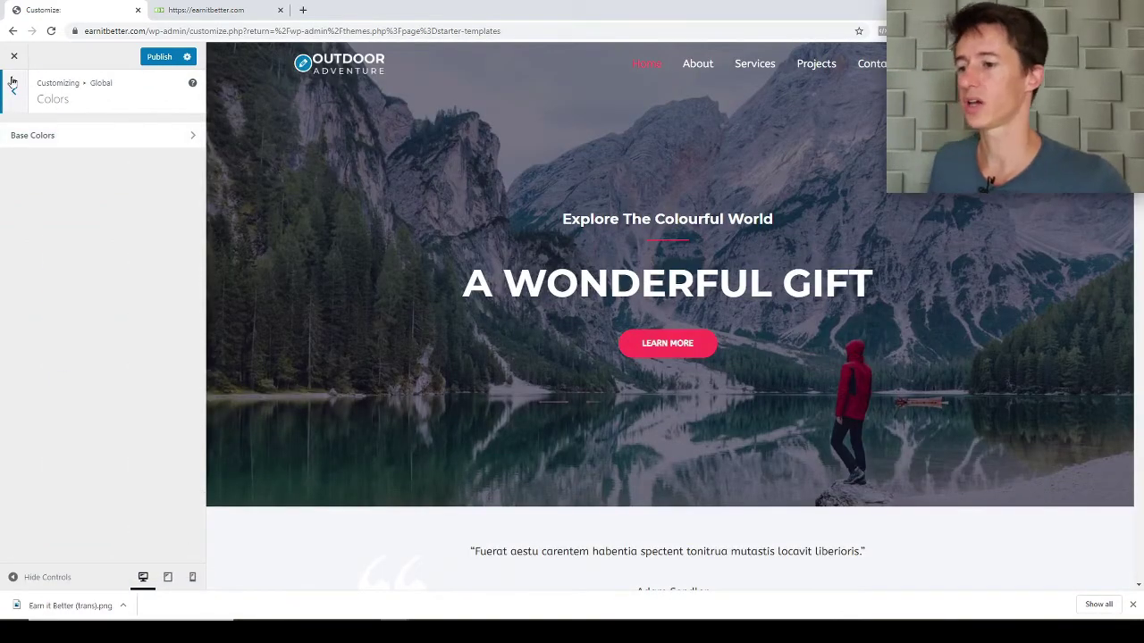
click(115, 132)
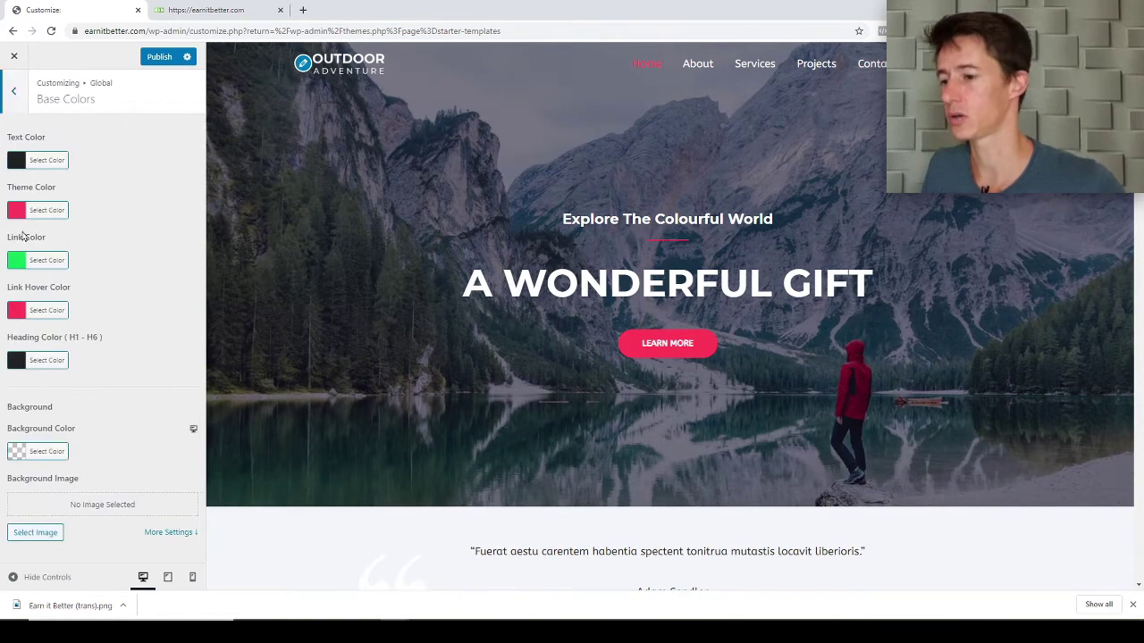
click(23, 264)
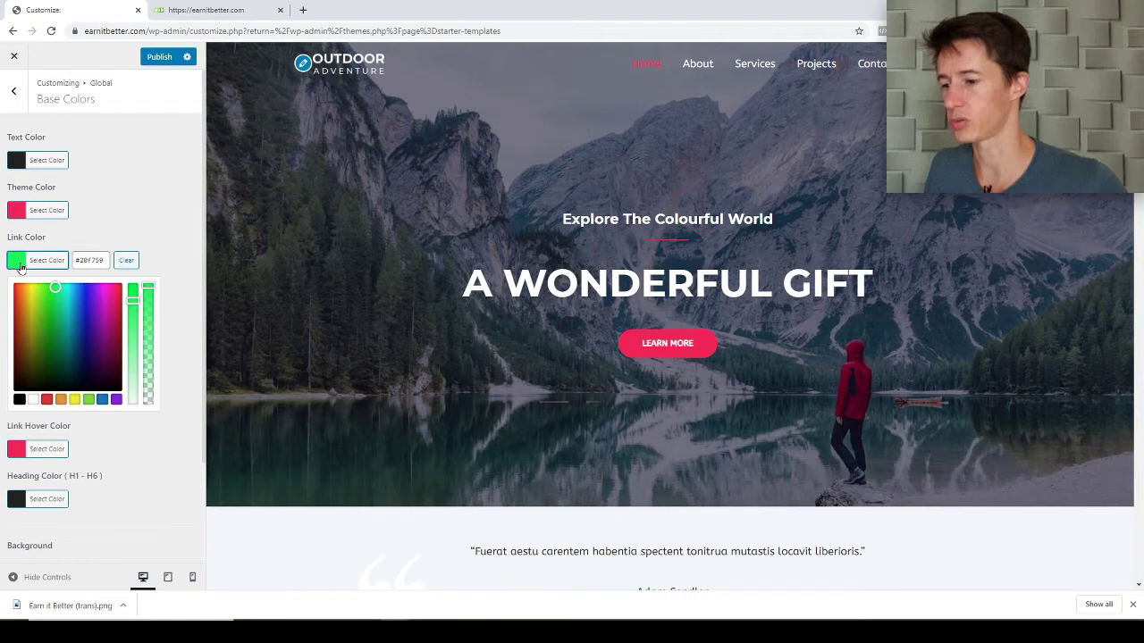
click(123, 209)
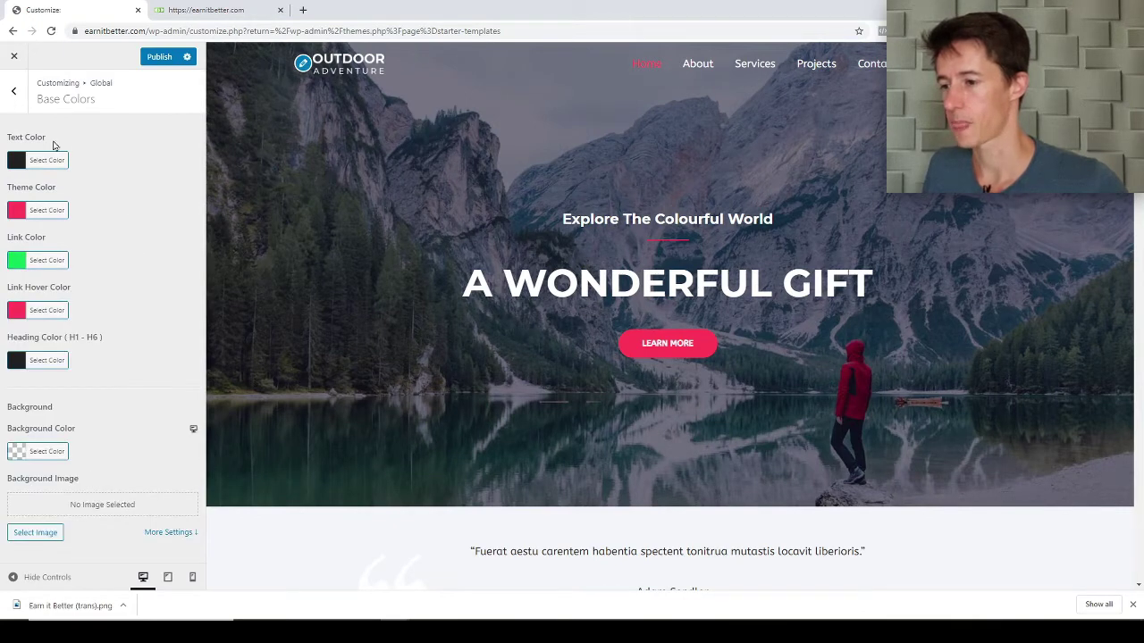
Return to the Global settings, publish the customizer changes and reopen the Colors section.
click(14, 93)
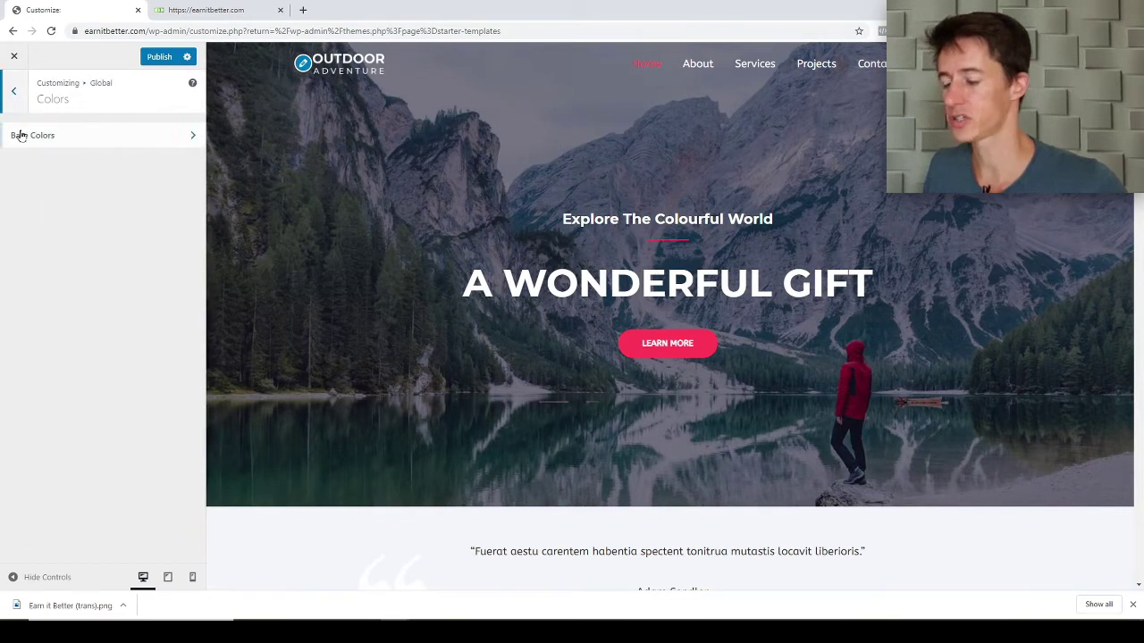
click(13, 91)
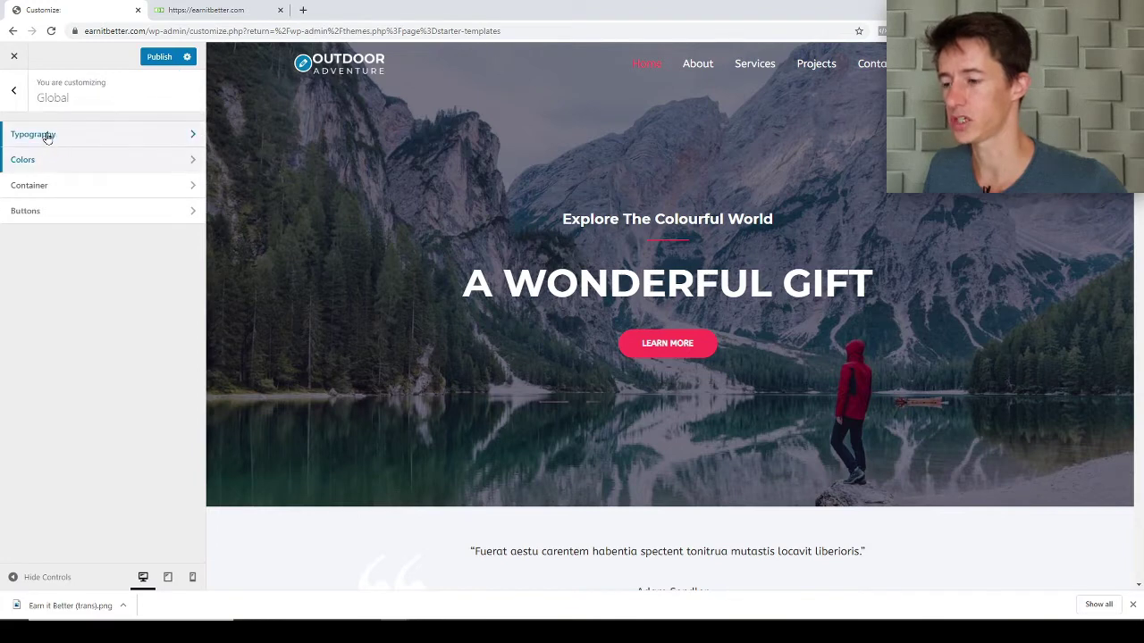
click(50, 137)
click(13, 90)
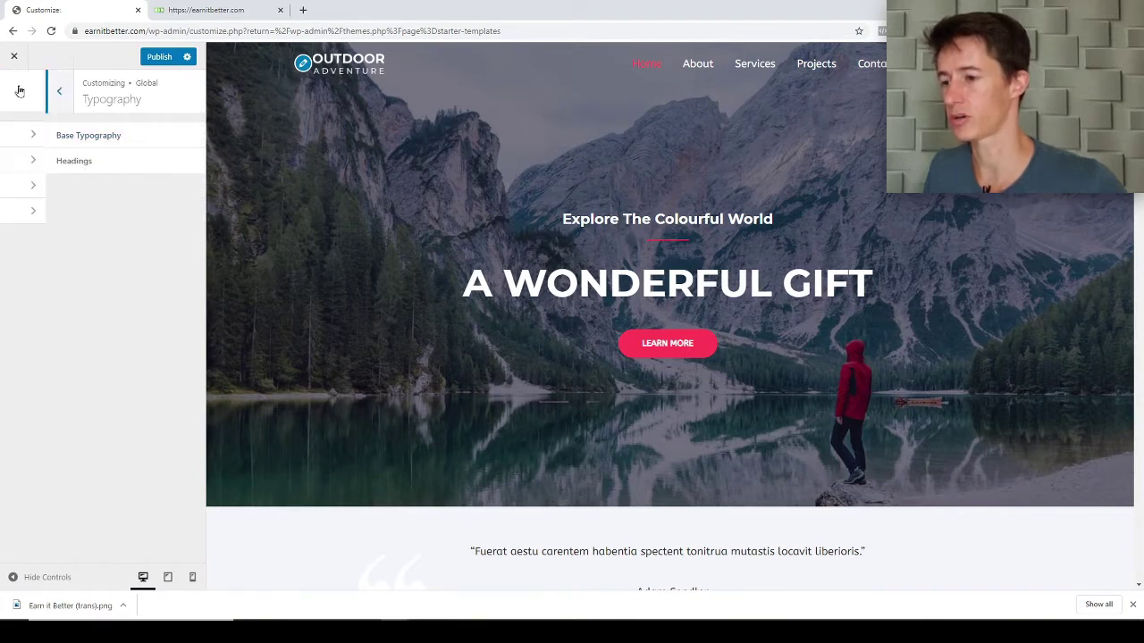
click(160, 57)
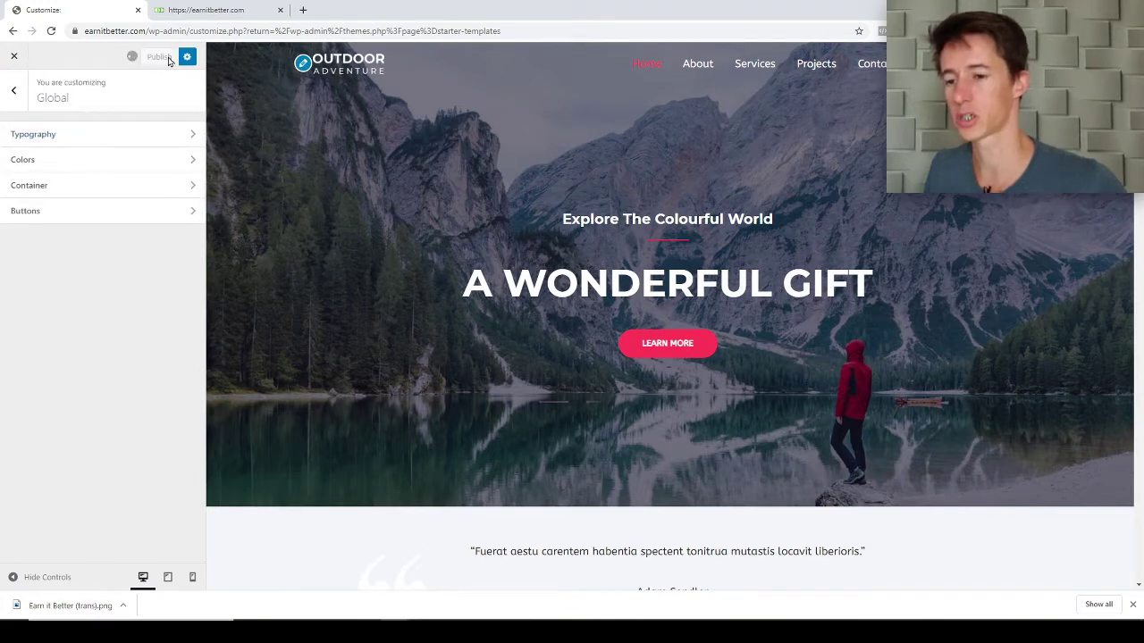
click(52, 163)
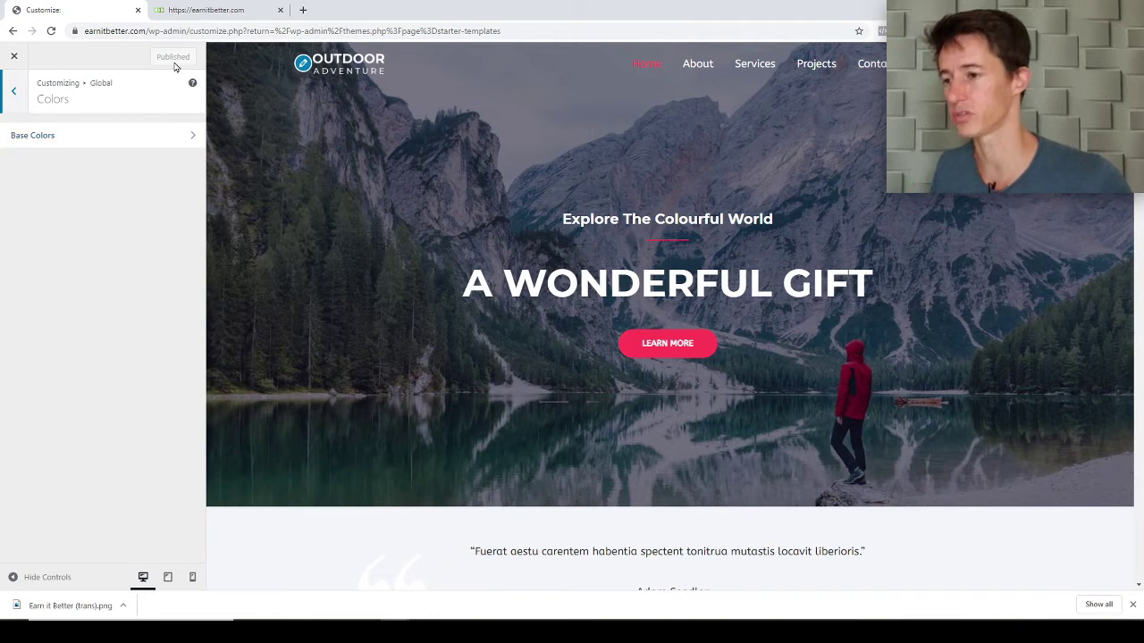
Leave the Colors section, open the global Container settings and review the available Layout options.
click(14, 92)
click(50, 164)
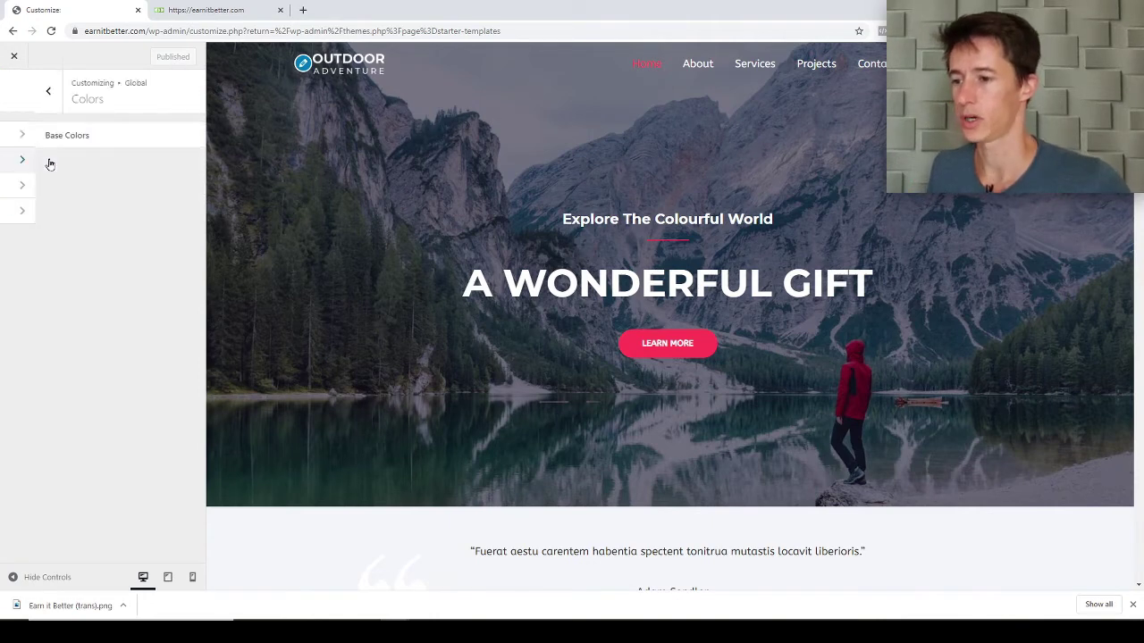
click(14, 92)
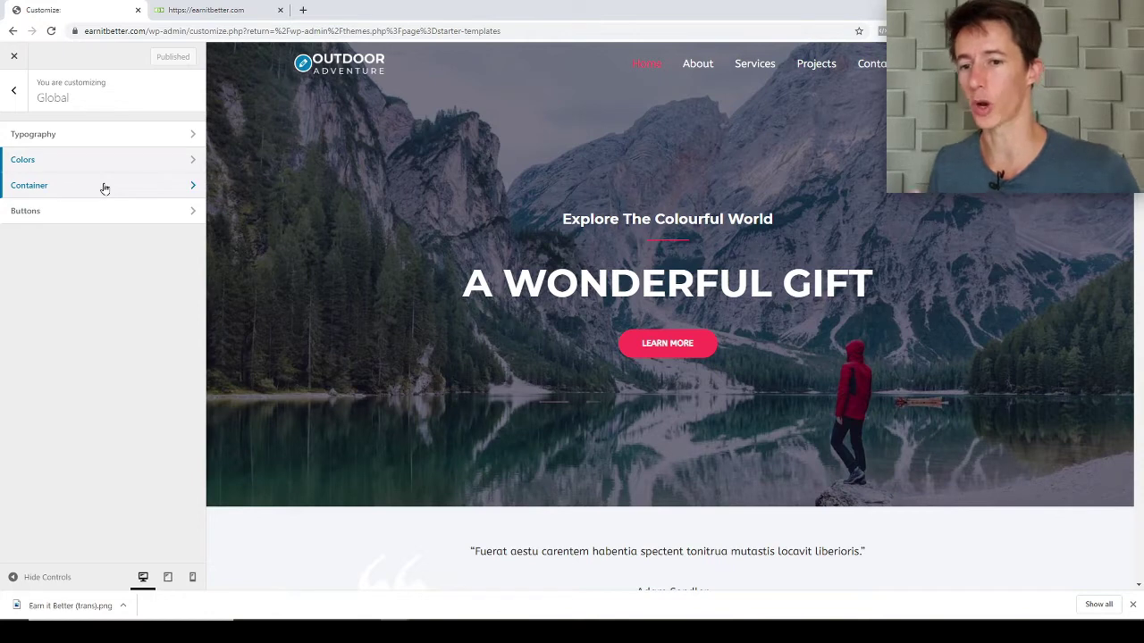
click(48, 187)
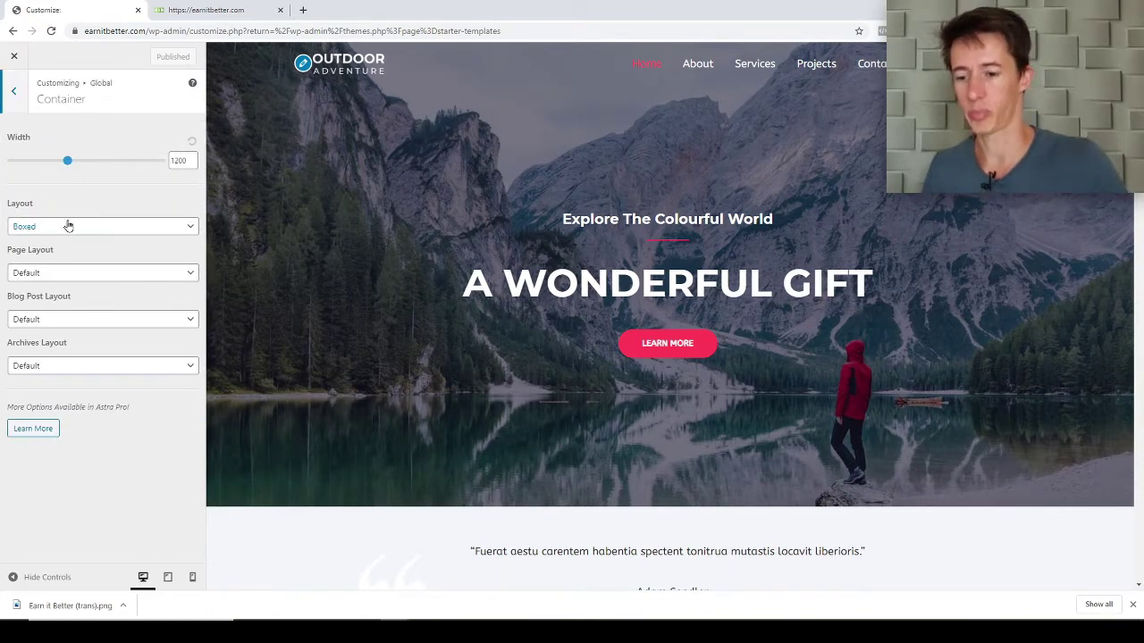
click(72, 228)
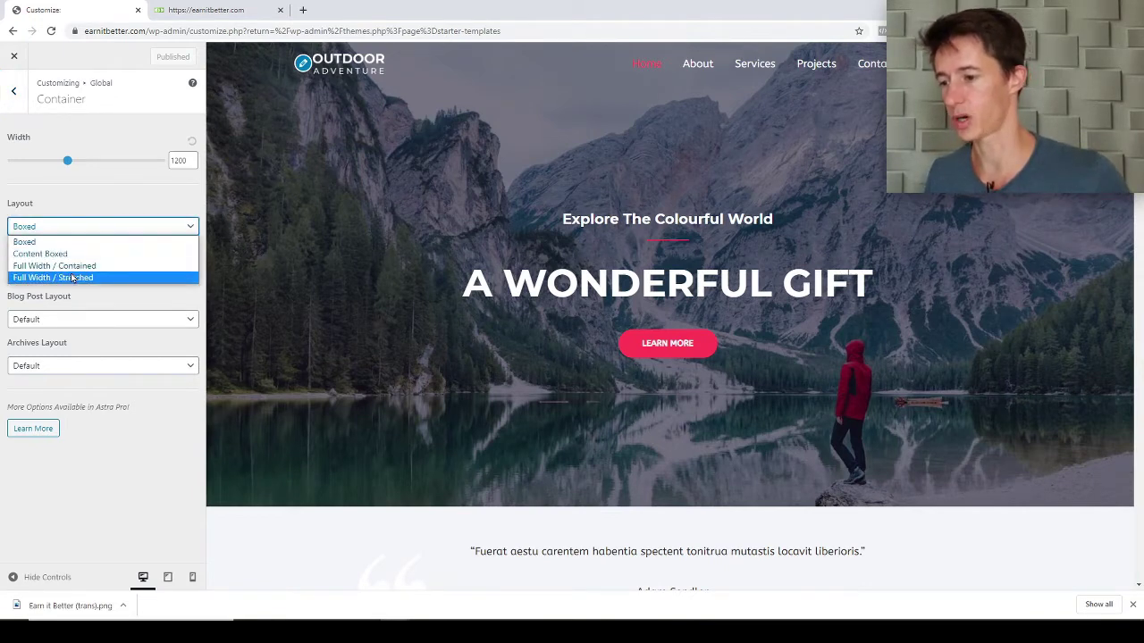
click(101, 203)
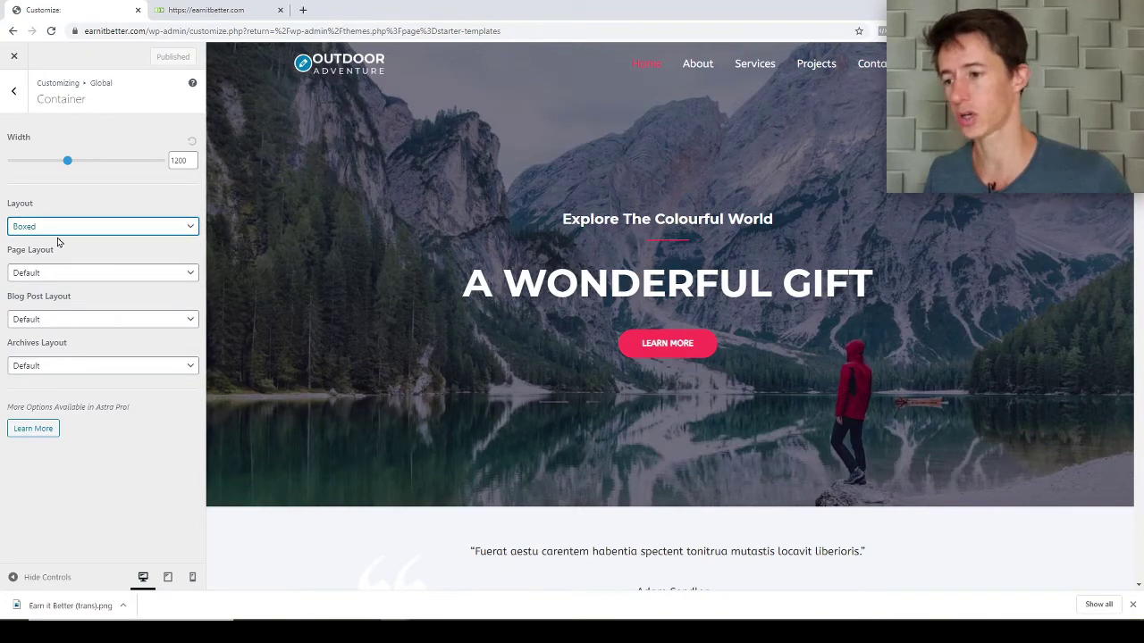
Try the Full Width / Contained, Full Width / Stretched and Content Boxed container layouts, and set the layout back to Boxed.
click(66, 227)
click(90, 268)
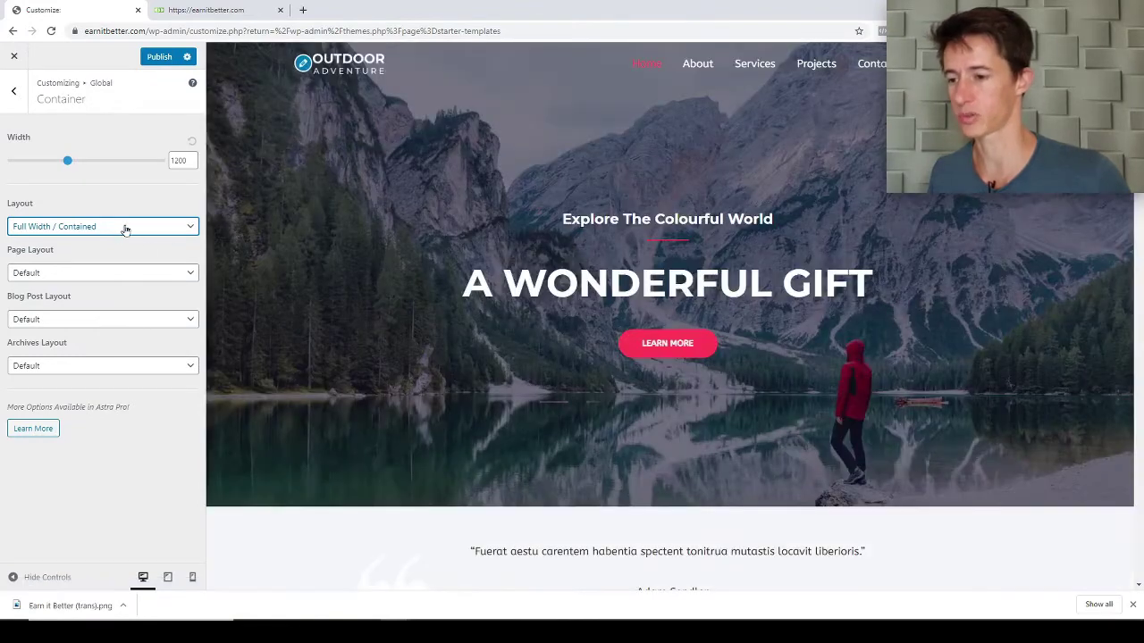
click(125, 230)
click(96, 277)
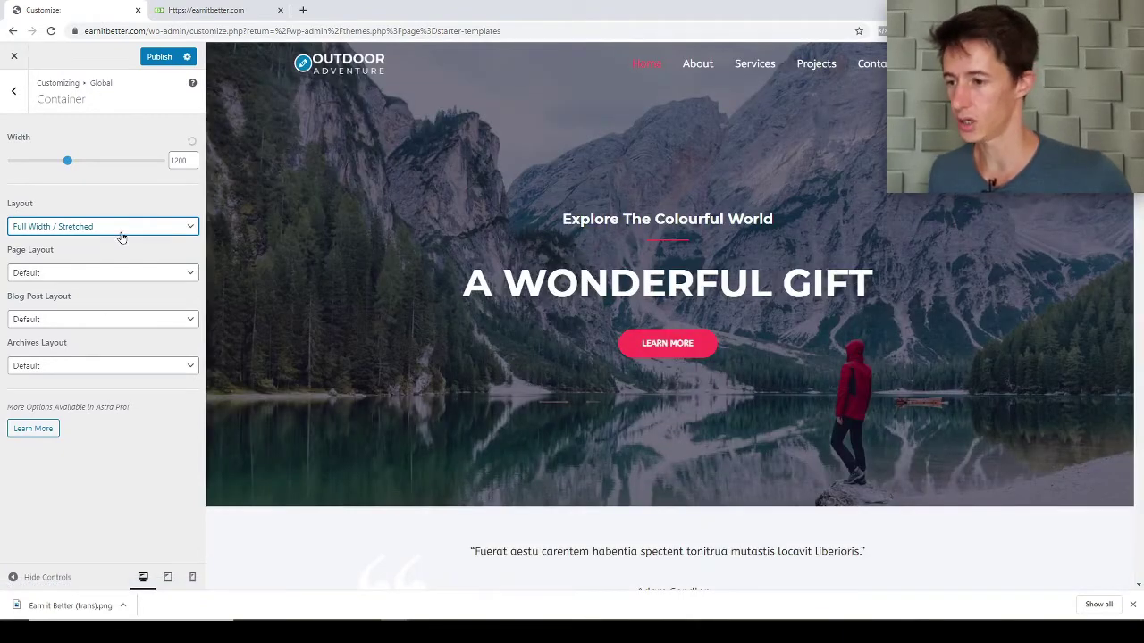
click(121, 229)
click(105, 252)
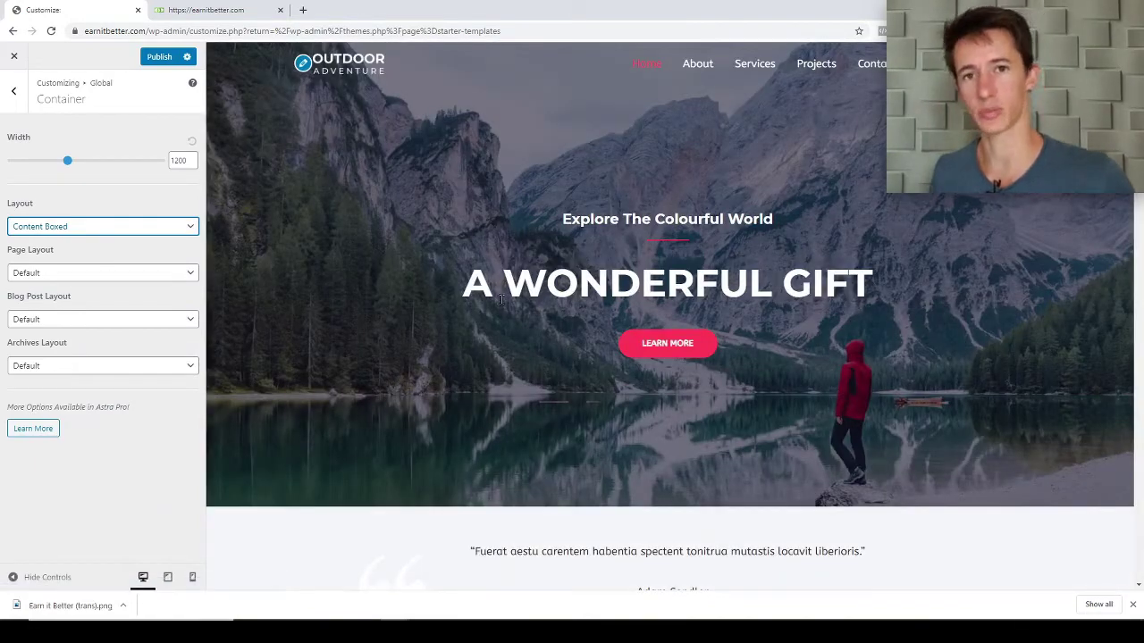
click(54, 227)
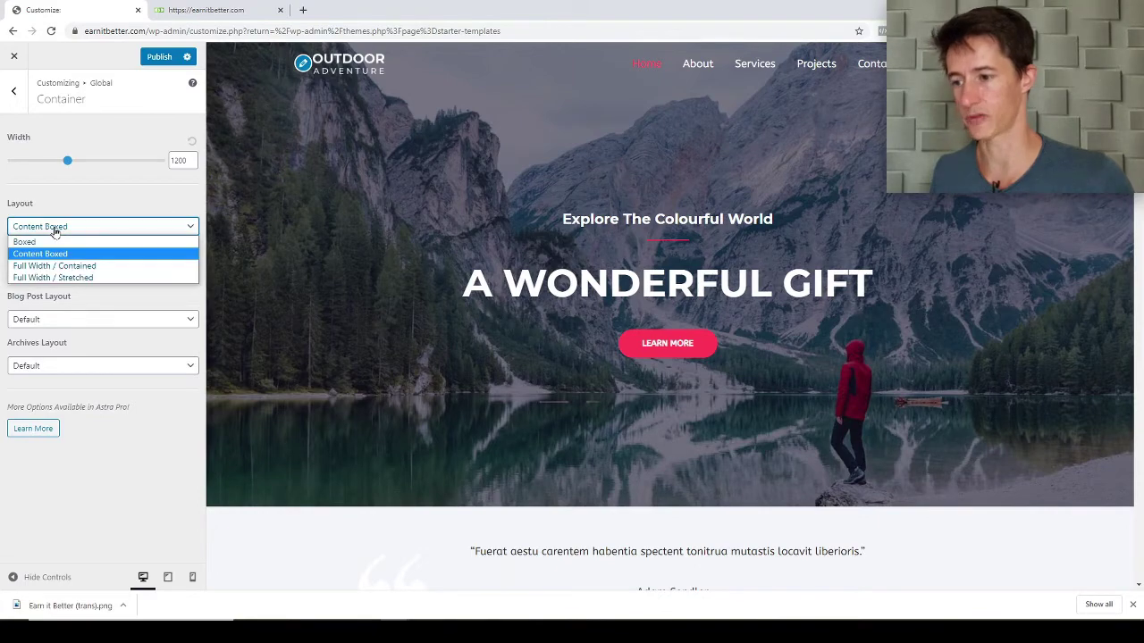
click(43, 241)
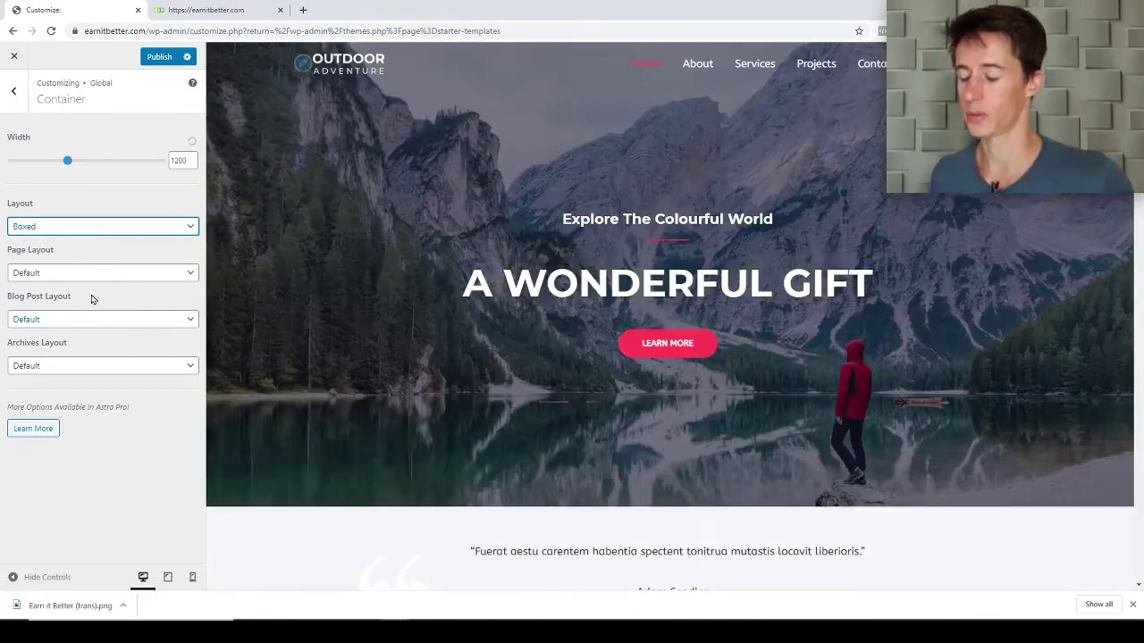
Check the Page Layout options of the container and return to the Global settings.
click(61, 273)
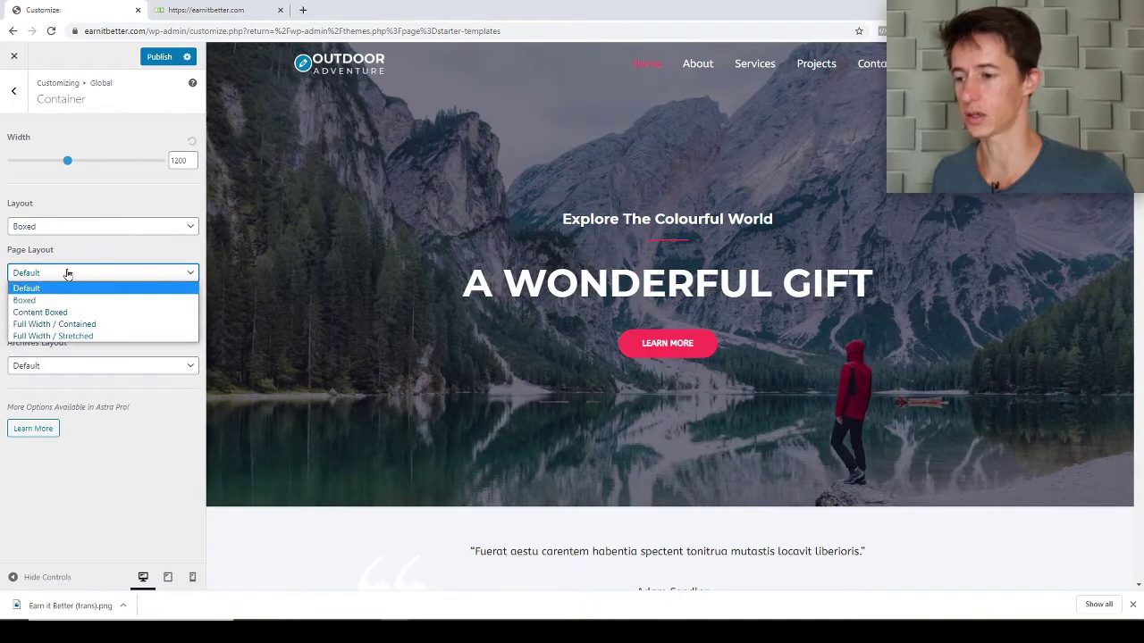
click(66, 272)
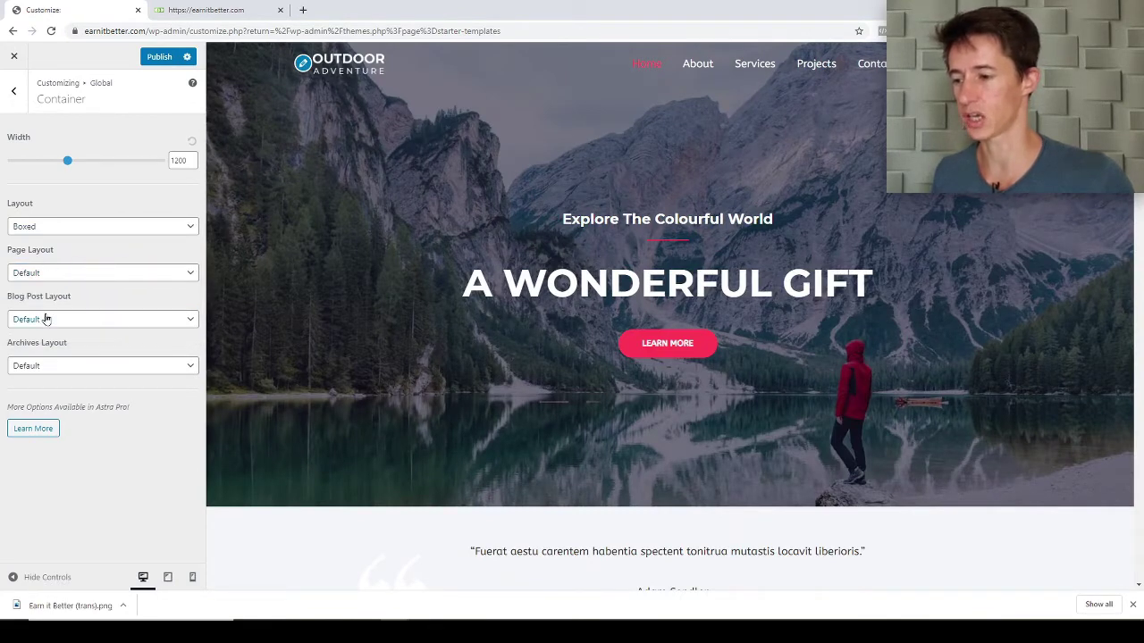
click(13, 90)
click(698, 63)
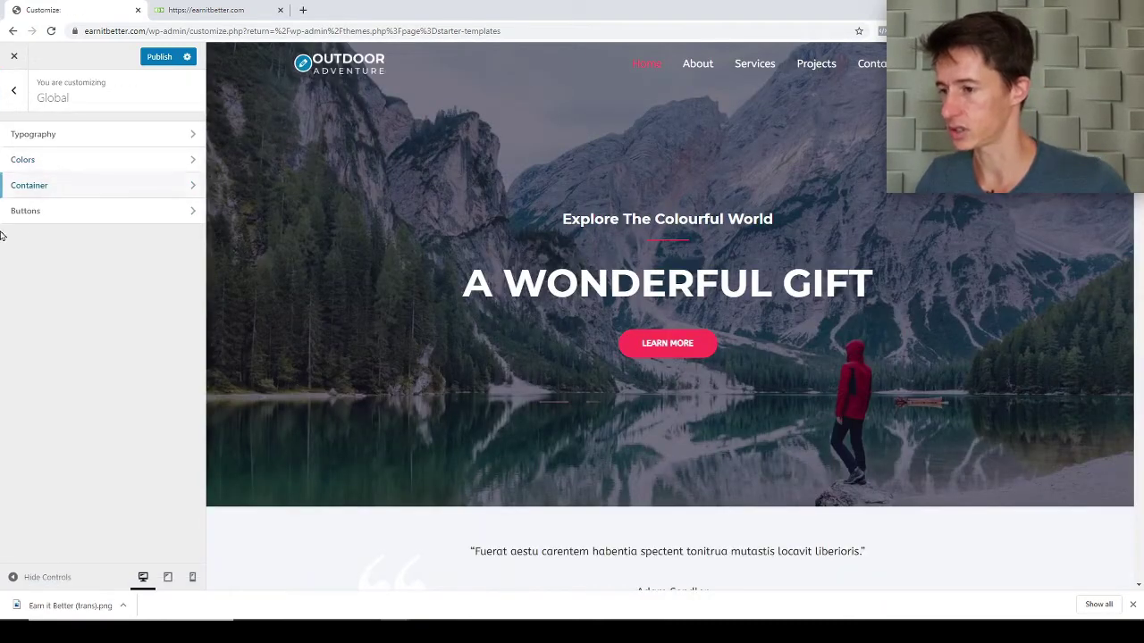
Open the global Buttons settings and set the button background color for the hover state to #ff0044.
click(50, 214)
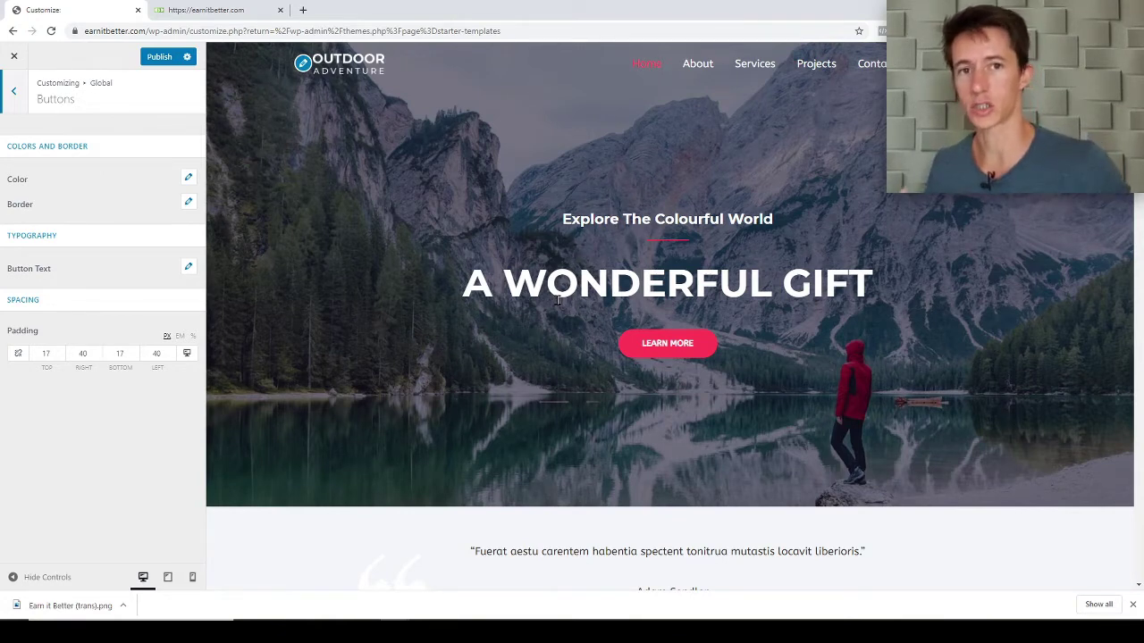
click(188, 177)
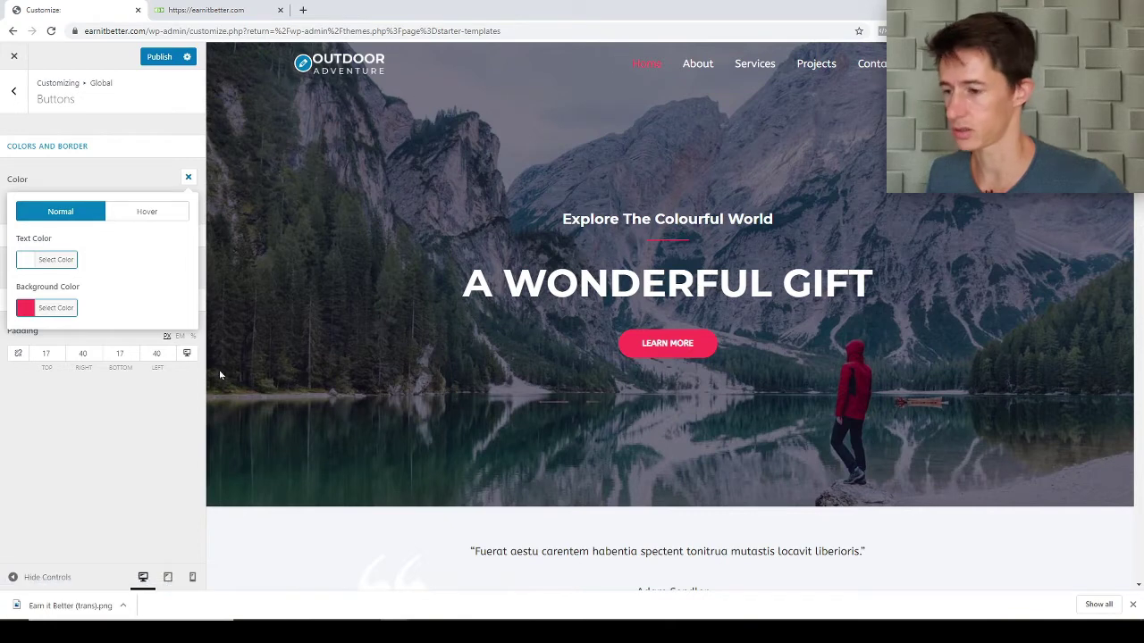
click(146, 215)
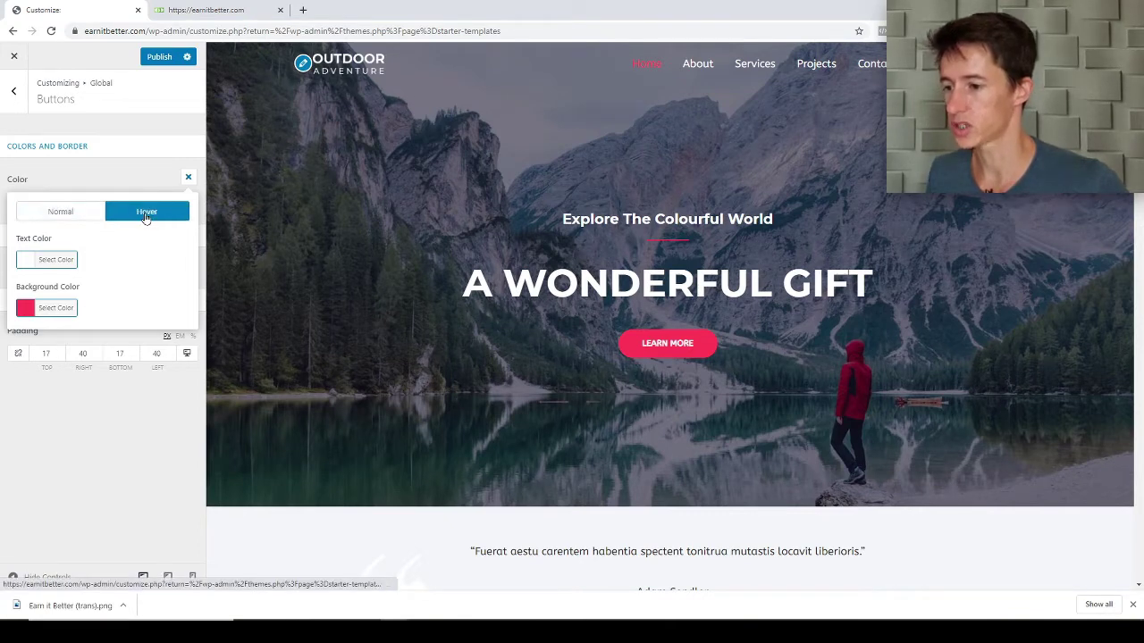
click(33, 310)
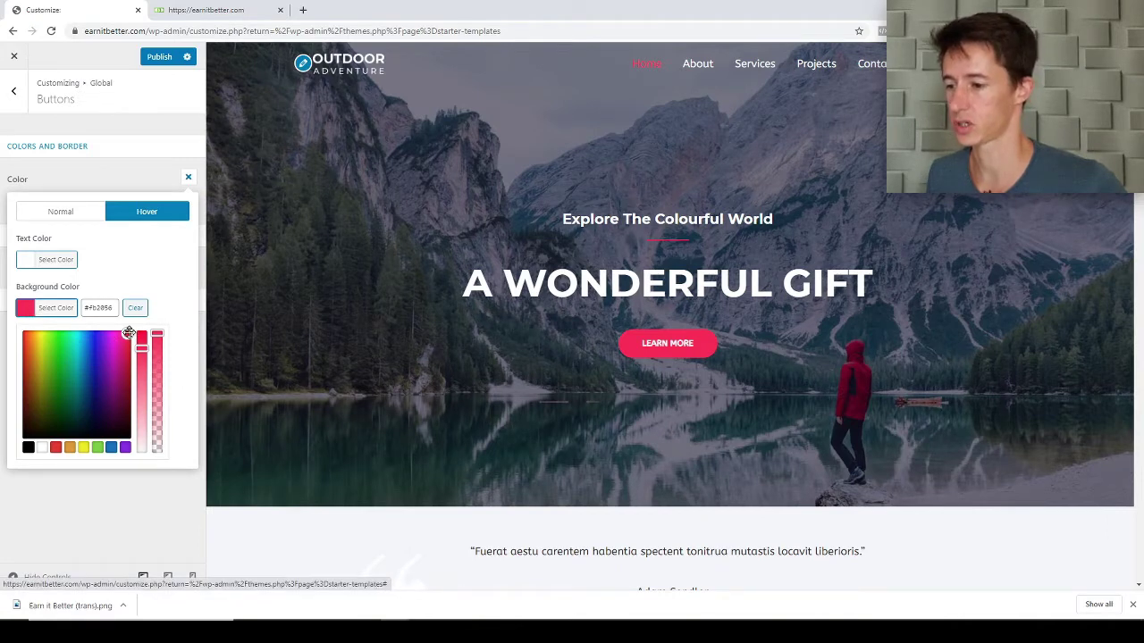
drag(129, 333, 159, 335)
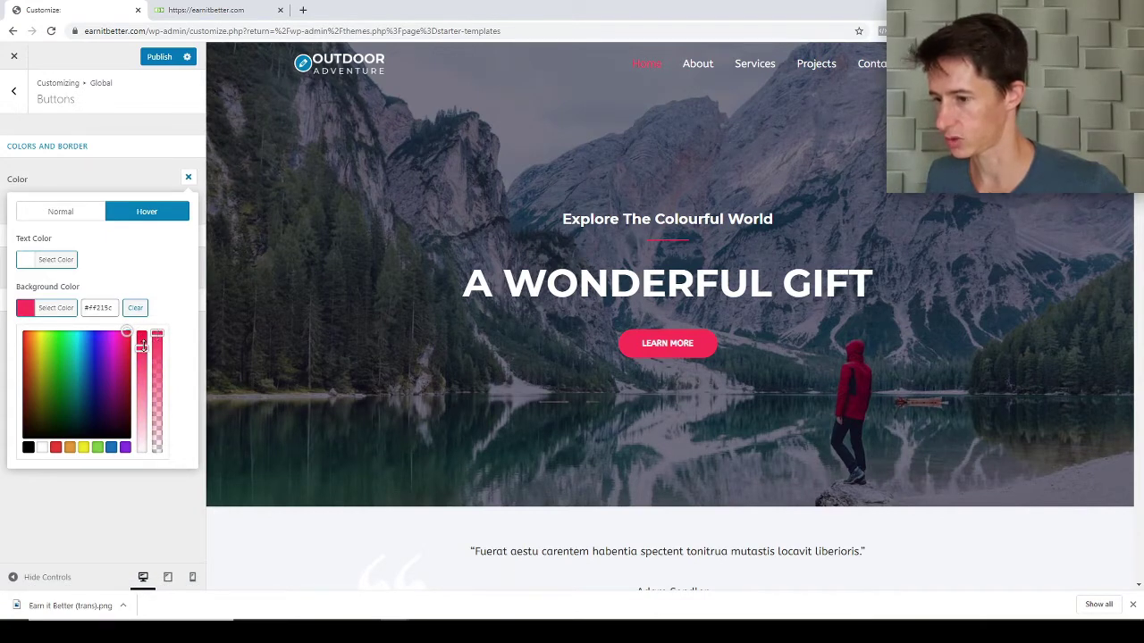
drag(143, 347, 143, 332)
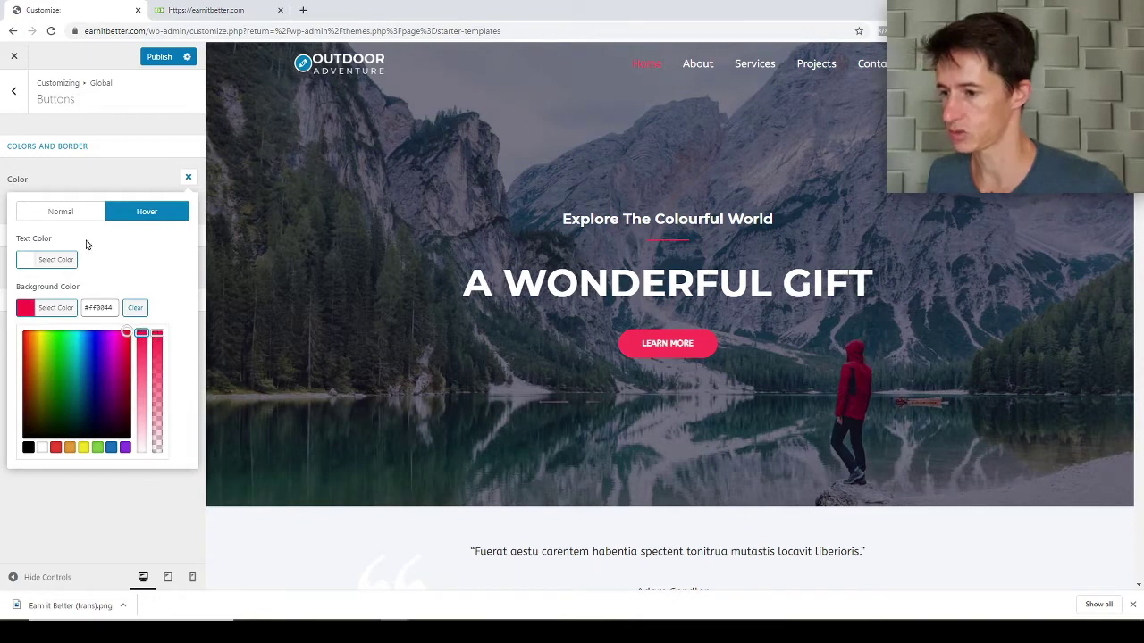
click(100, 491)
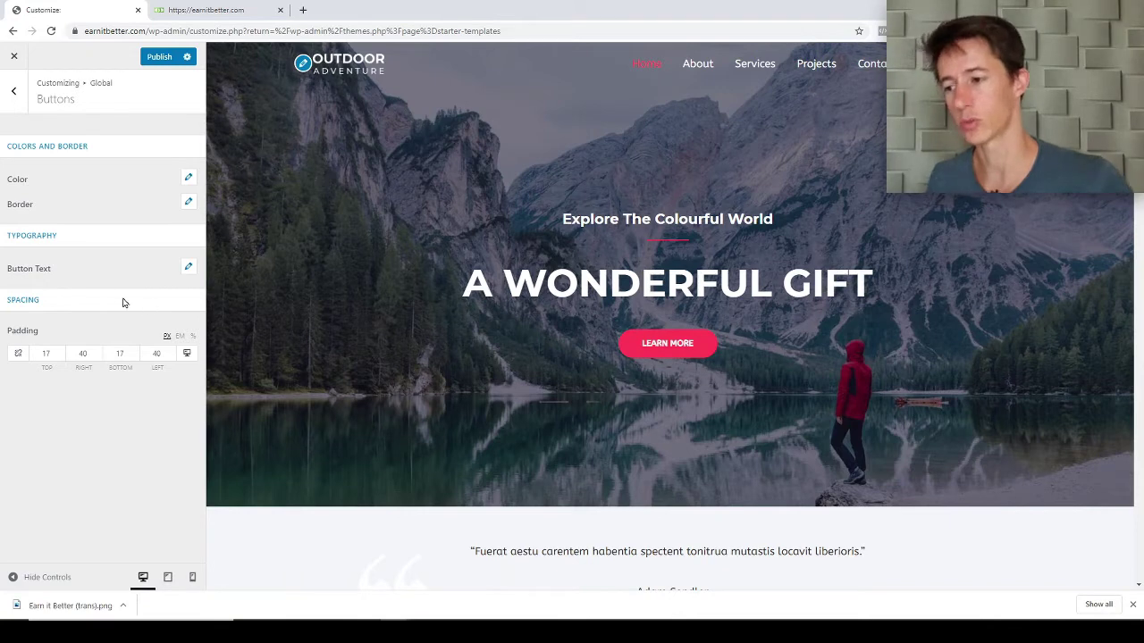
Open the button border settings and set the border radius to 0 for square corners.
click(187, 203)
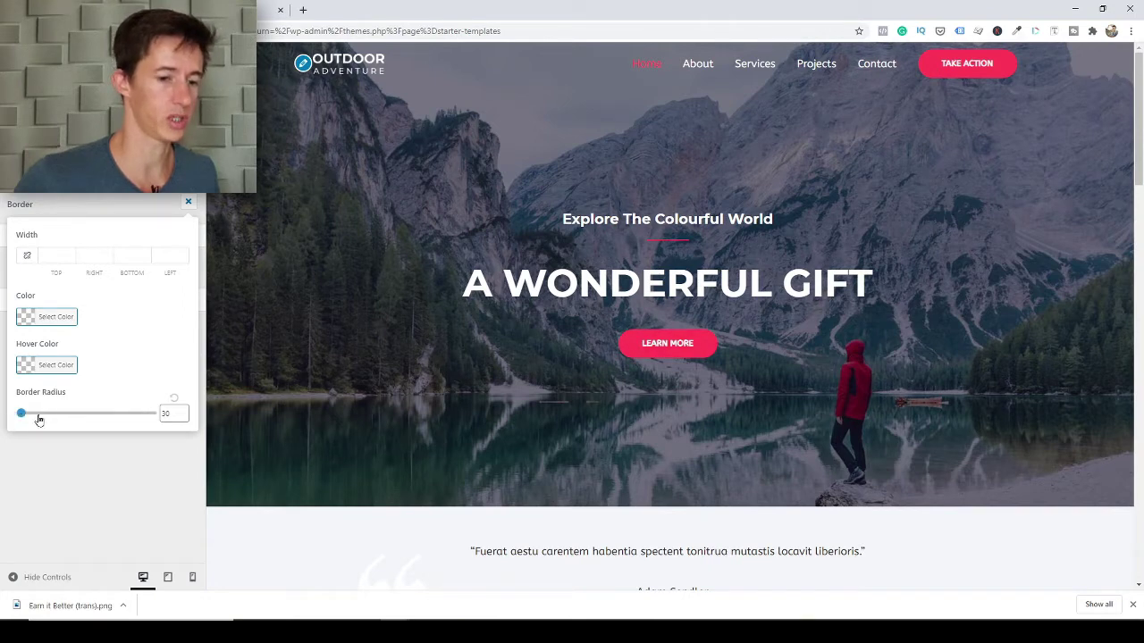
click(76, 450)
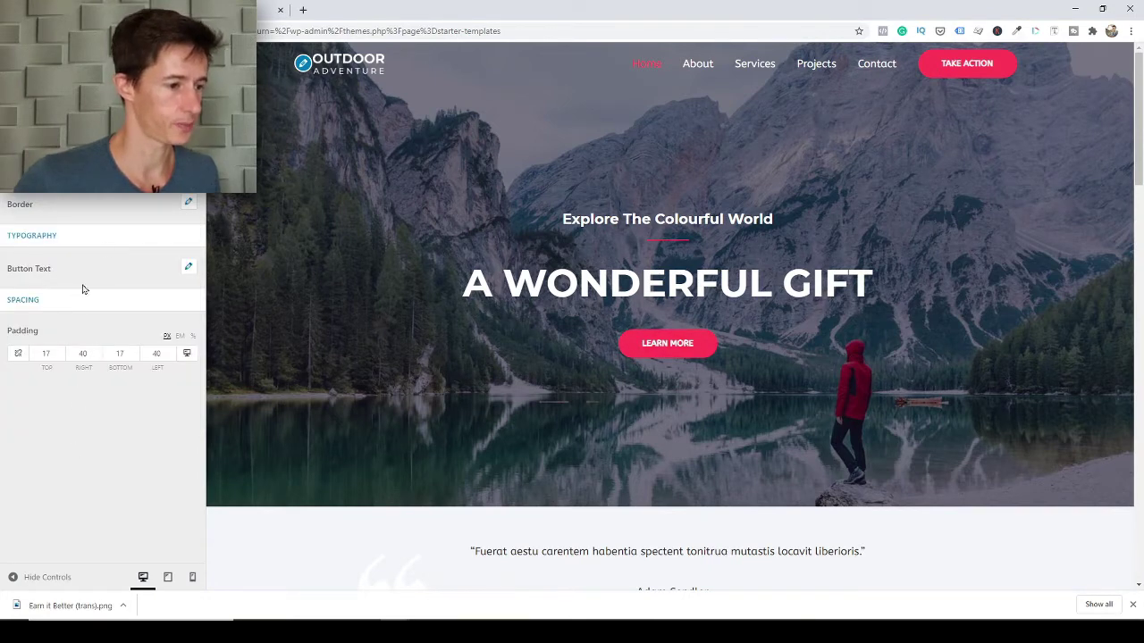
click(188, 204)
click(168, 413)
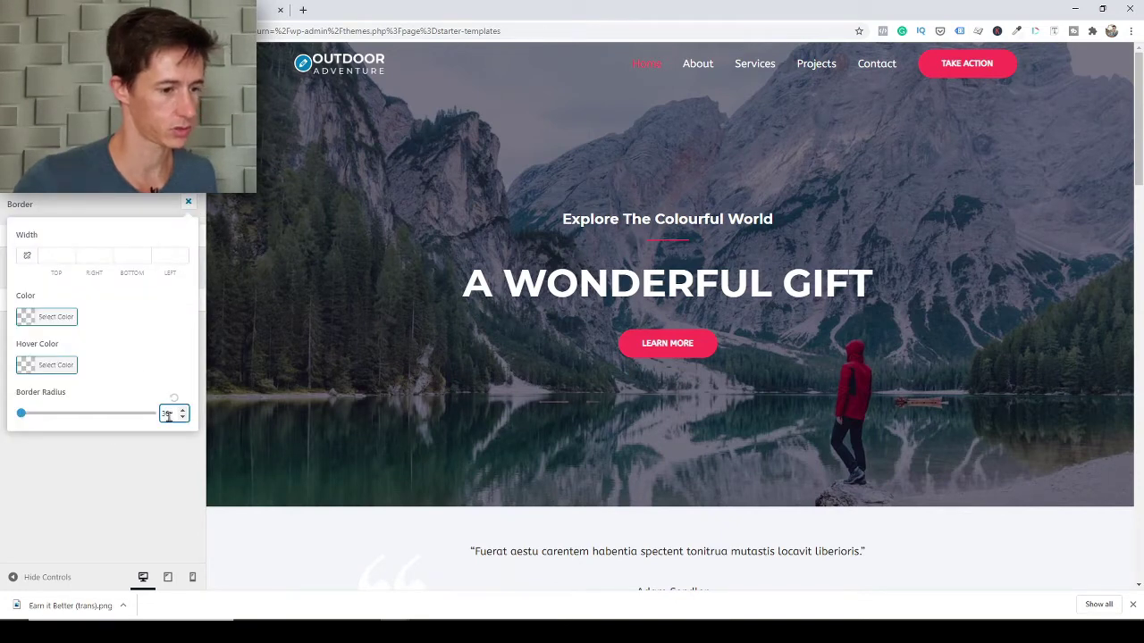
click(174, 399)
click(168, 416)
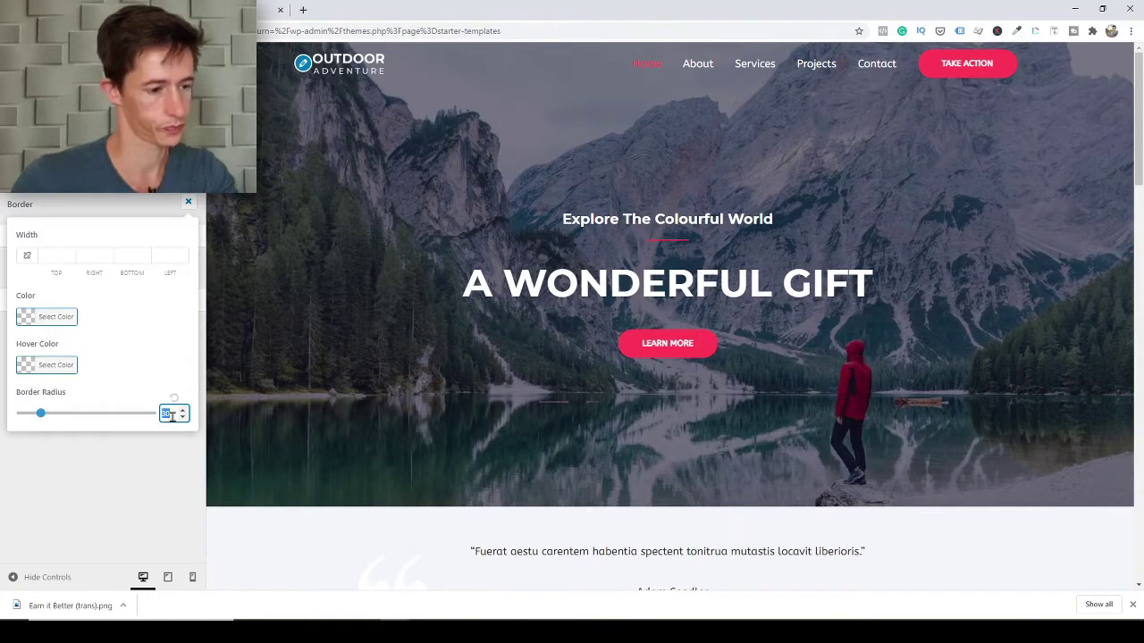
click(131, 462)
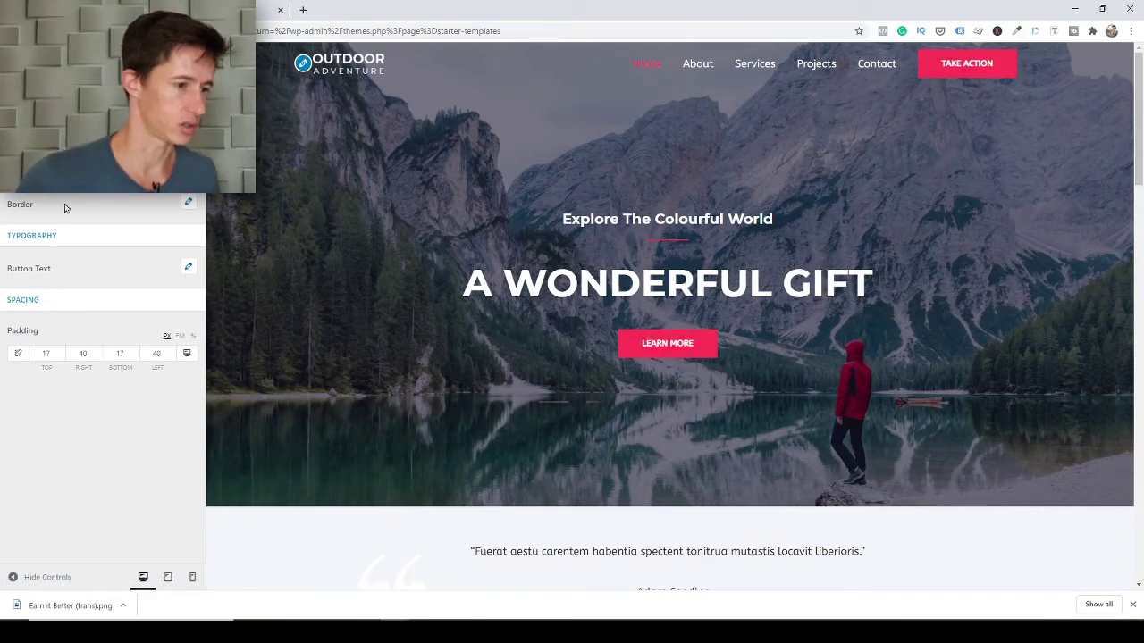
Try border radii of 30 and 5 on the buttons, and set the radius back to 0.
click(187, 204)
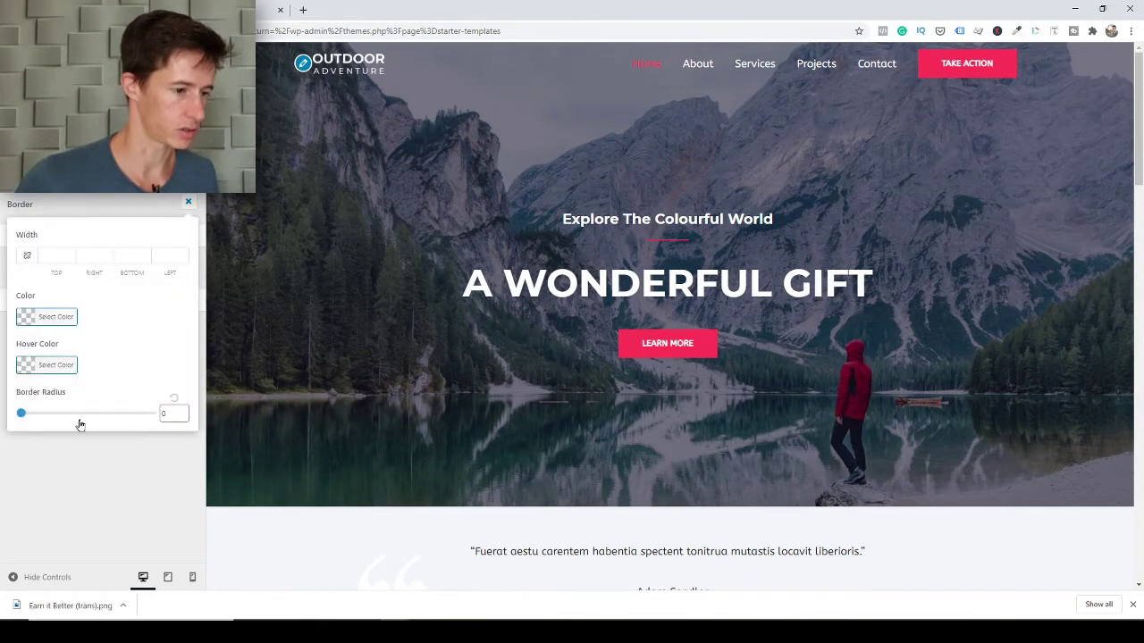
drag(23, 416, 25, 417)
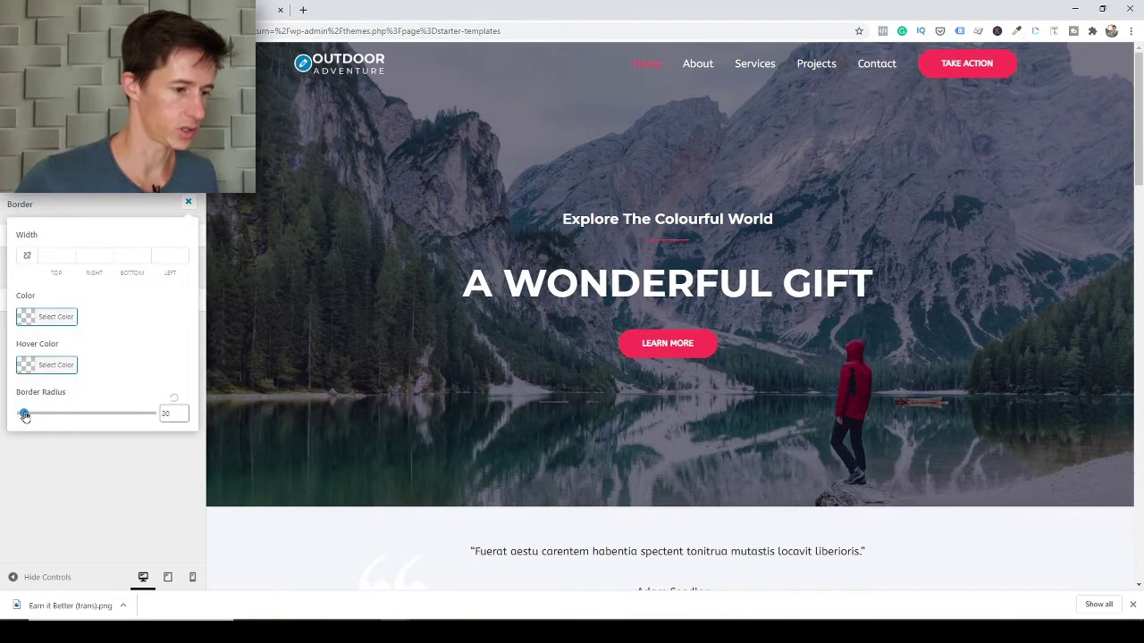
double_click(174, 413)
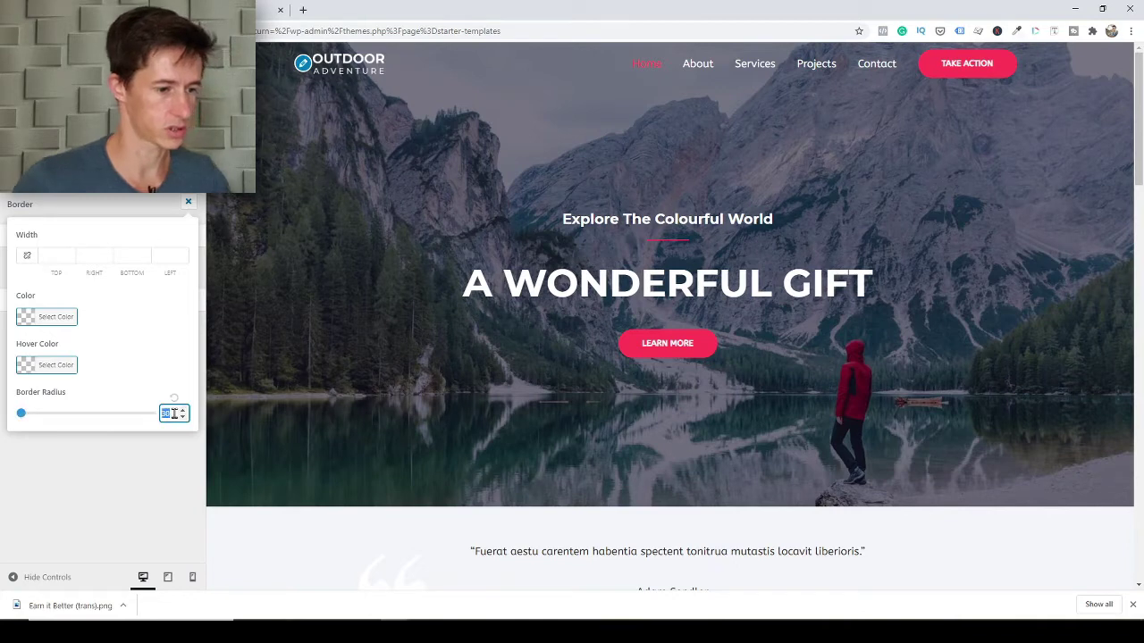
text(5)
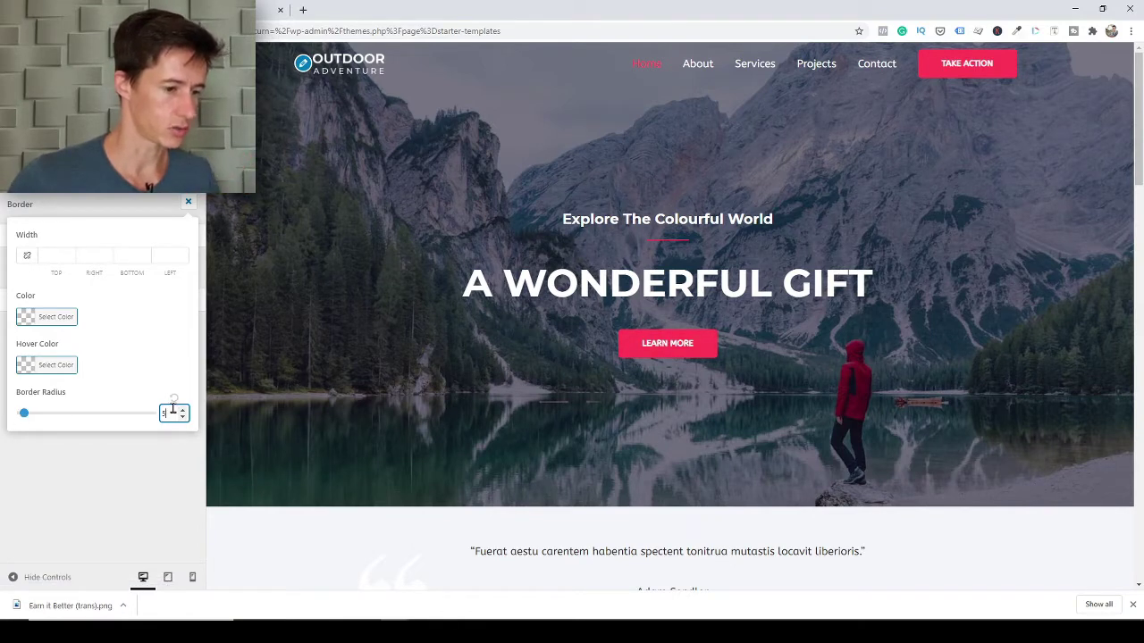
text(0)
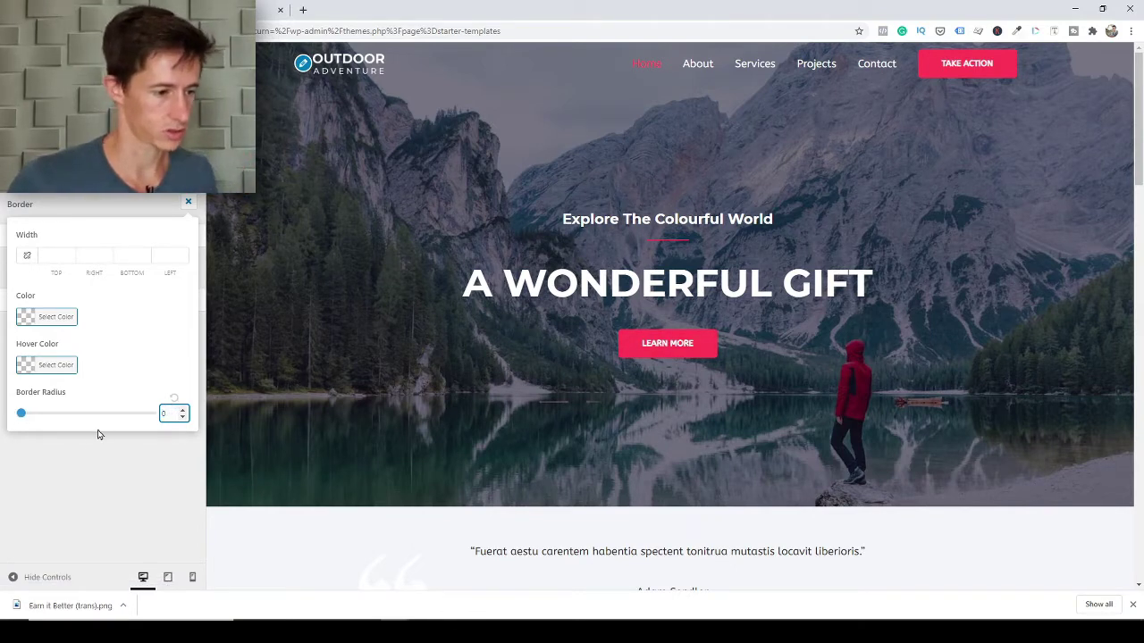
click(108, 463)
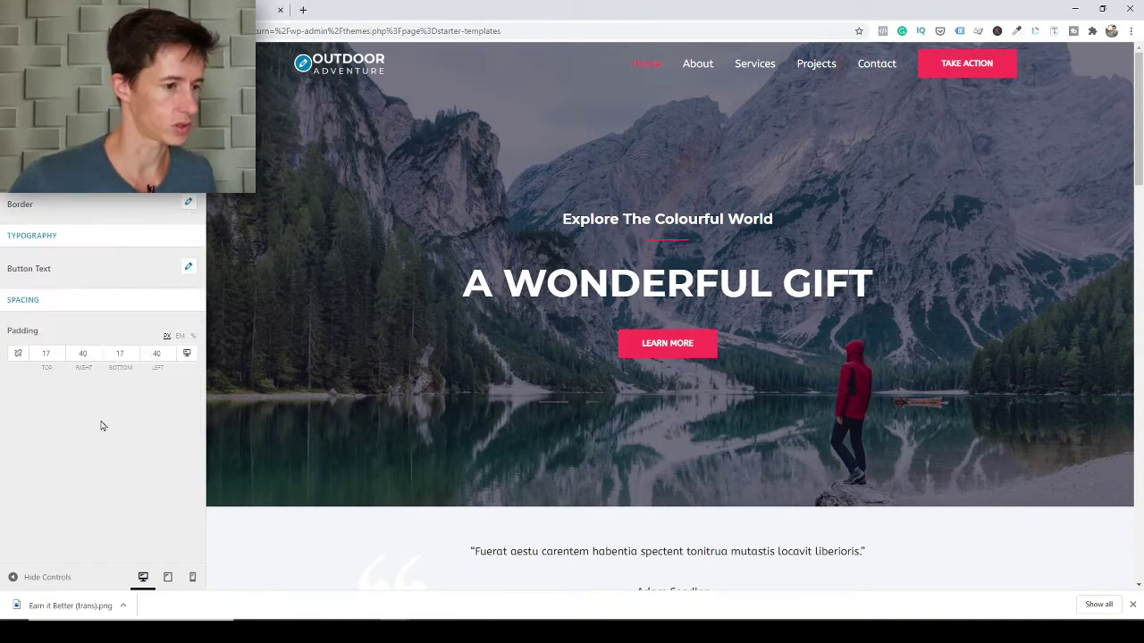
Review the button border settings, link the padding values and set the padding to 15 px on all four sides.
click(189, 206)
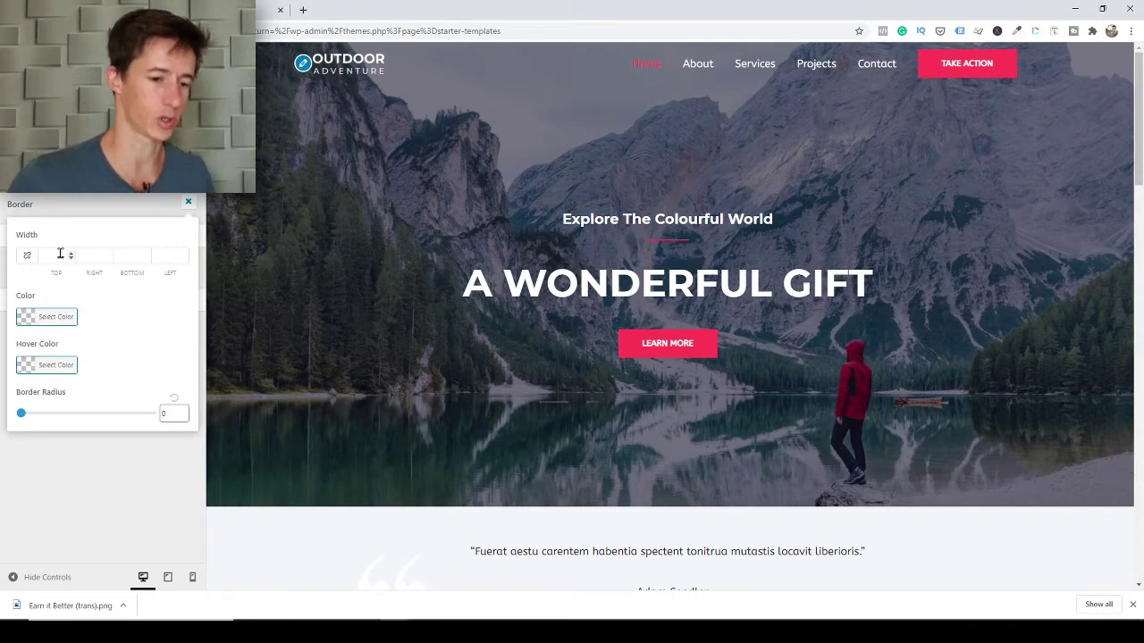
click(96, 443)
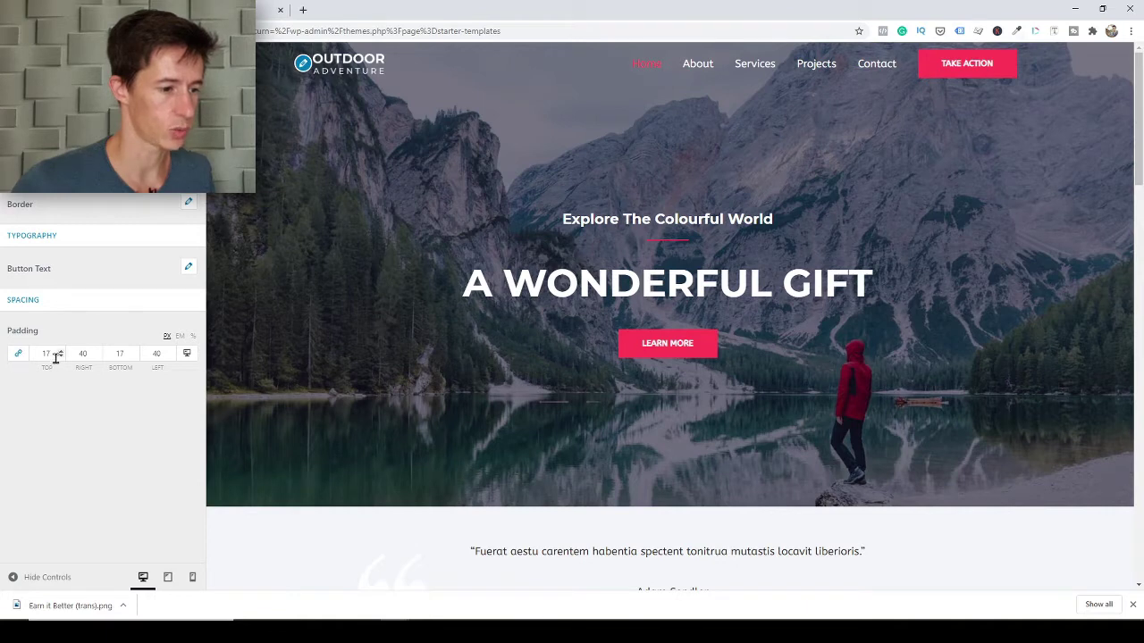
click(60, 358)
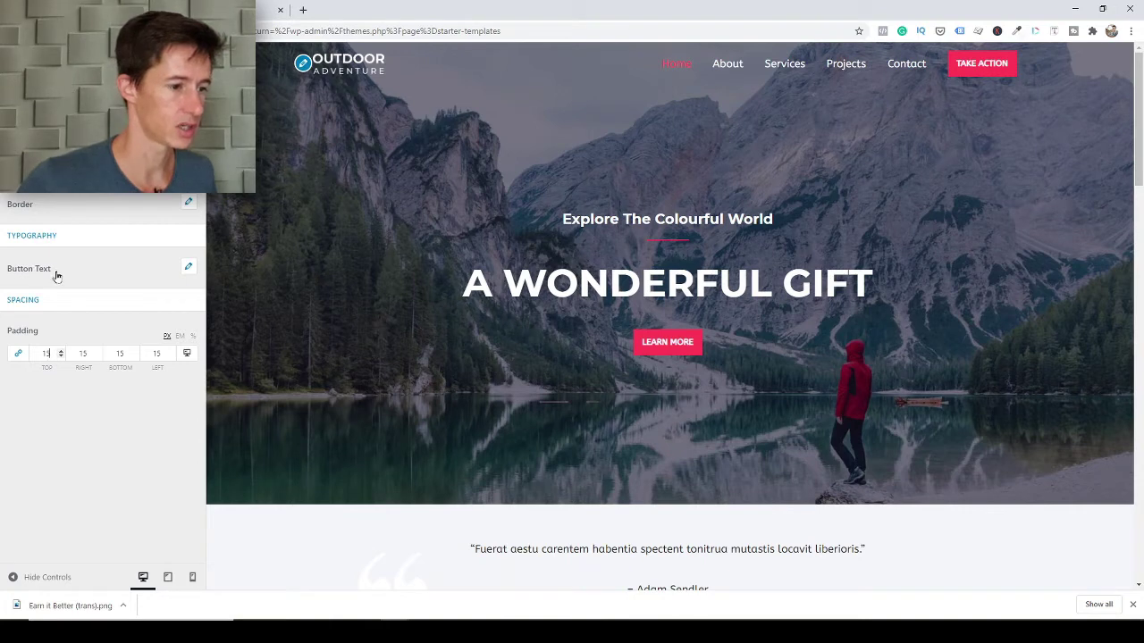
Set the button text font size to 18 px in the global button typography settings.
click(186, 271)
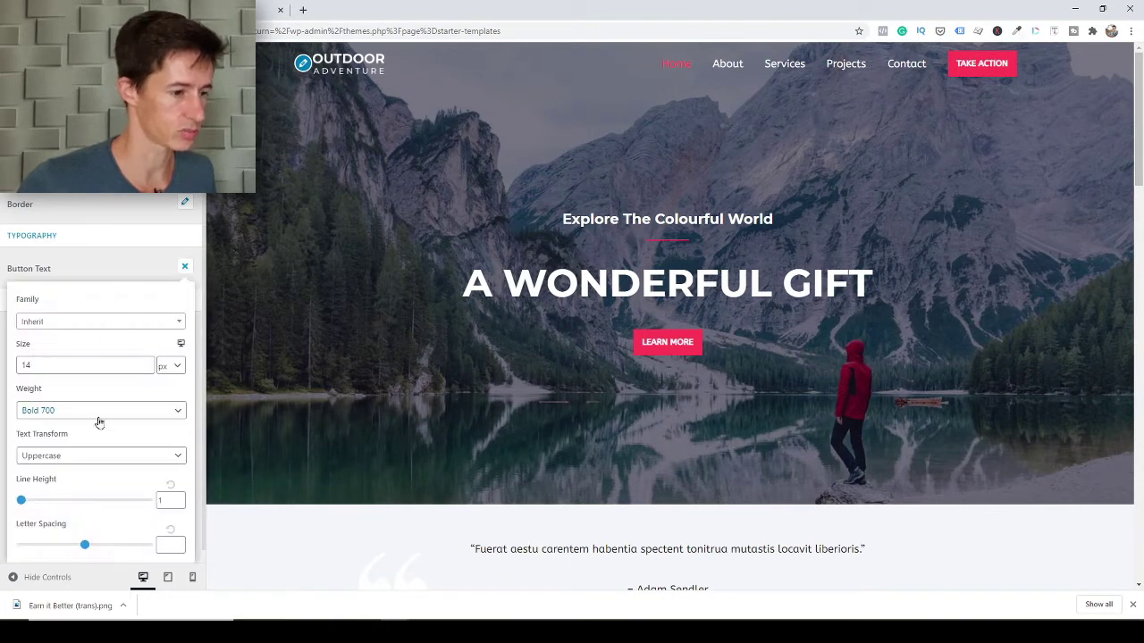
click(143, 365)
click(143, 365)
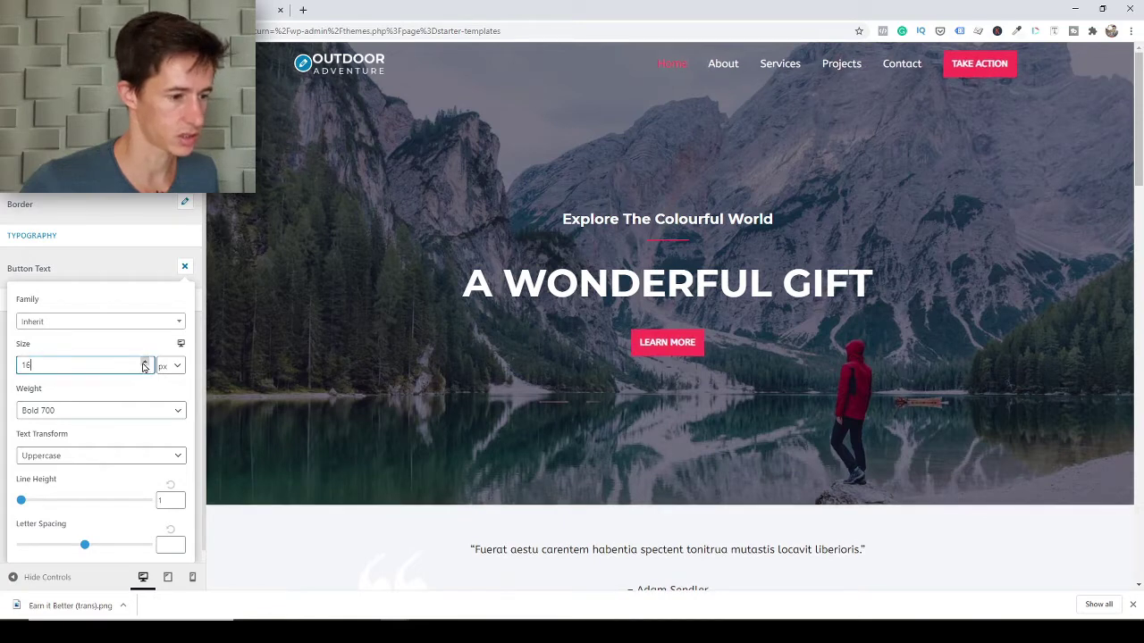
click(143, 366)
click(143, 365)
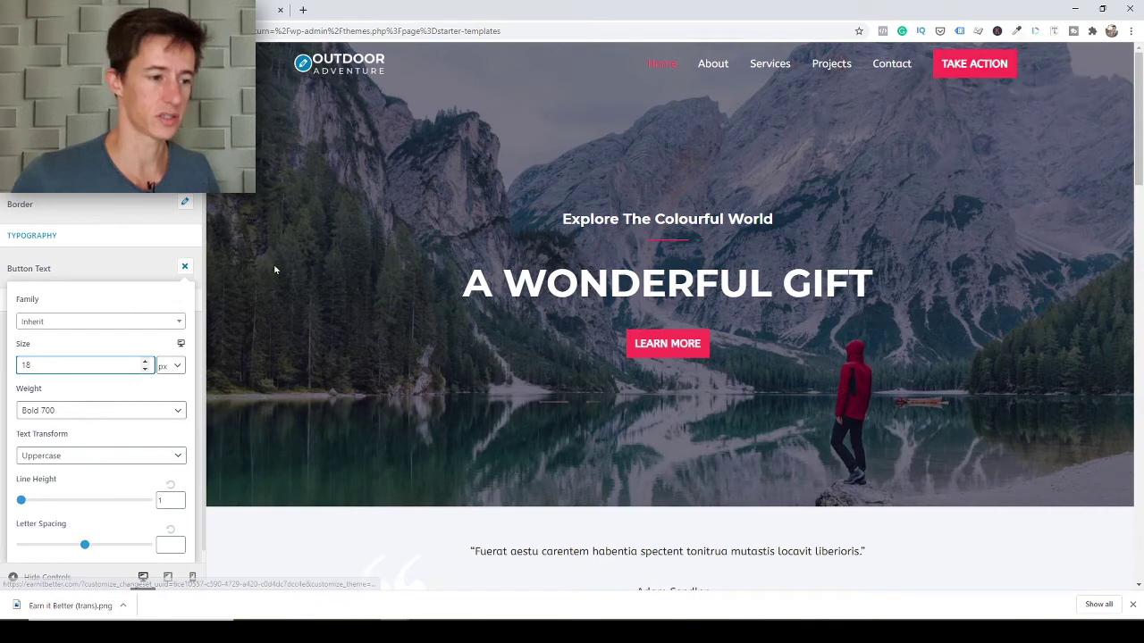
click(120, 259)
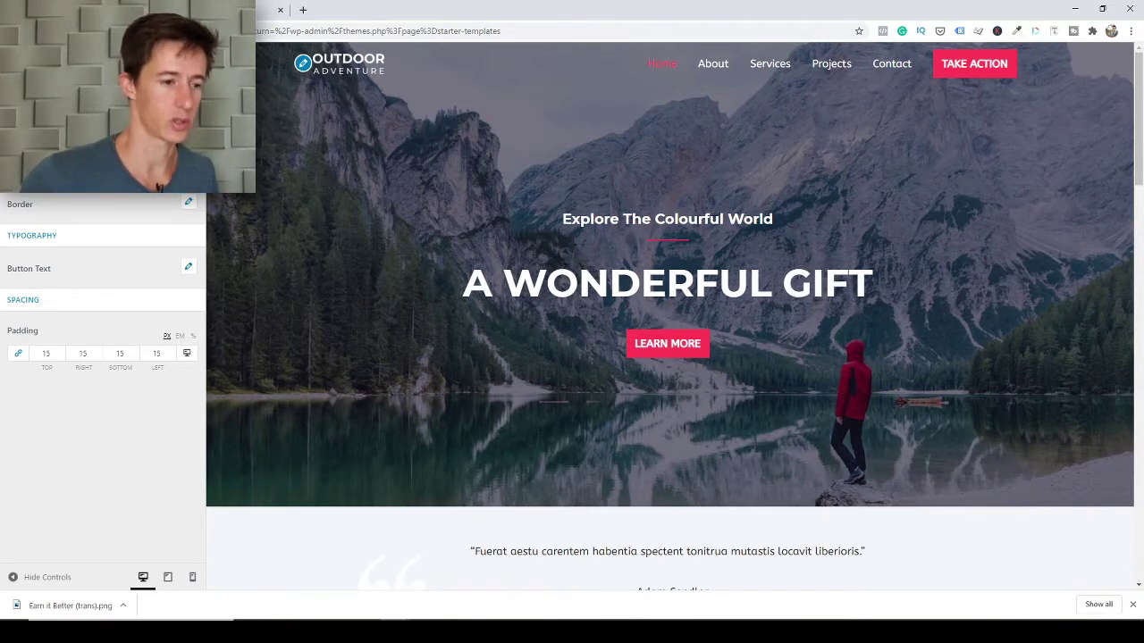
Open the header's Site Identity settings and remove the Outdoor Adventure site logo.
click(13, 91)
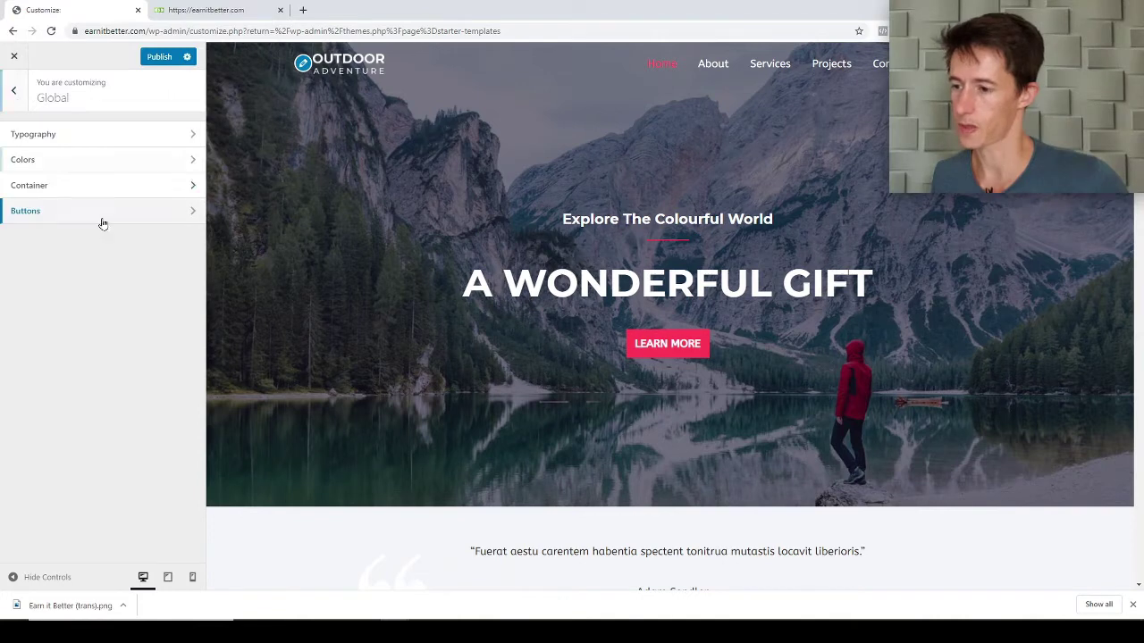
click(12, 89)
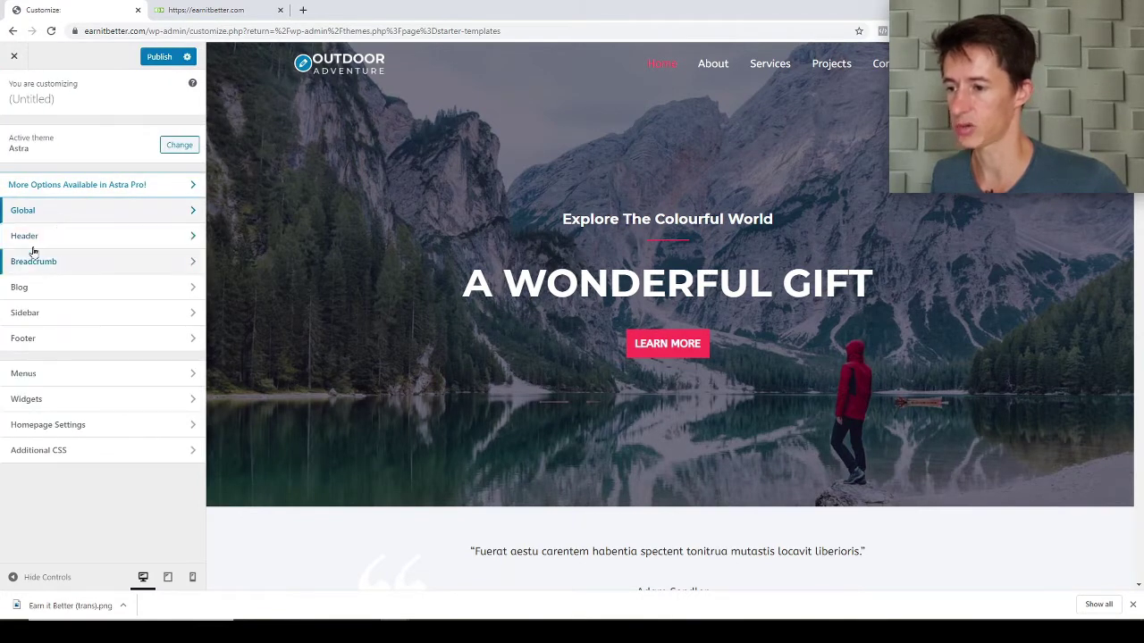
click(34, 239)
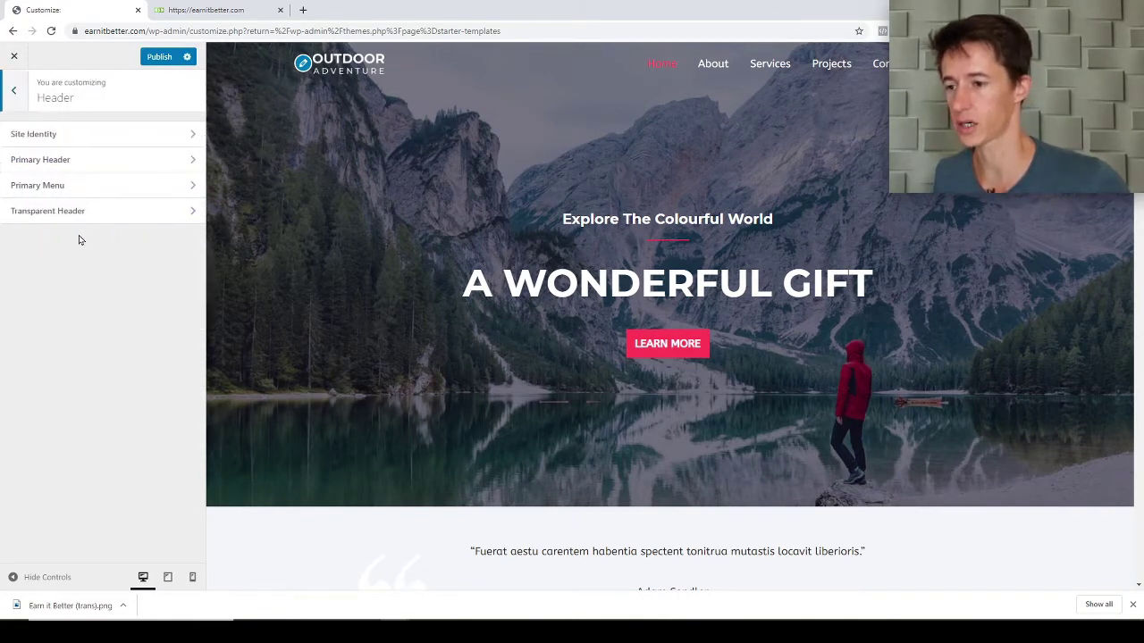
click(73, 136)
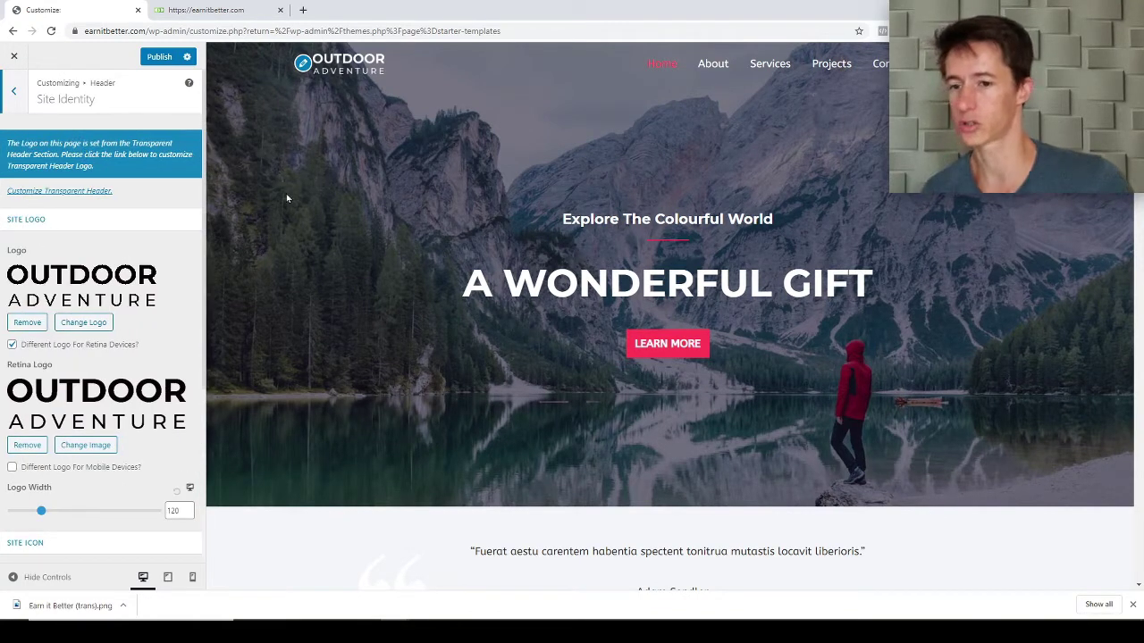
click(24, 324)
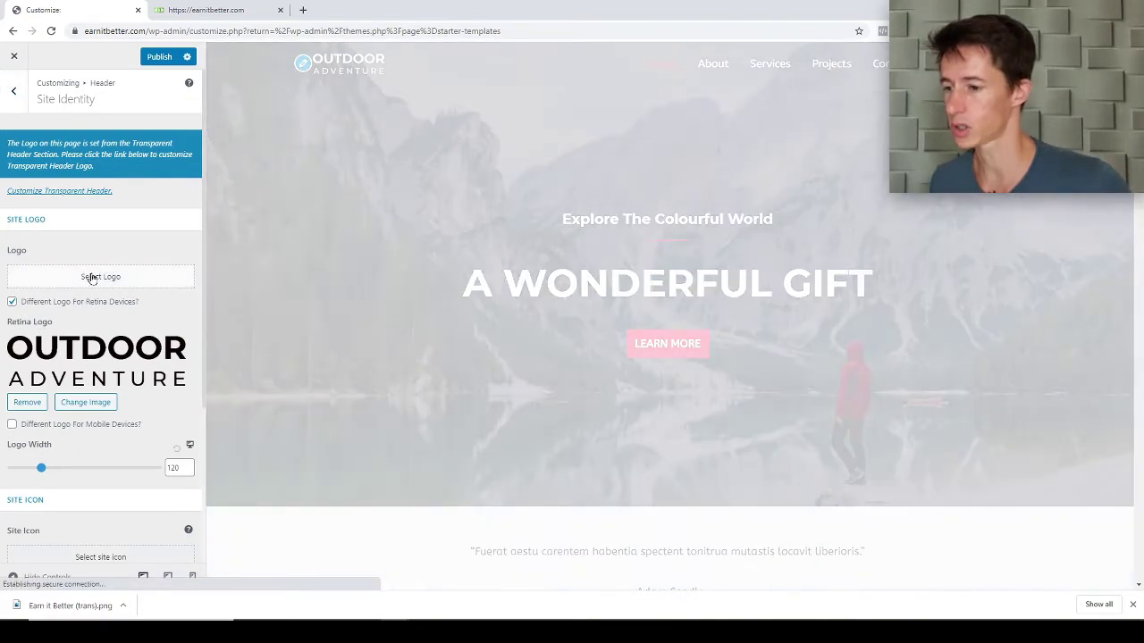
Upload Earn it Better (trans).png from the Earn It Better folder for use as the site logo.
click(93, 279)
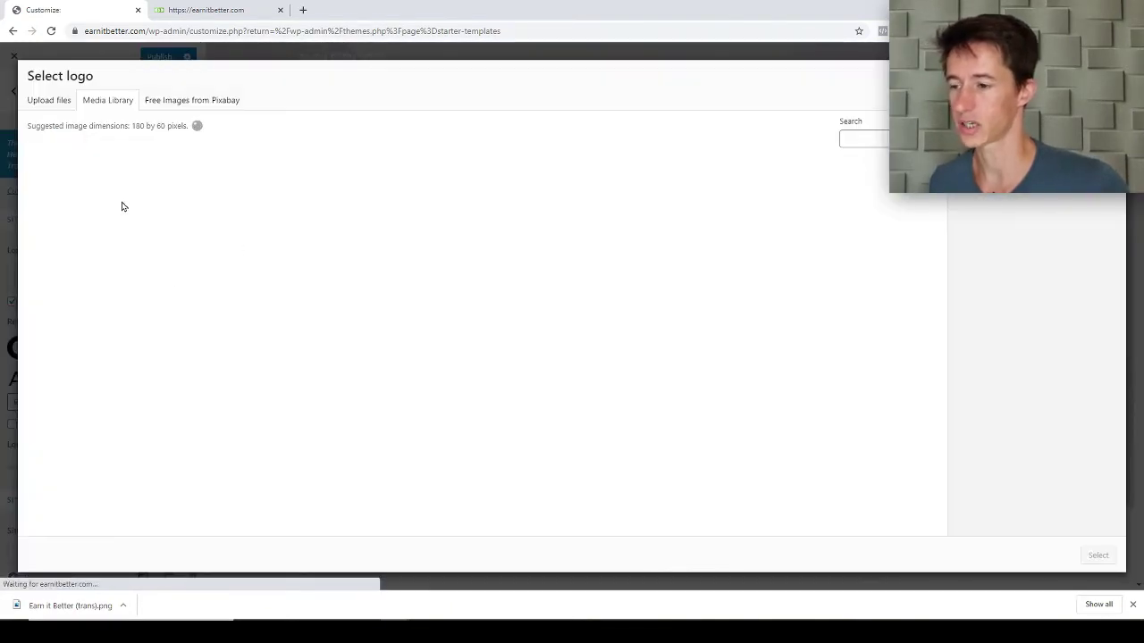
click(62, 100)
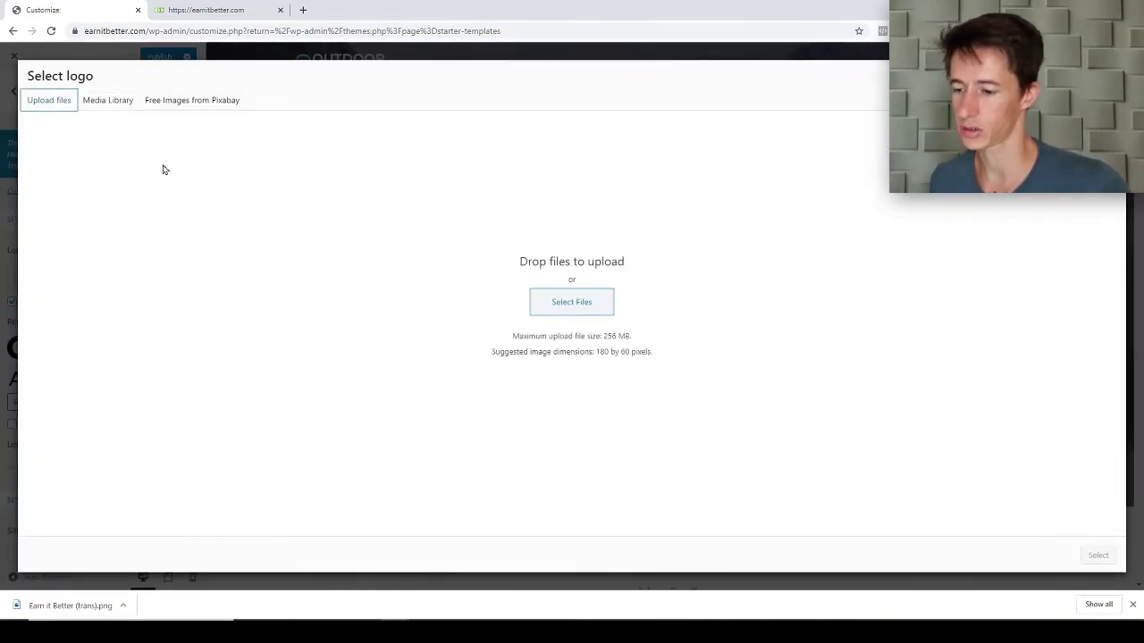
click(109, 106)
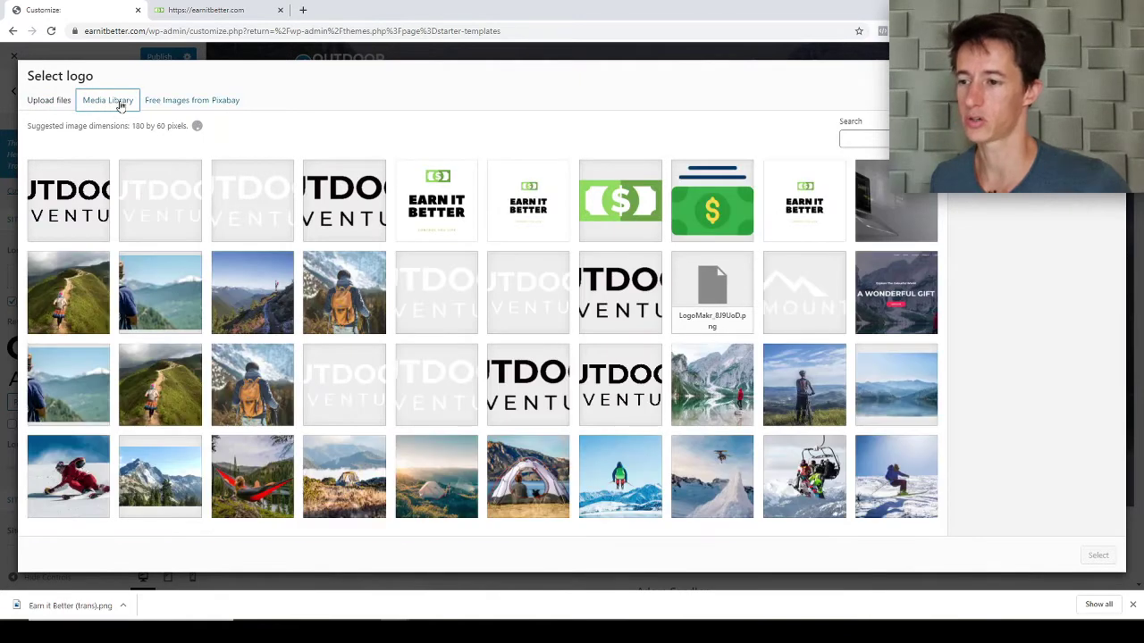
click(48, 101)
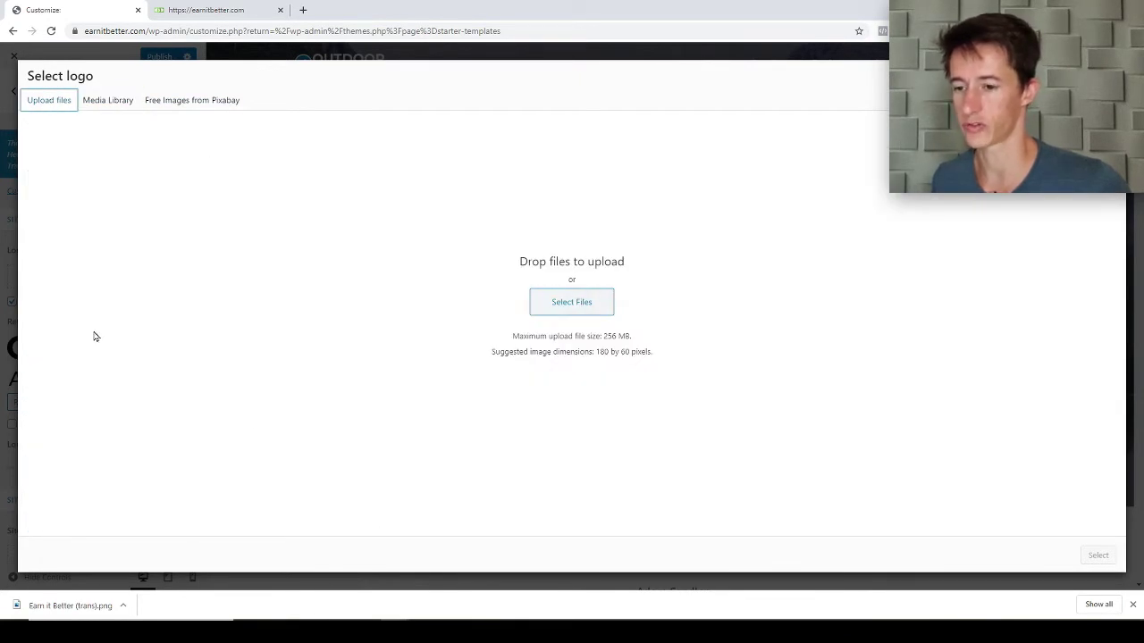
click(562, 308)
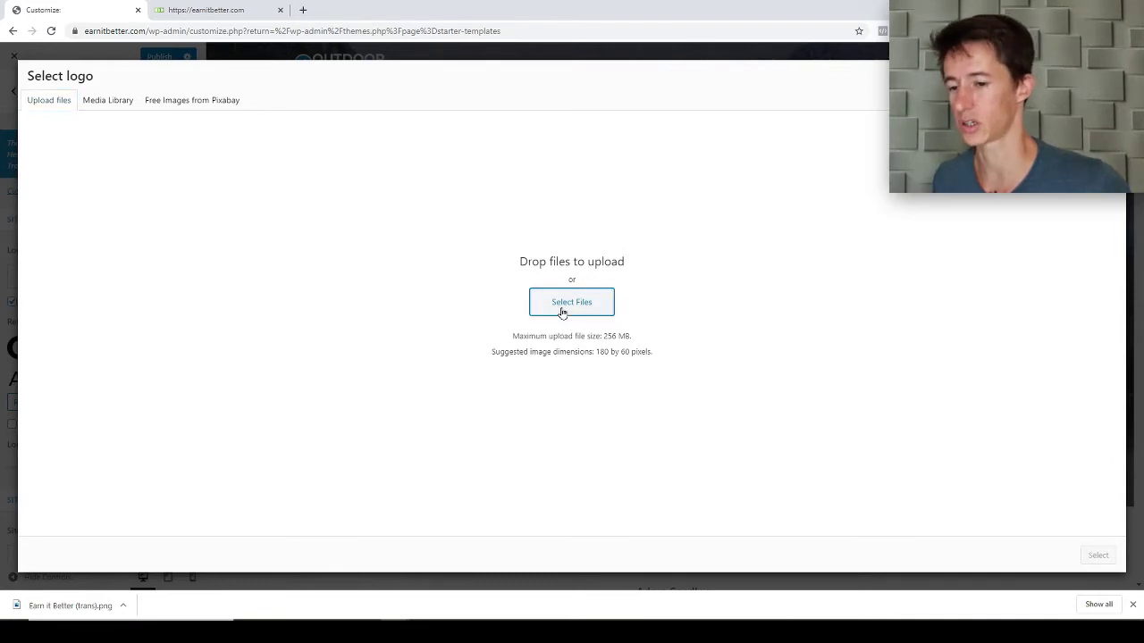
click(59, 146)
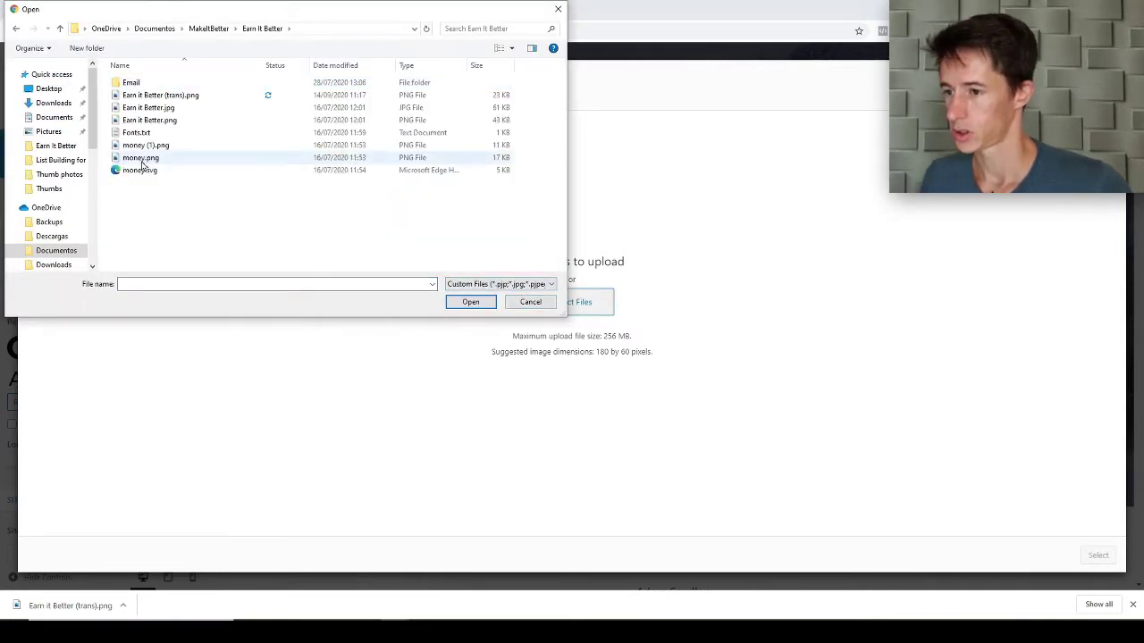
double_click(158, 95)
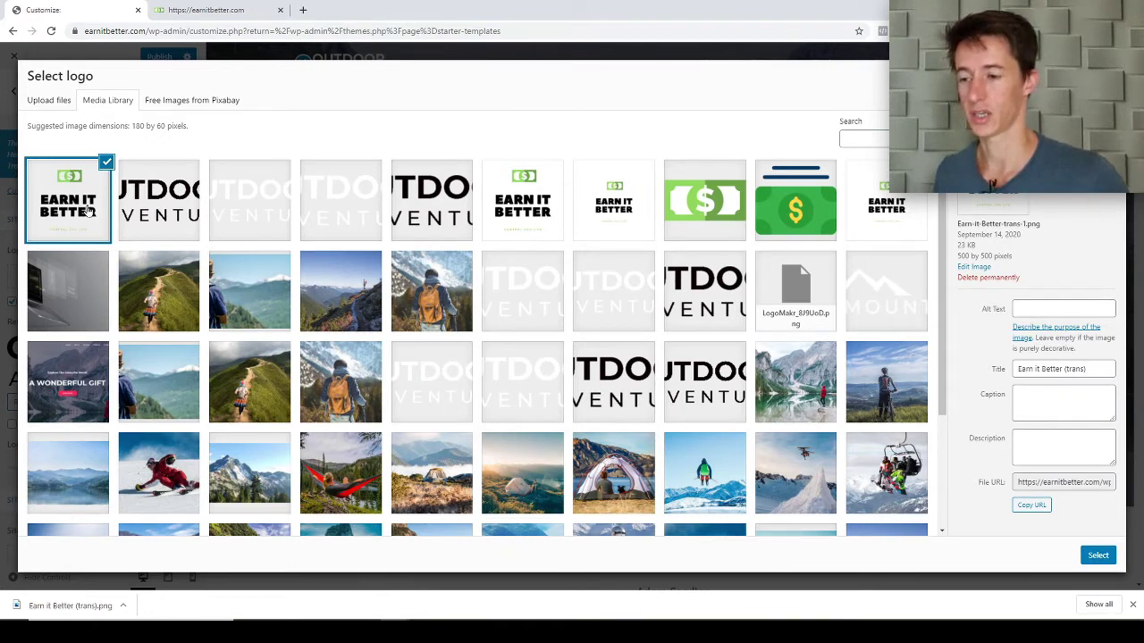
Use the uploaded Earn It Better image as the logo, extending the crop area to the full image height.
click(1098, 555)
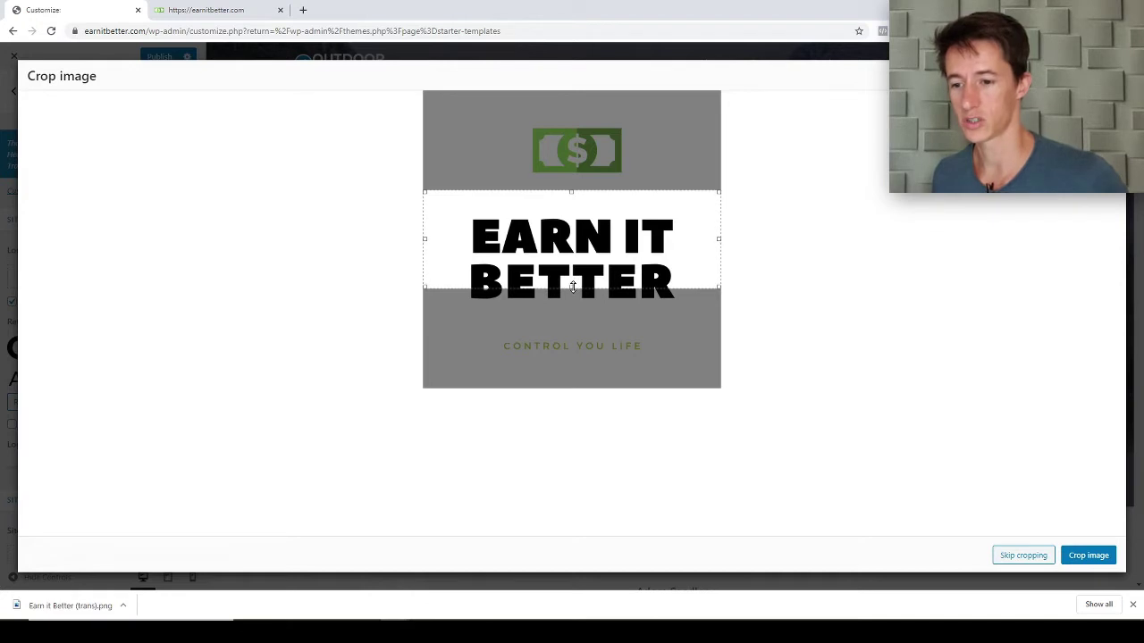
drag(572, 287, 571, 356)
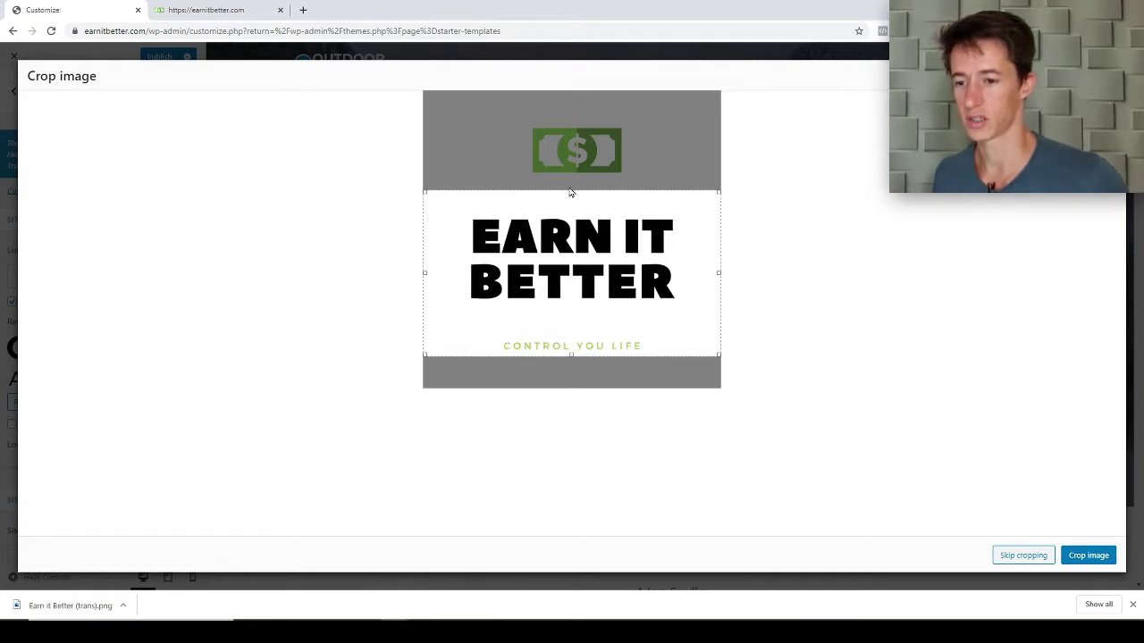
drag(569, 193, 570, 121)
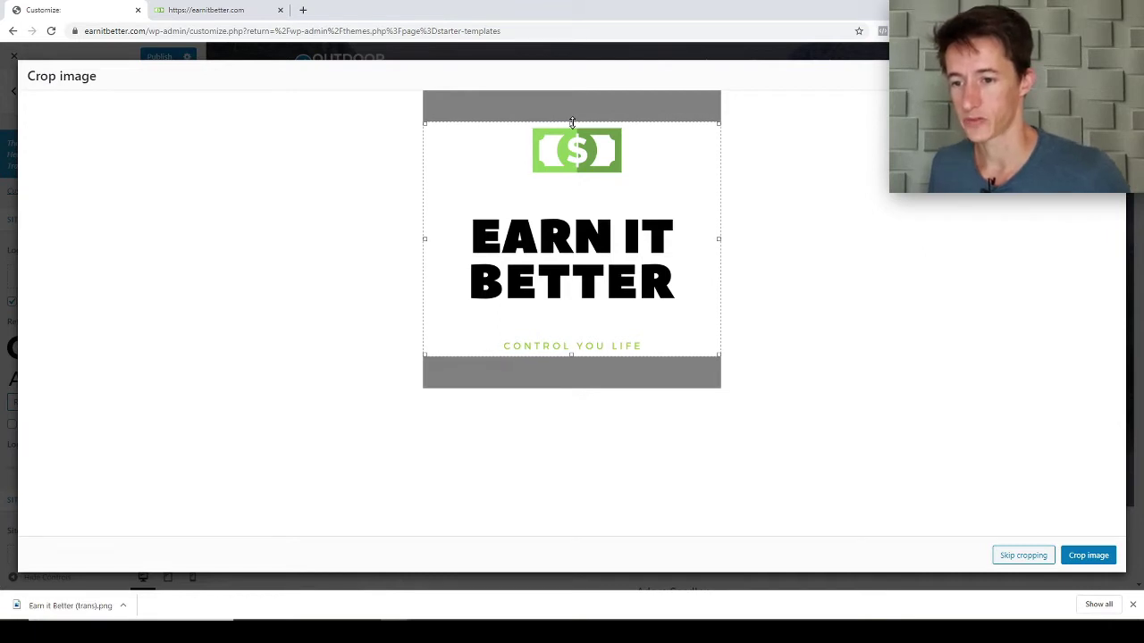
drag(571, 122, 572, 93)
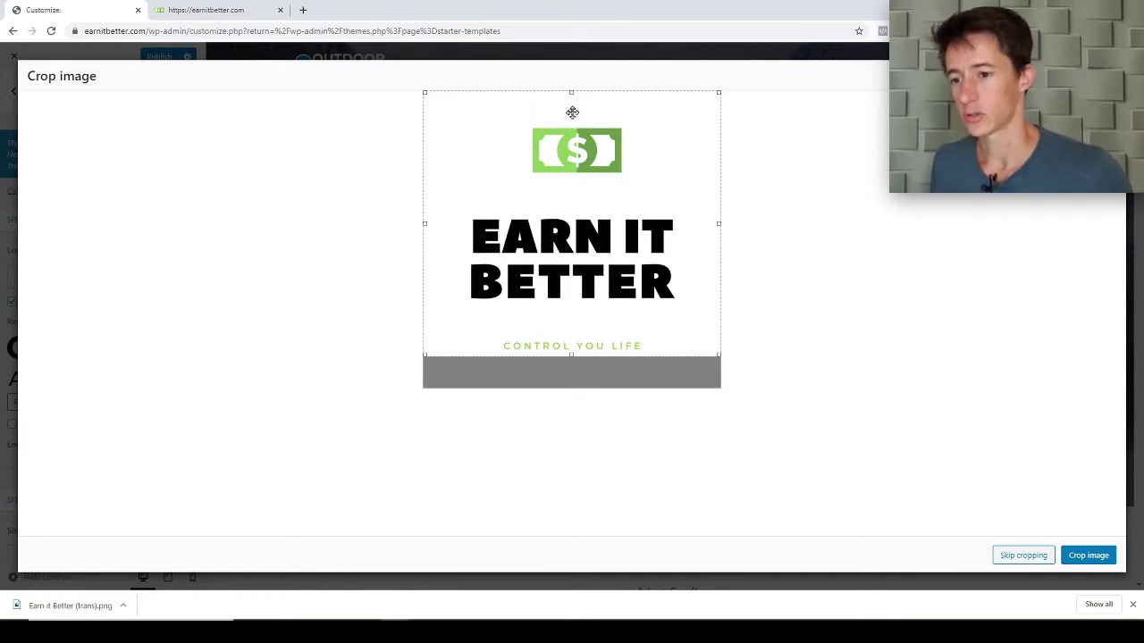
drag(571, 355, 572, 387)
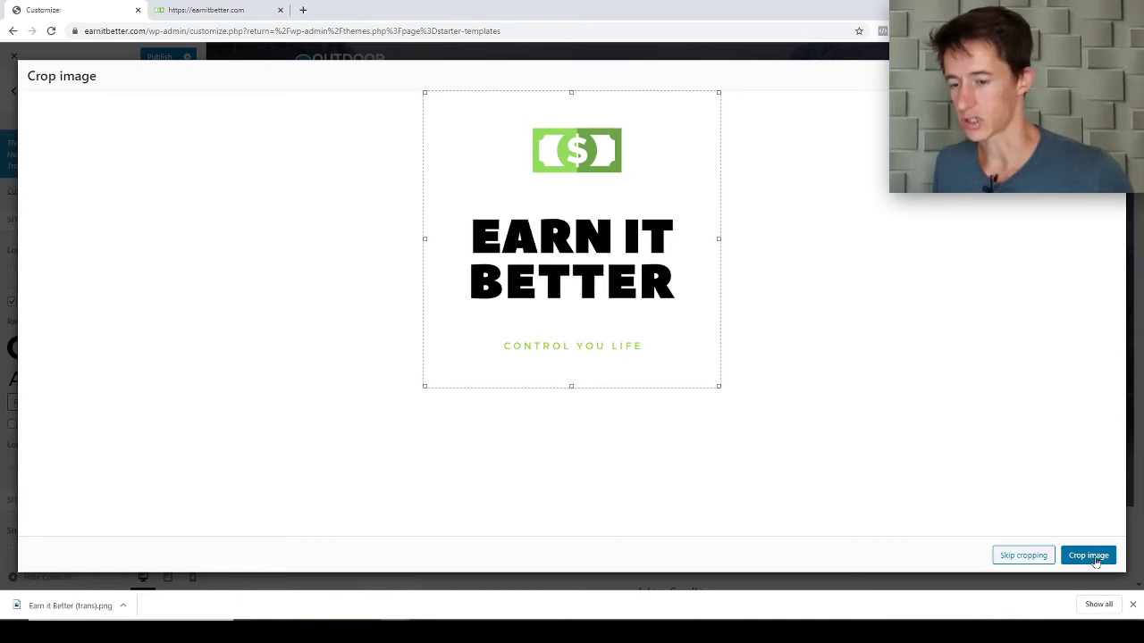
click(1092, 557)
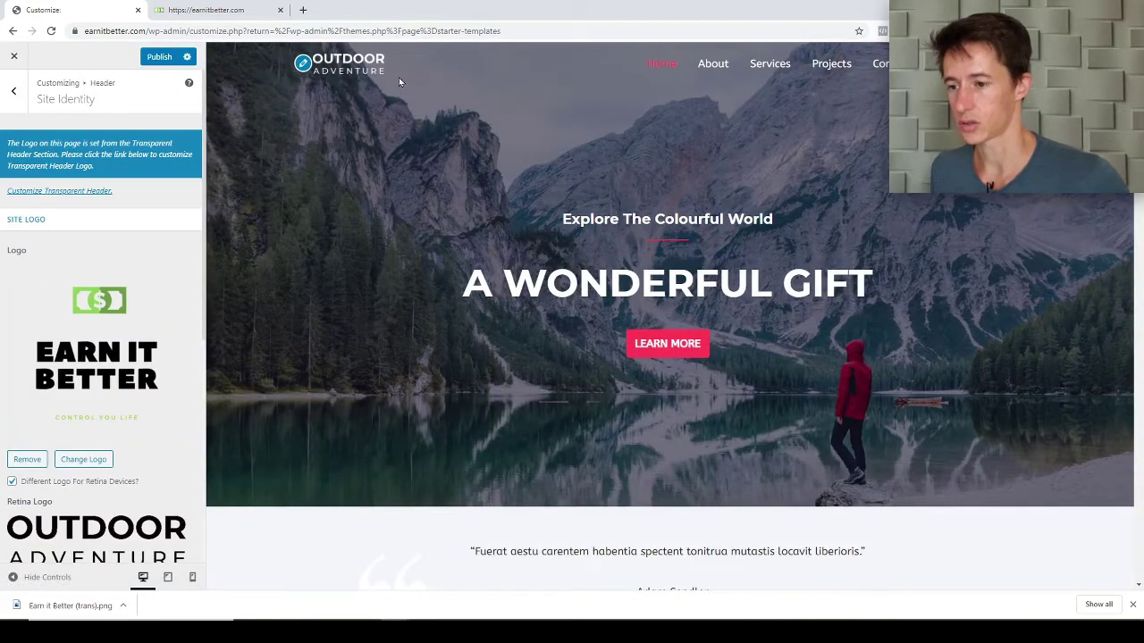
Replace the Outdoor Adventure retina logo with the uploaded Earn It Better image from the media library.
scroll(579, 156, down, 1)
scroll(501, 154, up, 1)
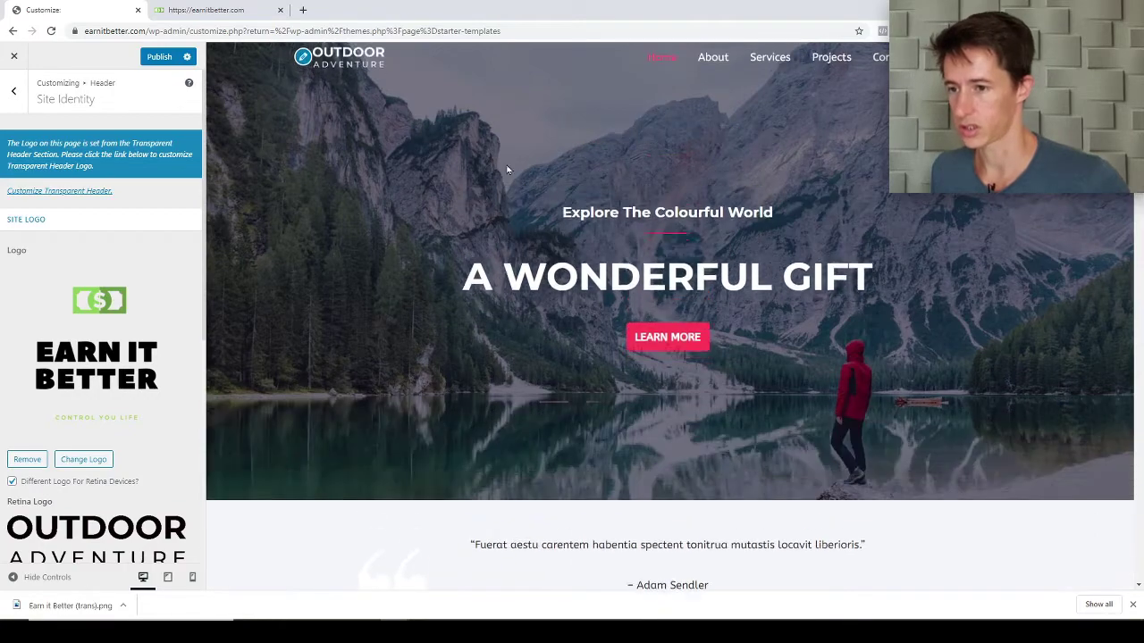
scroll(375, 349, down, 1)
scroll(158, 388, down, 1)
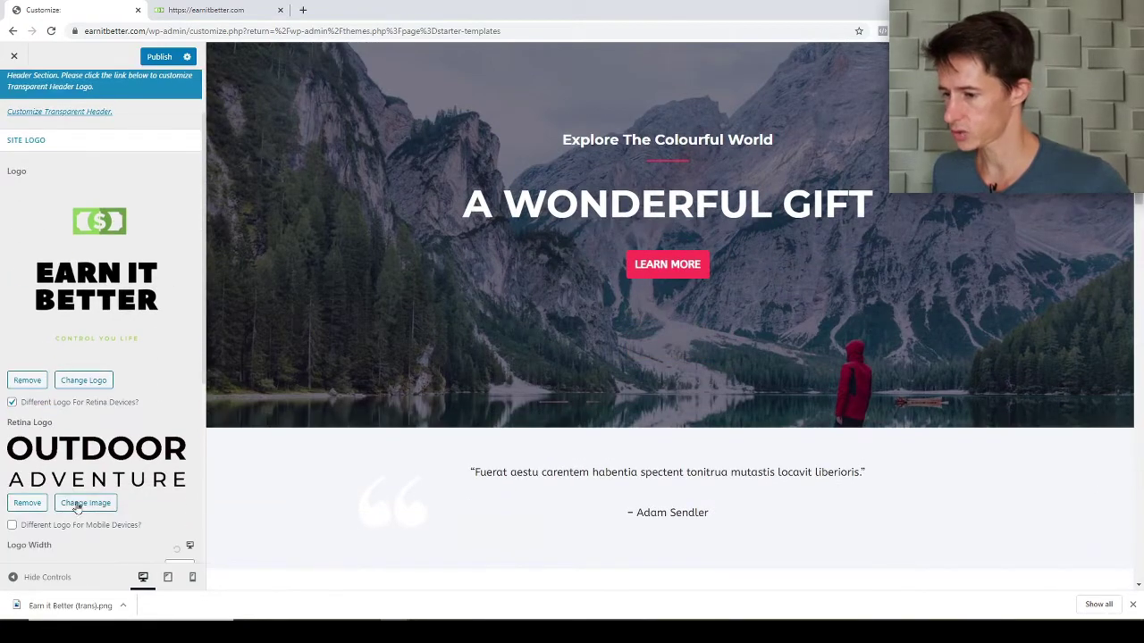
click(40, 504)
scroll(140, 408, down, 2)
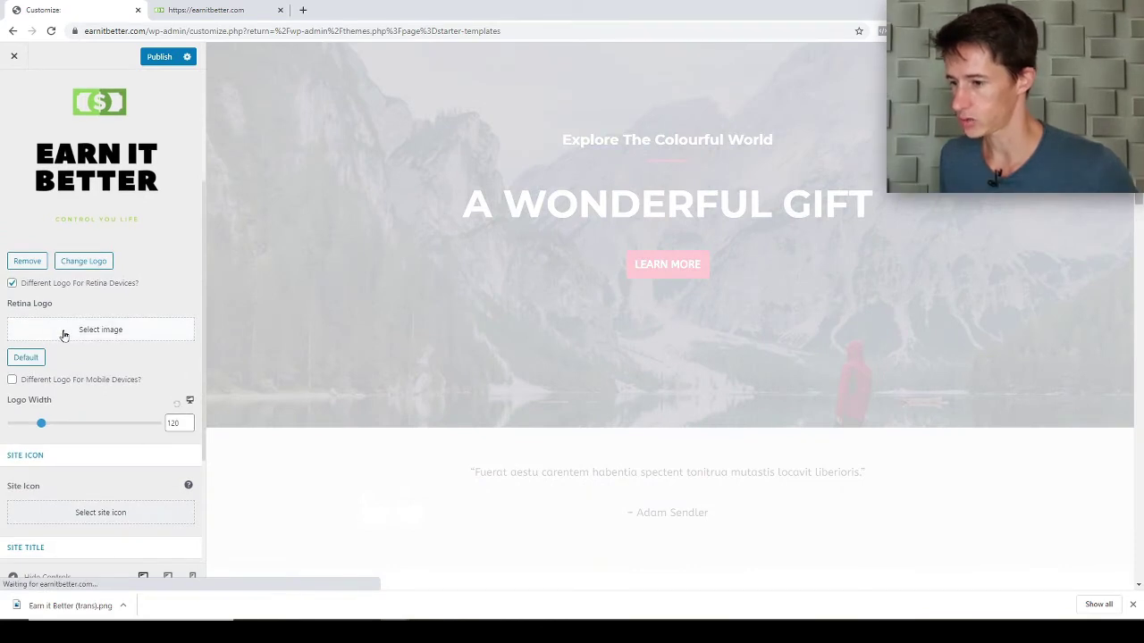
click(63, 335)
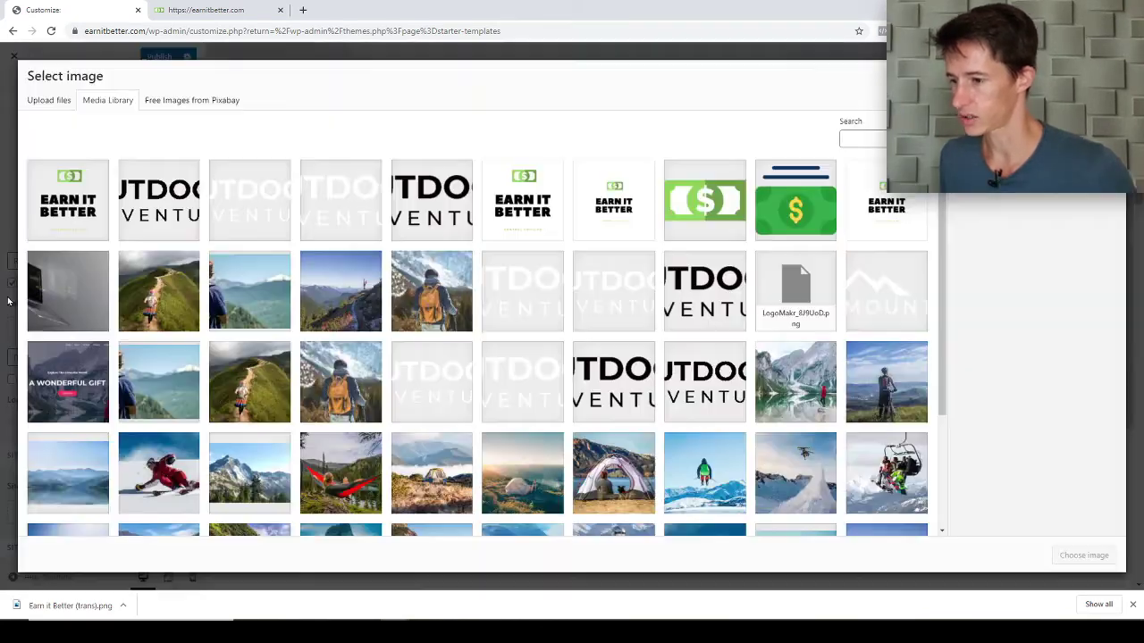
click(62, 201)
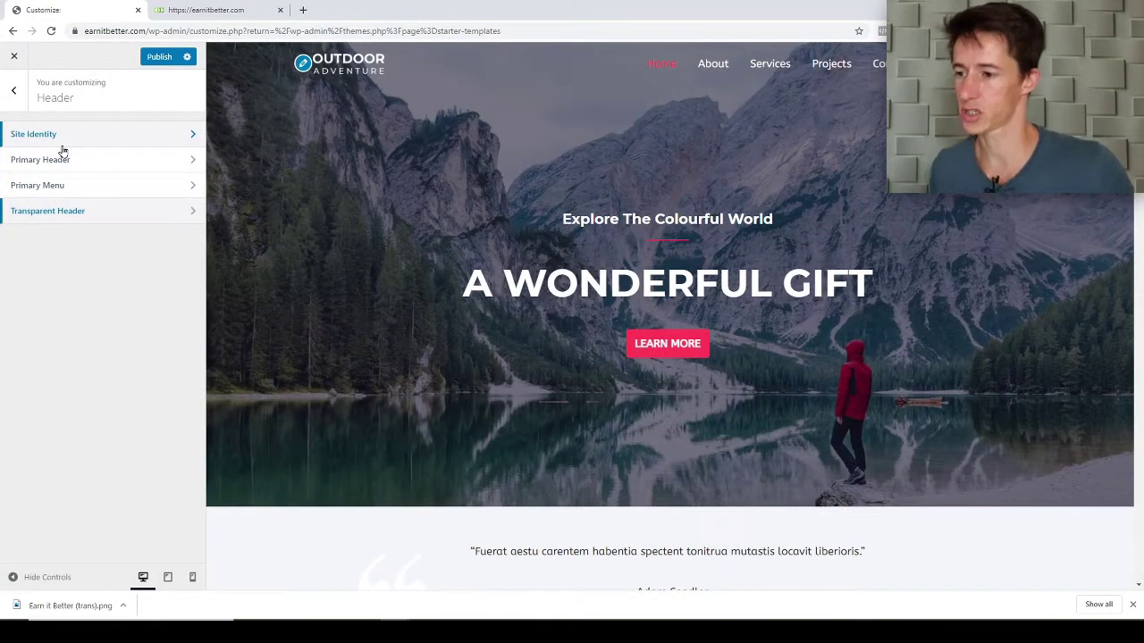
Check the Primary Header layout and width settings, and return to the header sections.
mouse_move(1141, 152)
mouse_down()
mouse_move(1143, 595)
mouse_move(1141, 143)
mouse_up()
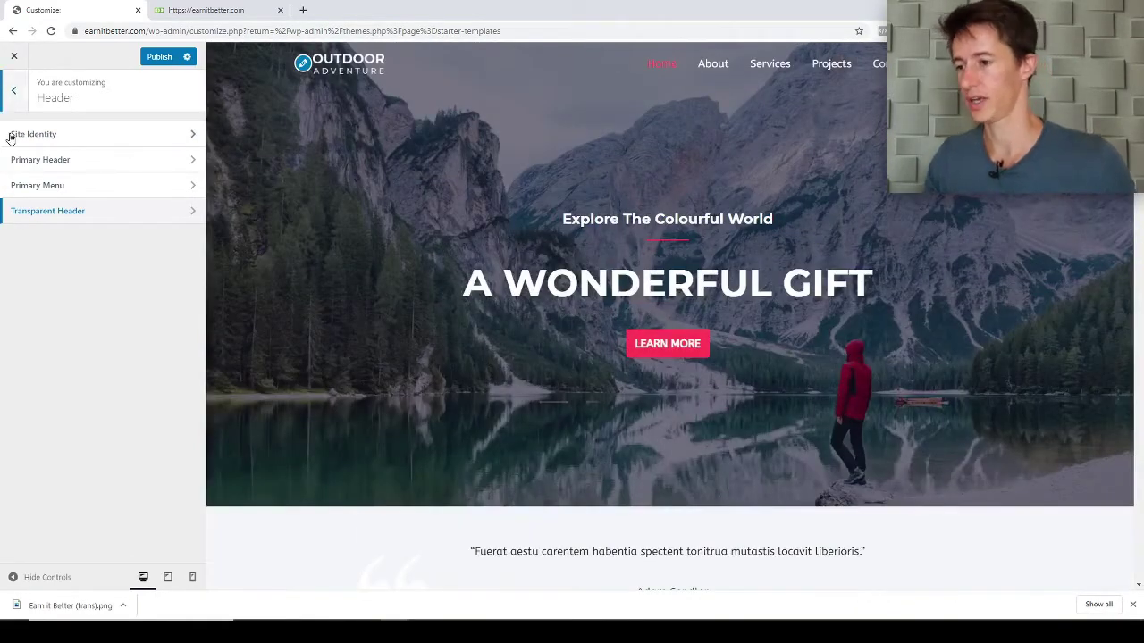
click(44, 168)
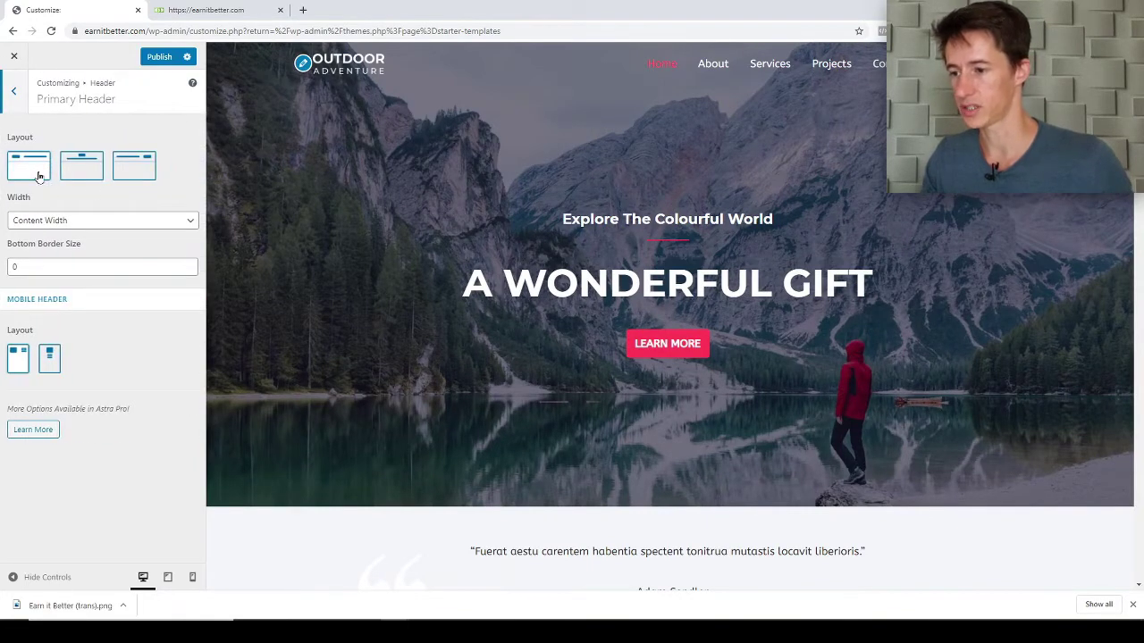
click(20, 94)
Reopen the Site Identity settings and set the green banknote image "money (1)" as the site icon.
click(74, 140)
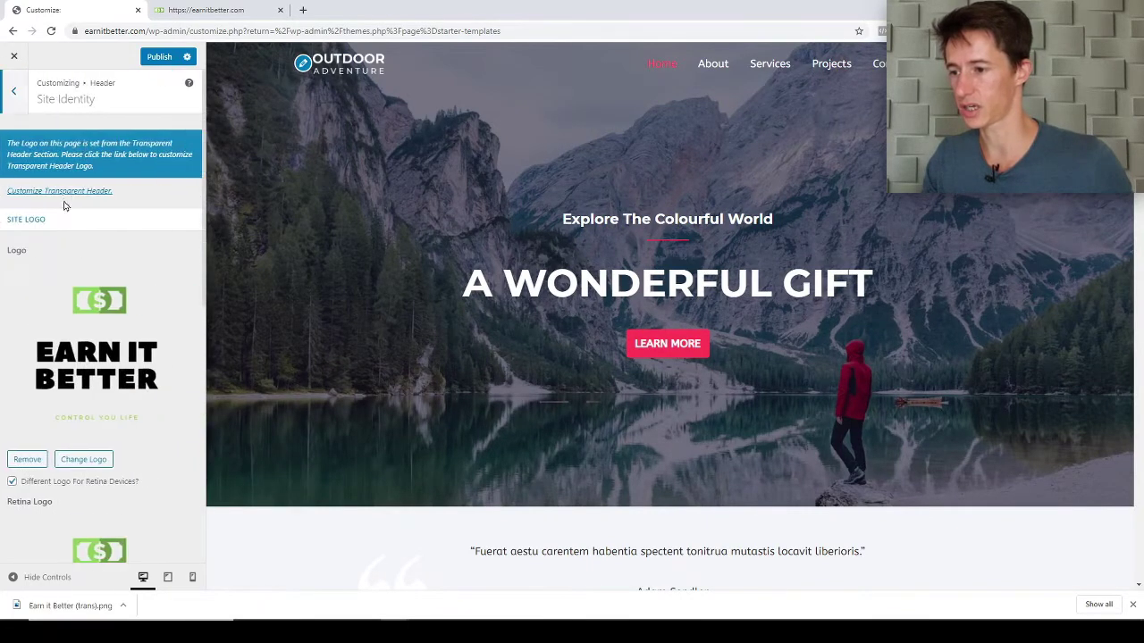
scroll(194, 224, down, 3)
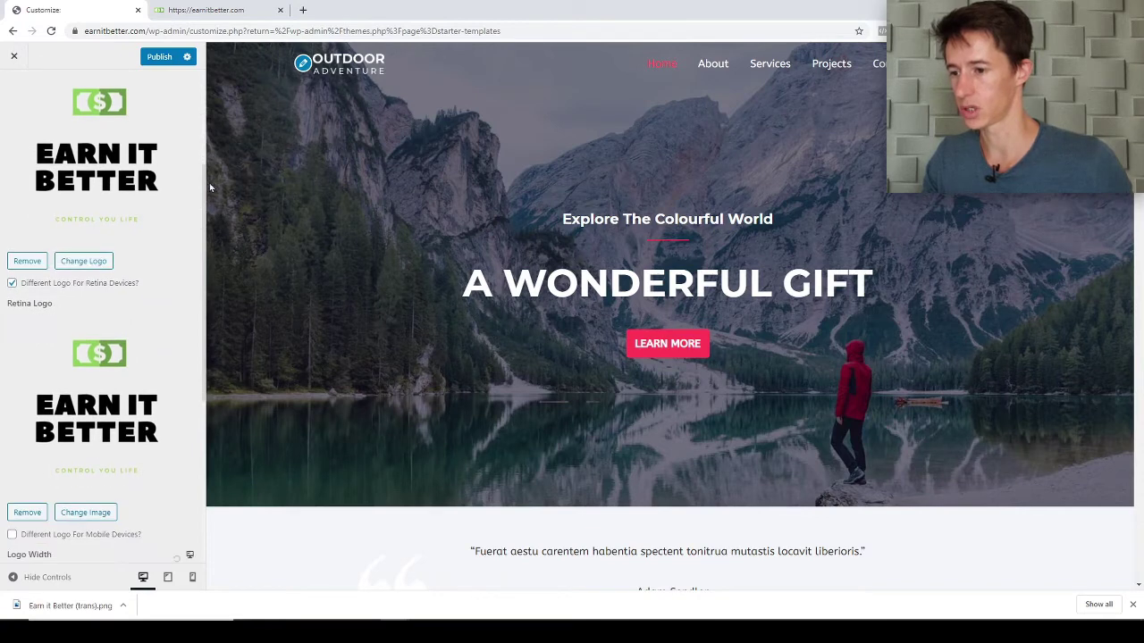
scroll(204, 204, down, 5)
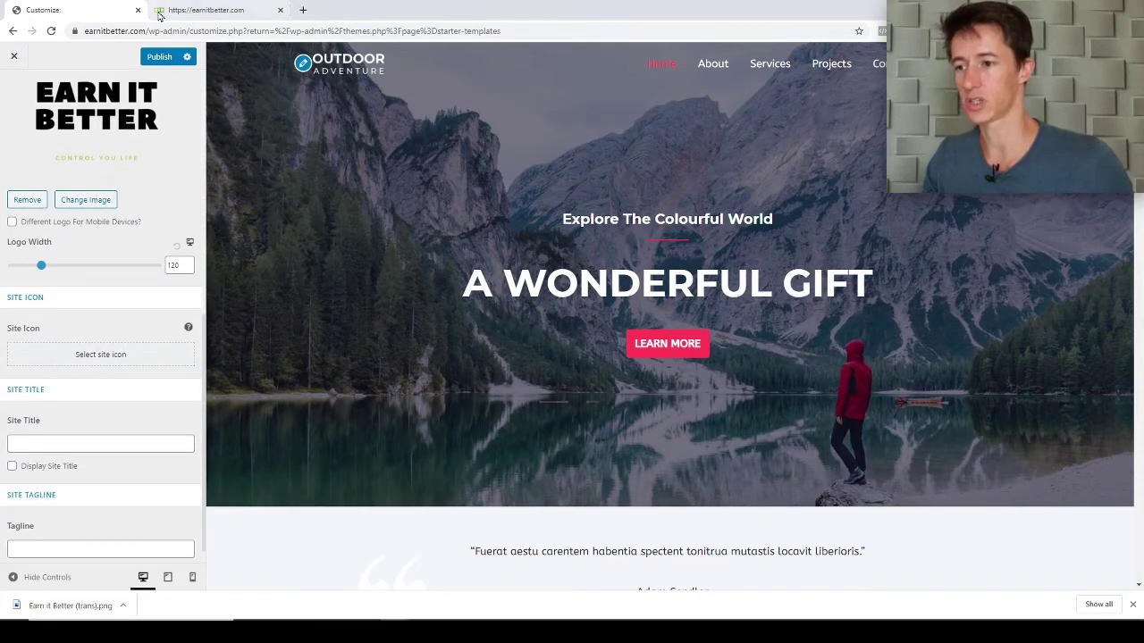
click(88, 355)
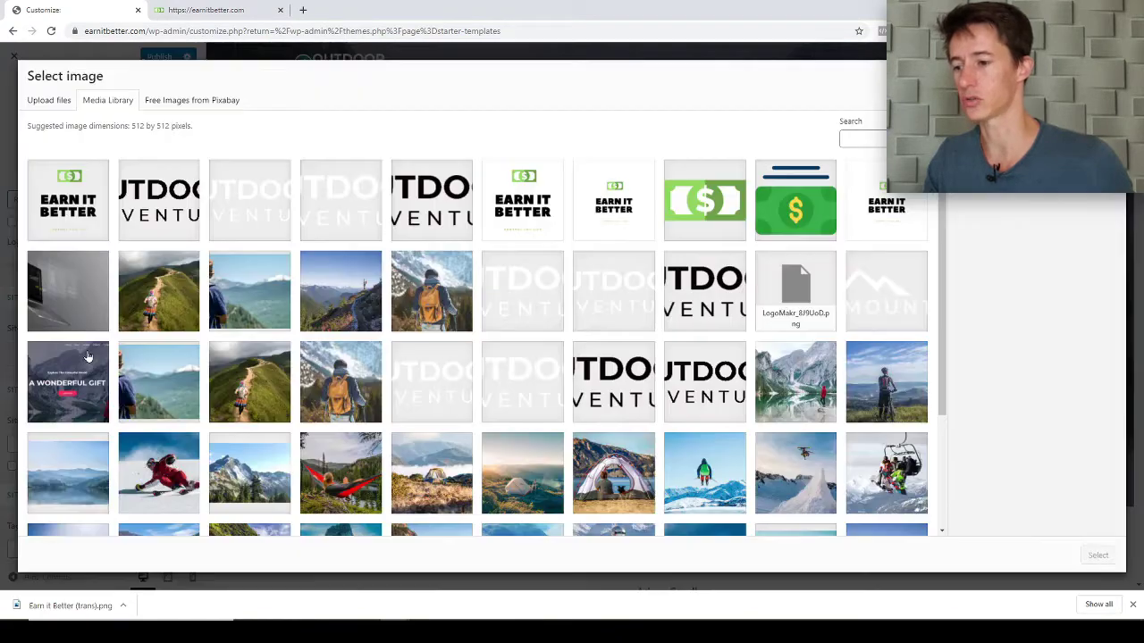
click(724, 221)
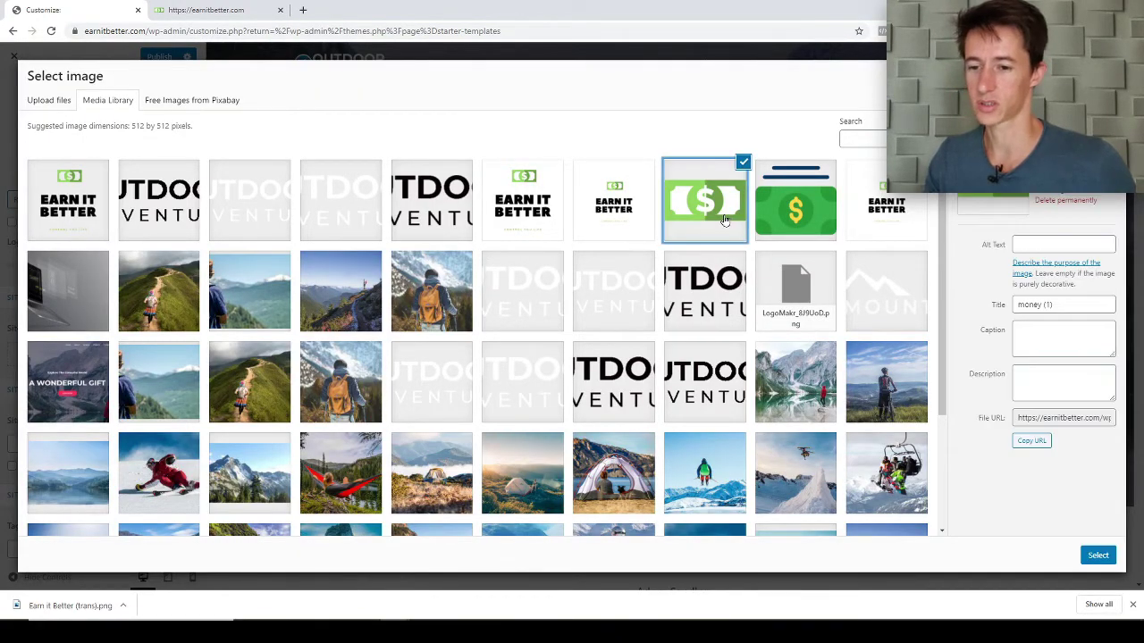
click(1098, 555)
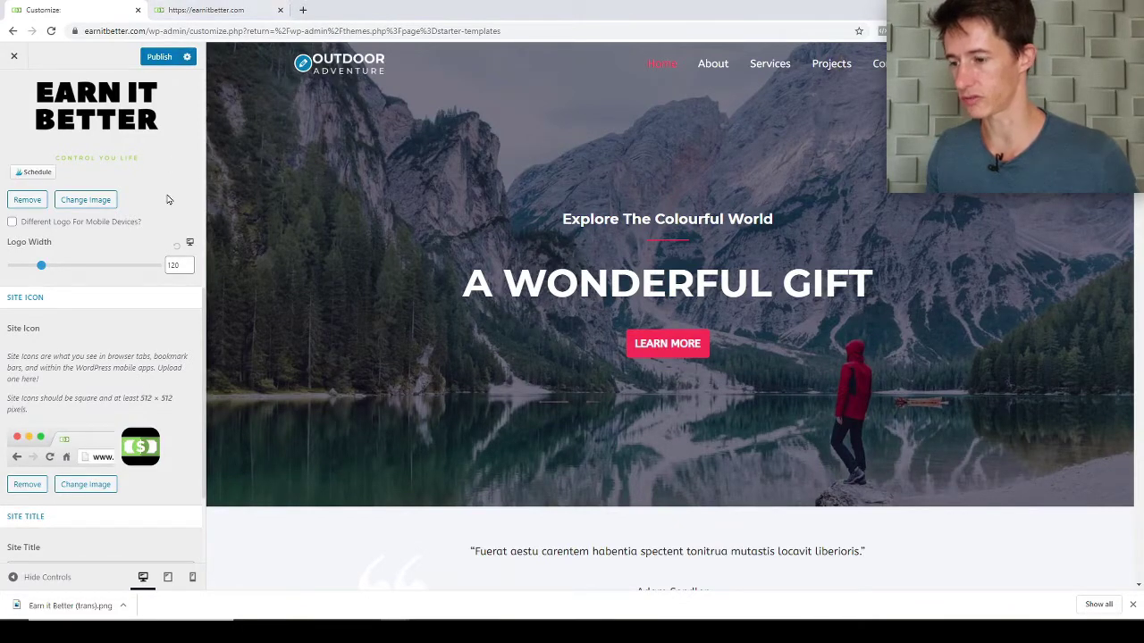
Set the site title to "Earn It Better".
scroll(161, 241, down, 2)
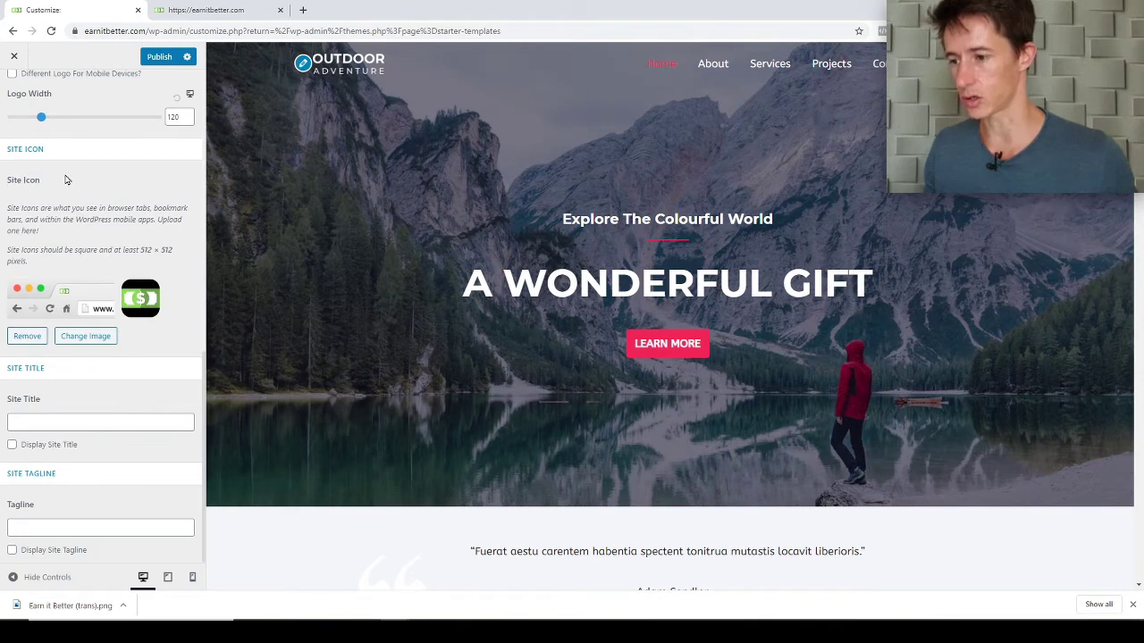
click(82, 421)
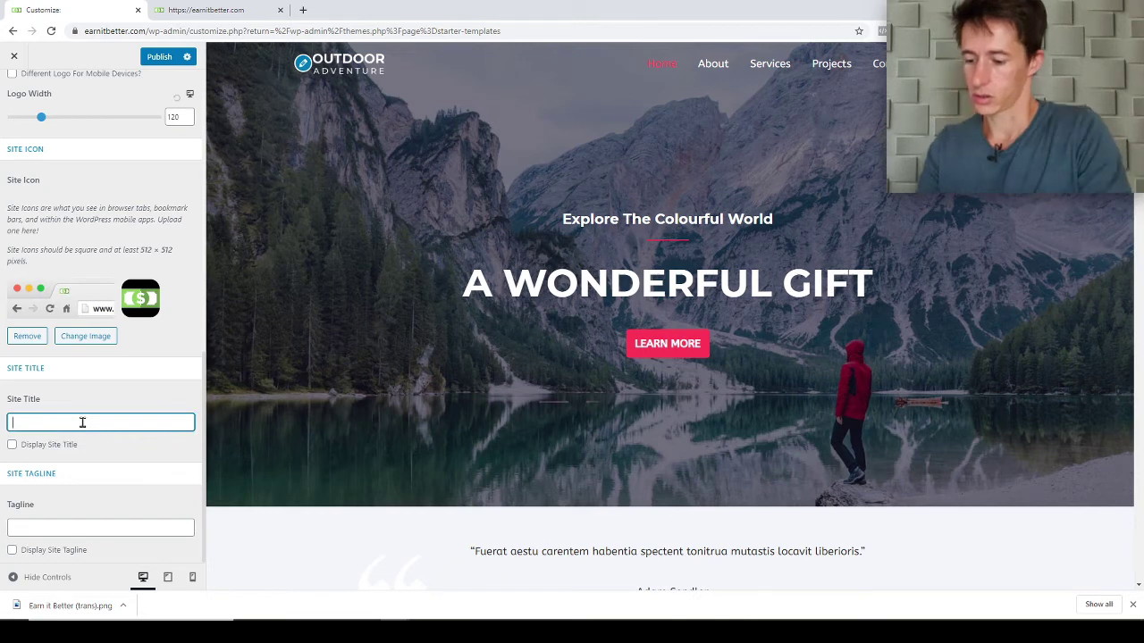
text(Ea)
key(BackSpace)
key(BackSpace)
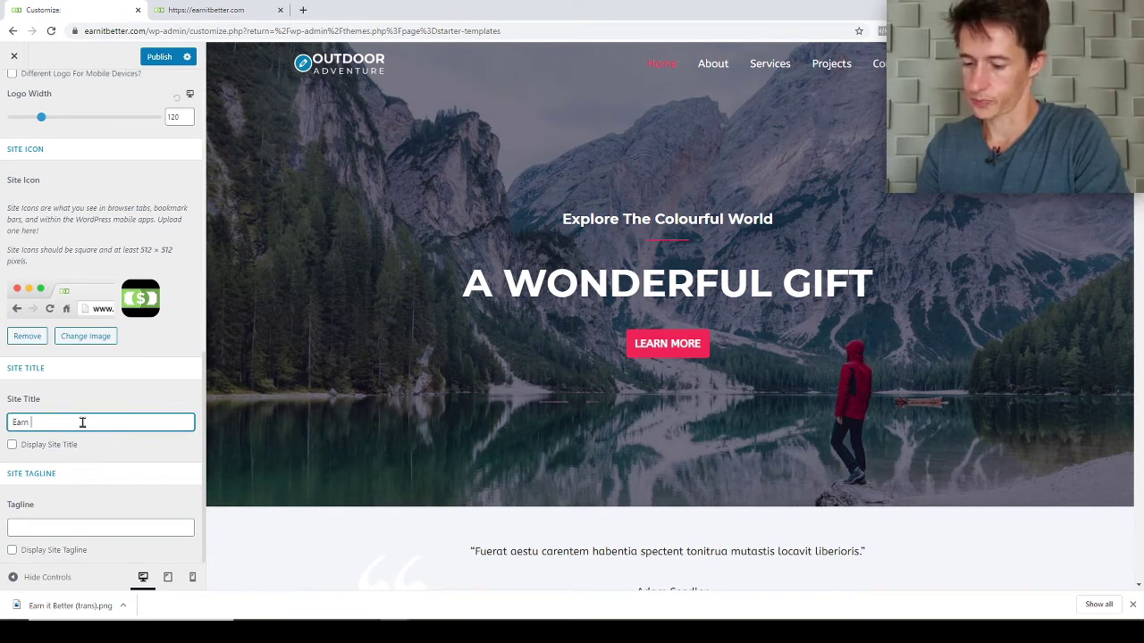
text(arn It Better)
Set the site tagline to "Learn to build websites and earn".
click(79, 527)
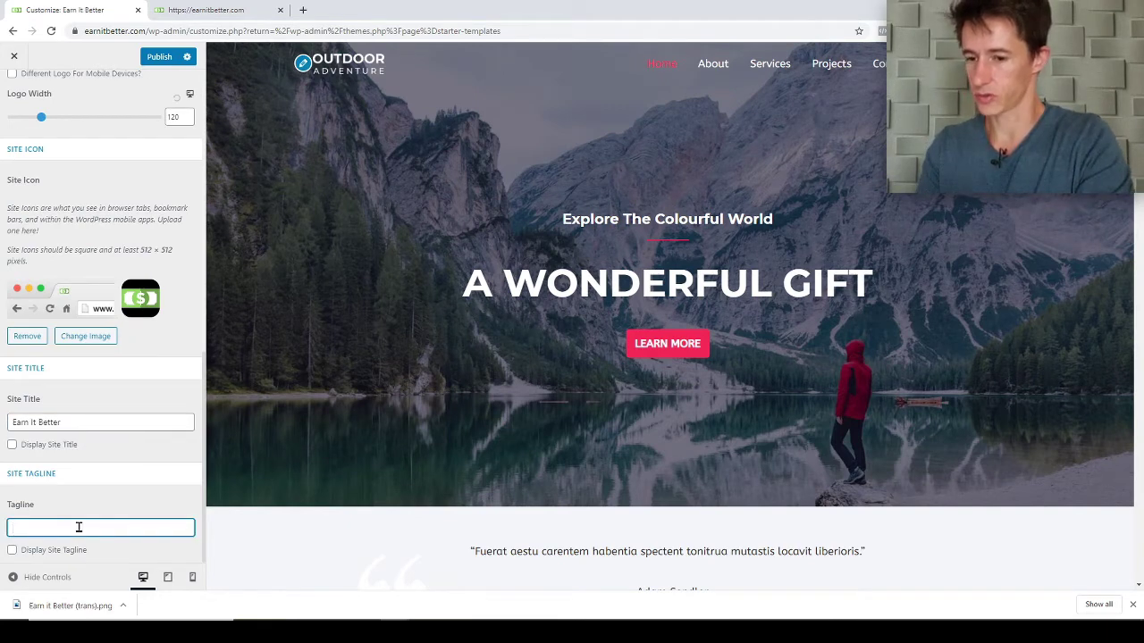
text(Learn to)
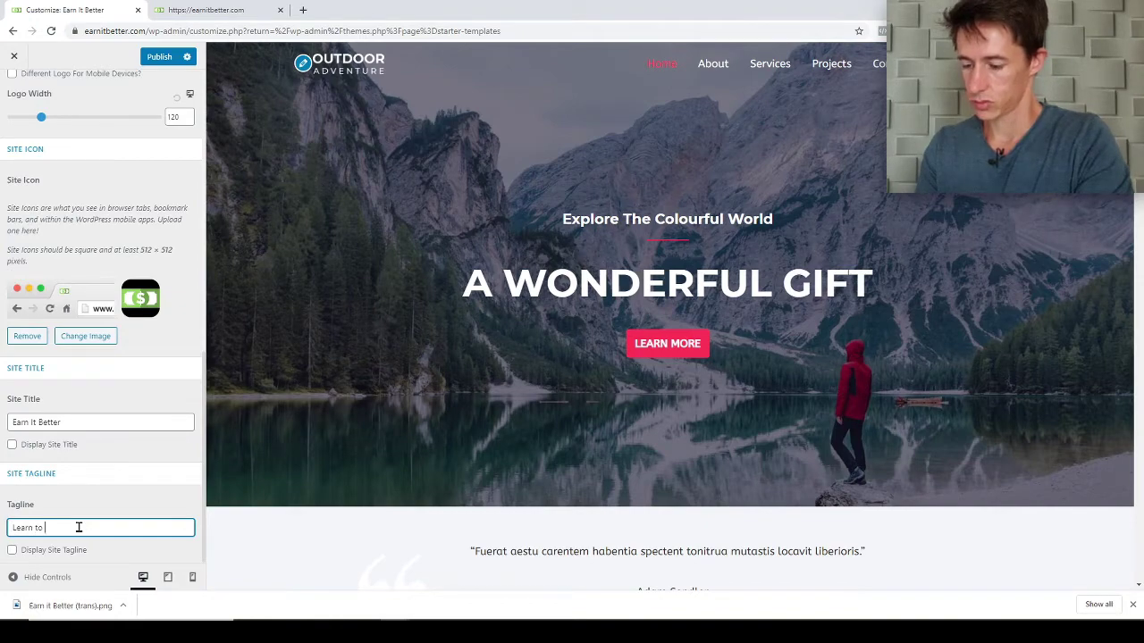
text( build we)
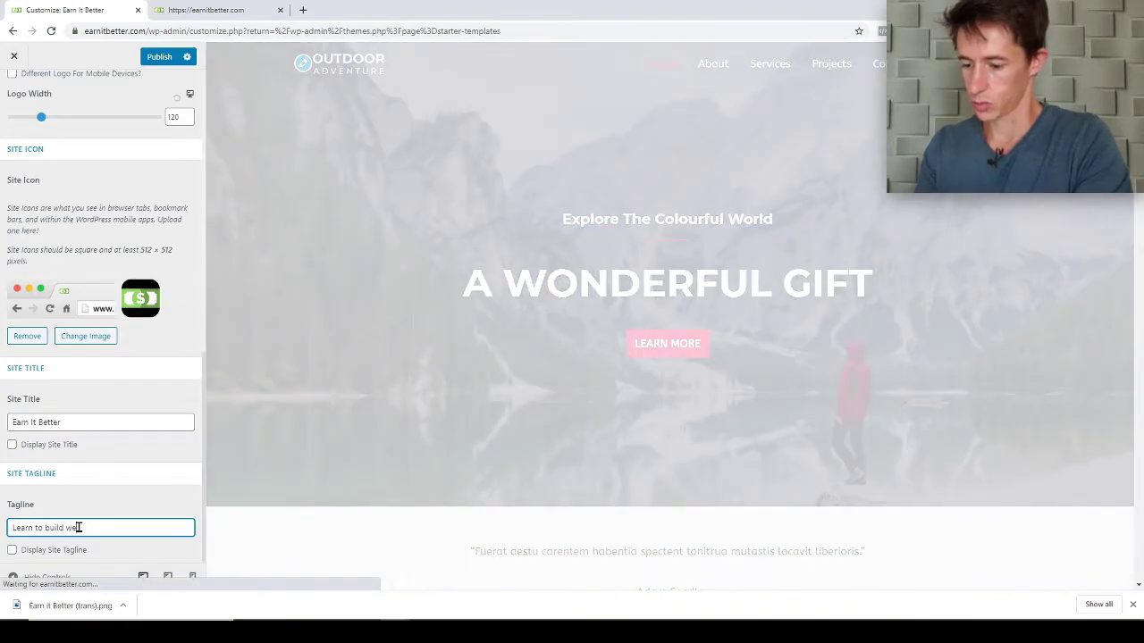
text(bsites and )
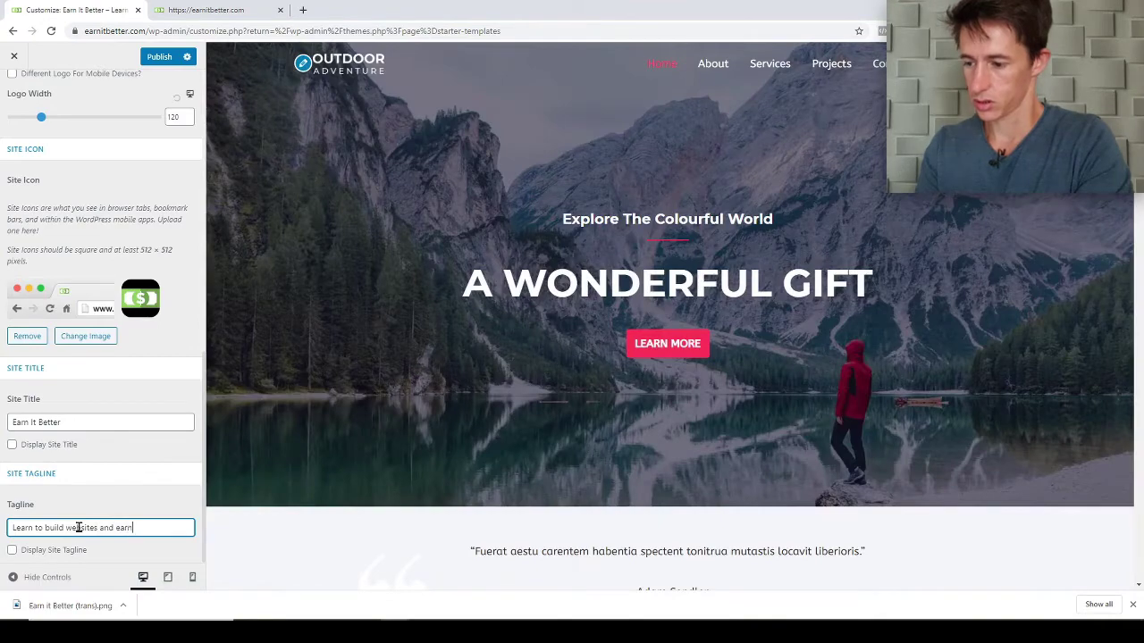
text(earn)
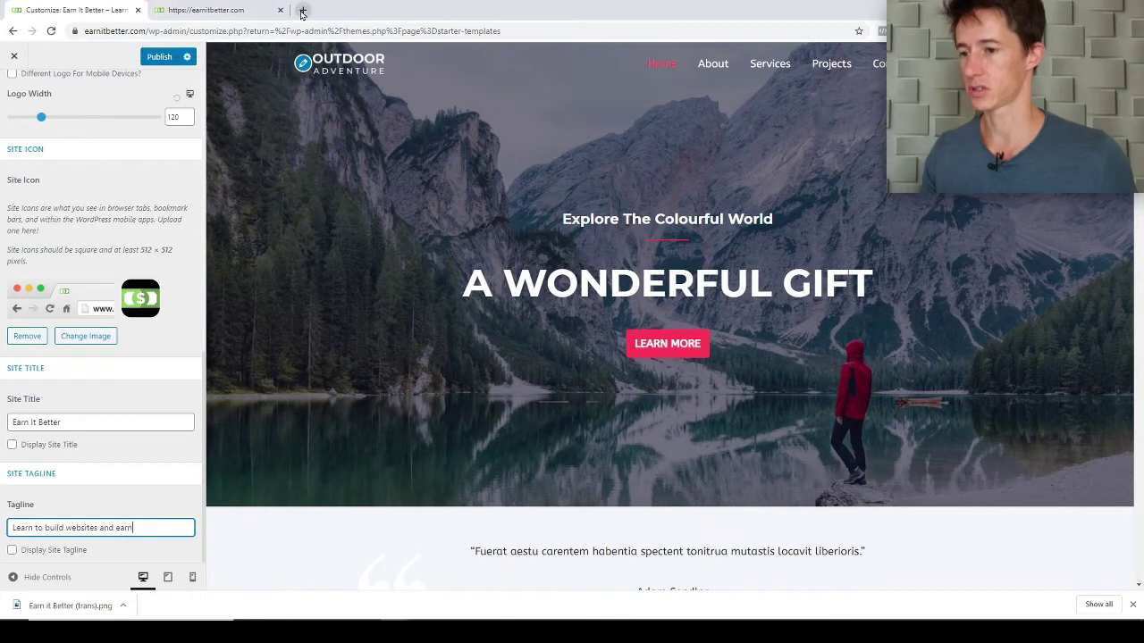
Publish the customizer changes and reload the live earnitbetter.com page to check its title, tagline and site icon.
click(214, 9)
click(50, 30)
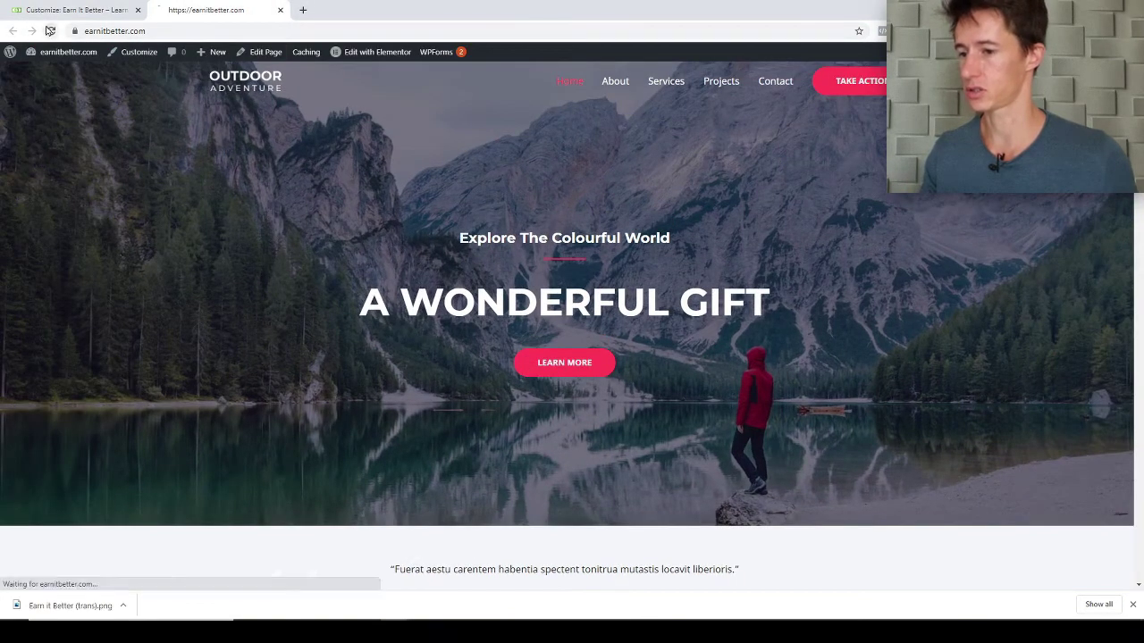
click(54, 10)
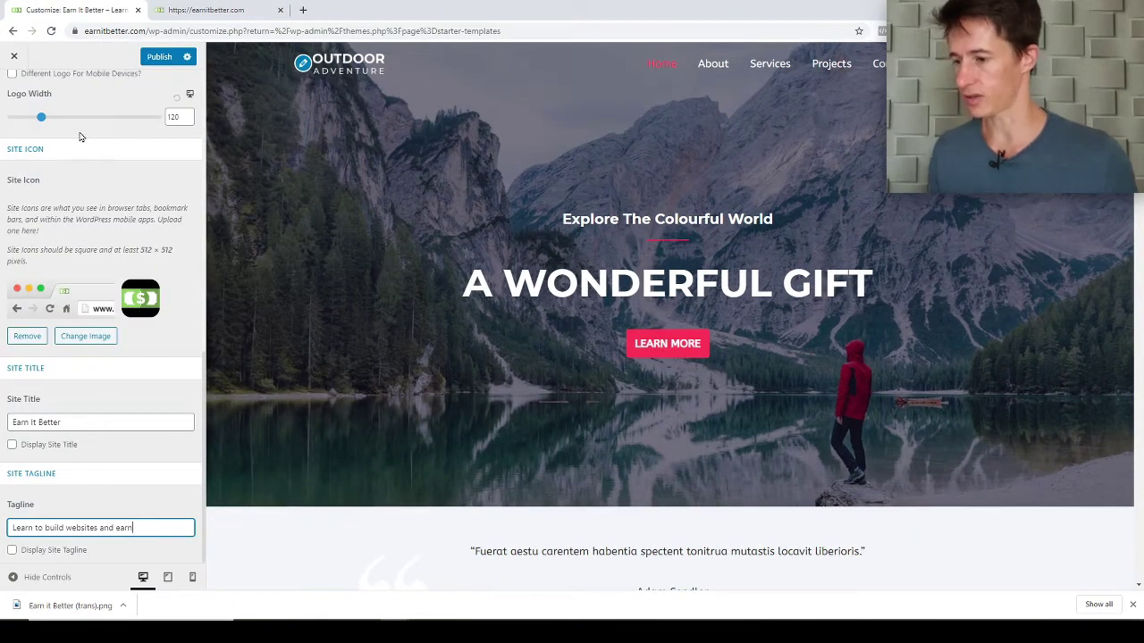
click(170, 59)
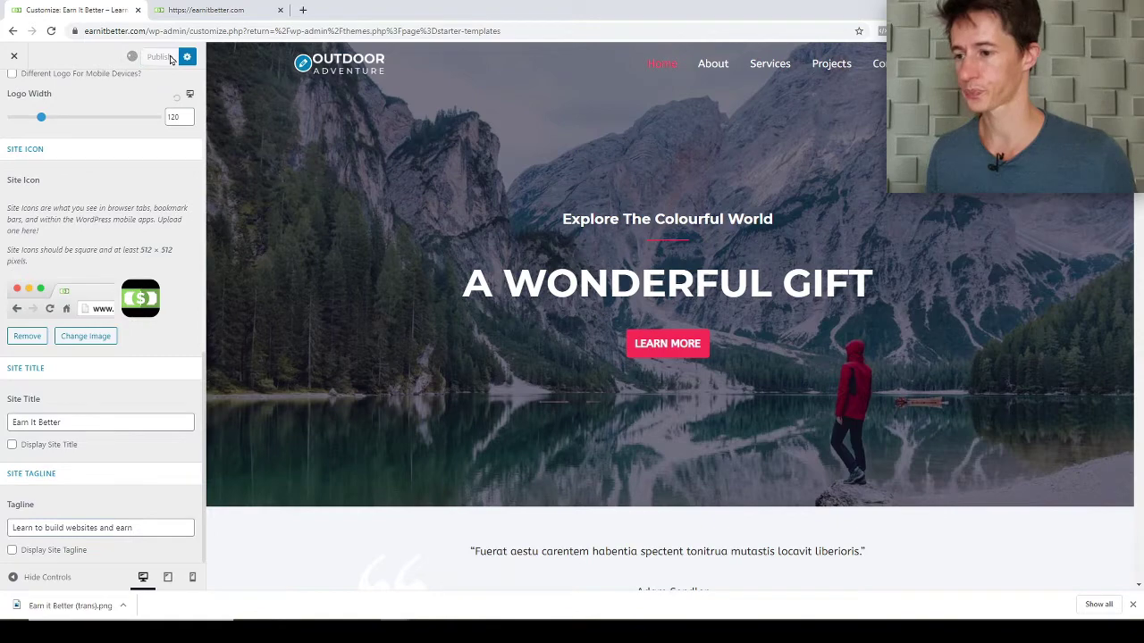
click(208, 10)
click(51, 30)
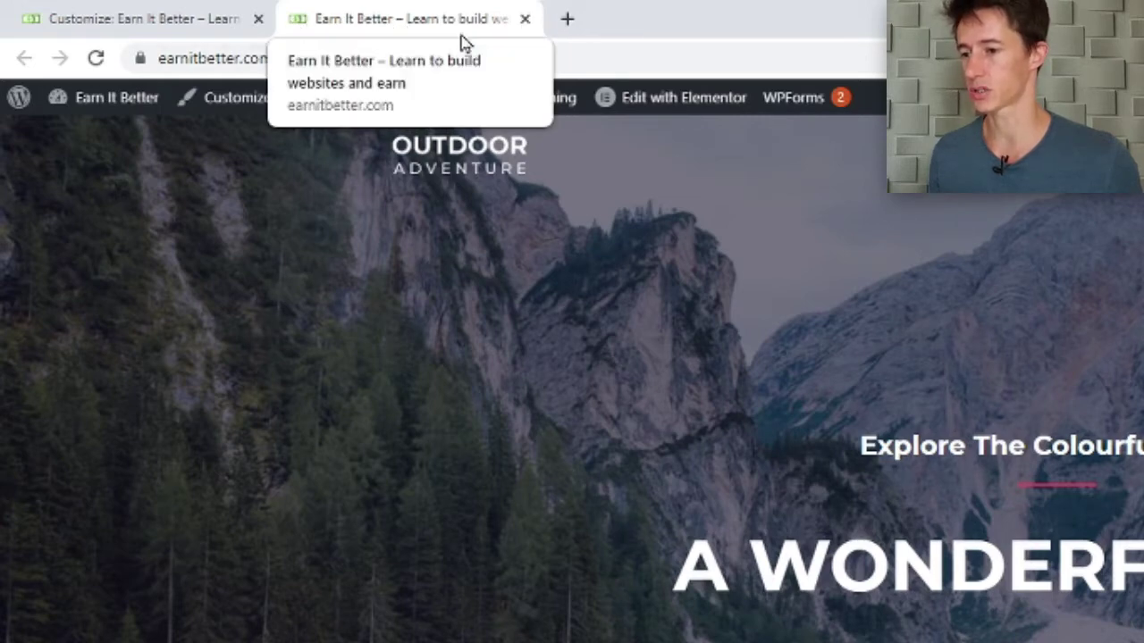
Return to the customizer, look through the Global sections, and open the Primary Header settings.
click(148, 27)
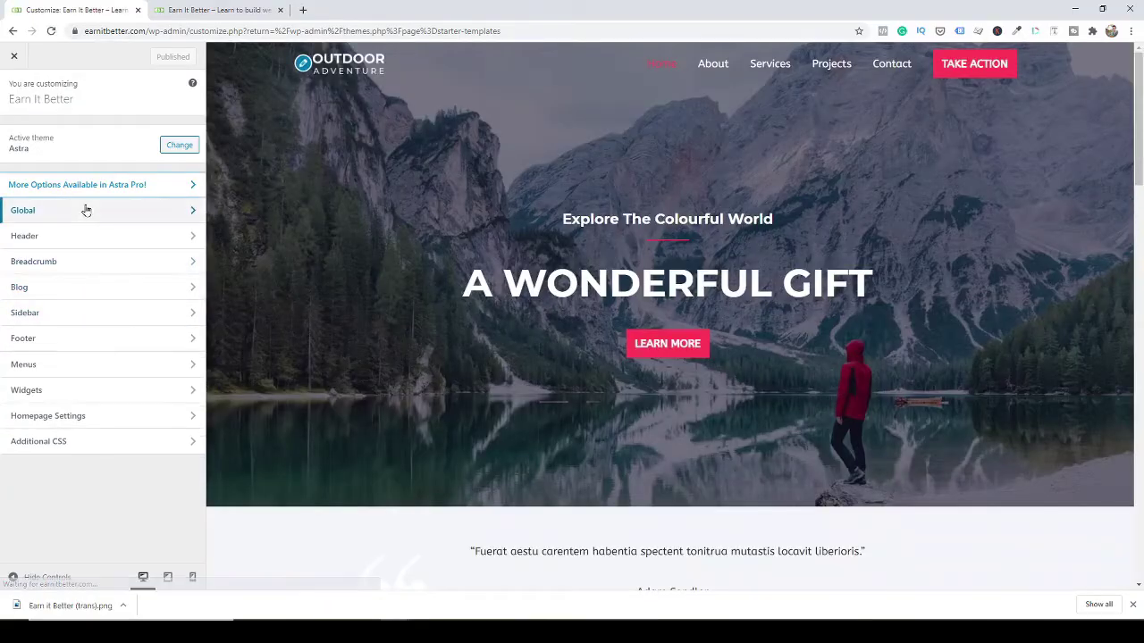
click(69, 214)
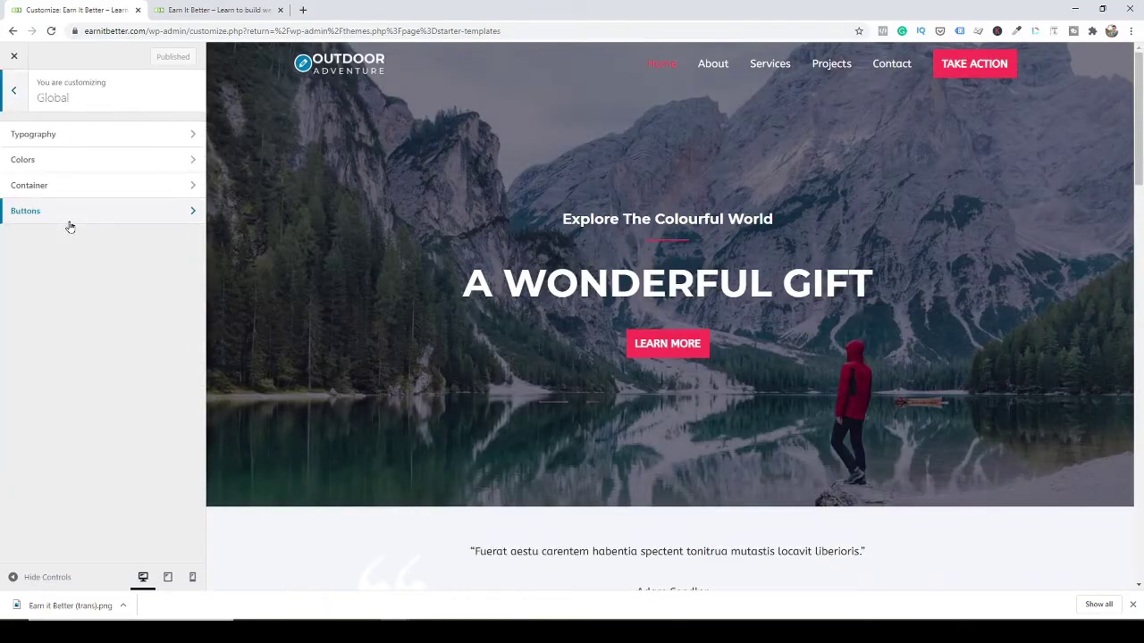
click(13, 90)
click(66, 240)
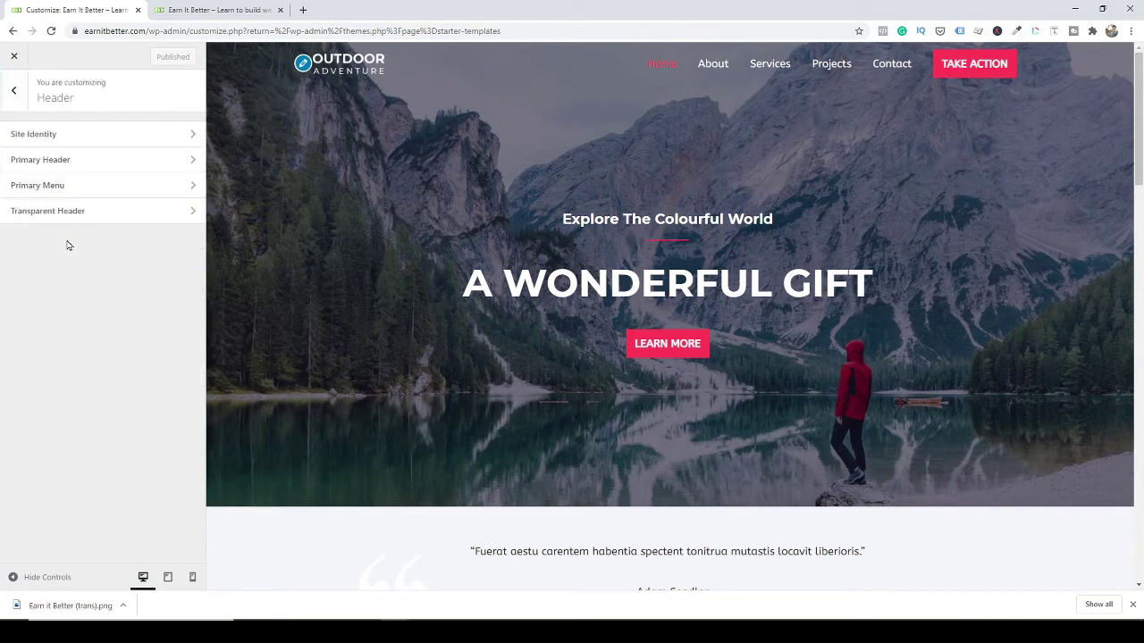
click(51, 161)
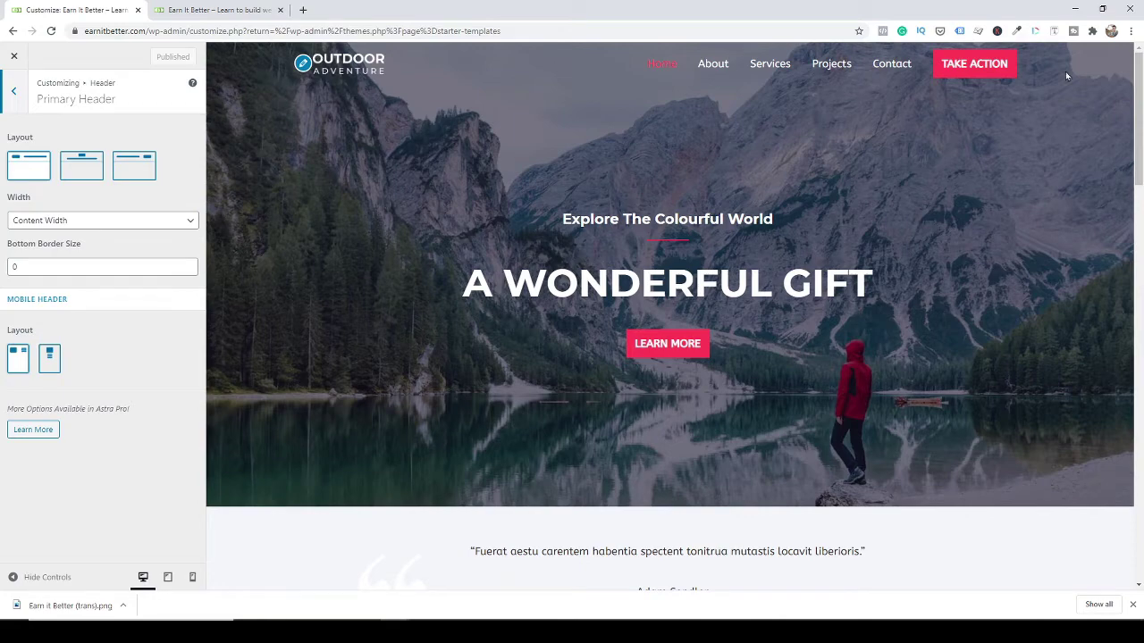
Try the Full Width setting for the primary header, and set the width back to Content Width.
click(83, 222)
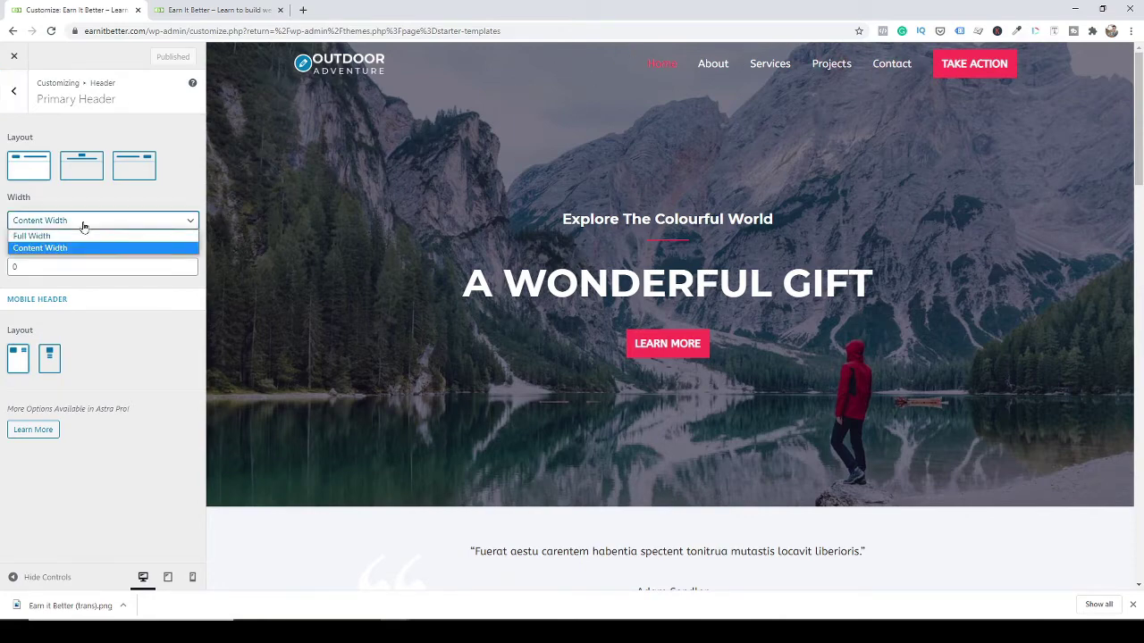
click(76, 236)
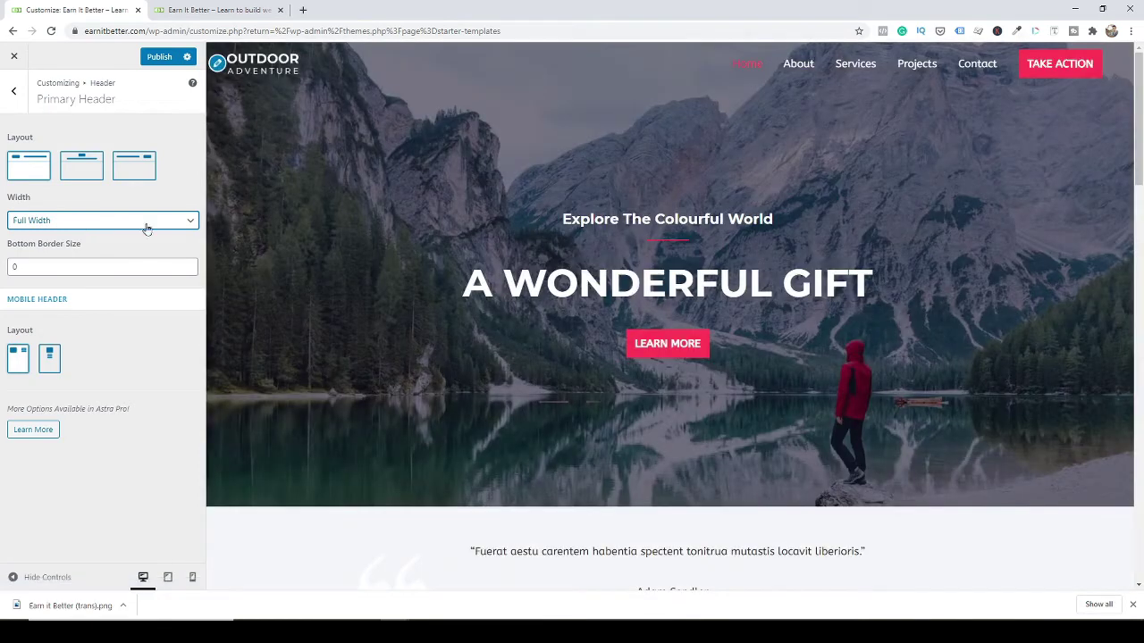
click(115, 223)
click(100, 248)
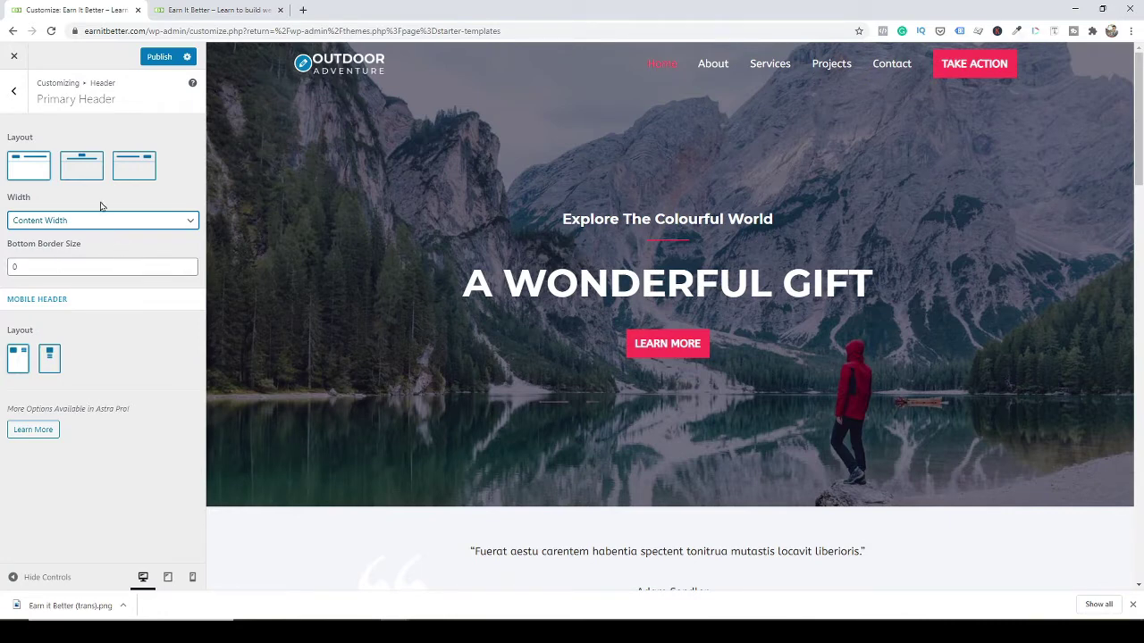
Try bottom border sizes of 11 and 4 for the primary header, and reset the size to 0.
click(190, 264)
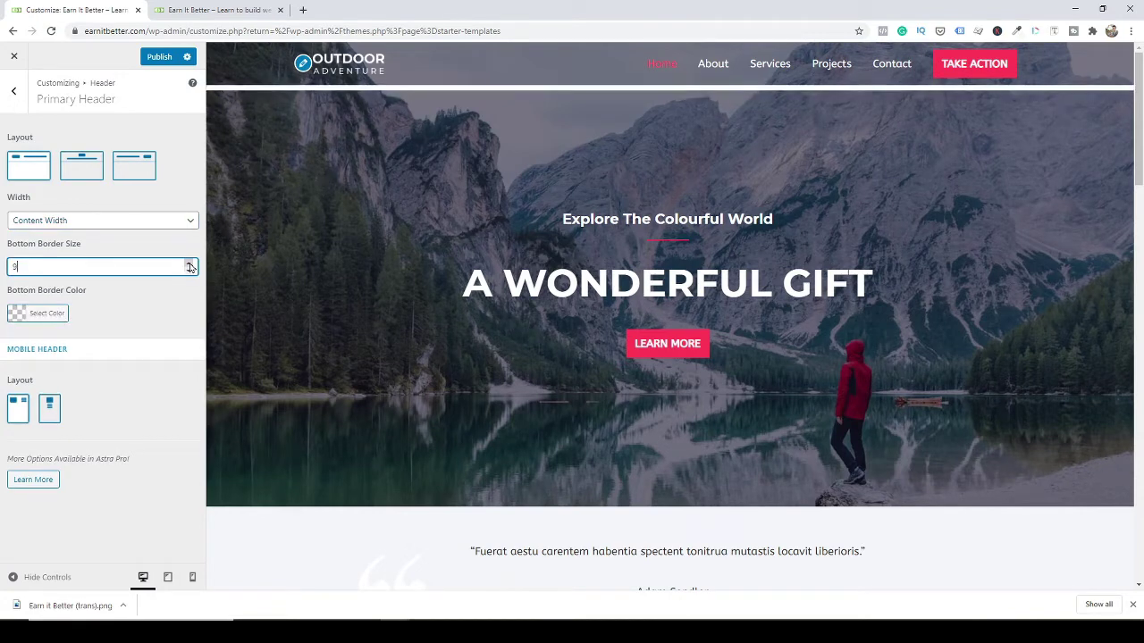
text(11)
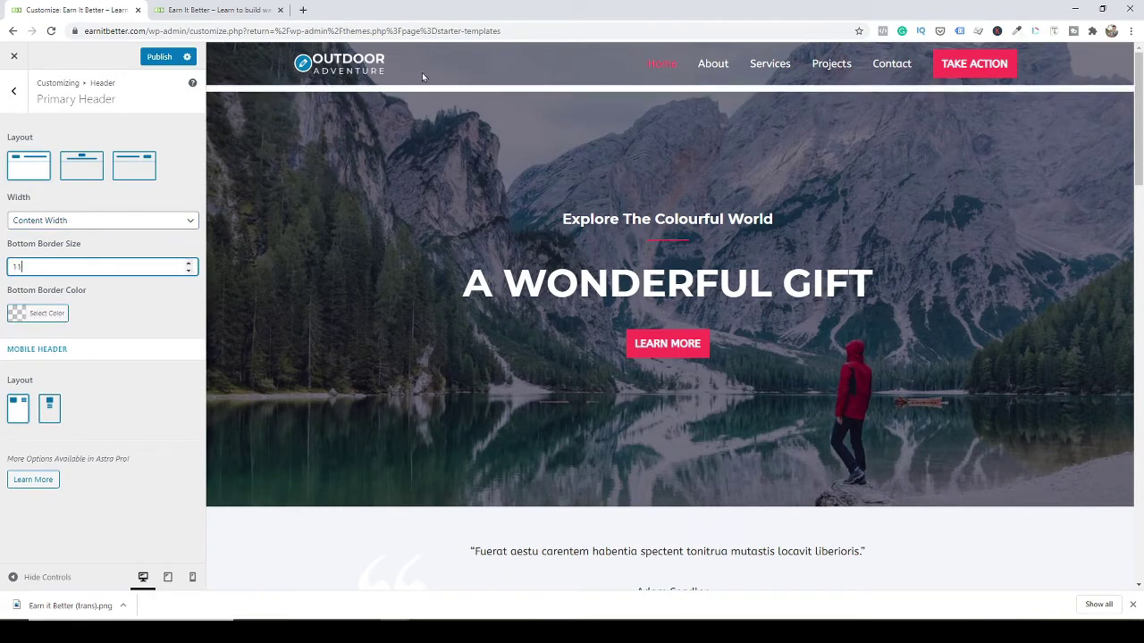
click(186, 271)
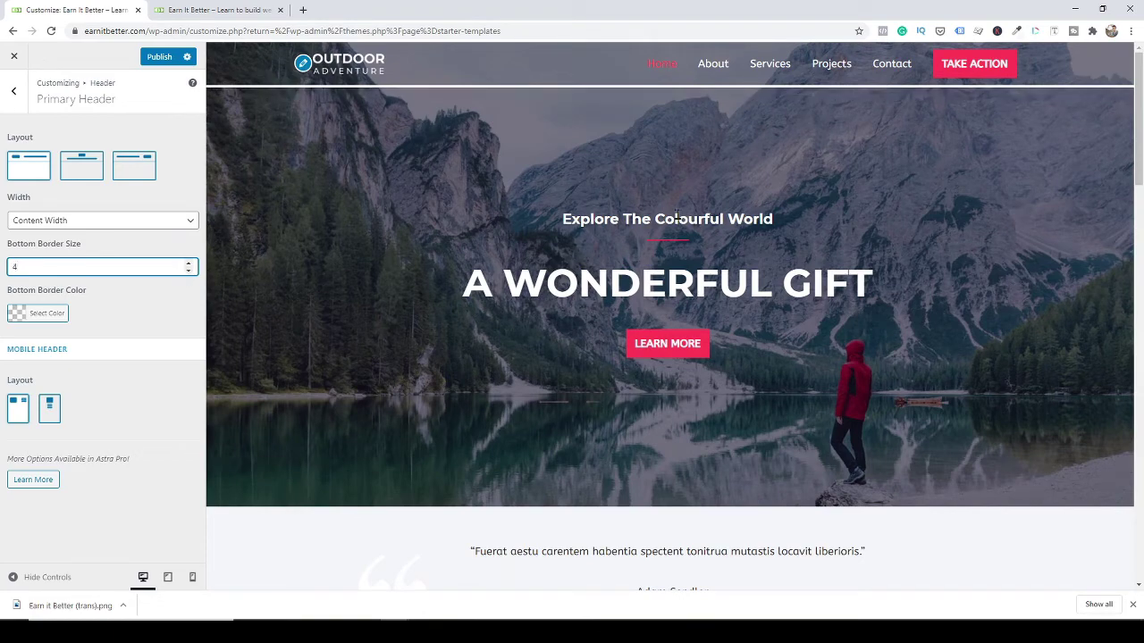
click(190, 270)
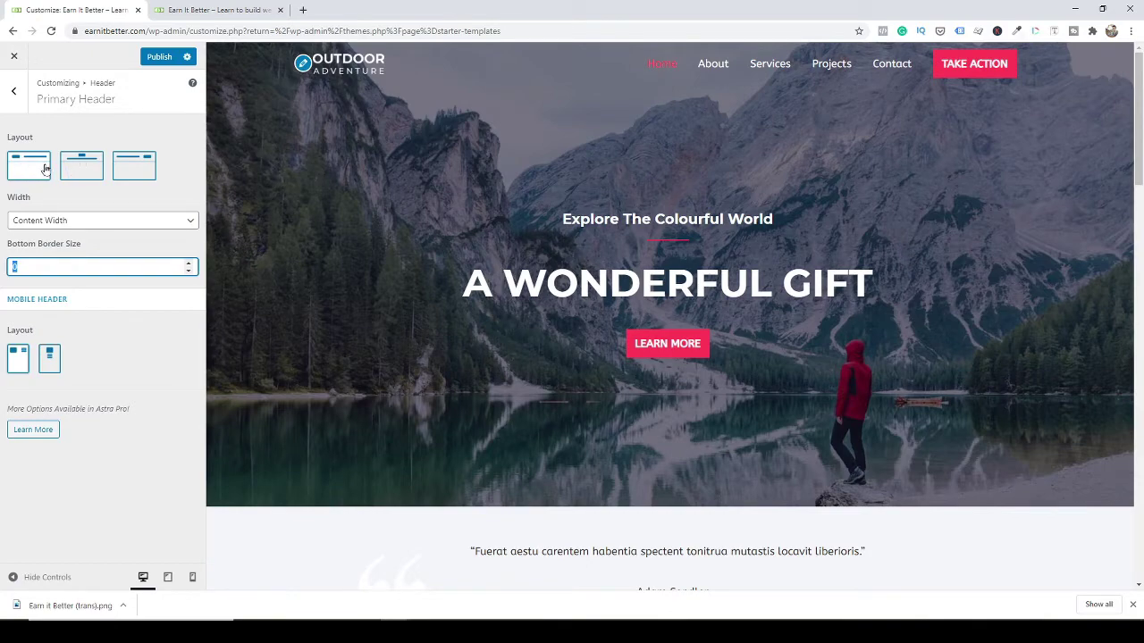
Try the primary header layouts with the logo centred and after the menu, and restore the layout with the logo before the menu.
click(83, 168)
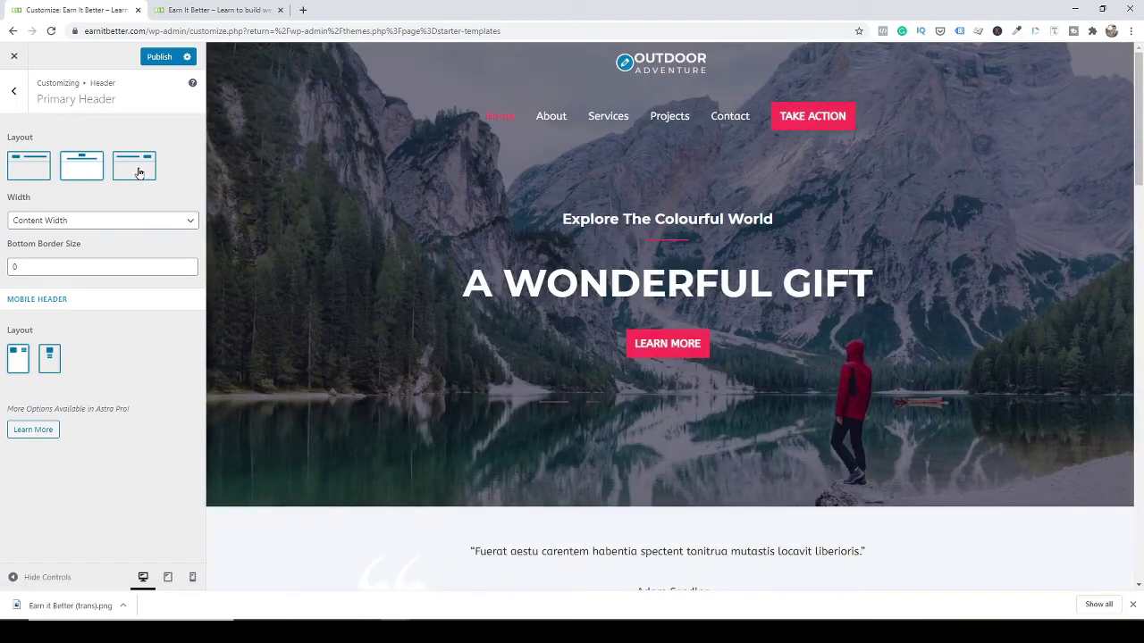
click(137, 173)
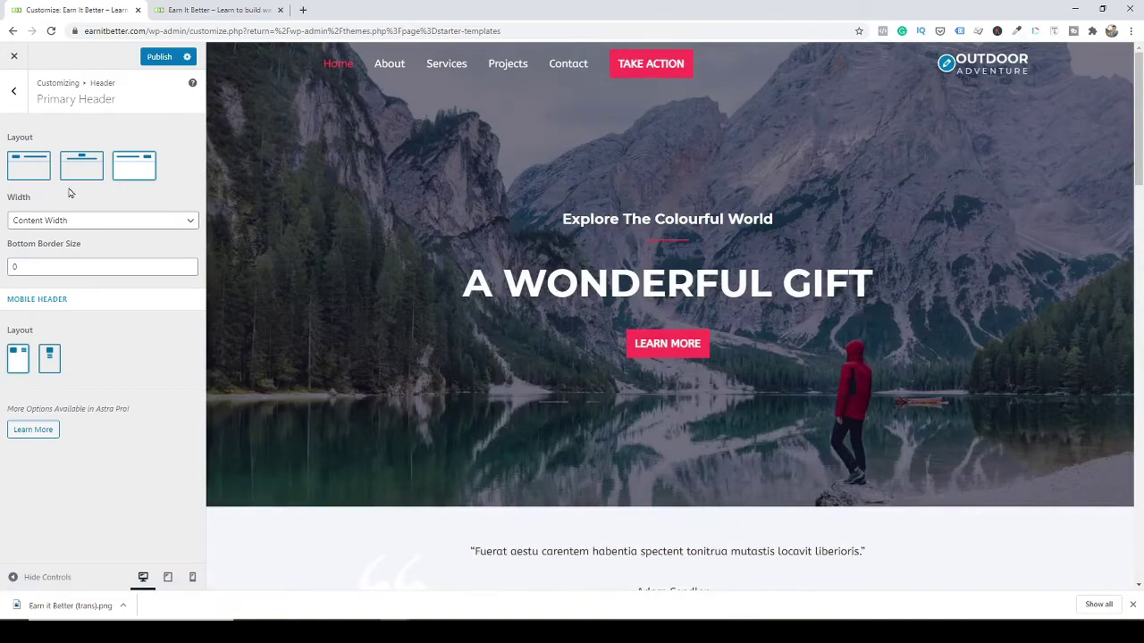
click(28, 171)
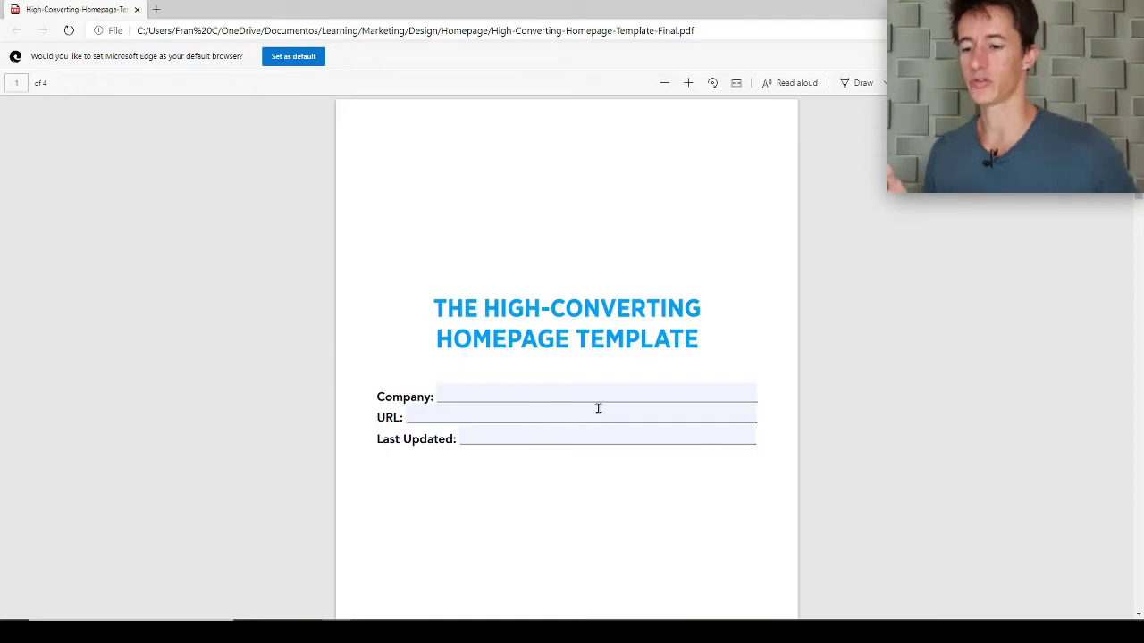
Examine the header and hero layout on page 2 of the High-Converting Homepage Template PDF, and return to the customizer.
scroll(955, 294, down, 6)
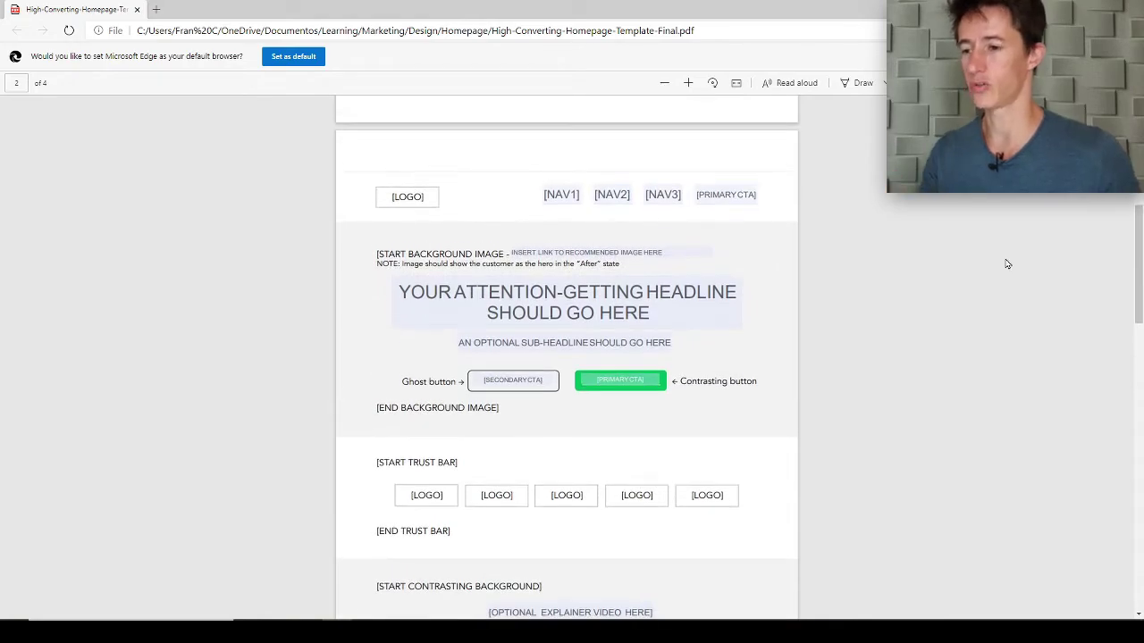
key(alt+Tab)
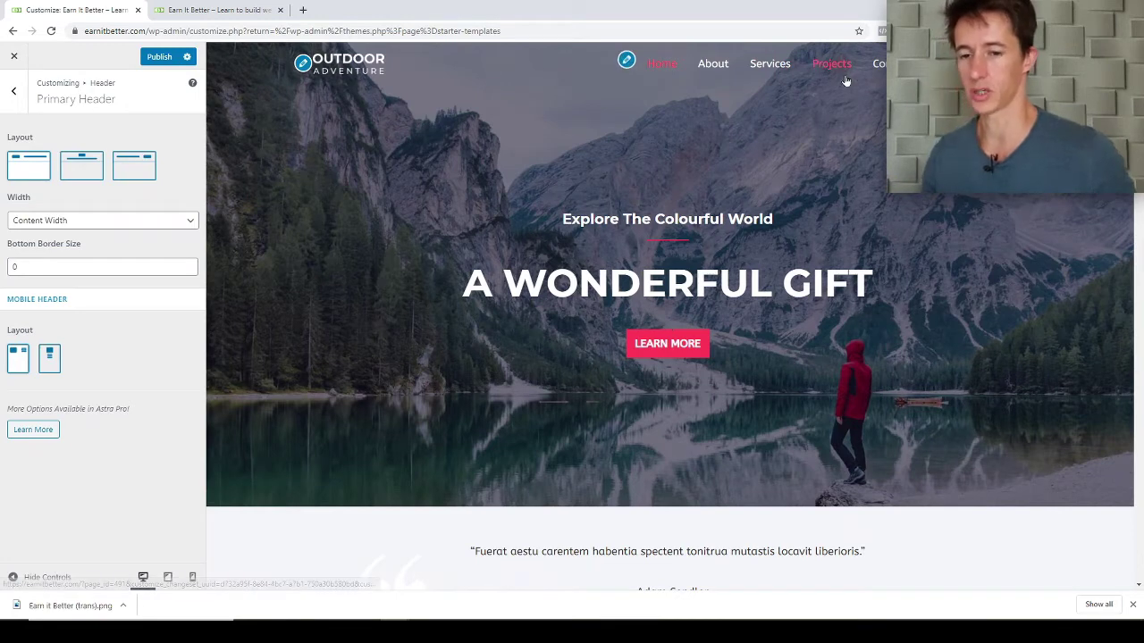
click(13, 93)
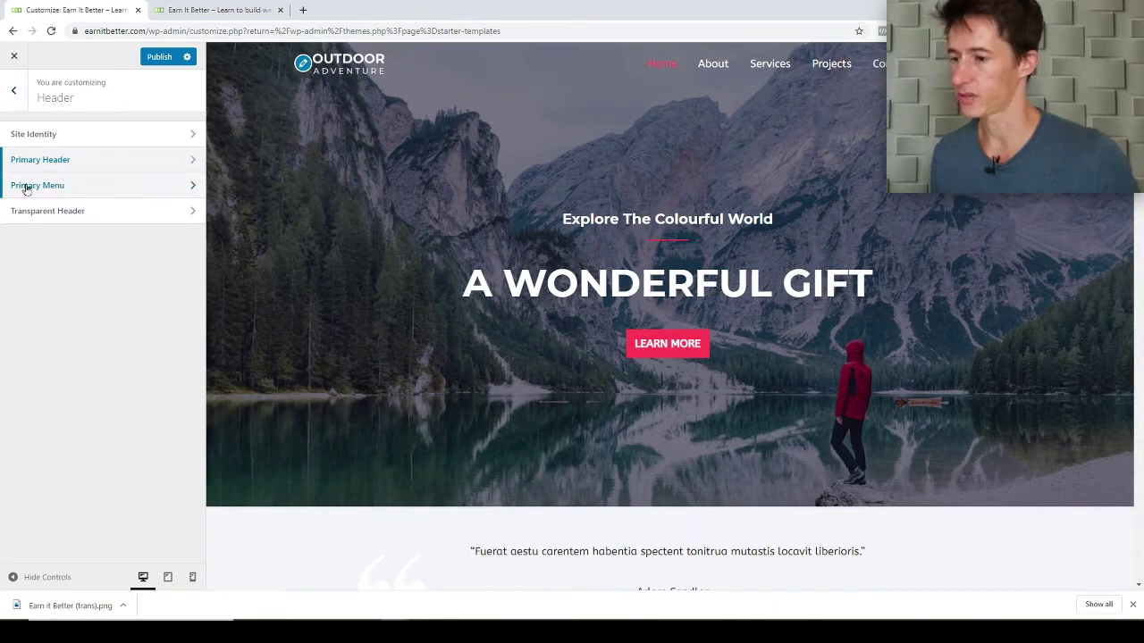
click(44, 160)
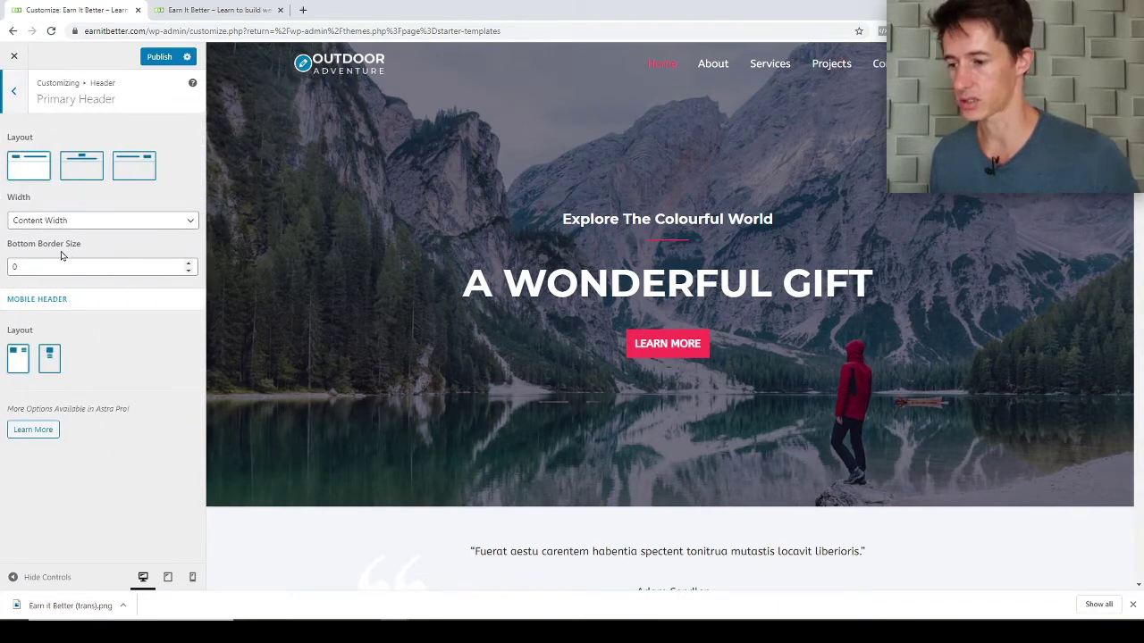
click(15, 91)
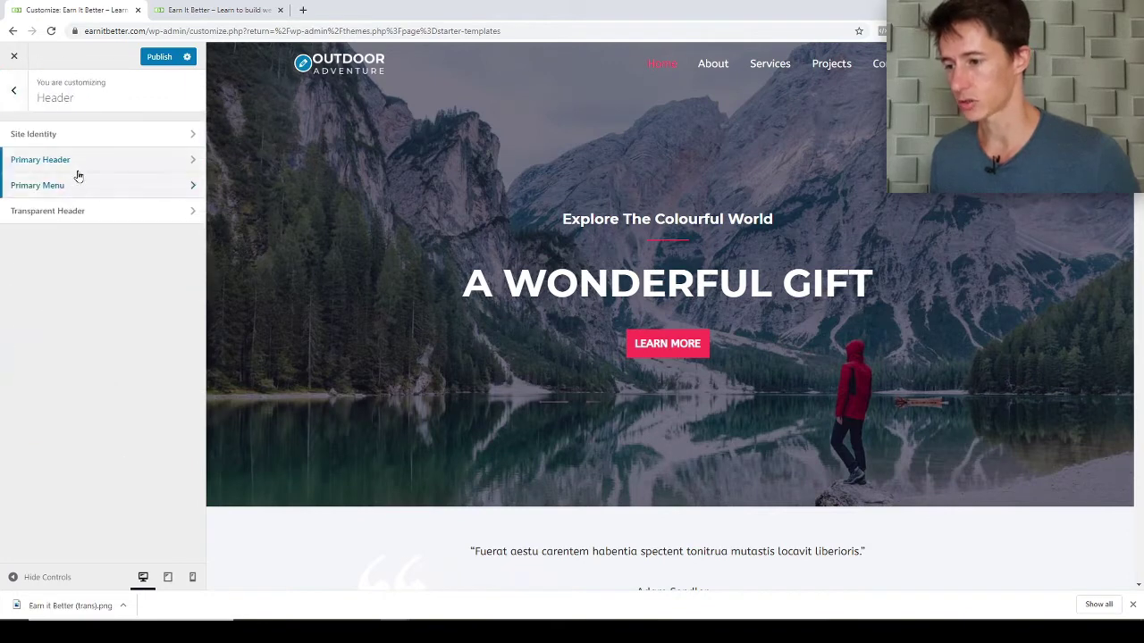
click(77, 168)
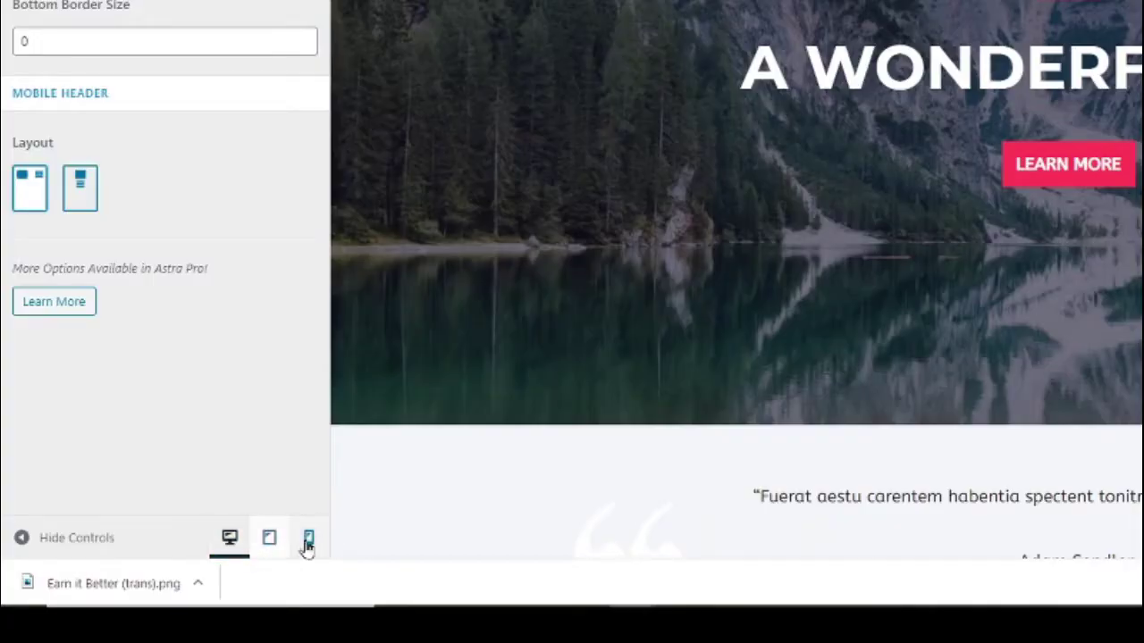
Switch the preview to mobile, test the header's menu button, and choose the mobile header layout with the centred logo above the menu.
click(309, 541)
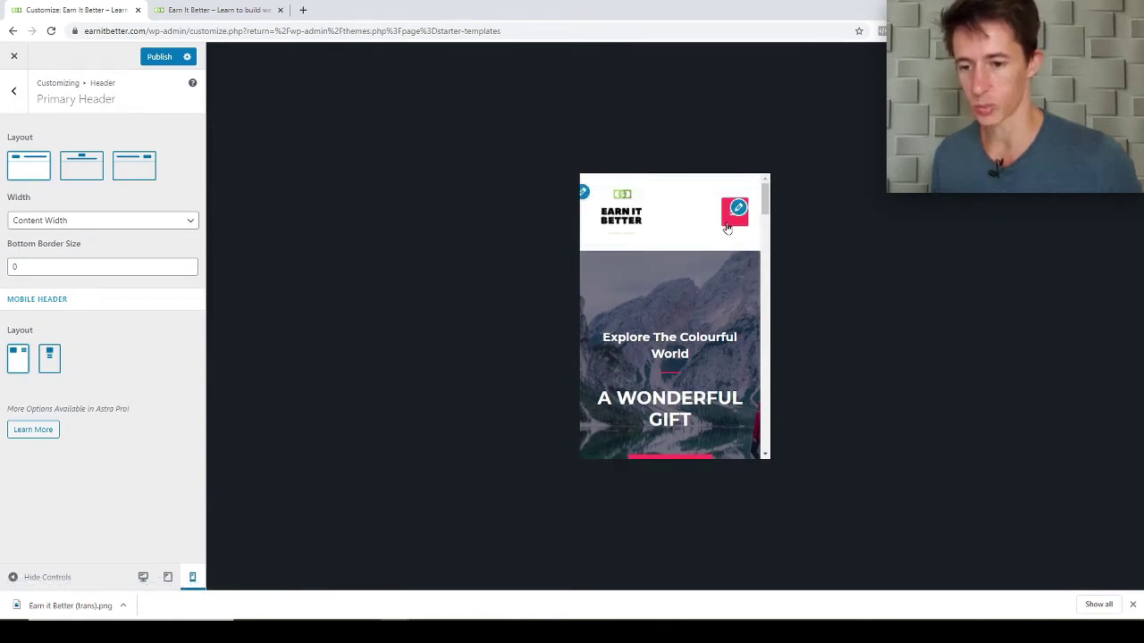
click(727, 227)
click(731, 219)
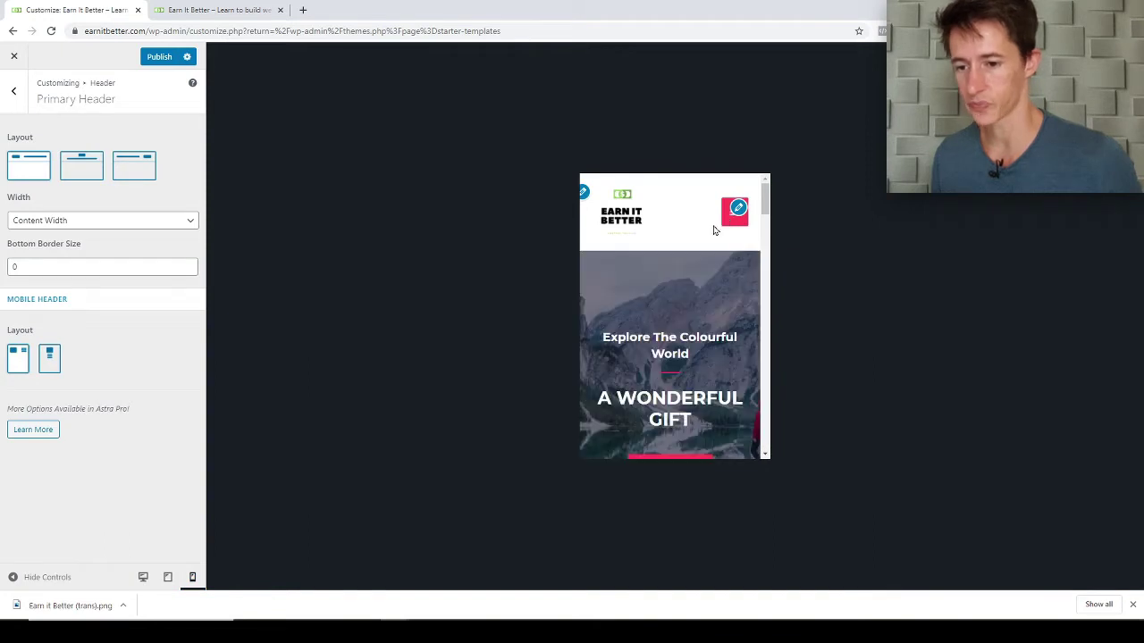
click(49, 358)
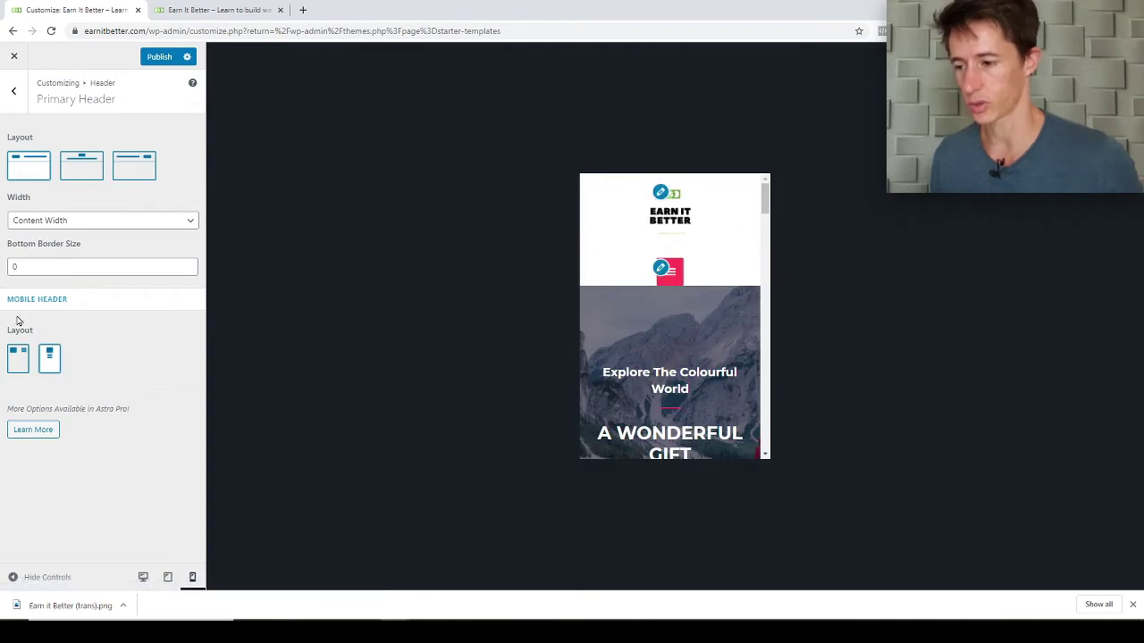
Choose the mobile header layout with the logo beside the menu button, preview it on tablet and desktop, and publish.
click(23, 359)
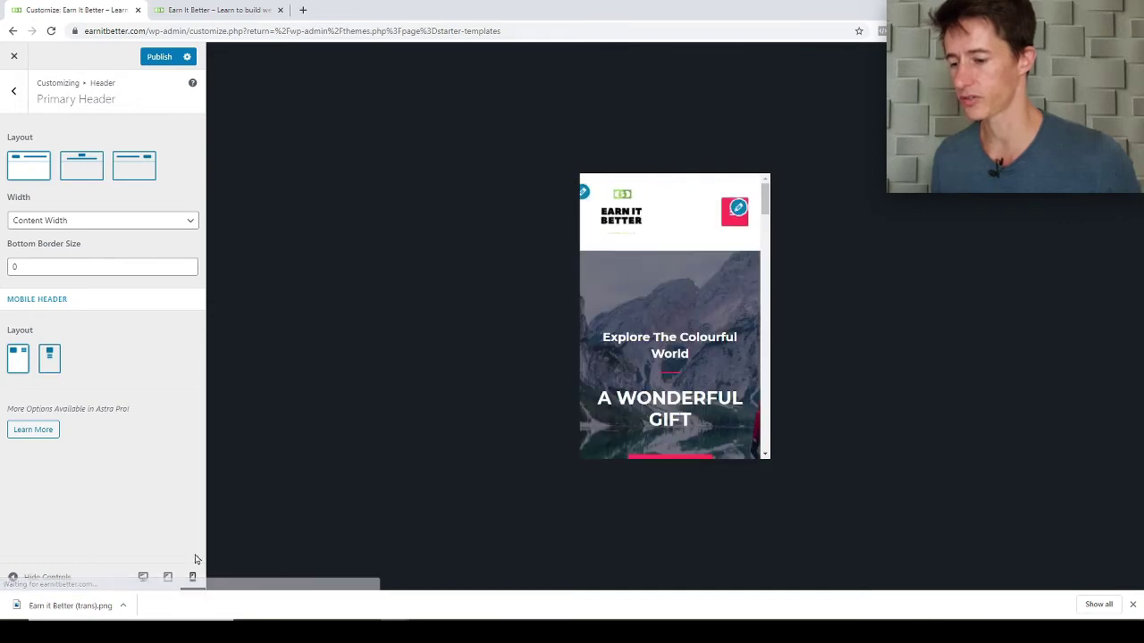
click(167, 578)
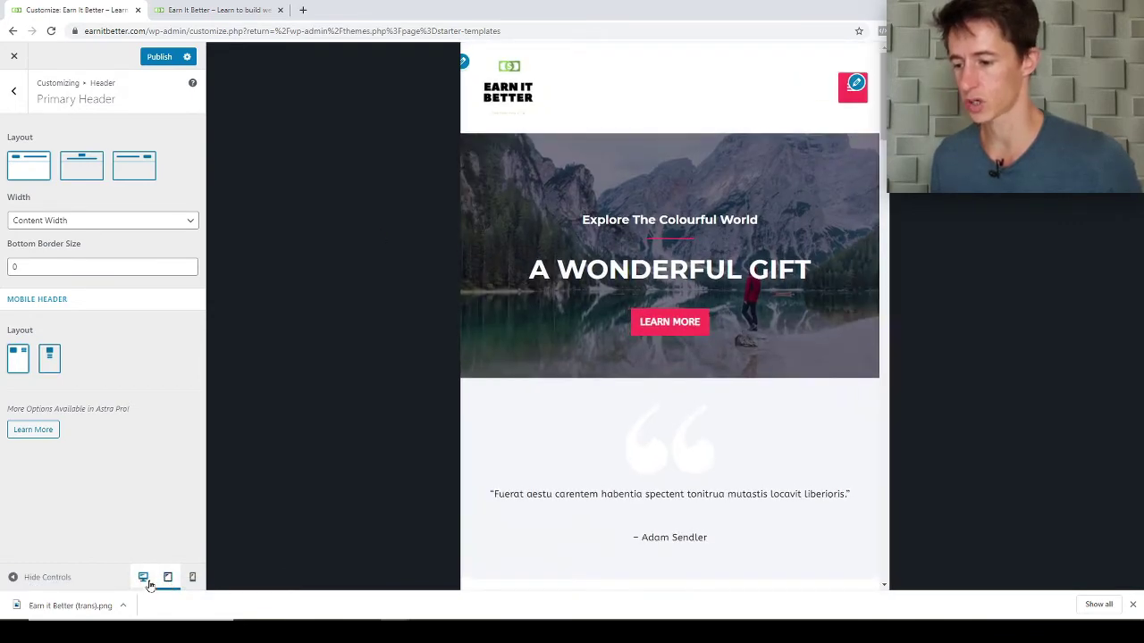
click(143, 578)
click(159, 57)
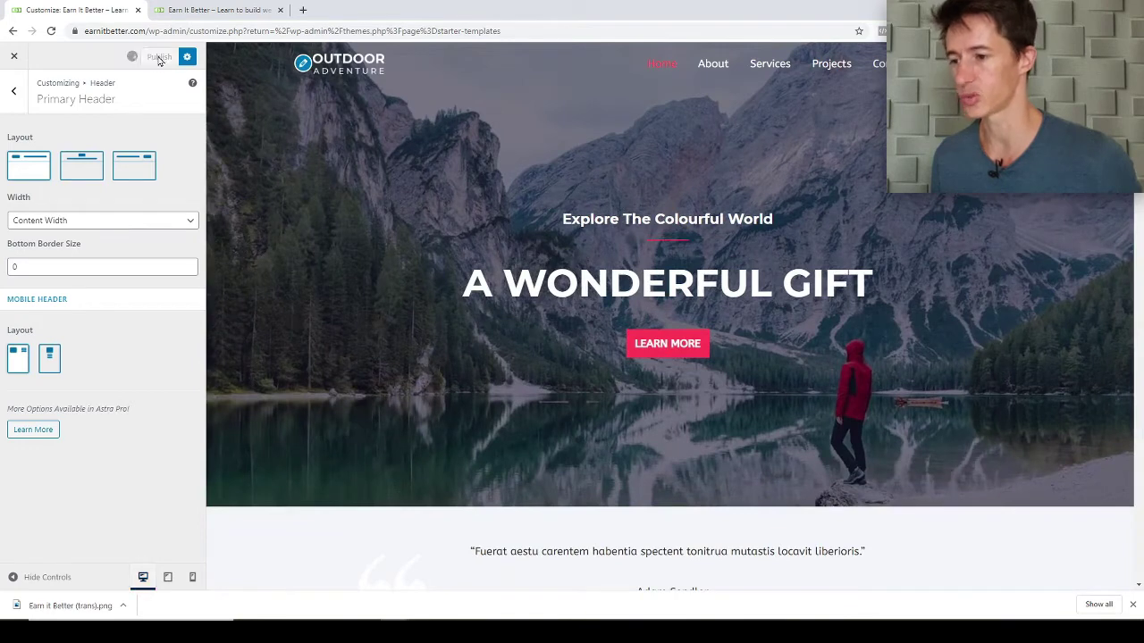
Open the header's Primary Menu settings, try disabling the menu, and enable it again.
click(16, 92)
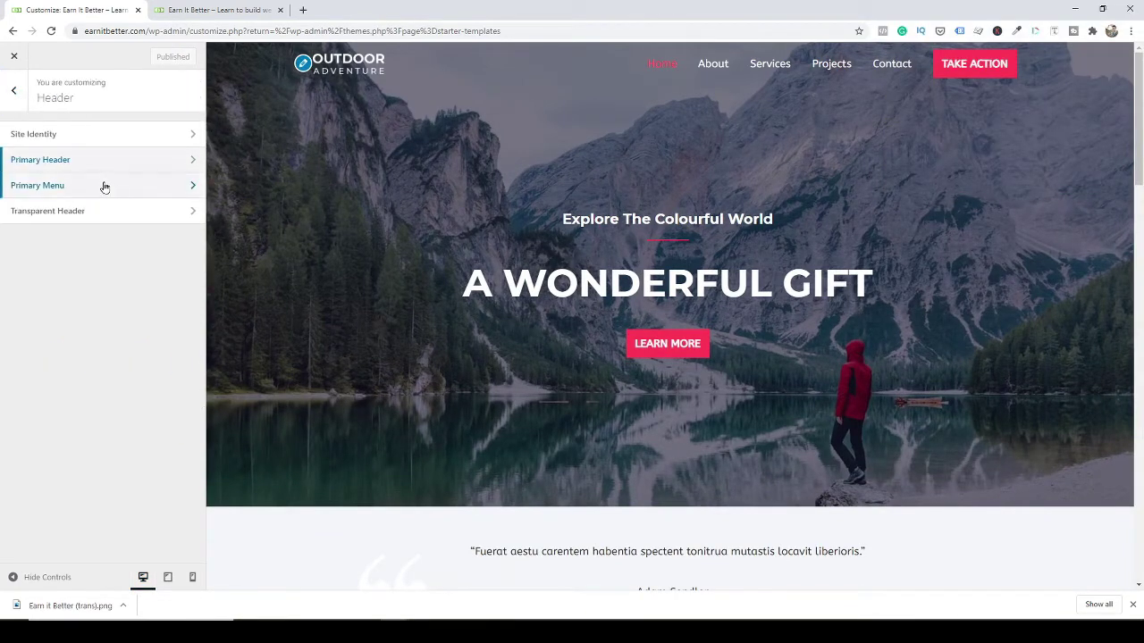
click(40, 186)
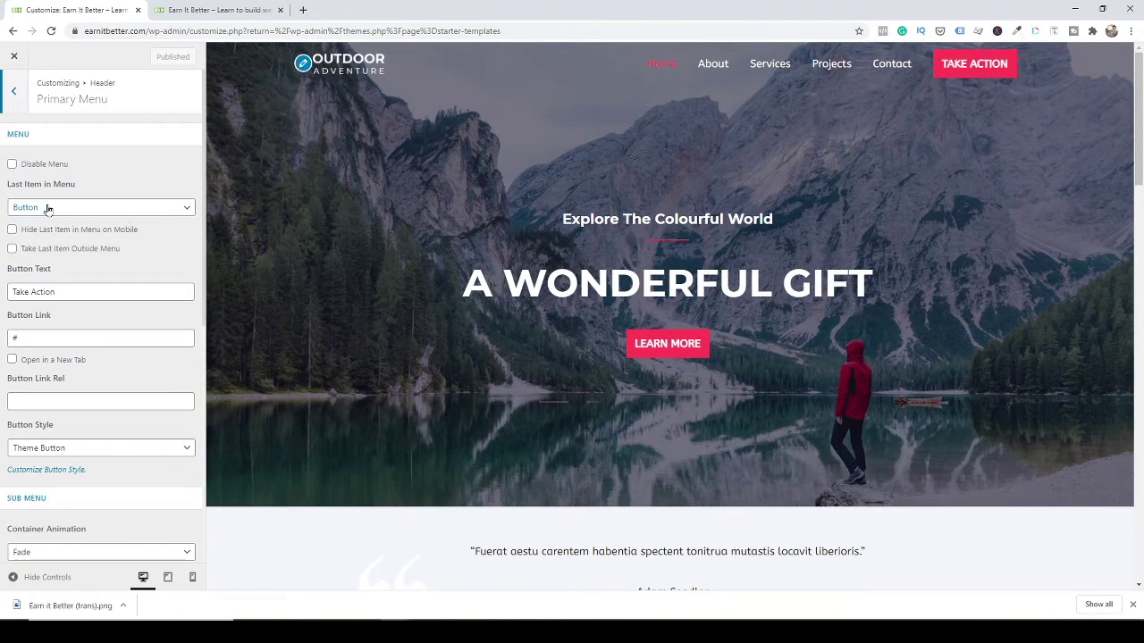
click(12, 165)
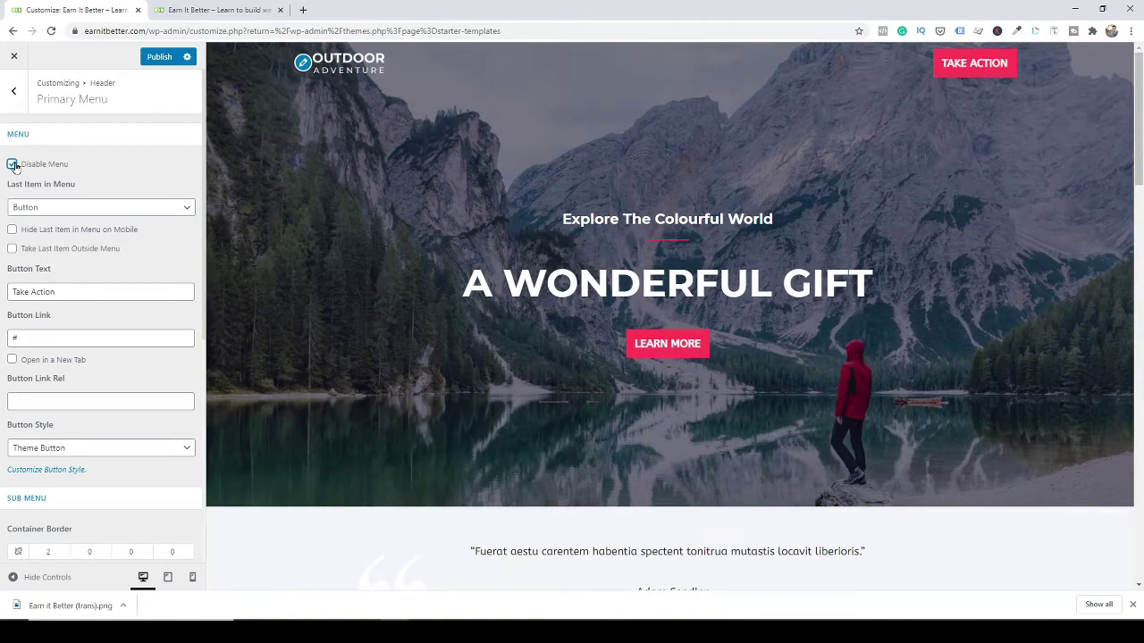
click(12, 165)
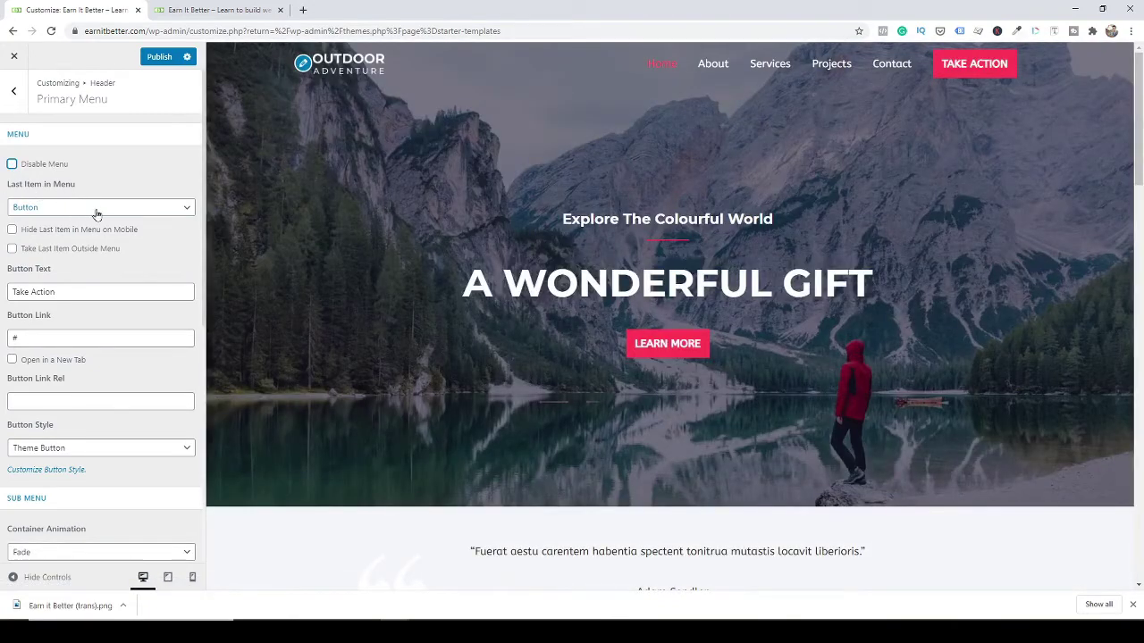
Keep Button as the last item in the menu, set its text to Start Your Website, and publish.
click(95, 211)
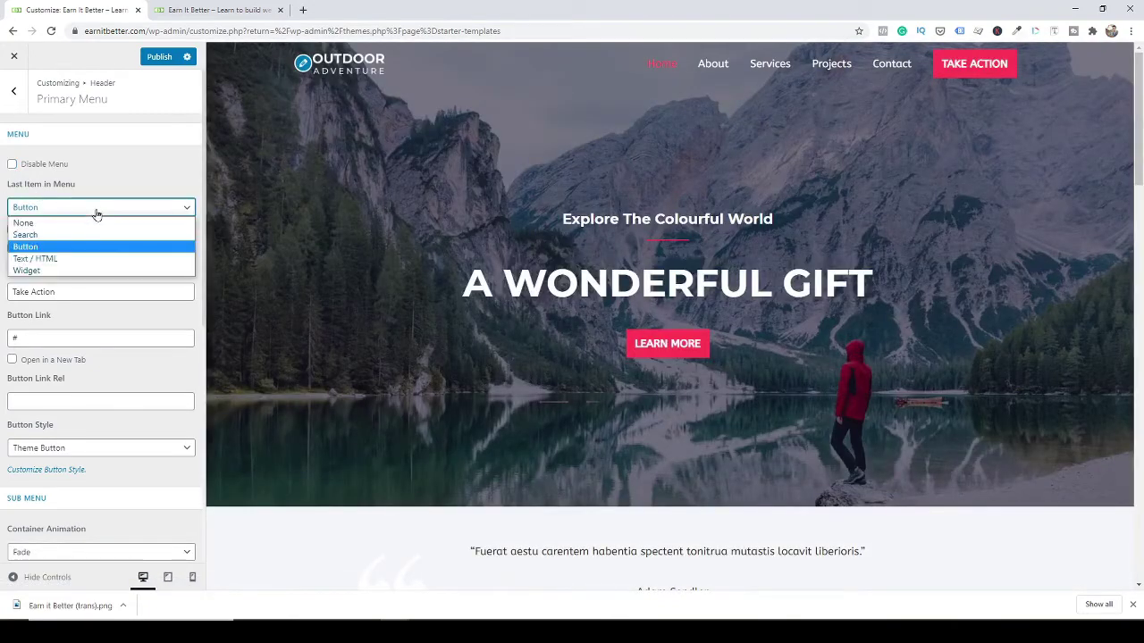
click(66, 247)
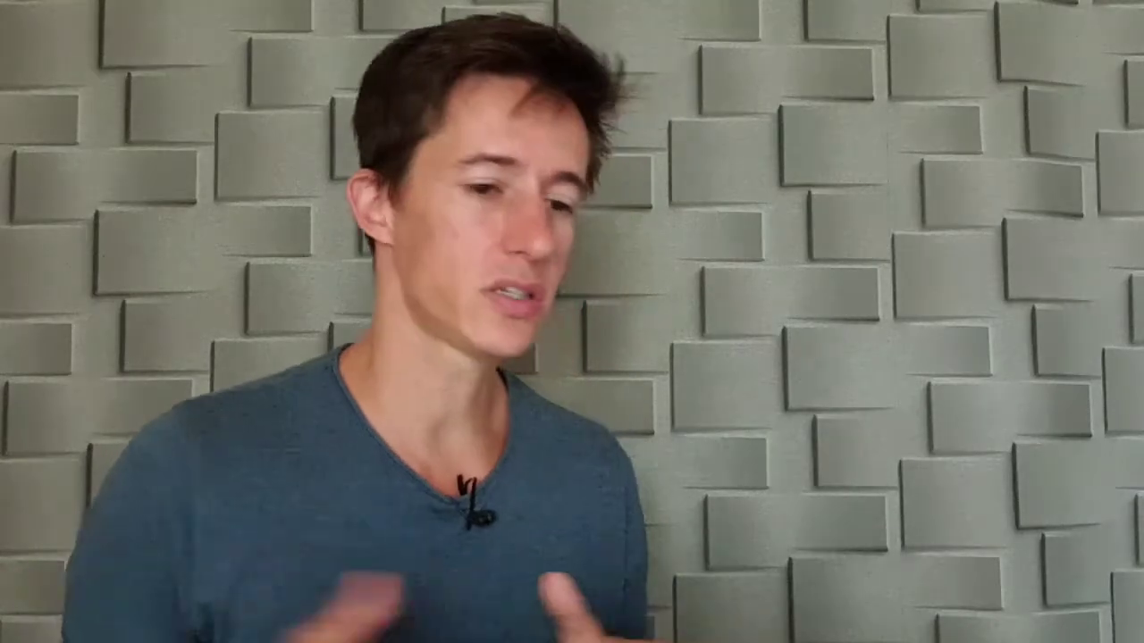
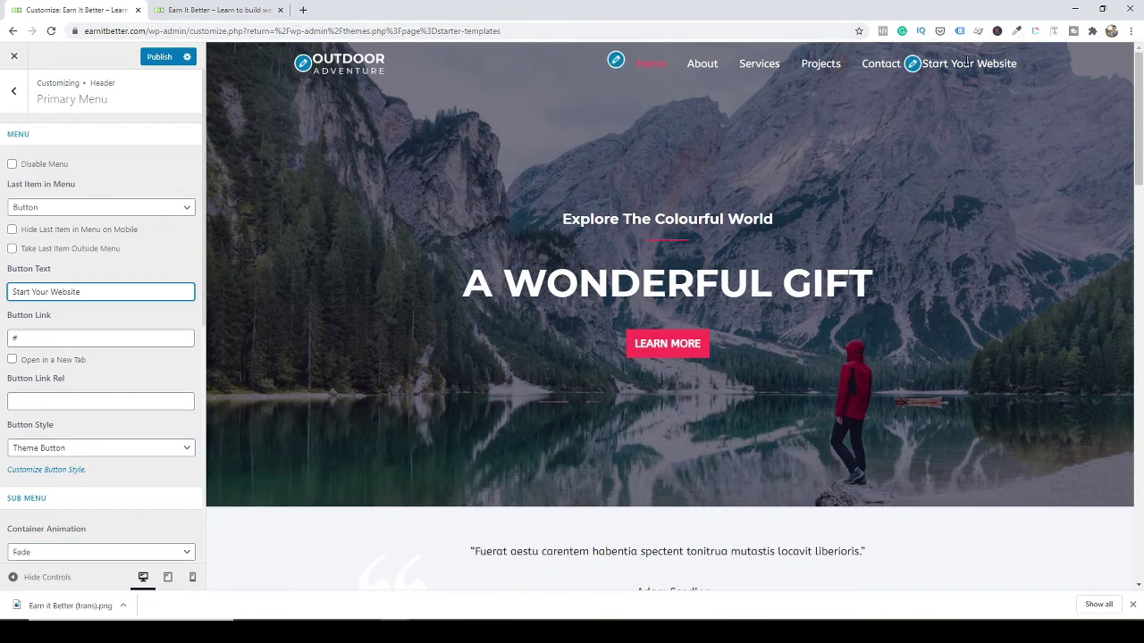
click(161, 57)
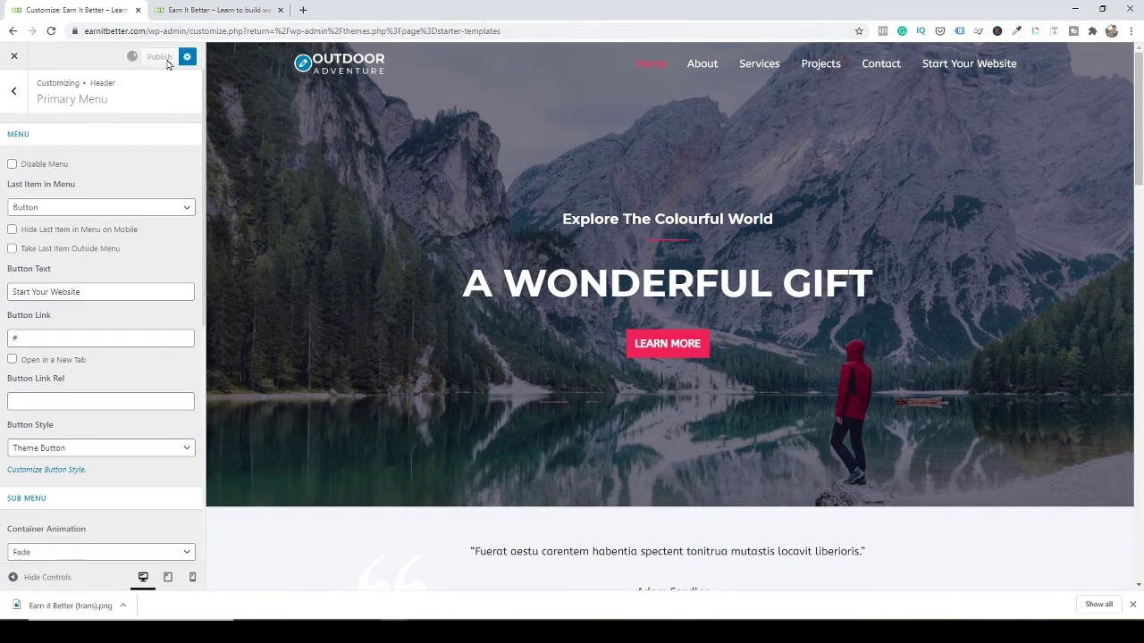
Reload the live homepage, compare its header button with the customizer preview, and return to the customizer.
click(213, 13)
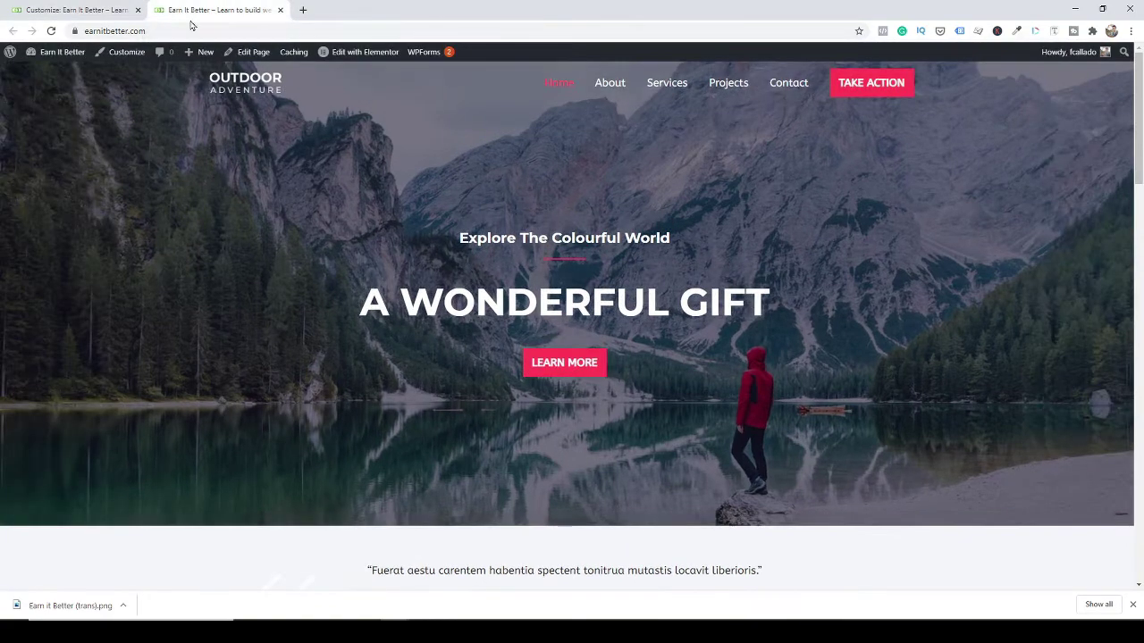
key(F5)
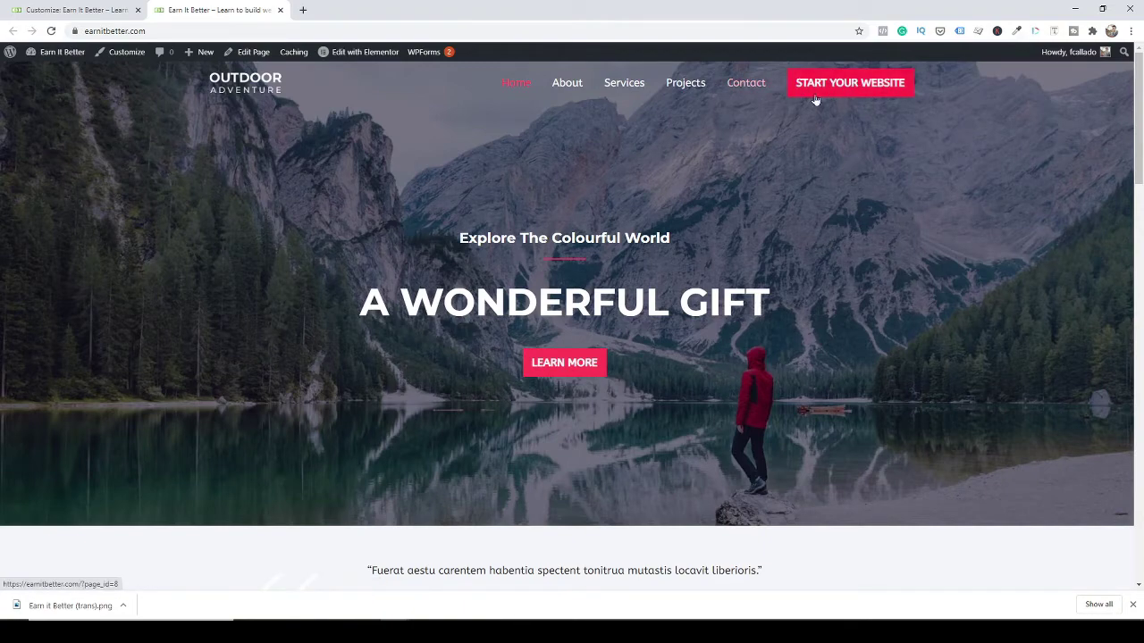
click(74, 12)
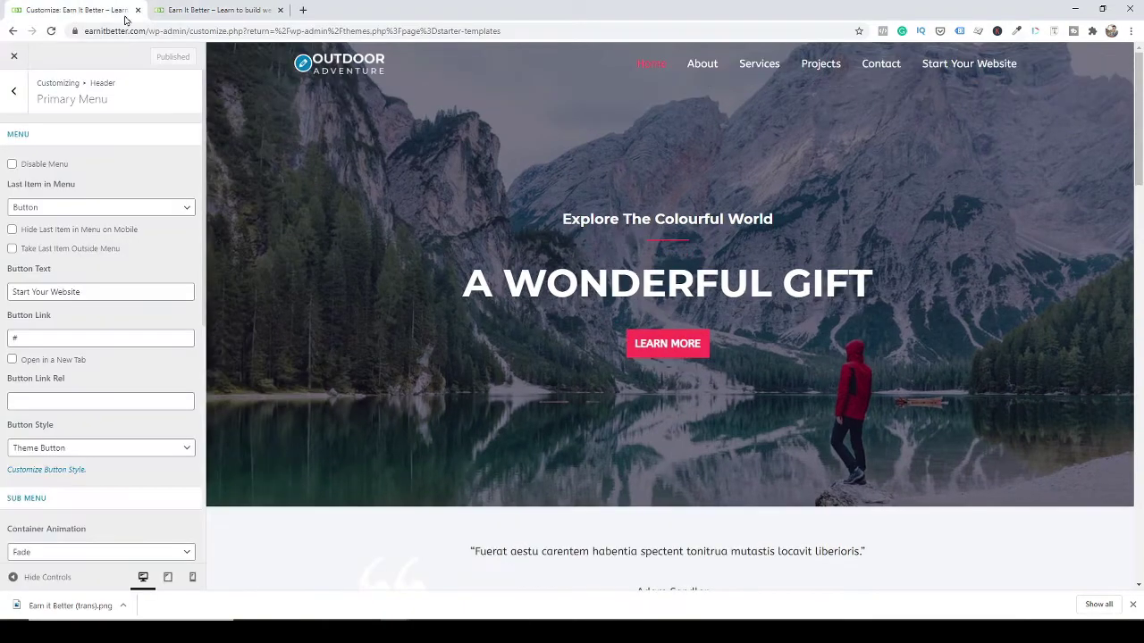
click(213, 9)
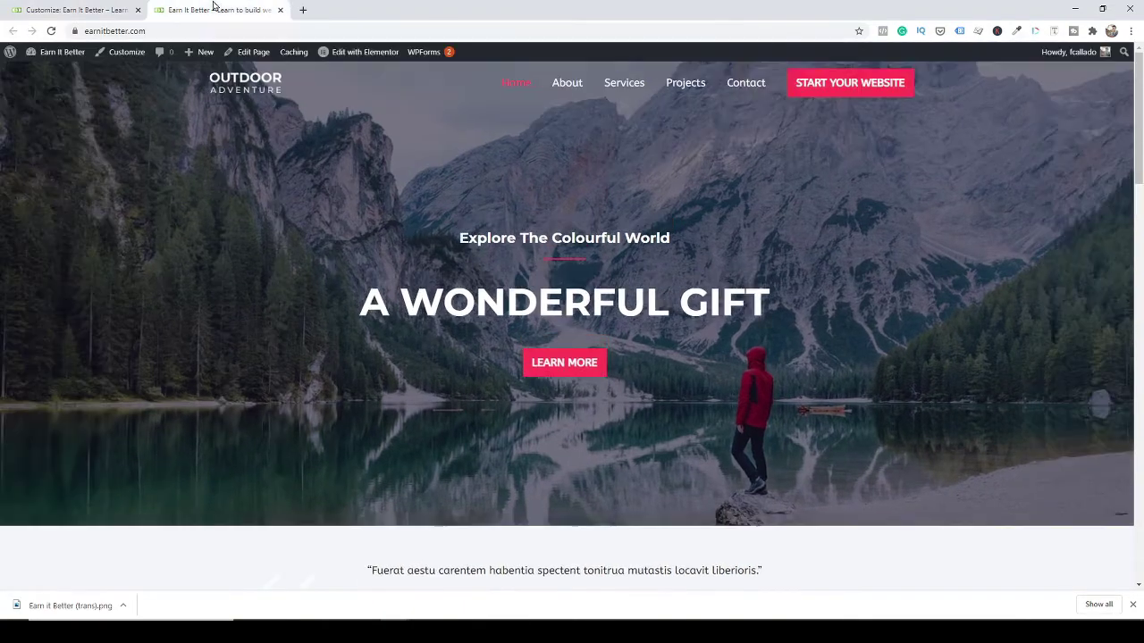
click(54, 10)
Open the WordPress dashboard in a new browser tab and place it between the customizer and live site tabs.
click(210, 11)
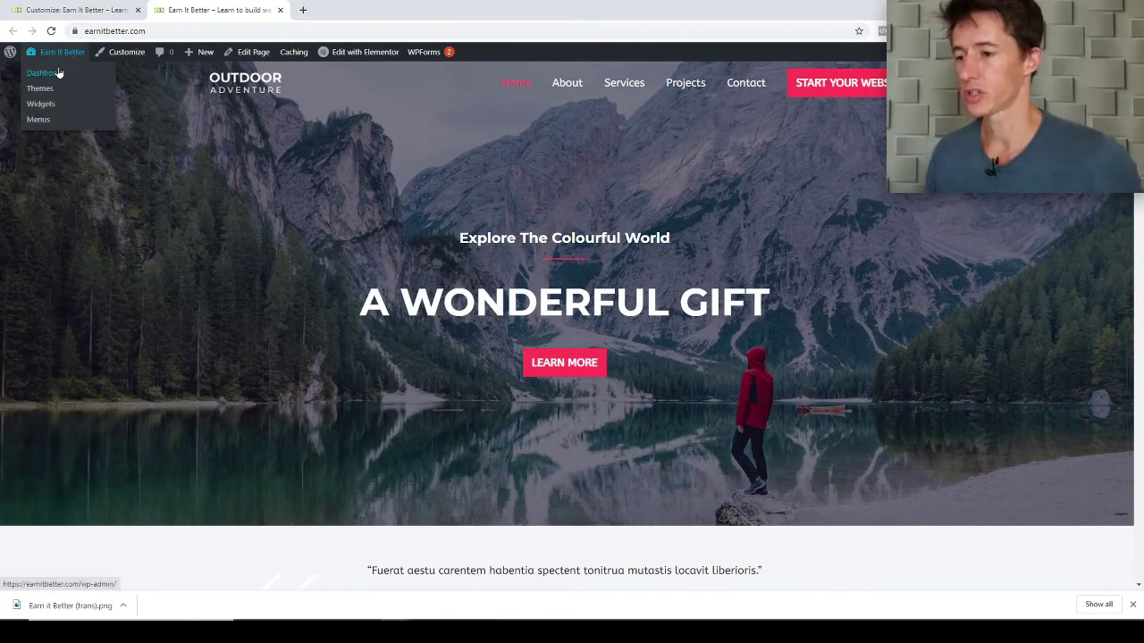
middle_click(54, 73)
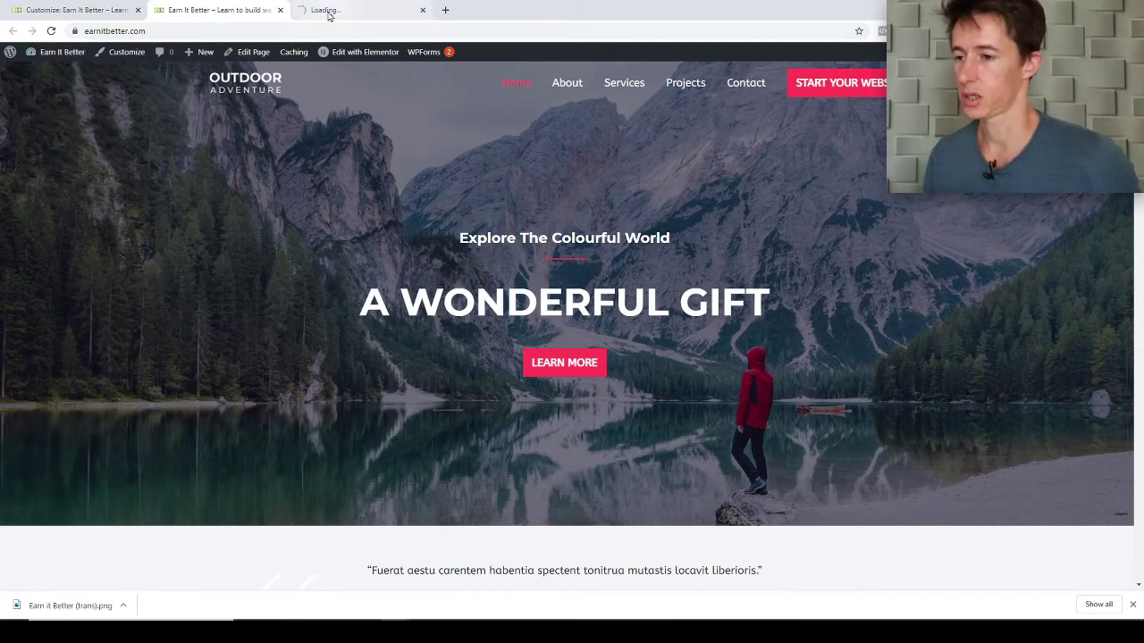
click(327, 11)
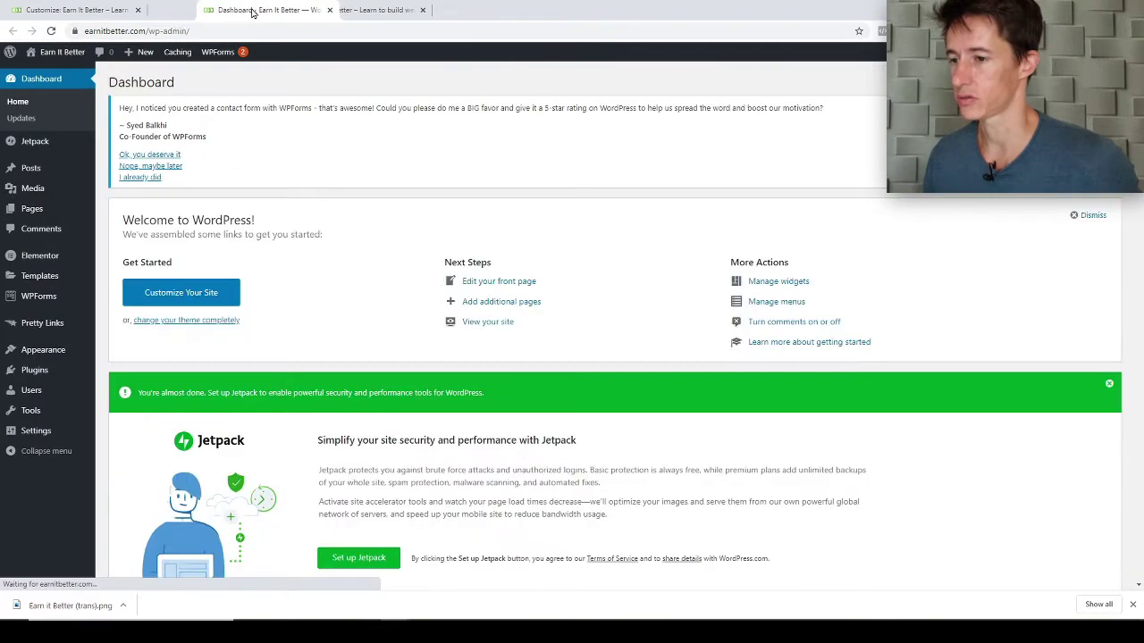
drag(327, 10, 204, 11)
Look through the dashboard's site link and the three open tabs, and return to the customizer.
mouse_move(58, 58)
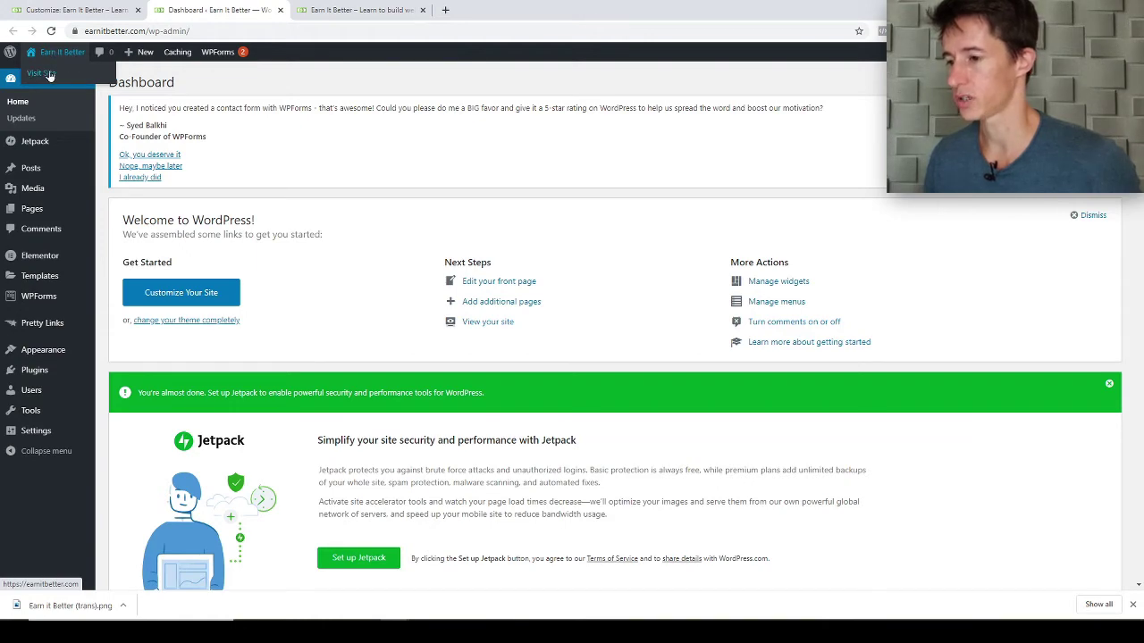
click(49, 76)
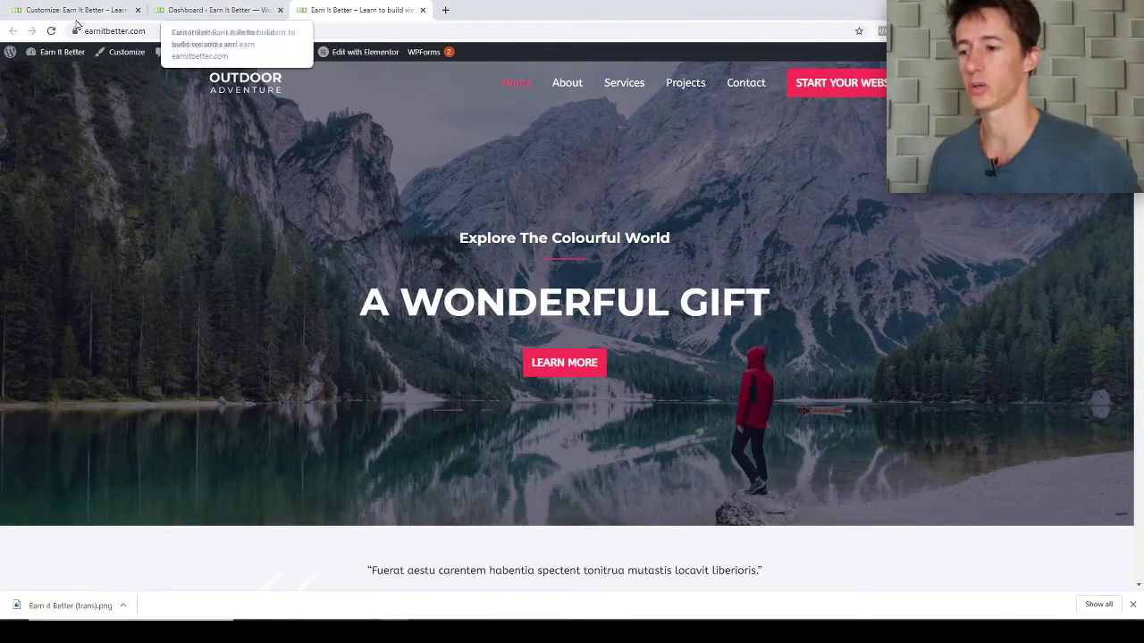
click(76, 10)
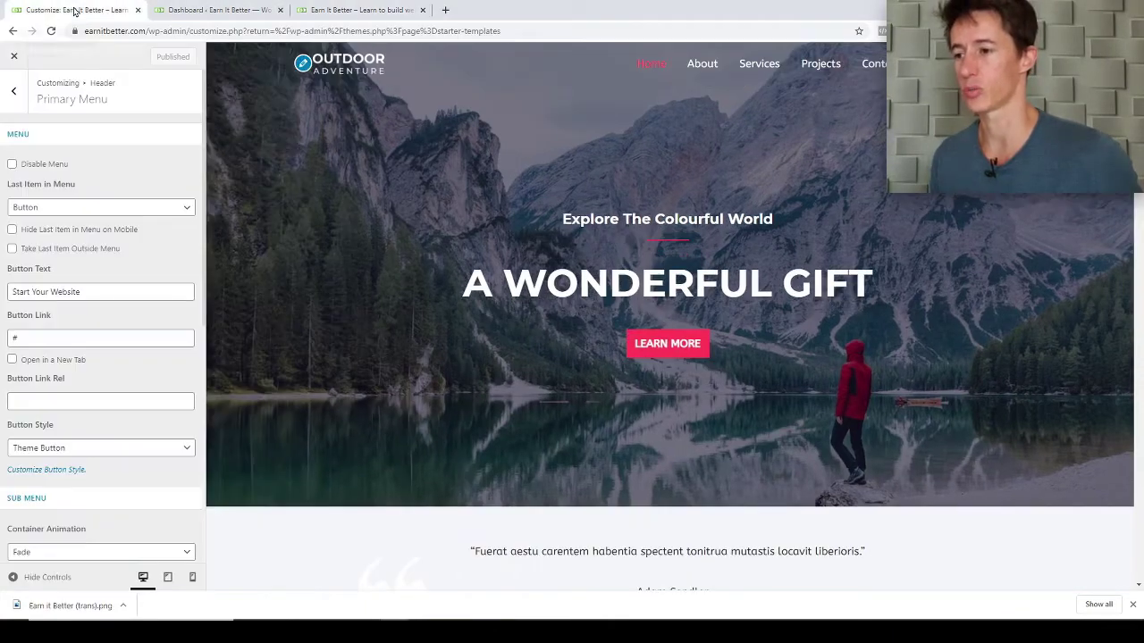
click(191, 14)
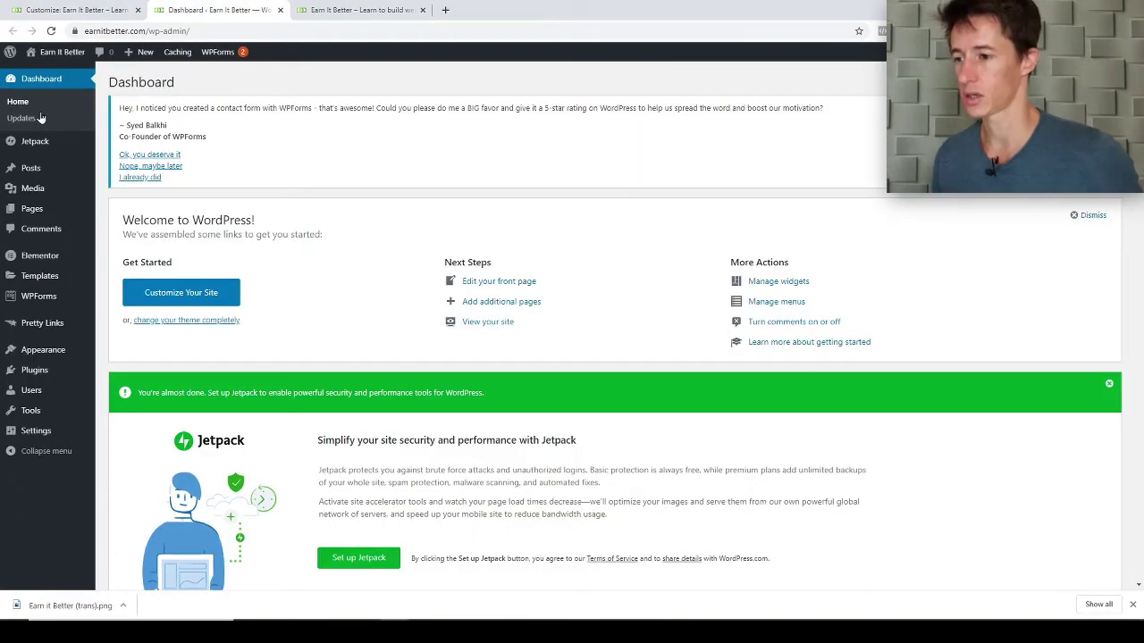
click(357, 11)
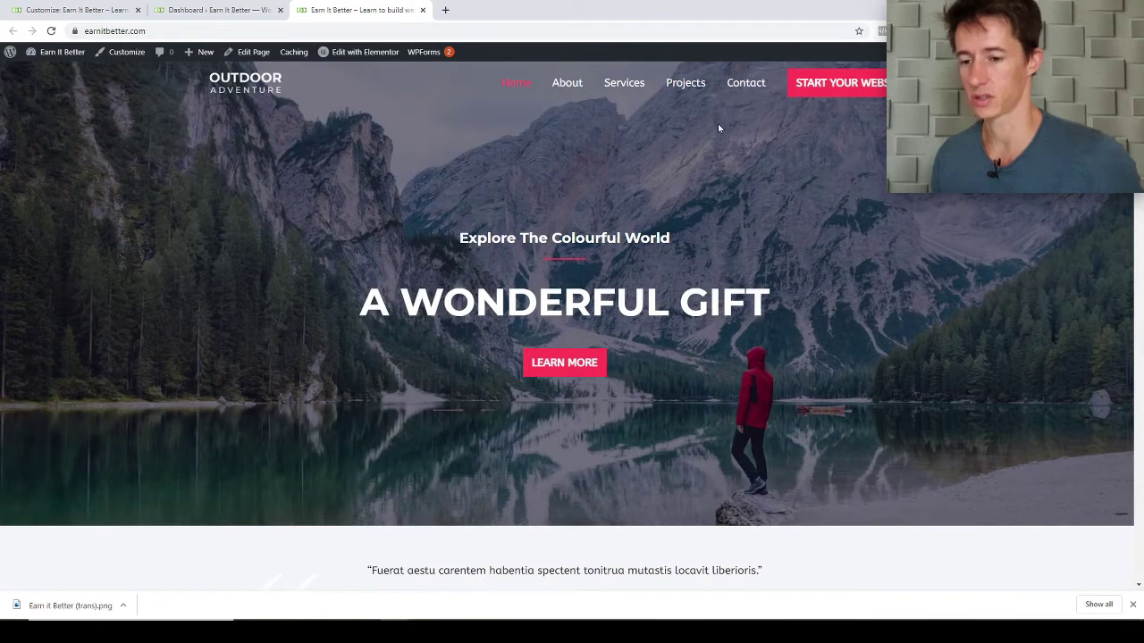
click(77, 11)
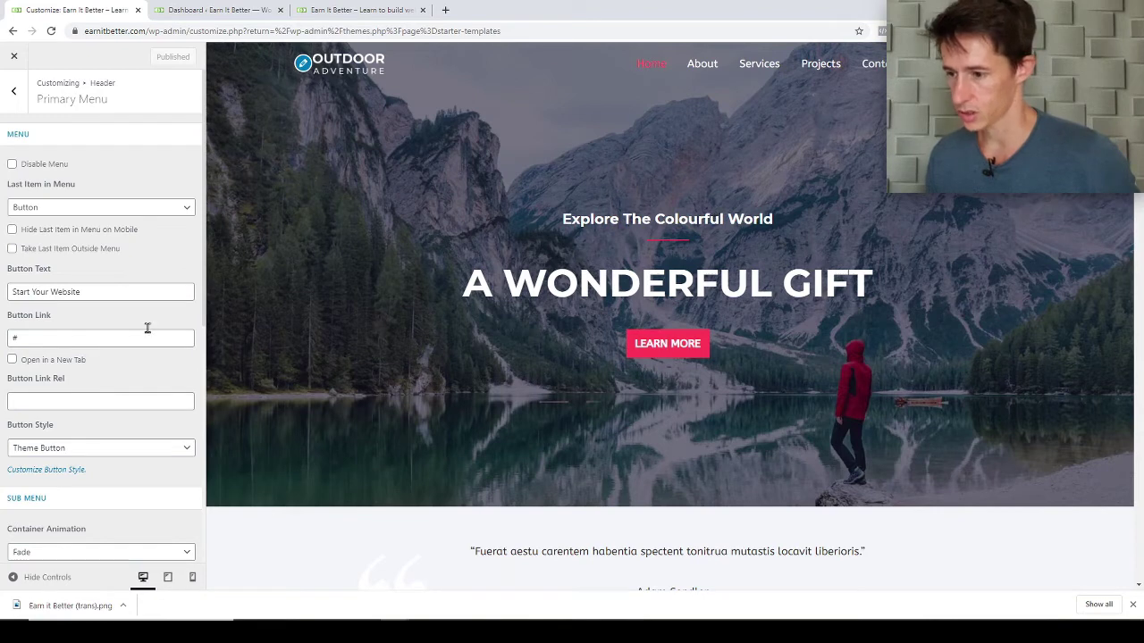
Try a createandearn.com address as the menu button's link, and replace it with bluehost.com.
scroll(147, 328, down, 2)
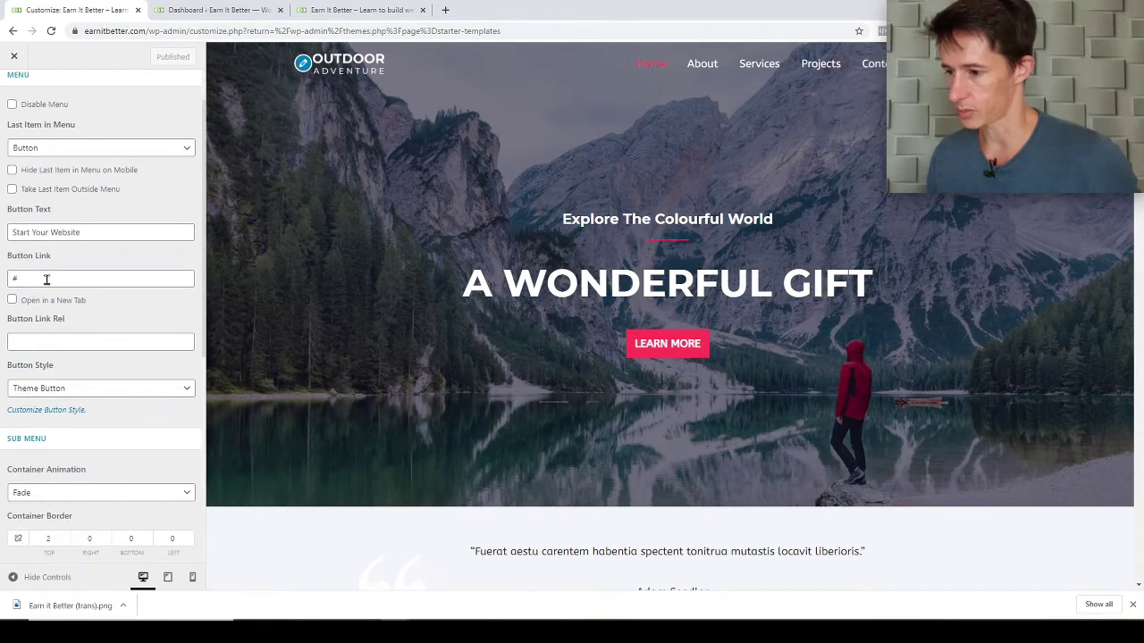
click(68, 278)
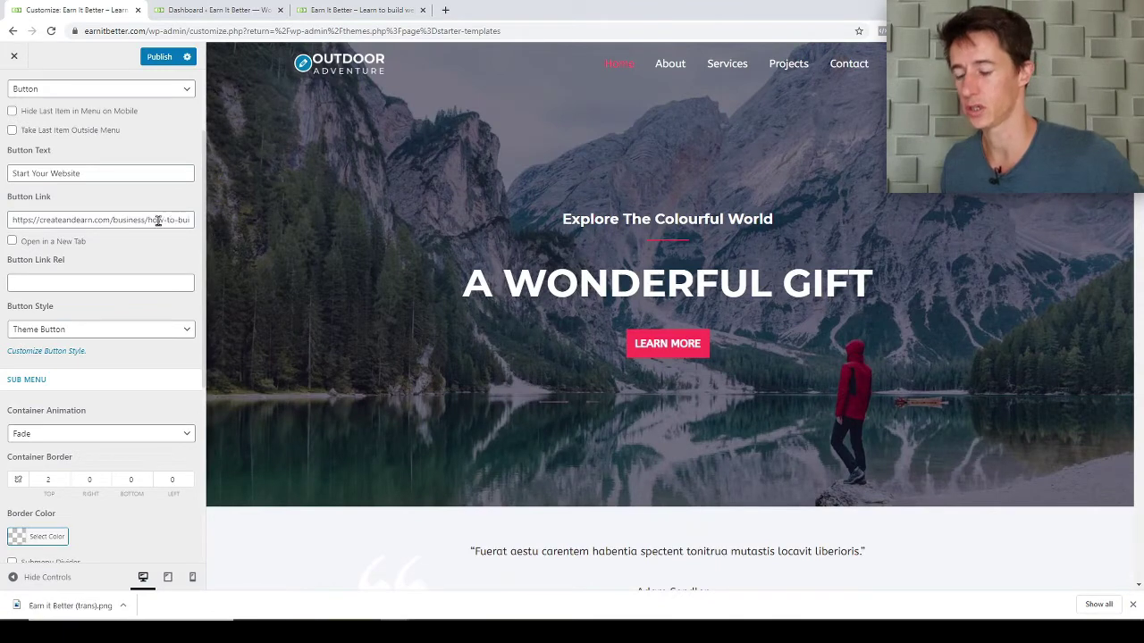
triple_click(55, 220)
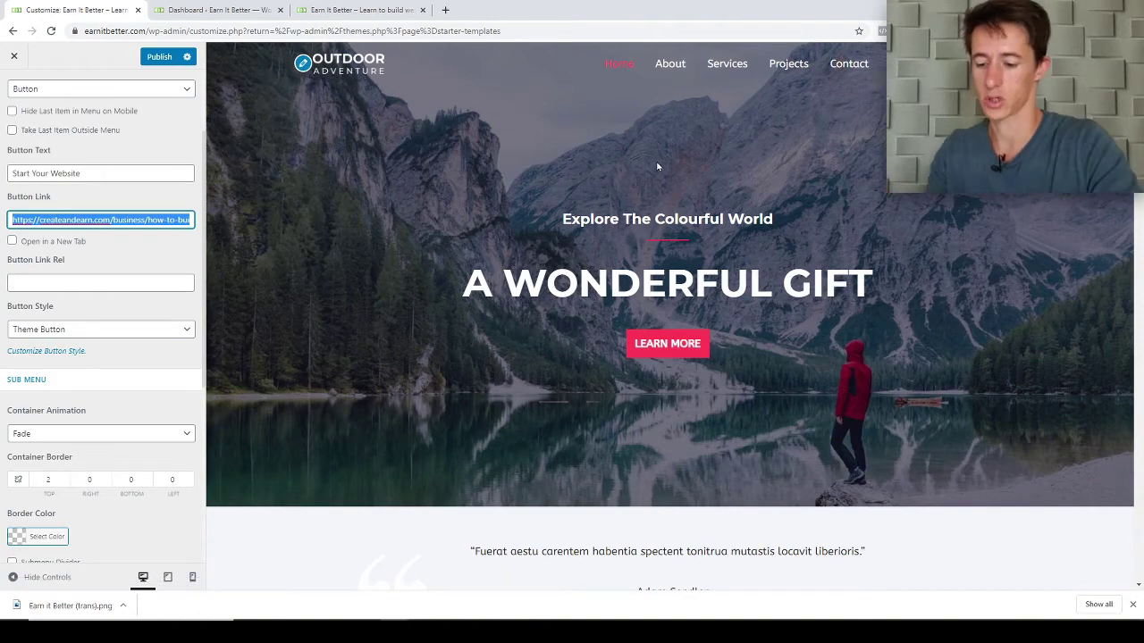
text(bluehost.com)
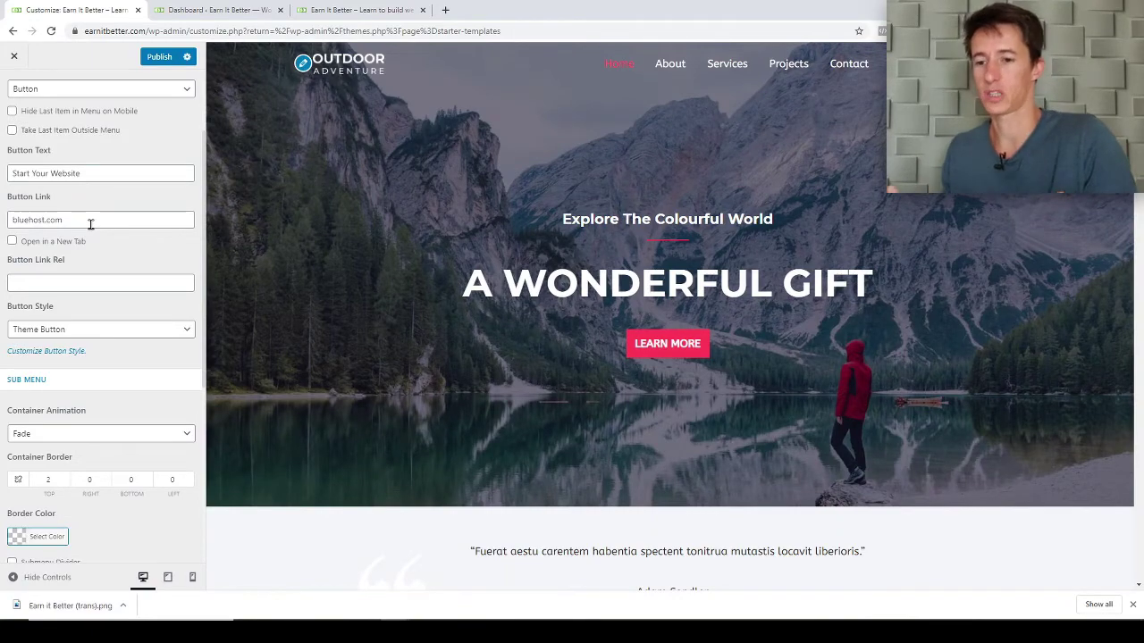
scroll(927, 404, down, 2)
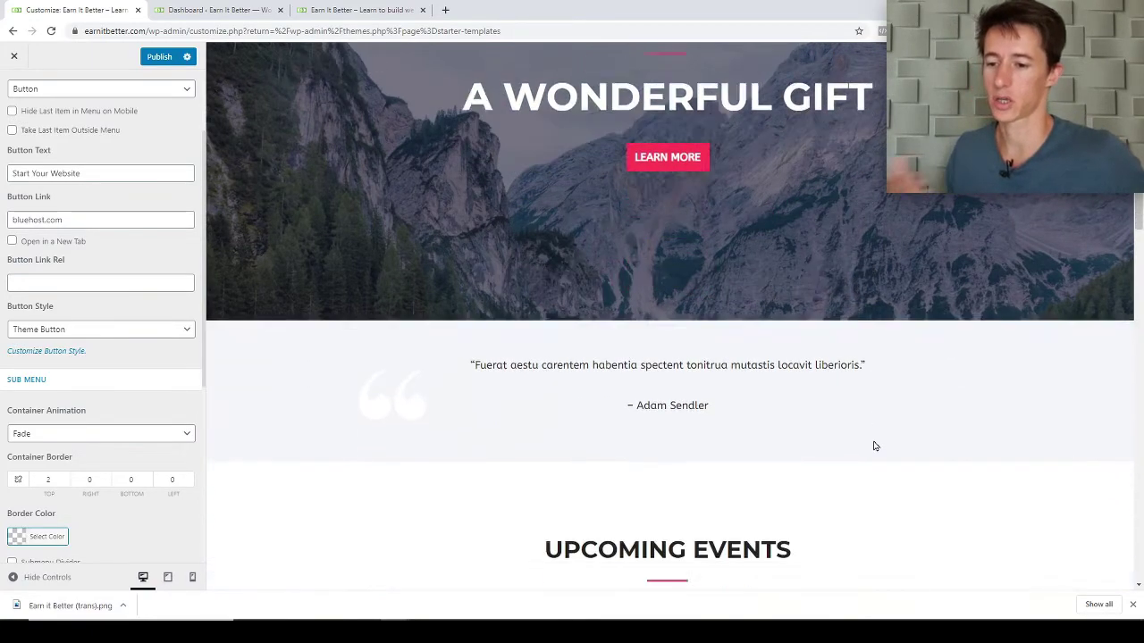
scroll(875, 446, down, 2)
scroll(745, 461, up, 3)
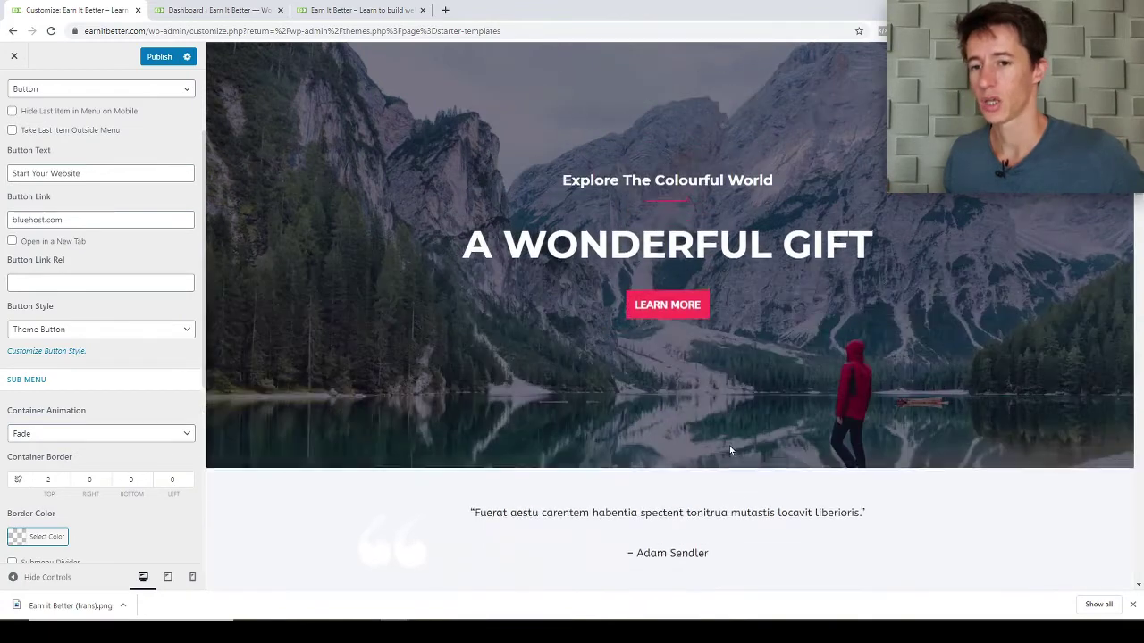
scroll(724, 445, up, 1)
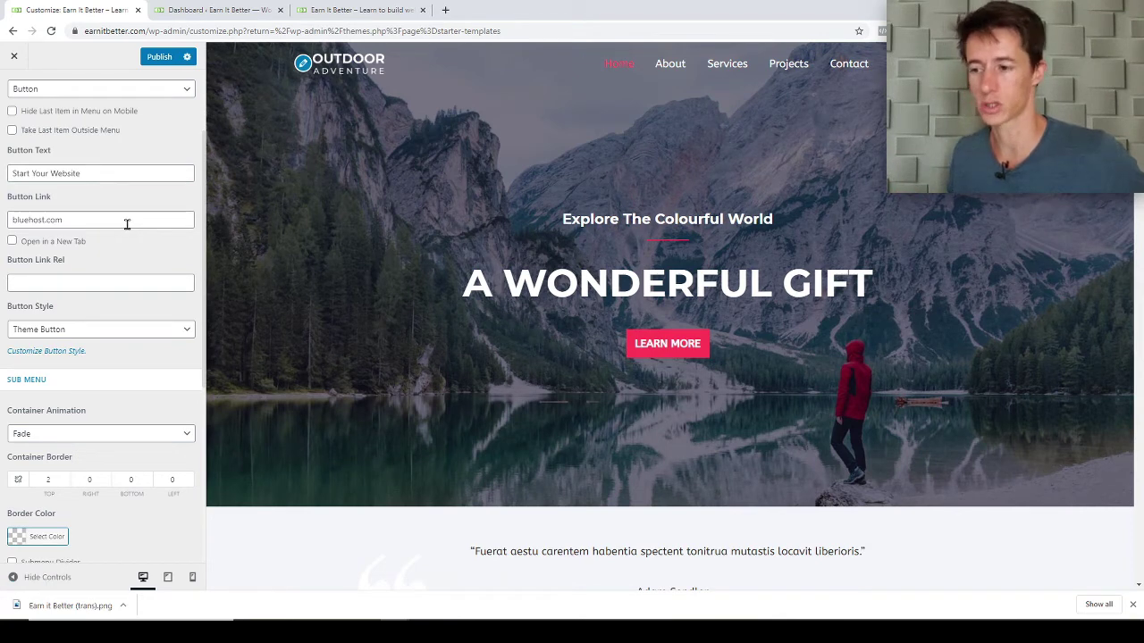
Review the menu button's style options, keep Theme Button, and look over the sub menu and mobile menu settings.
scroll(119, 156, down, 2)
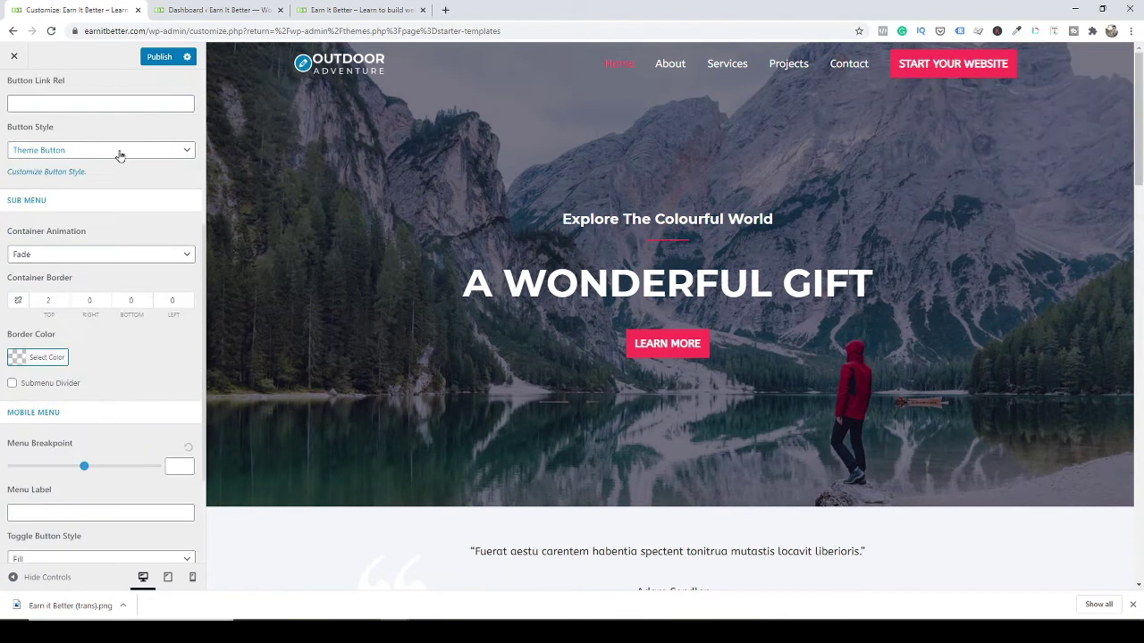
click(120, 155)
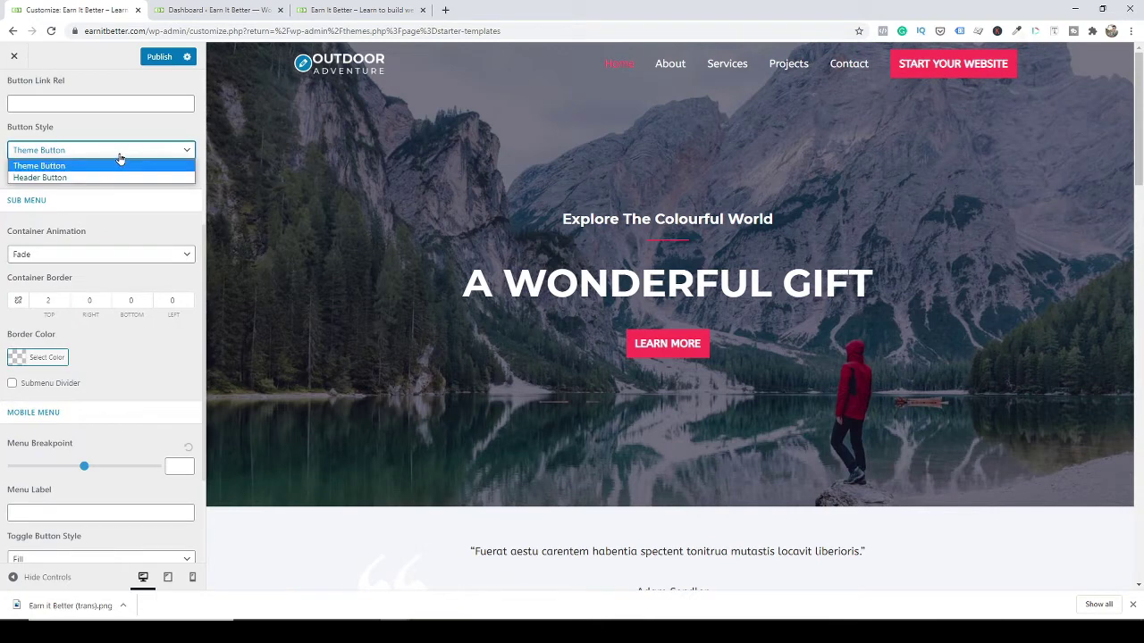
click(119, 154)
click(75, 131)
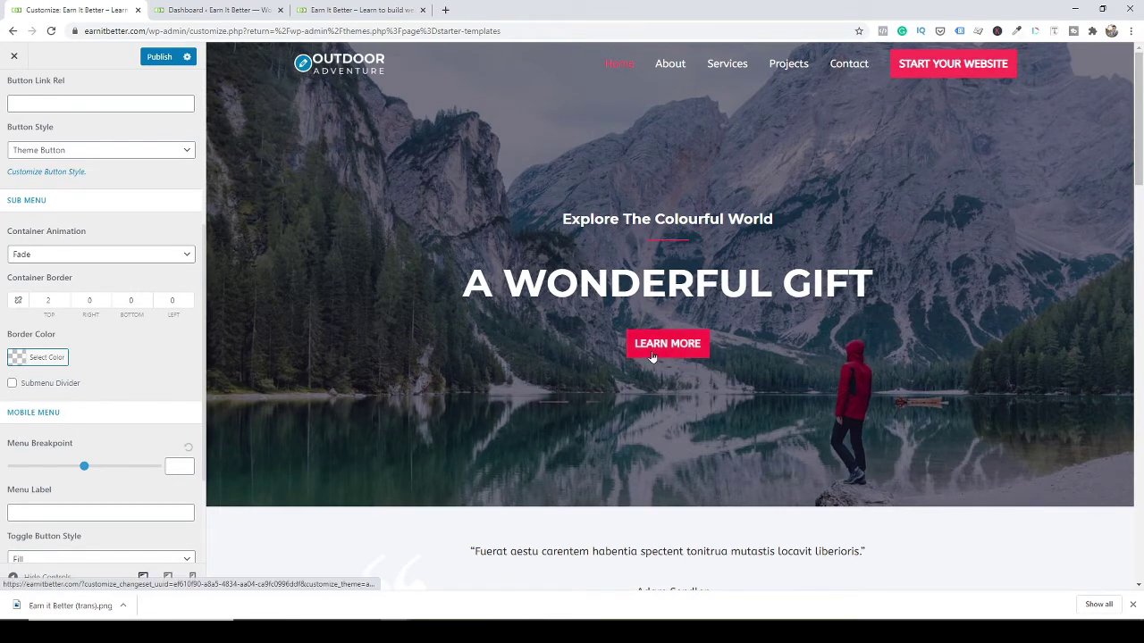
scroll(739, 305, down, 3)
scroll(739, 305, up, 3)
scroll(89, 286, down, 3)
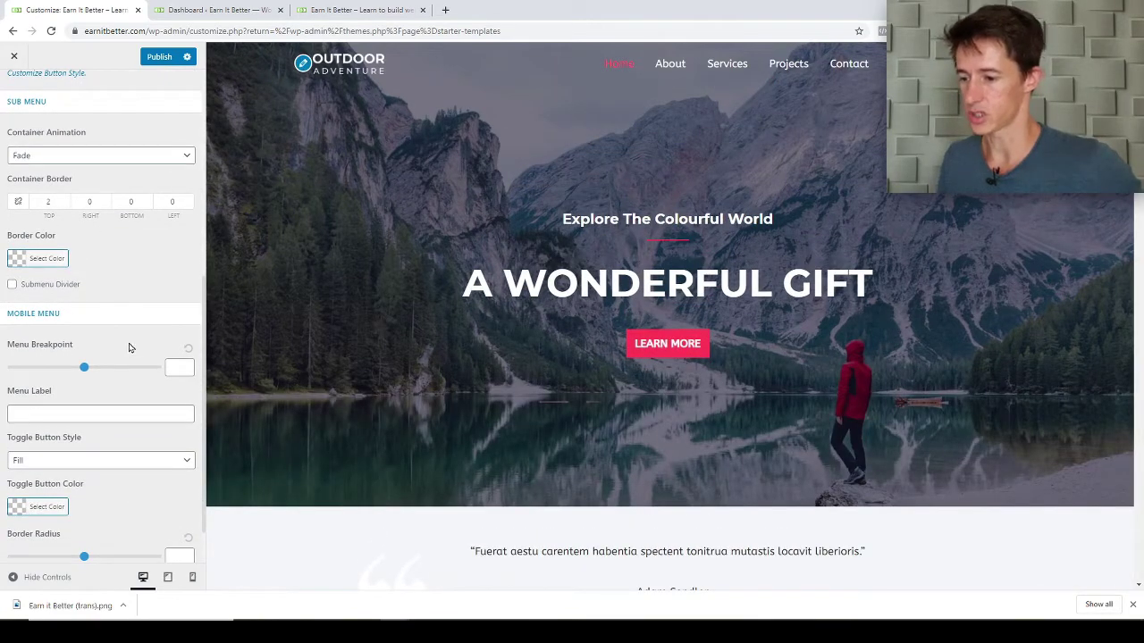
Look over the primary menu's mobile menu, button and sub menu settings, and check the Container Animation options while keeping Fade.
scroll(125, 348, down, 2)
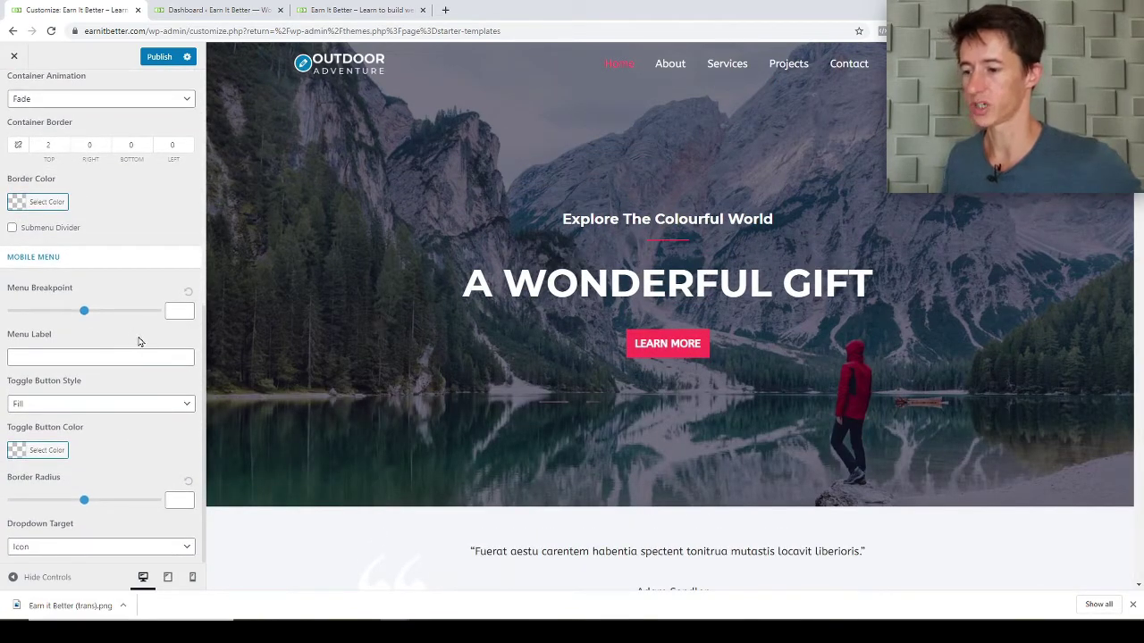
scroll(143, 340, up, 3)
scroll(152, 344, down, 3)
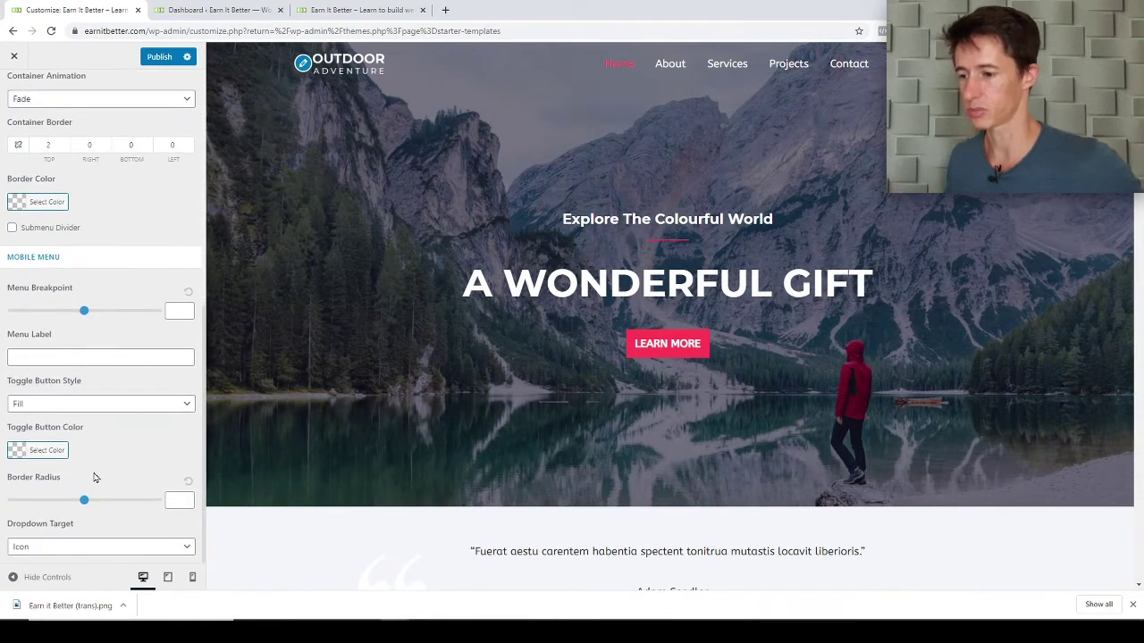
scroll(124, 449, up, 1)
scroll(124, 449, up, 10)
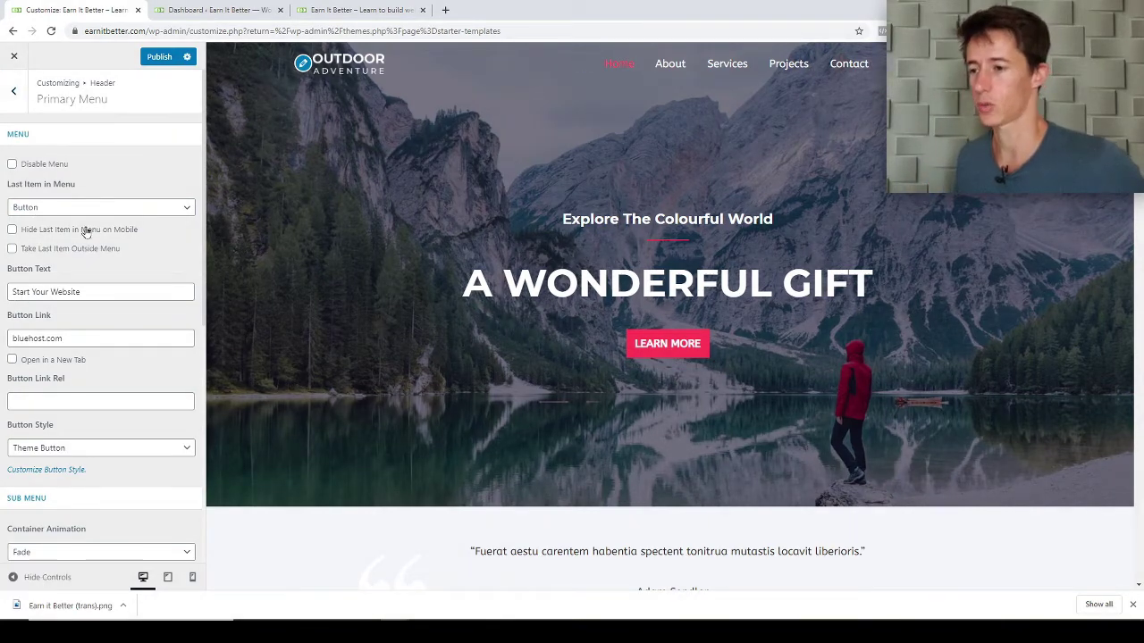
scroll(113, 352, down, 3)
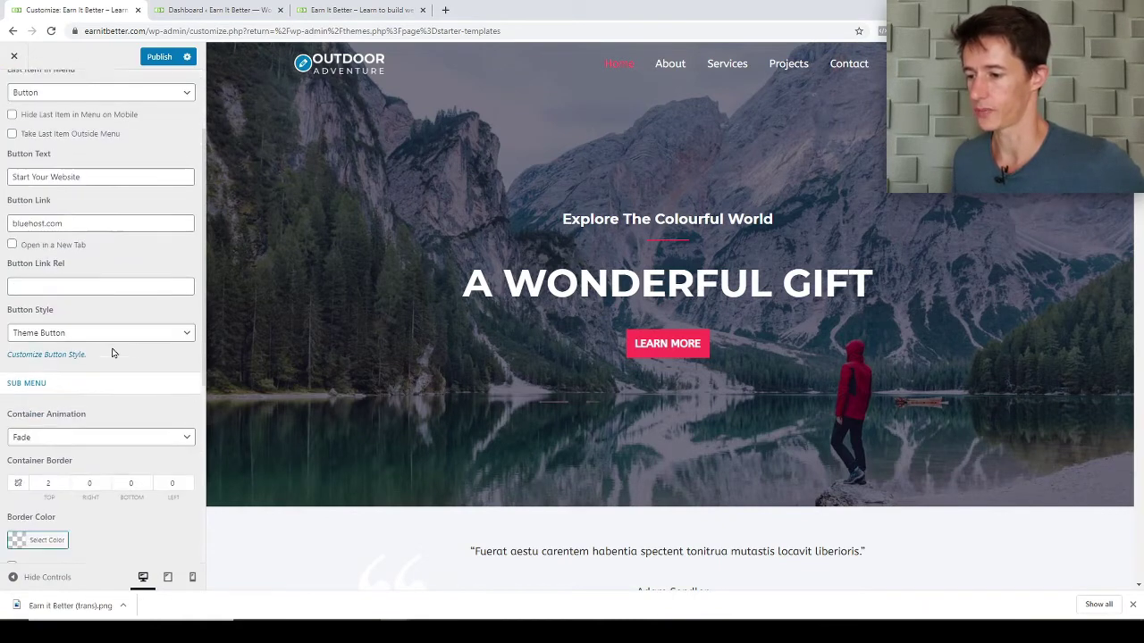
scroll(80, 344, down, 1)
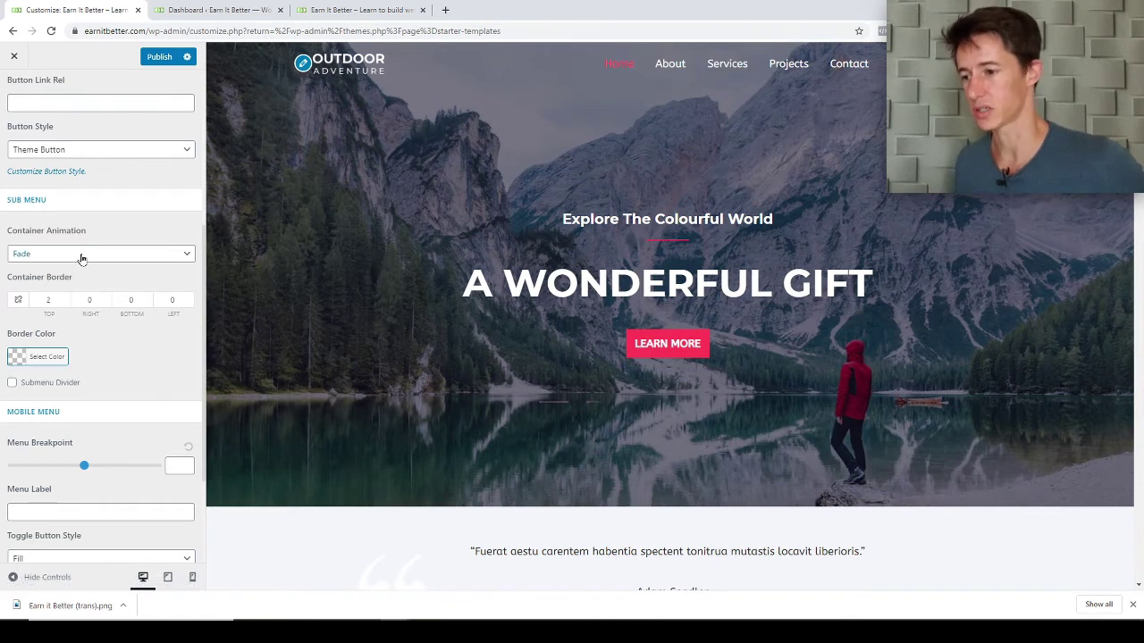
click(48, 256)
click(48, 256)
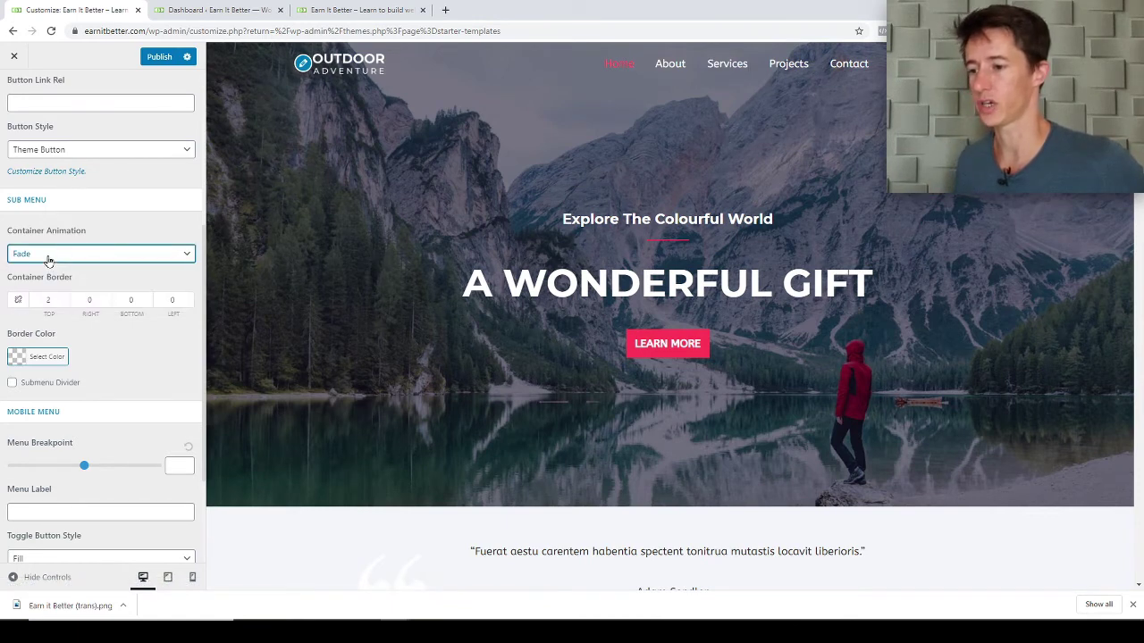
click(125, 375)
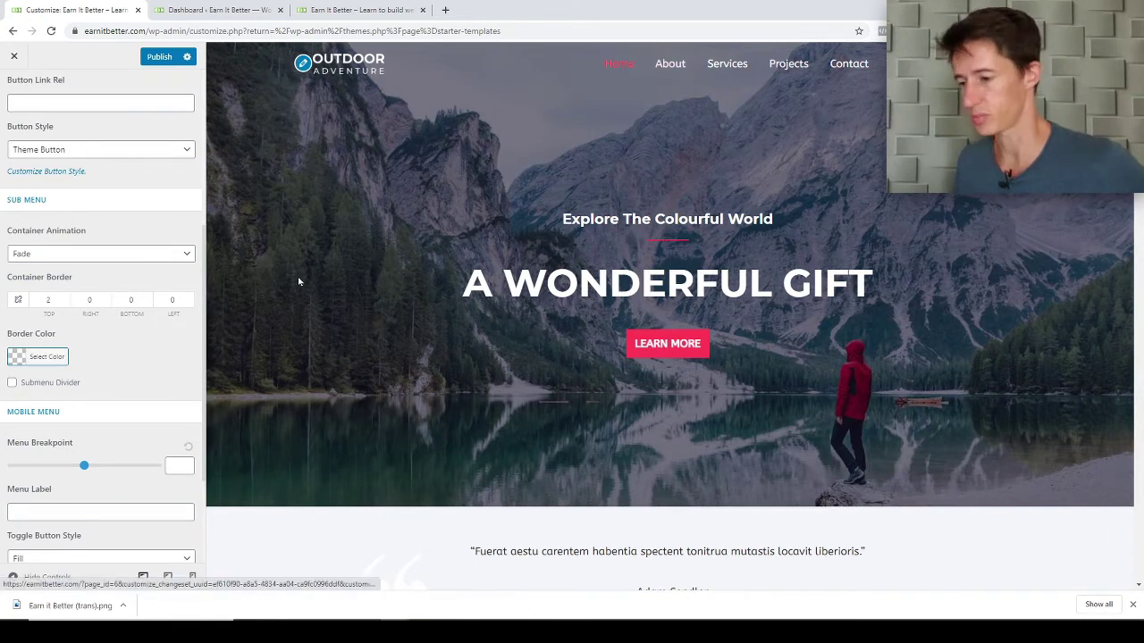
scroll(138, 344, down, 2)
scroll(143, 347, up, 2)
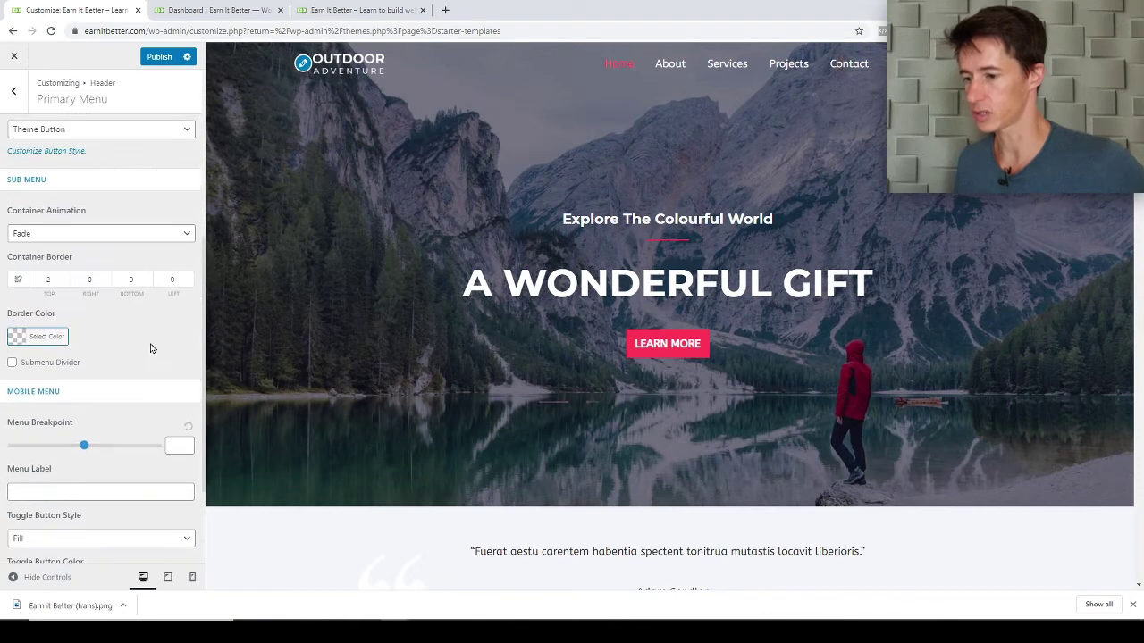
scroll(152, 348, up, 4)
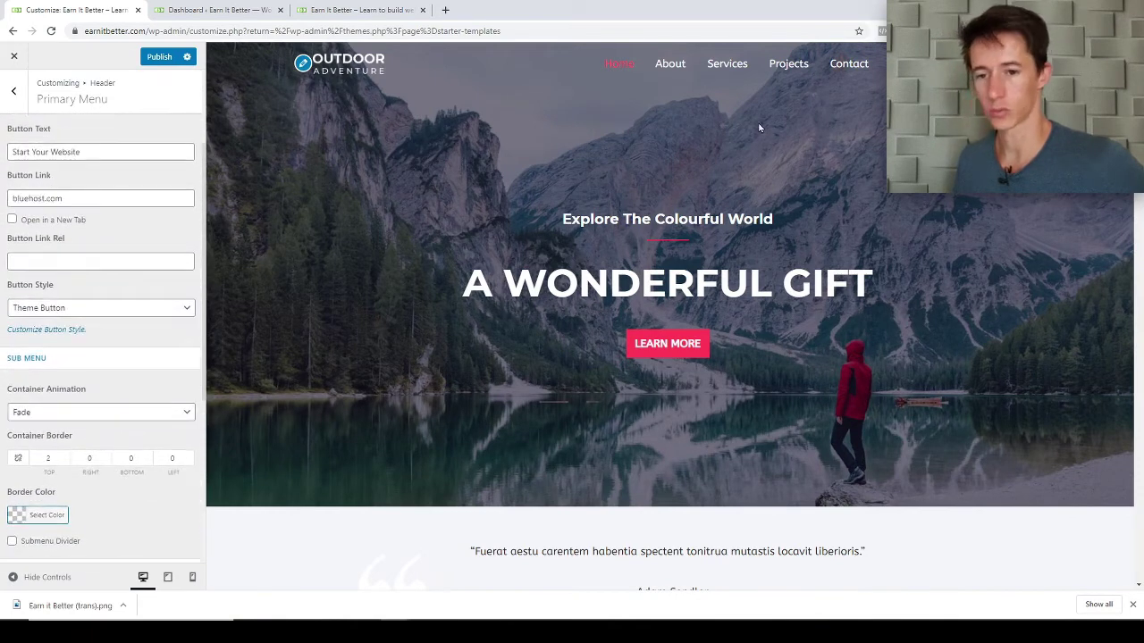
Return to the header settings and publish the primary menu changes.
scroll(78, 184, up, 3)
click(15, 91)
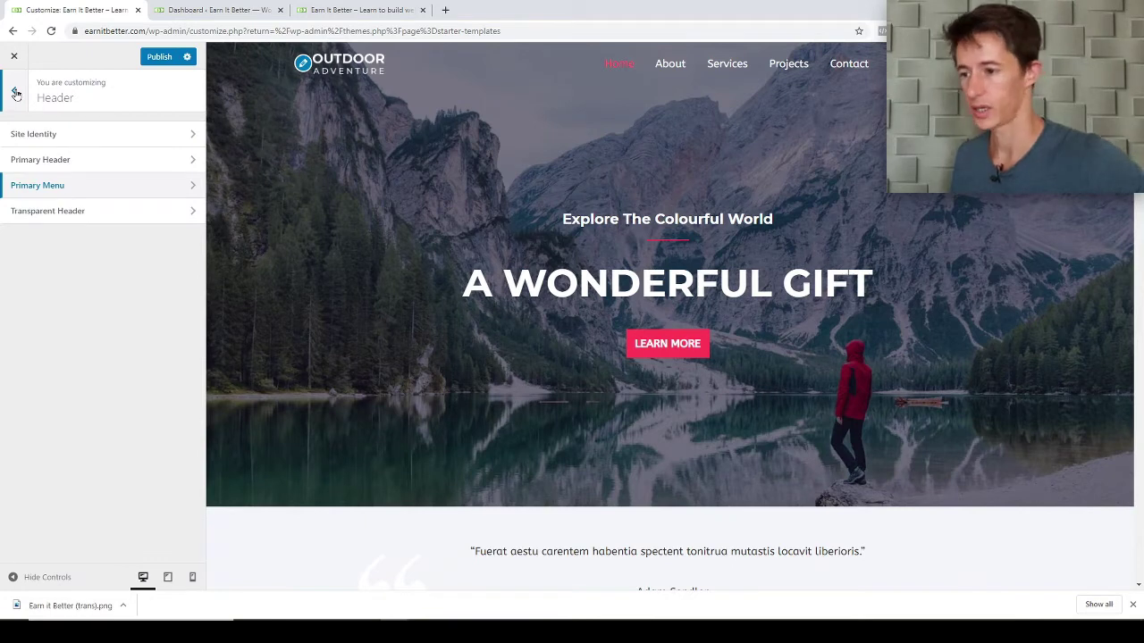
click(166, 59)
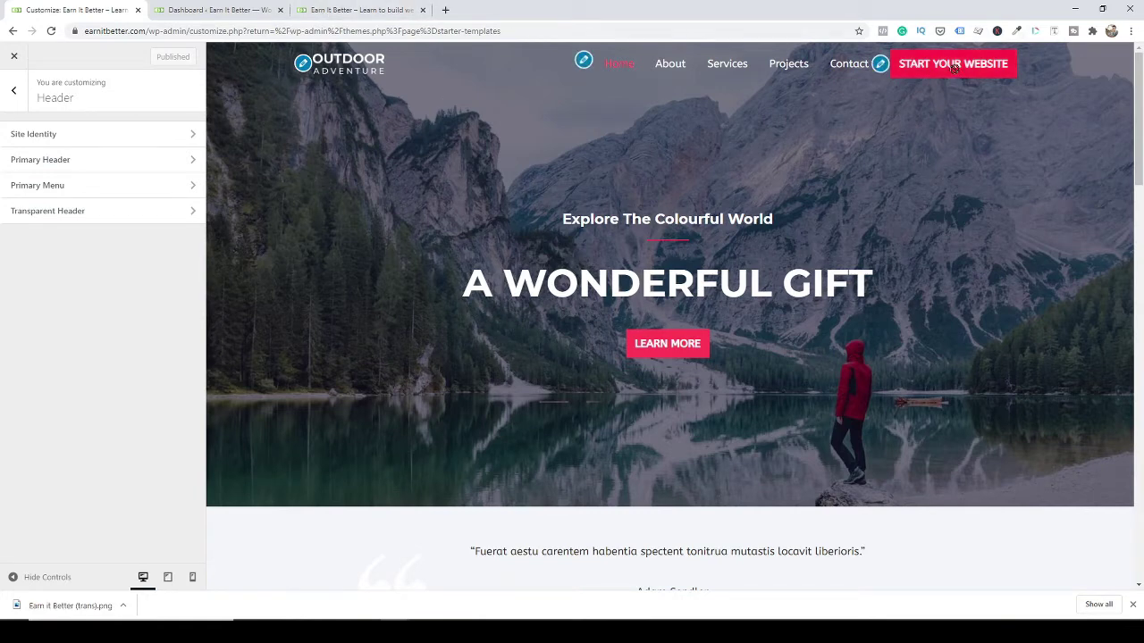
Open the transparent header settings and remove both the Outdoor Adventure logo and its retina logo.
click(29, 212)
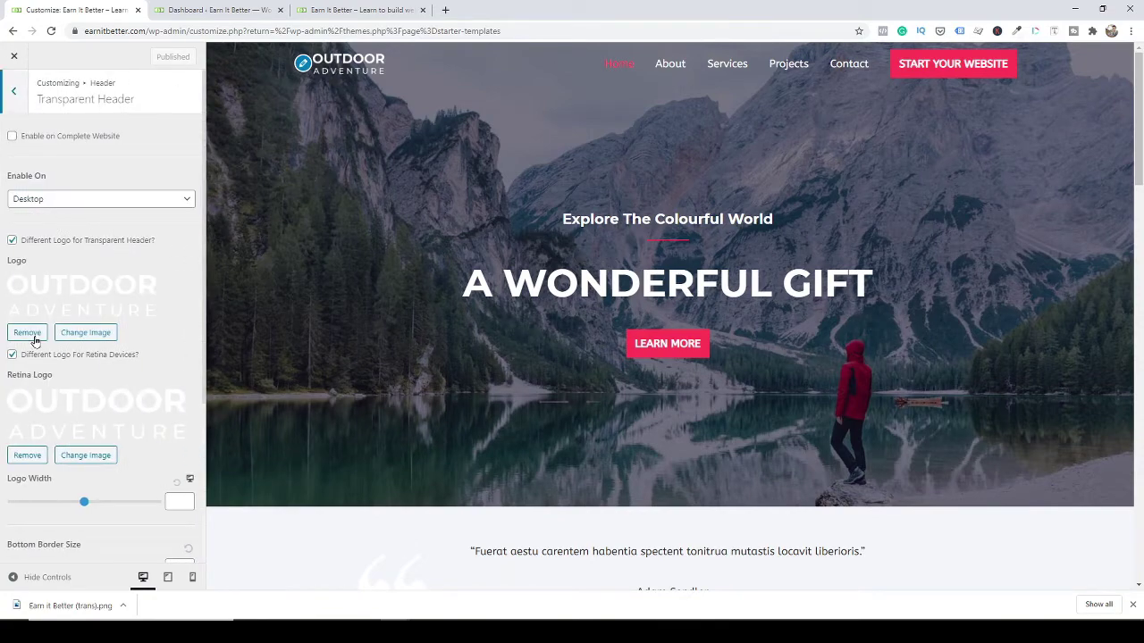
click(28, 333)
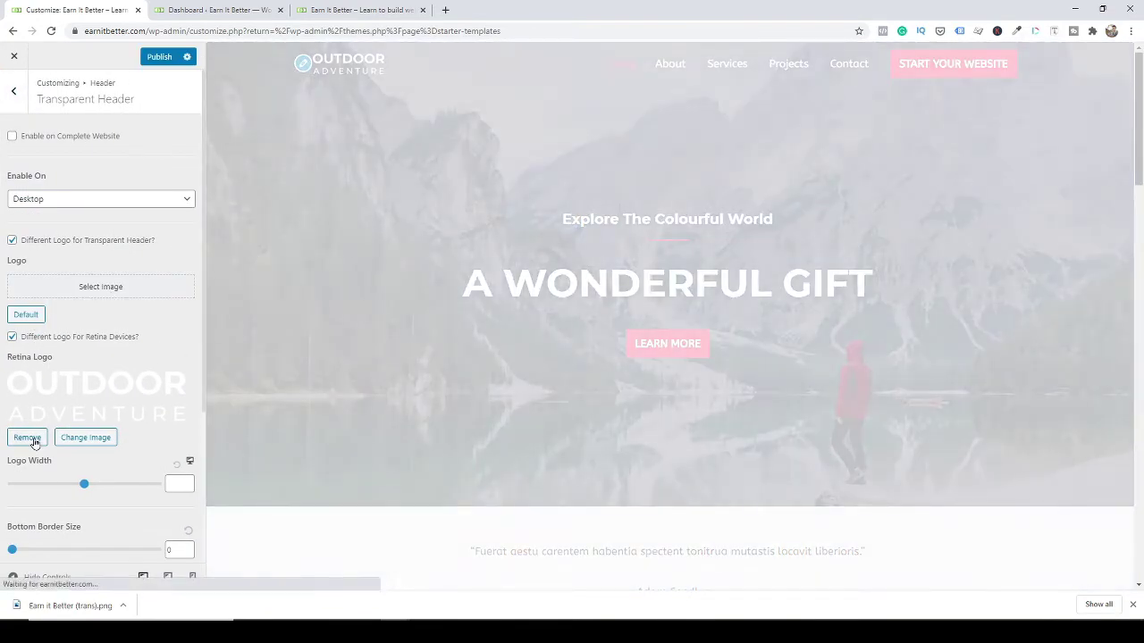
click(28, 438)
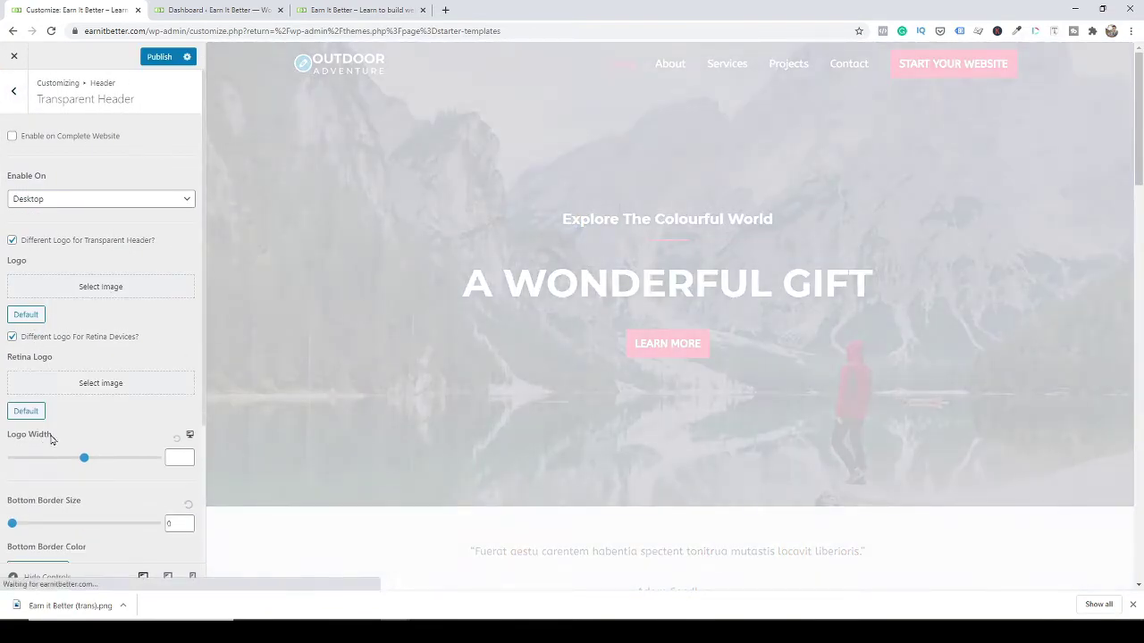
Choose Earn-it-Better-trans-1.png from the media library as the transparent header's logo.
click(98, 288)
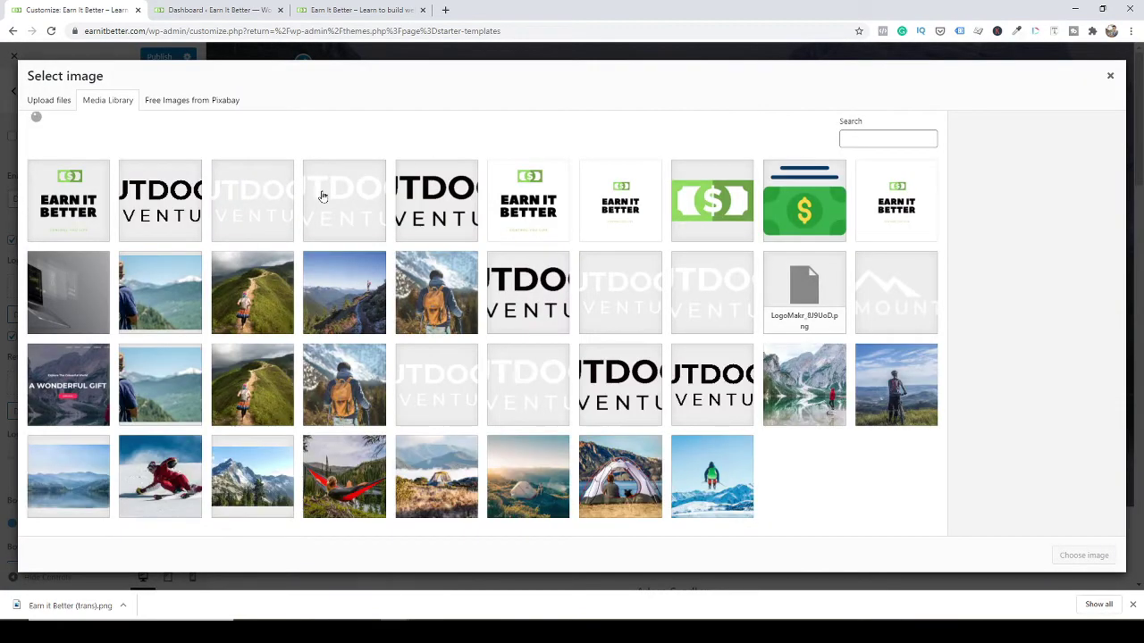
click(89, 210)
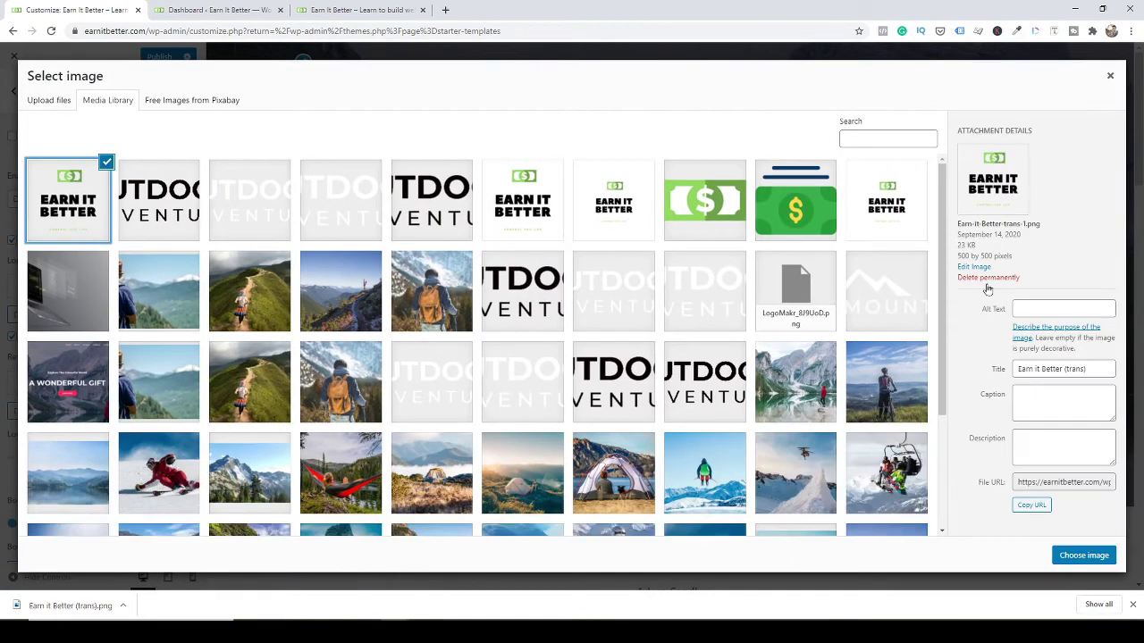
click(1063, 555)
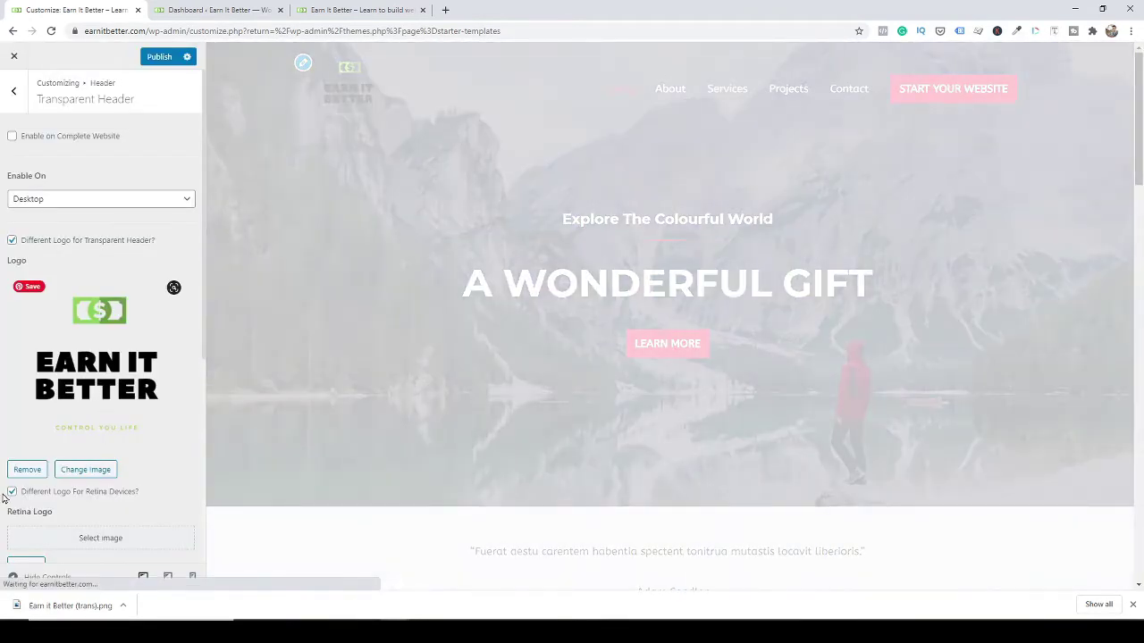
Choose the same Earn-it-Better-trans-1.png image as the transparent header's retina logo.
scroll(131, 480, down, 1)
click(115, 477)
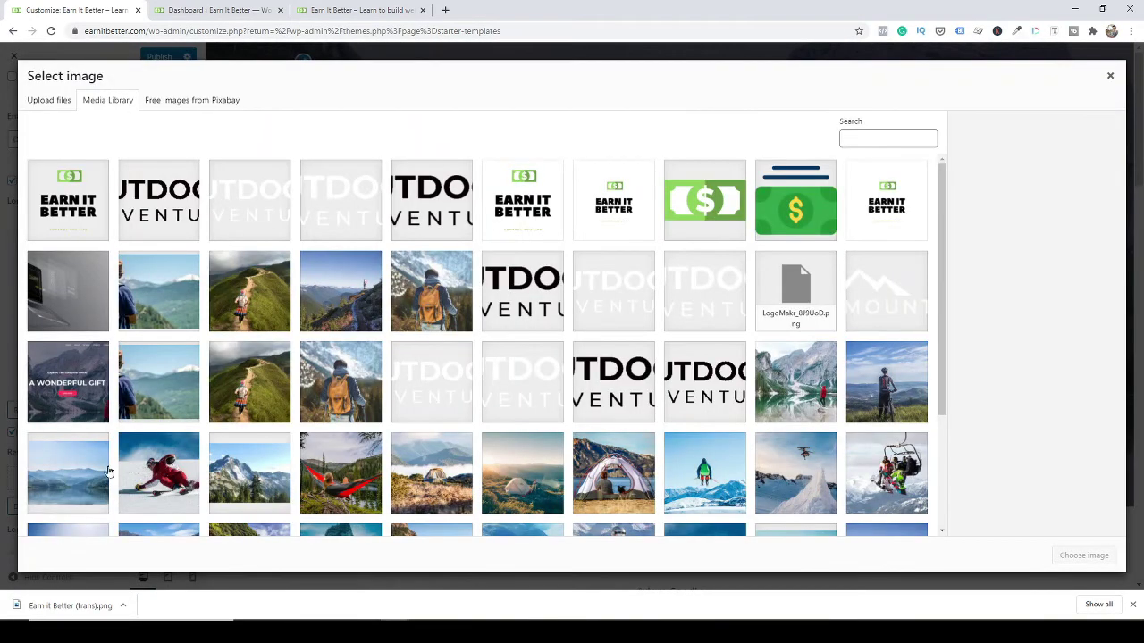
click(96, 198)
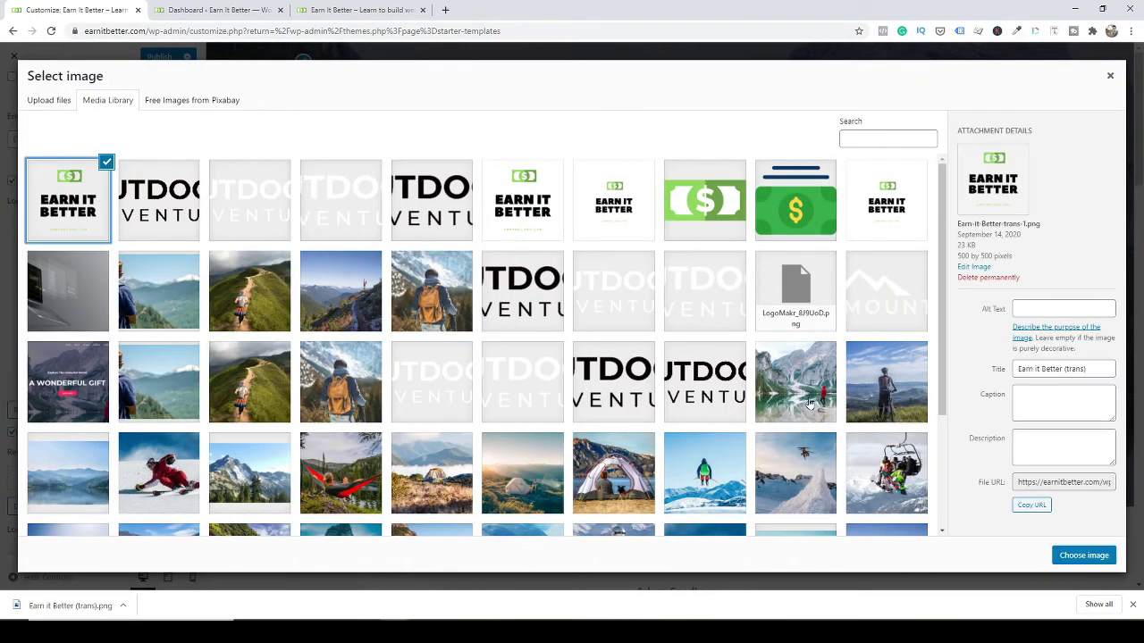
click(1112, 556)
scroll(129, 312, down, 2)
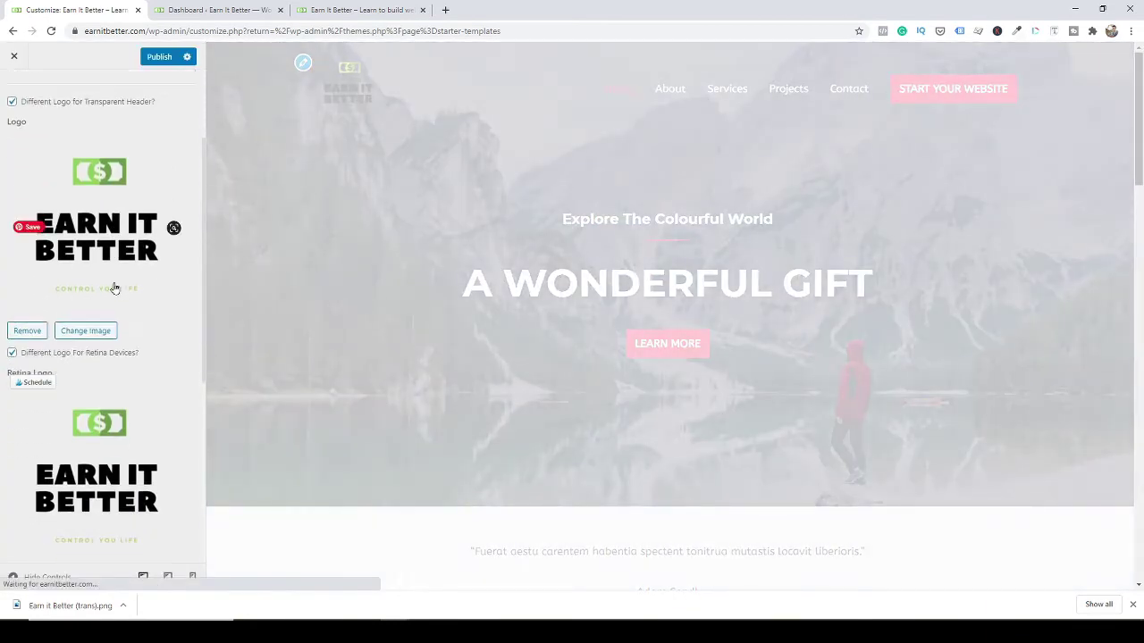
scroll(109, 288, up, 2)
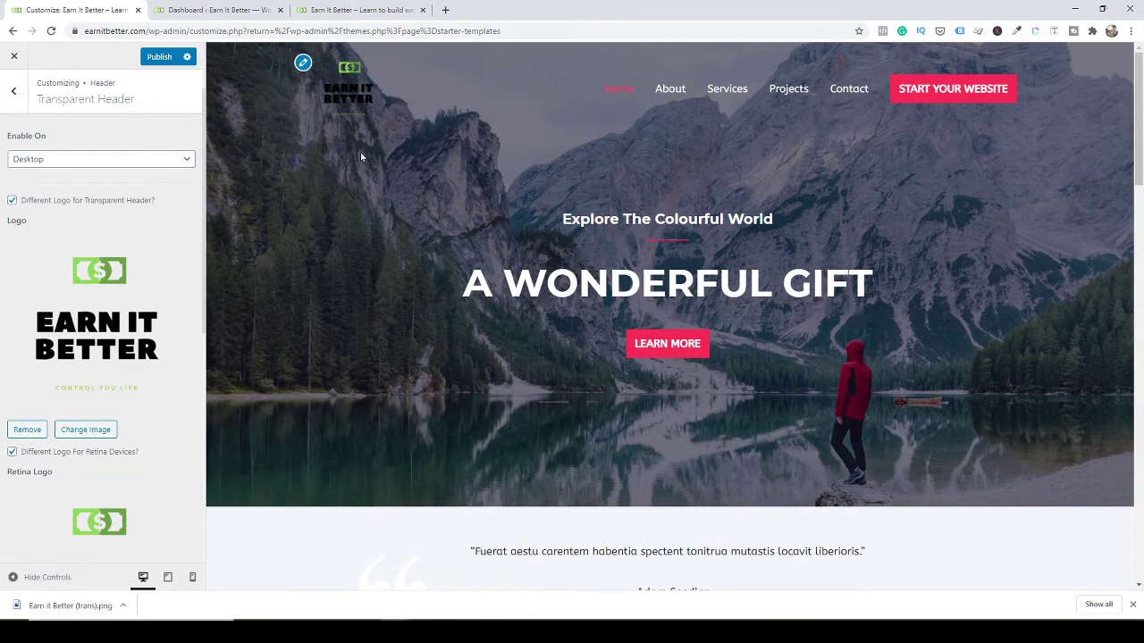
Check the new logo in the page preview, try a larger size, and set the transparent header's logo width to 85.
scroll(369, 149, down, 2)
scroll(177, 236, up, 1)
scroll(379, 215, up, 1)
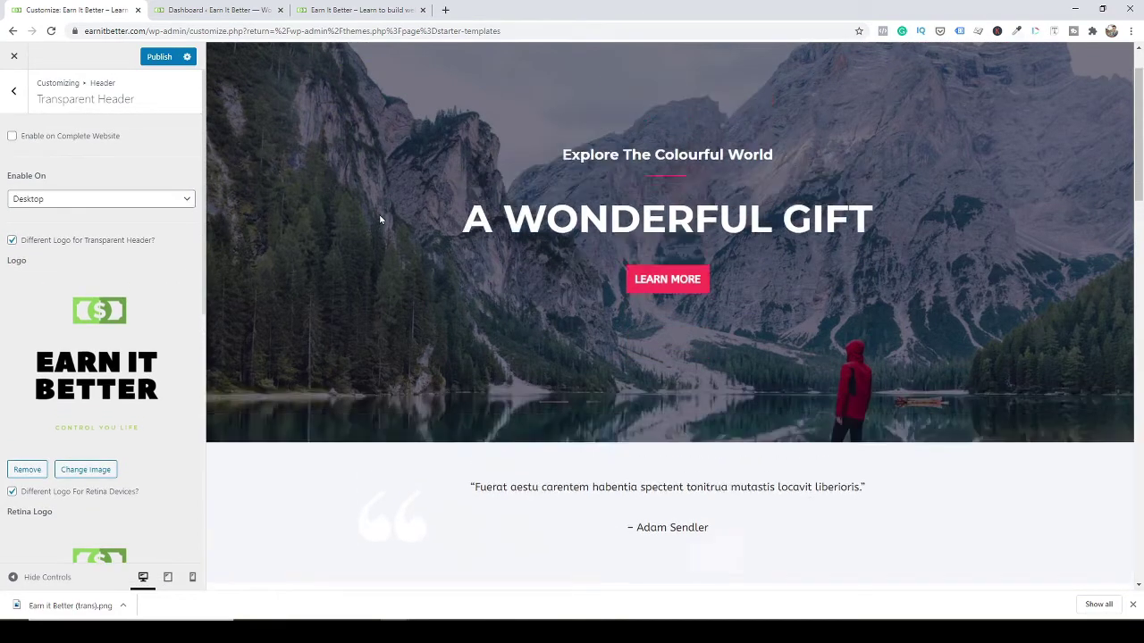
scroll(380, 219, up, 1)
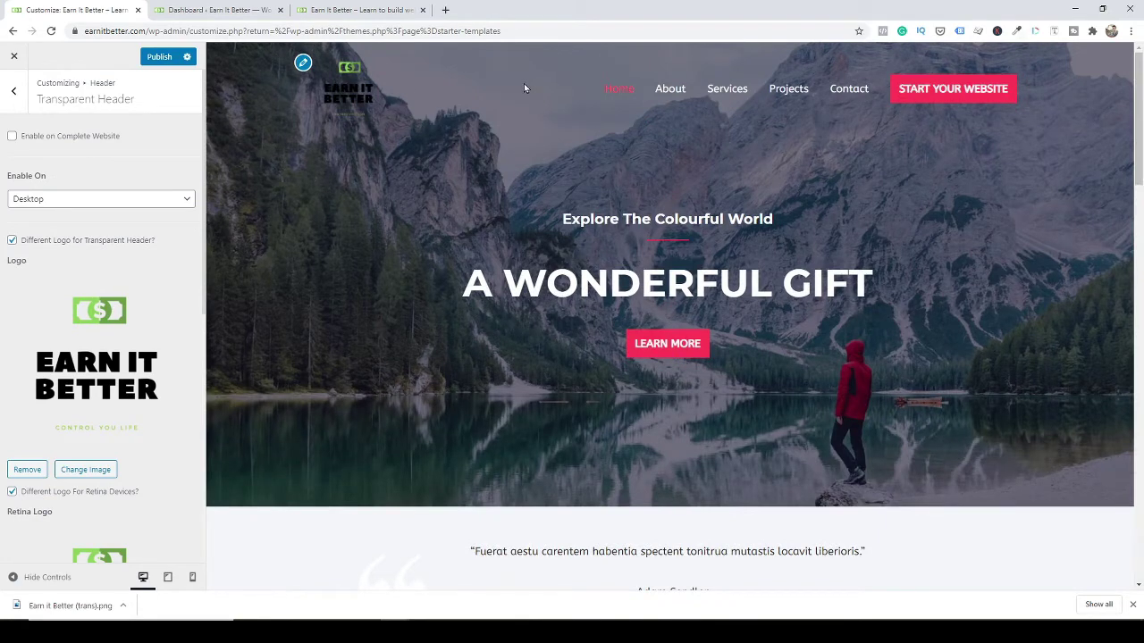
scroll(107, 402, down, 5)
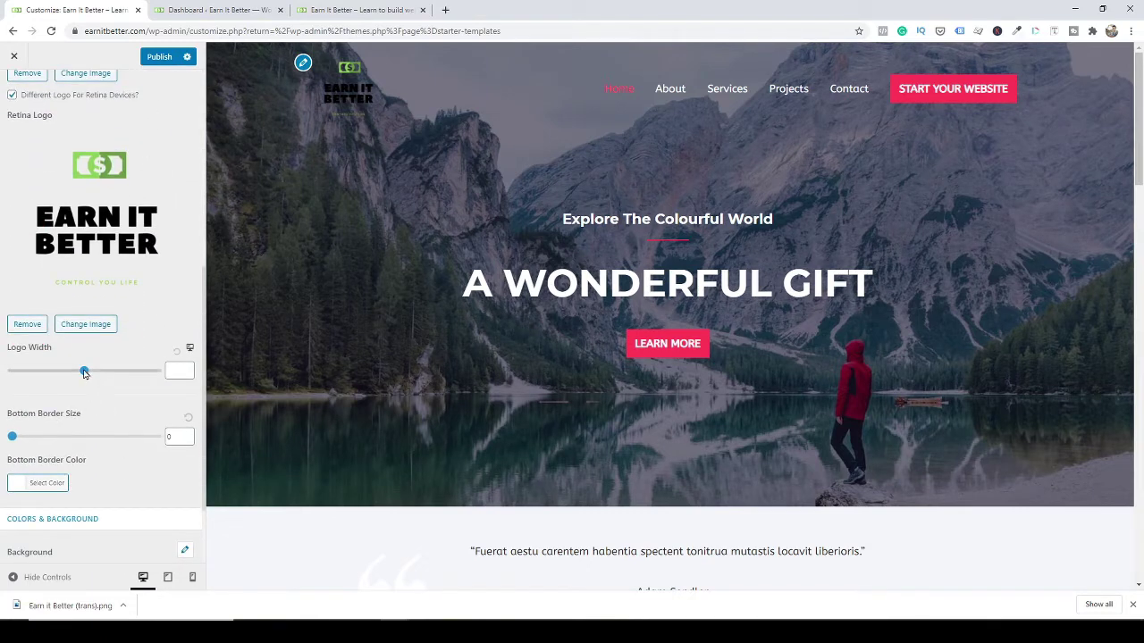
drag(84, 372, 100, 374)
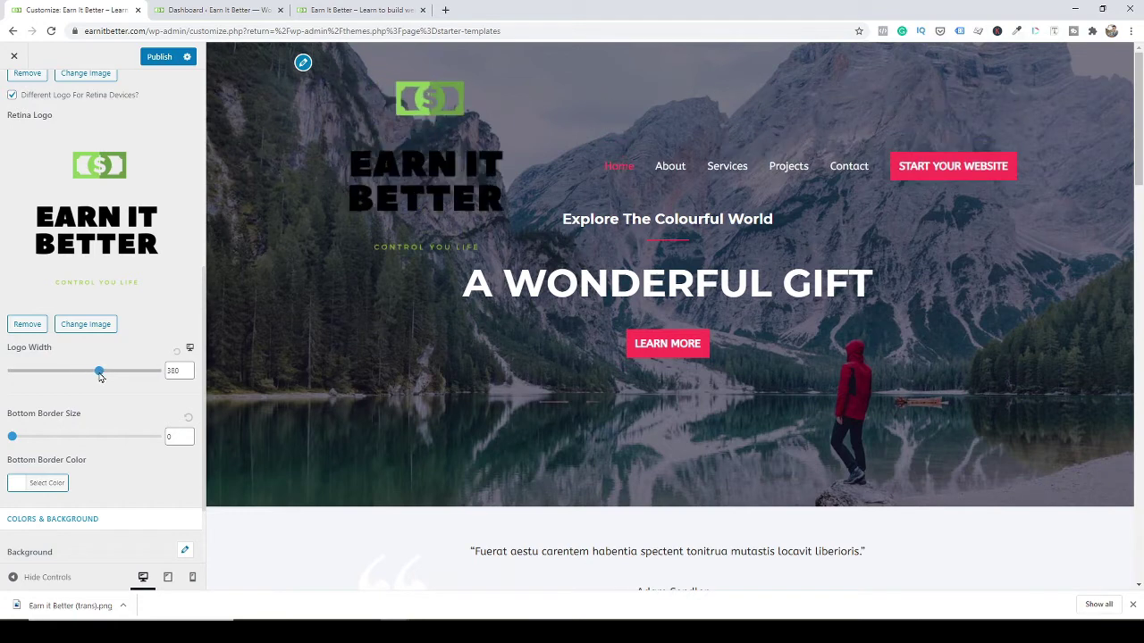
drag(74, 375, 21, 375)
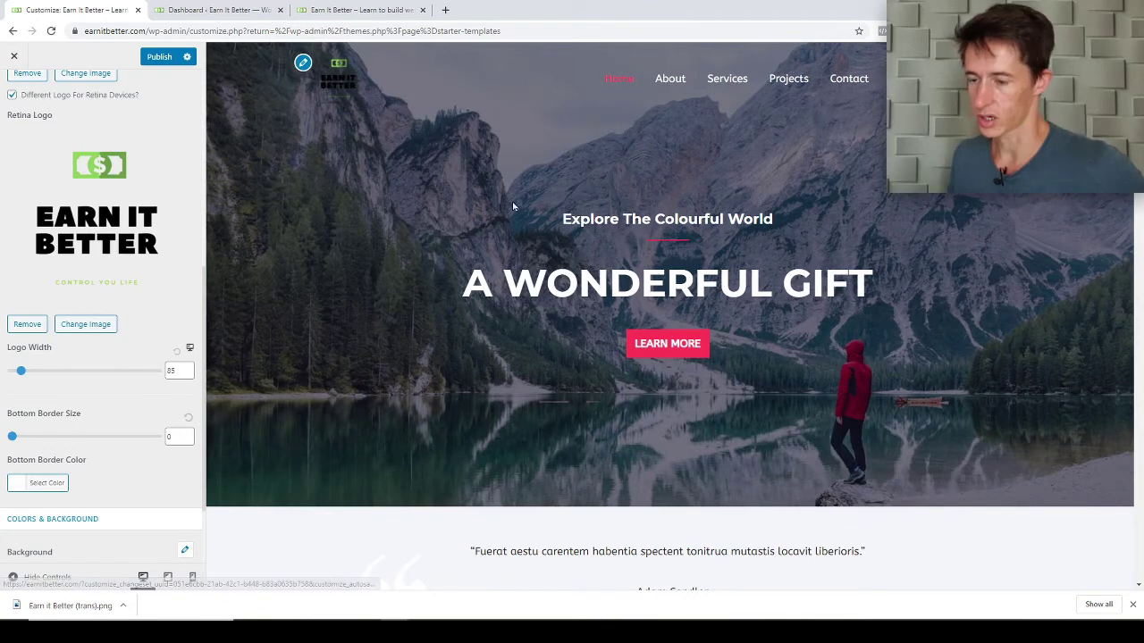
Look over the transparent header's border, colors and background settings, including the background overlay and site title color options.
scroll(165, 428, down, 2)
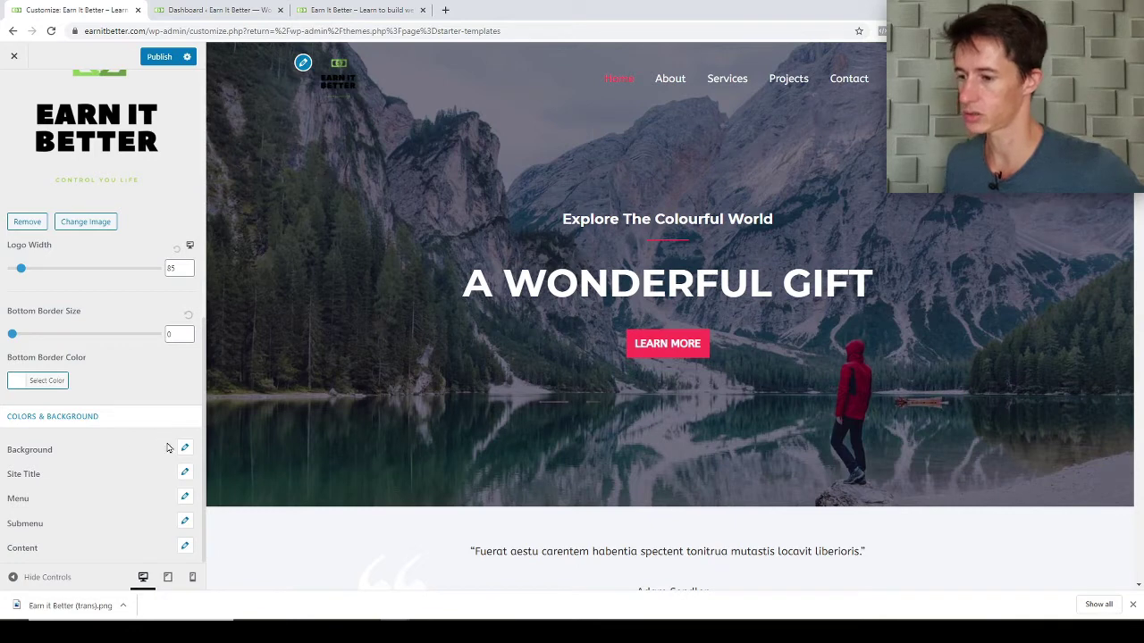
scroll(85, 433, up, 3)
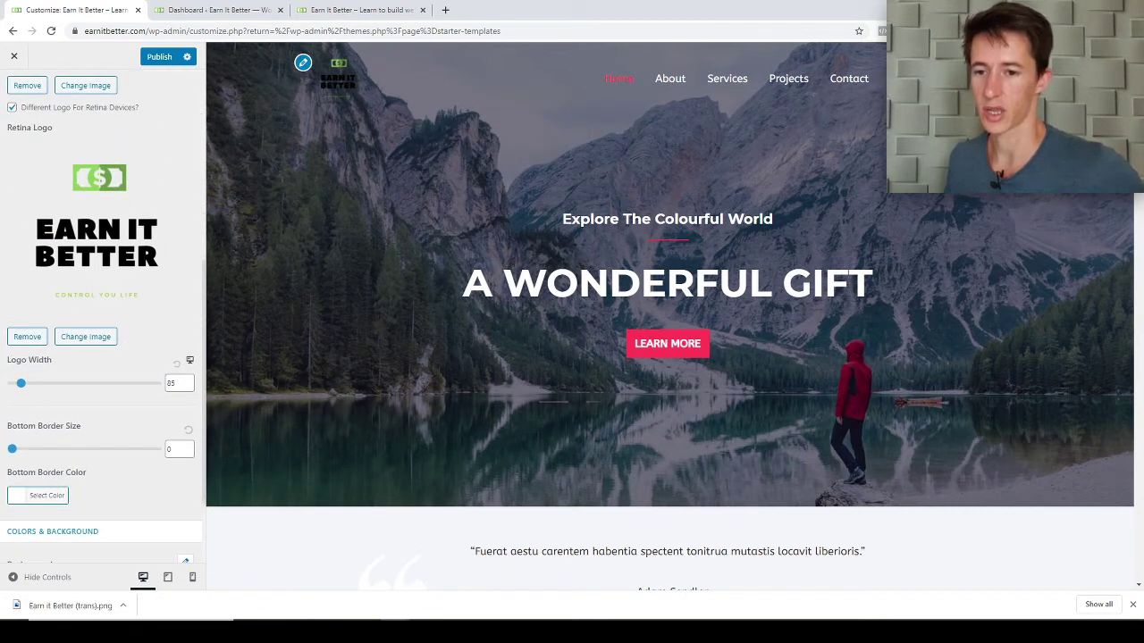
scroll(141, 401, down, 3)
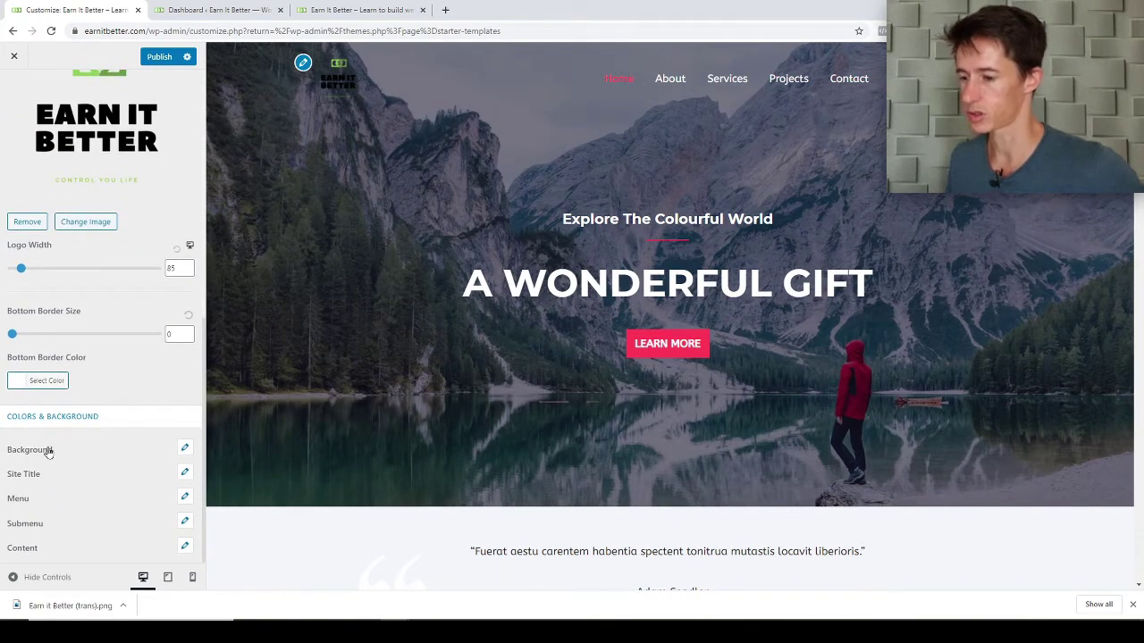
click(183, 449)
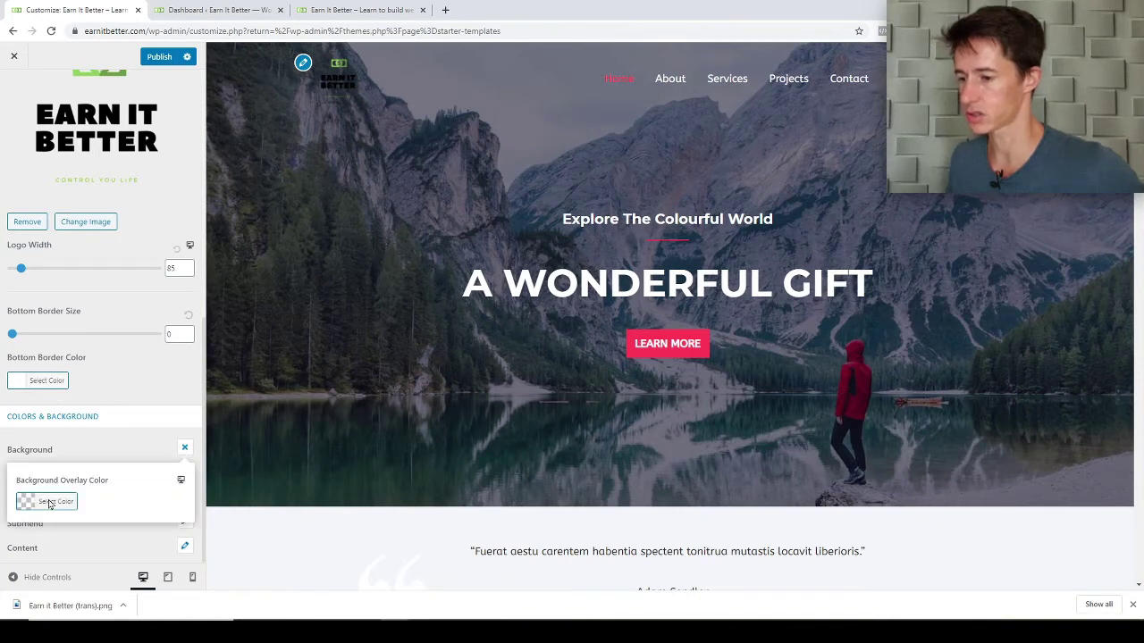
click(103, 447)
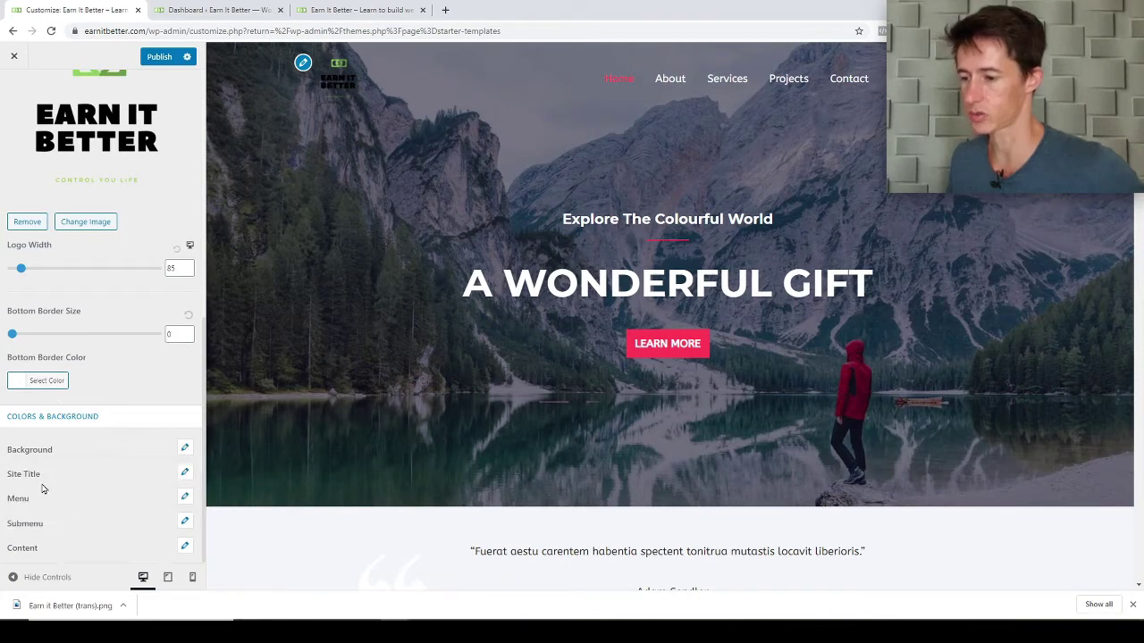
click(183, 474)
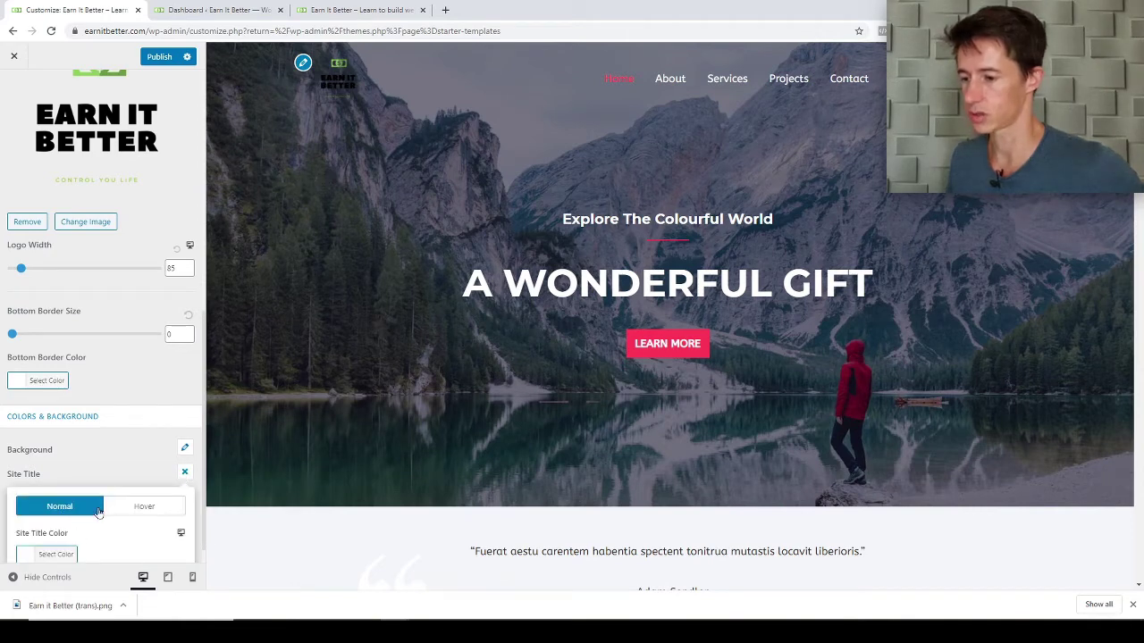
click(113, 474)
click(185, 473)
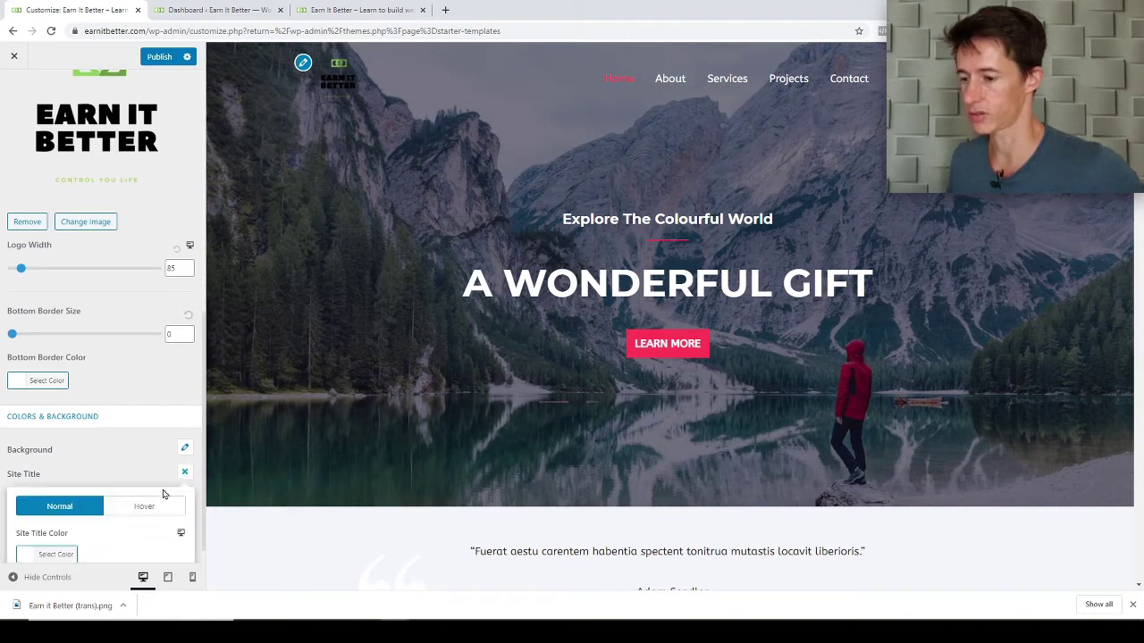
click(101, 481)
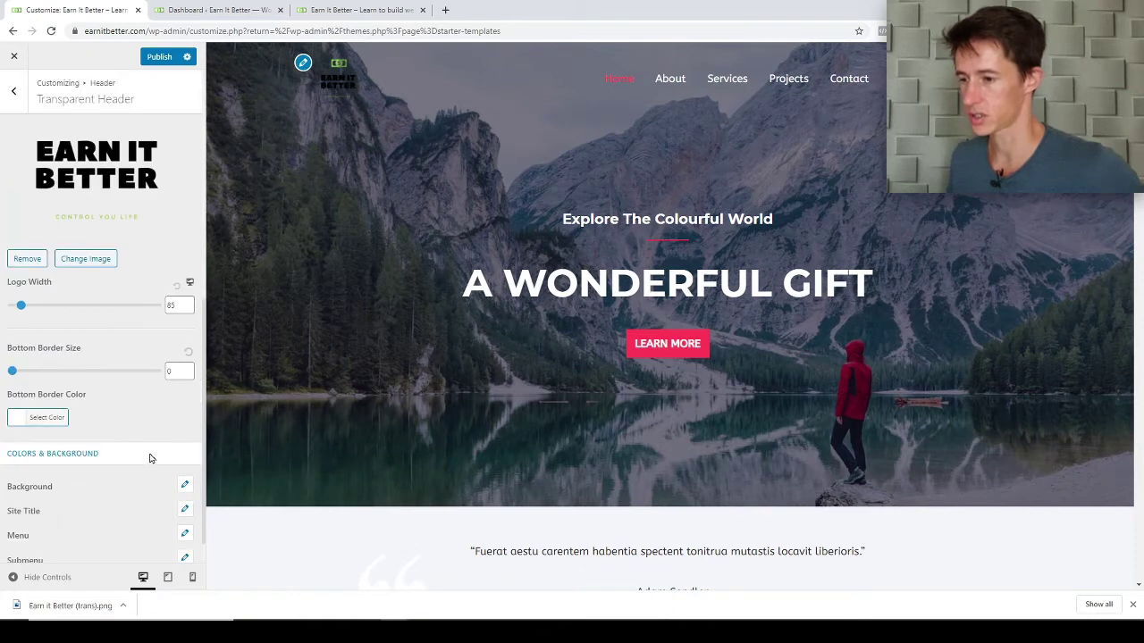
scroll(158, 439, up, 1)
scroll(153, 462, down, 2)
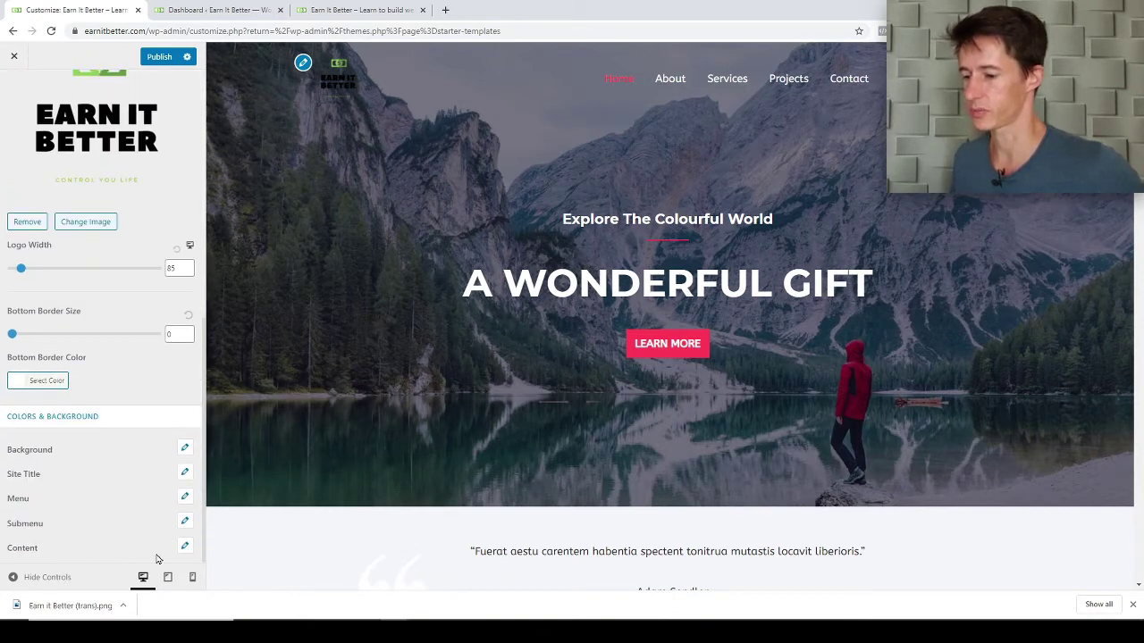
Look over the transparent header's menu color settings, both the normal link and background colors and the active/hover link color.
click(185, 497)
scroll(119, 534, down, 2)
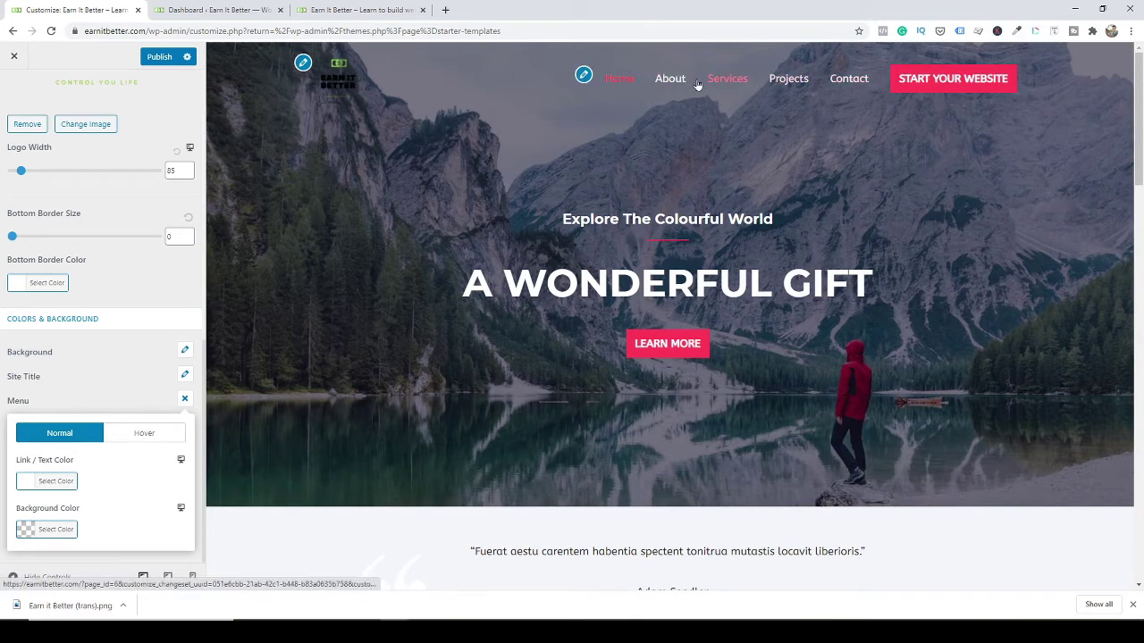
scroll(162, 470, up, 1)
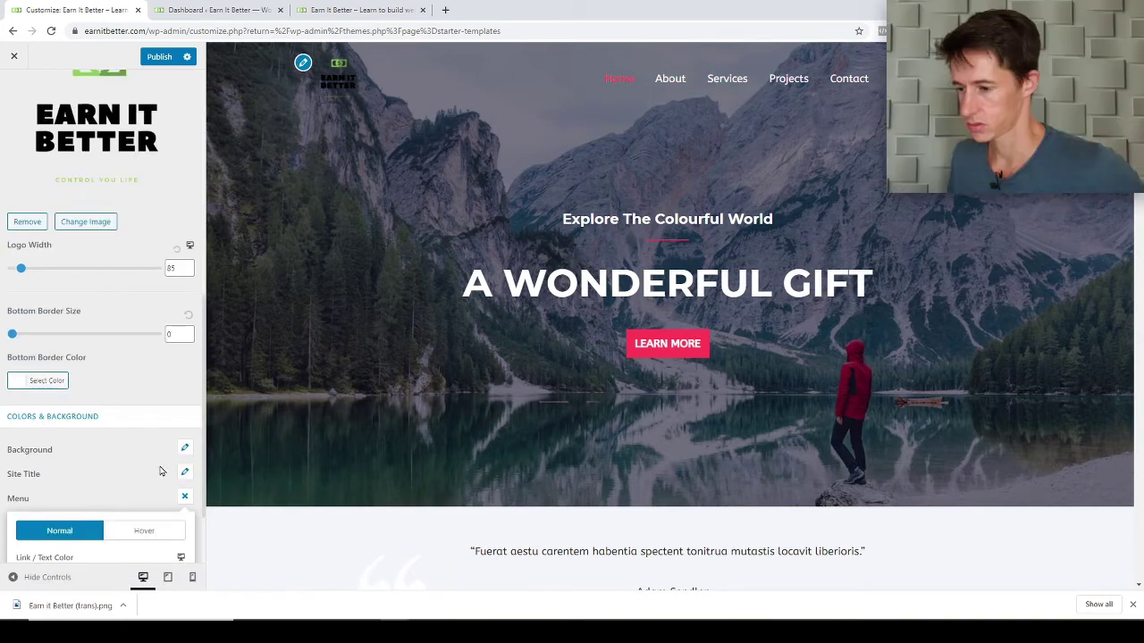
scroll(162, 464, down, 1)
click(145, 431)
scroll(141, 439, up, 1)
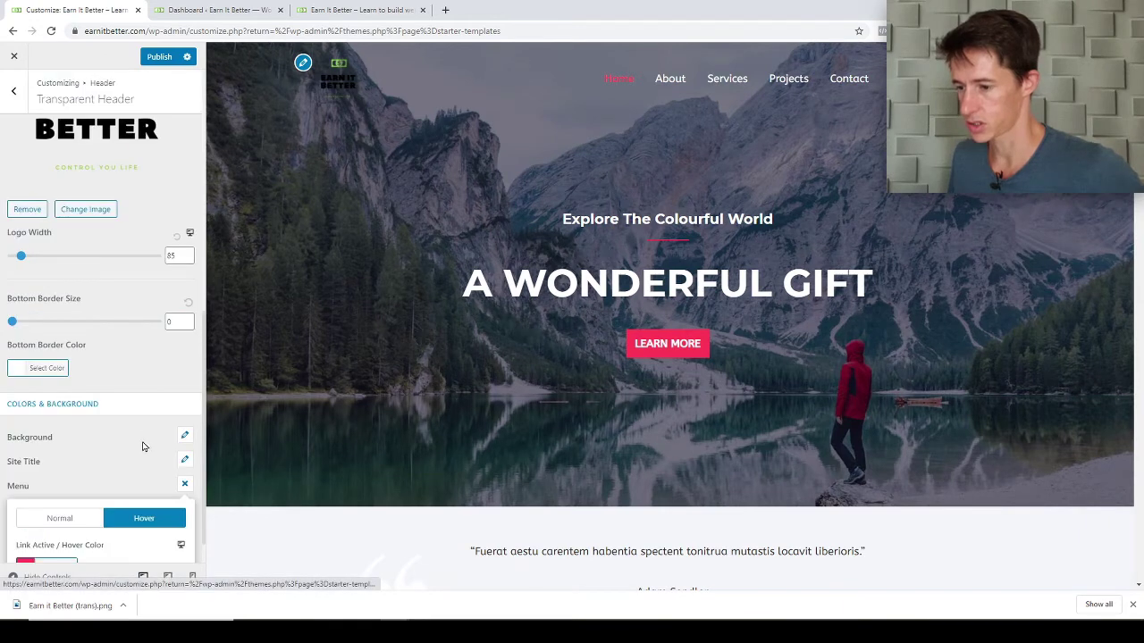
scroll(143, 447, down, 1)
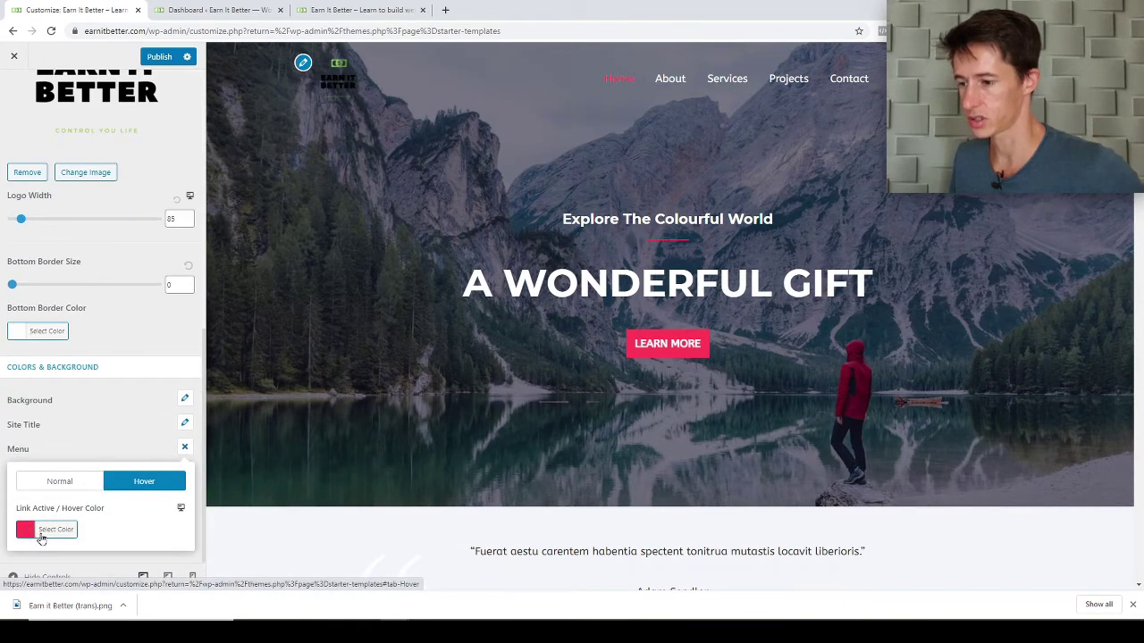
click(96, 452)
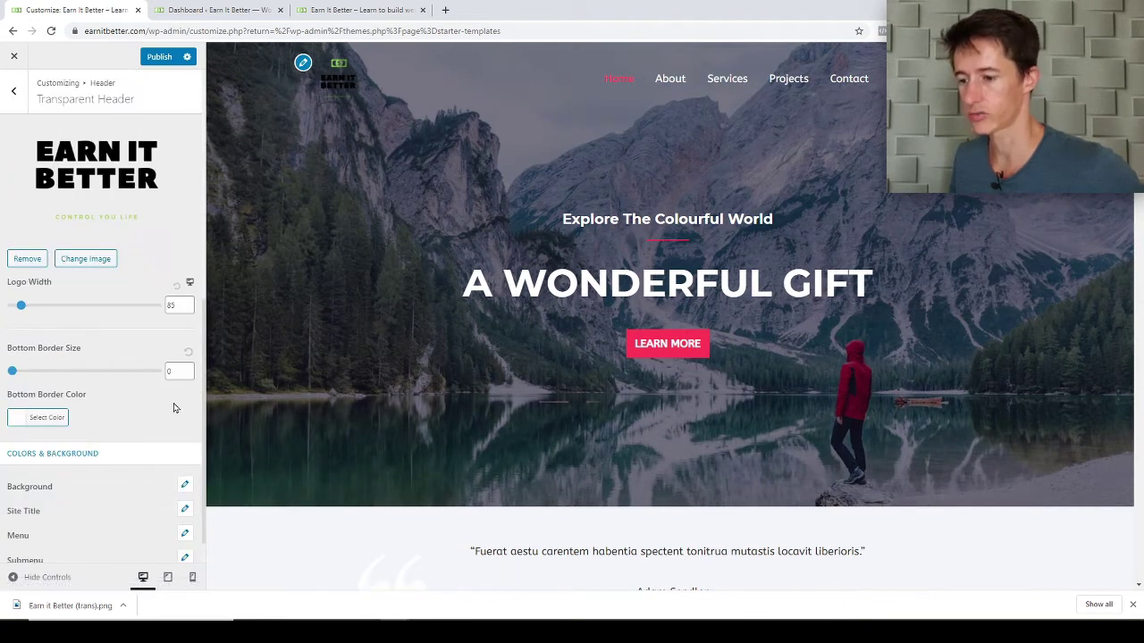
scroll(178, 429, down, 1)
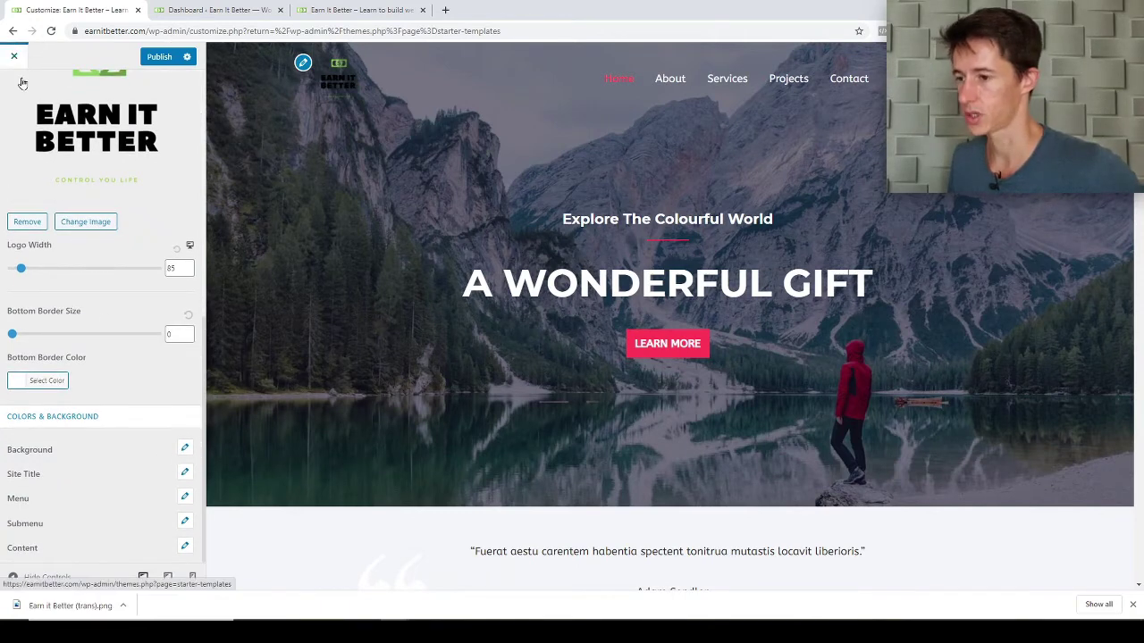
Publish the transparent header changes and return to the customizer's main list of sections.
scroll(128, 195, up, 5)
scroll(128, 195, up, 1)
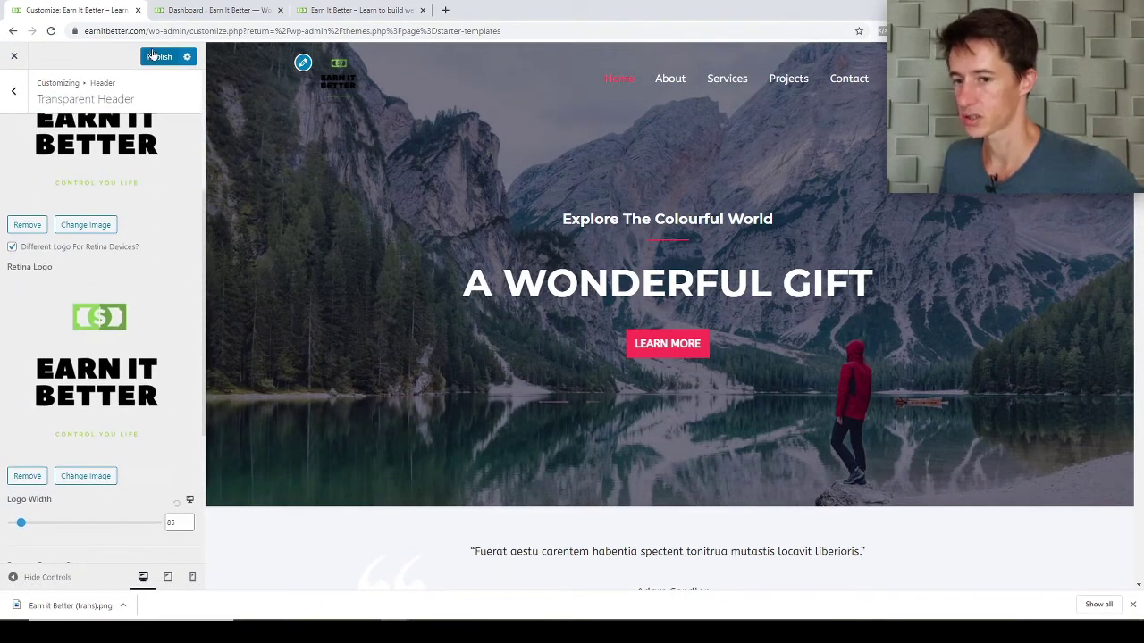
click(153, 55)
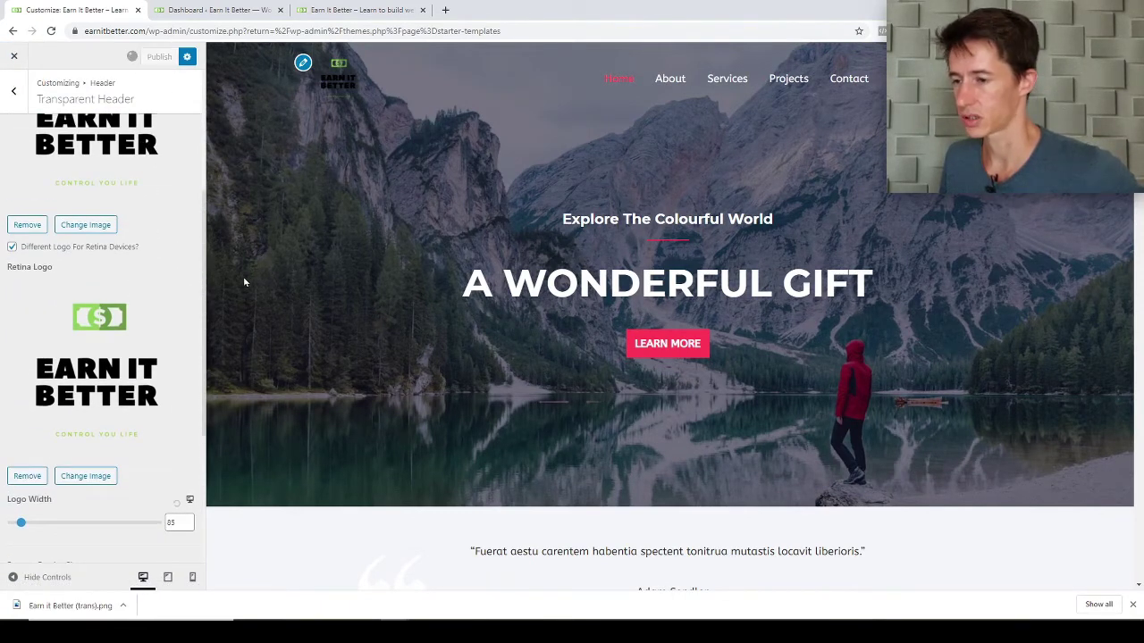
click(13, 91)
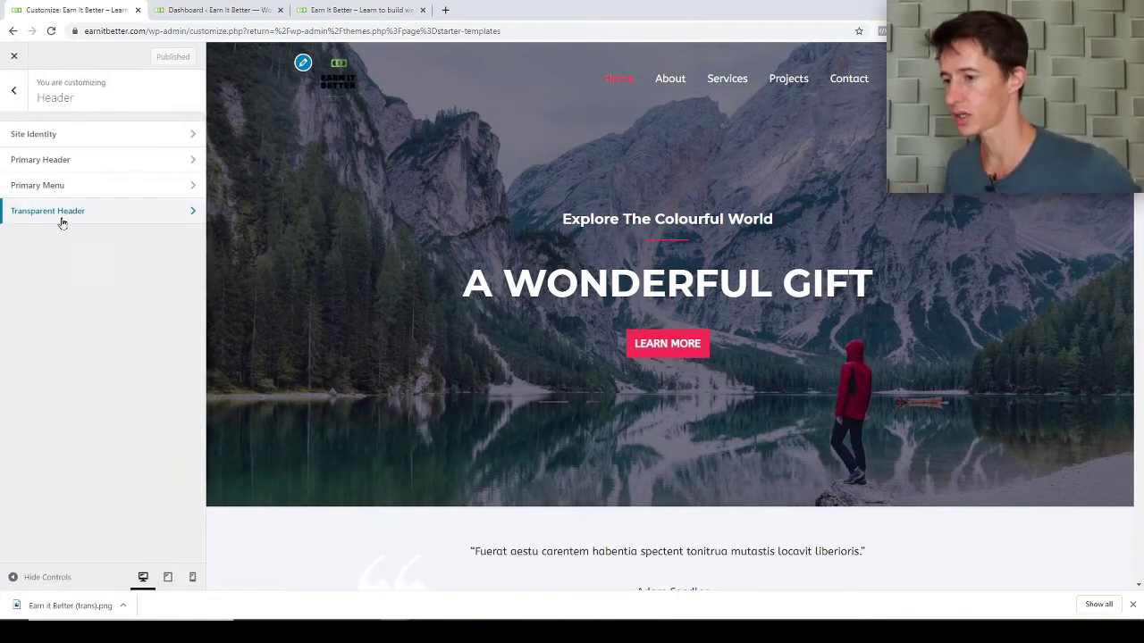
click(13, 90)
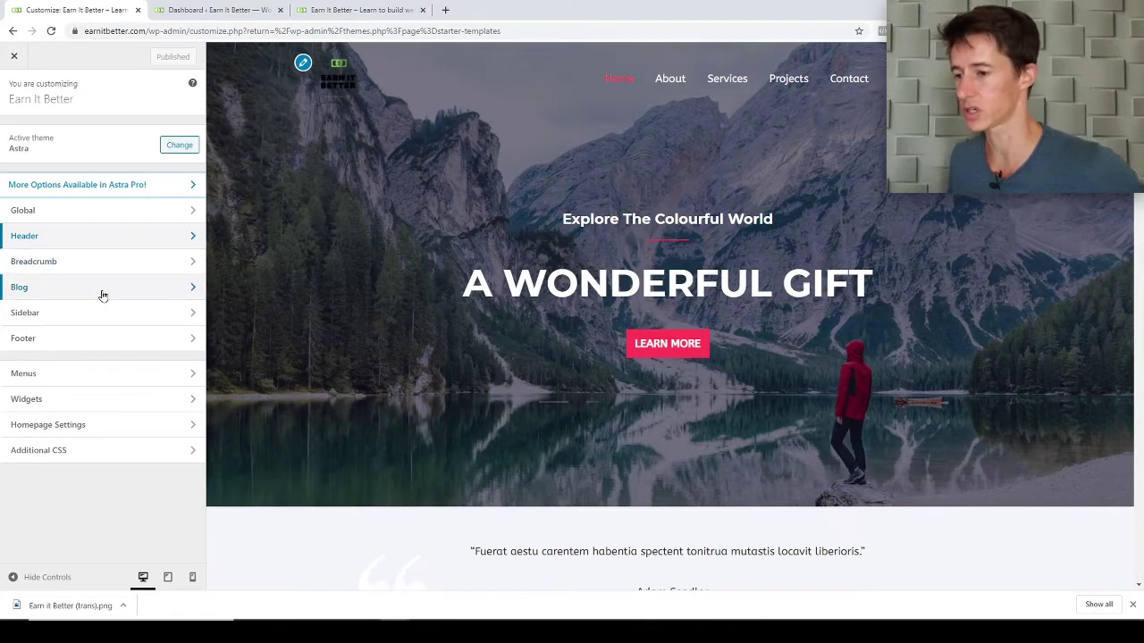
Review the Blog / Archive and Single Post settings, including content width, post structure, meta and typography.
click(58, 289)
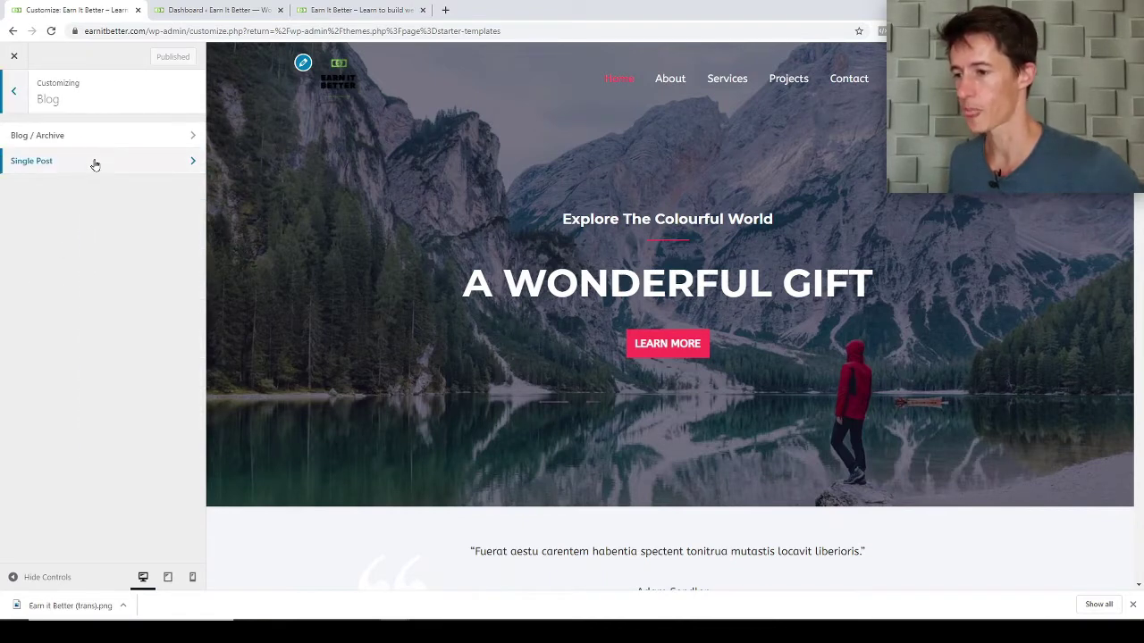
click(96, 138)
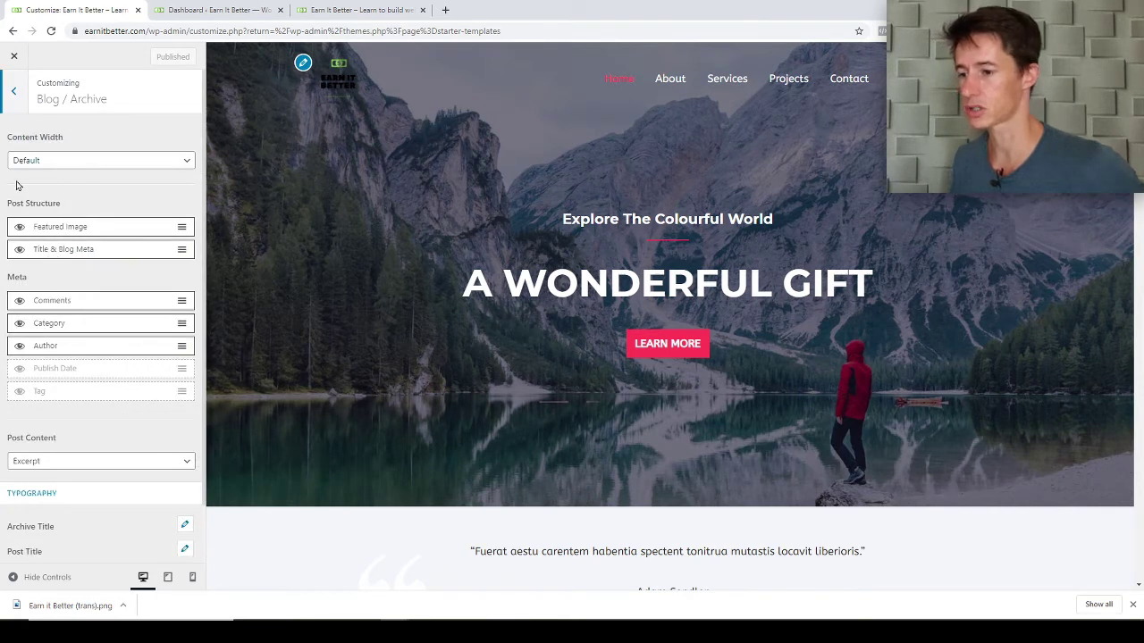
click(15, 96)
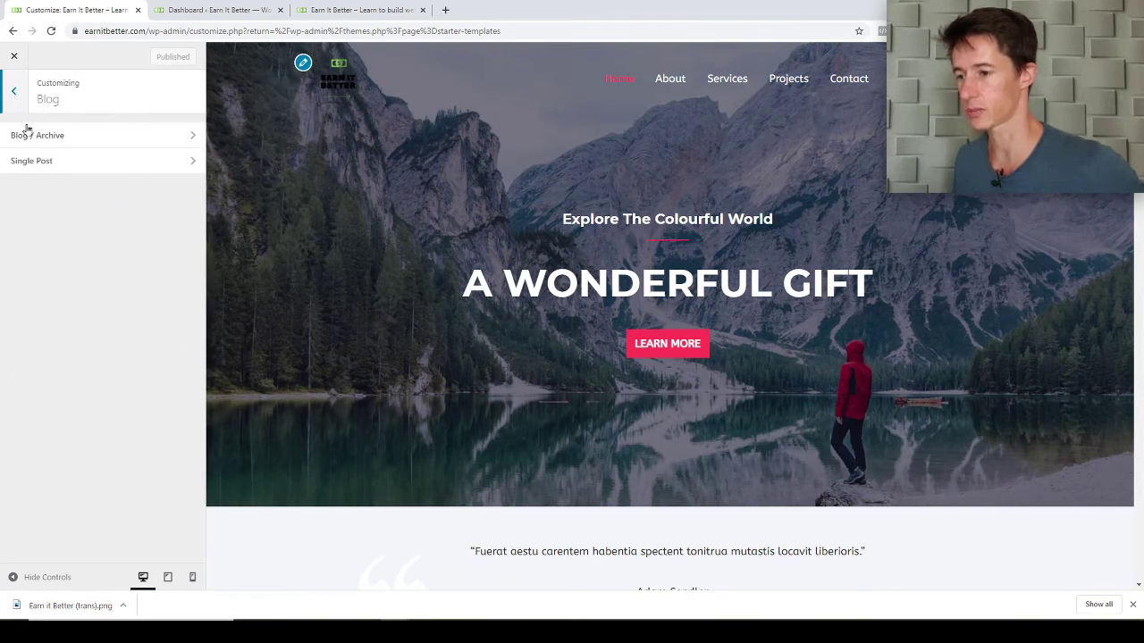
click(66, 166)
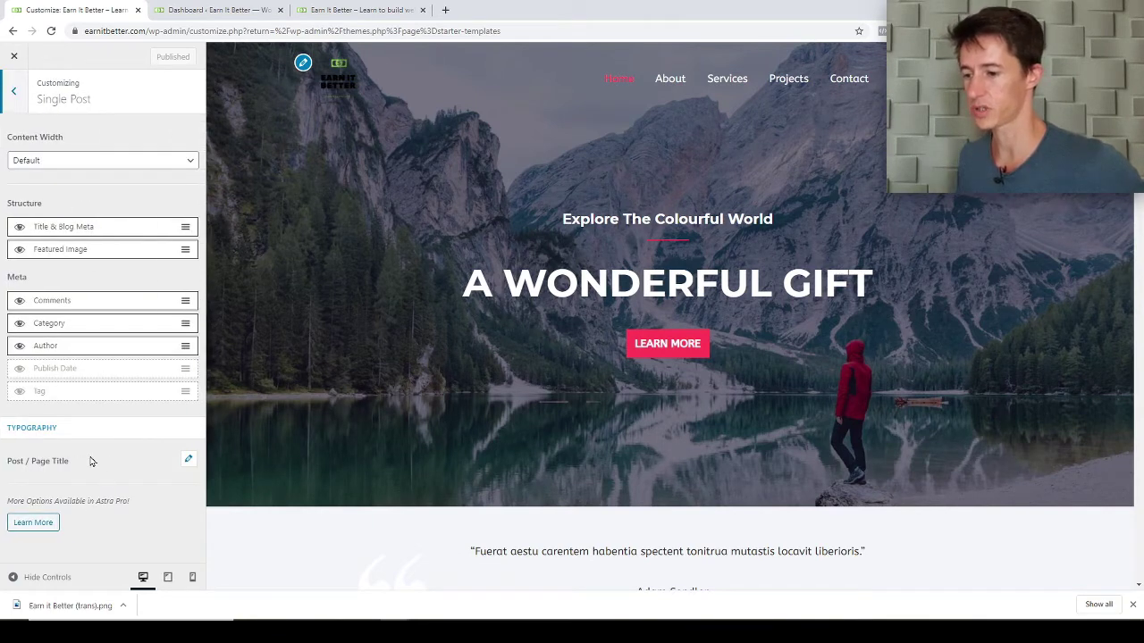
click(16, 94)
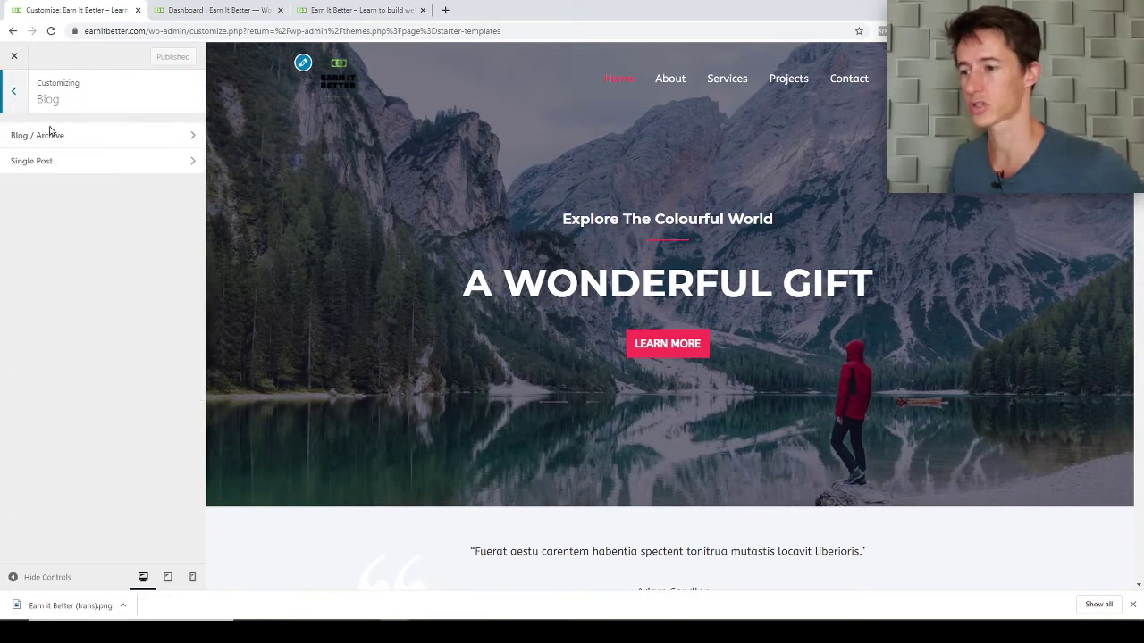
click(13, 90)
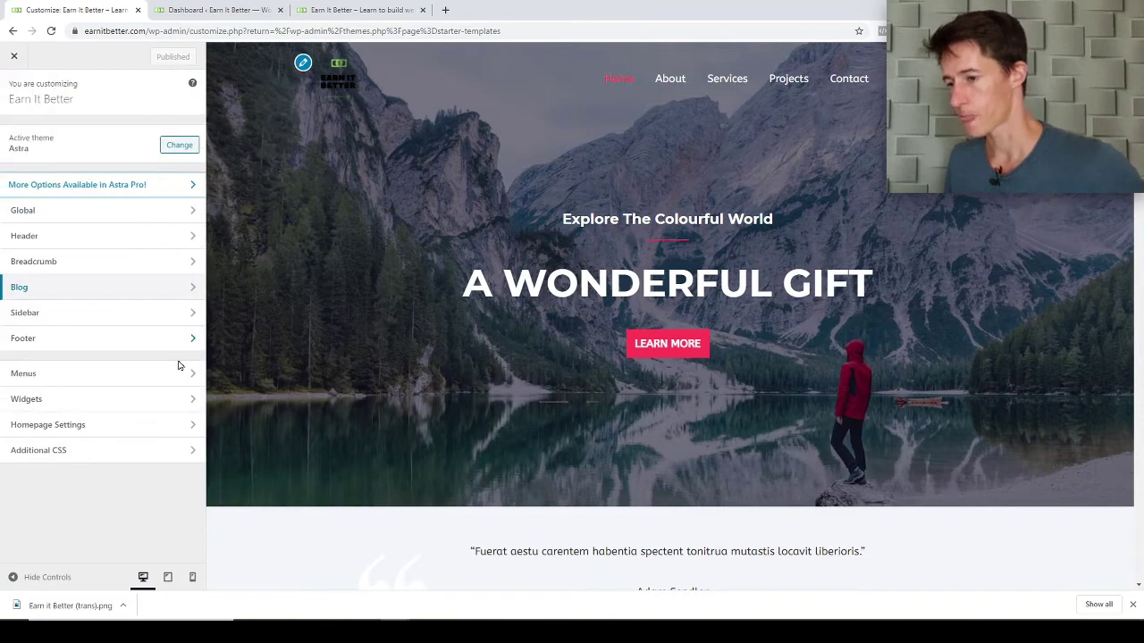
Open the Sidebar settings and check which default layout options are available, leaving the layout at Right Sidebar.
click(77, 315)
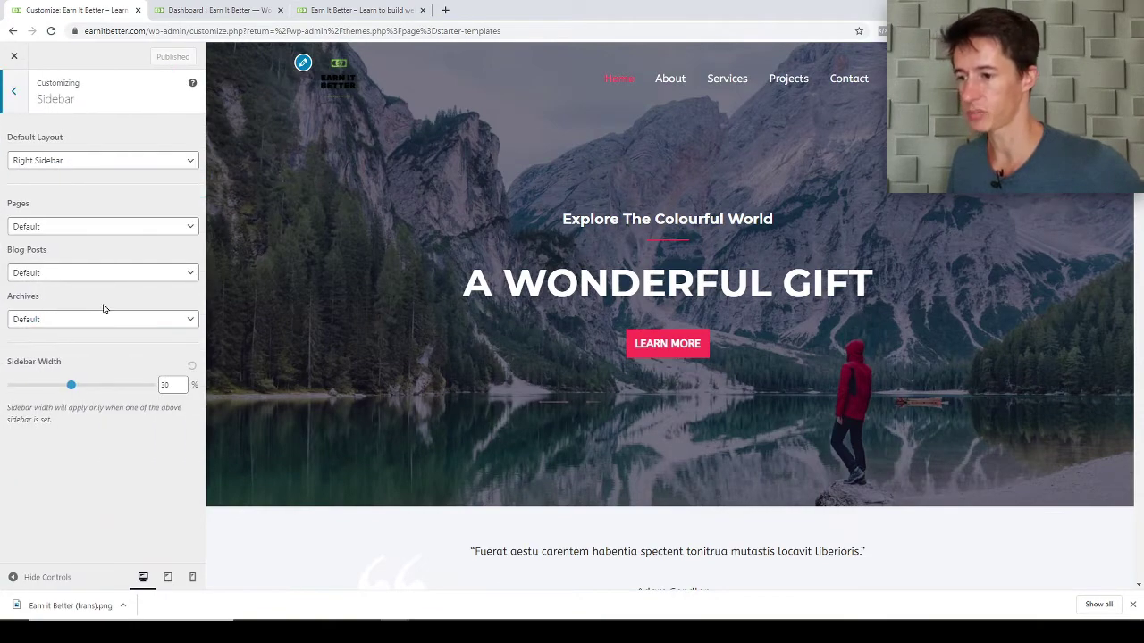
scroll(1025, 378, down, 2)
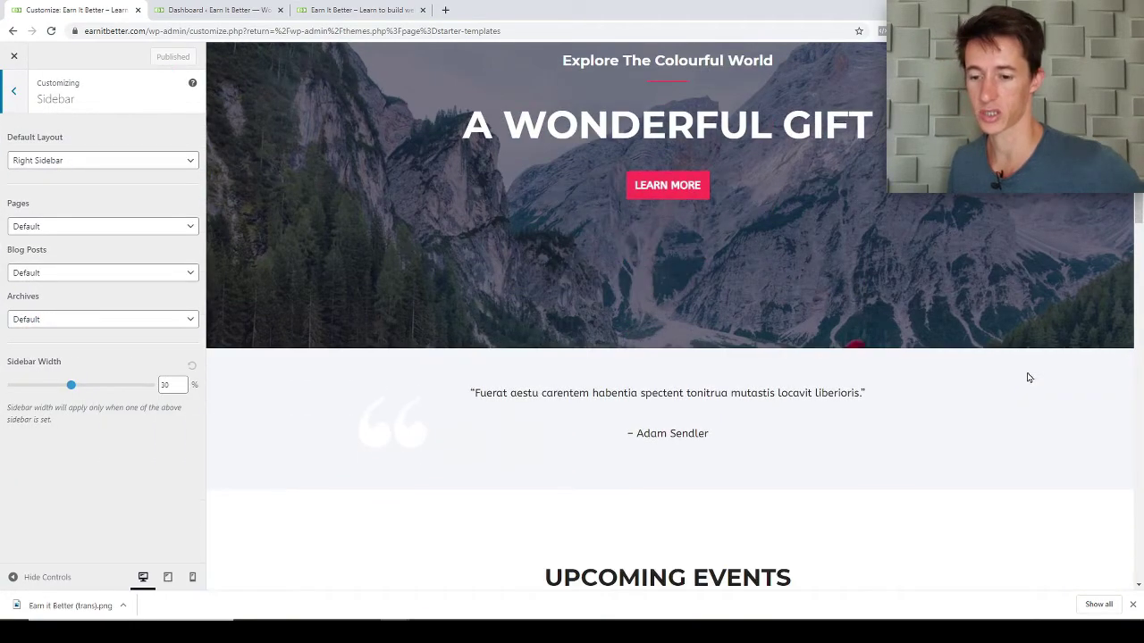
scroll(1025, 378, up, 2)
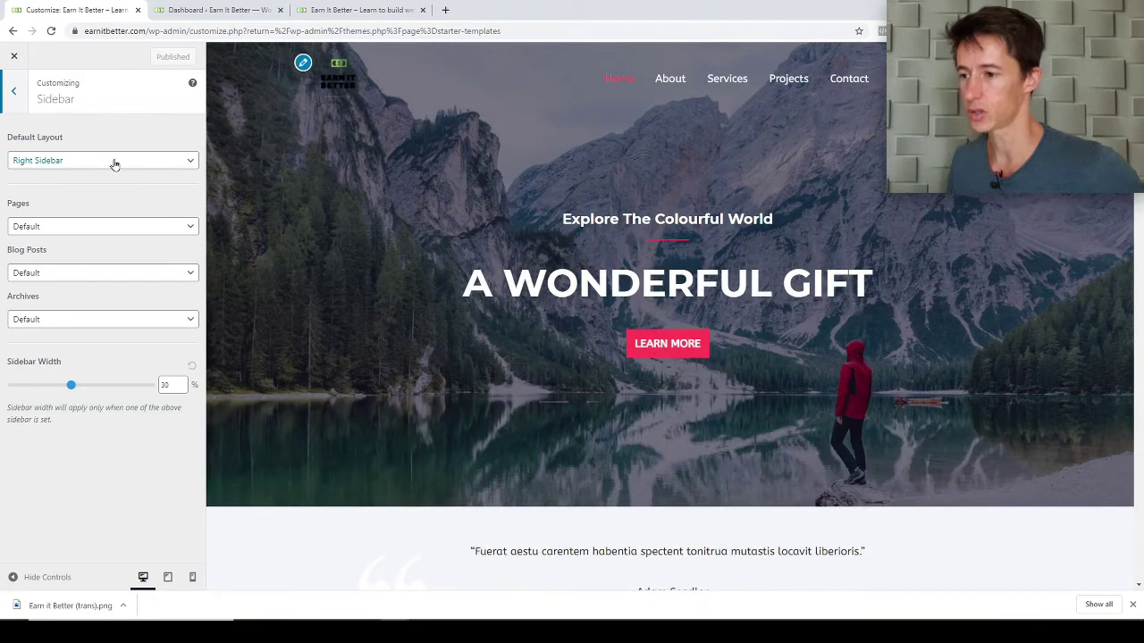
click(64, 165)
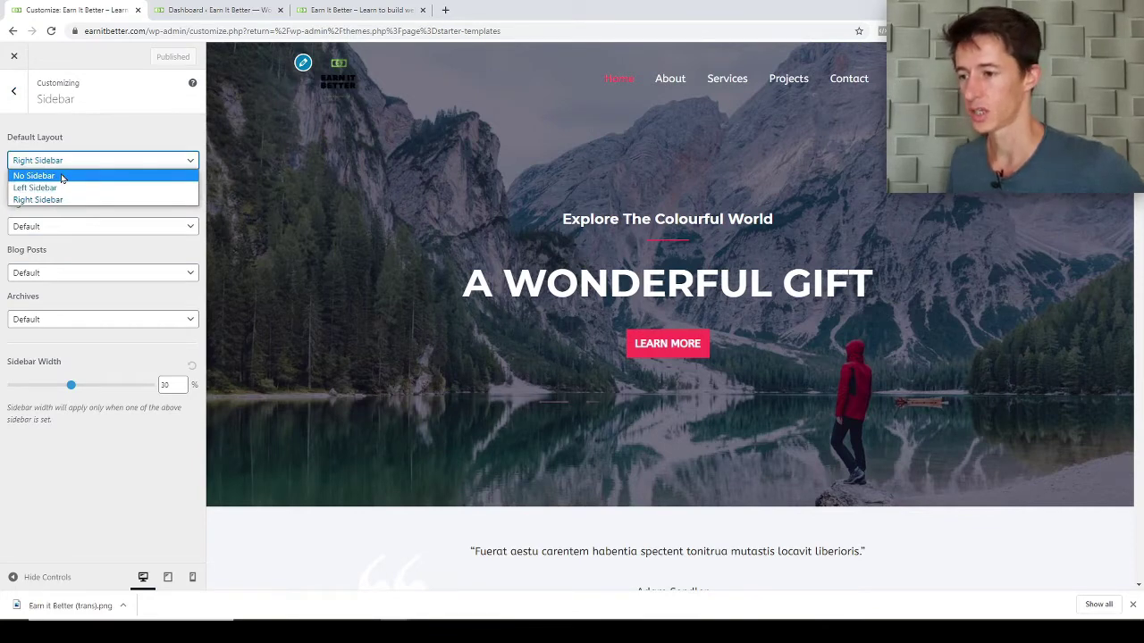
click(98, 135)
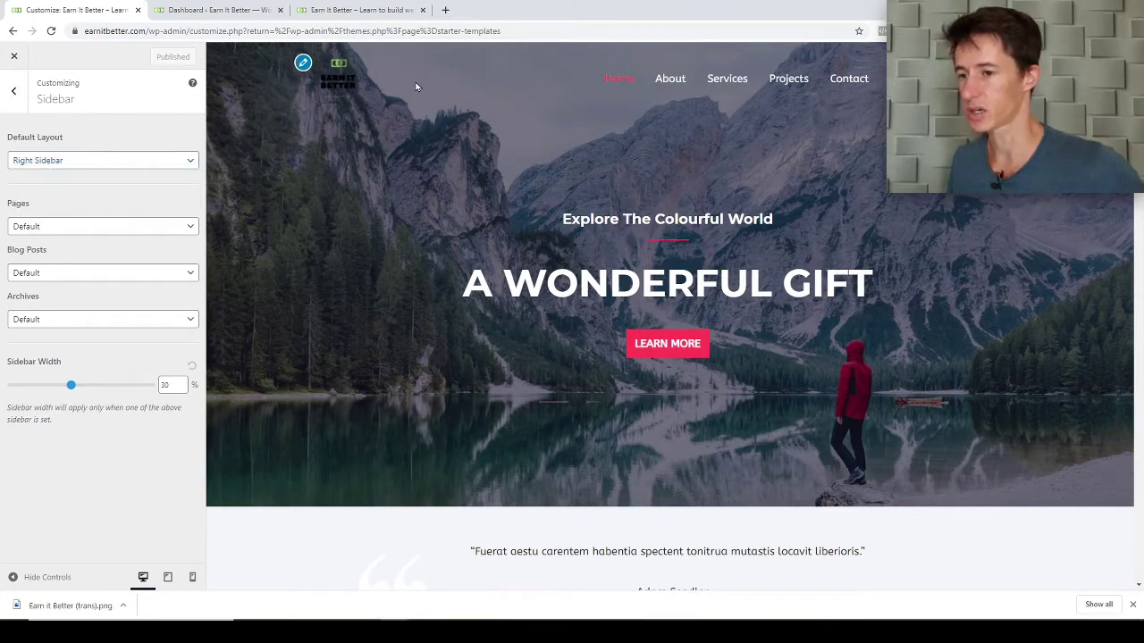
Open the createandearn.com post "How To Build a Sales Funnel for Dummies" in a new browser tab and examine its right sidebar.
click(446, 11)
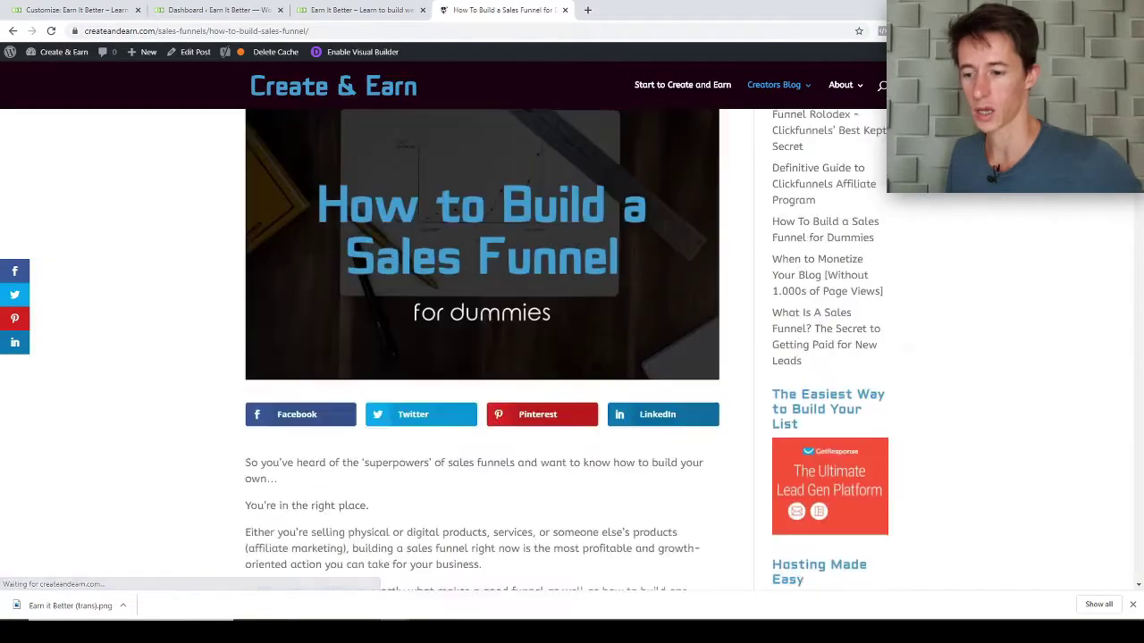
scroll(483, 339, up, 2)
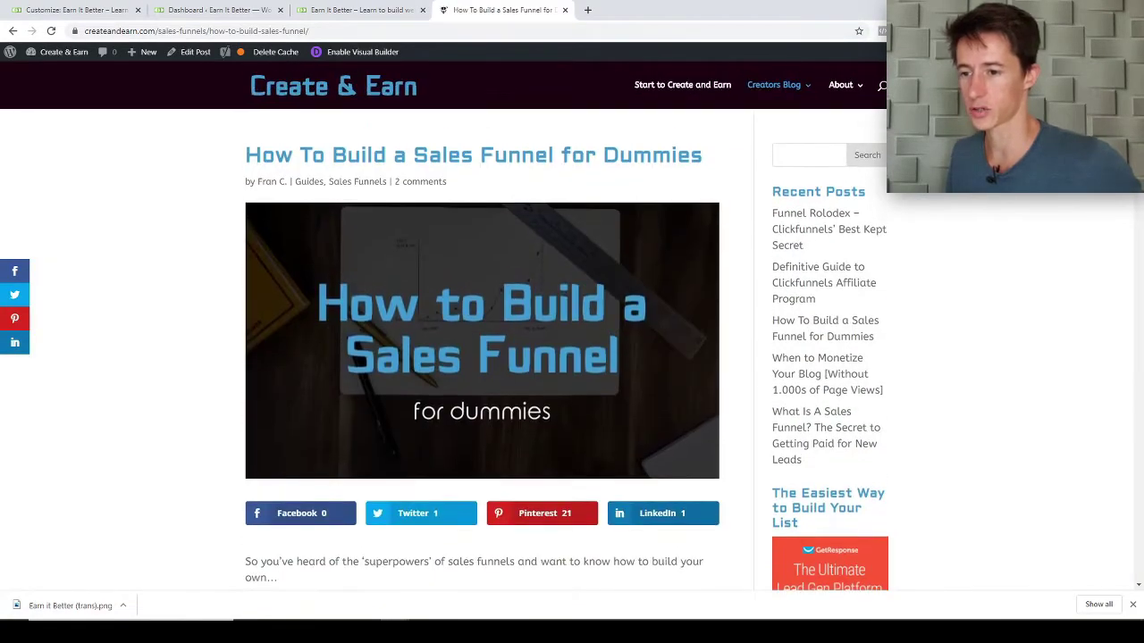
scroll(482, 339, down, 4)
scroll(801, 260, up, 3)
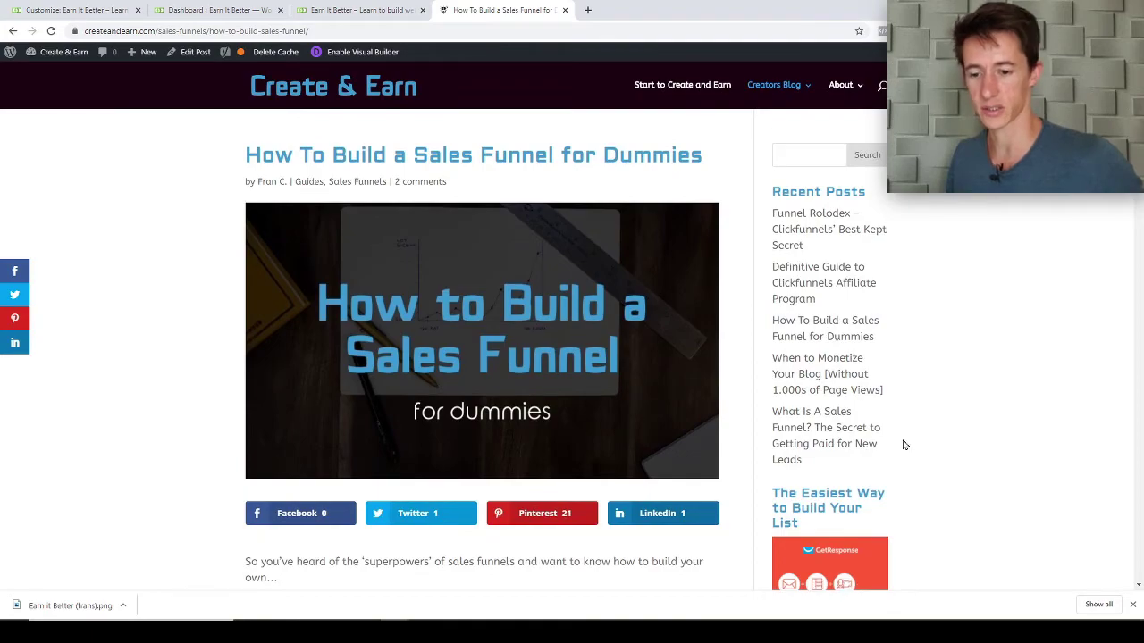
scroll(482, 339, down, 10)
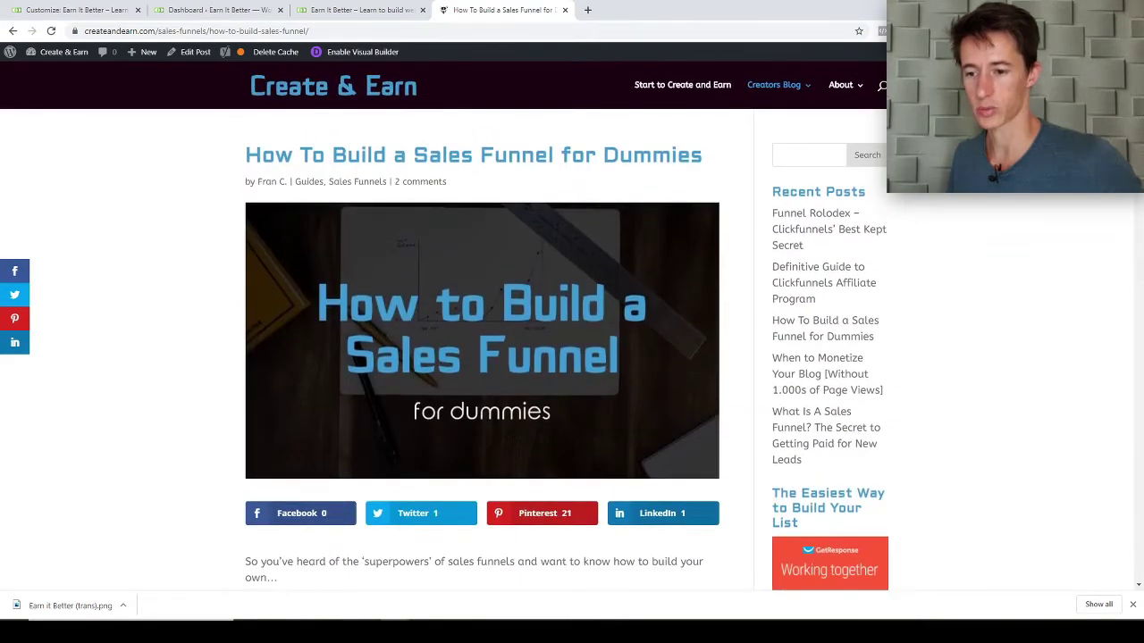
scroll(482, 340, down, 5)
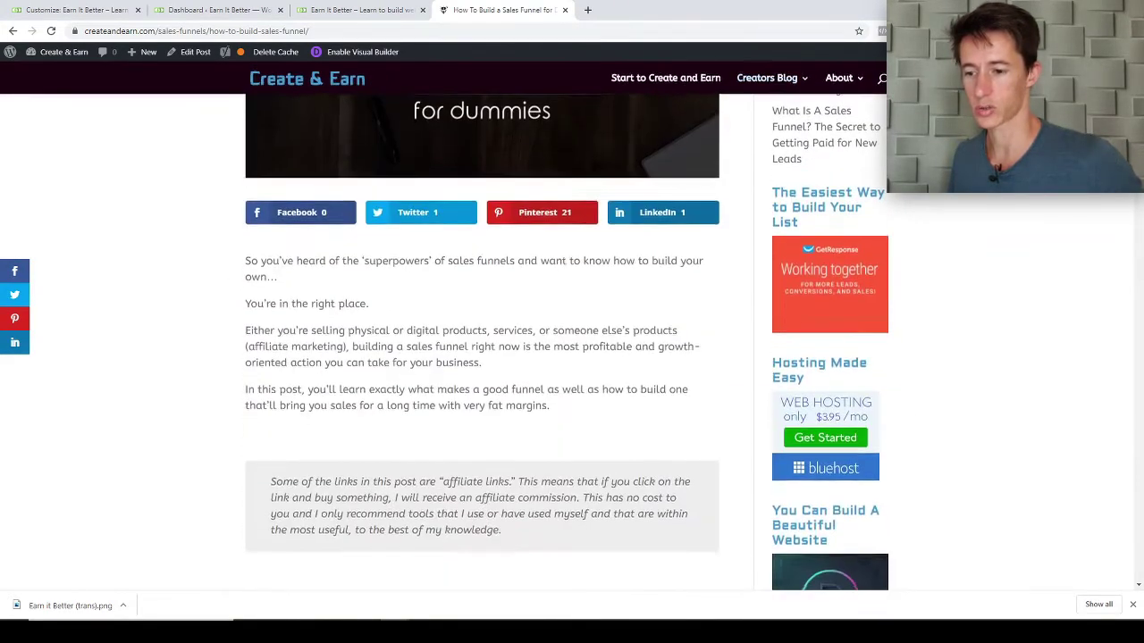
scroll(482, 340, up, 3)
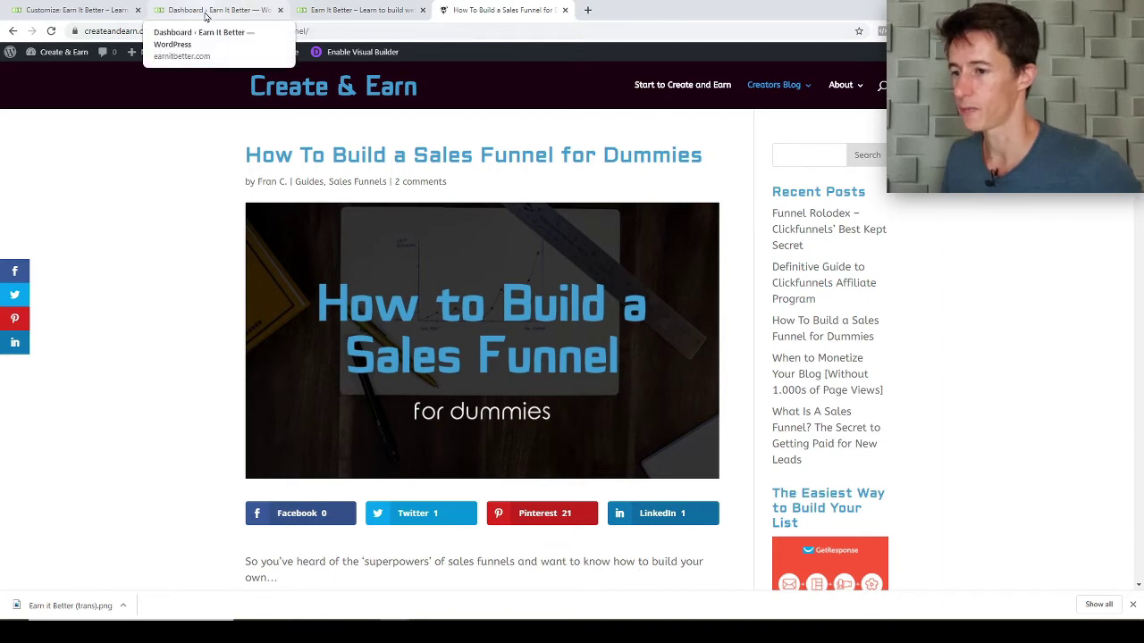
Return to the customizer's Sidebar settings and review the layout options for the default layout, blog posts and pages without changing them.
click(76, 10)
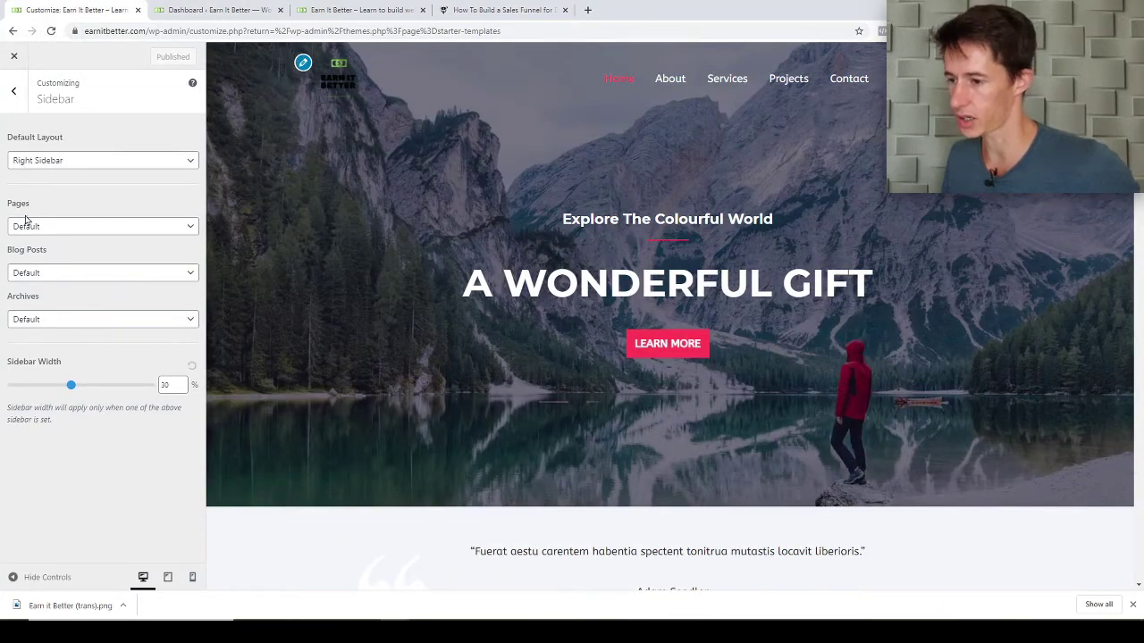
click(74, 161)
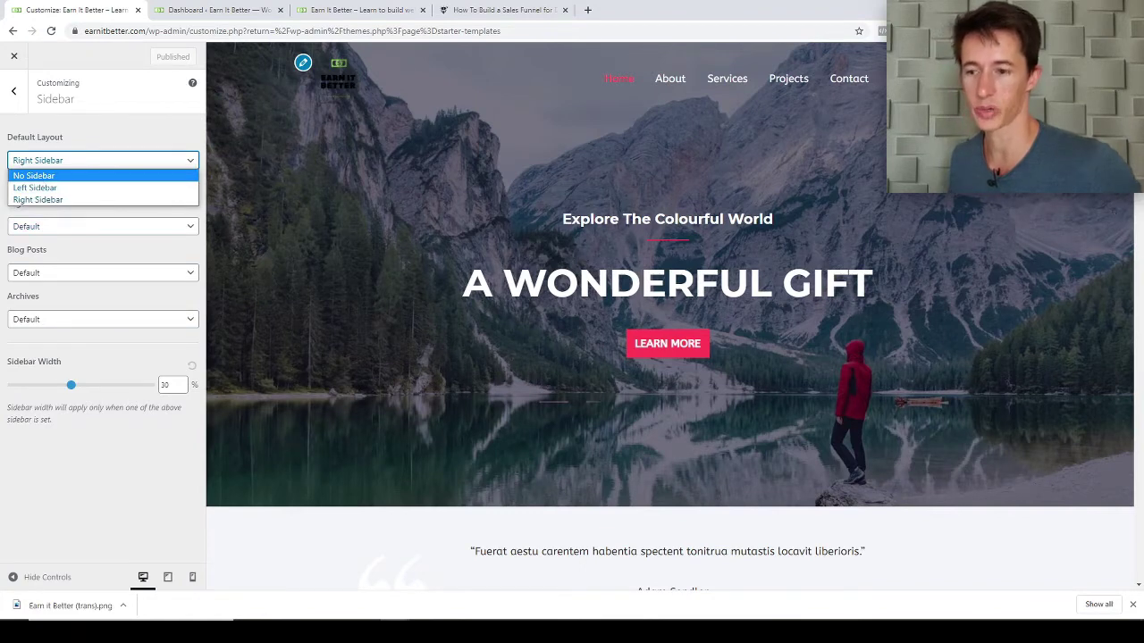
click(123, 136)
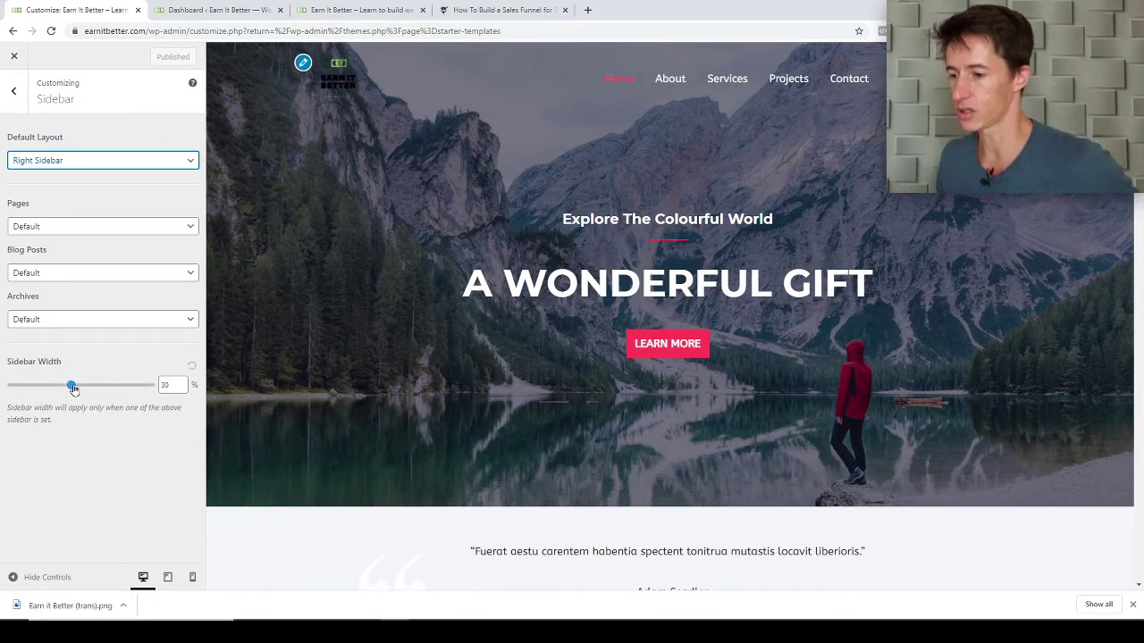
click(29, 275)
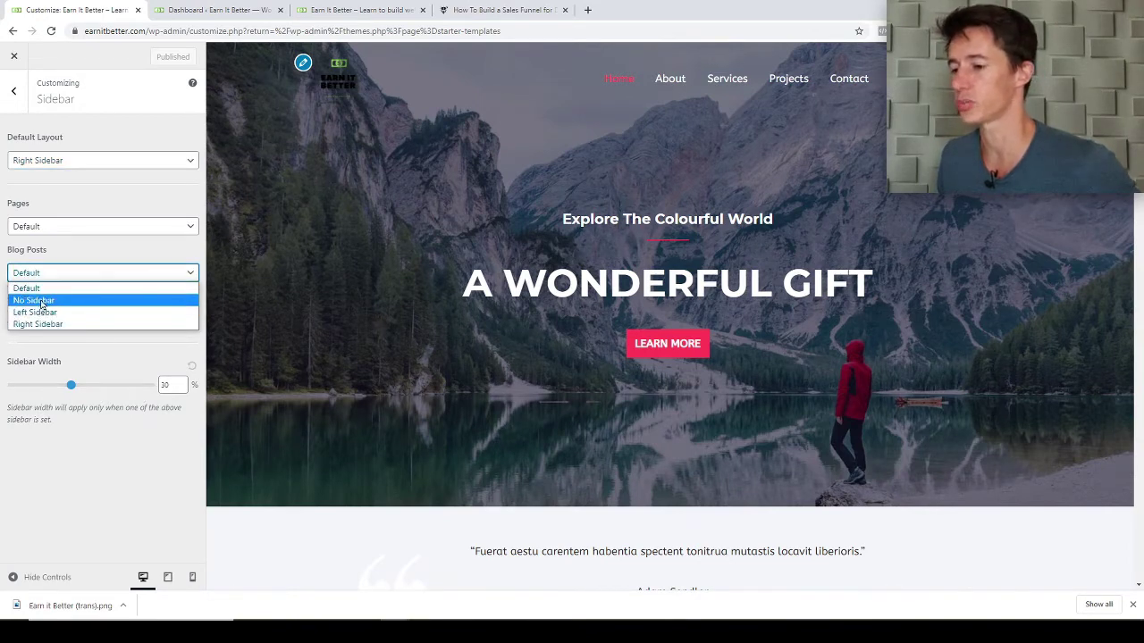
click(65, 251)
click(66, 231)
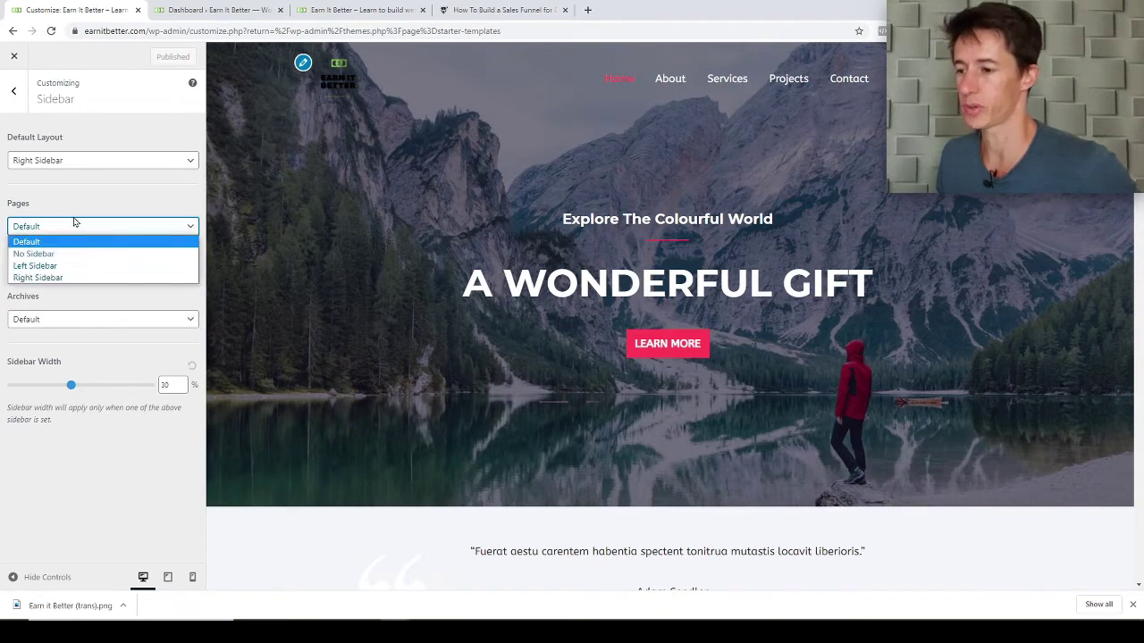
click(63, 205)
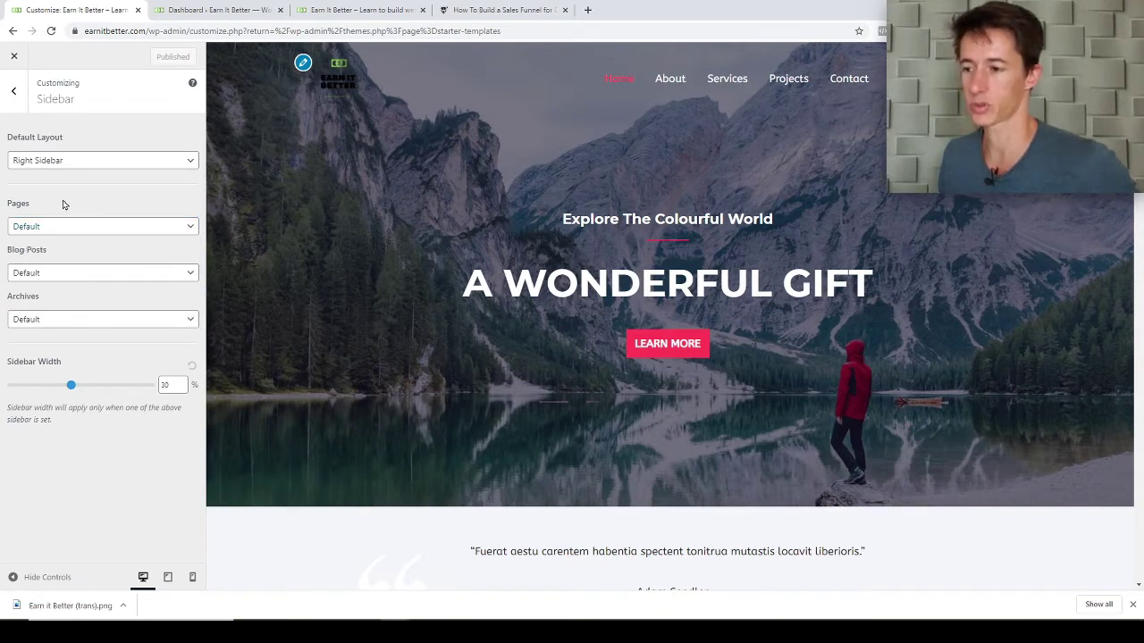
Check the Footer Widgets layout choices in the Footer settings and open the Footer Bar settings.
click(14, 93)
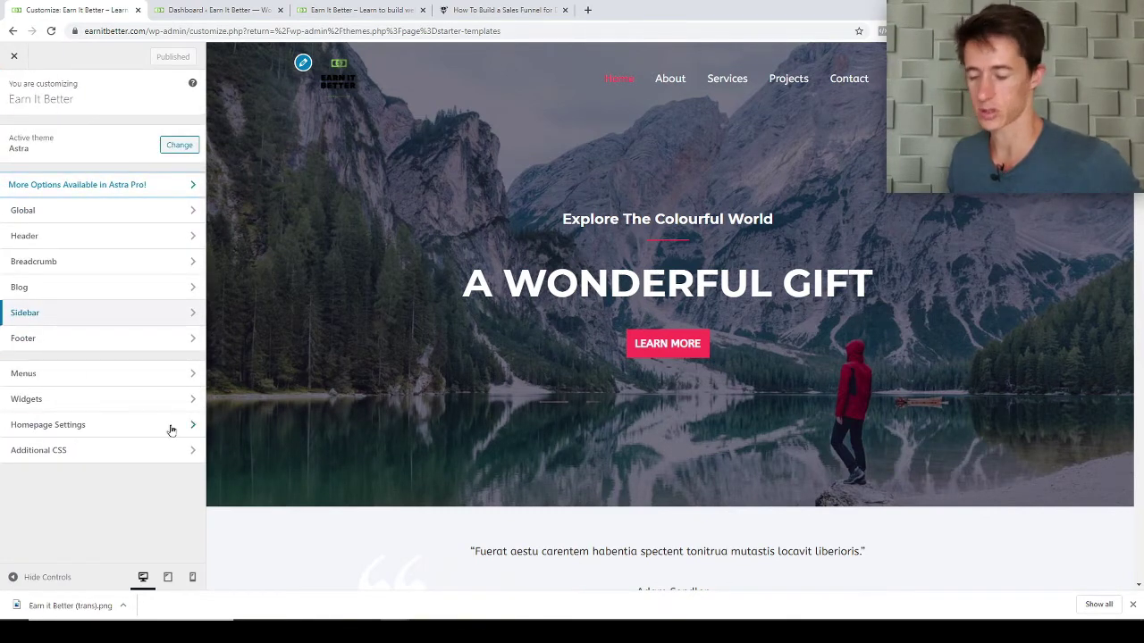
click(79, 344)
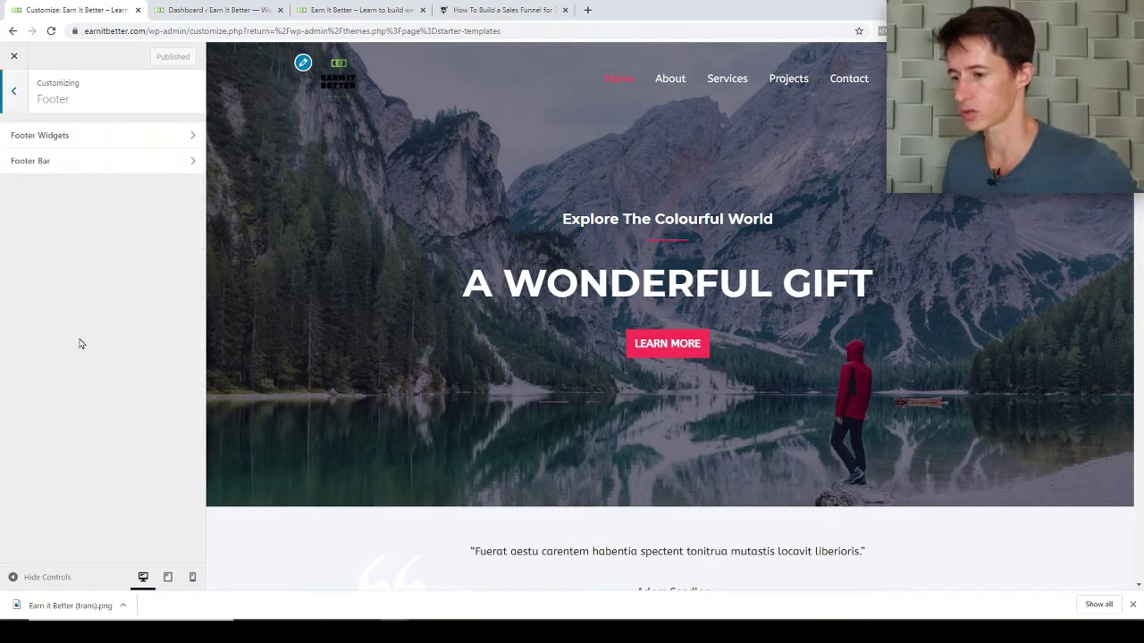
click(91, 141)
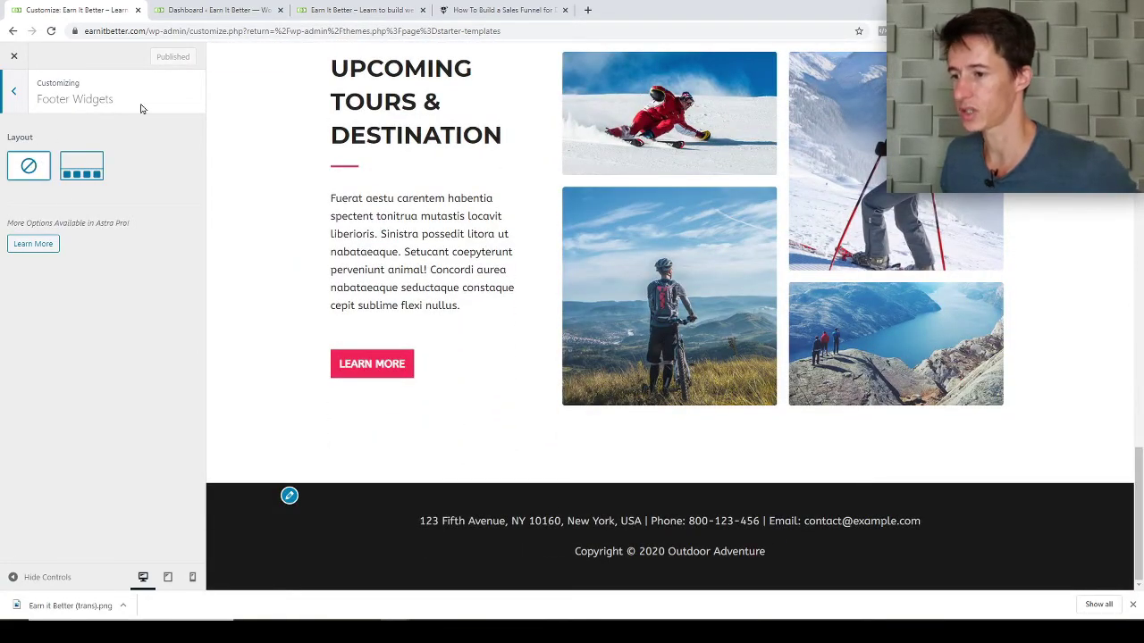
click(16, 92)
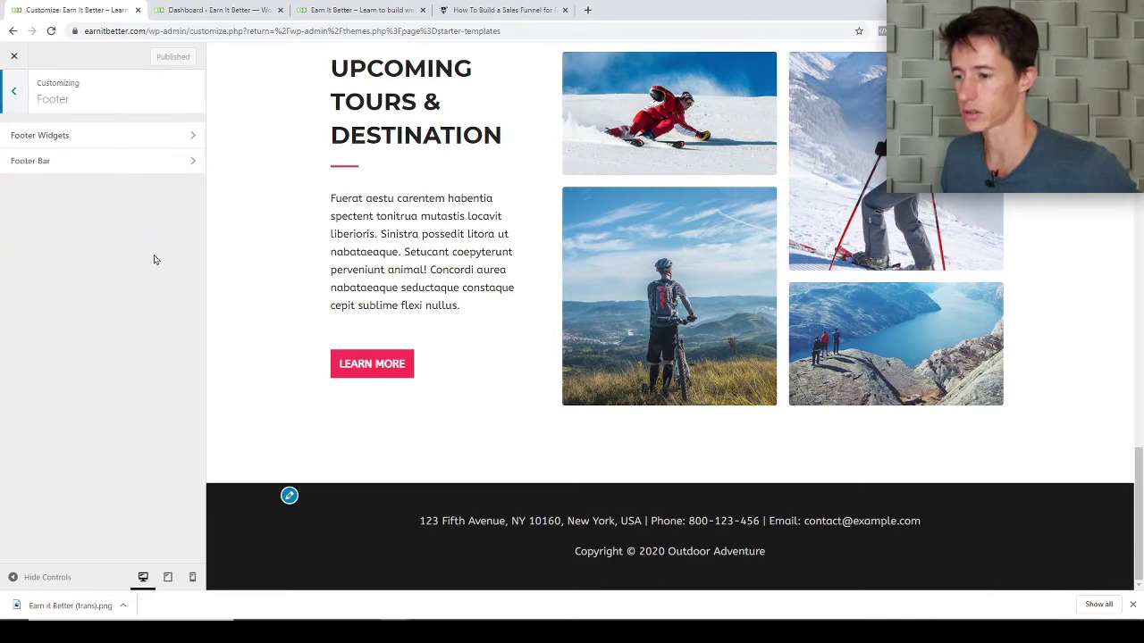
click(51, 166)
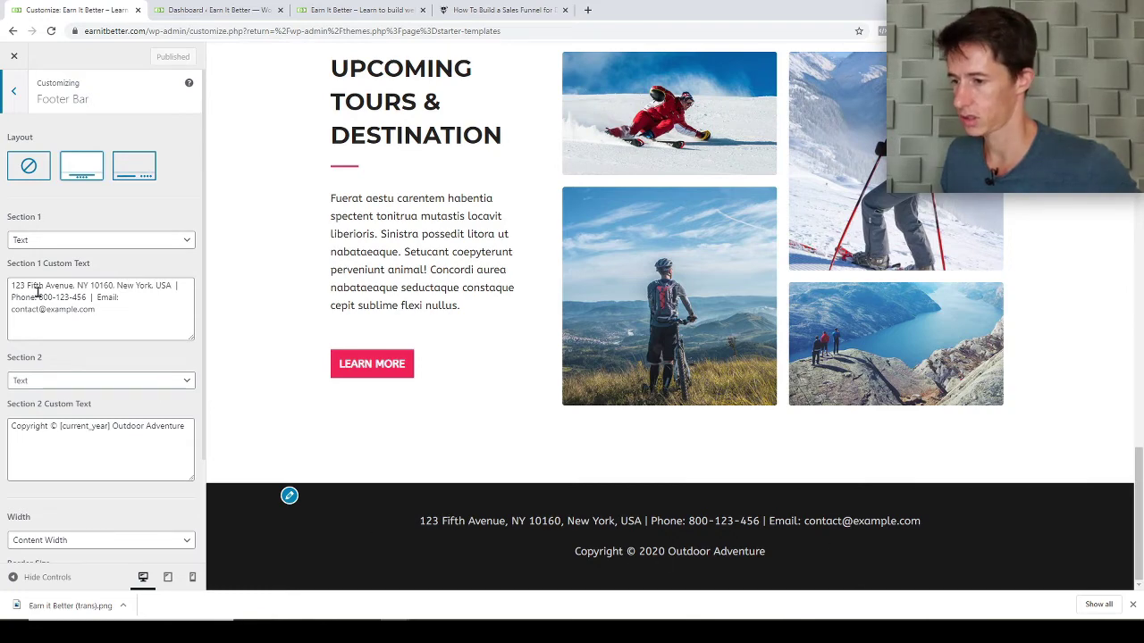
Keep the footer bar's Section 1 as Text and replace its custom text with "Earn it Better".
click(63, 236)
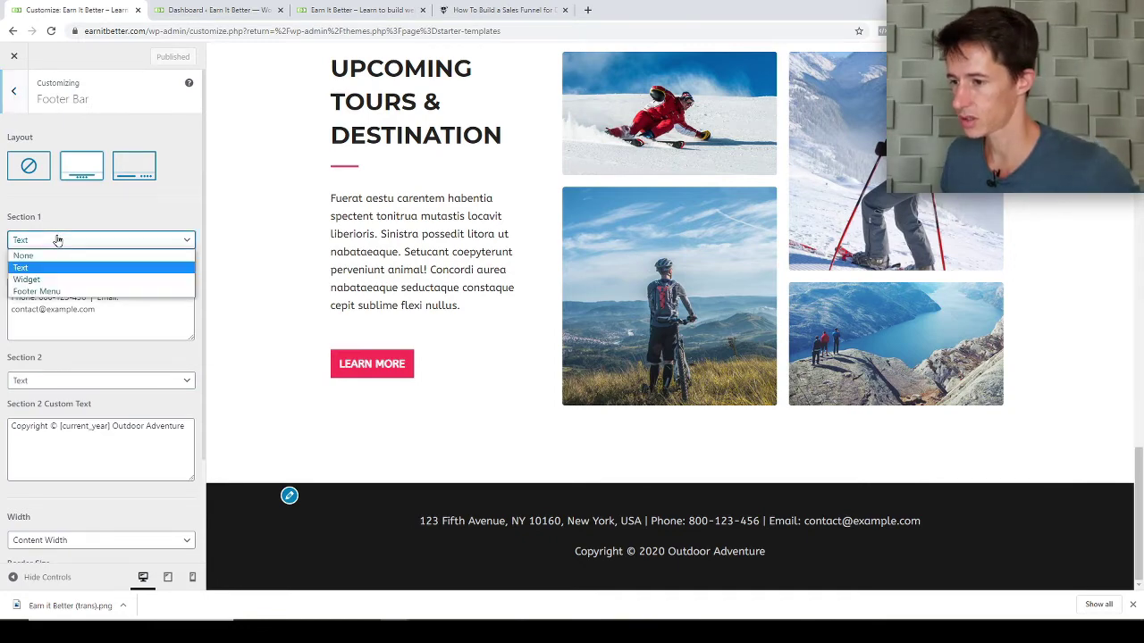
click(44, 271)
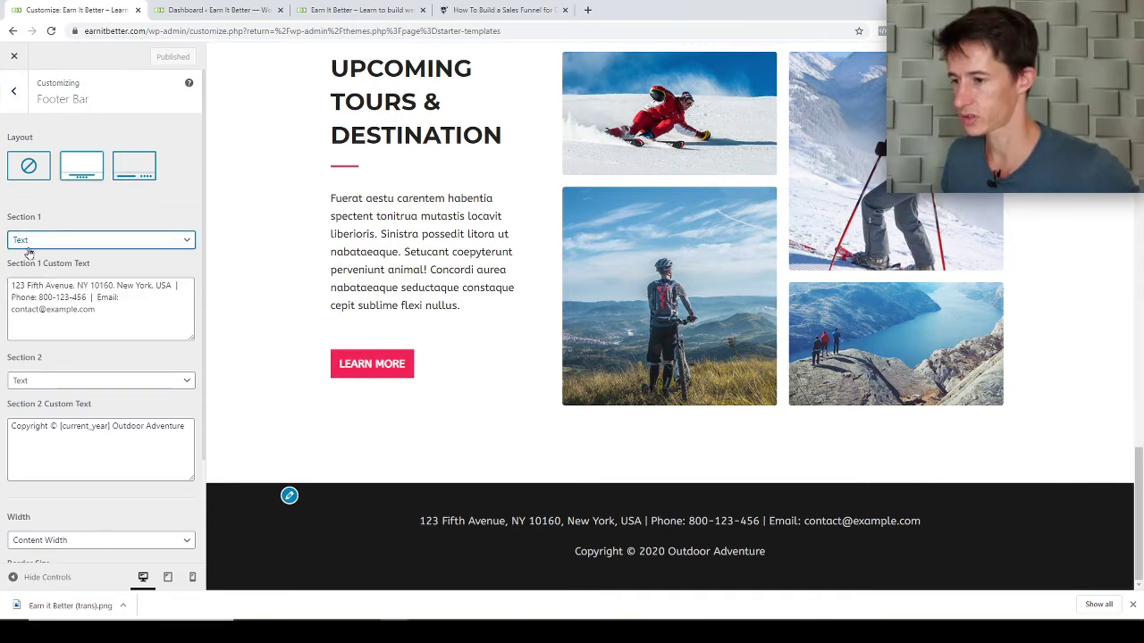
click(47, 237)
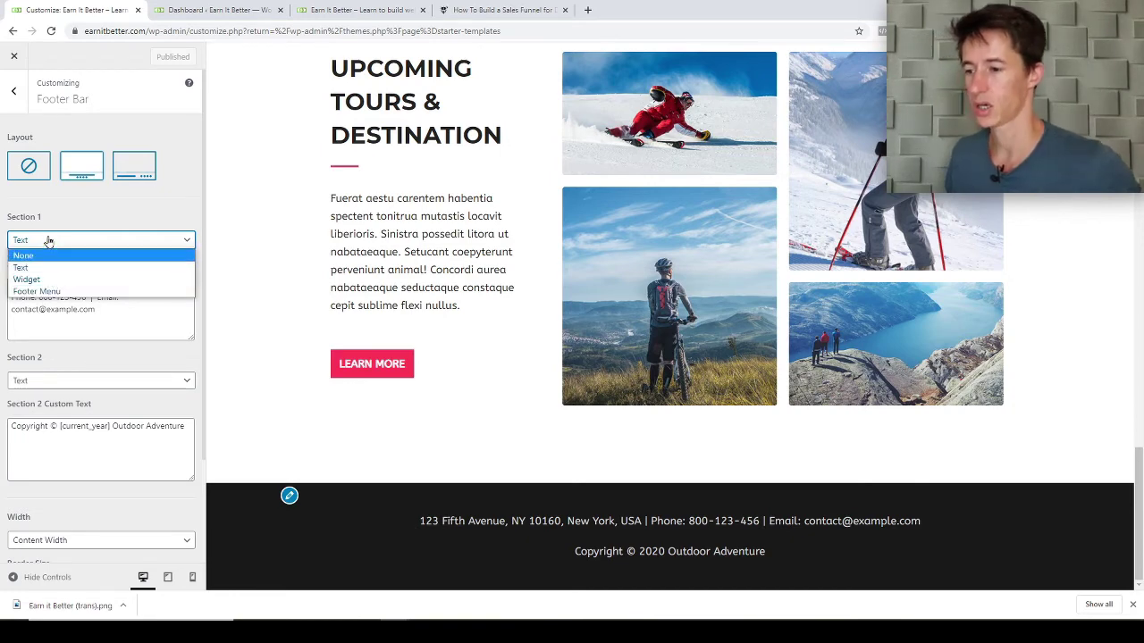
click(39, 268)
double_click(18, 284)
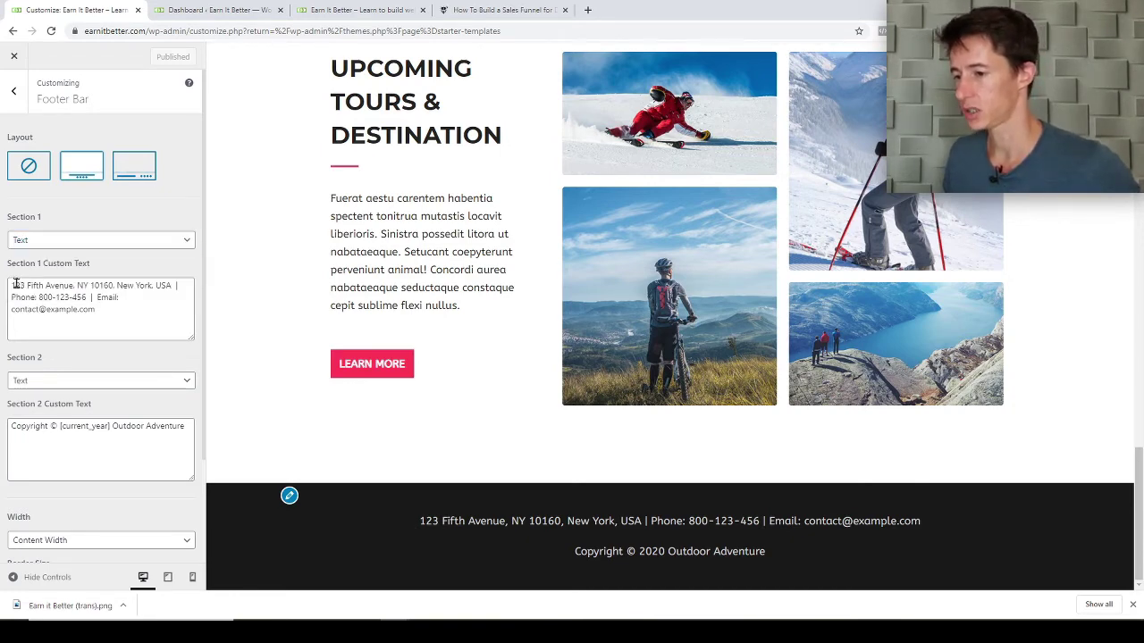
key(ctrl+a)
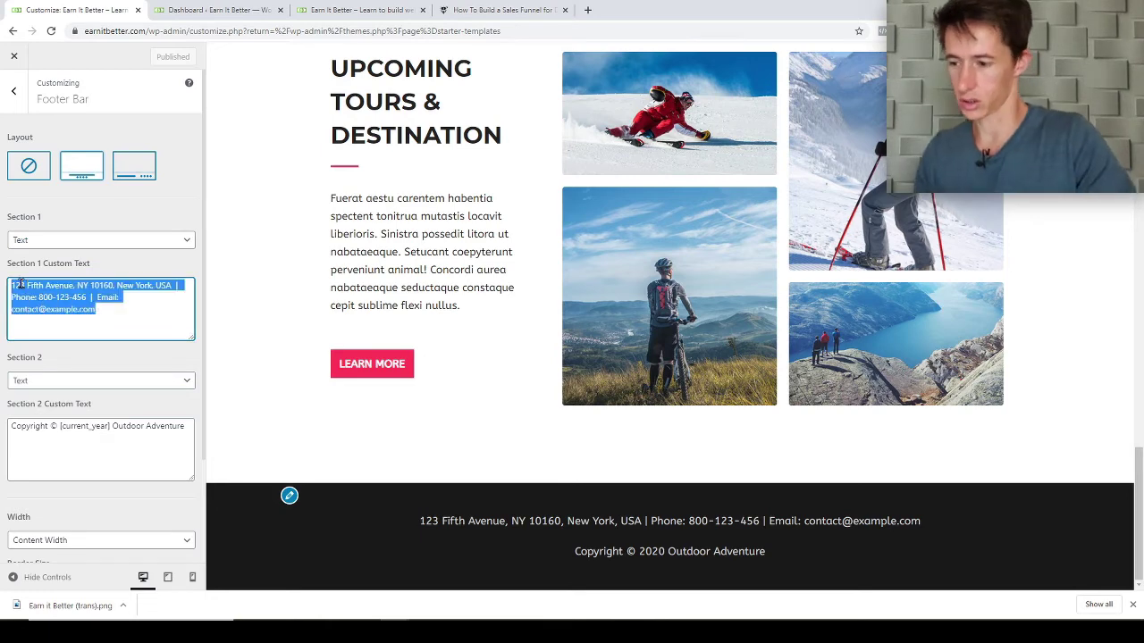
text(Earn it Better)
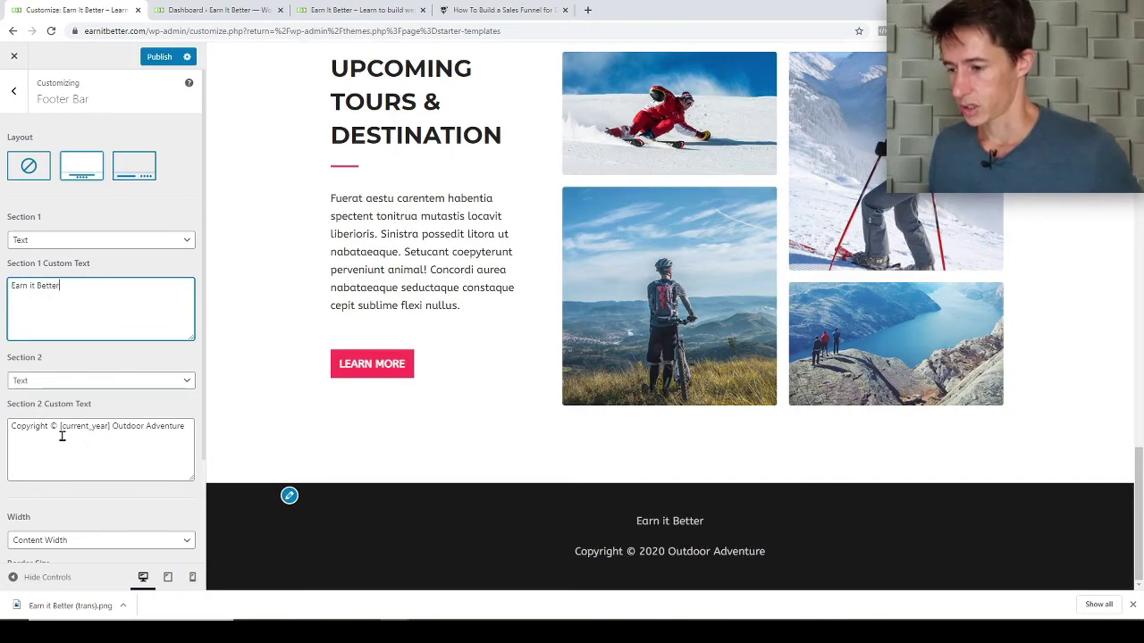
Change the footer bar's Section 2 custom text to "Copyright [current_year] Website Building".
drag(51, 428, 190, 428)
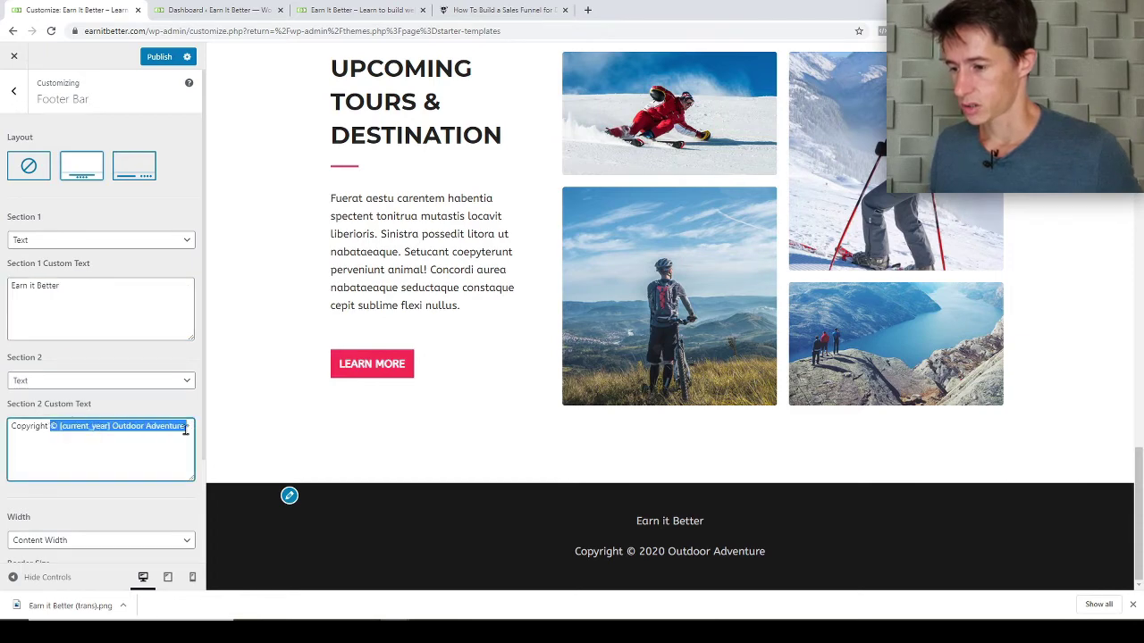
key(Left)
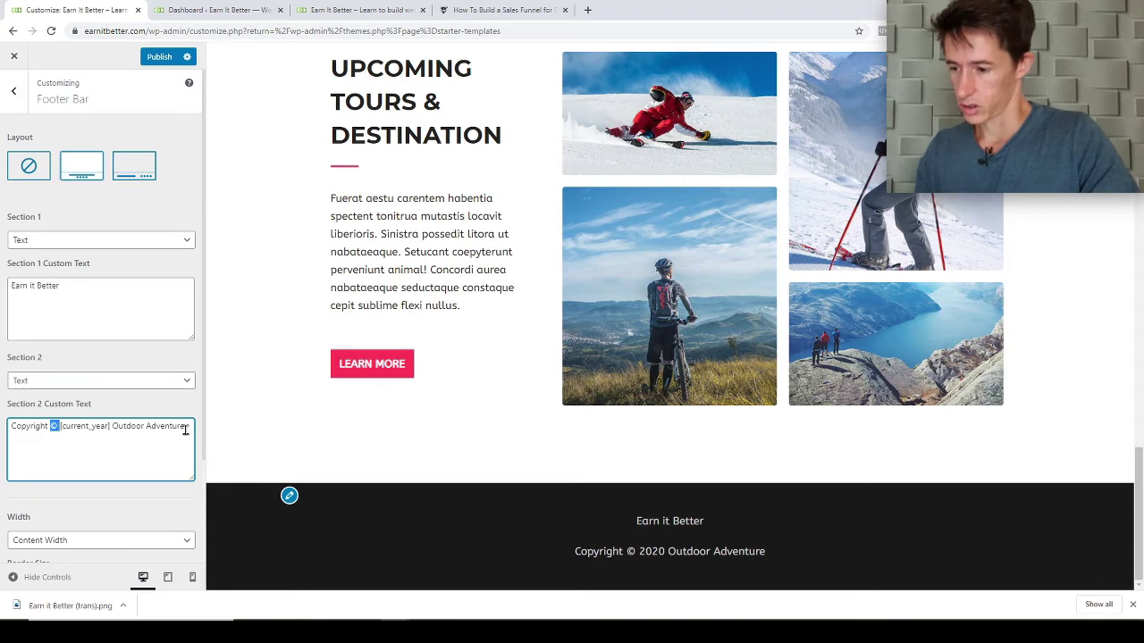
key(BackSpace)
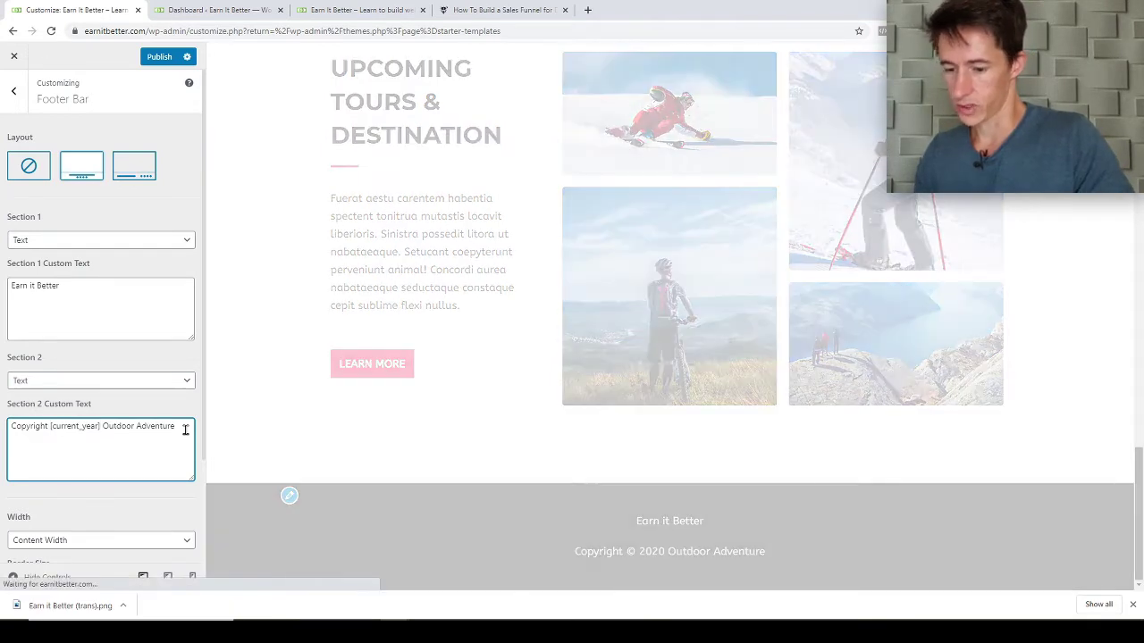
key(shift+End)
text(Website Building)
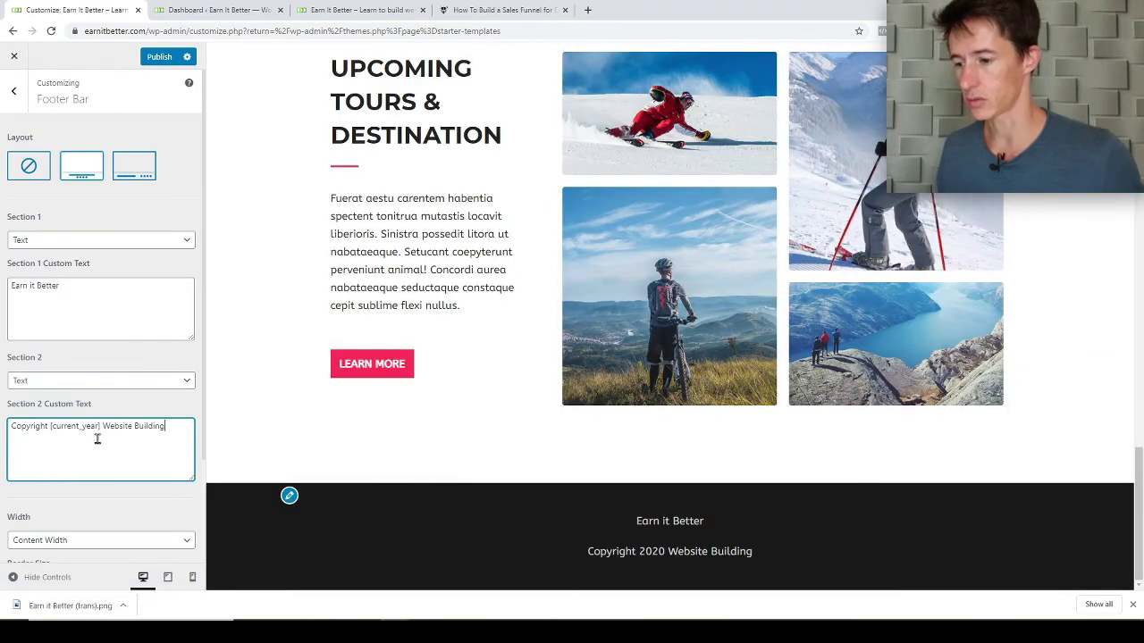
Switch the footer bar's Section 1 content to Footer Menu.
scroll(25, 528, down, 3)
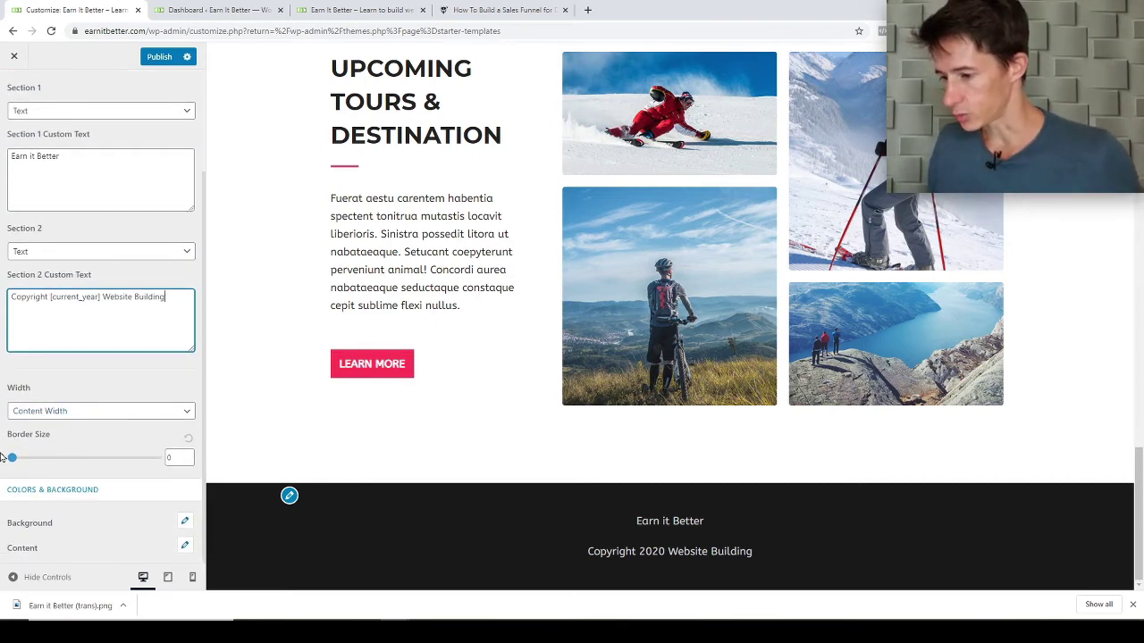
scroll(120, 455, up, 3)
scroll(706, 518, up, 2)
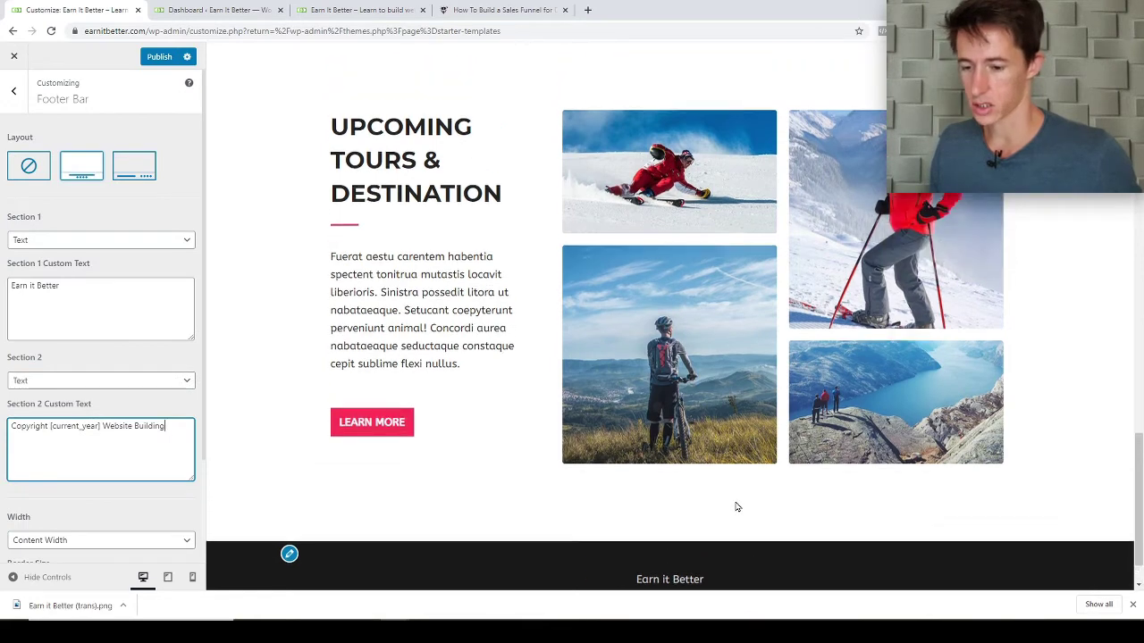
click(42, 241)
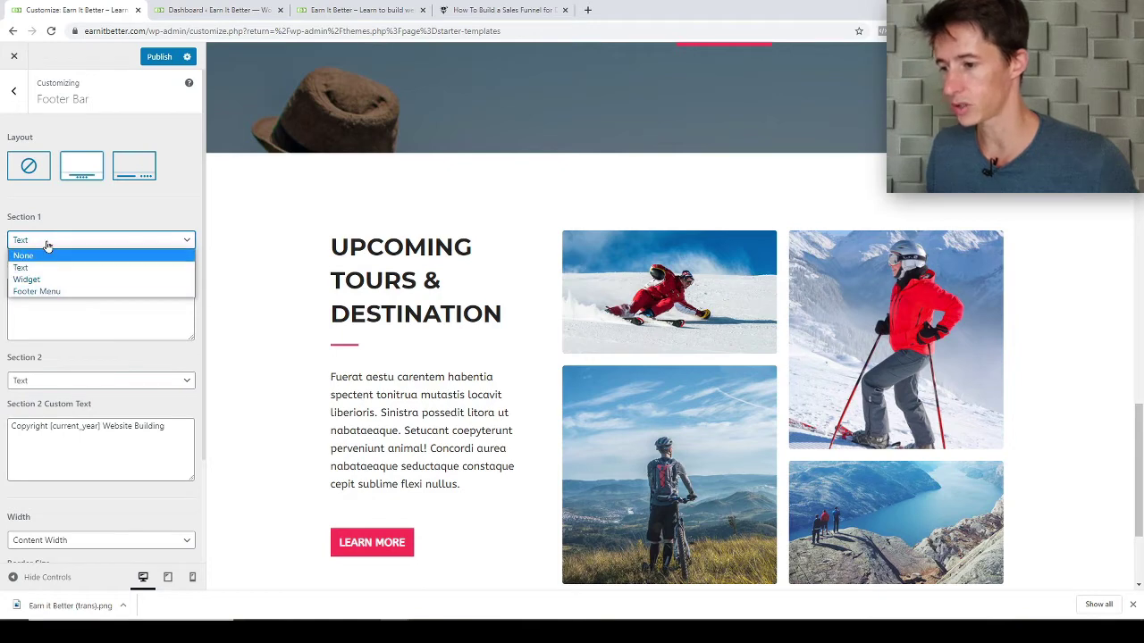
click(47, 243)
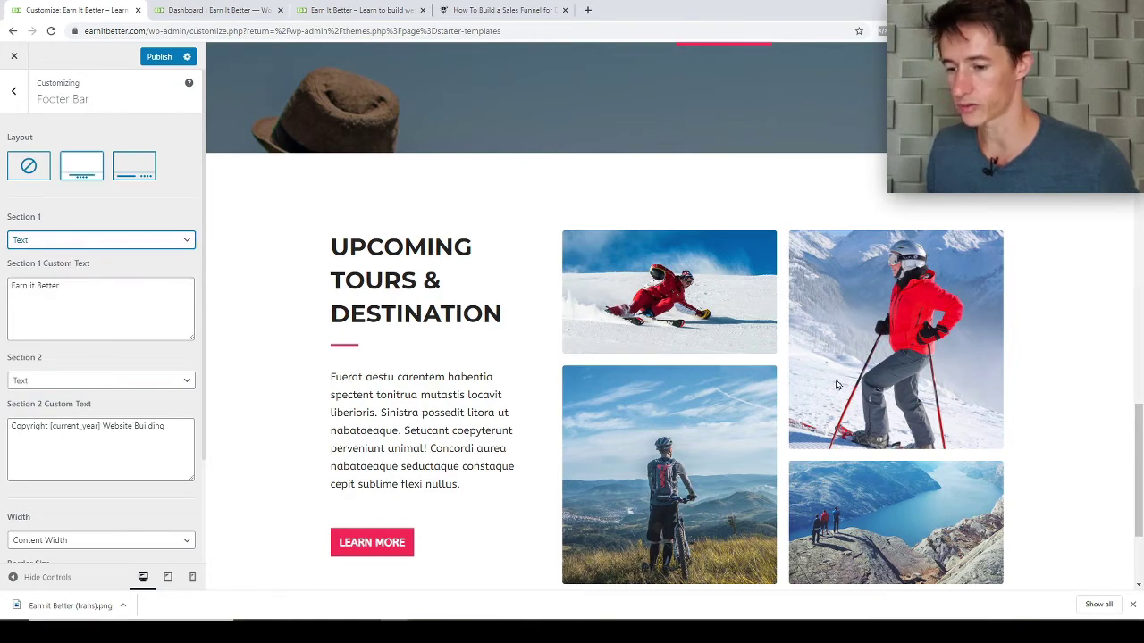
scroll(837, 385, down, 3)
scroll(516, 441, down, 1)
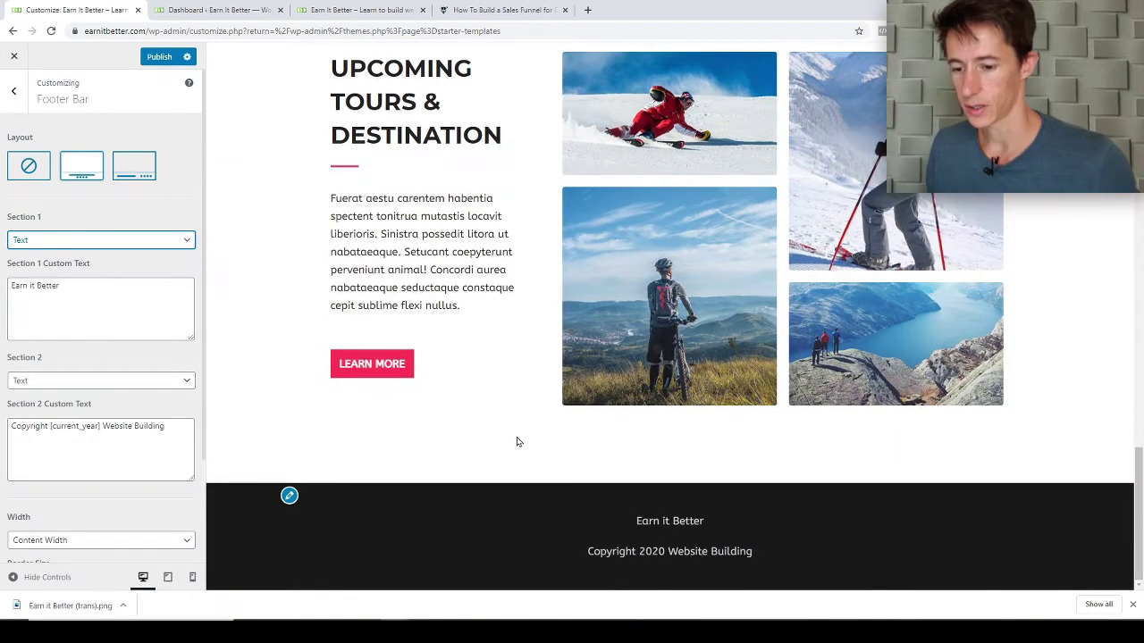
click(23, 245)
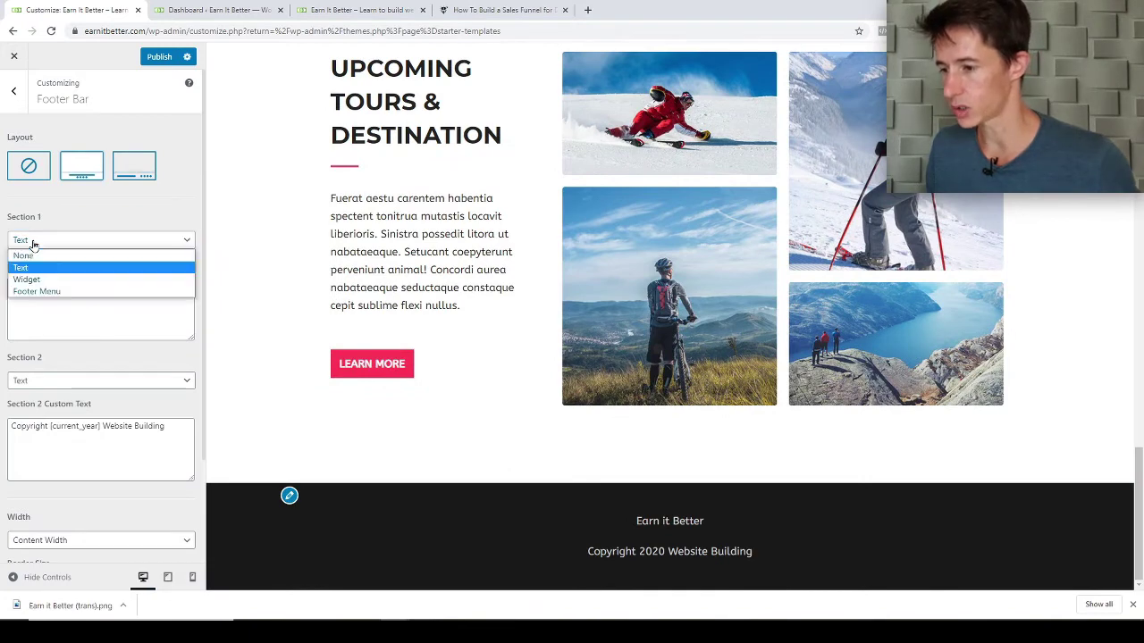
click(39, 292)
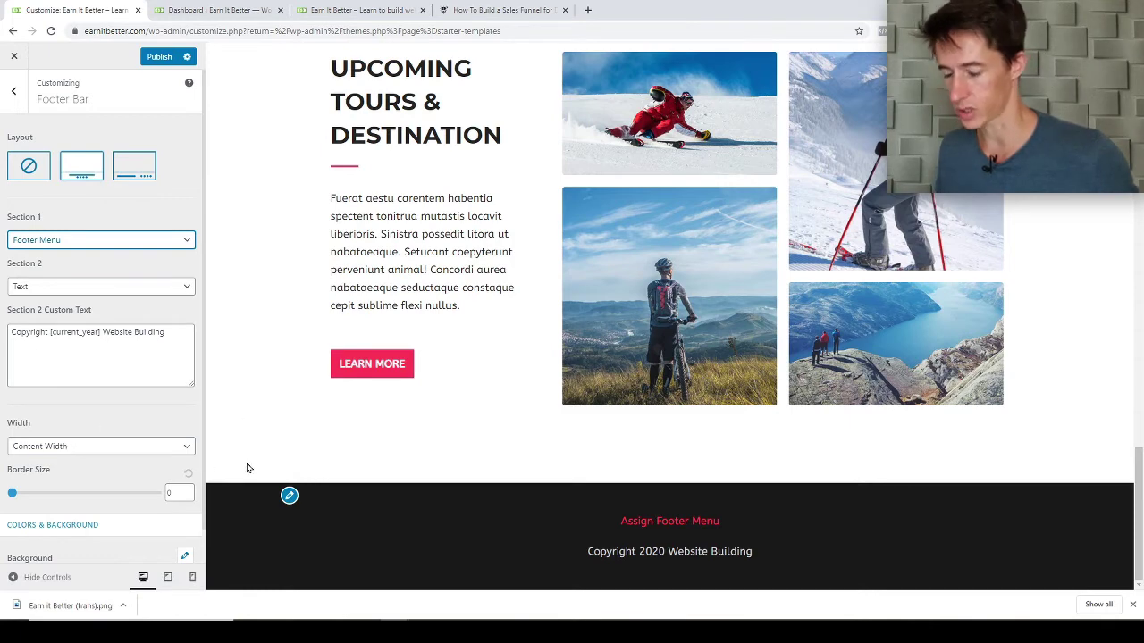
Add "Earn it Better -" in front of the Section 2 copyright text and publish the changes.
click(14, 334)
text(Ea)
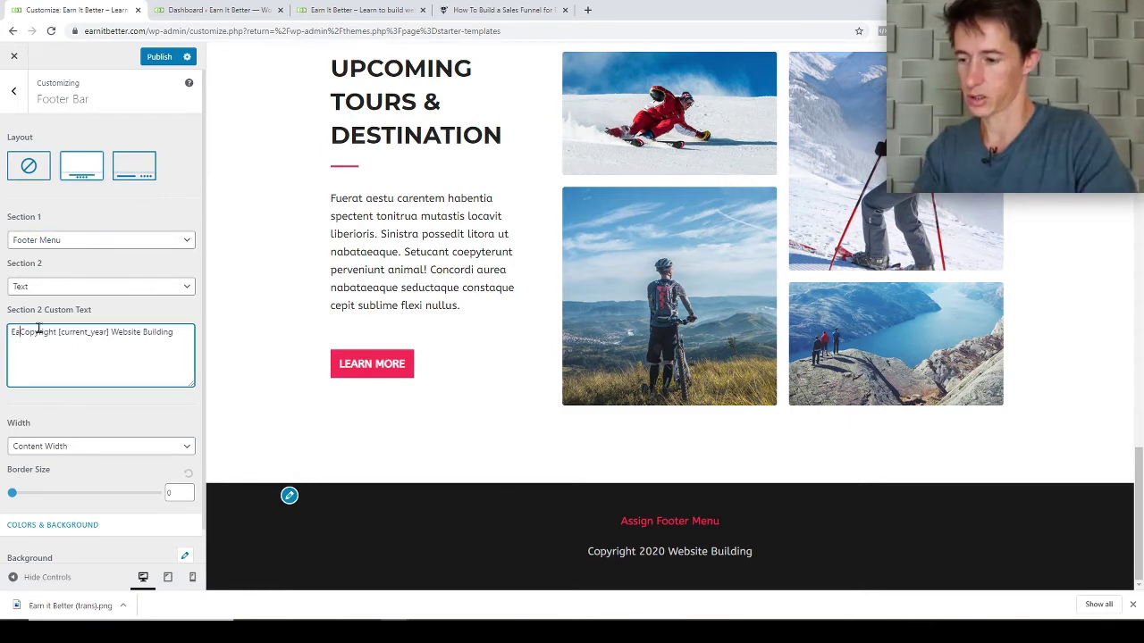
text(rn it Better -)
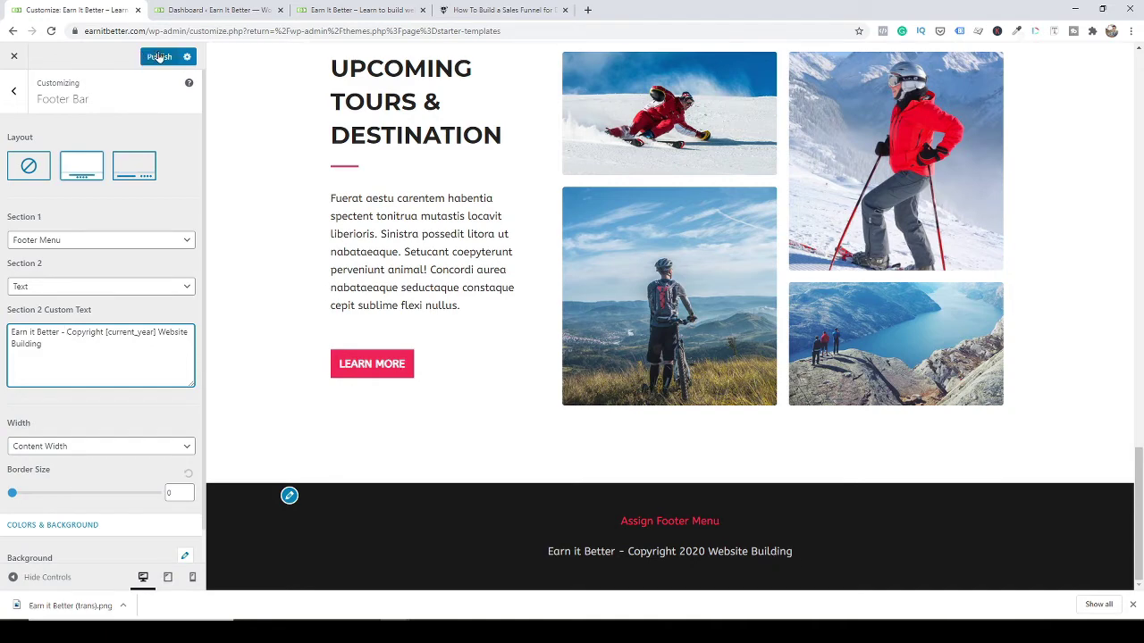
click(159, 56)
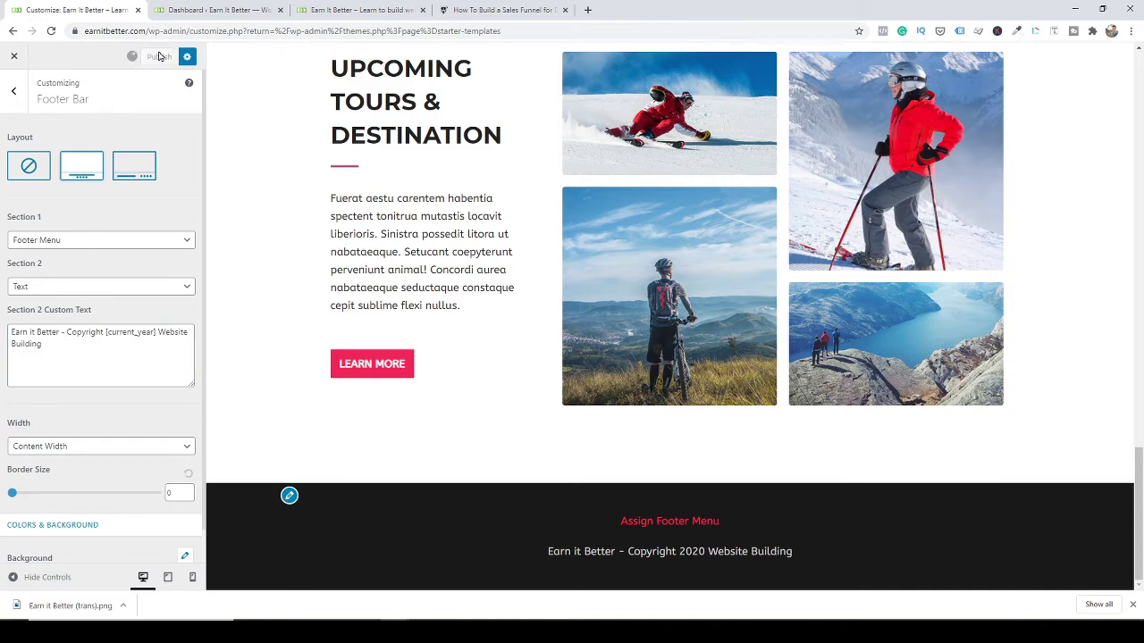
Try the four-column Footer Widgets layout, preview it in the footer, and disable the footer widgets again.
click(24, 98)
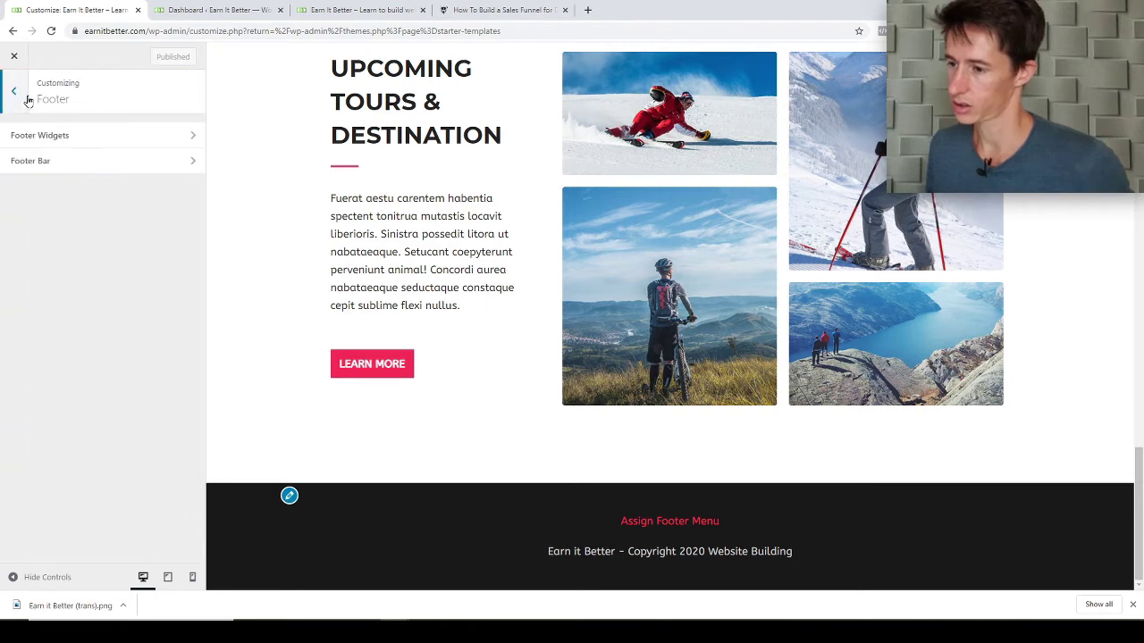
click(52, 139)
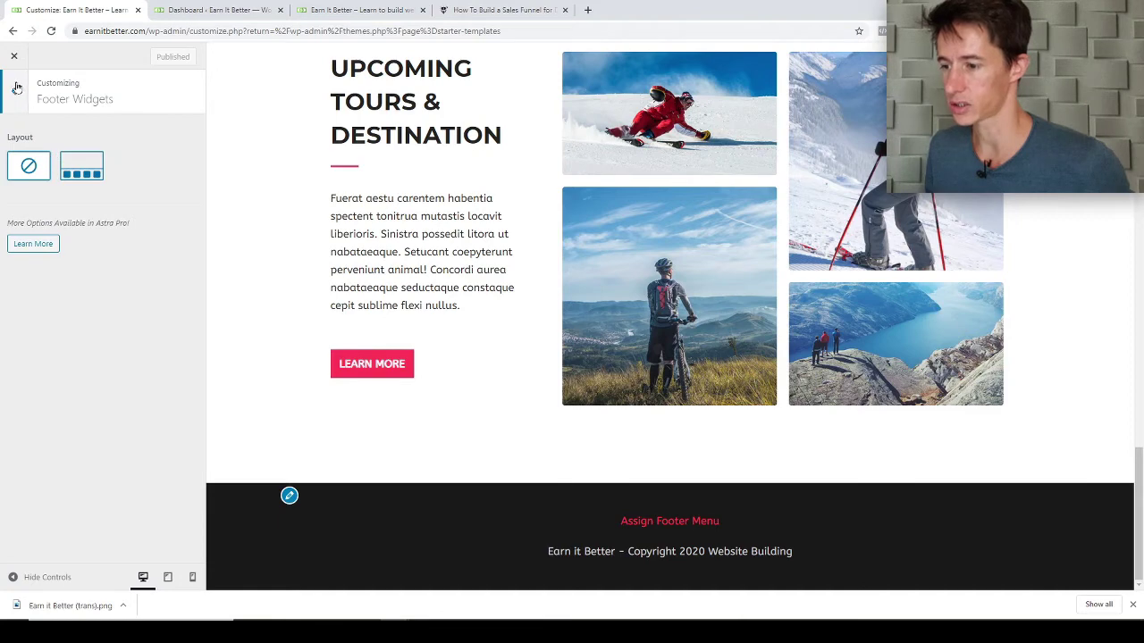
click(81, 167)
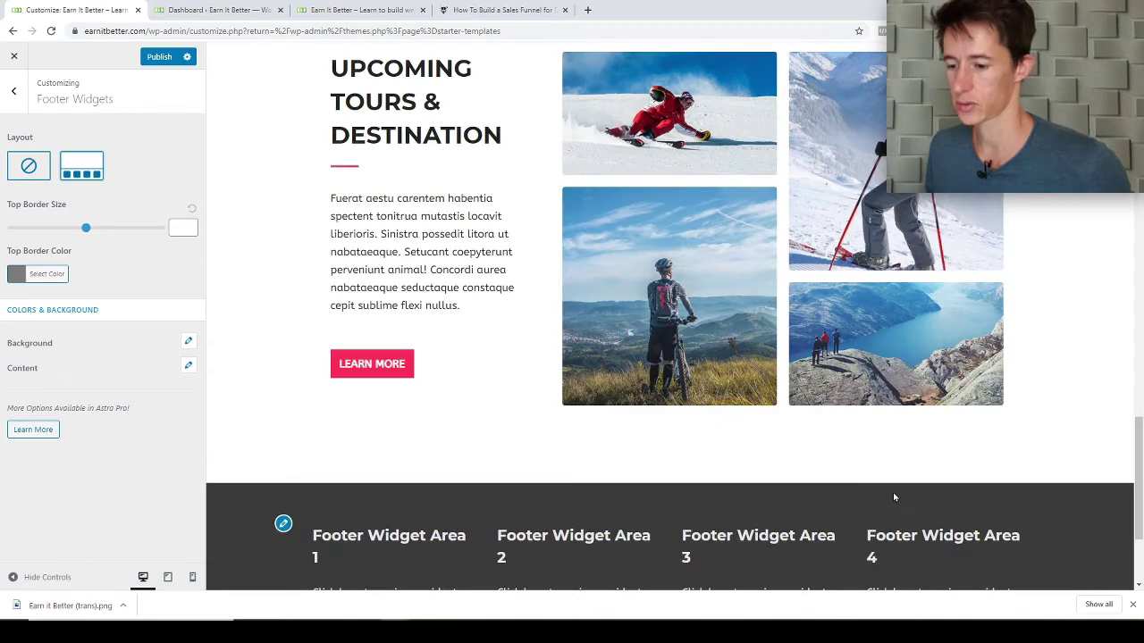
scroll(892, 494, down, 2)
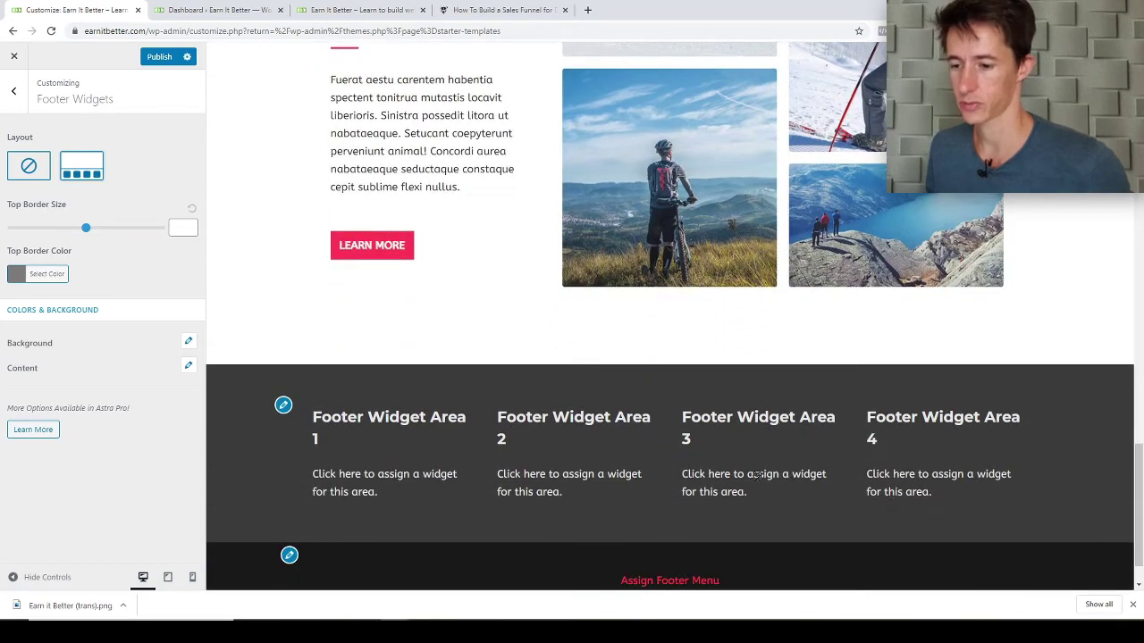
click(19, 170)
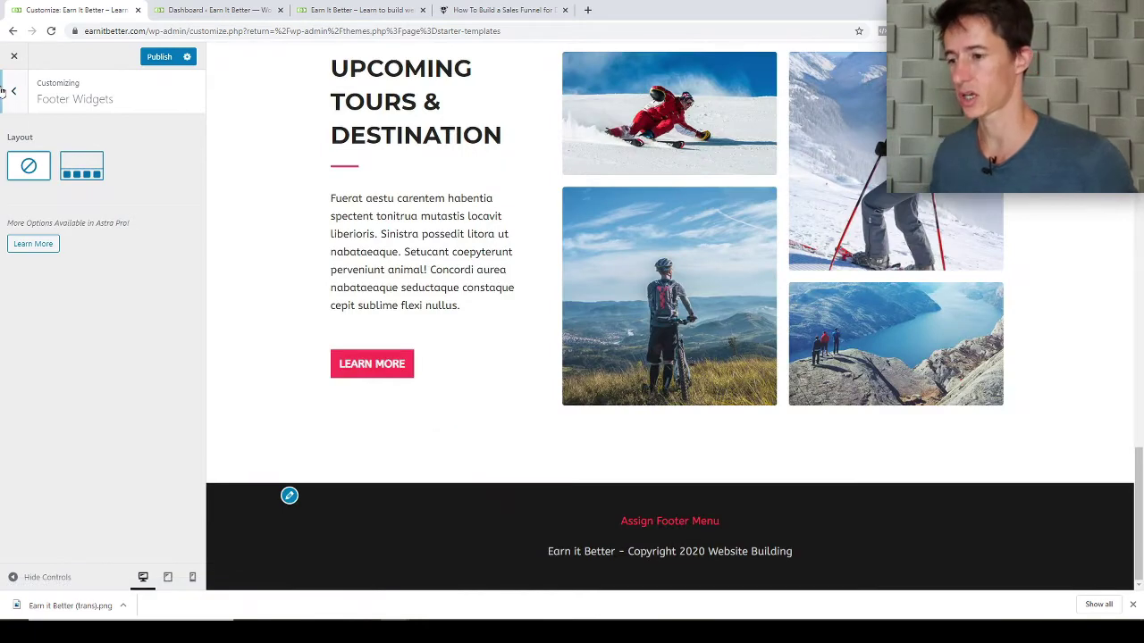
click(14, 95)
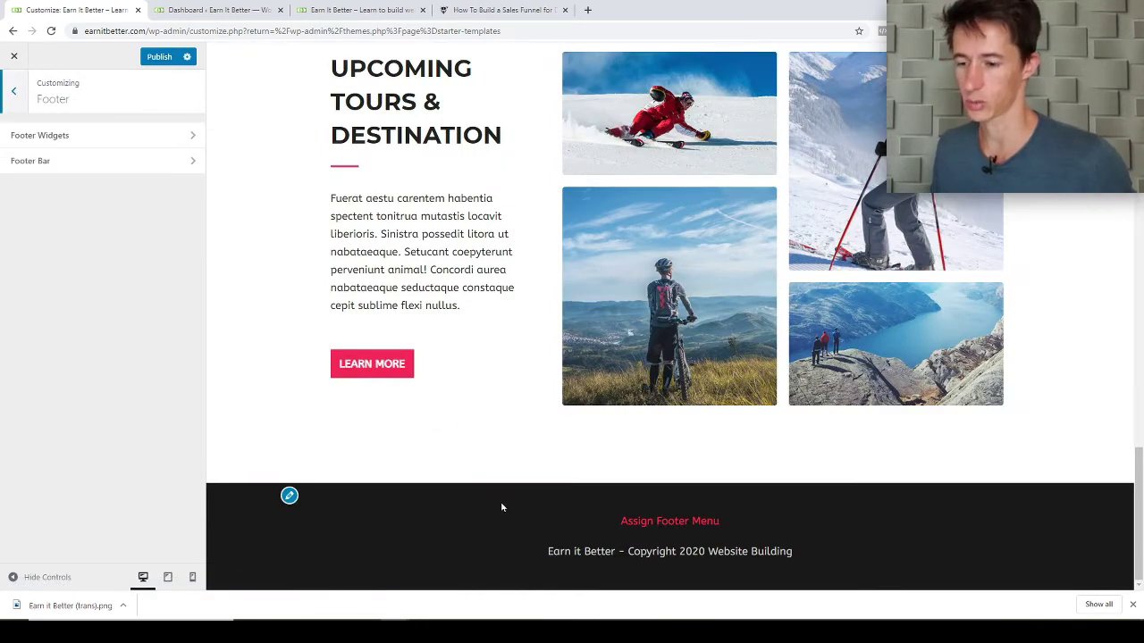
Open the customizer's Menus settings and examine the Footer Menu's items and location options.
click(8, 96)
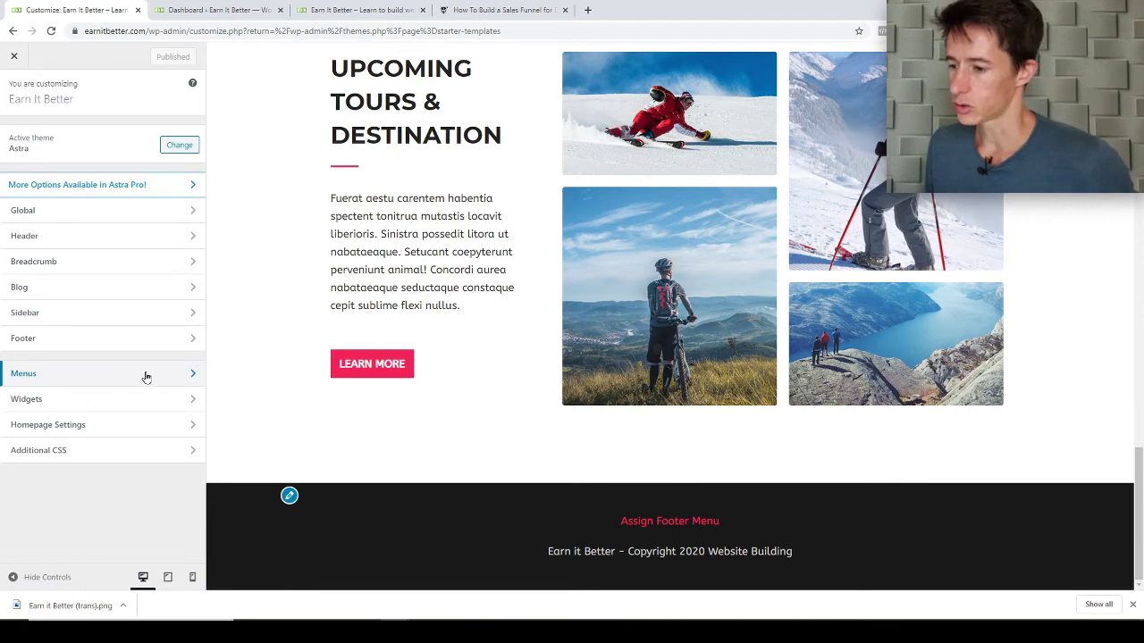
click(146, 375)
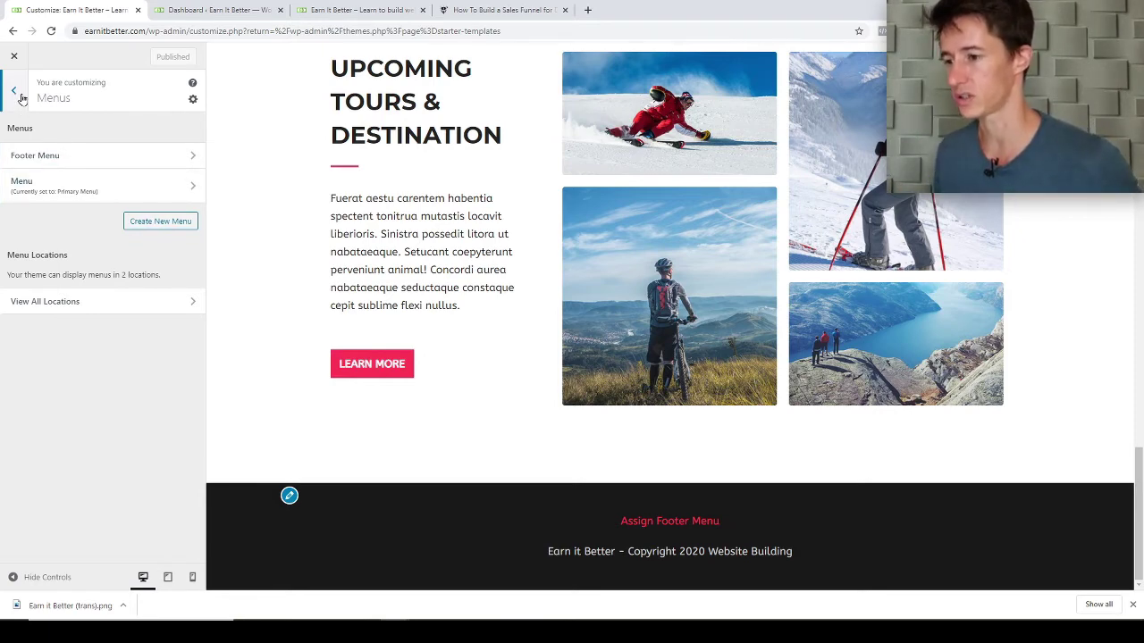
click(60, 158)
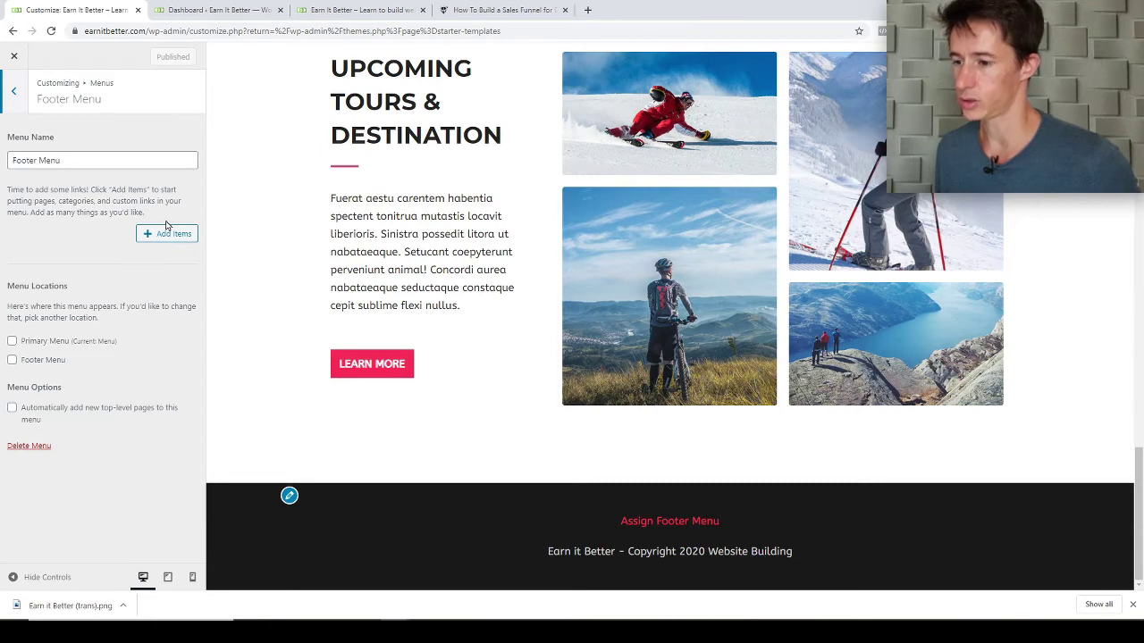
click(16, 93)
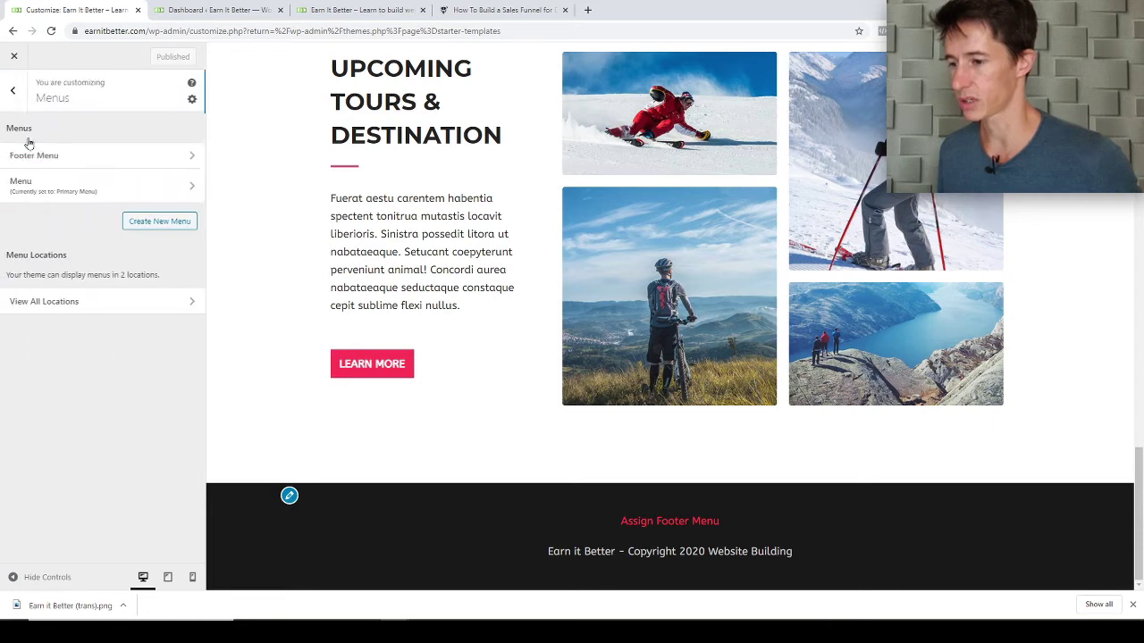
Assign Footer Menu to the Footer Menu location, keeping Menu as the Primary Menu, and publish the changes.
click(65, 304)
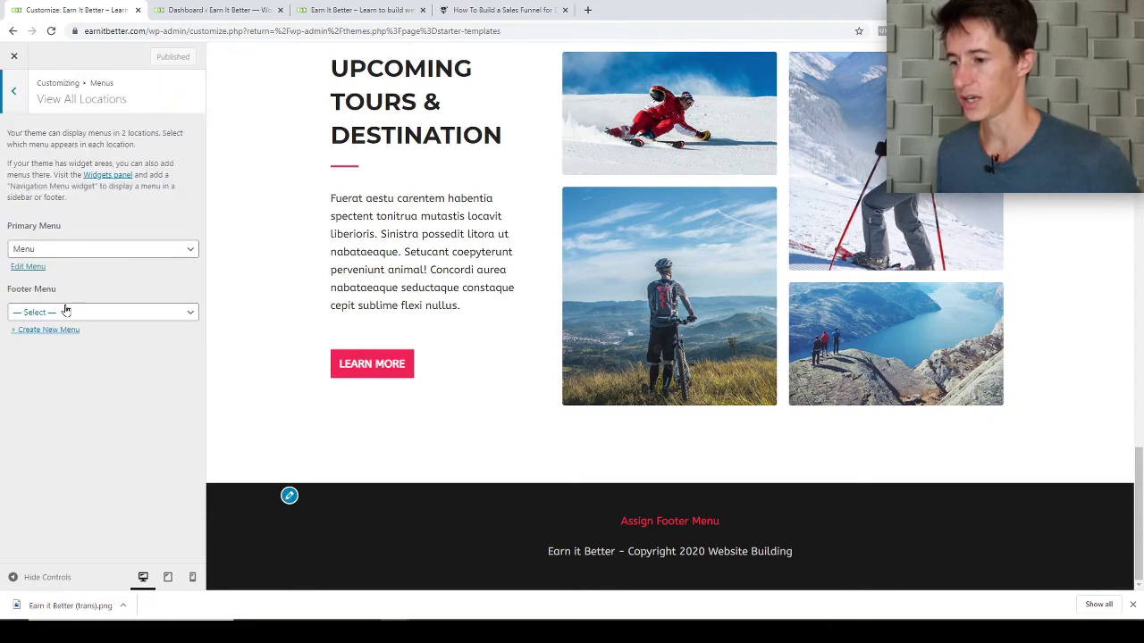
click(51, 253)
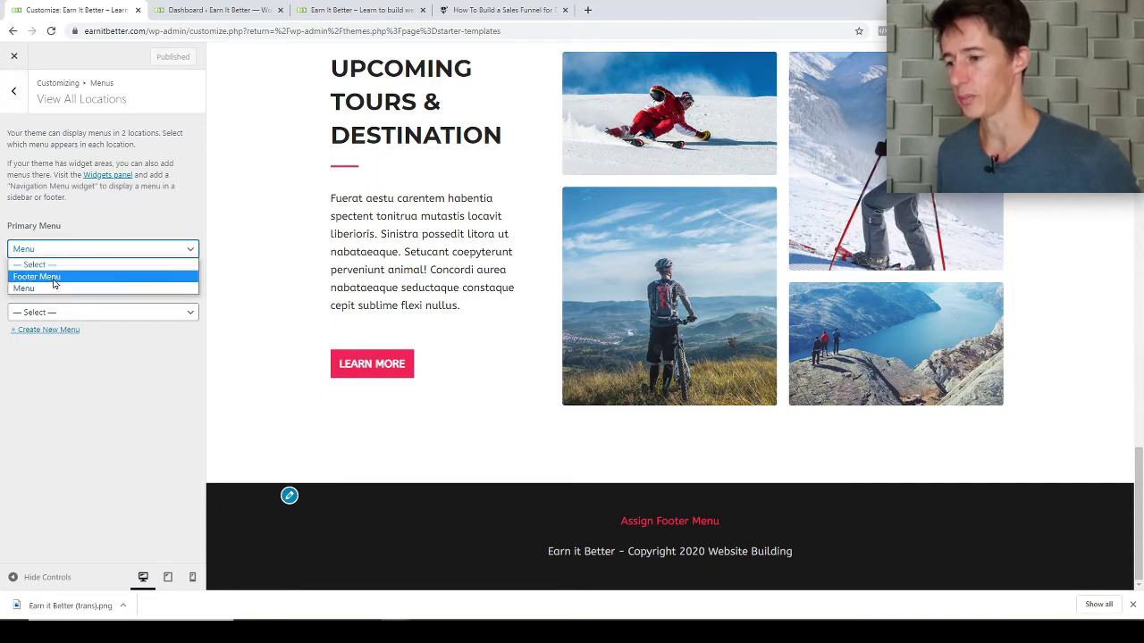
click(51, 290)
click(33, 312)
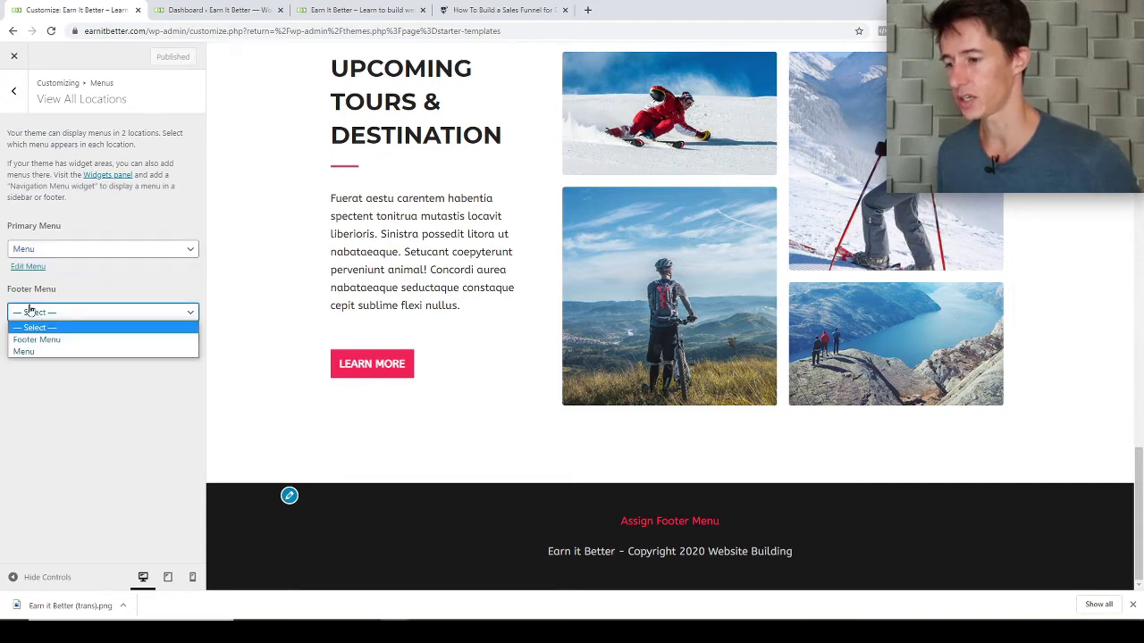
click(50, 342)
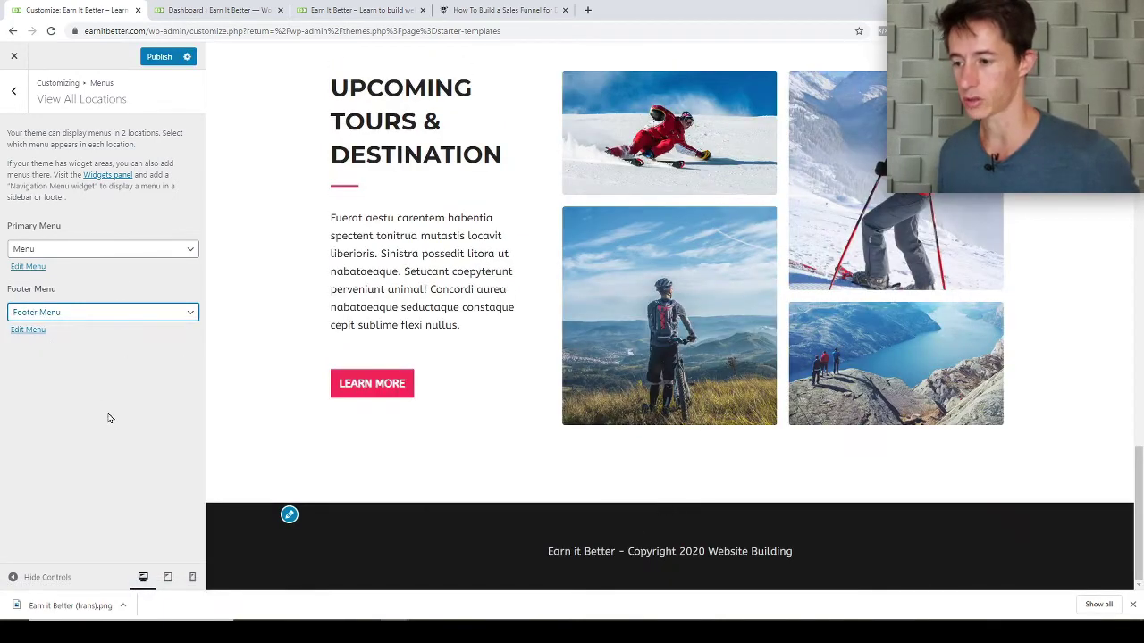
click(109, 416)
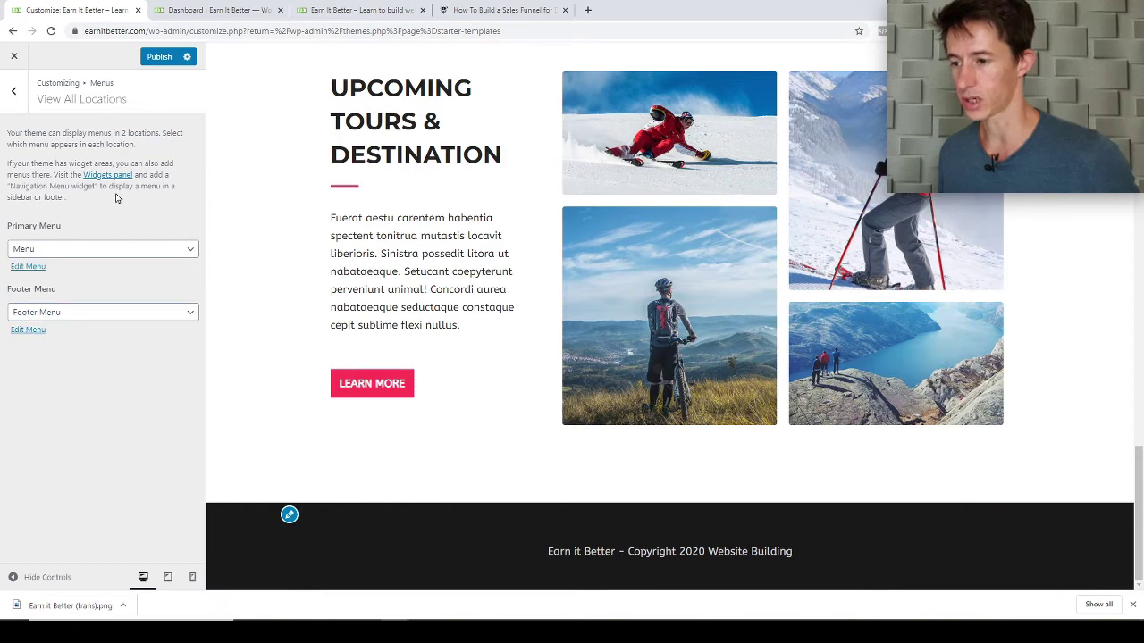
click(14, 99)
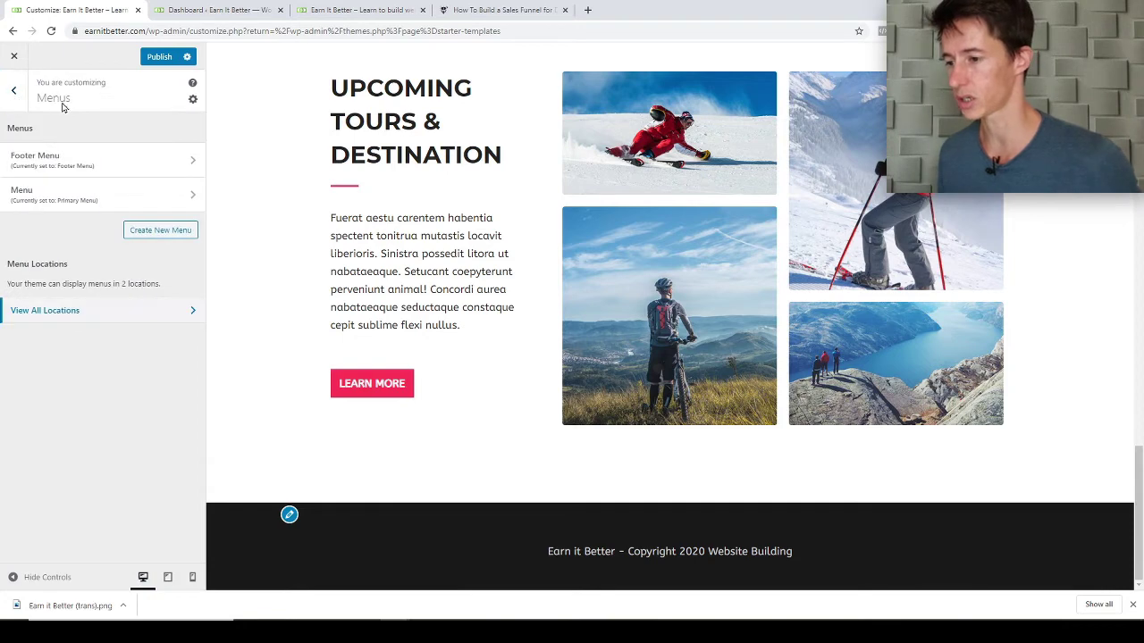
click(159, 56)
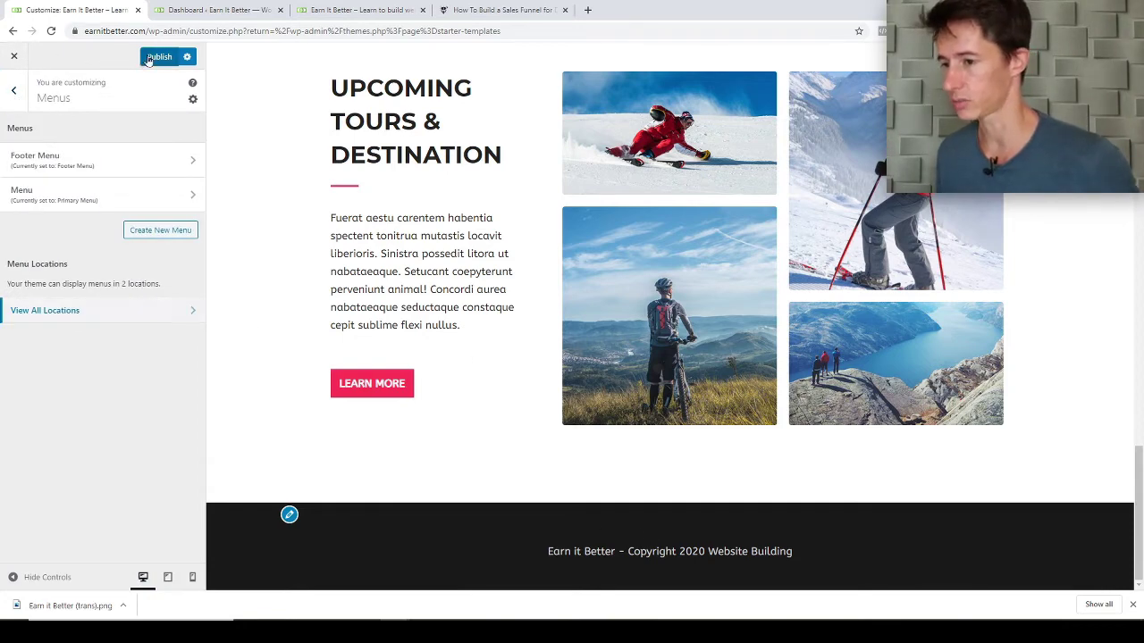
Open the customizer's Homepage Settings and examine the pages available for the static homepage.
click(18, 94)
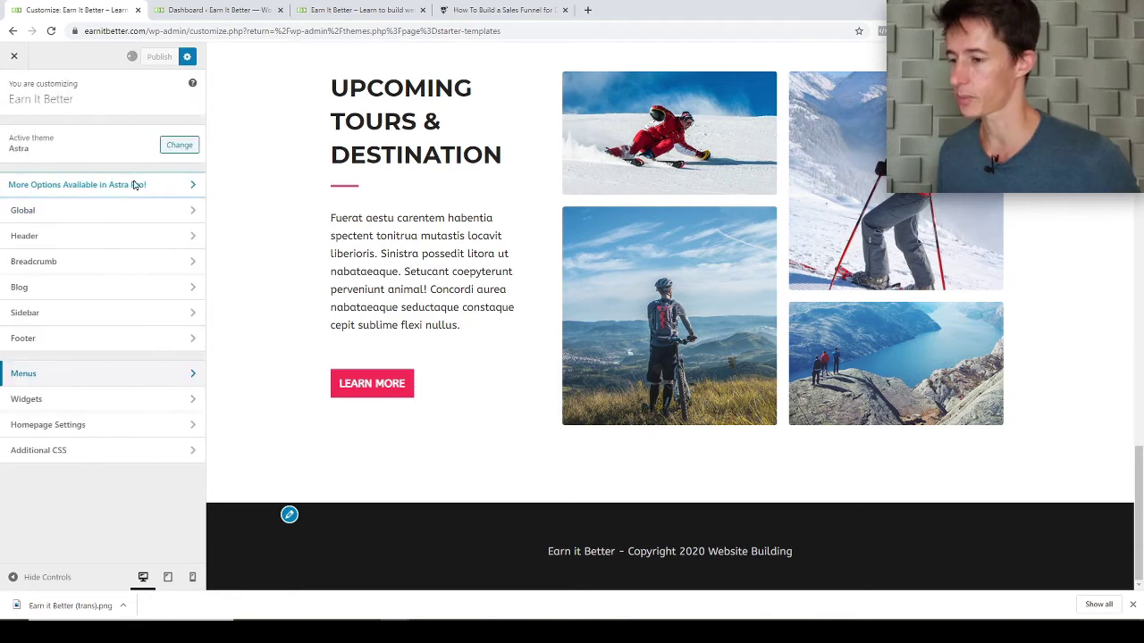
click(102, 434)
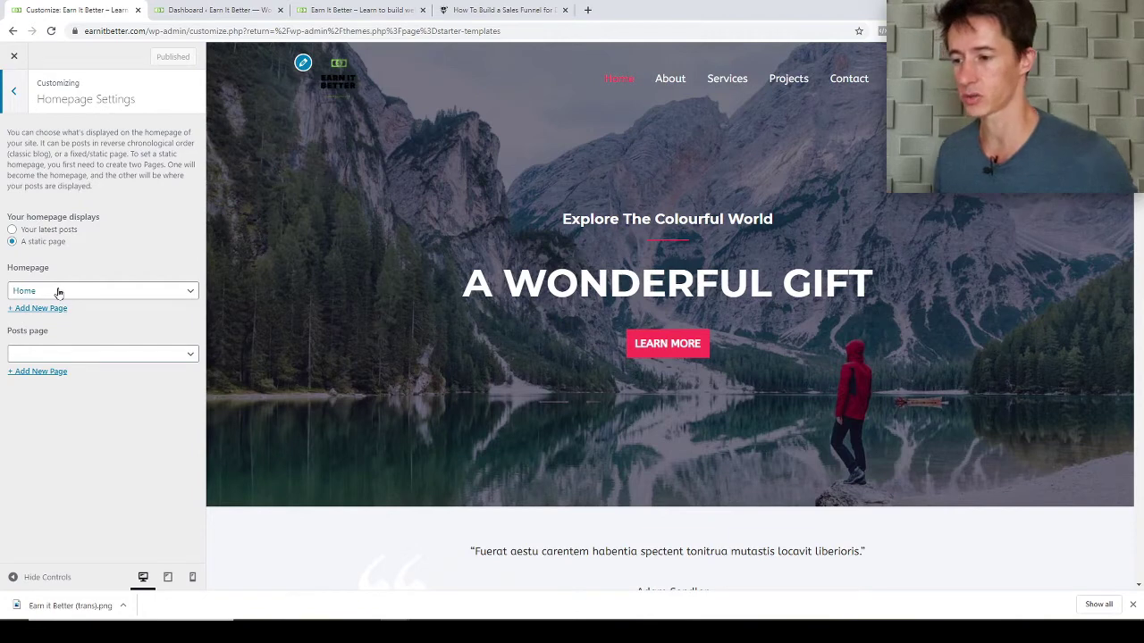
click(110, 291)
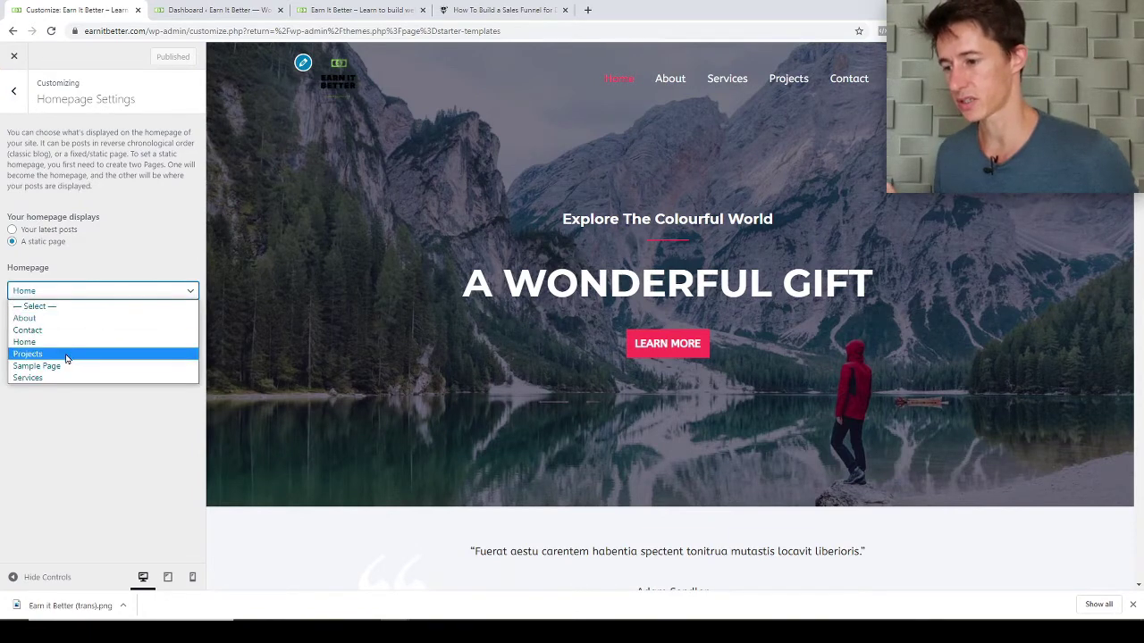
click(87, 300)
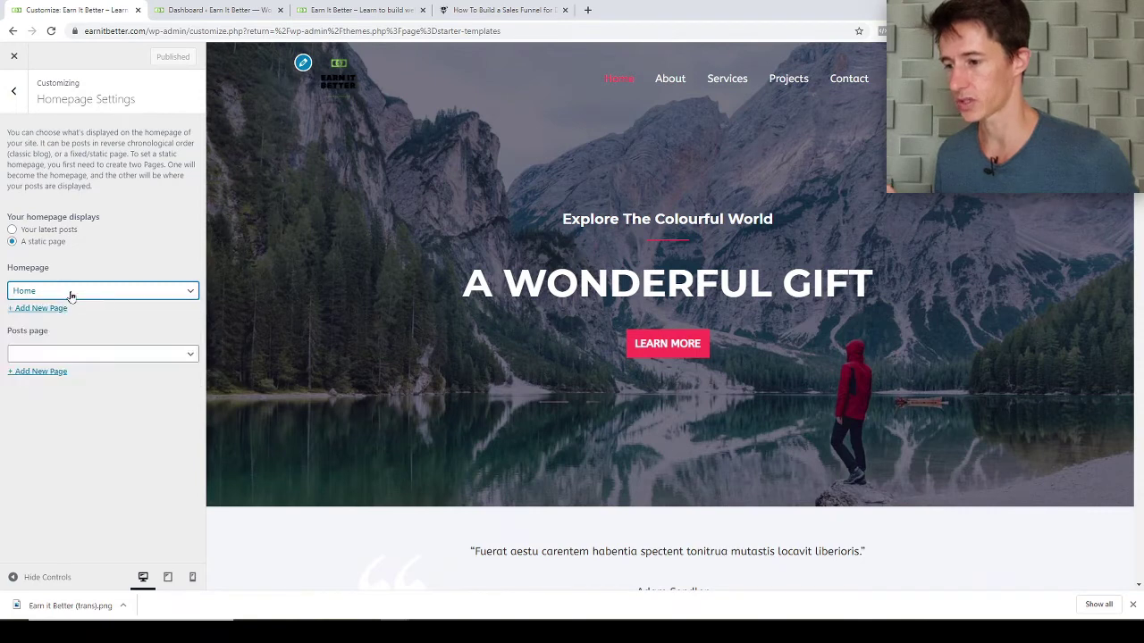
Keep Home as the static homepage and add a new page titled Blog as the posts page.
click(71, 295)
click(92, 273)
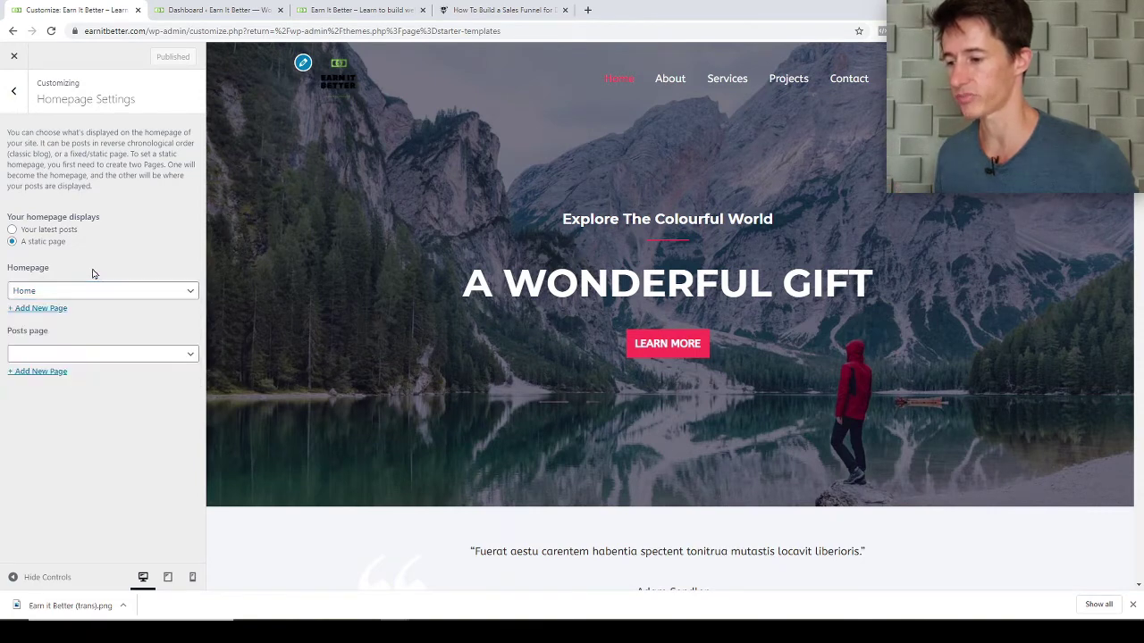
click(56, 357)
click(68, 496)
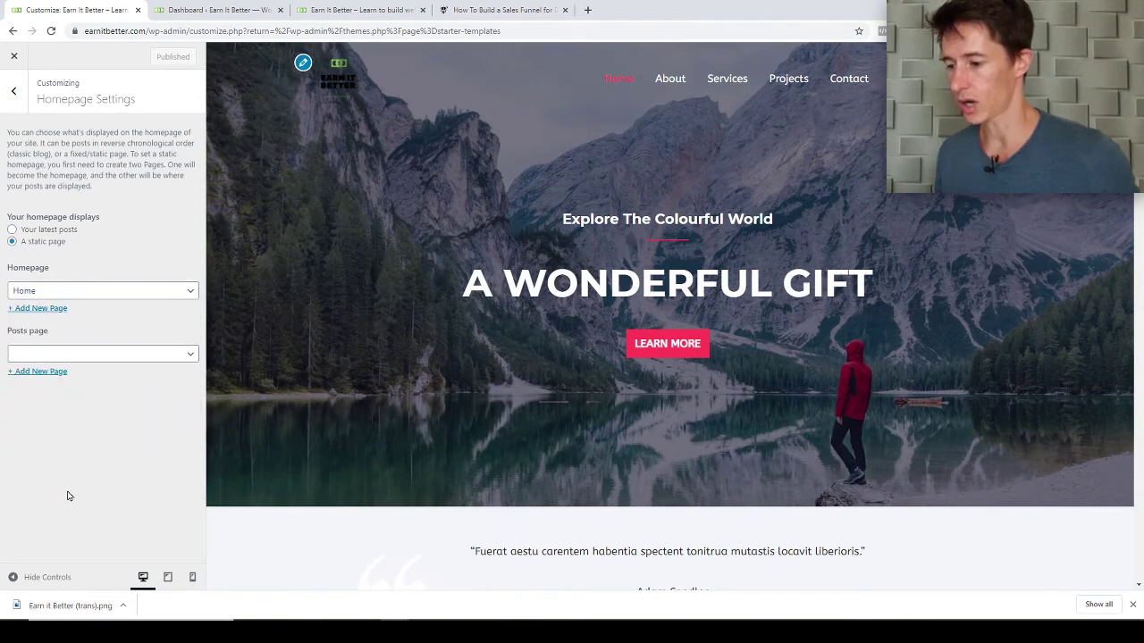
click(51, 373)
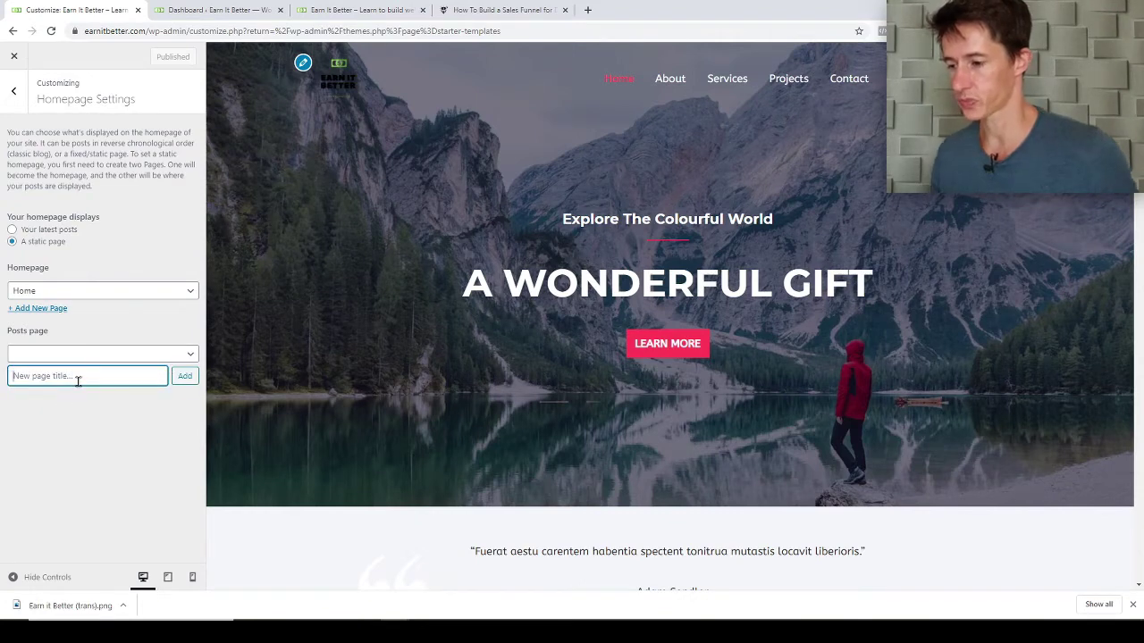
text(Blog)
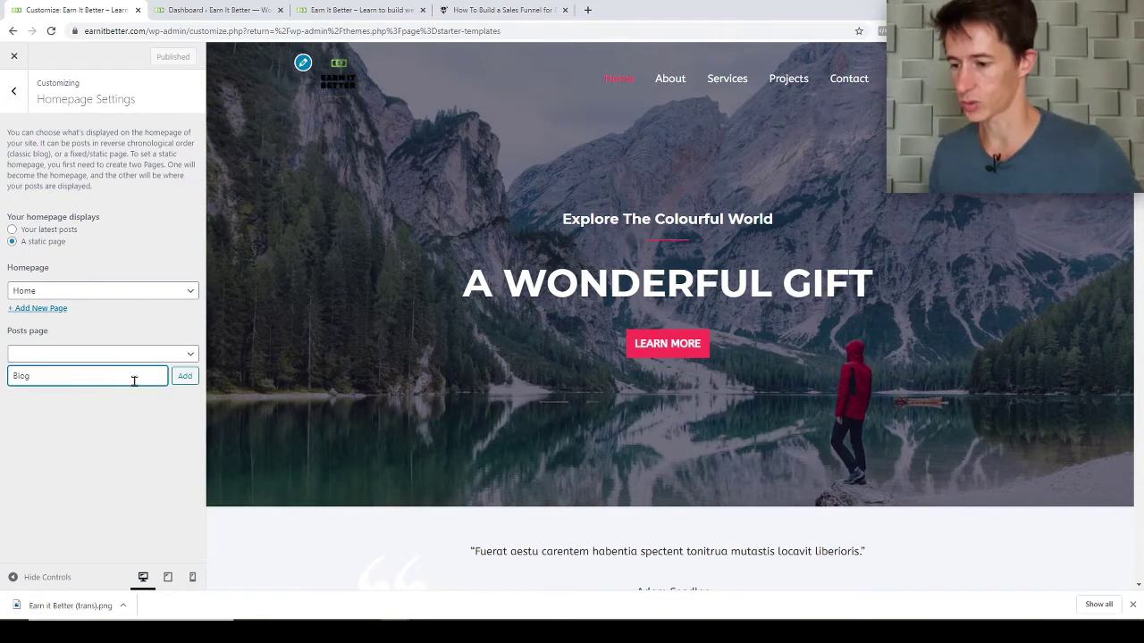
click(185, 377)
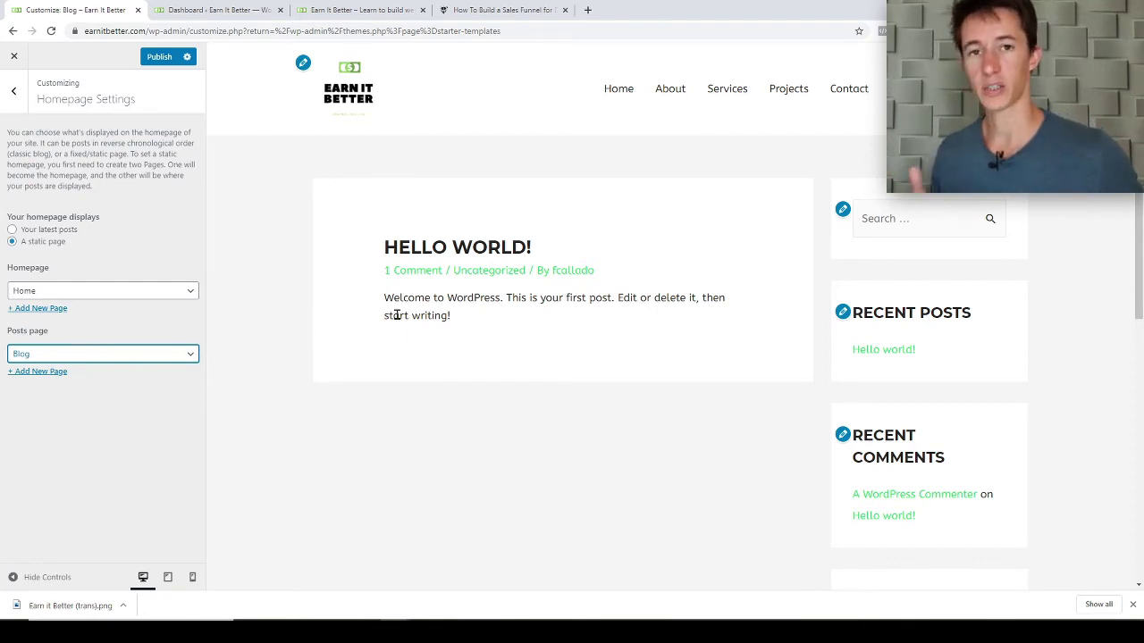
Check the homepage selection and preview the site's Home page.
click(50, 293)
click(26, 342)
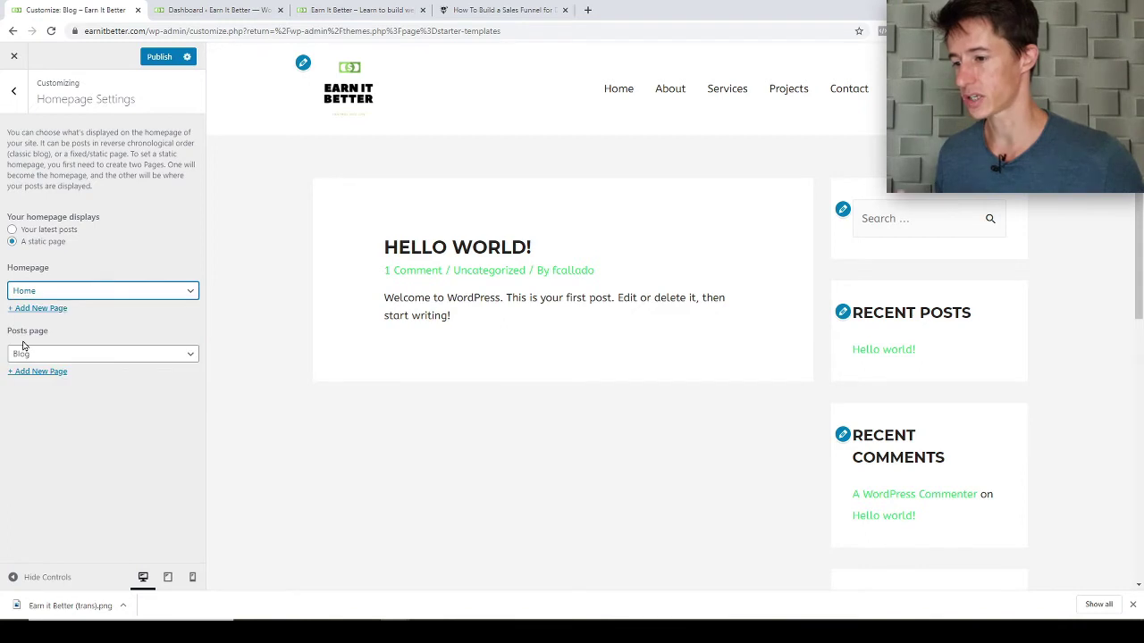
click(617, 89)
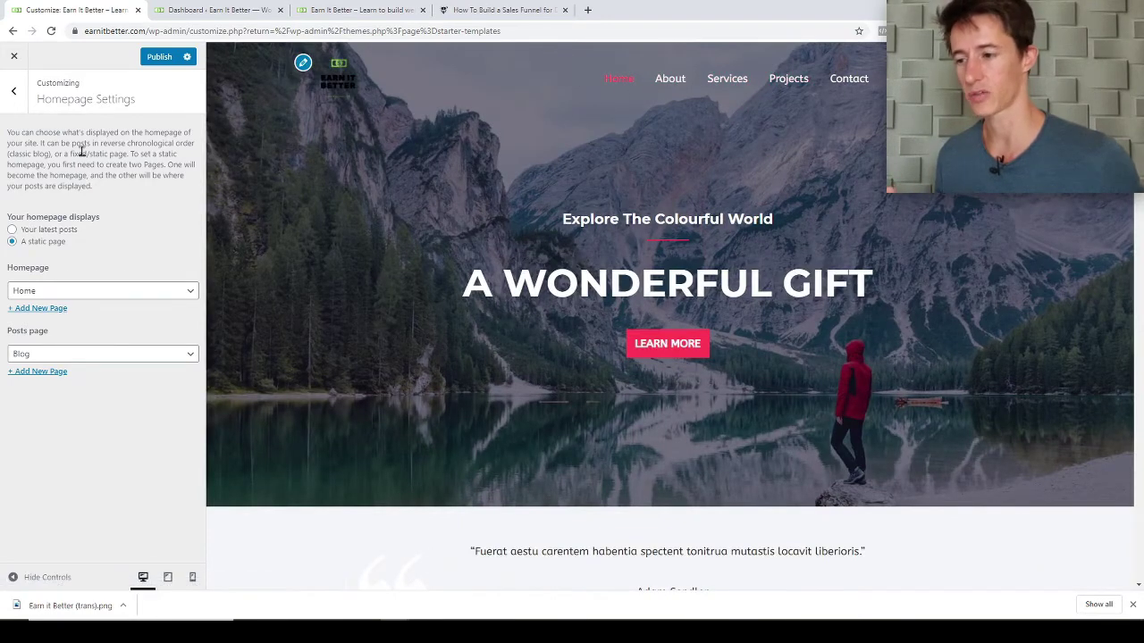
Set the link color in the global base colors to #ff215c and publish the changes.
click(20, 93)
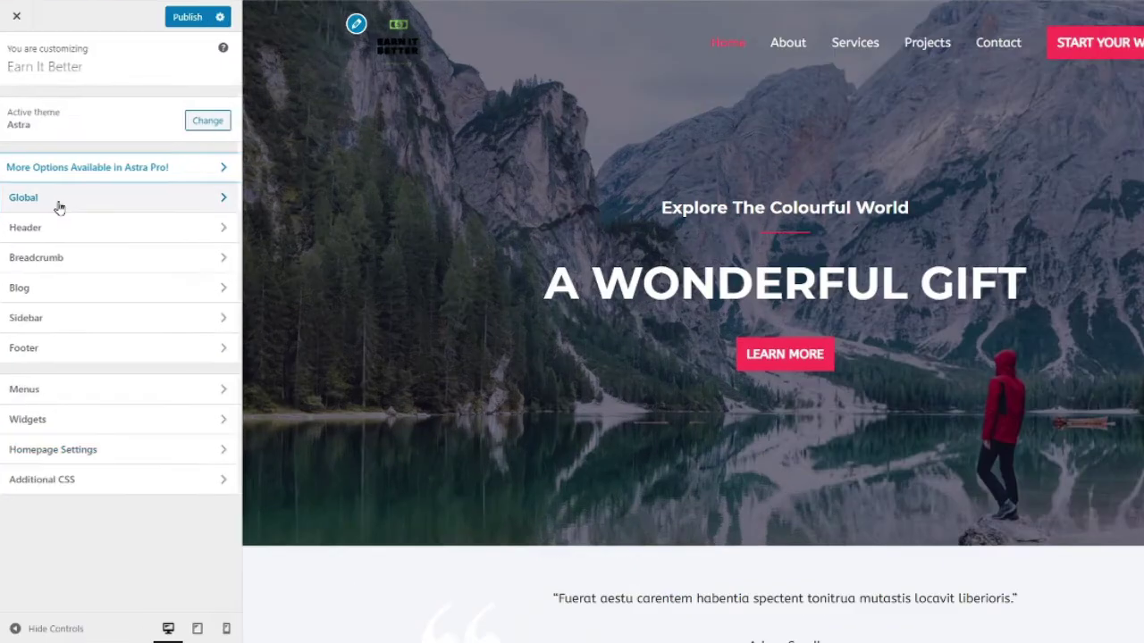
click(48, 214)
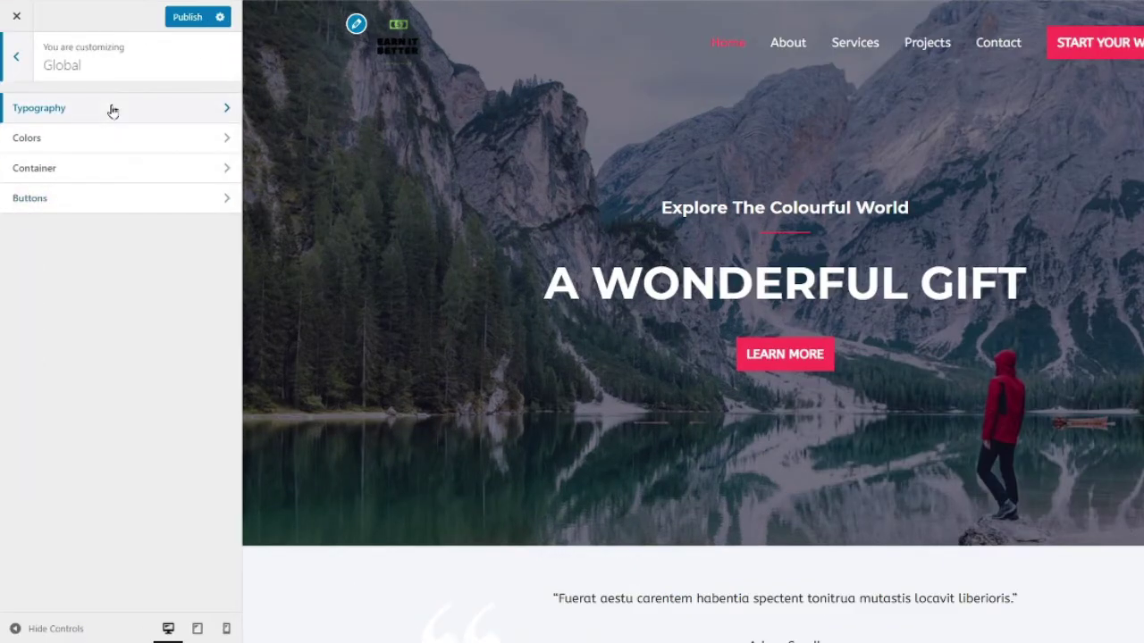
click(118, 147)
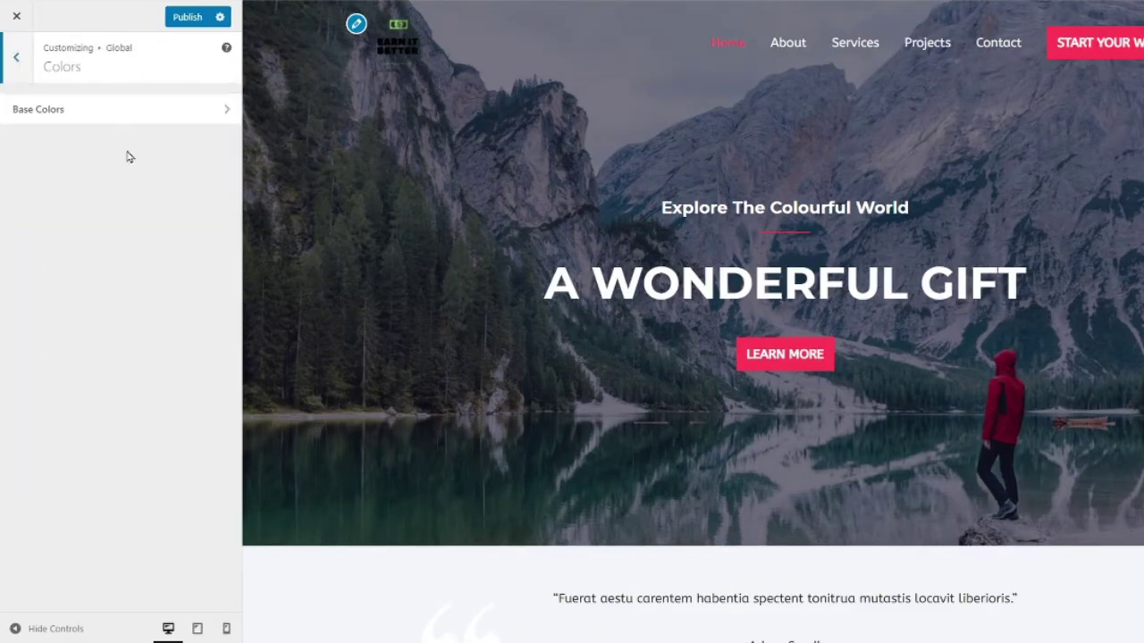
click(122, 108)
click(26, 259)
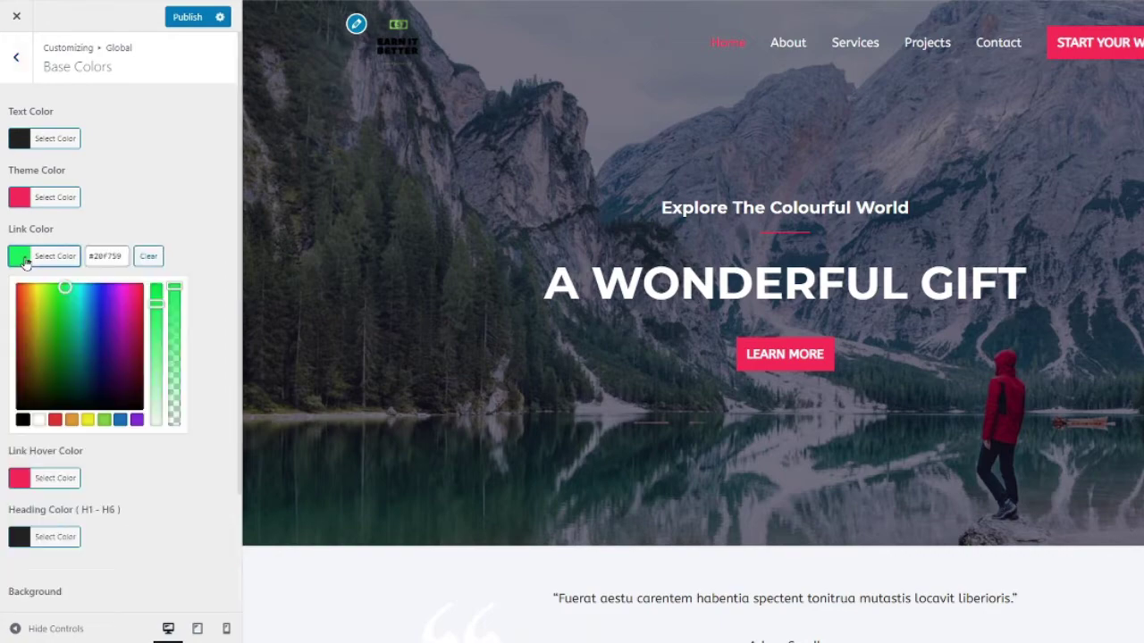
drag(84, 282, 170, 276)
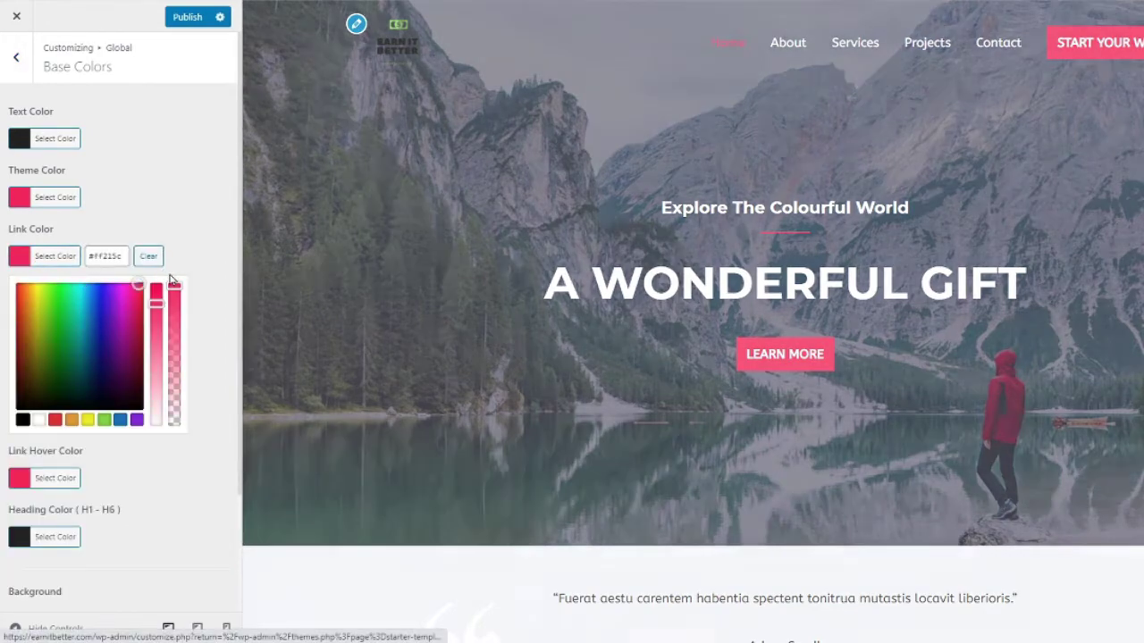
click(212, 233)
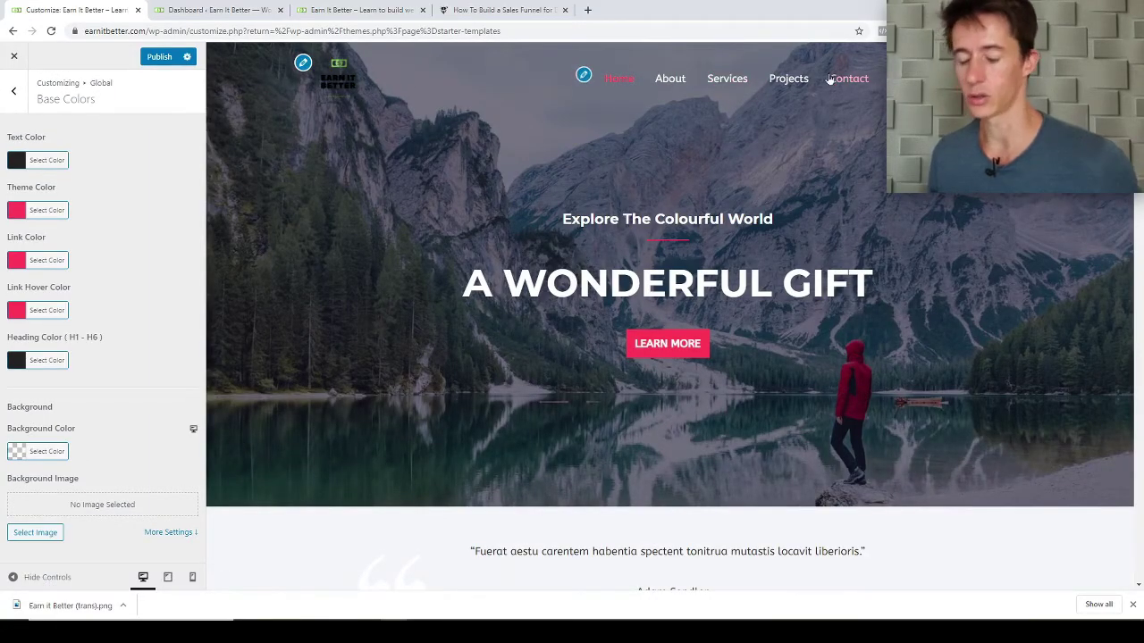
click(11, 90)
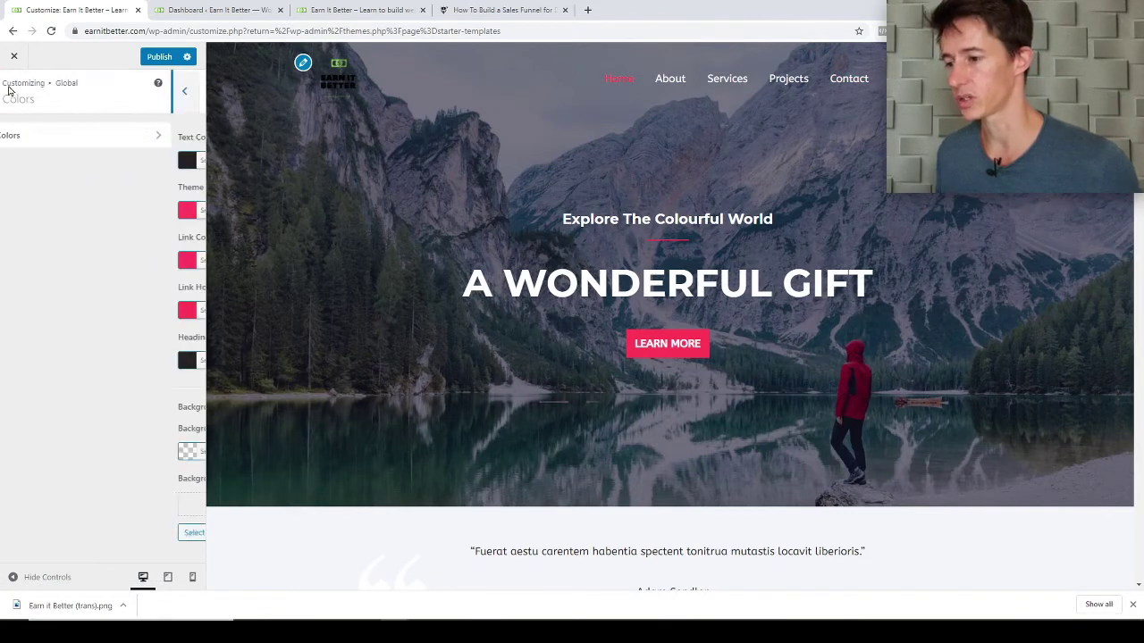
click(158, 57)
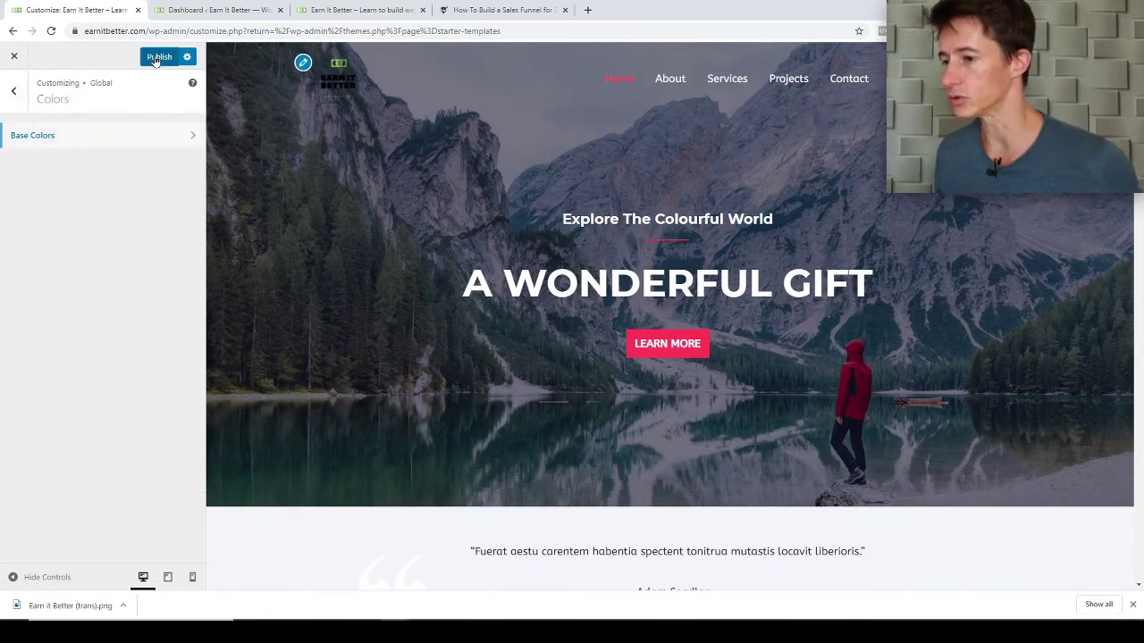
Review the homepage and posts page assignments in the Homepage Settings.
click(11, 94)
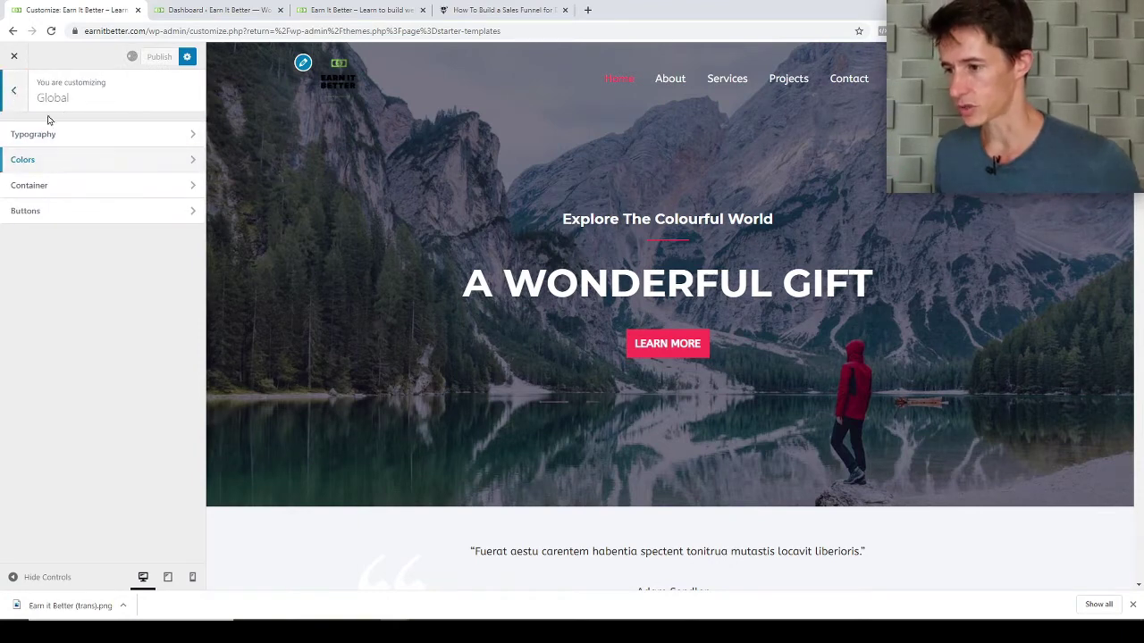
click(13, 92)
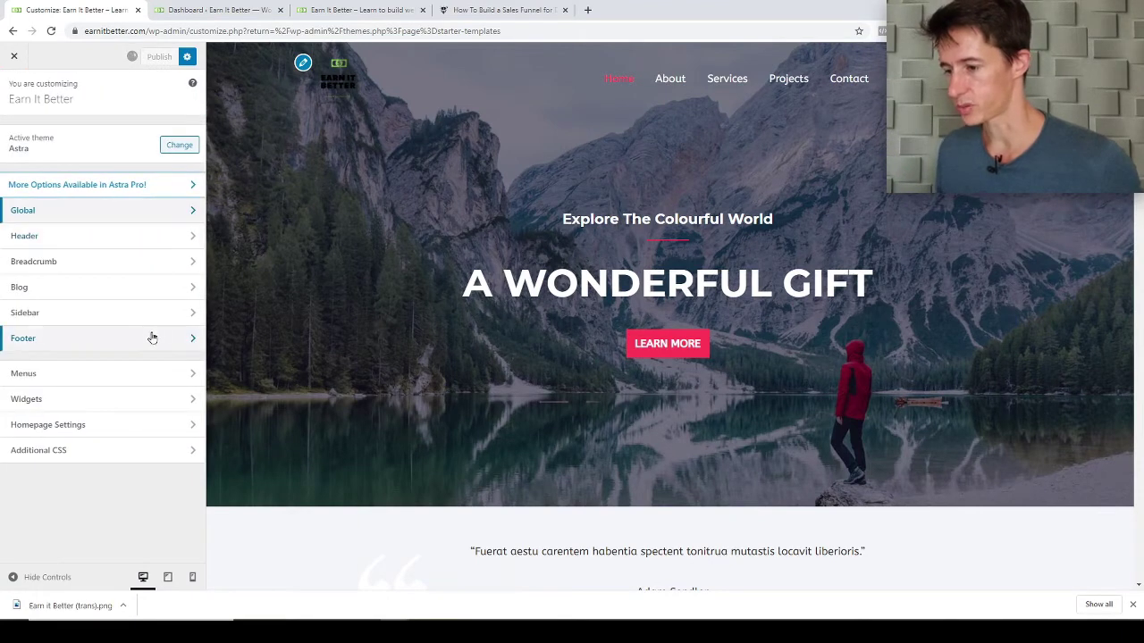
click(122, 428)
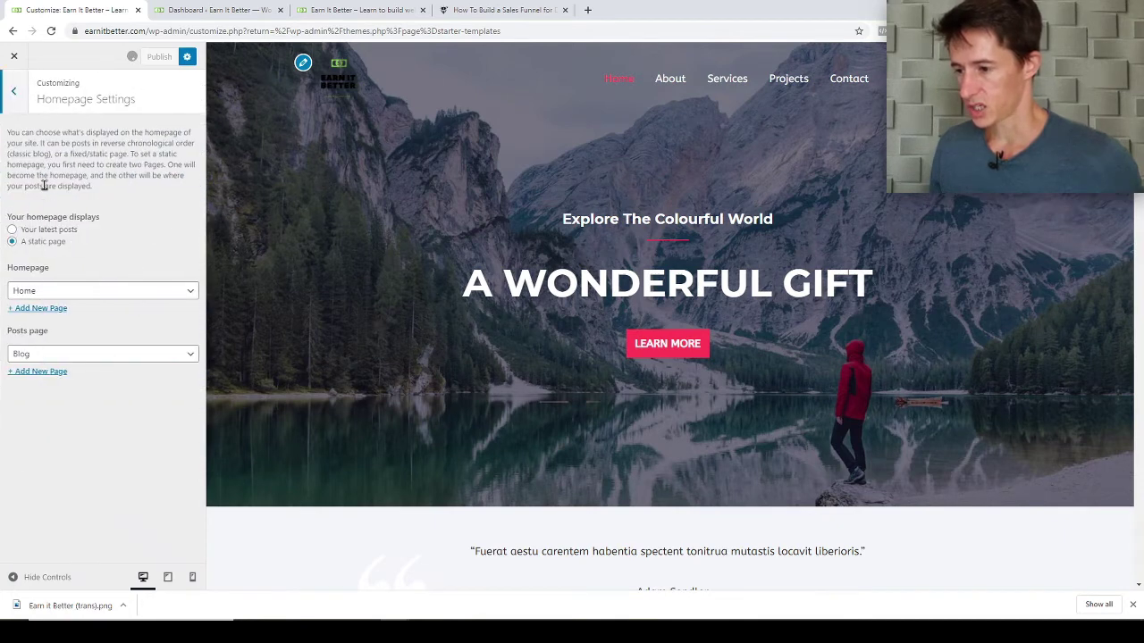
click(15, 92)
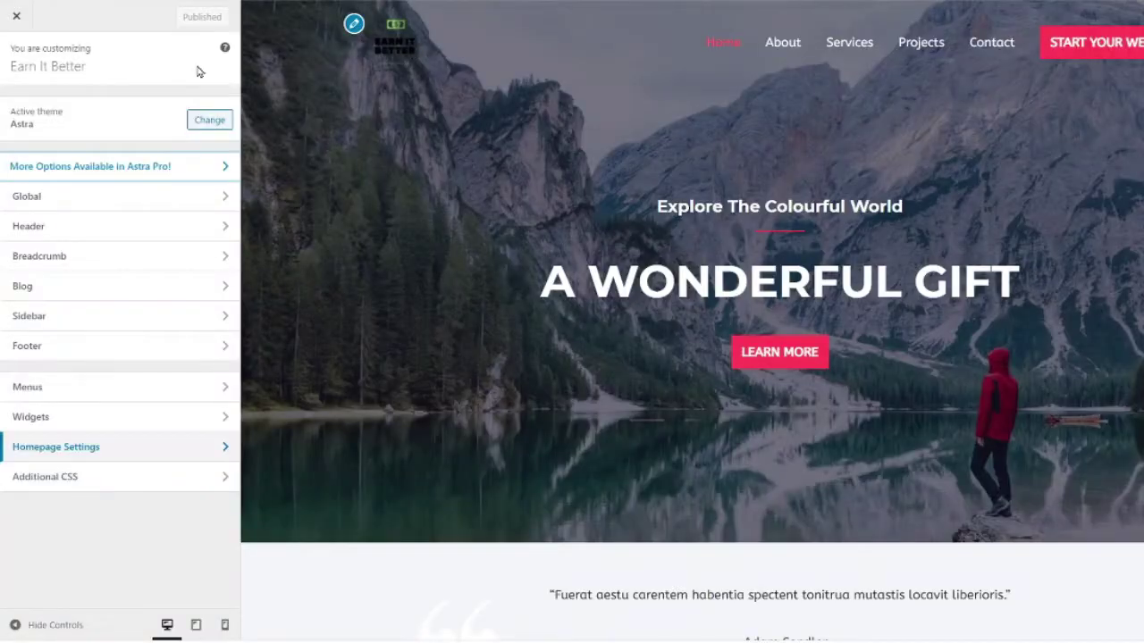
Exit the theme customizer and open the list of all pages.
click(15, 17)
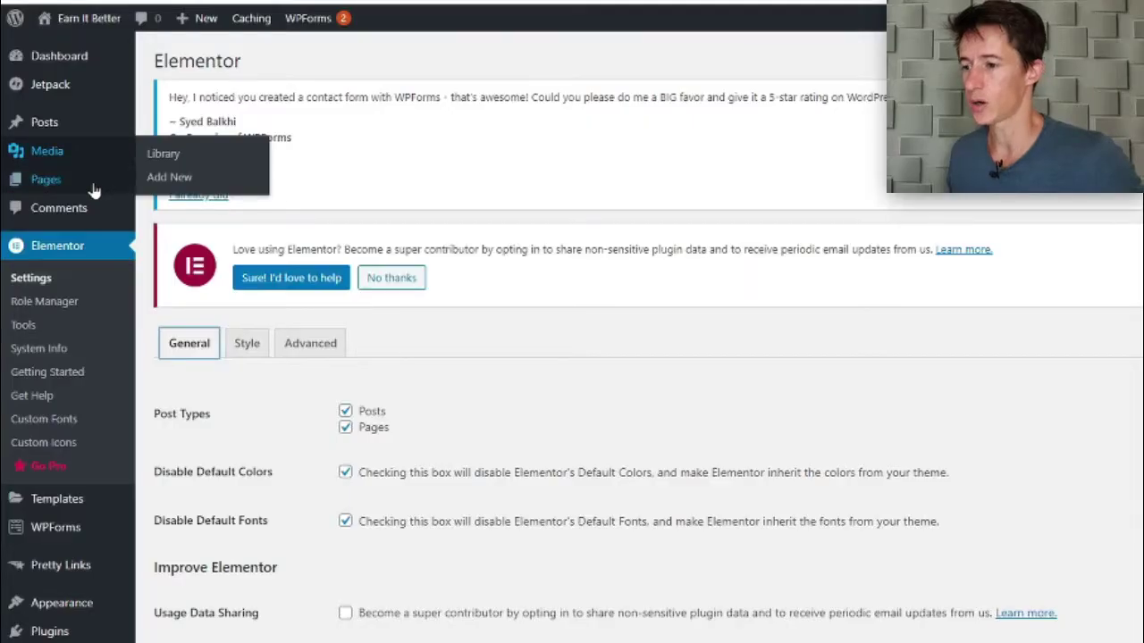
mouse_move(93, 185)
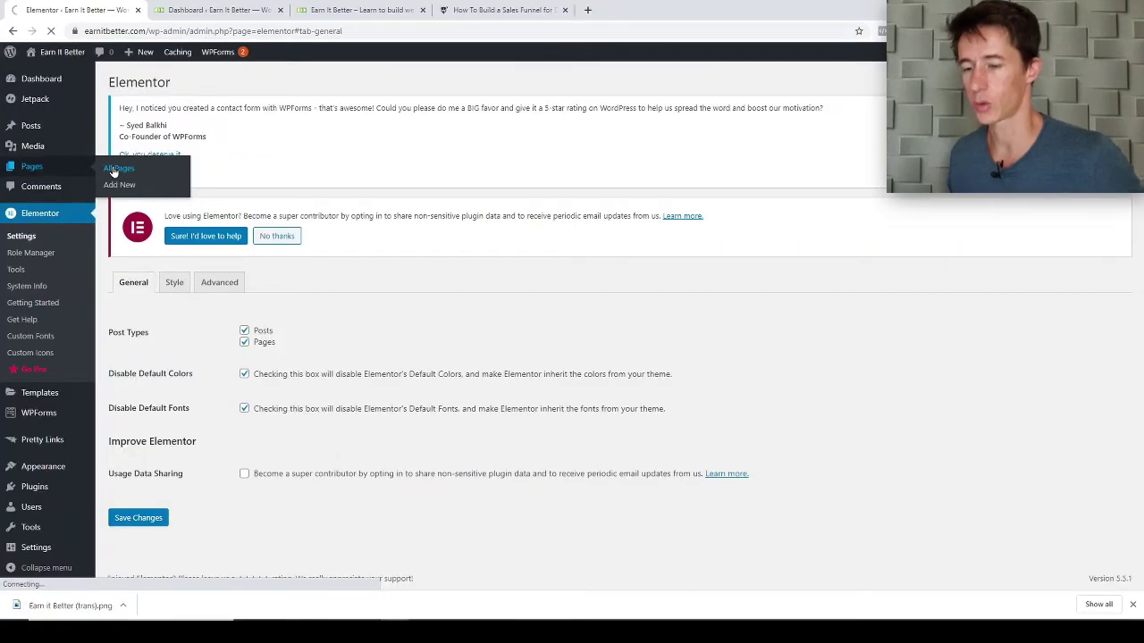
click(160, 185)
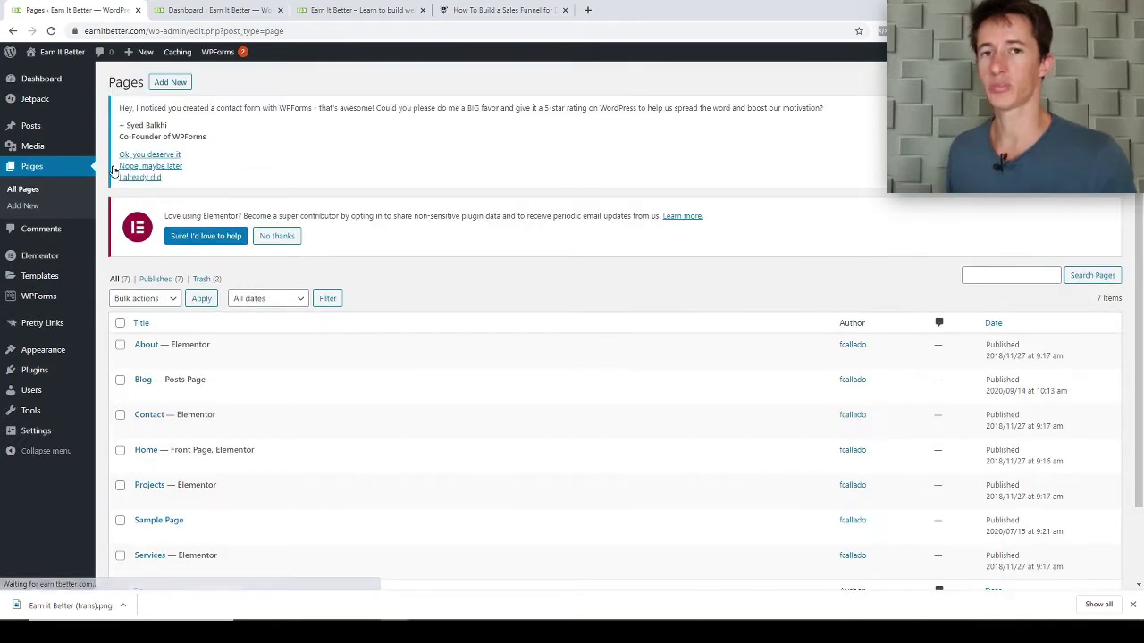
Open the Home page for editing with Elementor.
scroll(249, 441, down, 1)
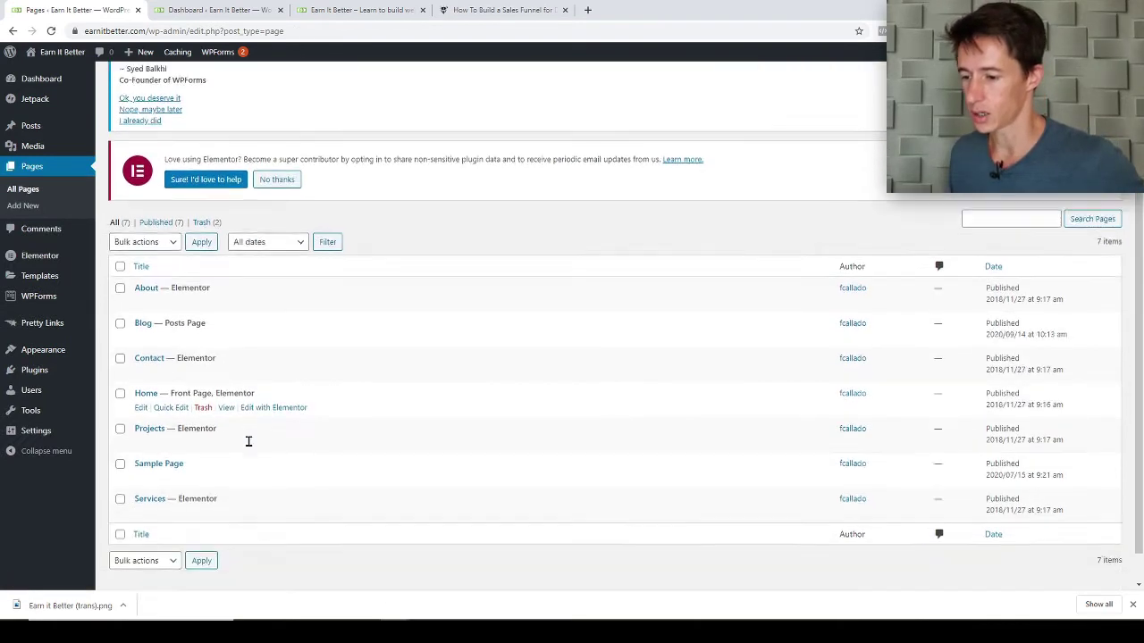
scroll(248, 442, down, 1)
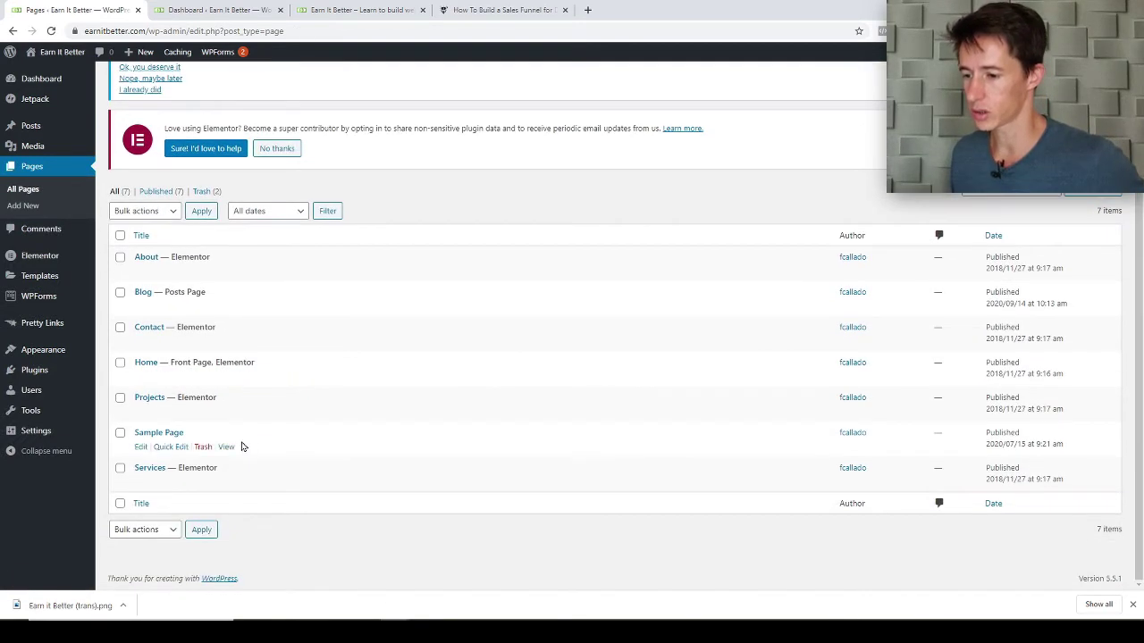
click(147, 363)
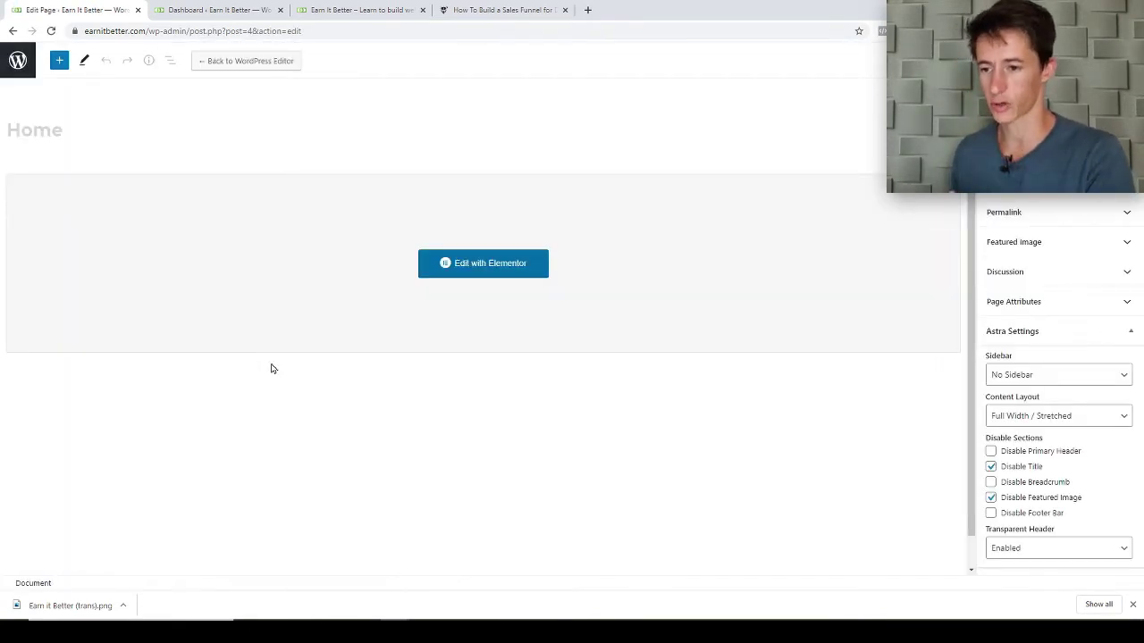
click(510, 273)
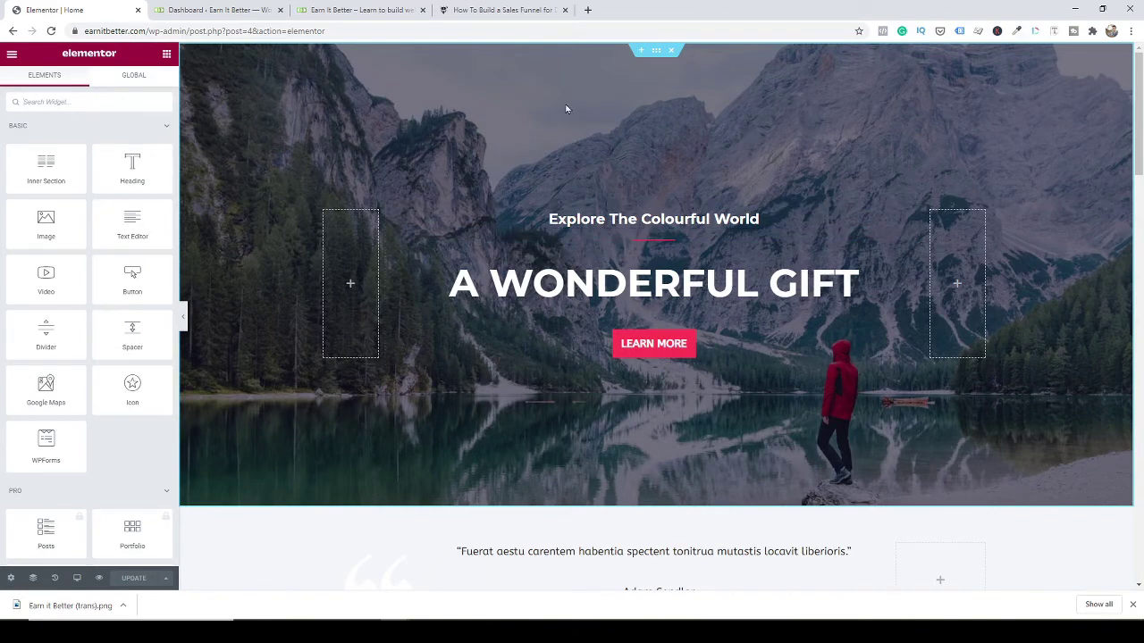
Replace the main hero heading text with "Learn to Design Beautiful Websites".
mouse_move(1140, 164)
mouse_down()
mouse_move(1138, 561)
mouse_move(1139, 155)
mouse_up()
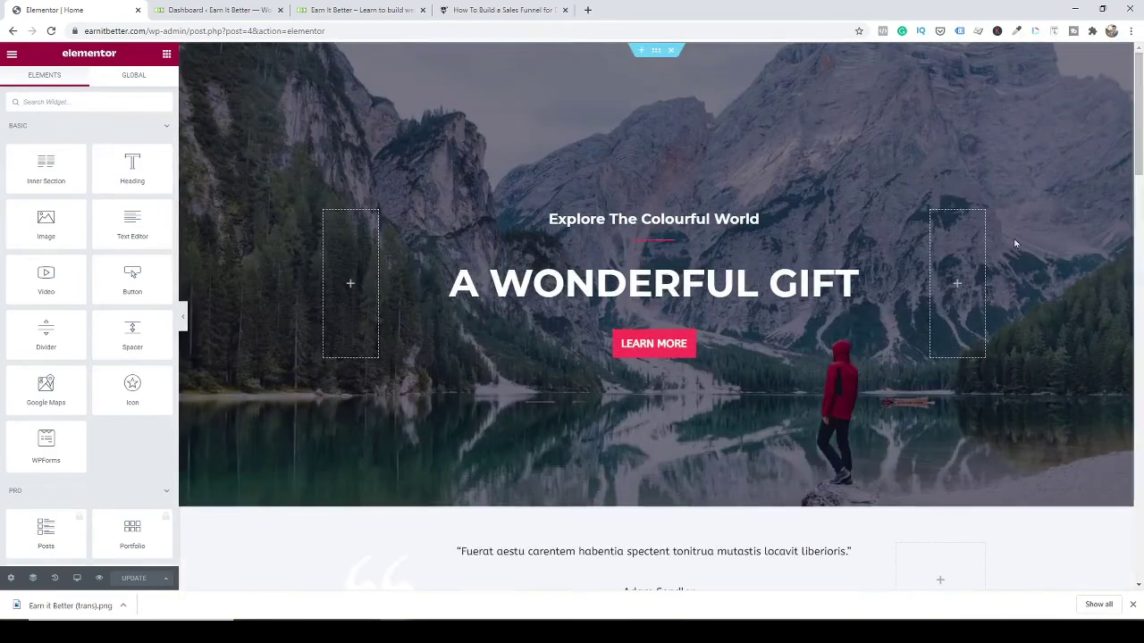
click(480, 286)
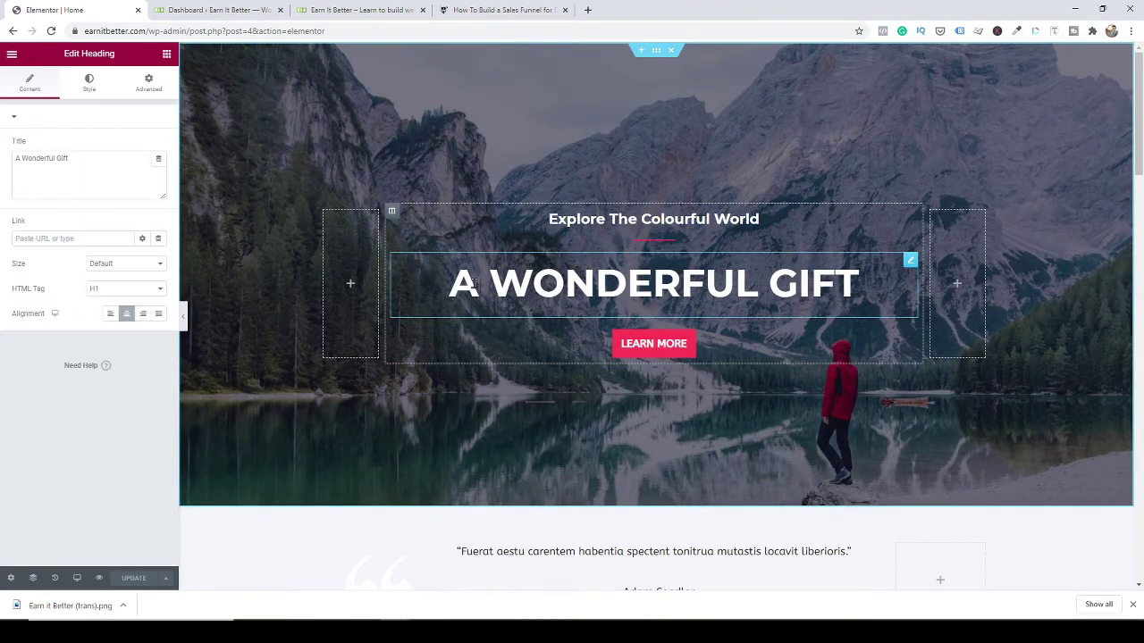
triple_click(470, 283)
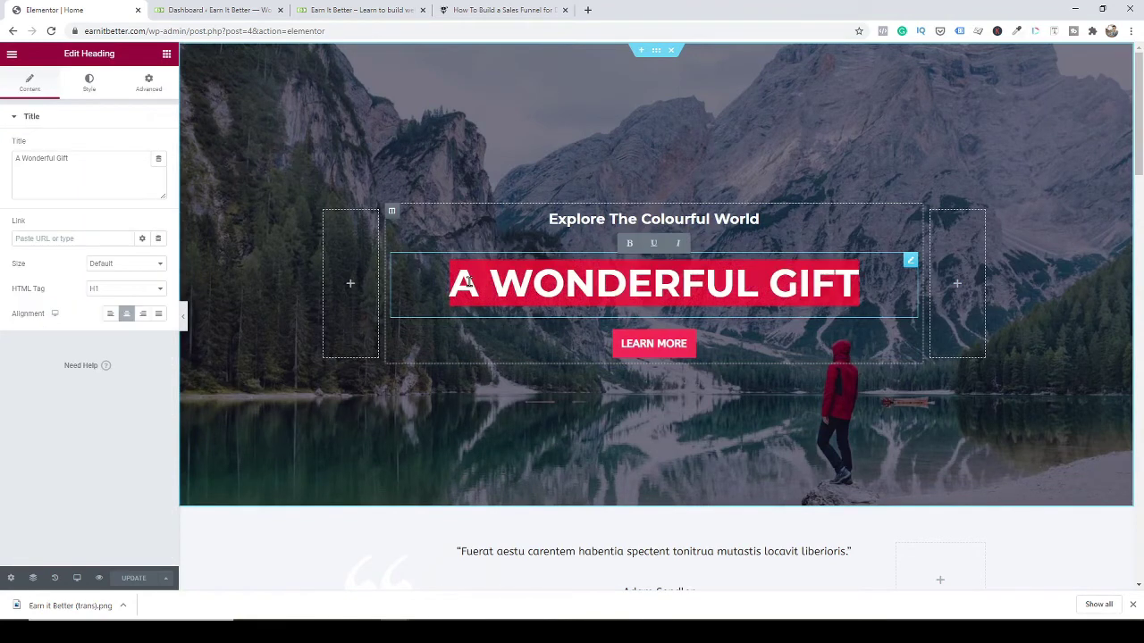
text(Learn )
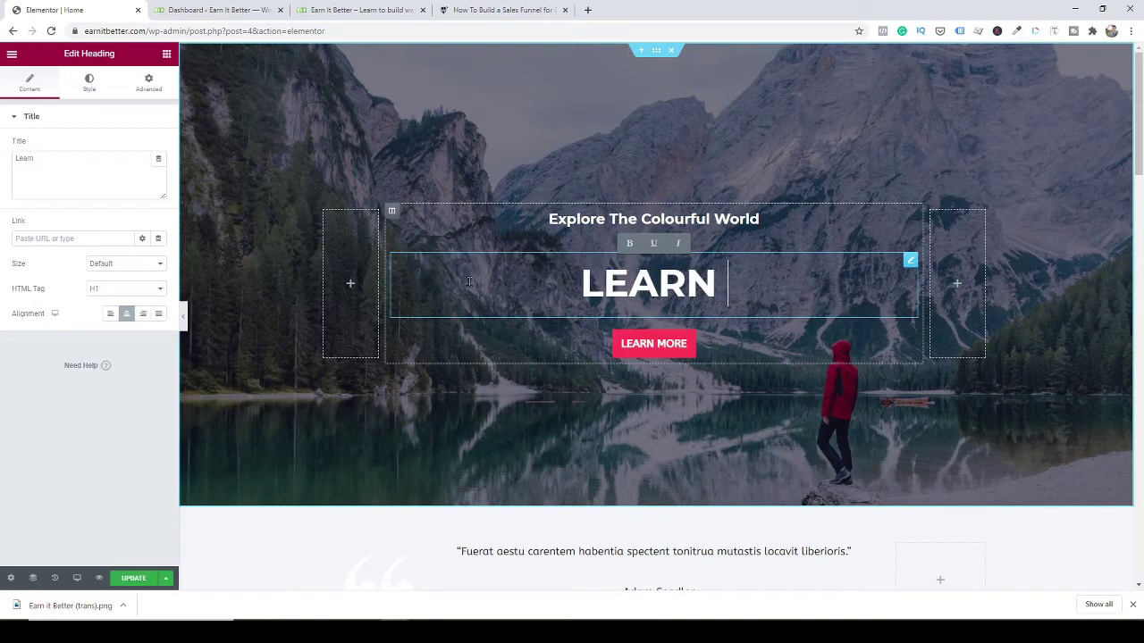
text(to Desin)
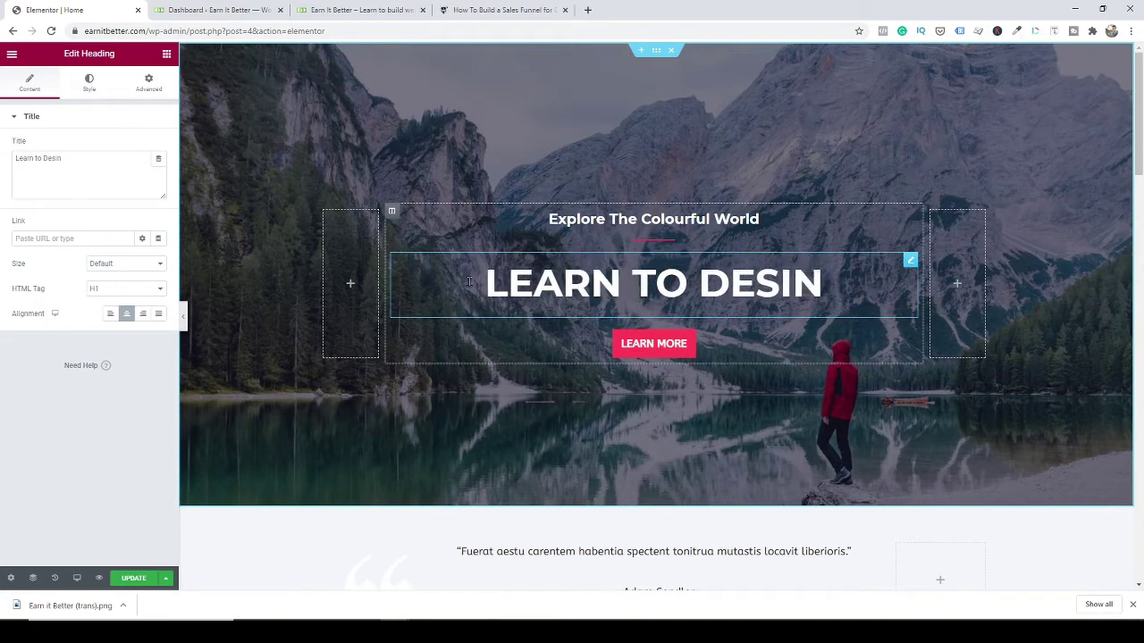
key(BackSpace)
text(gn )
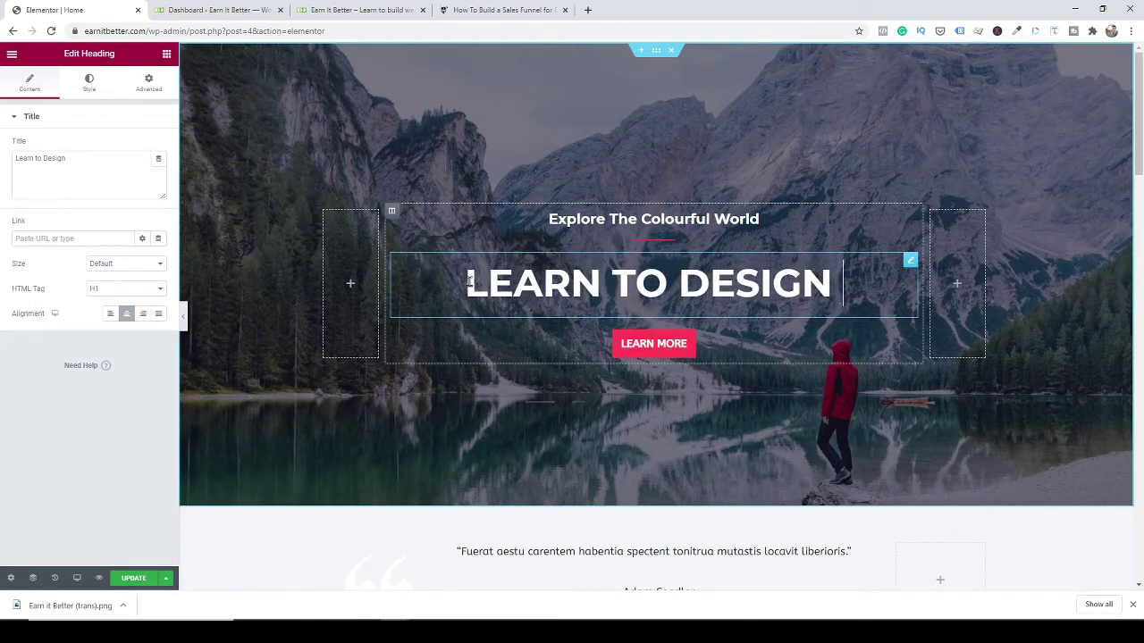
text(Beaut)
key(BackSpace)
text(ut)
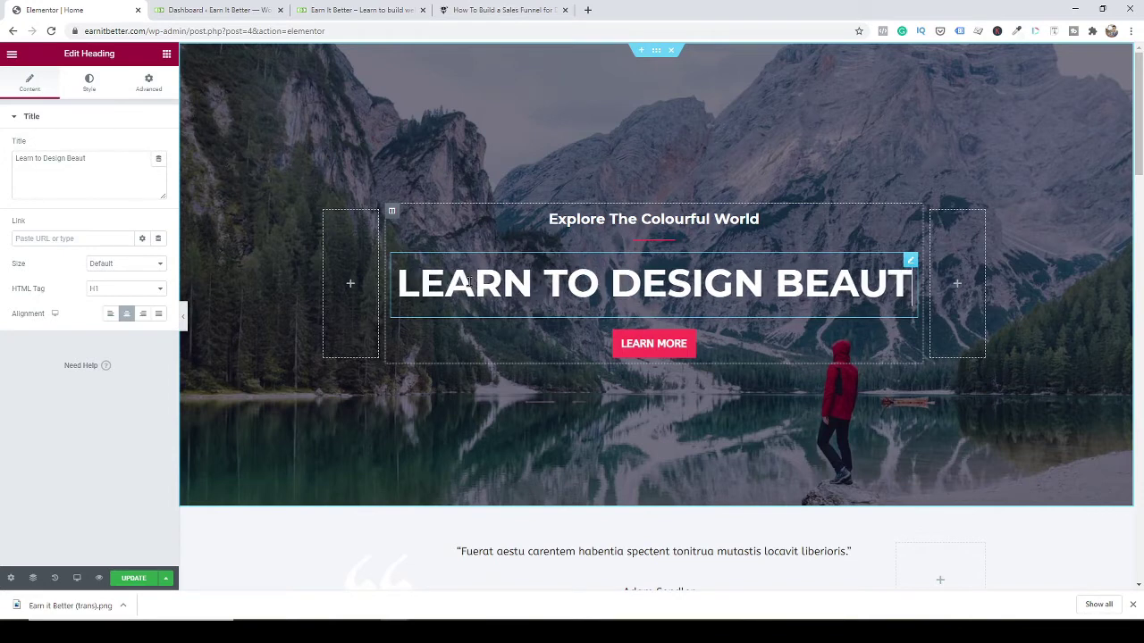
text(iful Webs)
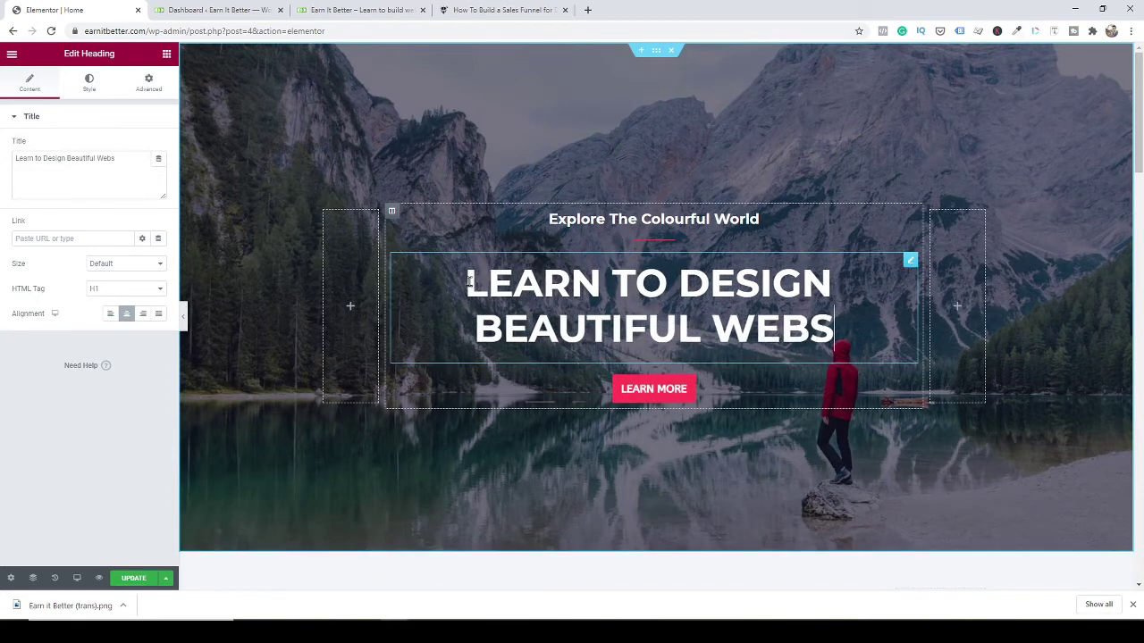
text(ites)
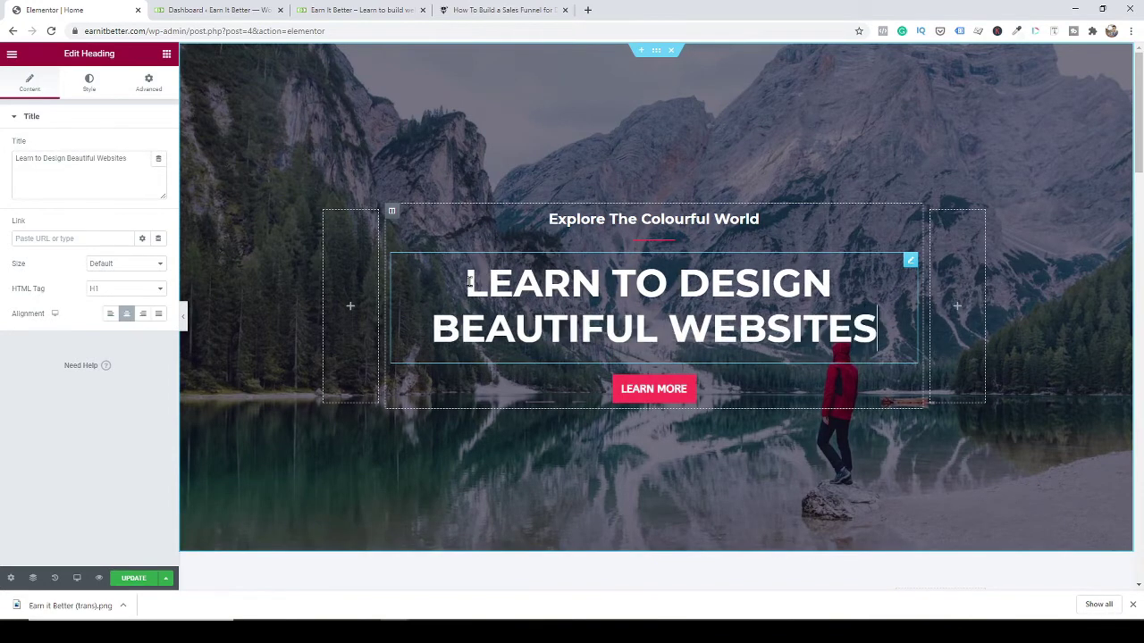
Replace the small heading above the main hero title with "Build Your Business...".
click(582, 213)
triple_click(583, 216)
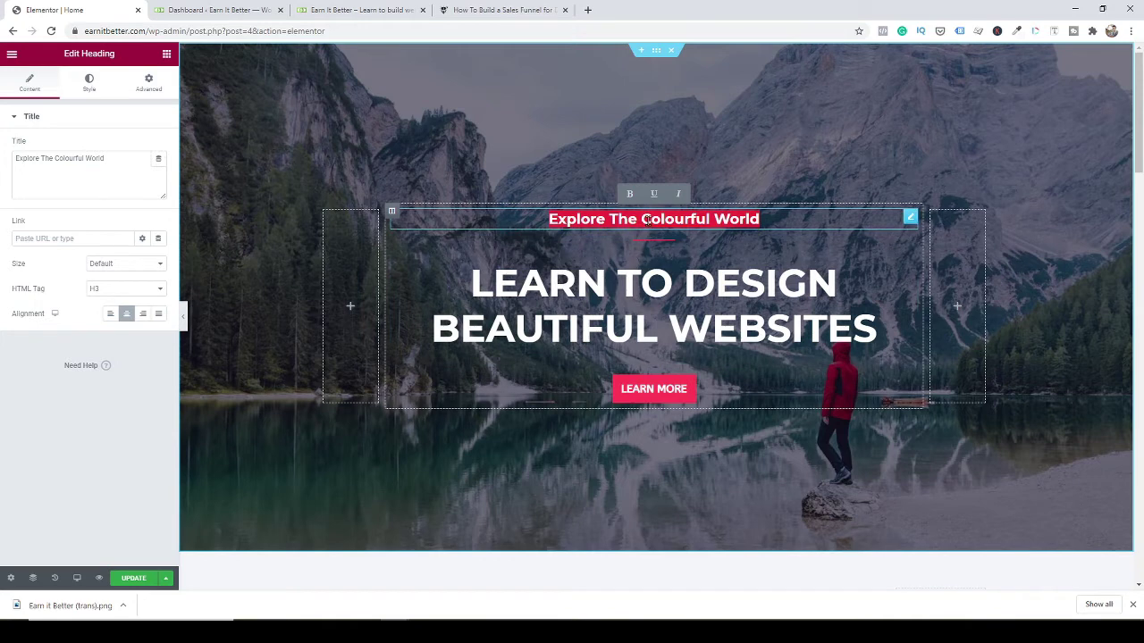
text(Build Your Business...)
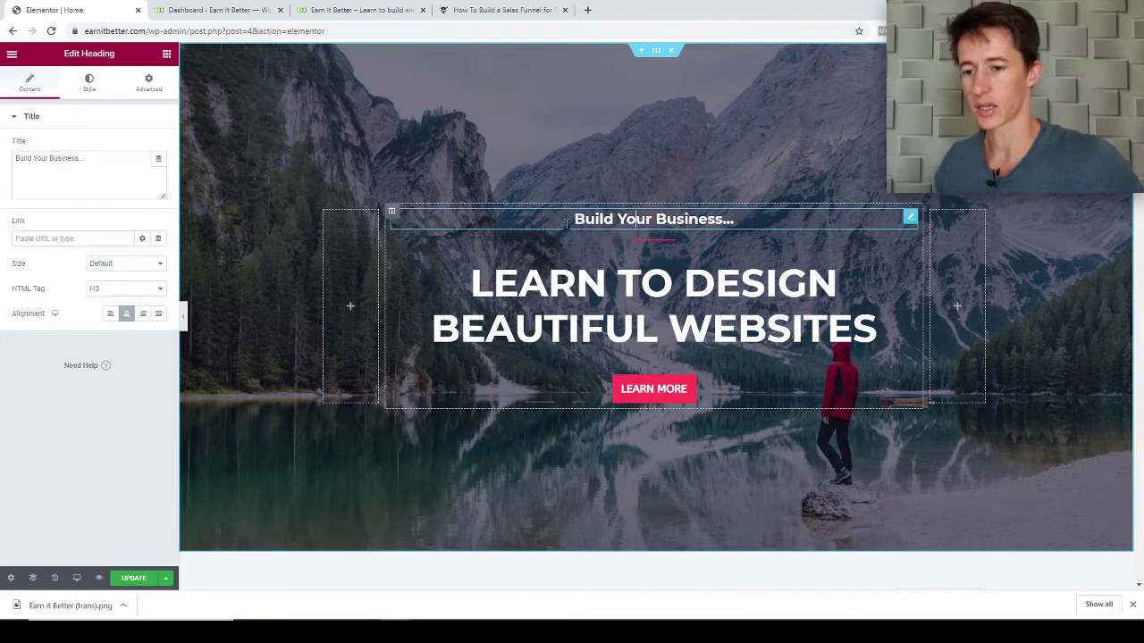
click(652, 241)
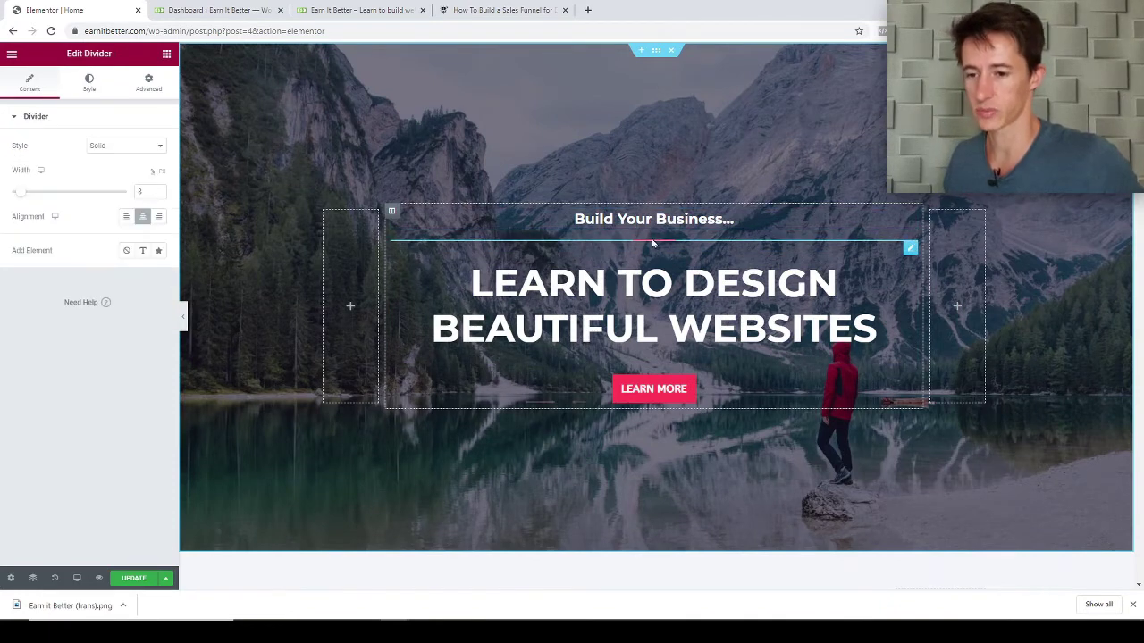
right_click(906, 250)
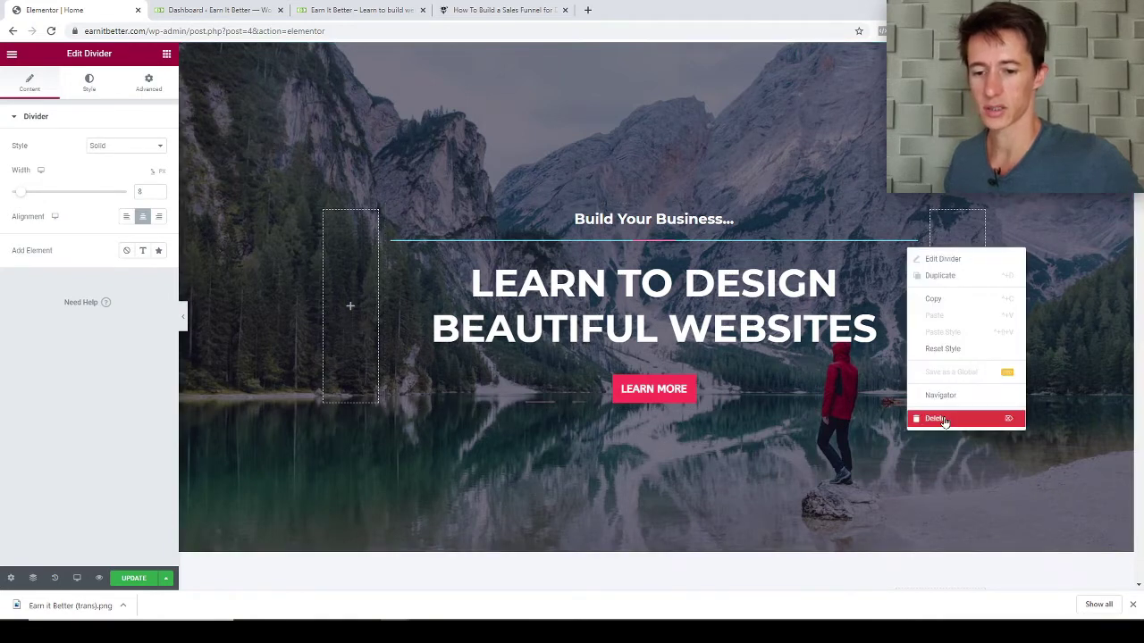
click(742, 309)
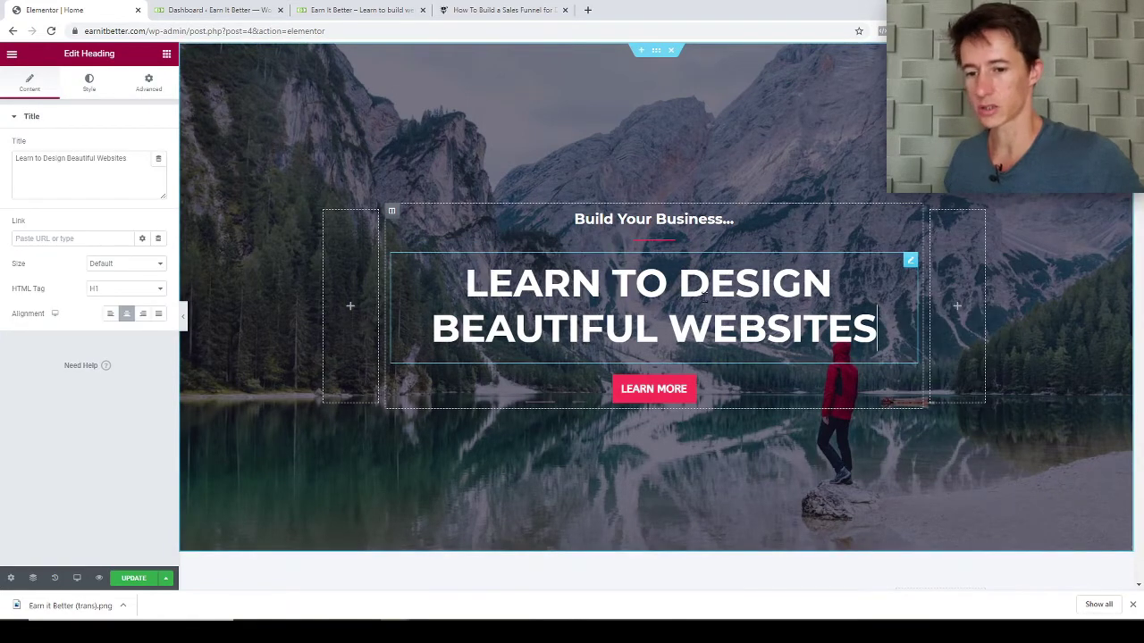
Give the main hero heading a black text shadow at 0.83 opacity with a slight horizontal offset.
click(705, 293)
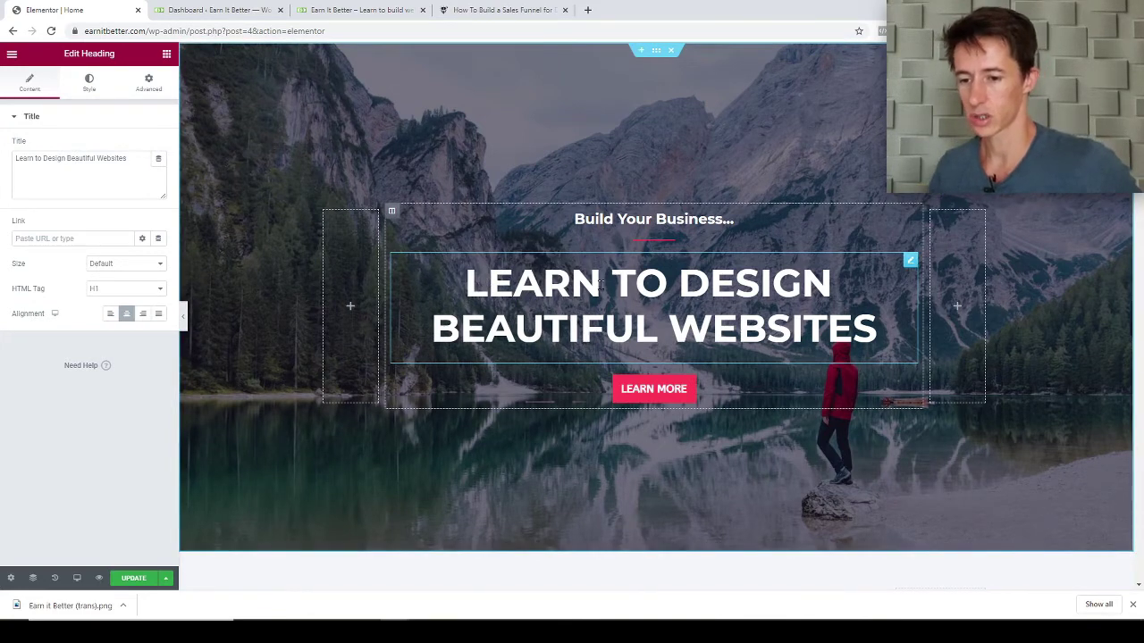
click(778, 292)
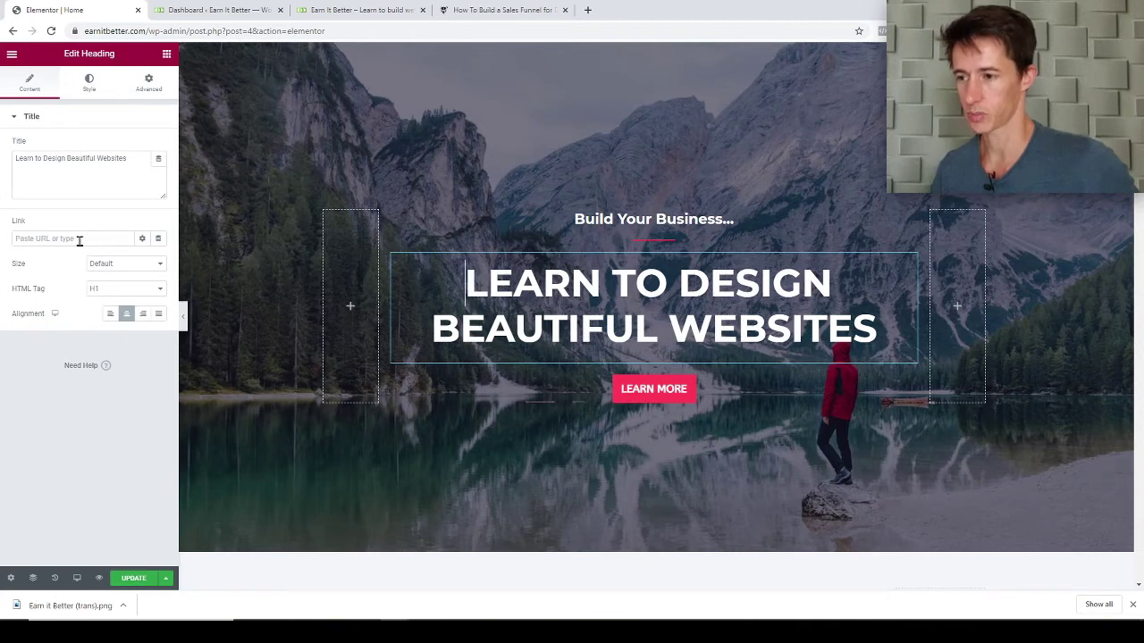
click(90, 83)
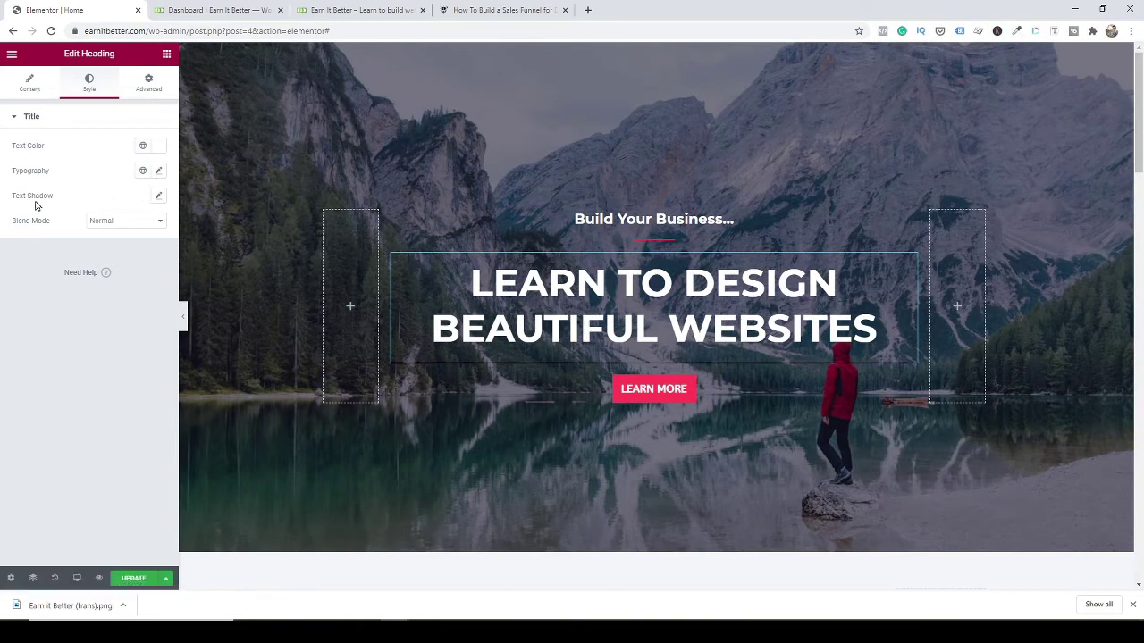
click(157, 196)
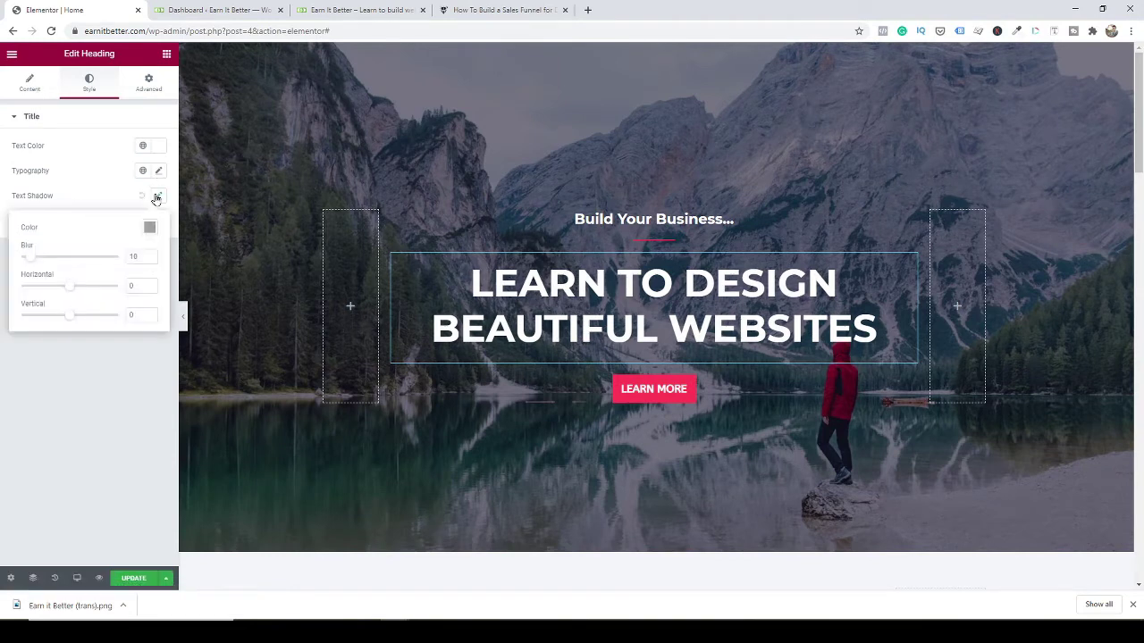
click(151, 228)
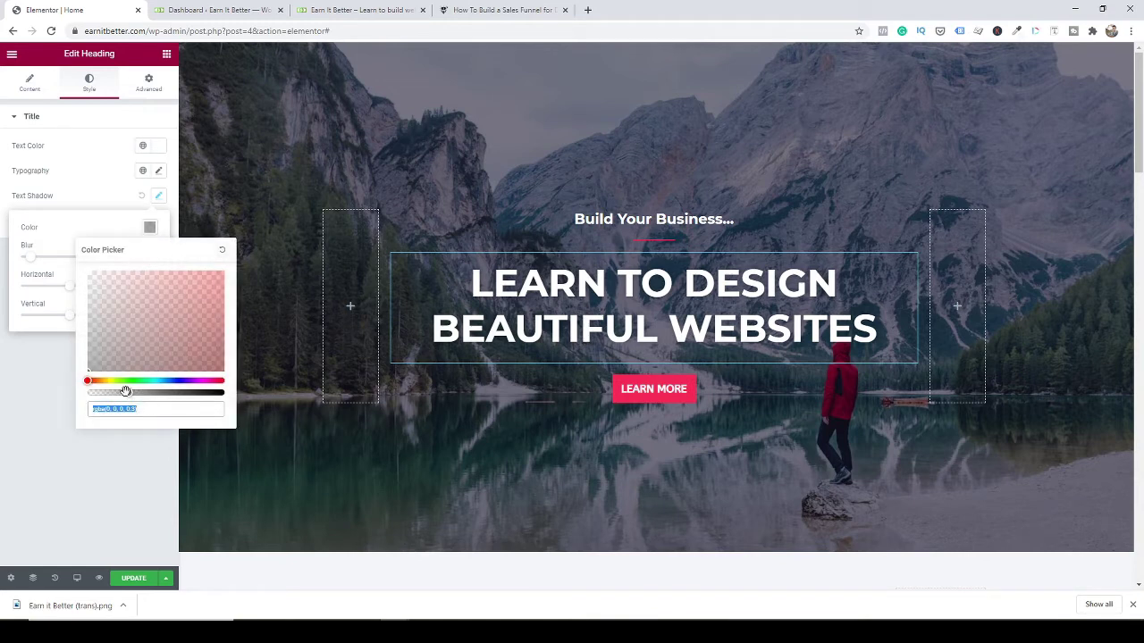
drag(125, 392, 201, 406)
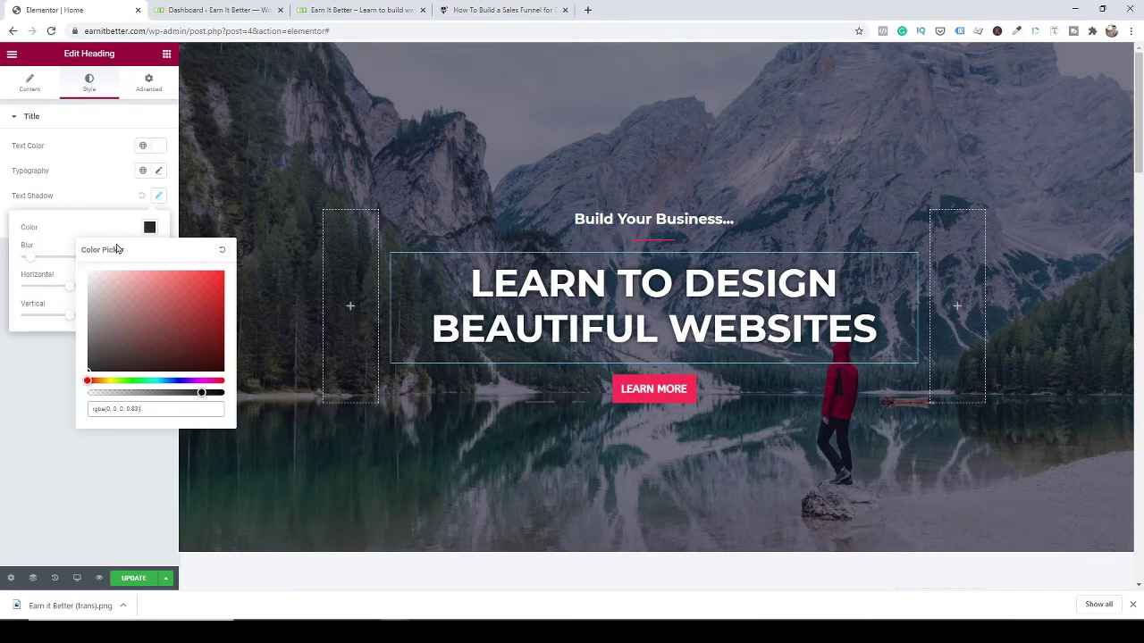
click(86, 239)
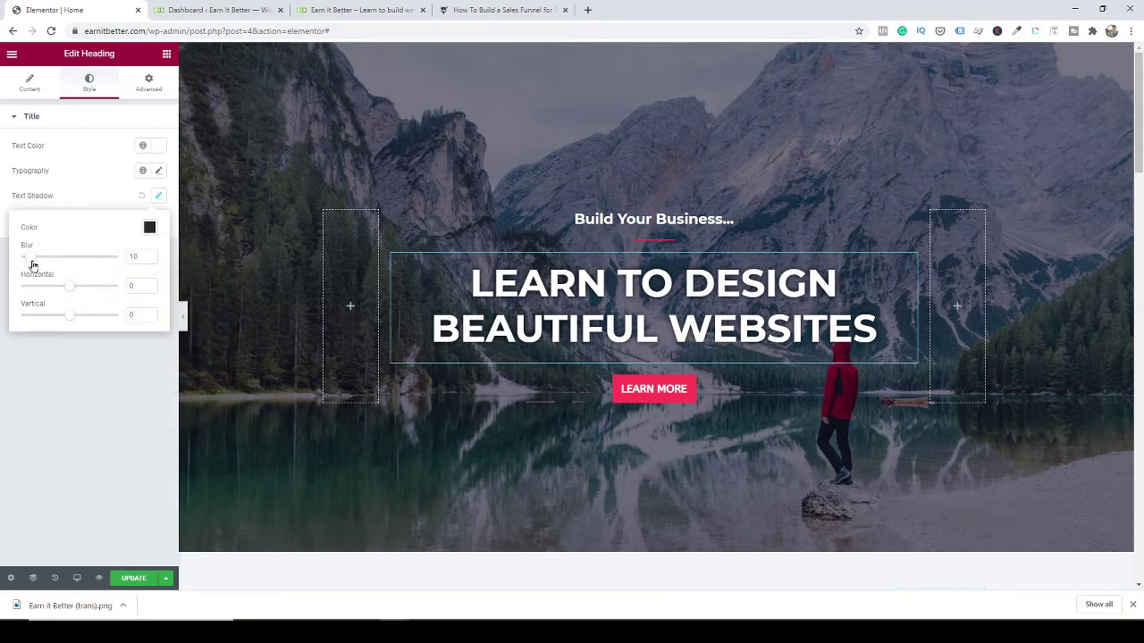
drag(70, 286, 76, 286)
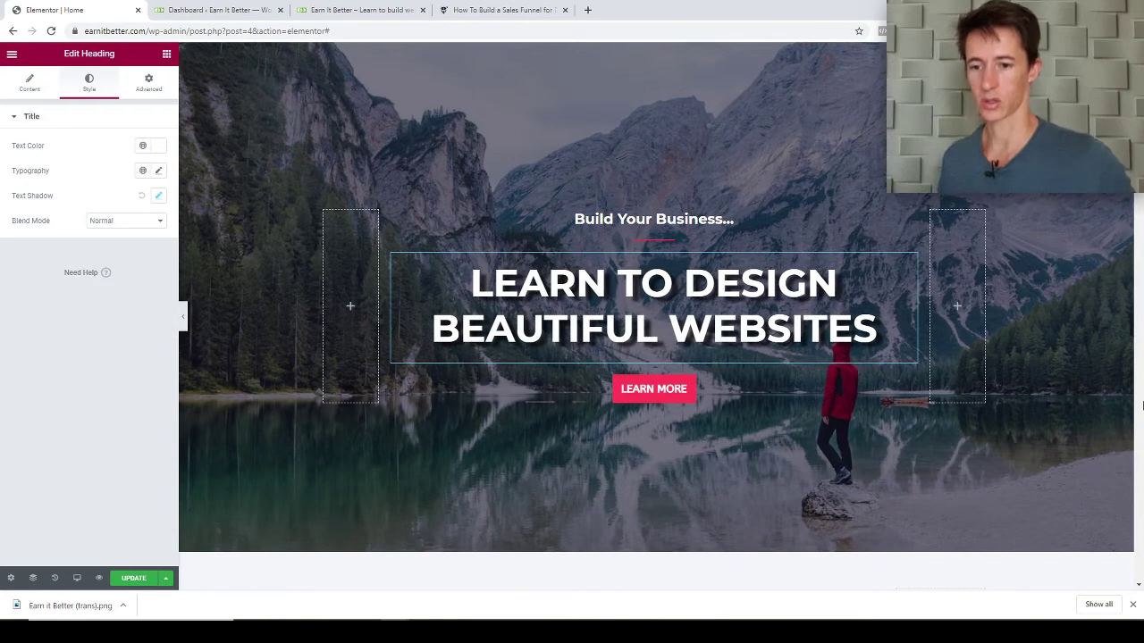
click(163, 224)
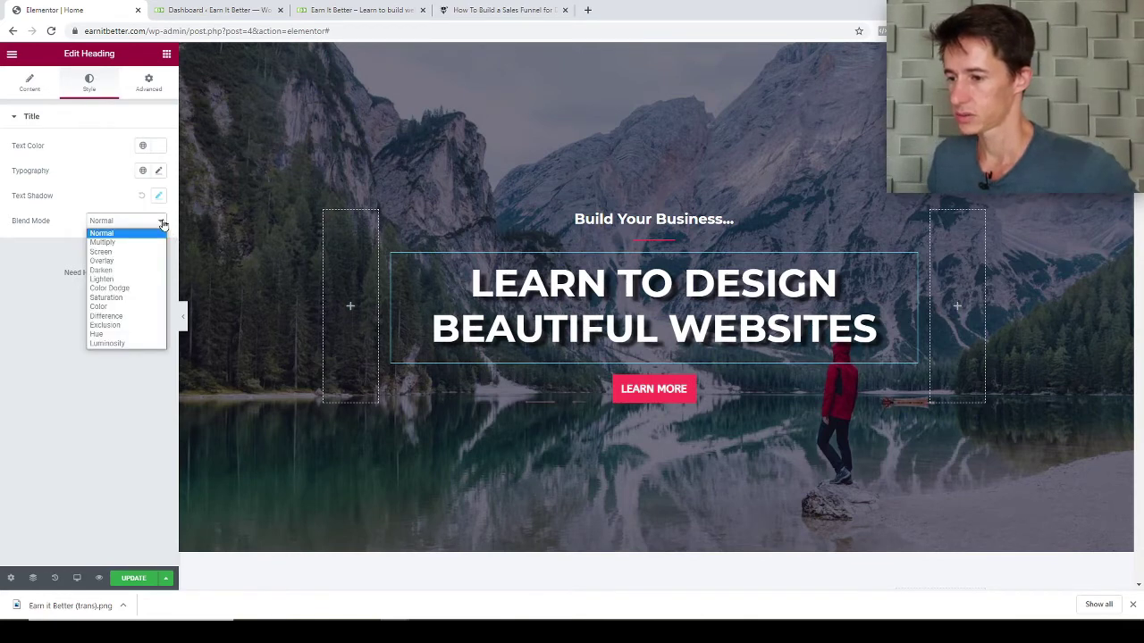
click(42, 285)
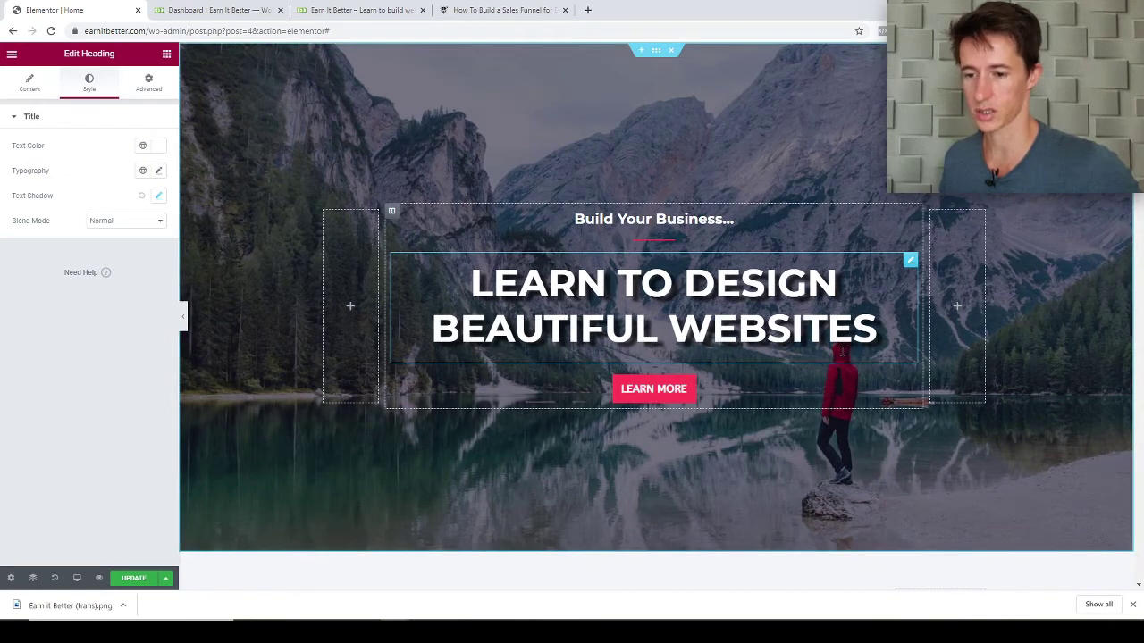
Set the main hero heading's entrance animation to Fade In under its motion effects.
click(148, 82)
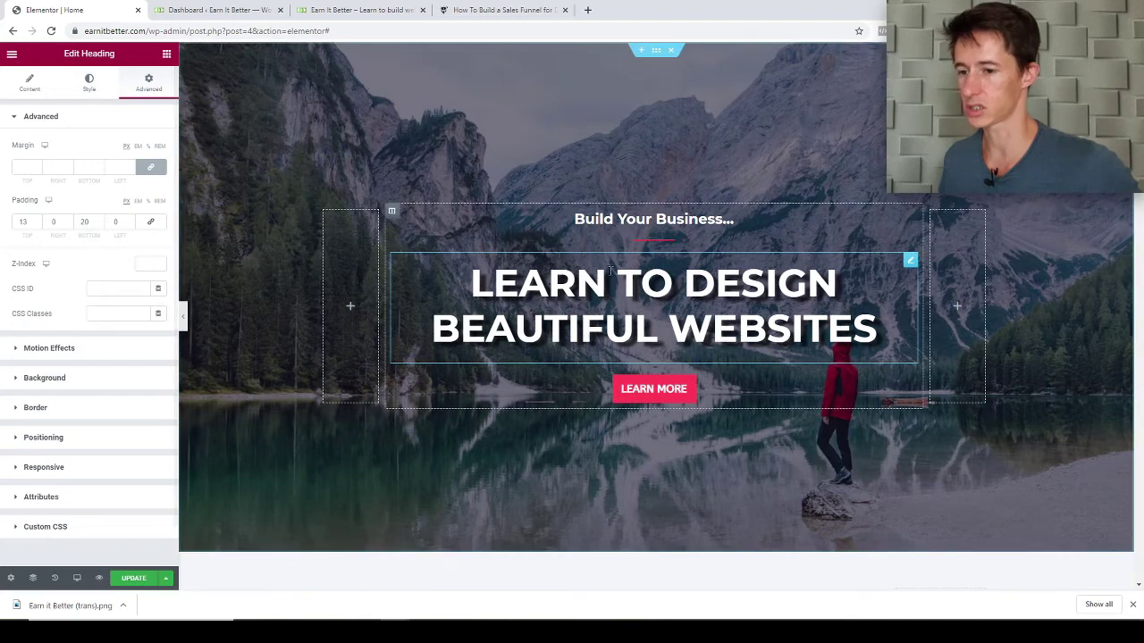
click(154, 169)
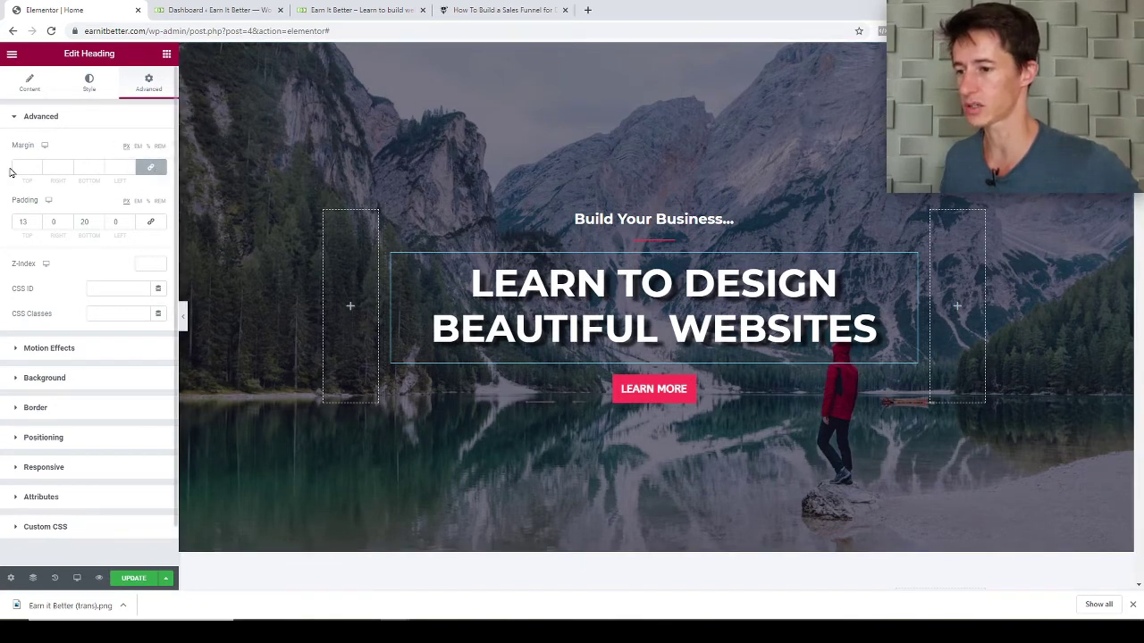
click(20, 166)
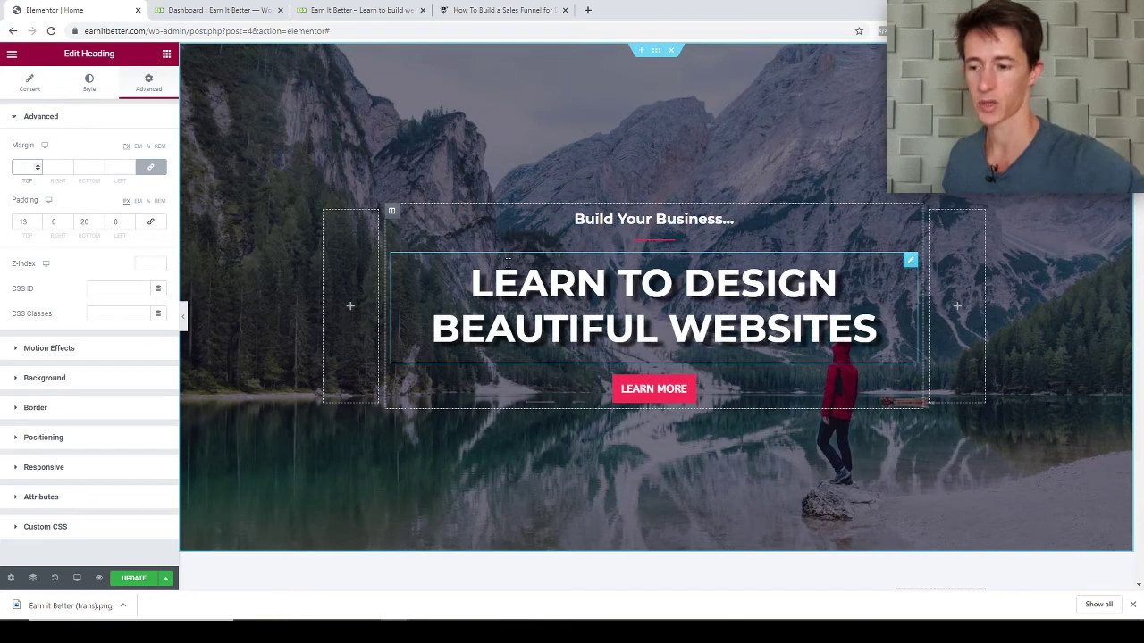
click(57, 358)
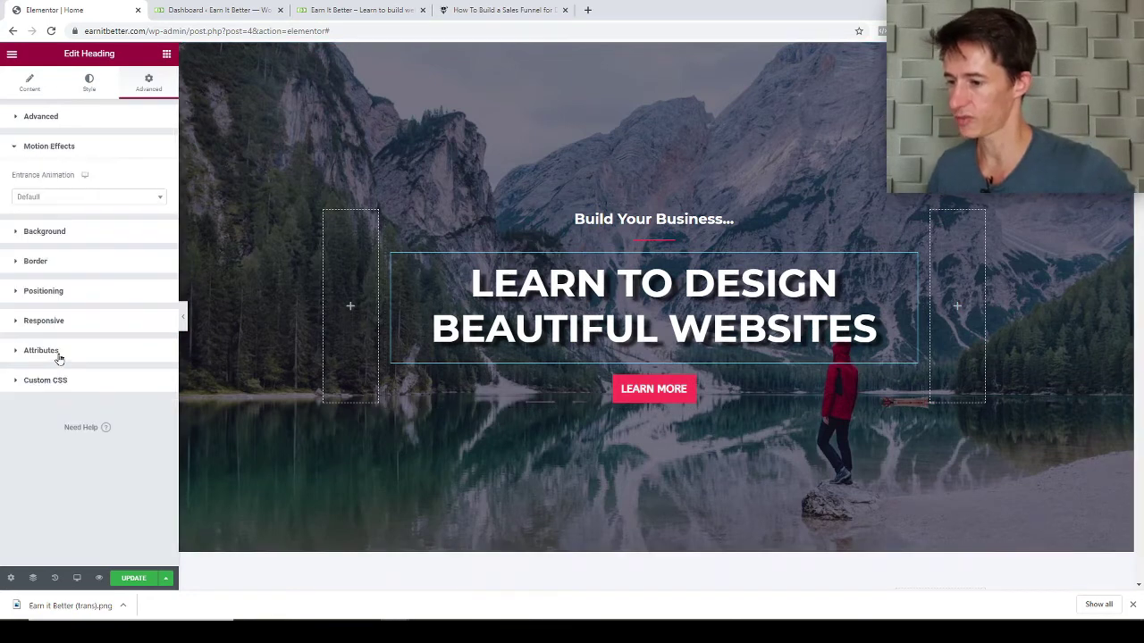
click(96, 198)
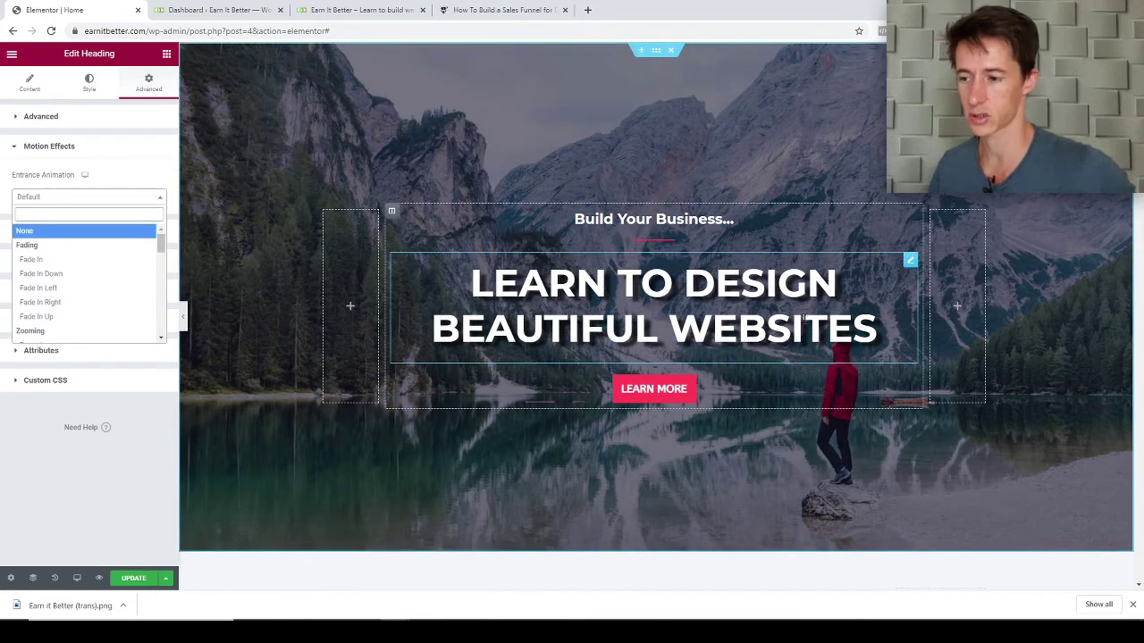
click(32, 259)
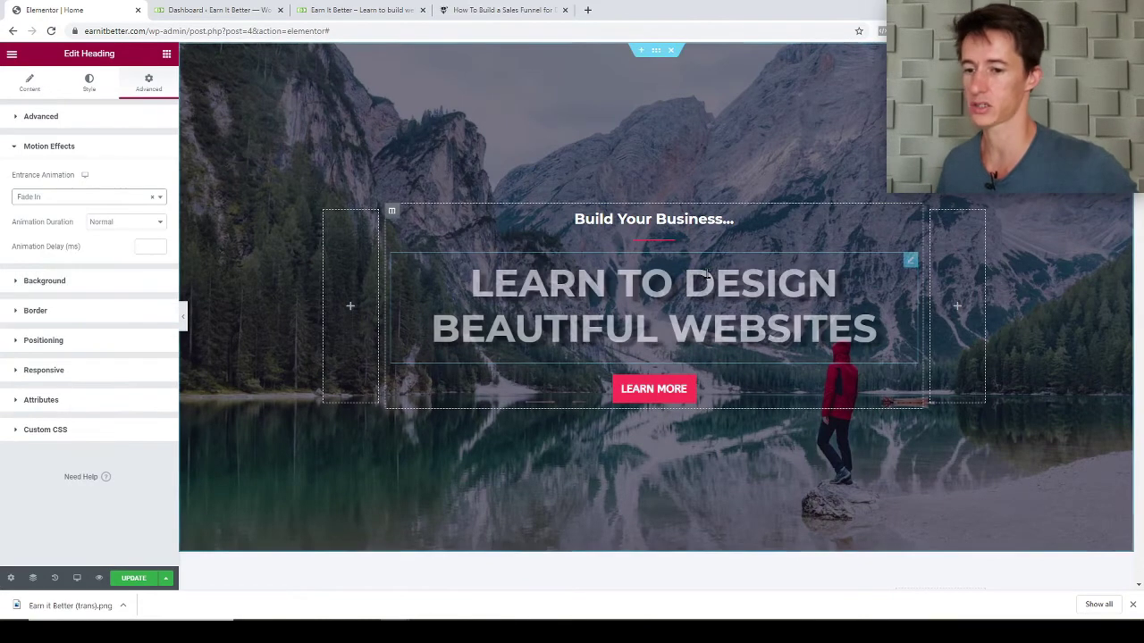
Save the Home page changes and reload the live homepage to check the edited hero section.
click(134, 578)
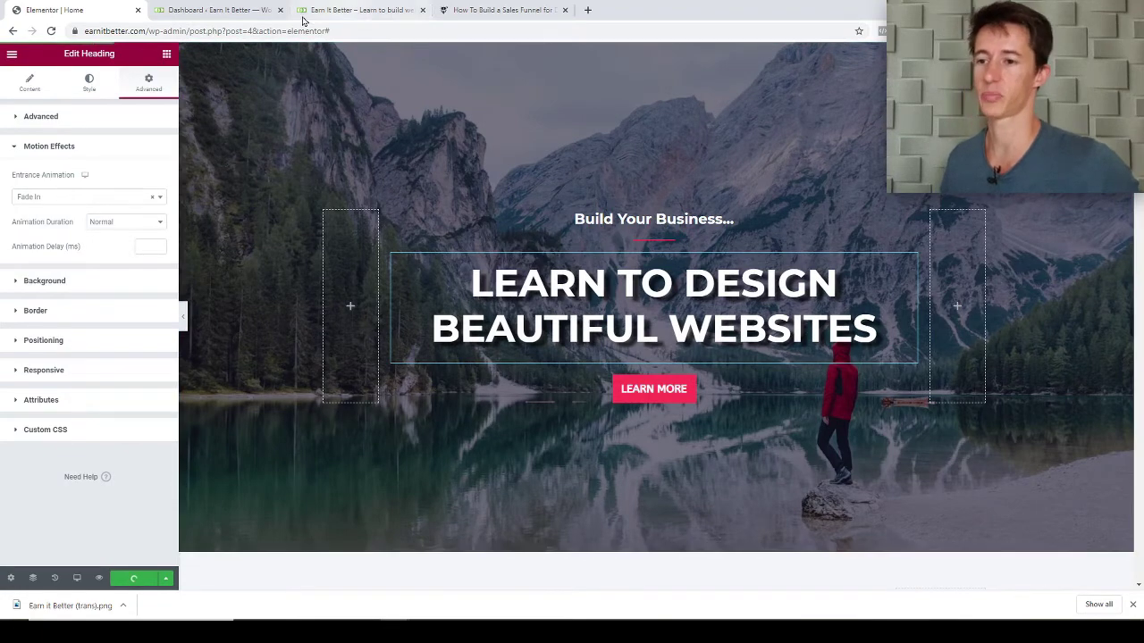
click(202, 12)
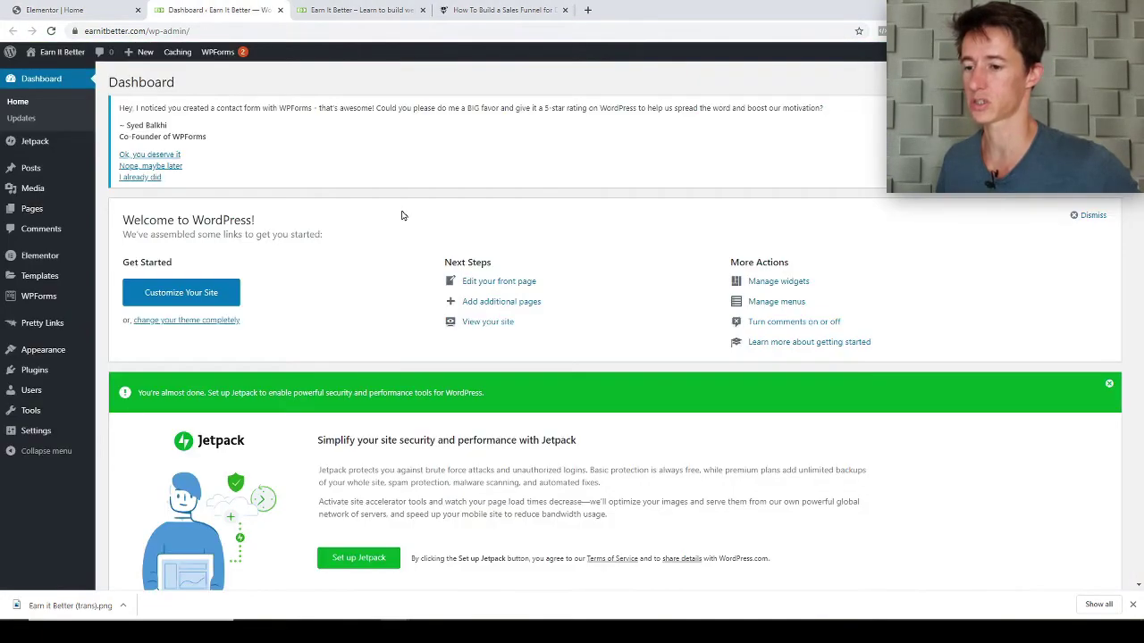
click(90, 11)
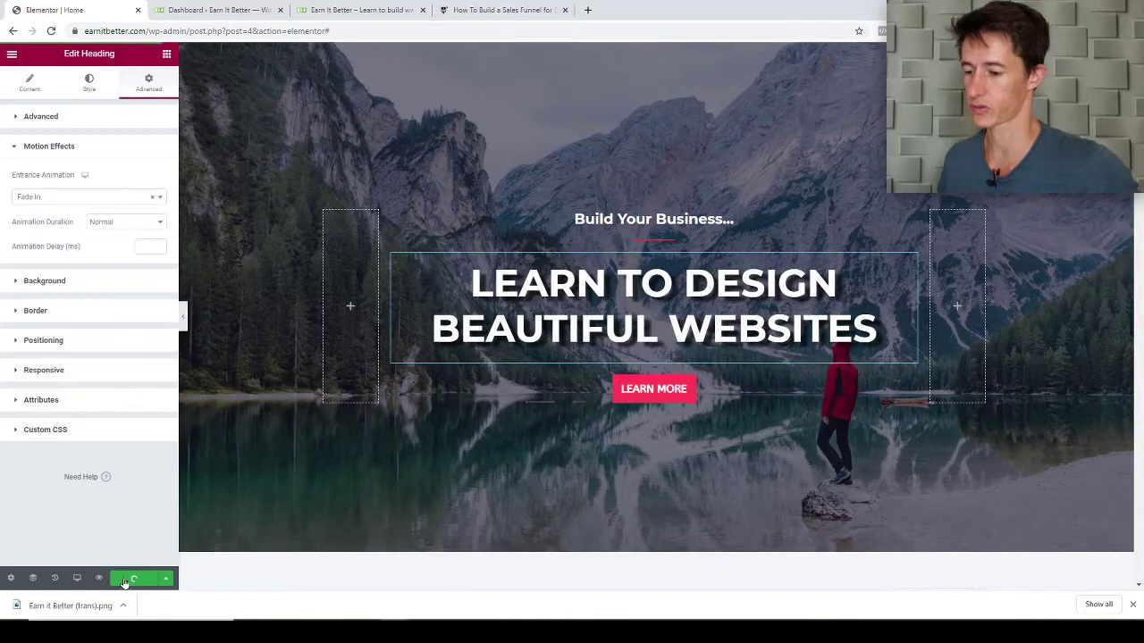
click(350, 11)
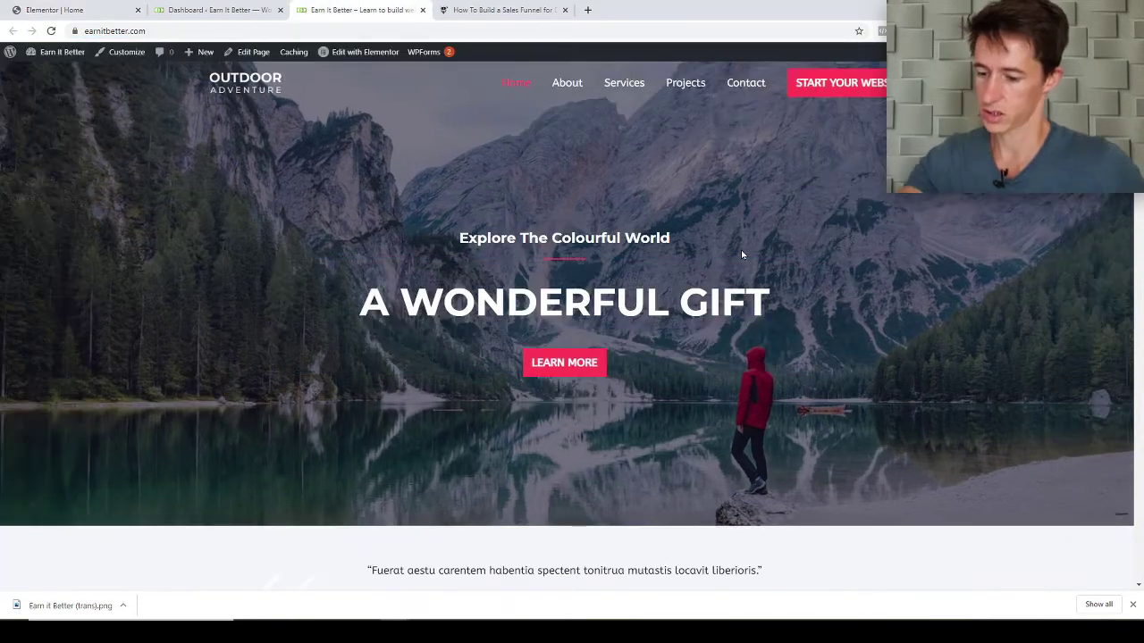
key(F5)
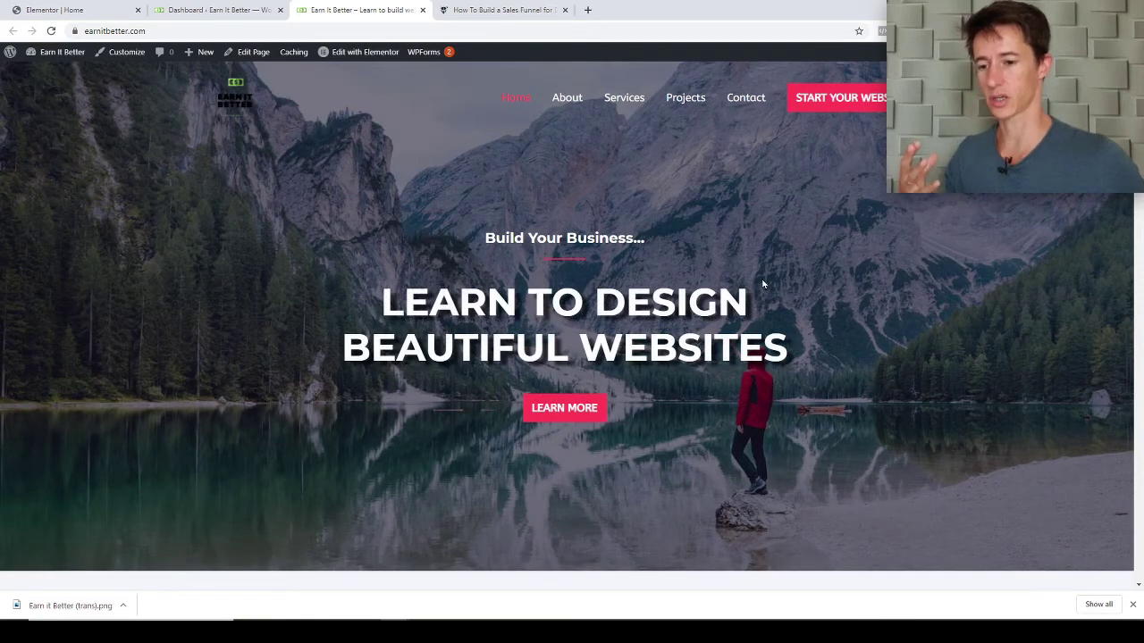
Return to the Elementor editor and examine the hero heading's normal and hover background options and its border options.
click(94, 13)
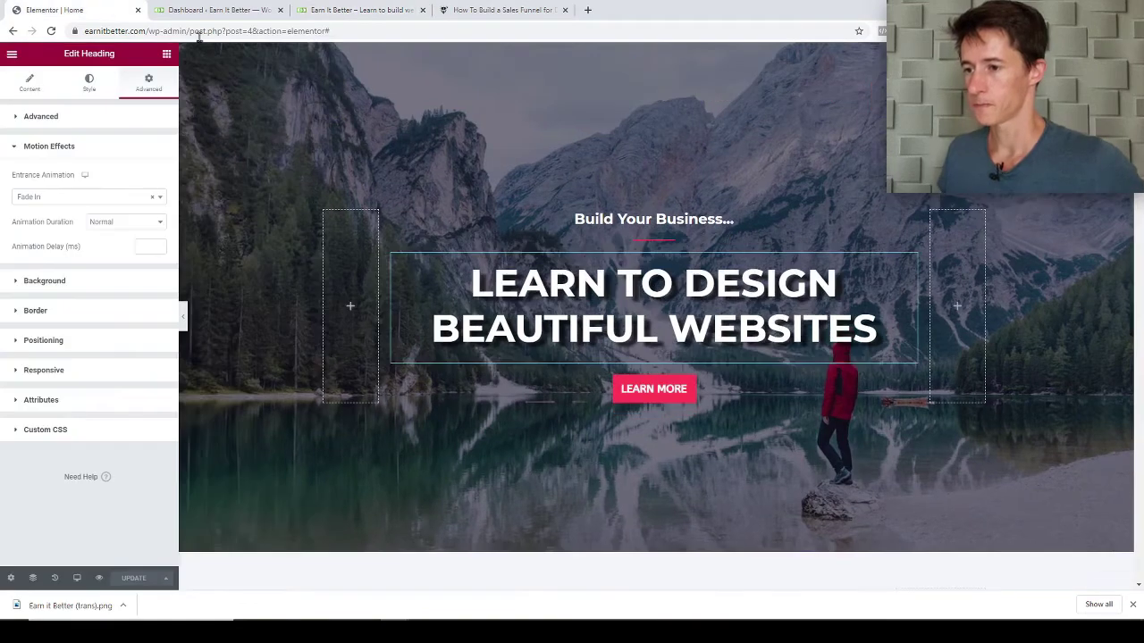
click(68, 281)
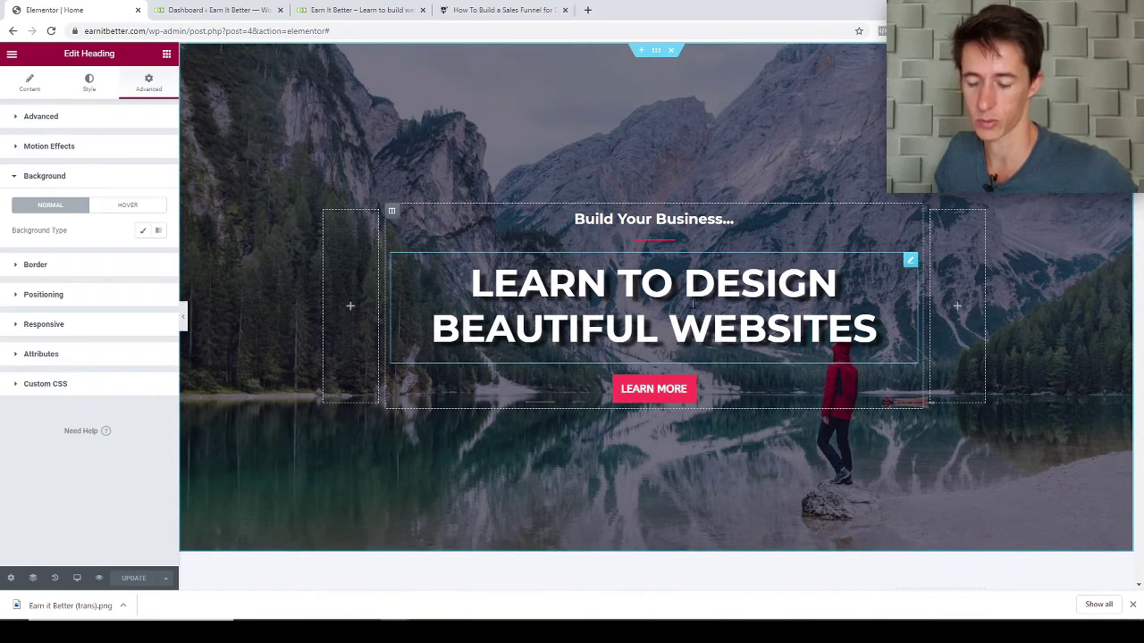
click(120, 206)
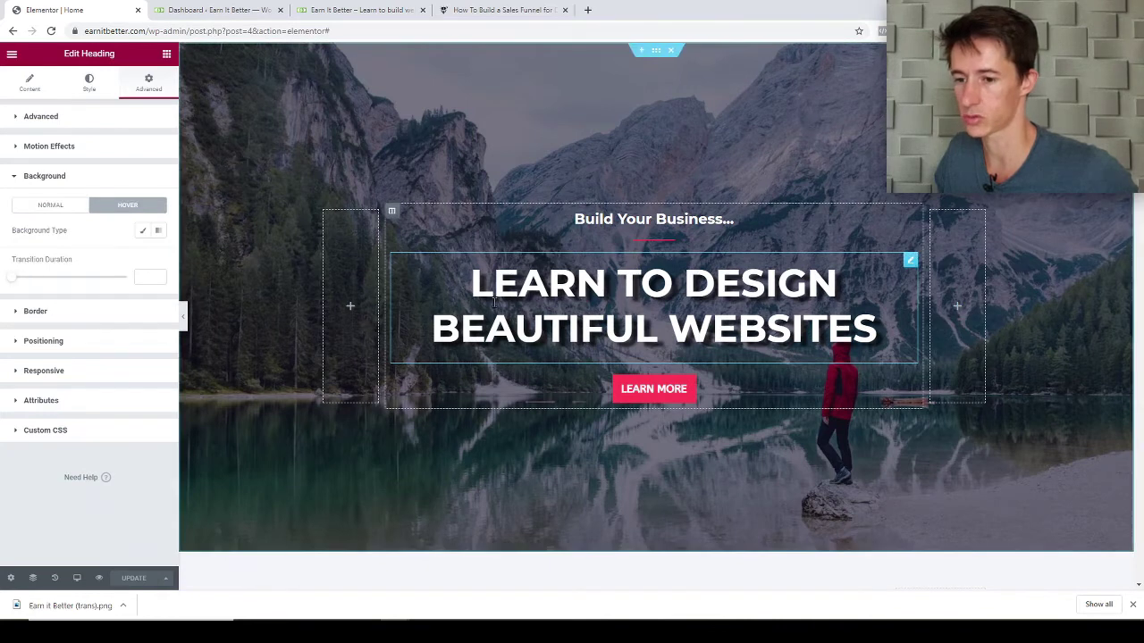
click(41, 207)
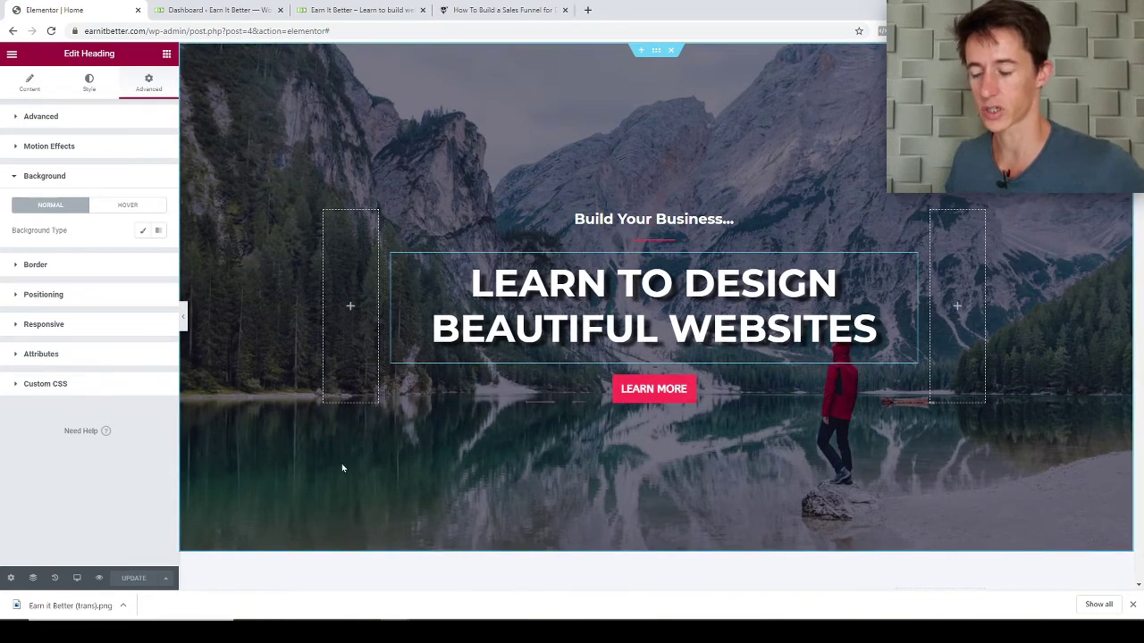
click(36, 268)
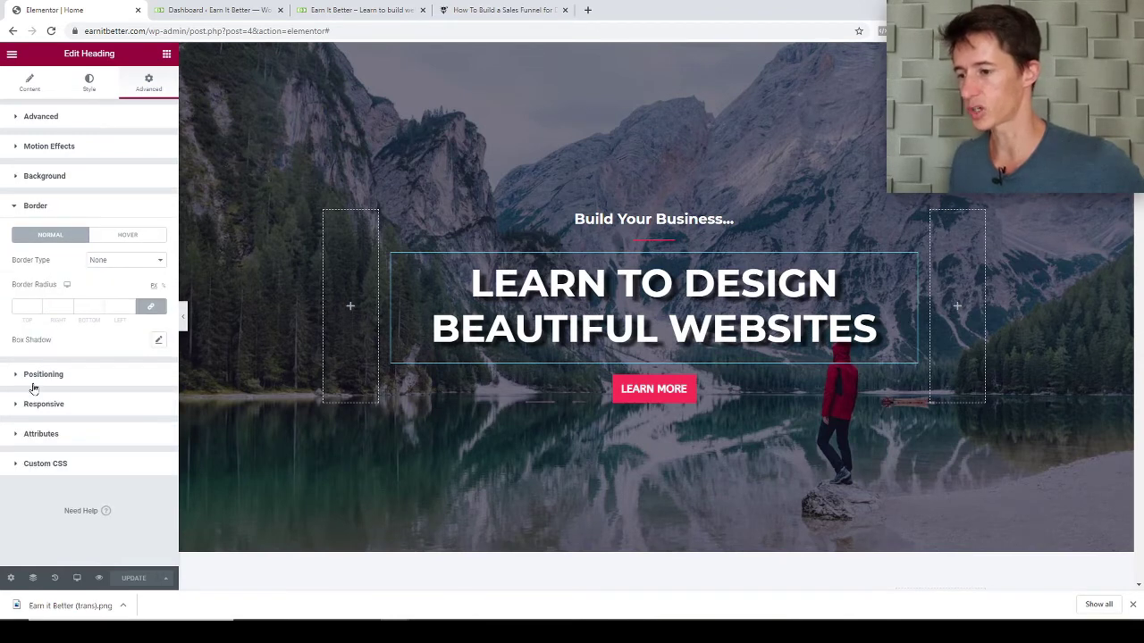
Try Full Width (100%) for the hero heading's positioning width, and restore the width to Default.
click(33, 384)
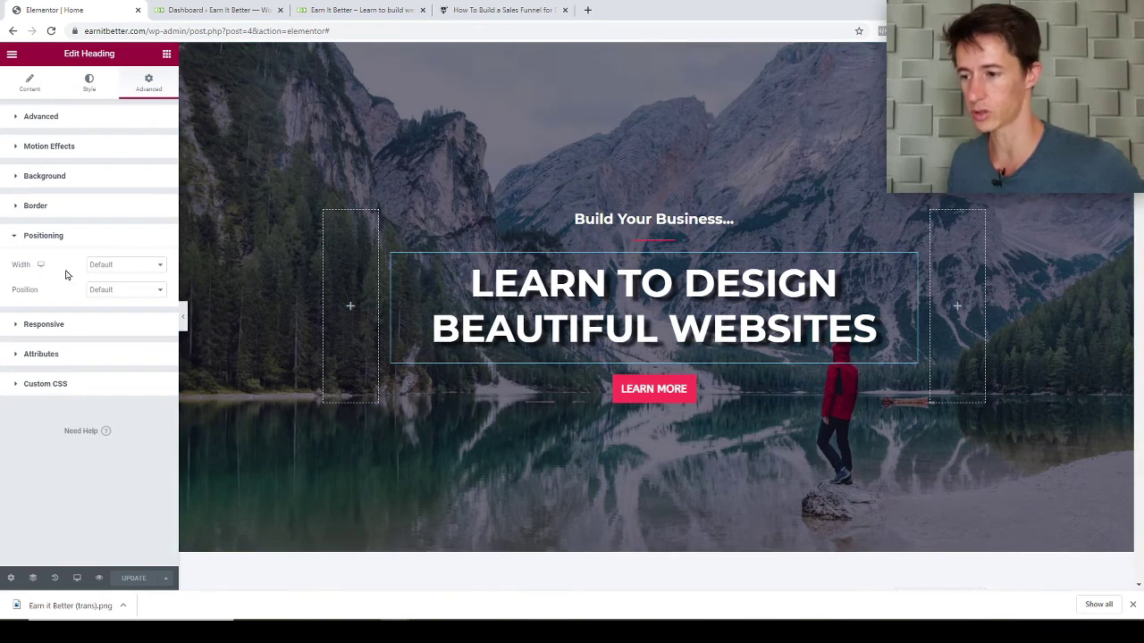
click(156, 264)
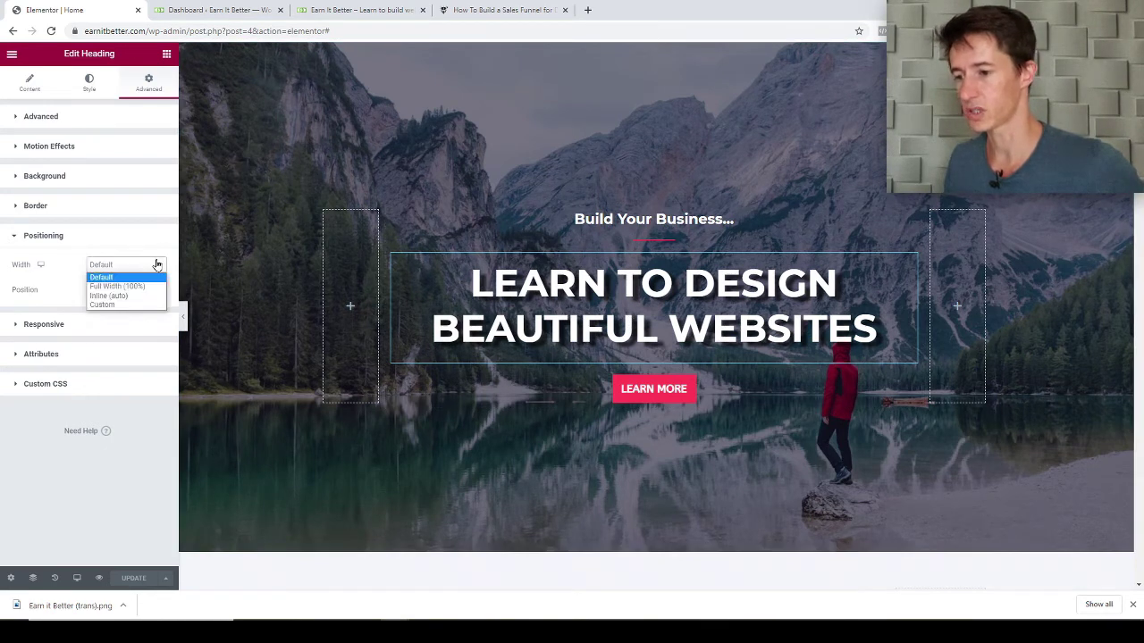
click(139, 287)
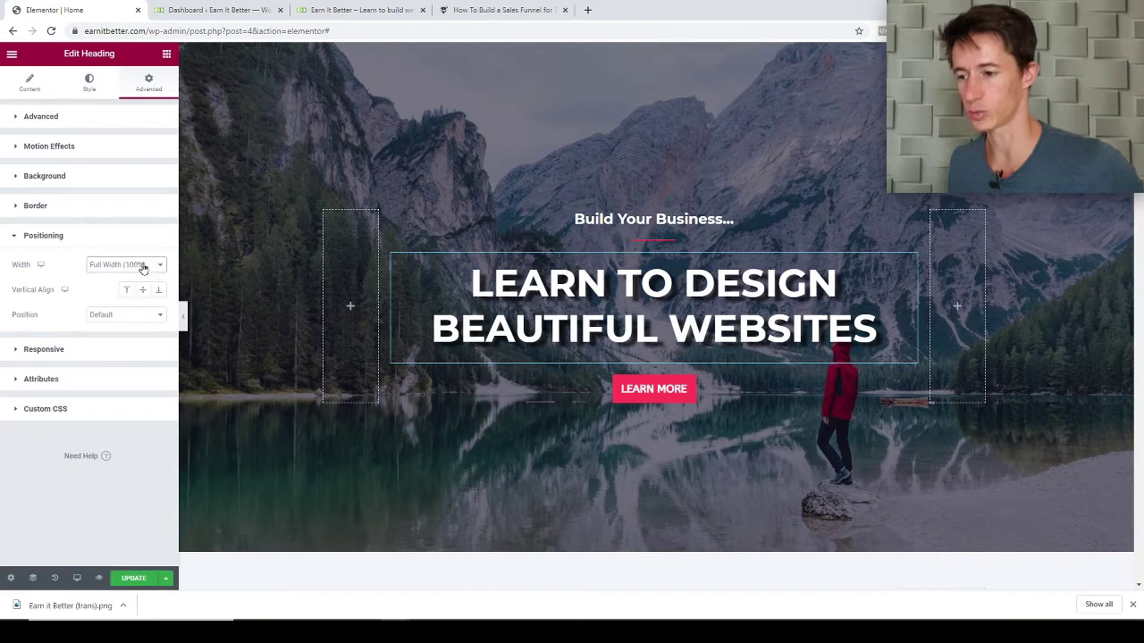
click(134, 265)
click(122, 278)
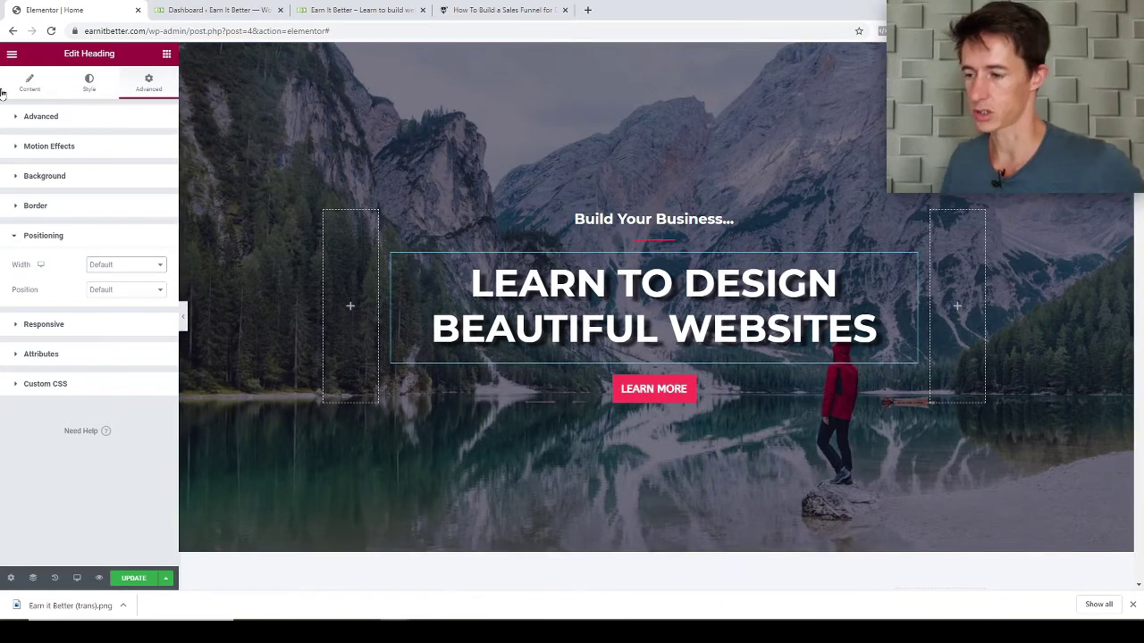
Examine the hero heading's responsive visibility options and return to its content settings.
click(43, 324)
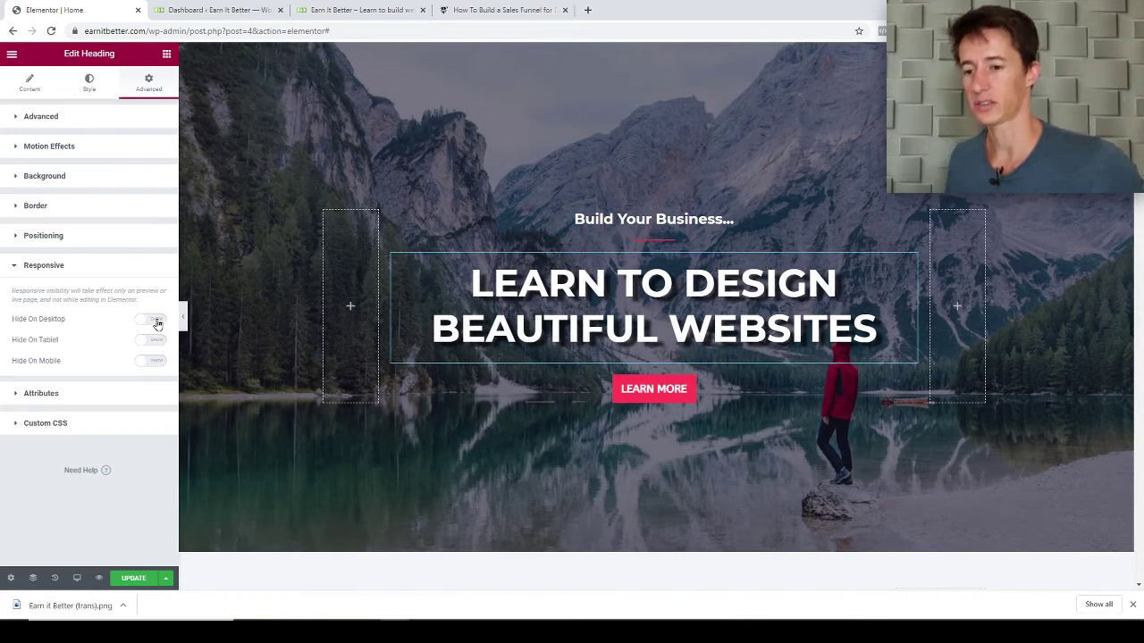
click(25, 267)
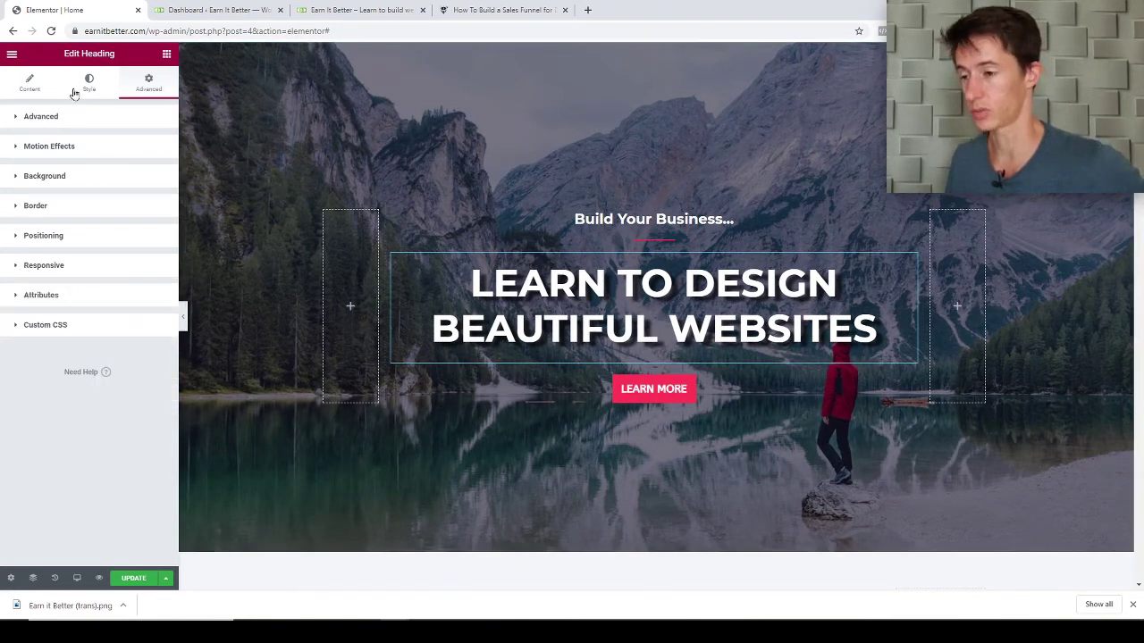
click(48, 85)
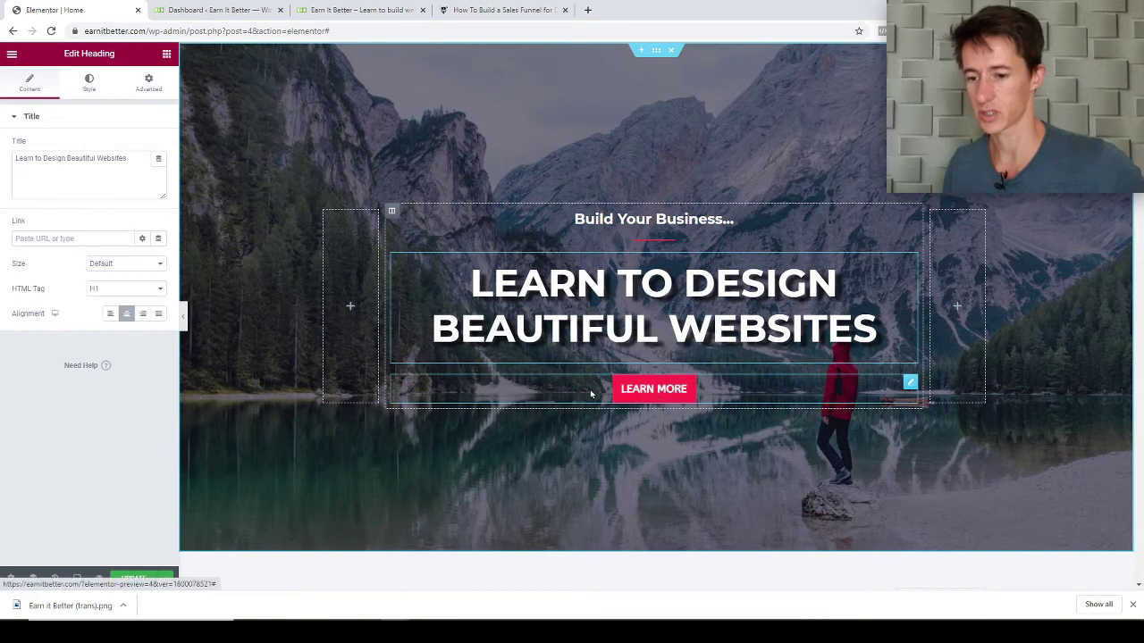
Set the link of the hero's Learn More button to bluehost.com.
click(644, 395)
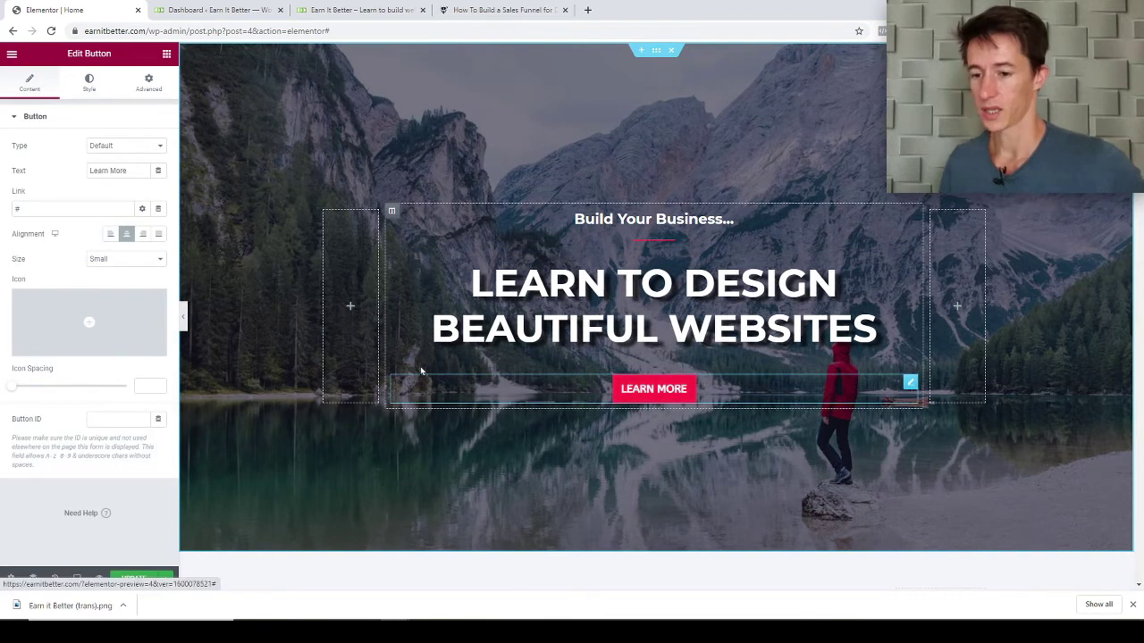
double_click(42, 210)
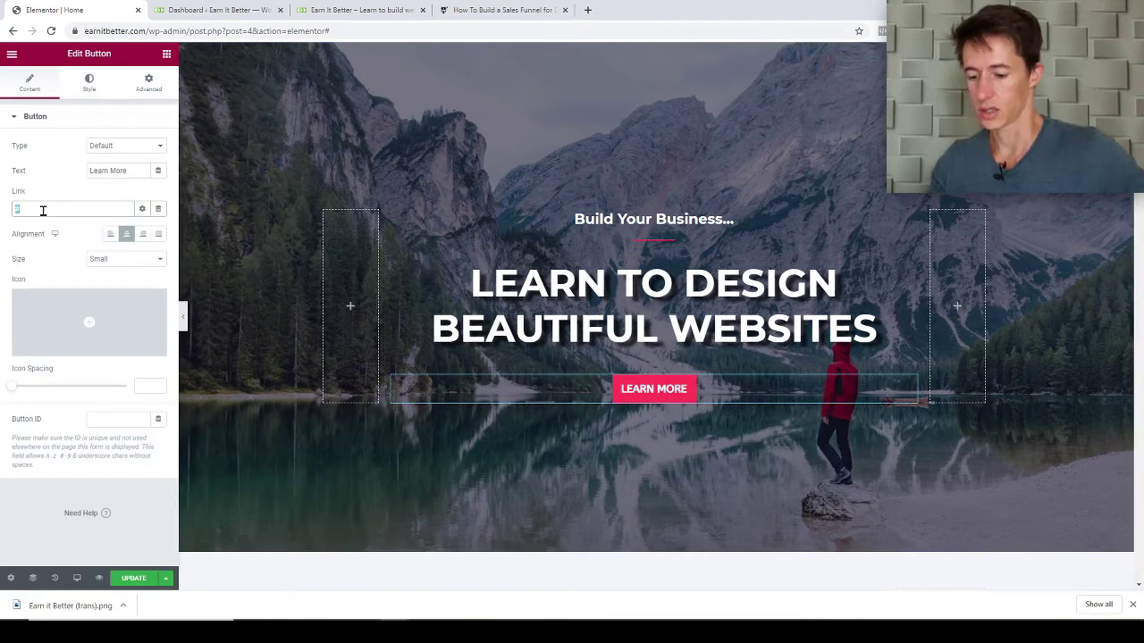
text(bue)
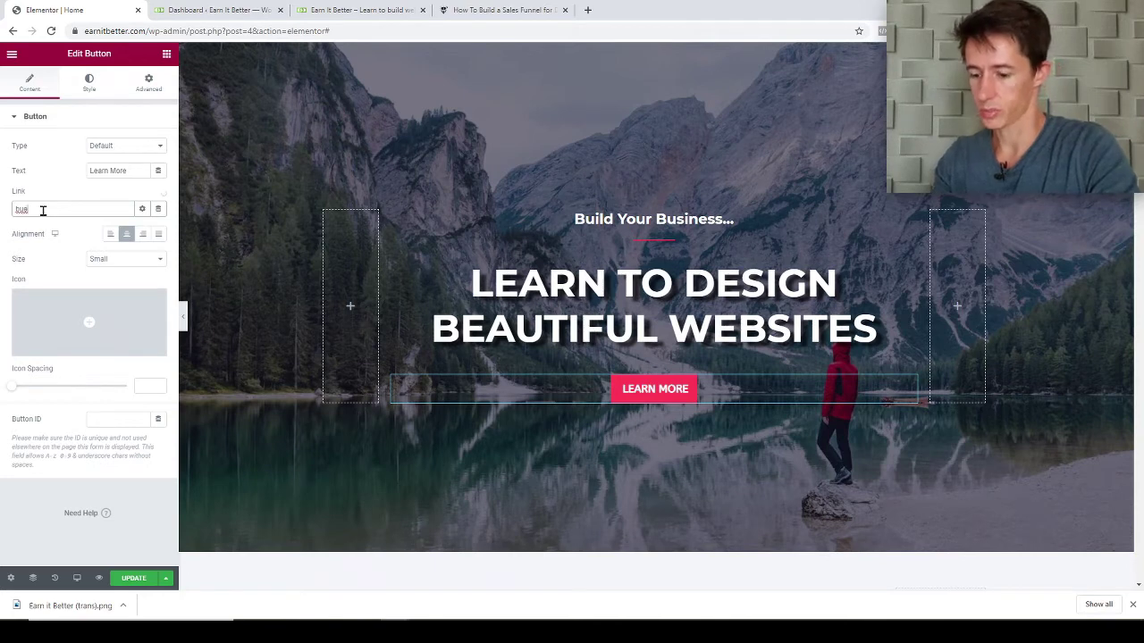
text(luehost.com)
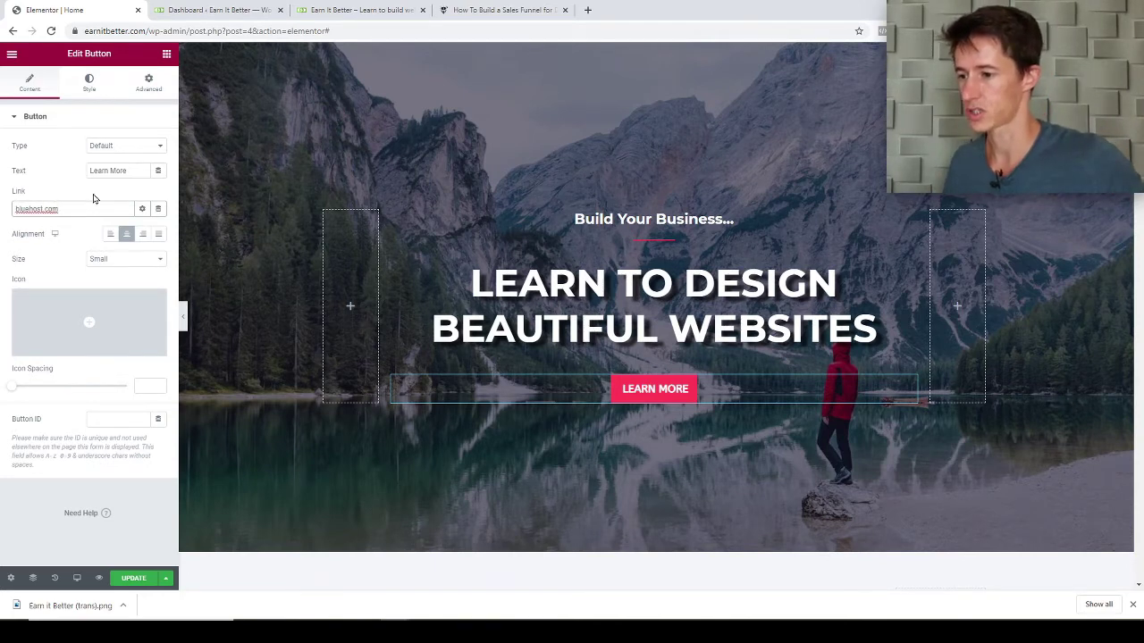
Check the header button's wording on the live homepage and change the hero button's text to "Start Your Website".
click(135, 170)
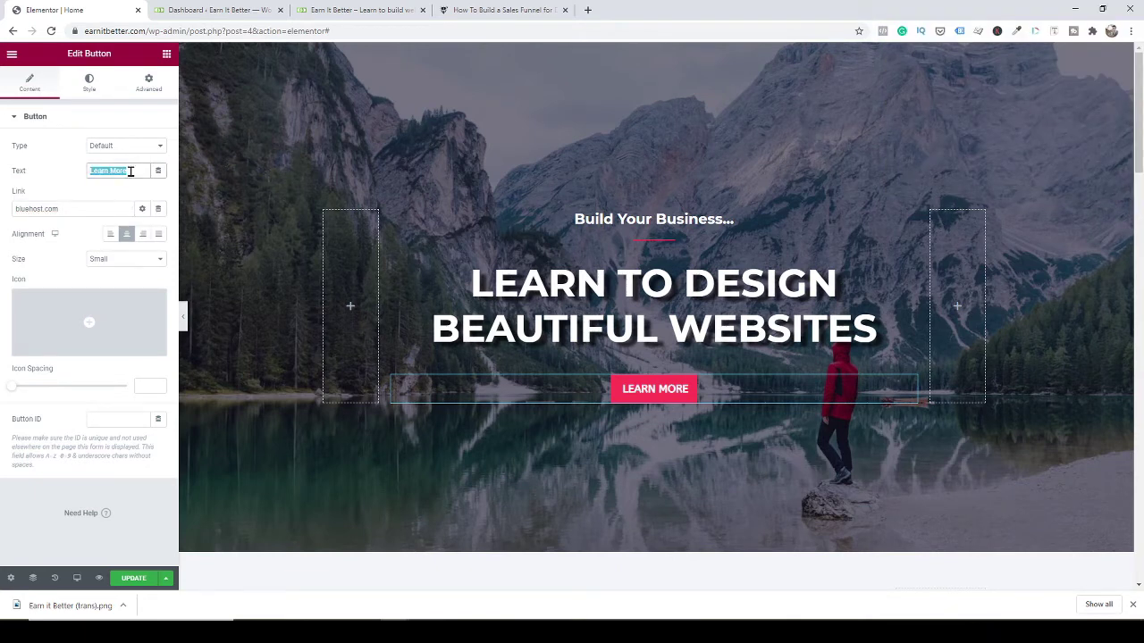
click(362, 10)
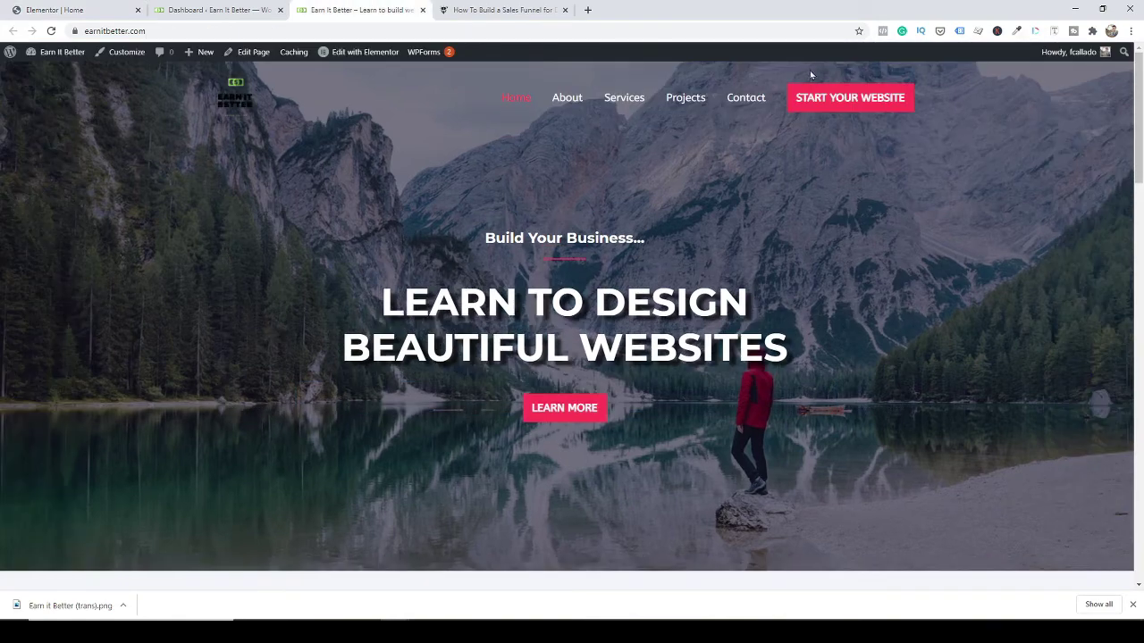
click(89, 11)
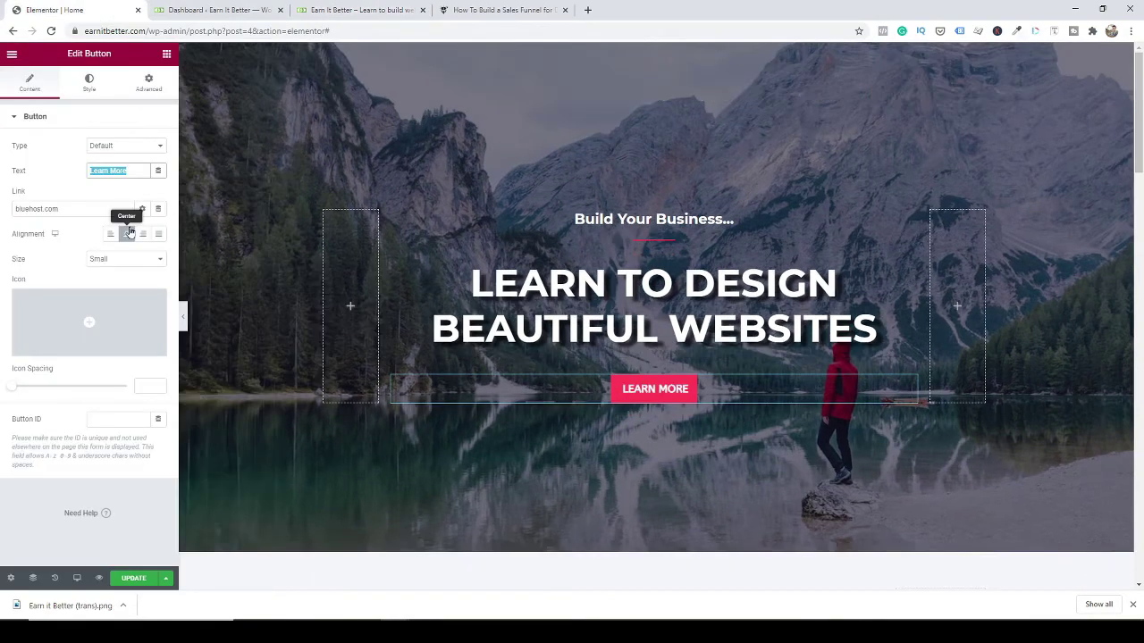
text(Start Your Website)
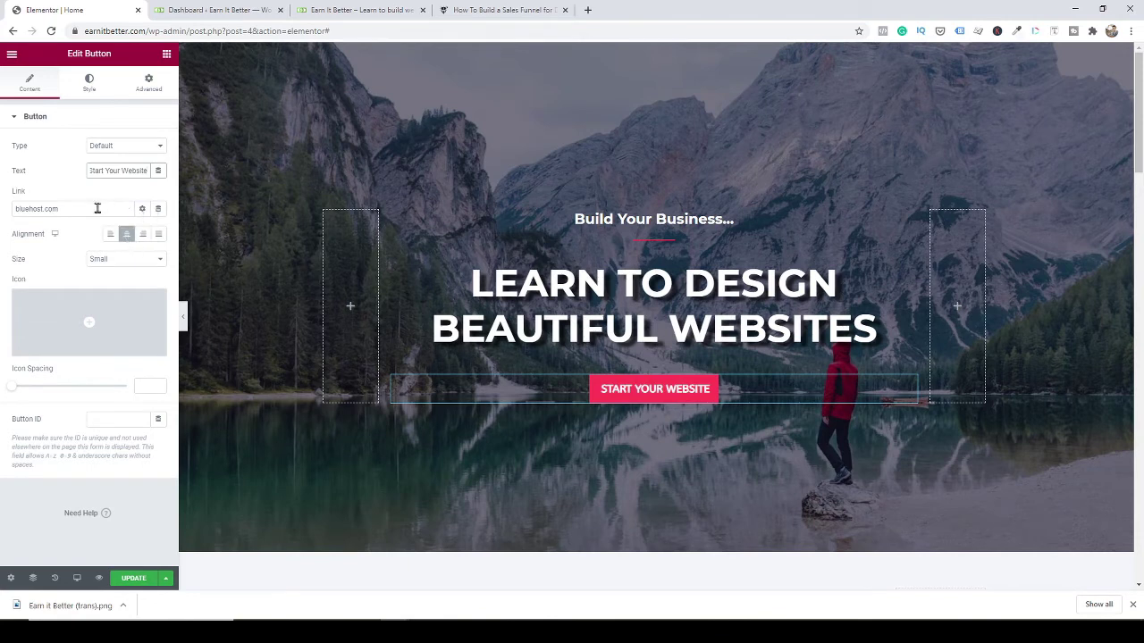
Try the Info type on the hero button, and restore the type to Default.
click(133, 149)
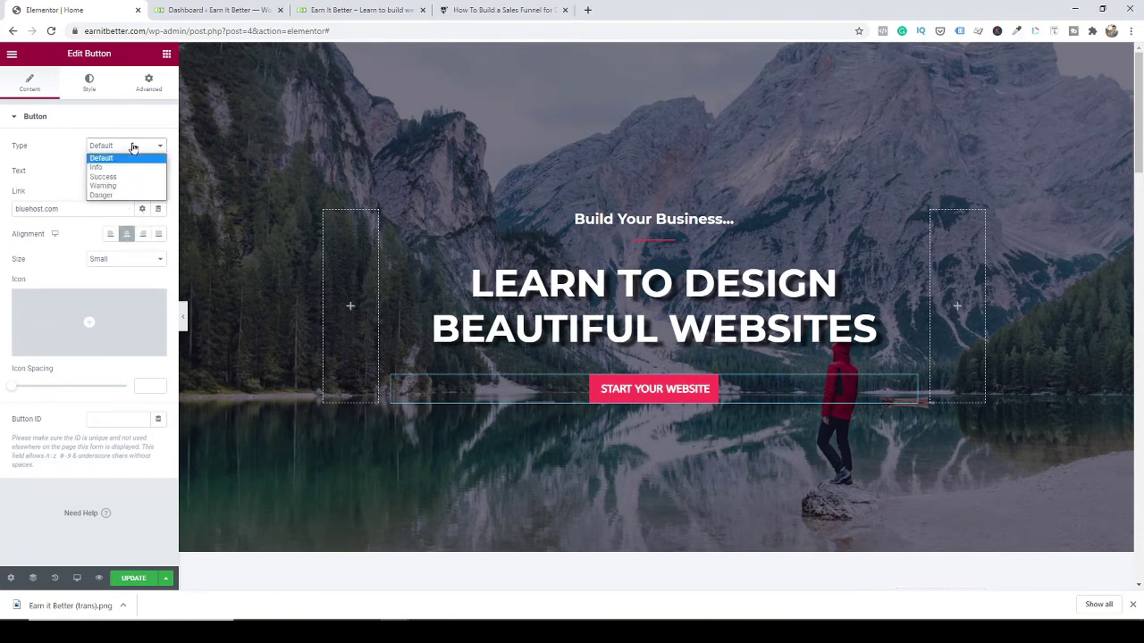
click(113, 170)
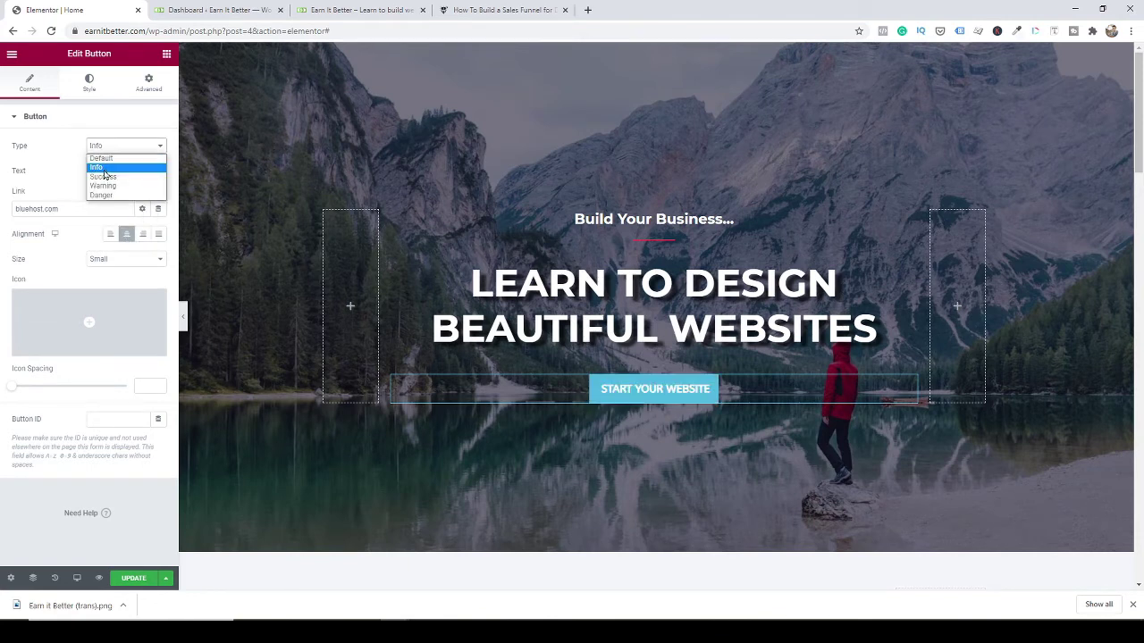
click(102, 158)
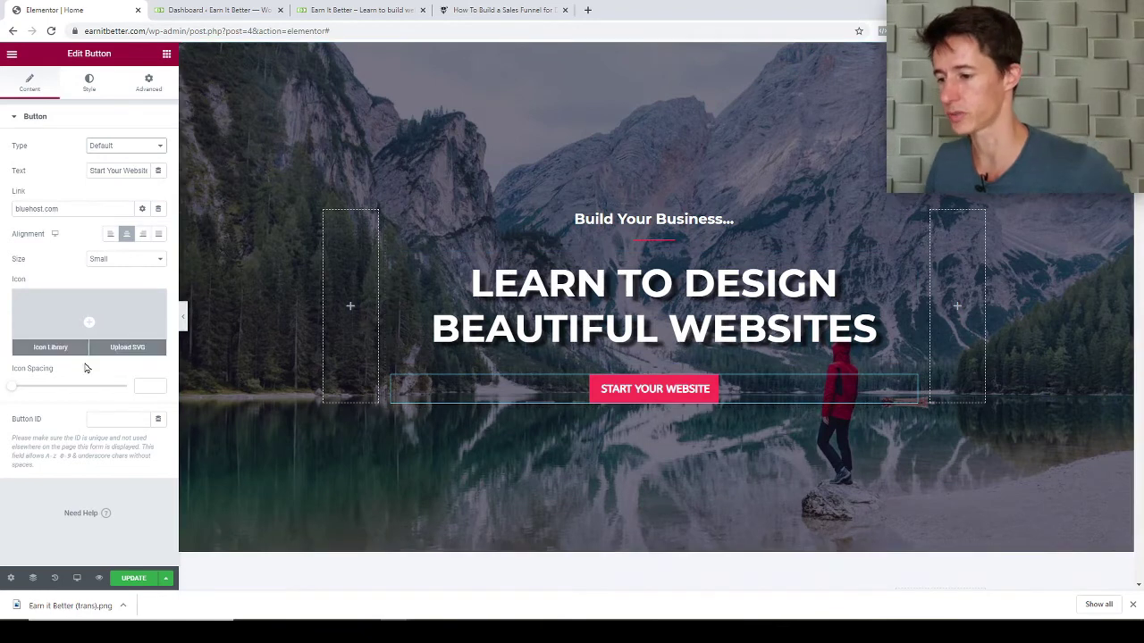
Insert the circled right-arrow icon from the icon library into the hero button and set its icon position to After.
click(88, 84)
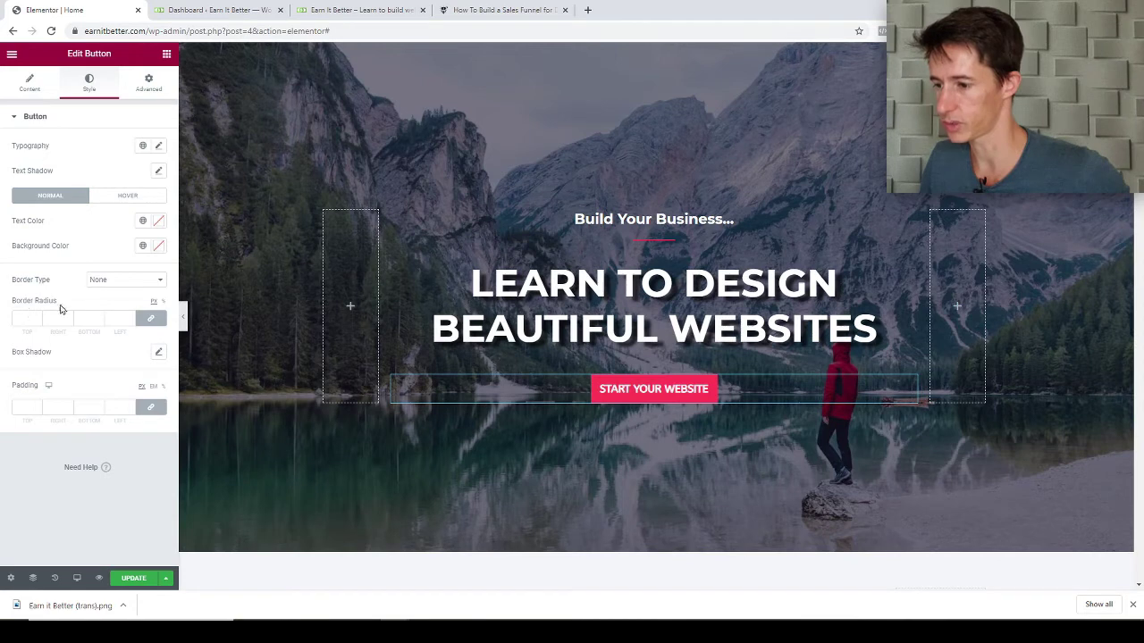
click(34, 90)
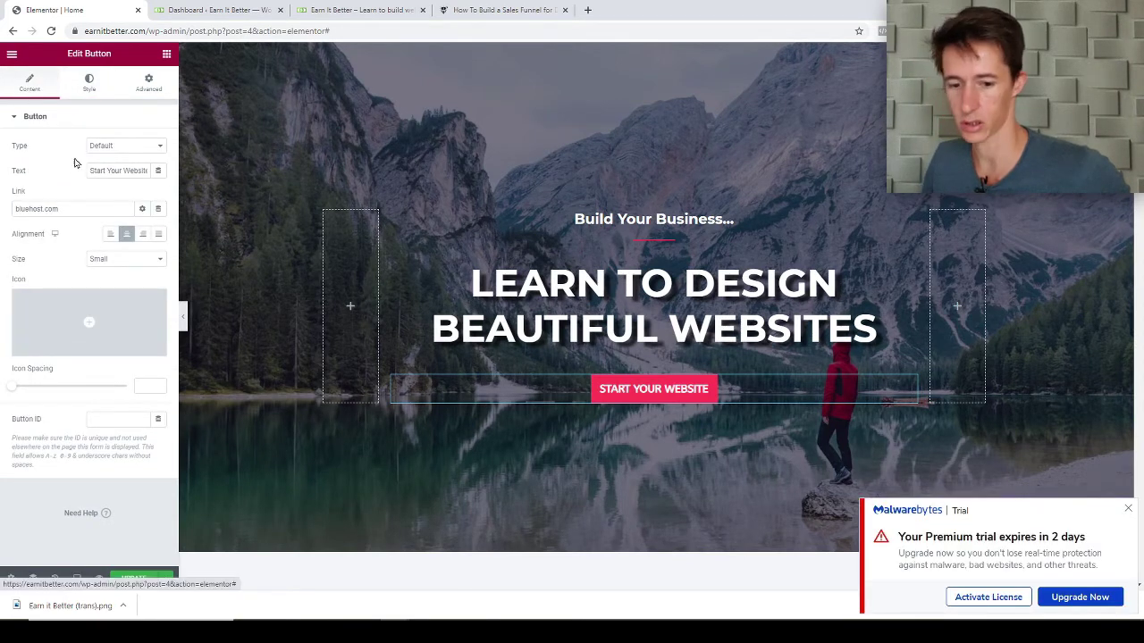
click(89, 322)
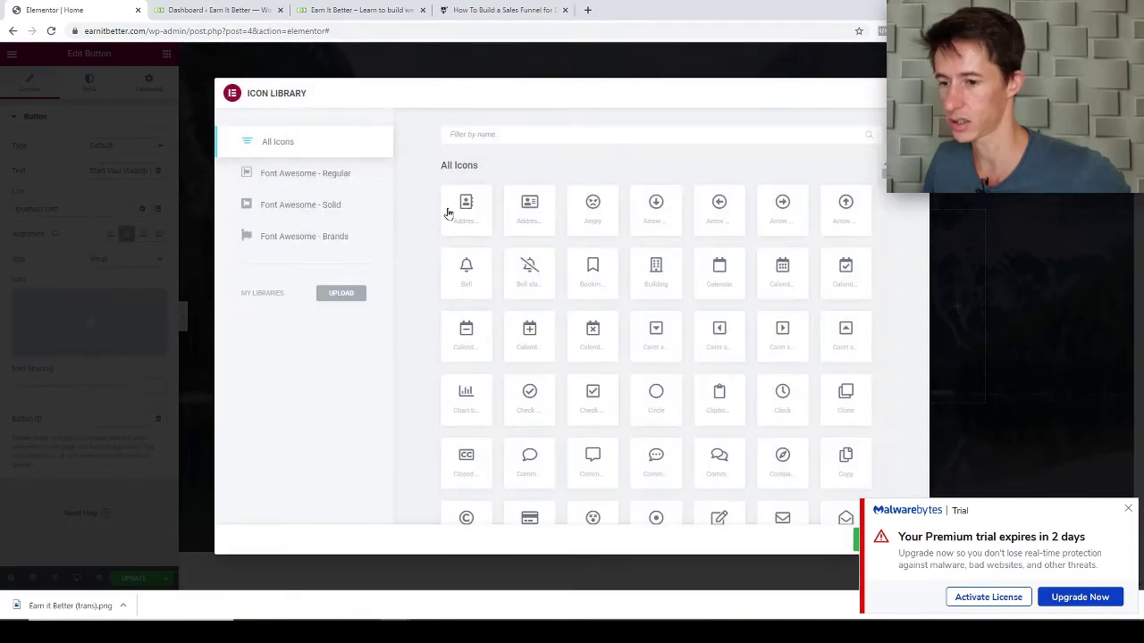
click(782, 213)
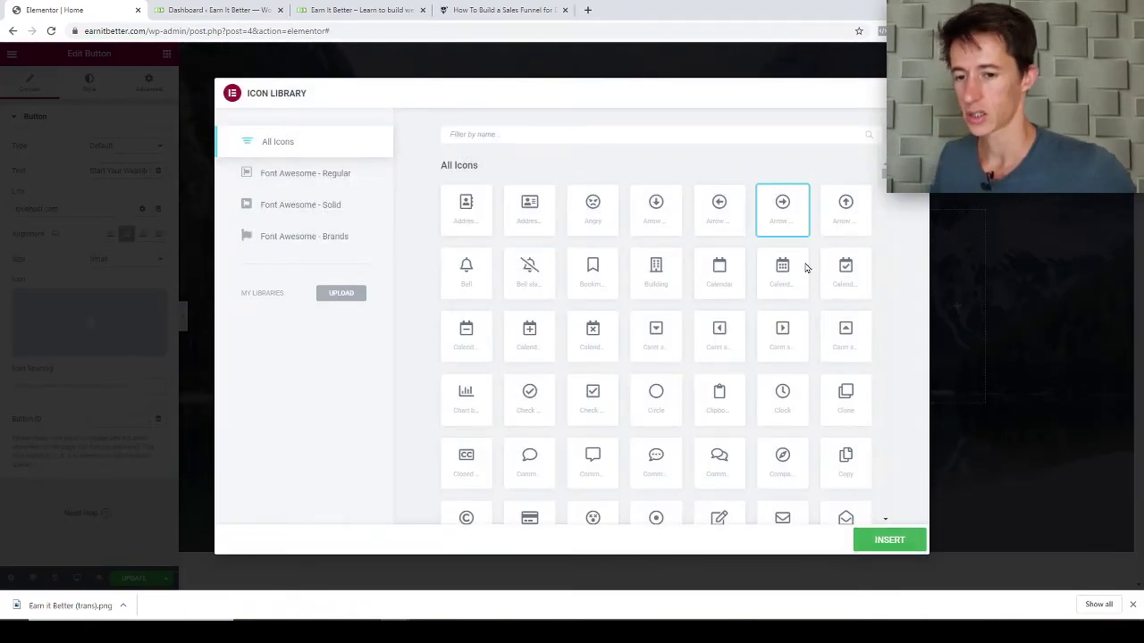
click(889, 541)
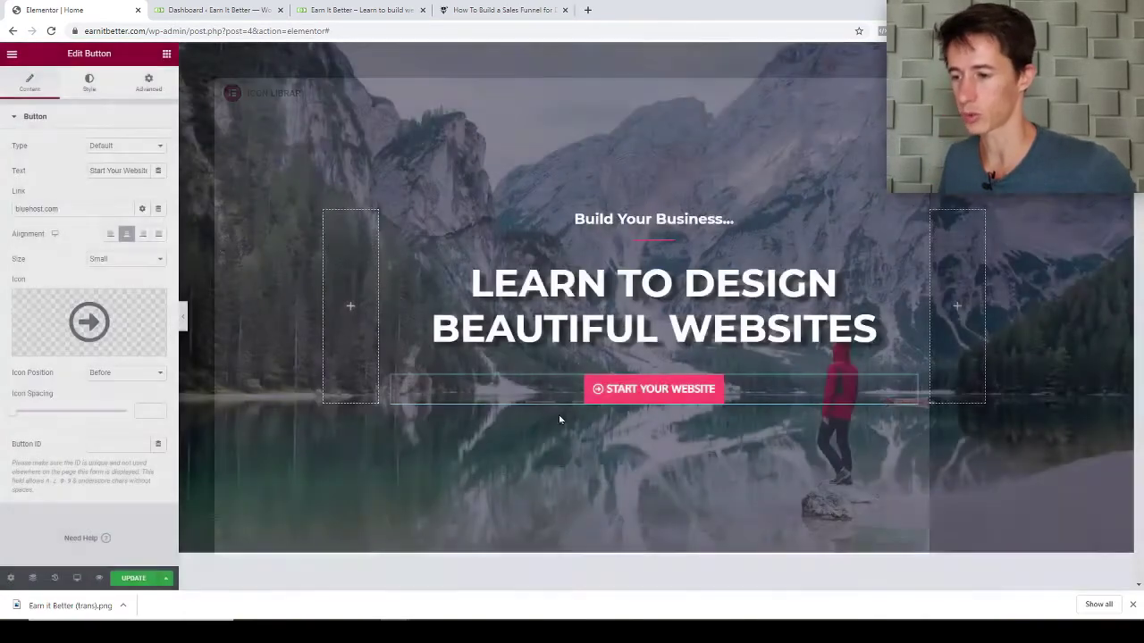
click(134, 373)
click(121, 396)
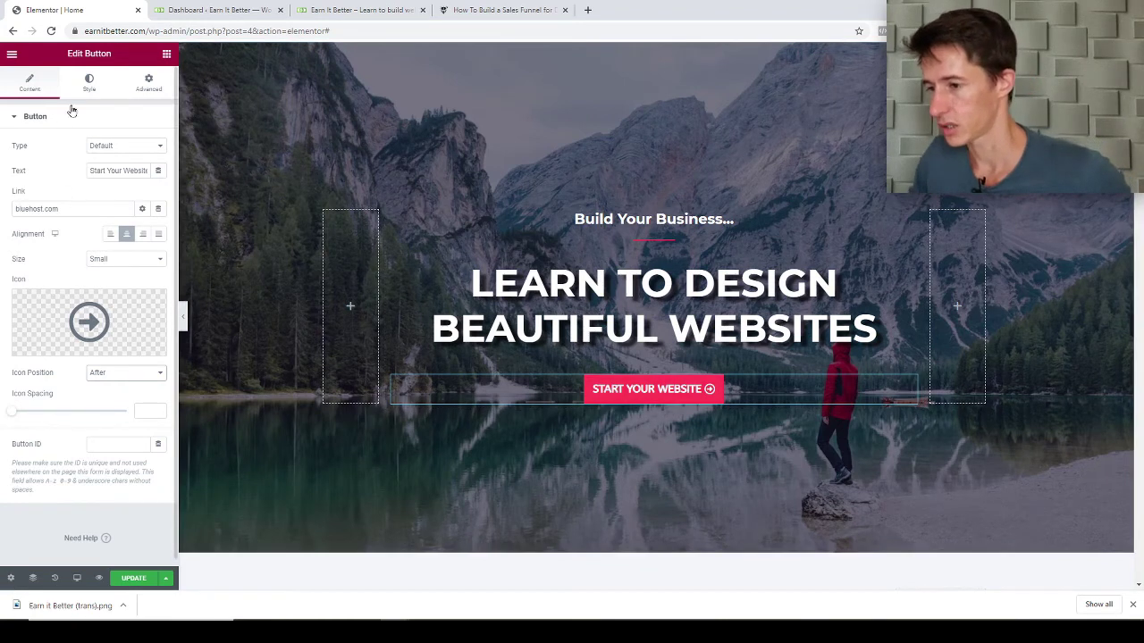
Set the hero button's typography to a size of 35 px and a letter spacing of 0.7.
click(89, 83)
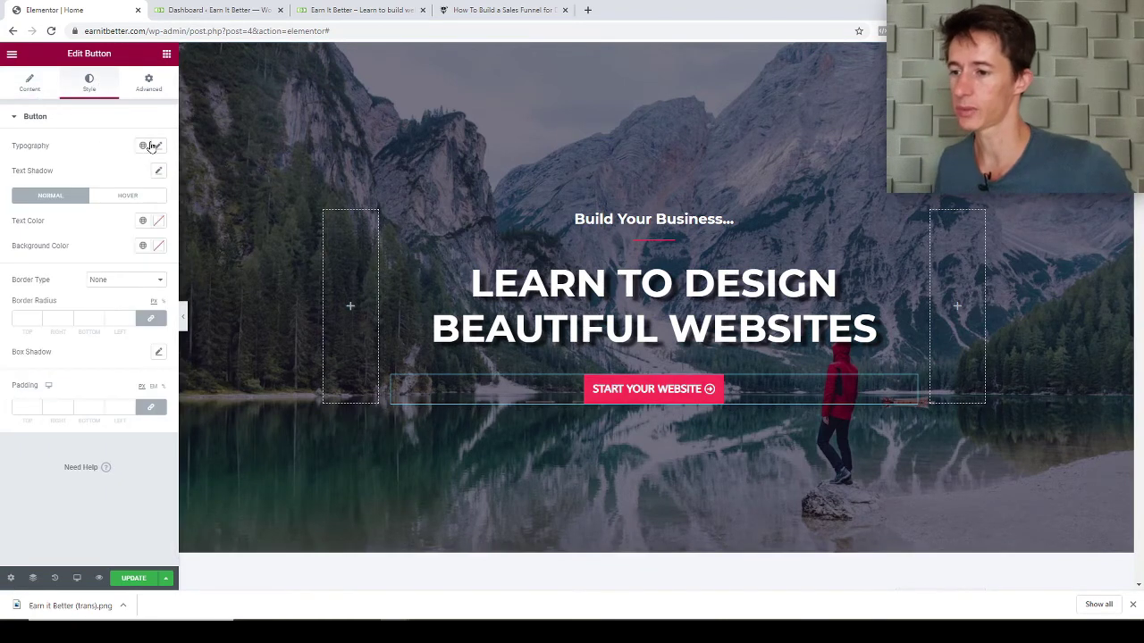
click(160, 147)
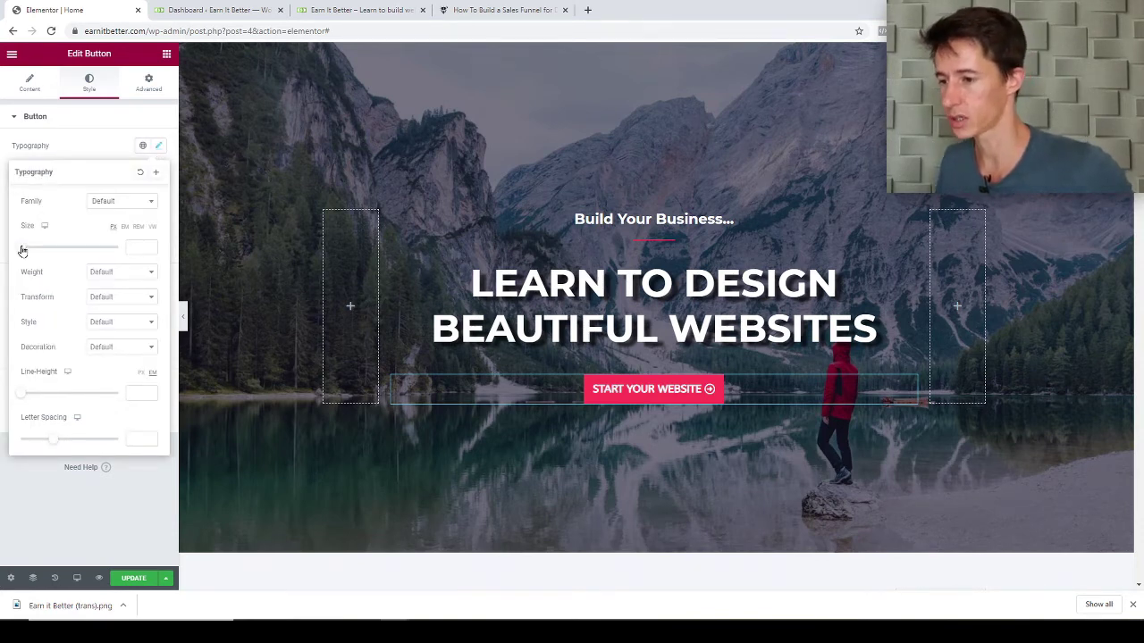
drag(22, 250, 38, 253)
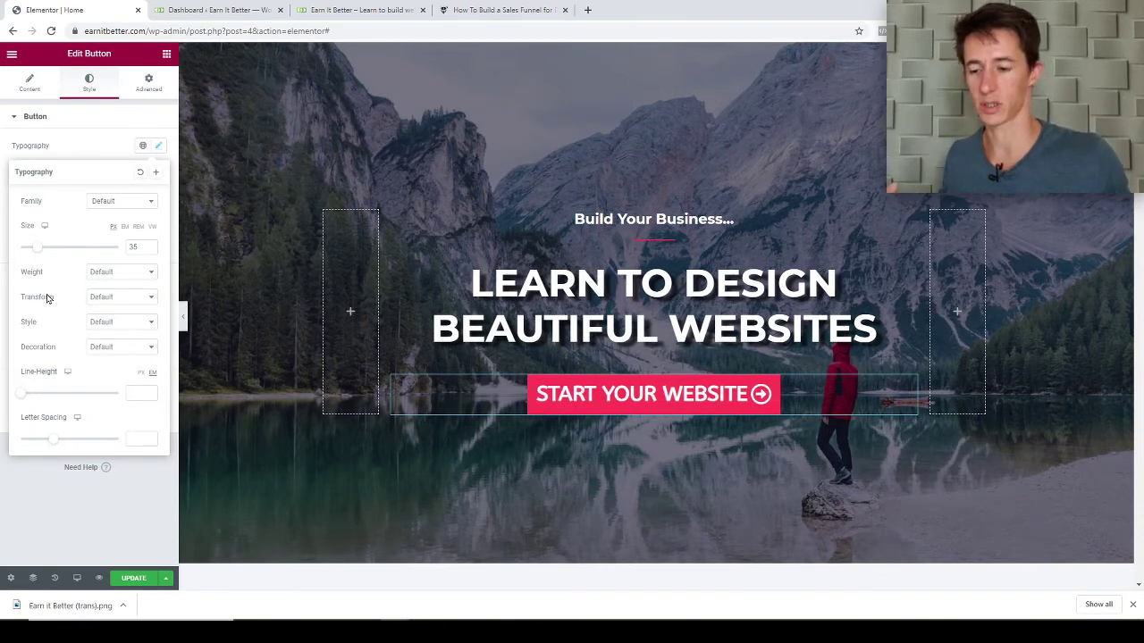
click(379, 11)
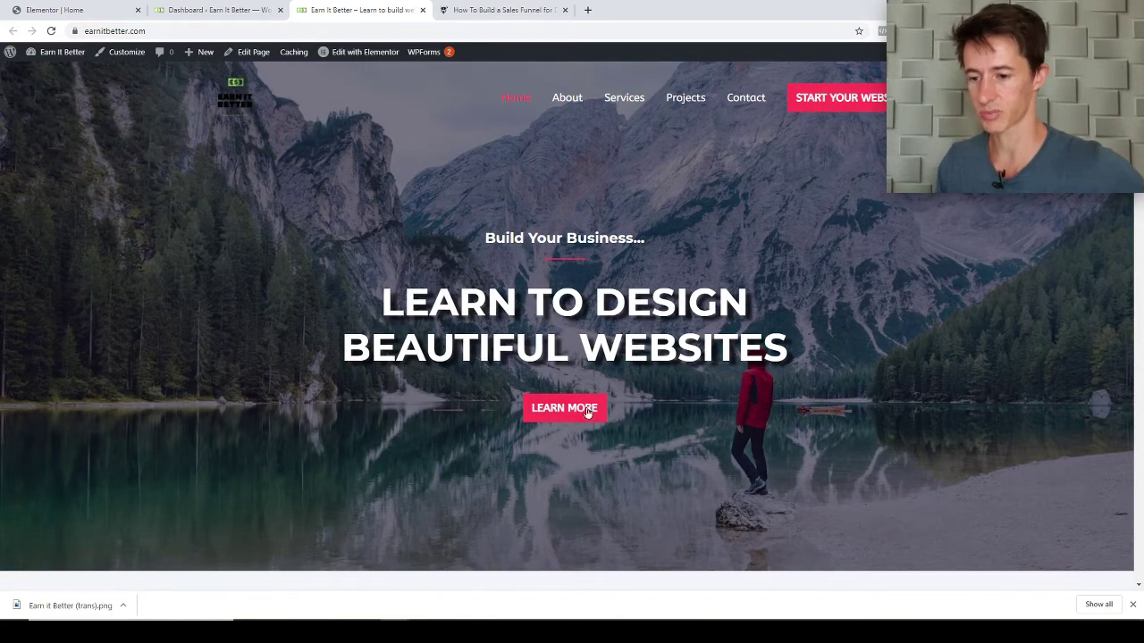
click(195, 11)
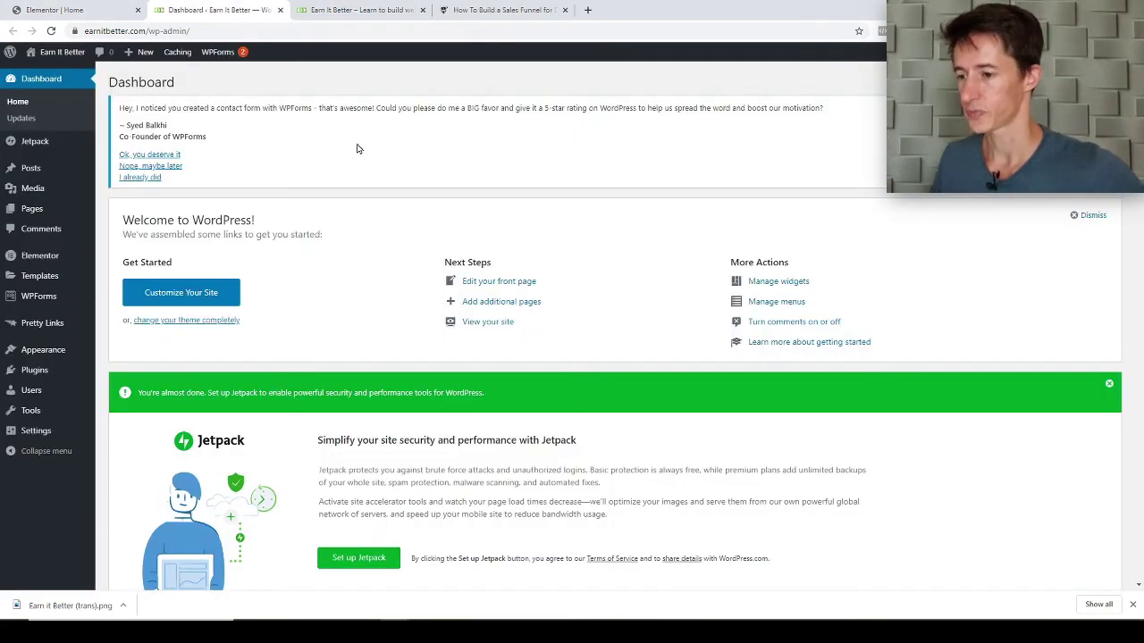
click(62, 10)
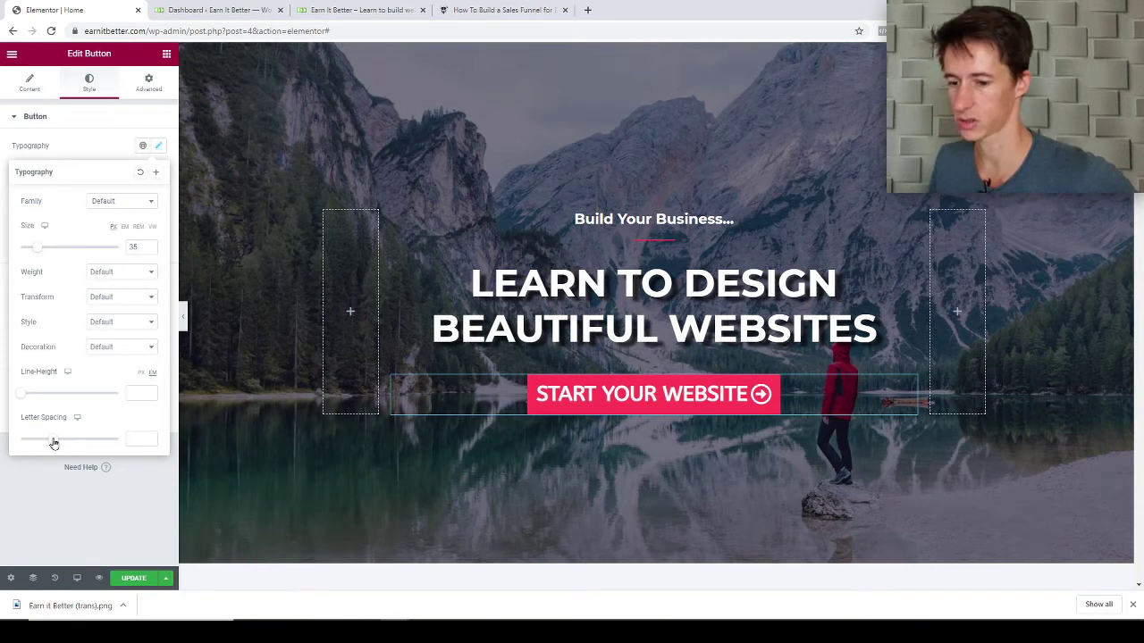
drag(54, 443, 58, 443)
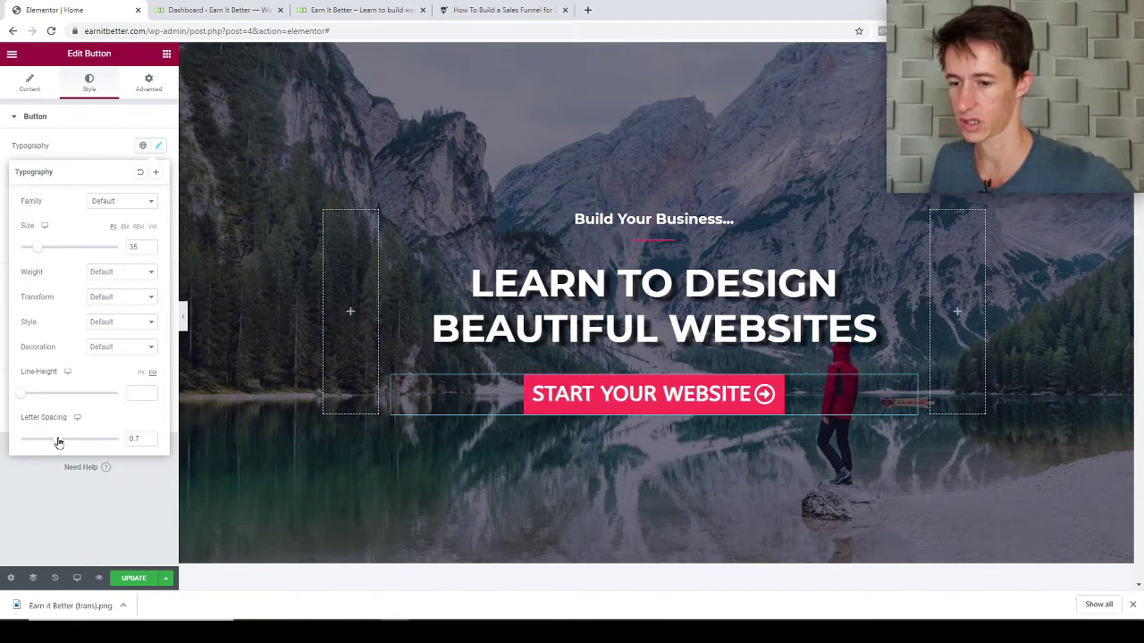
click(52, 503)
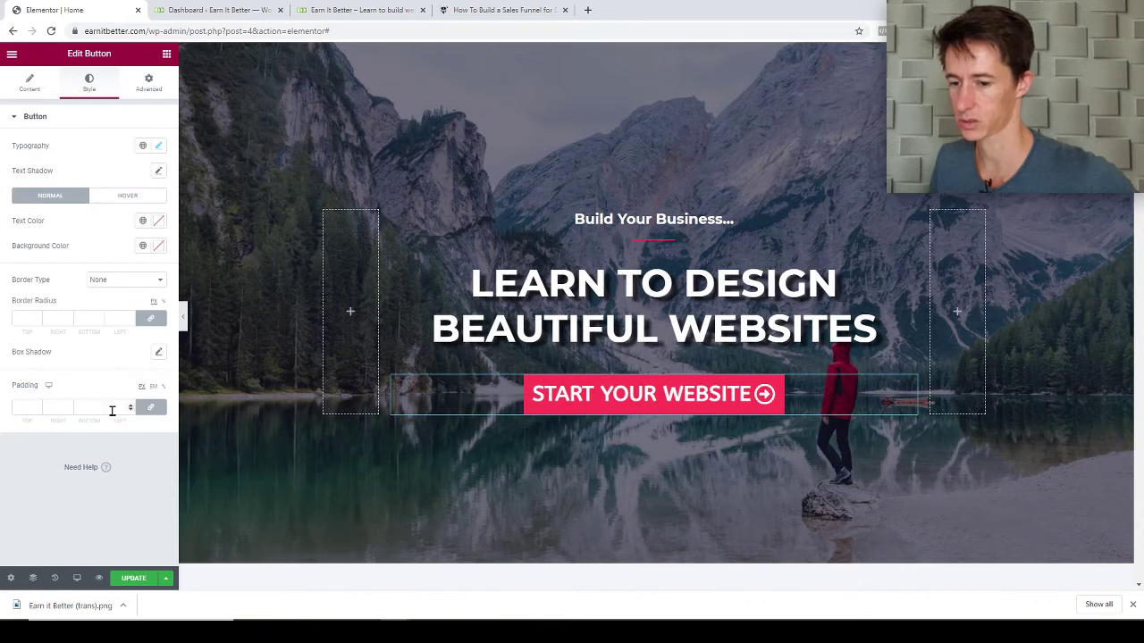
Set the hero button's hover animation to Grow and save the Home page changes.
click(118, 198)
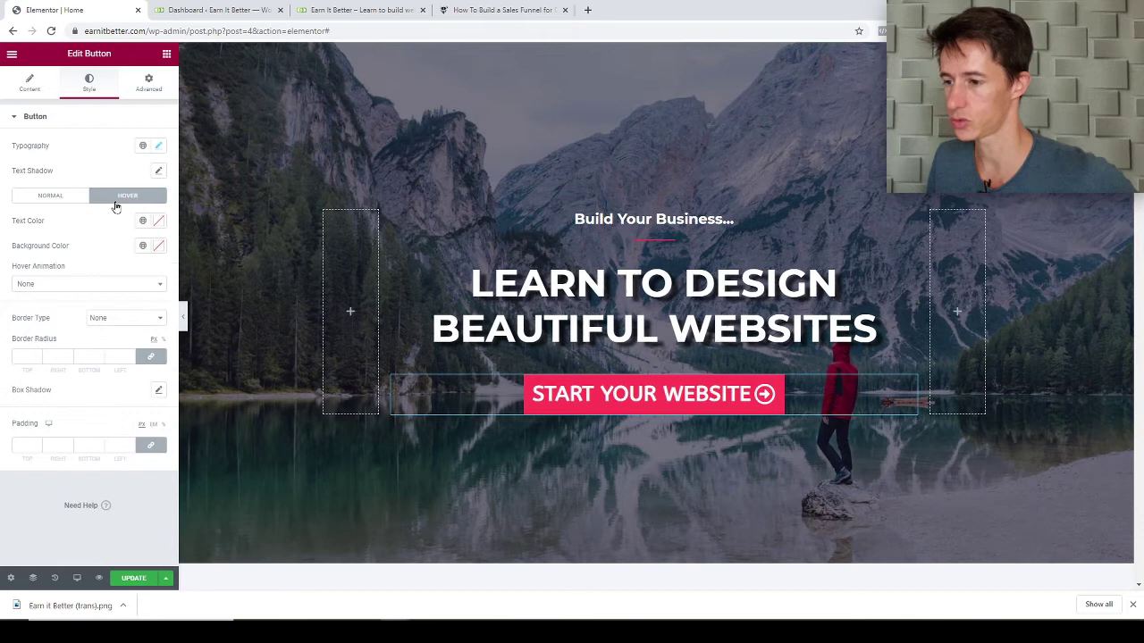
click(111, 285)
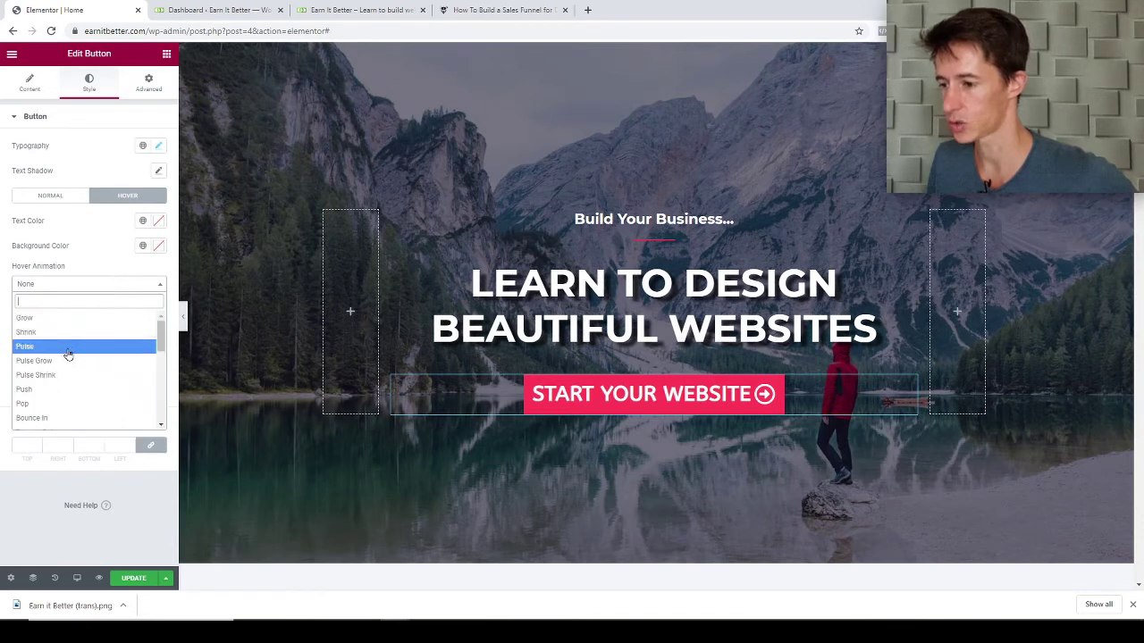
scroll(56, 384, down, 1)
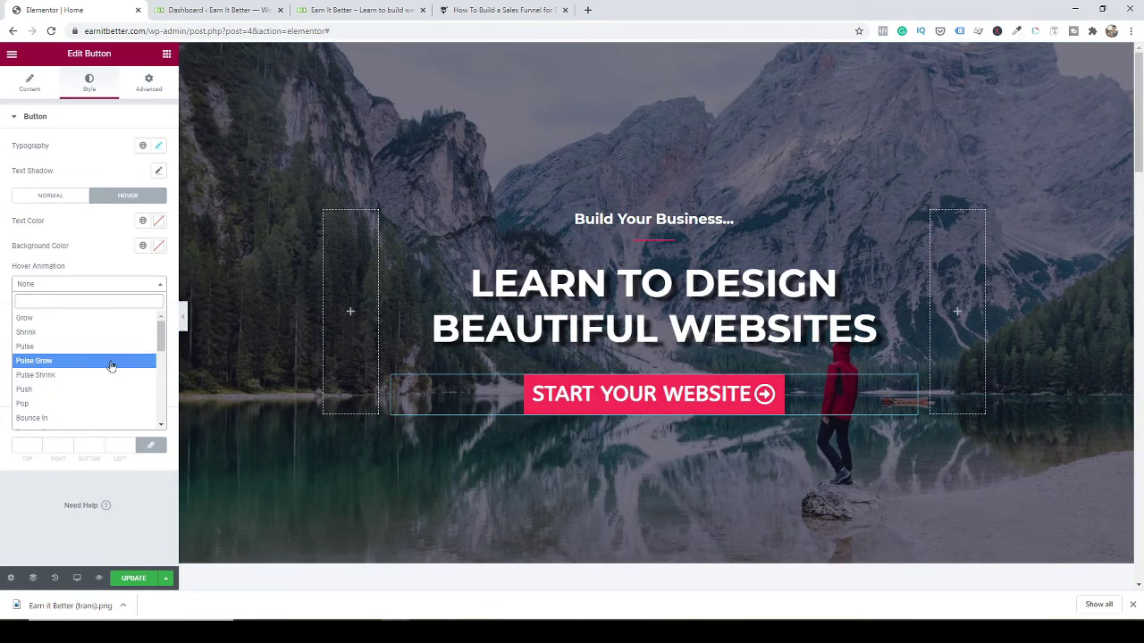
click(92, 319)
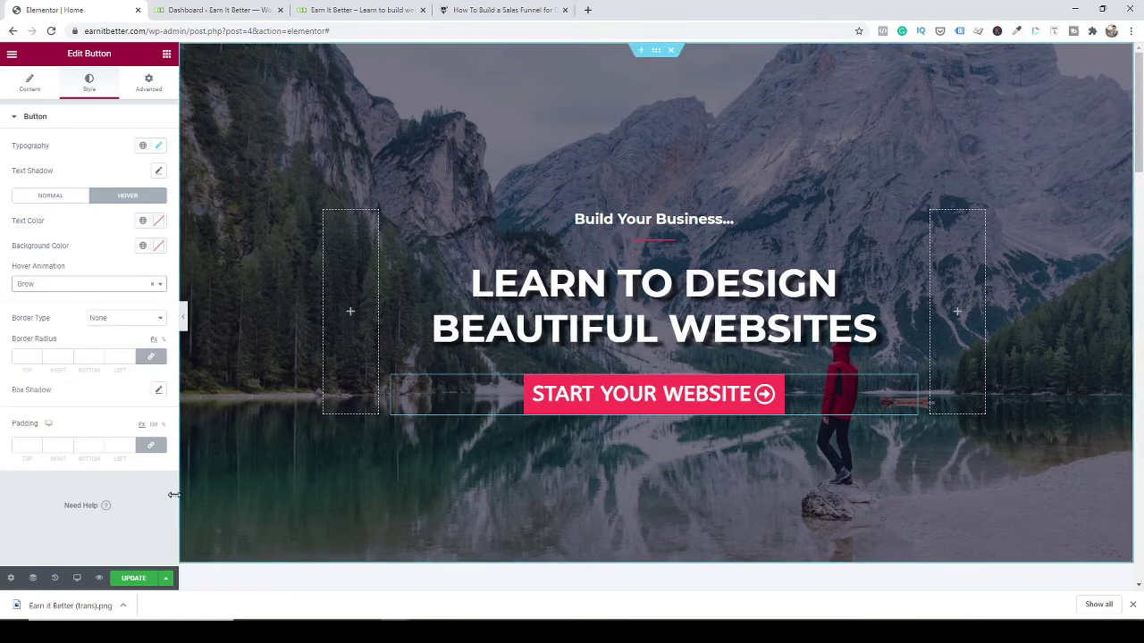
click(134, 579)
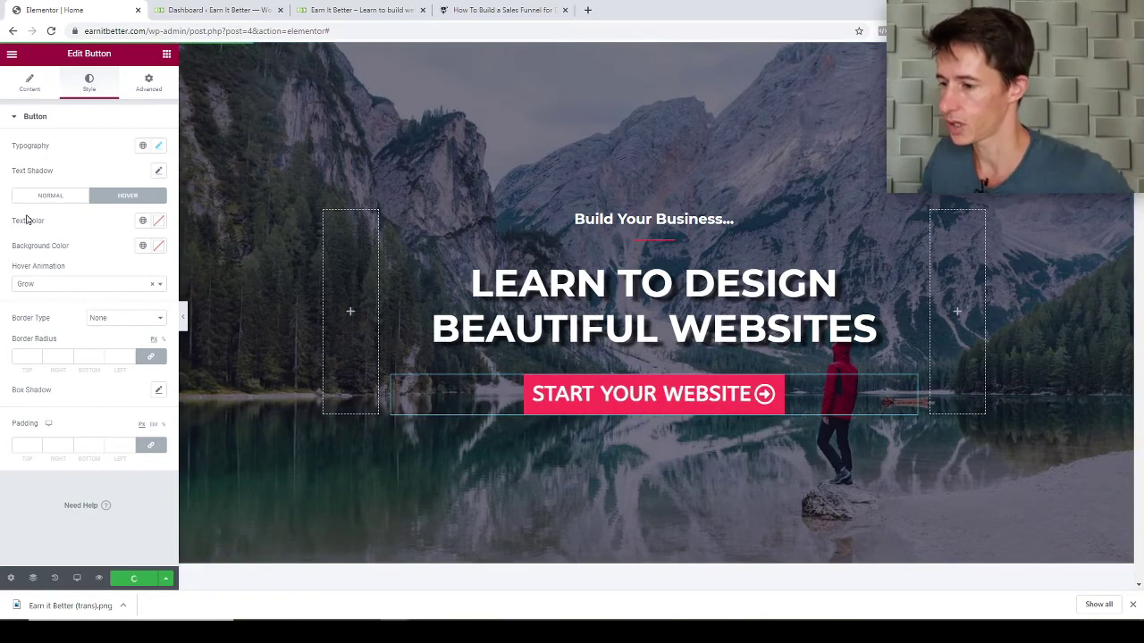
Add a box shadow to the hero button's normal state with horizontal -12, vertical -9, blur 6 and spread -1.
click(57, 197)
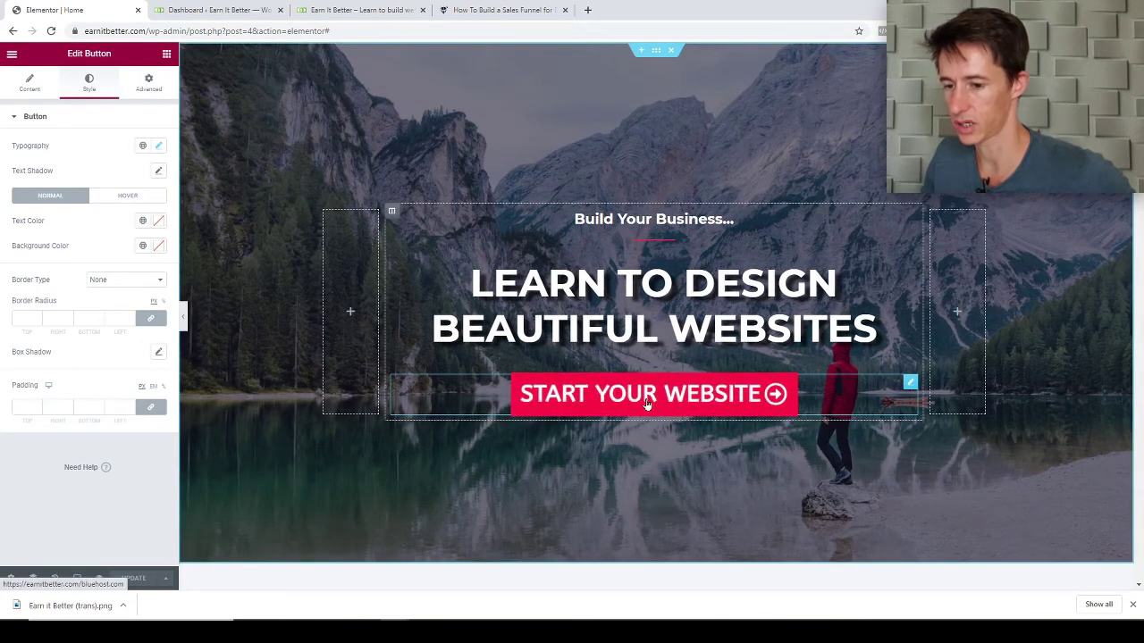
click(141, 89)
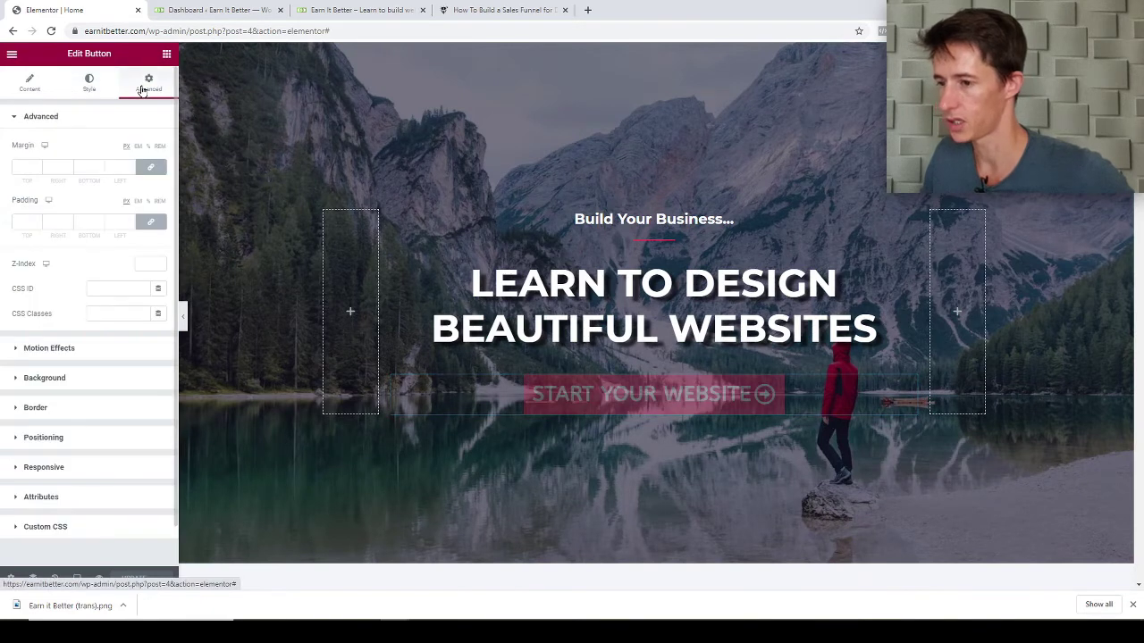
click(92, 82)
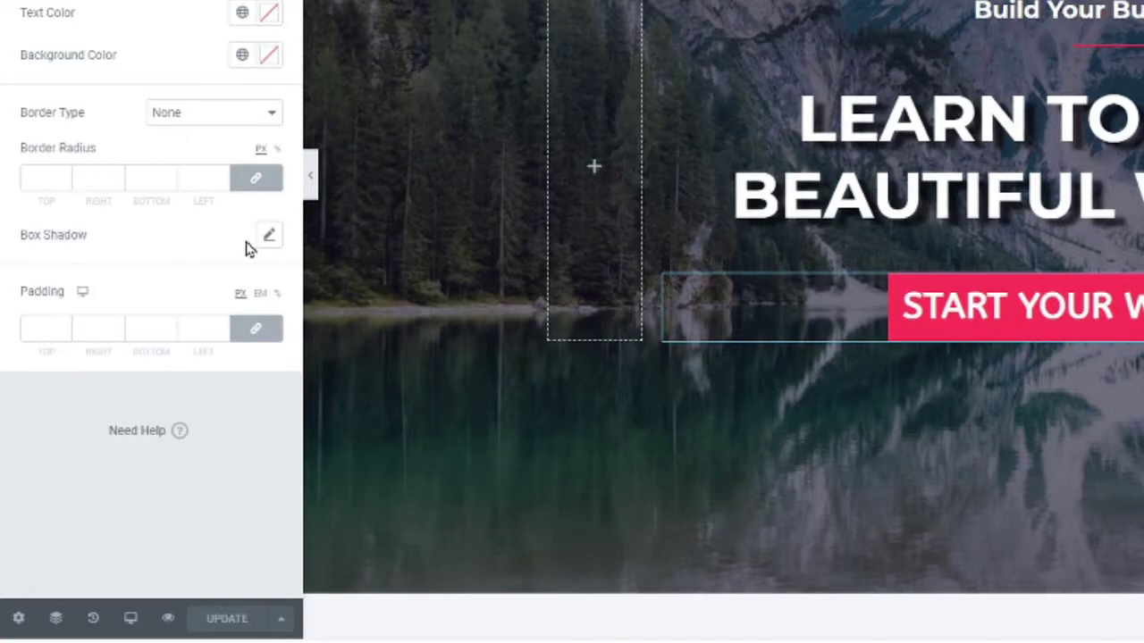
click(268, 235)
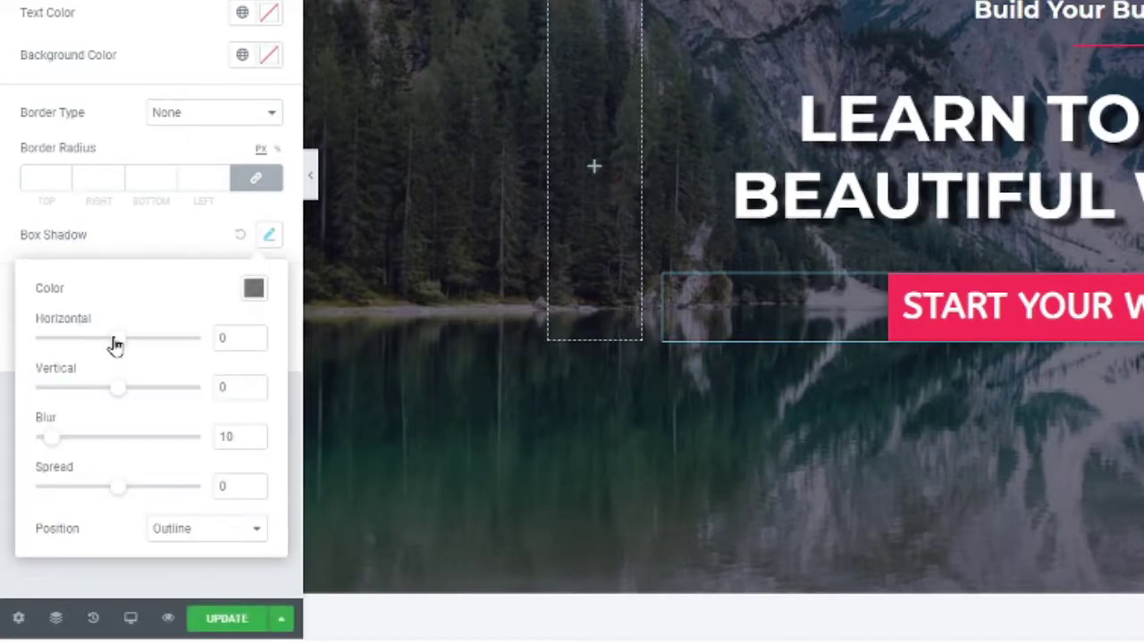
mouse_move(115, 345)
mouse_down()
mouse_move(102, 343)
mouse_move(115, 347)
mouse_up()
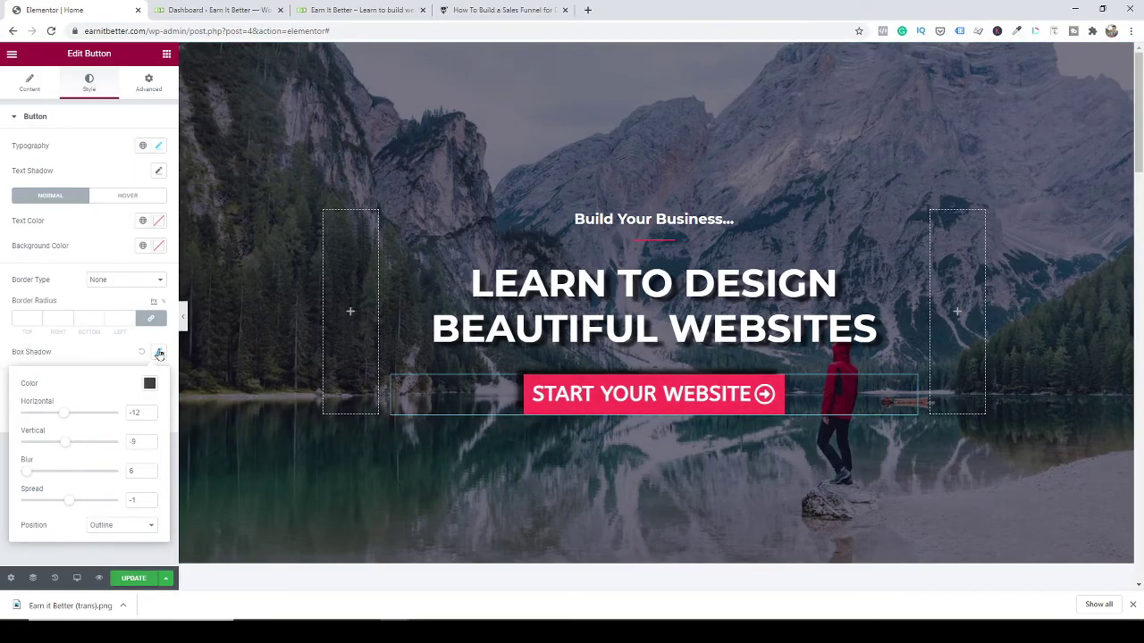
click(73, 359)
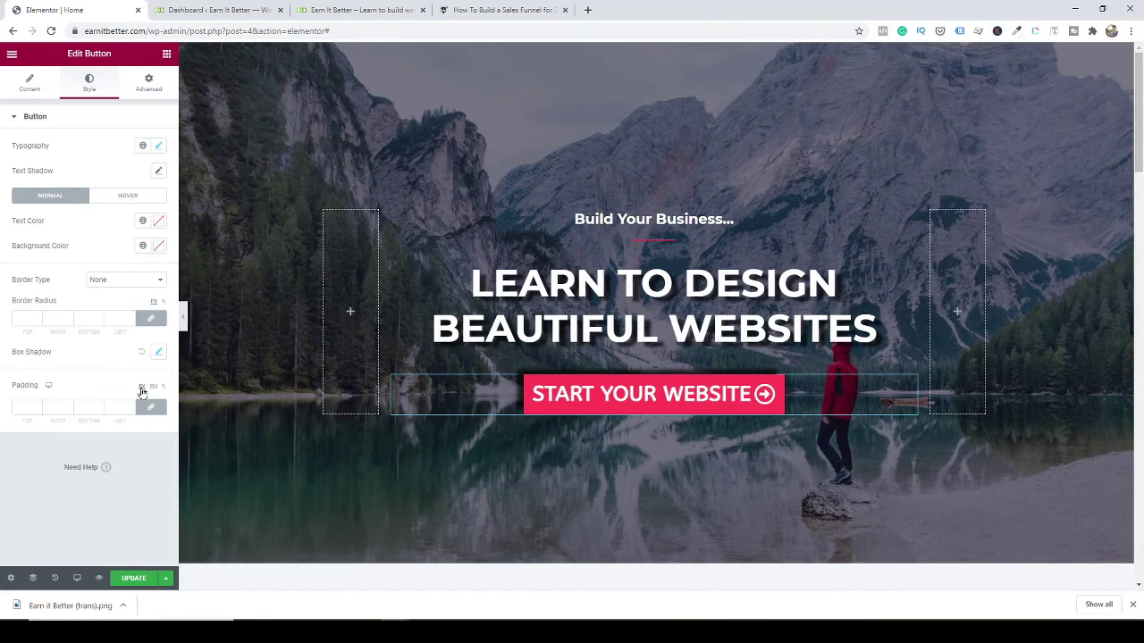
Set the hero button's box shadow color to rgba(0, 0, 0, 0.65) and its blur to 8.
click(160, 353)
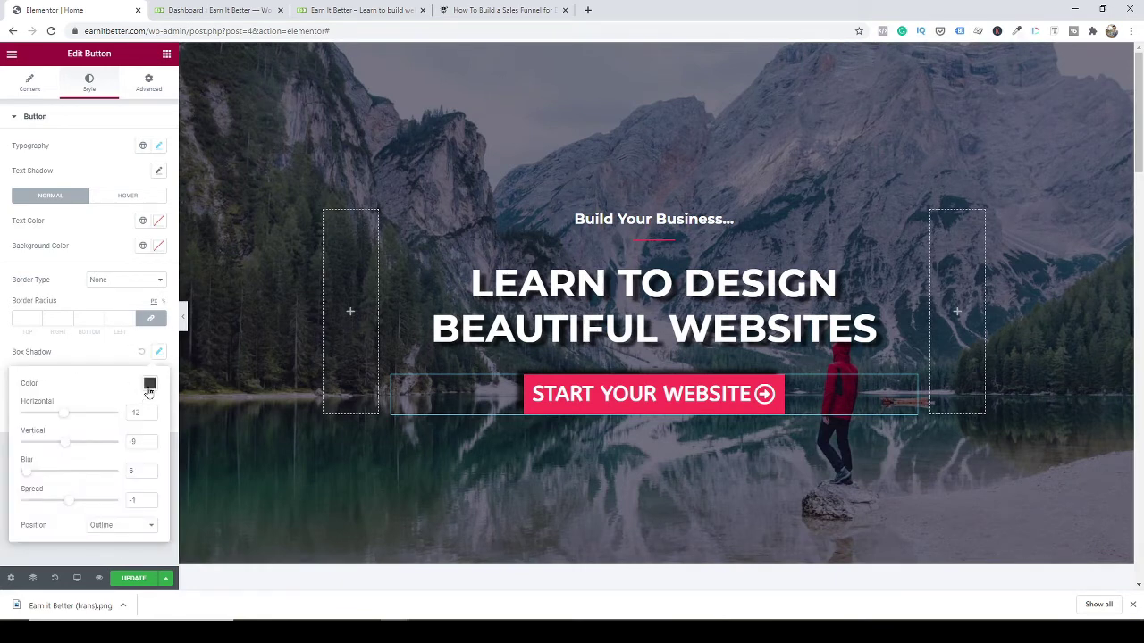
click(150, 385)
drag(183, 548, 177, 548)
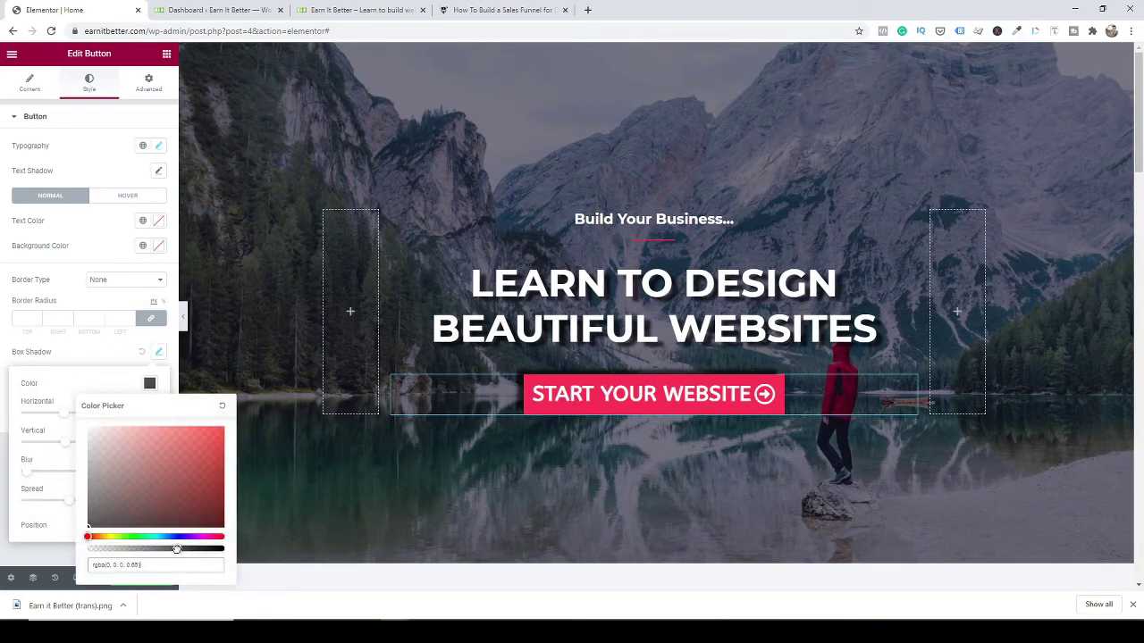
click(102, 358)
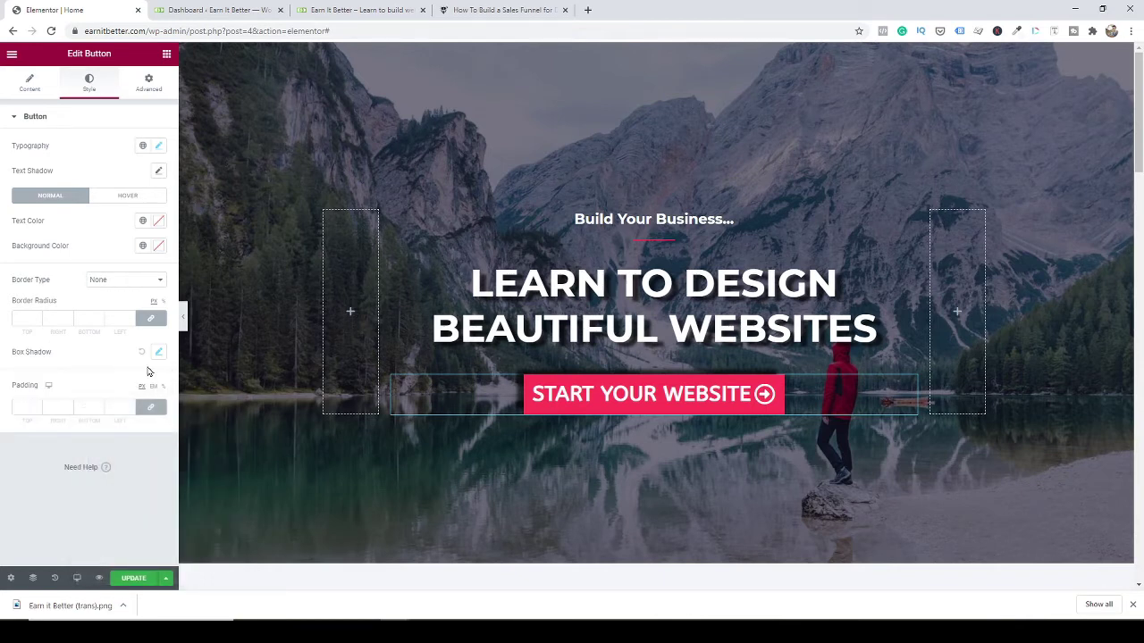
click(157, 354)
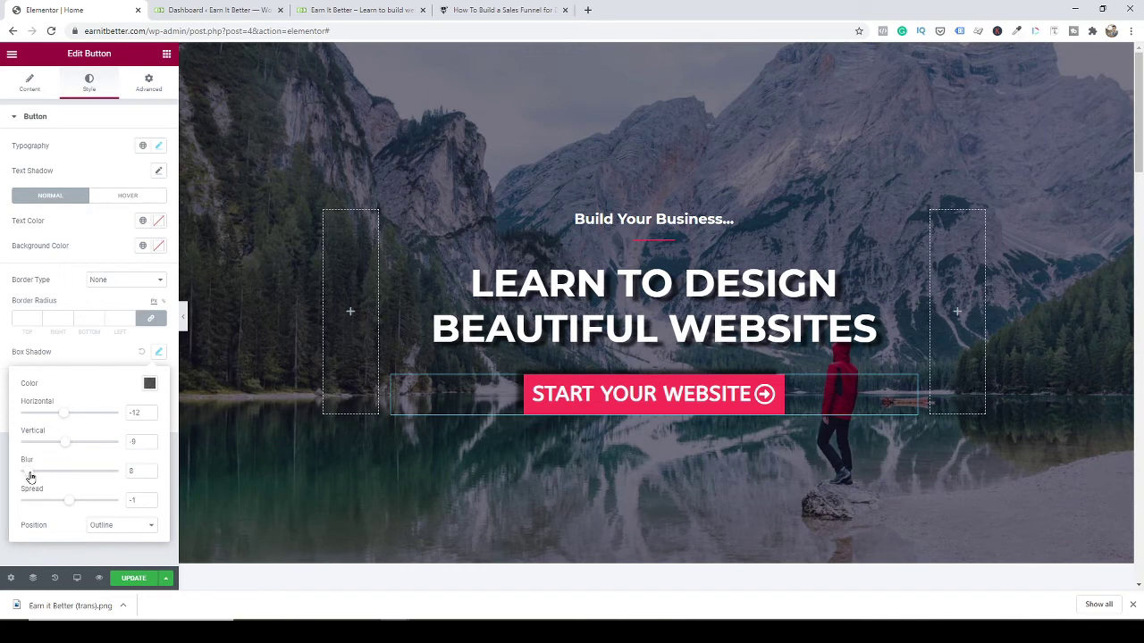
click(75, 351)
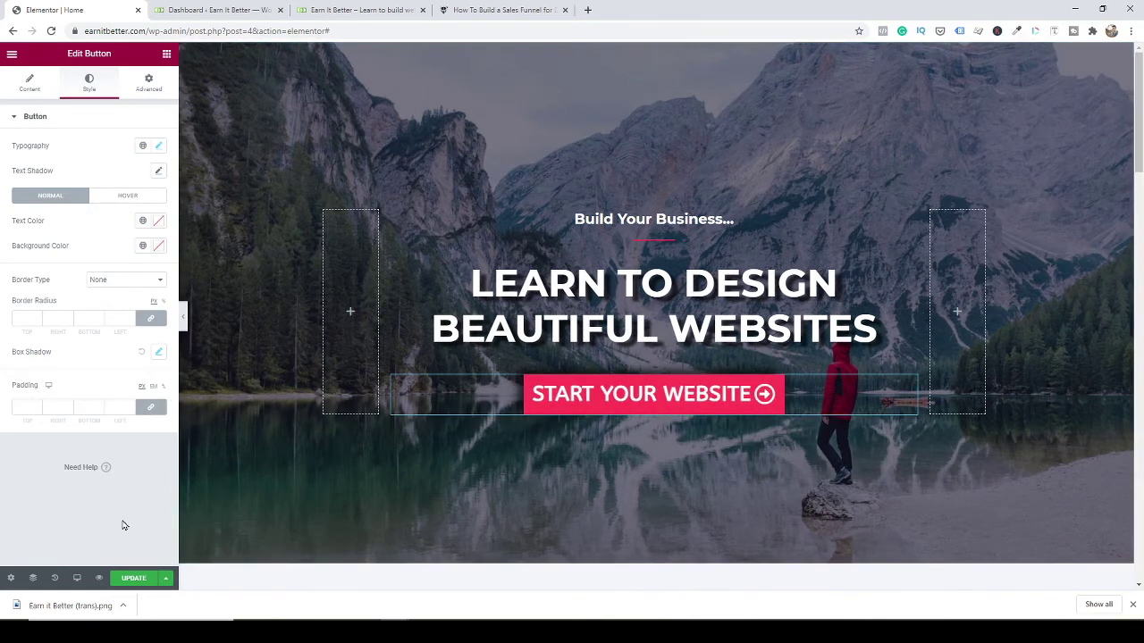
Set the hero button's padding to 20 px on all sides, after trying 5 px, and save the page changes.
click(26, 406)
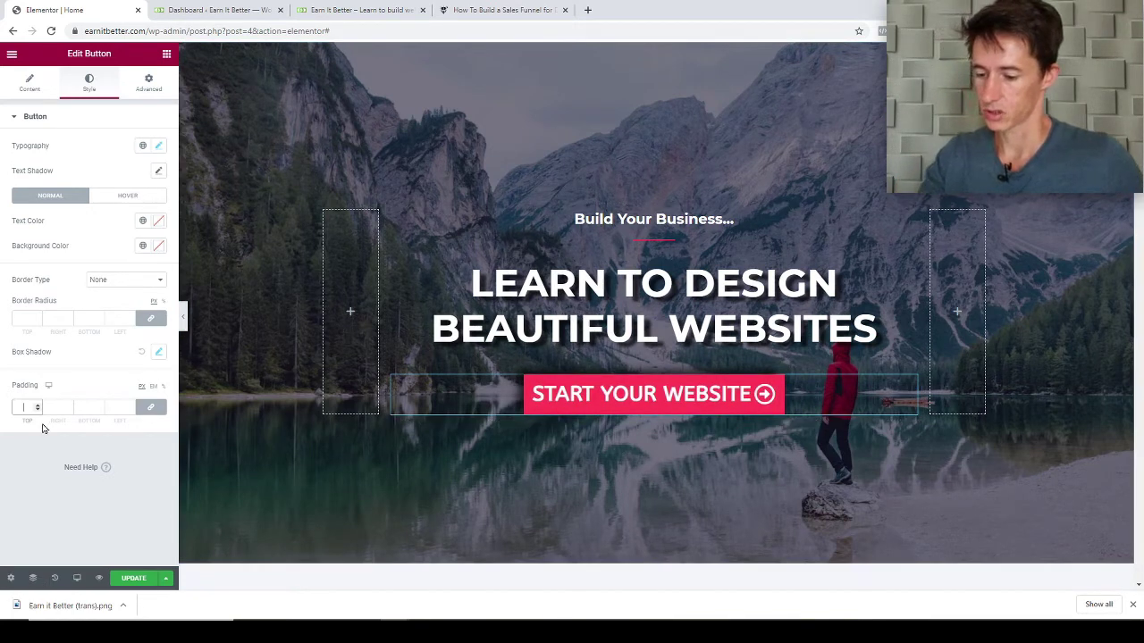
text(5)
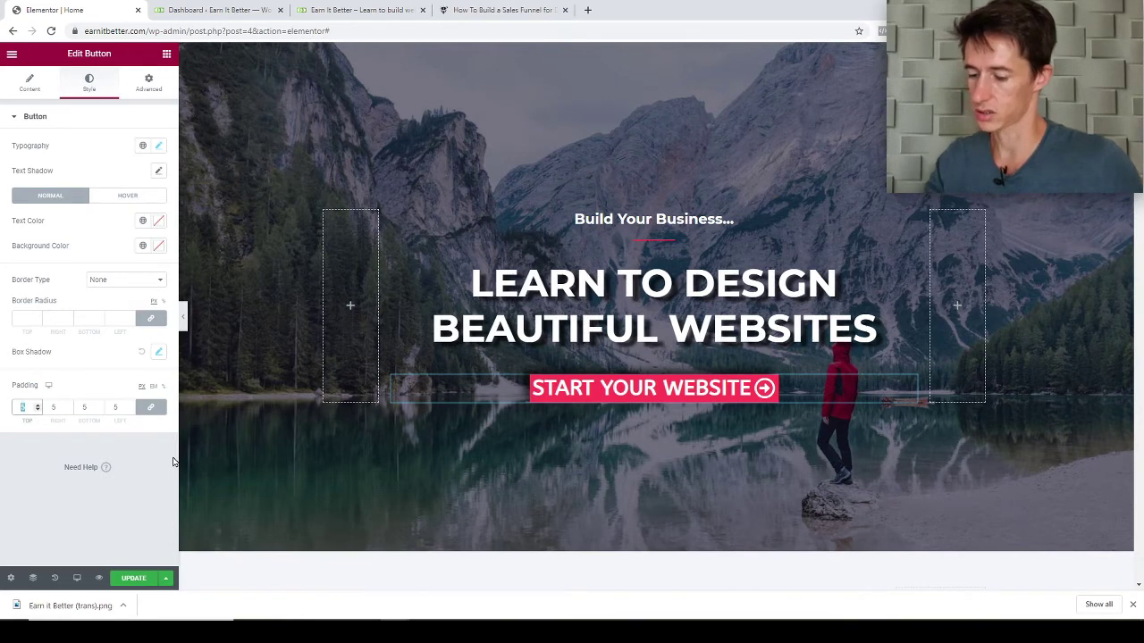
text(20)
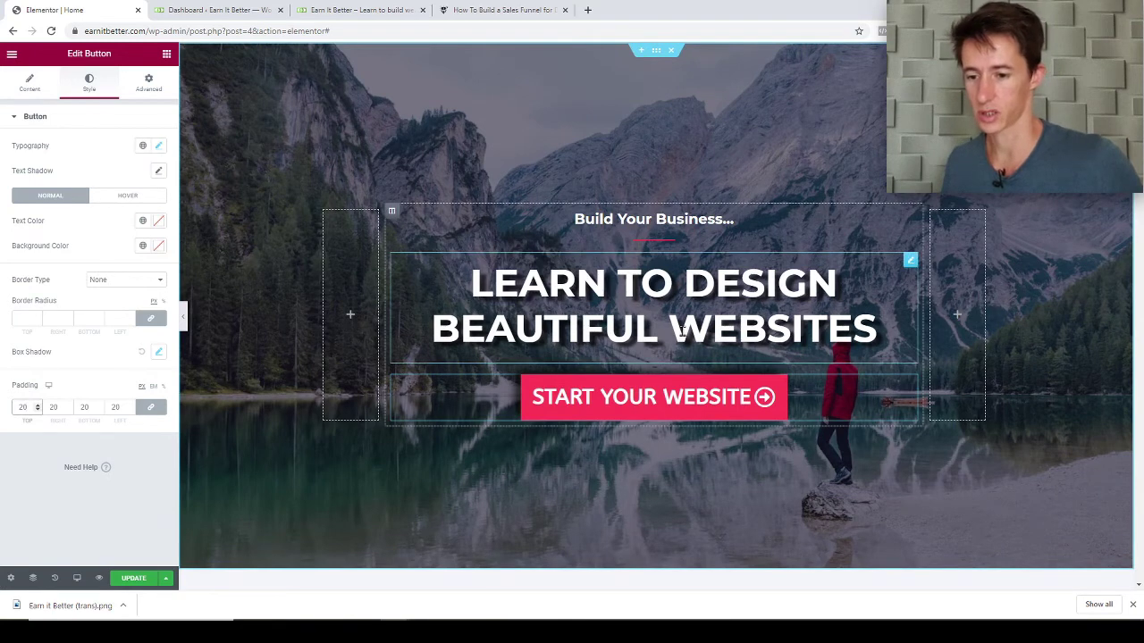
click(131, 579)
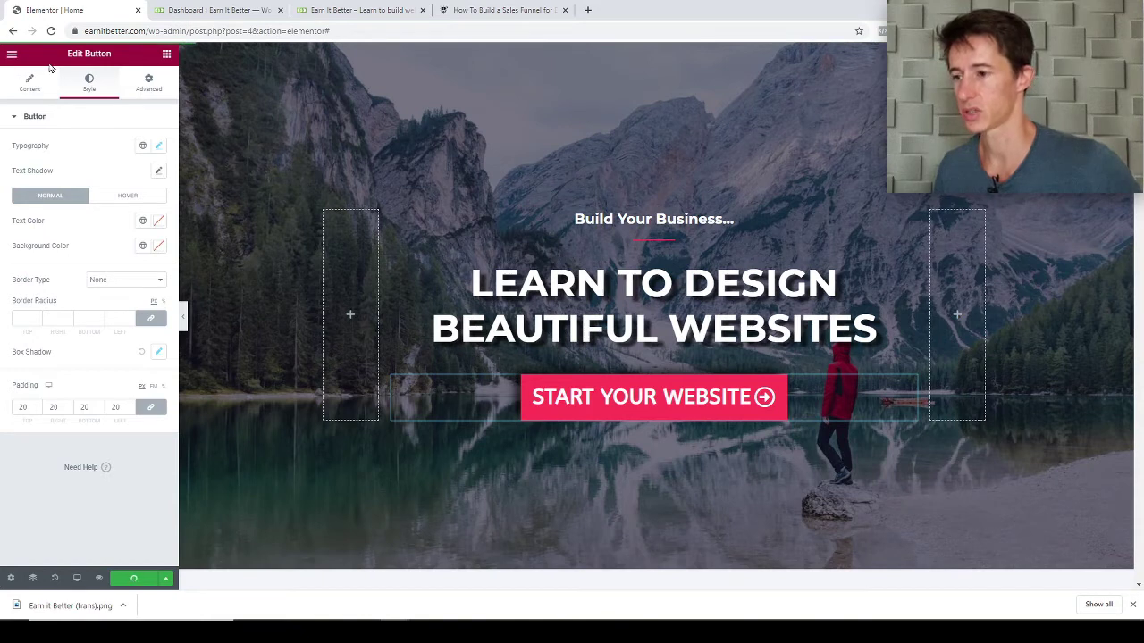
Open the site settings to review the available global style and layout options, and close them.
click(12, 56)
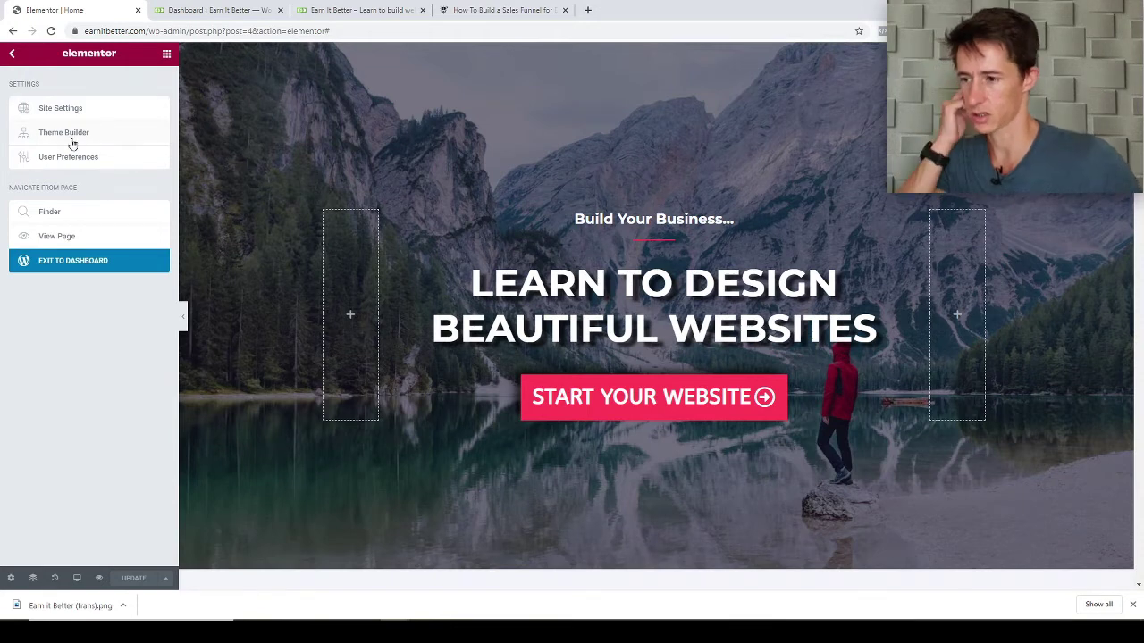
click(81, 113)
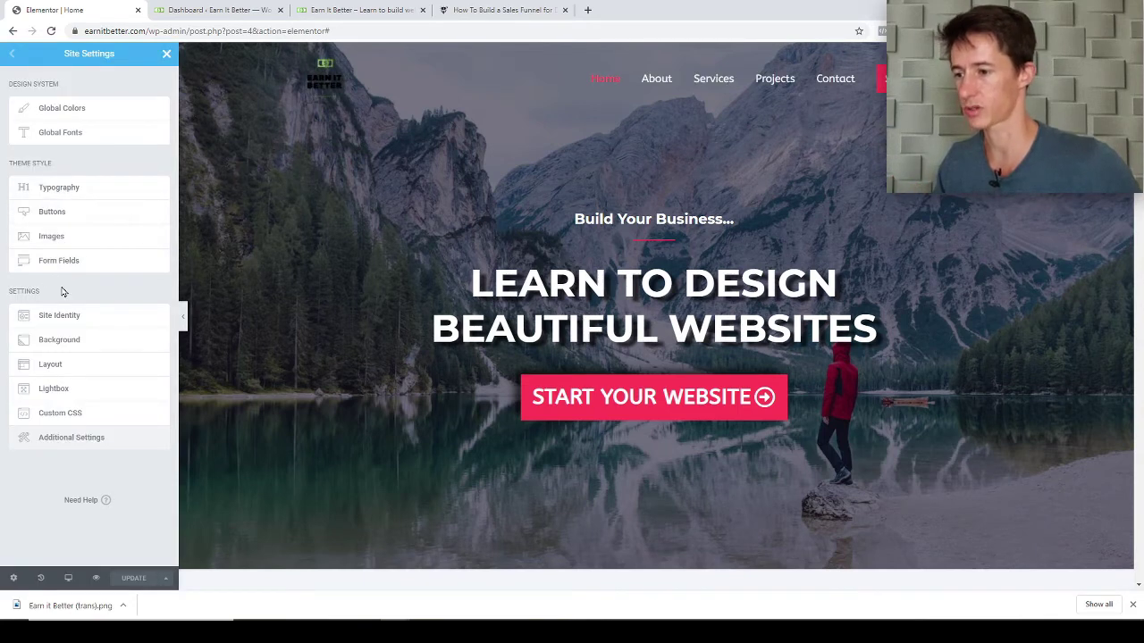
click(165, 55)
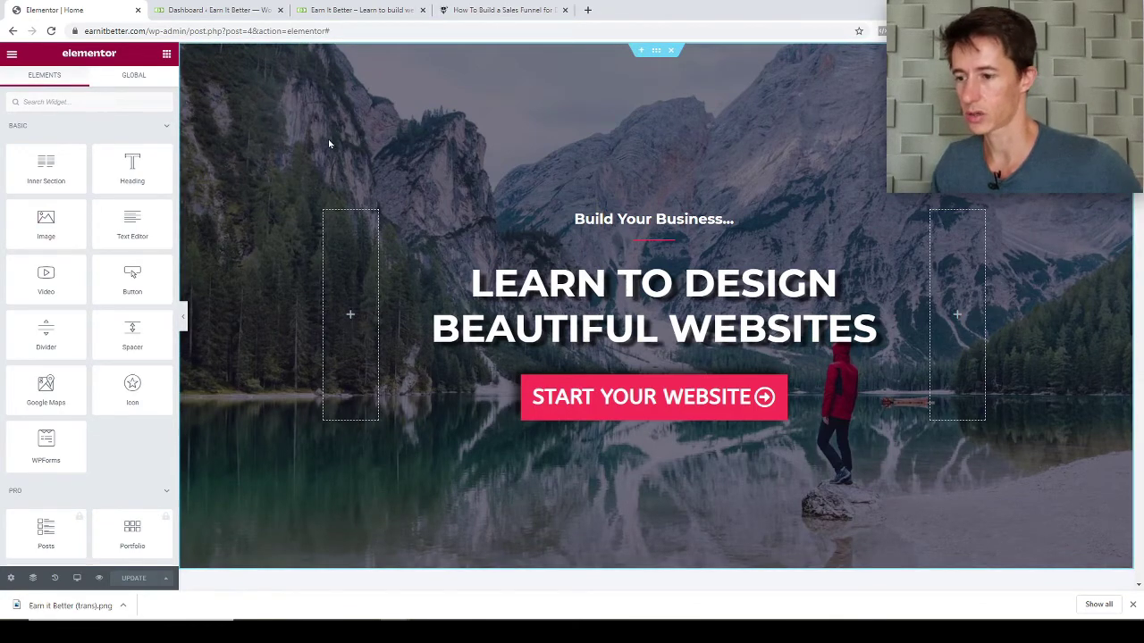
Replace the hero section's background image with laptop-notebook-macbook-3174729.jpg from the media library.
scroll(357, 134, down, 1)
scroll(340, 125, up, 1)
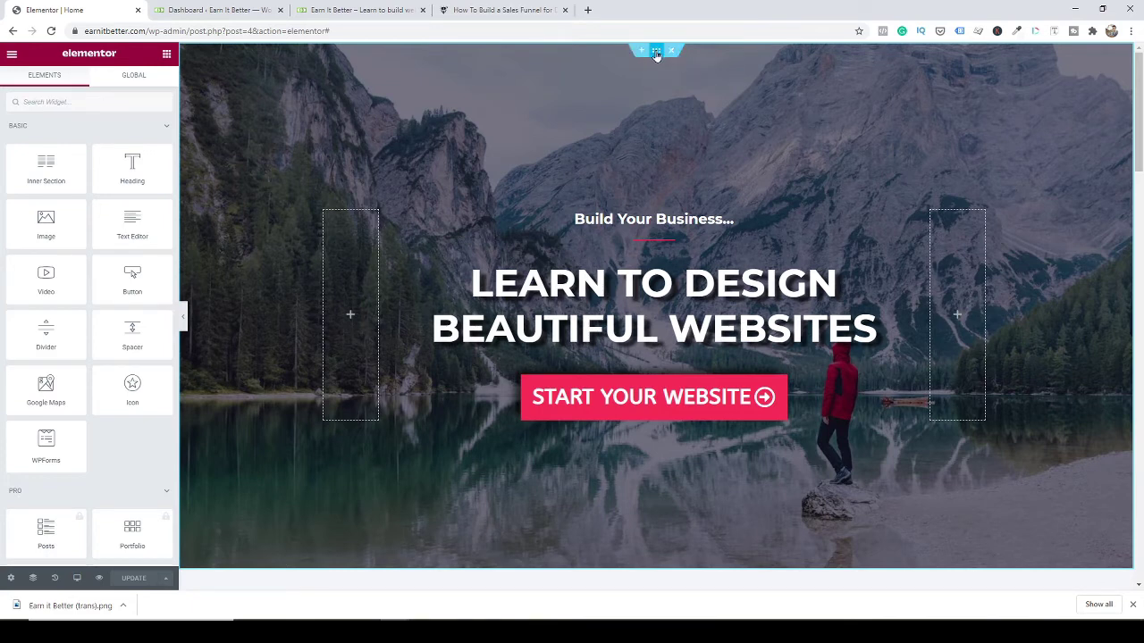
click(656, 53)
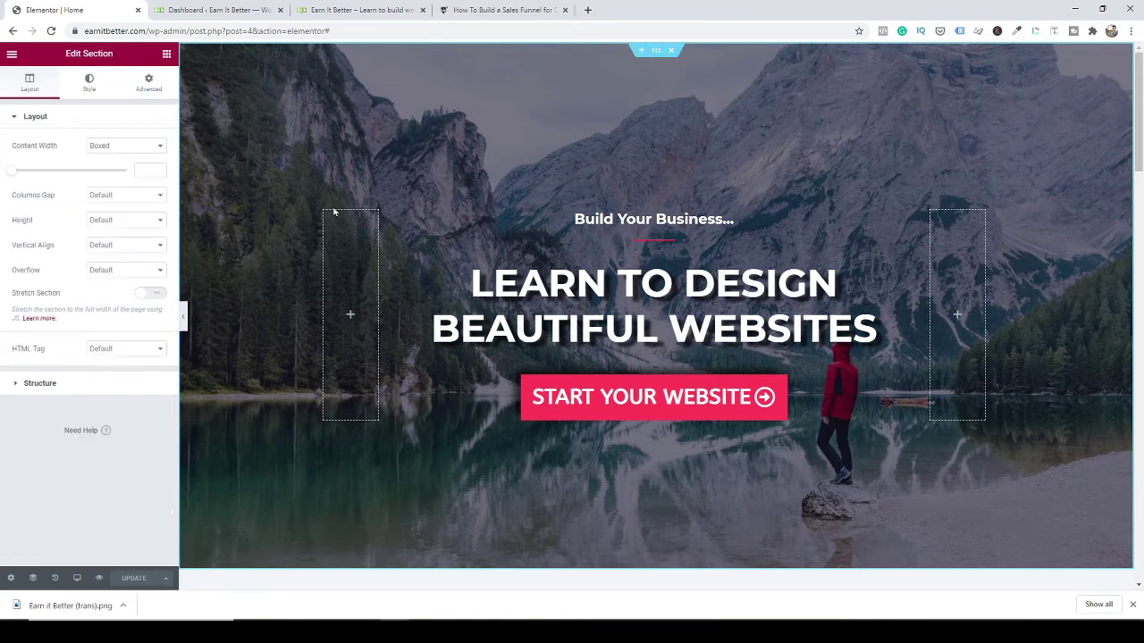
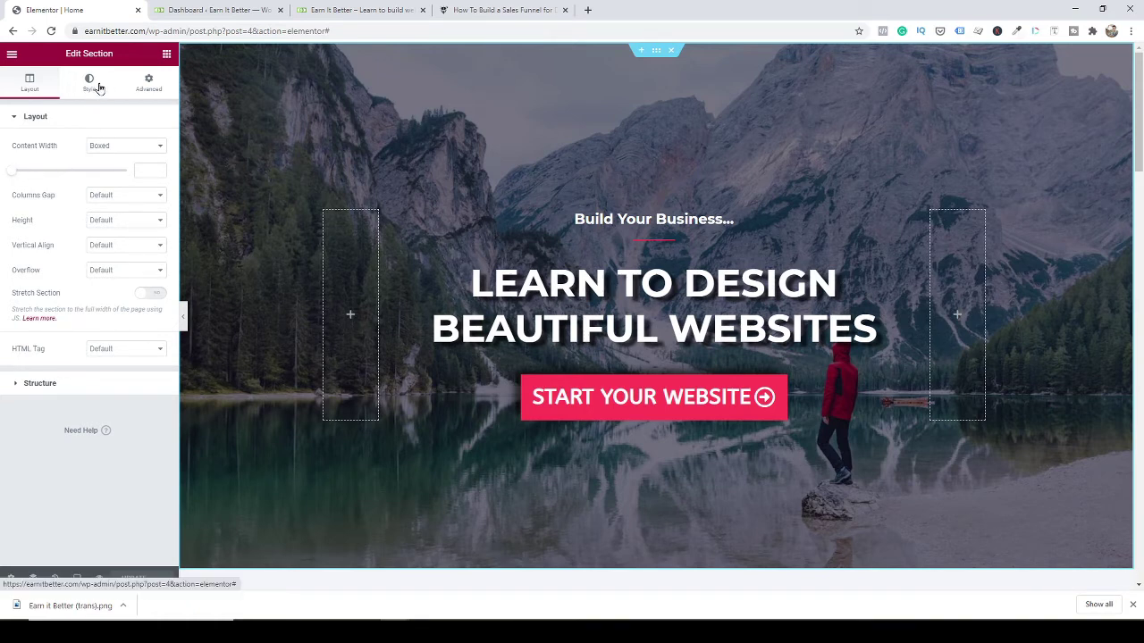
click(111, 84)
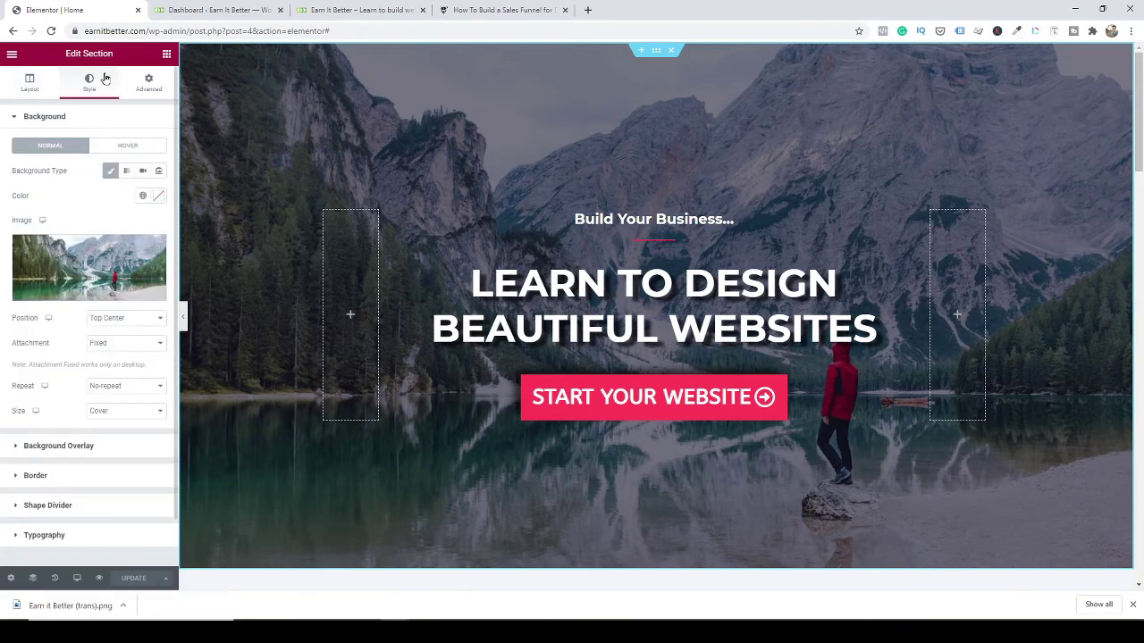
click(43, 260)
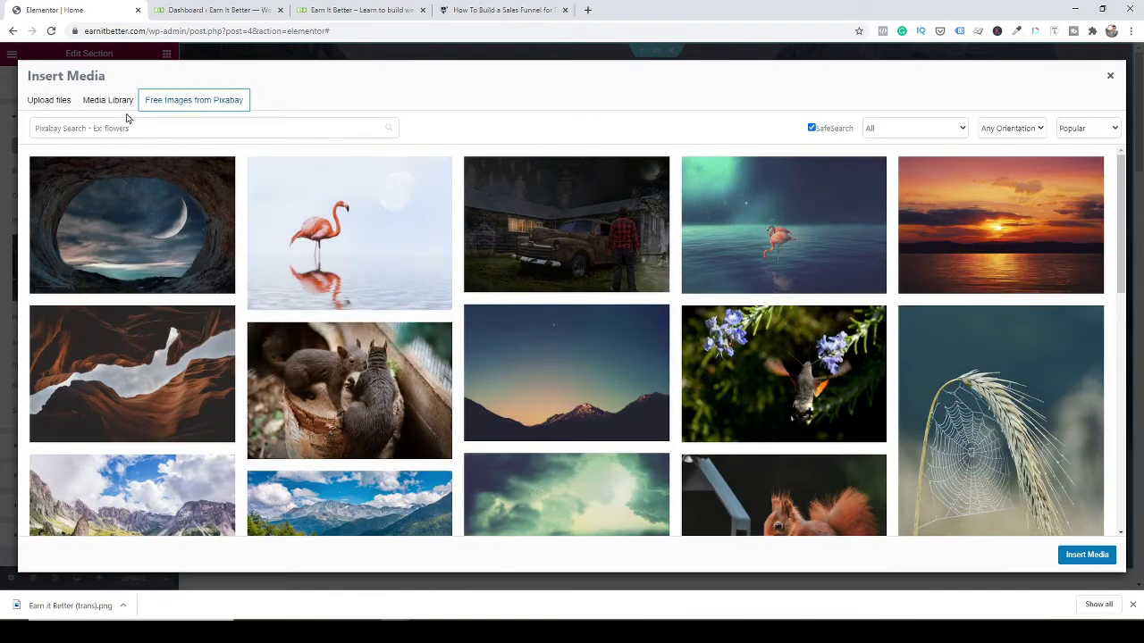
click(109, 100)
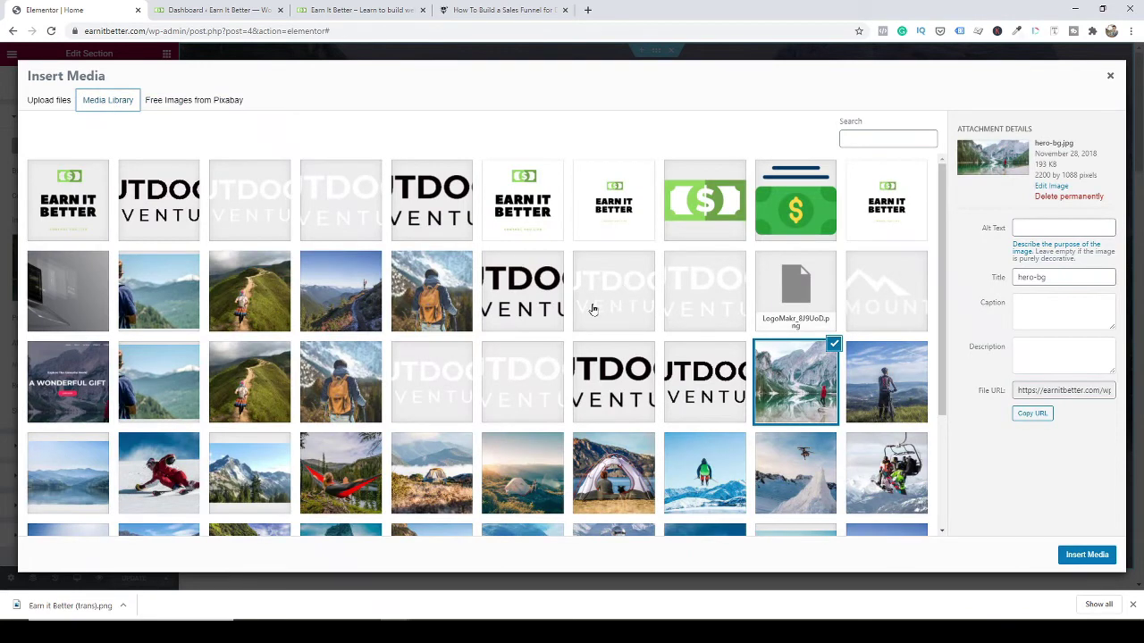
scroll(375, 339, down, 1)
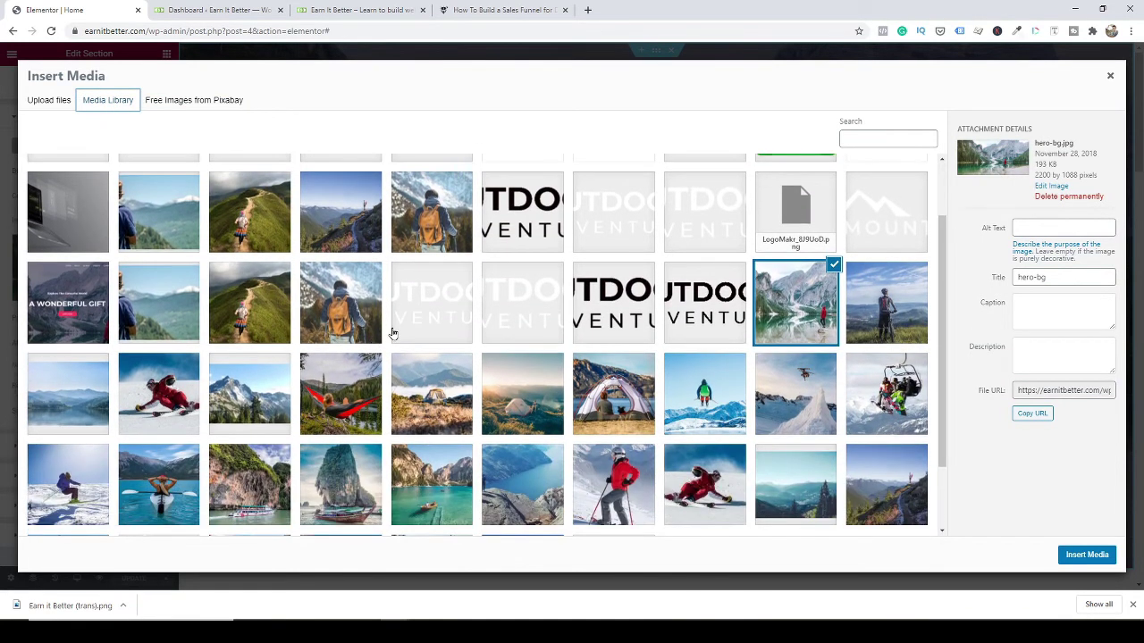
click(89, 200)
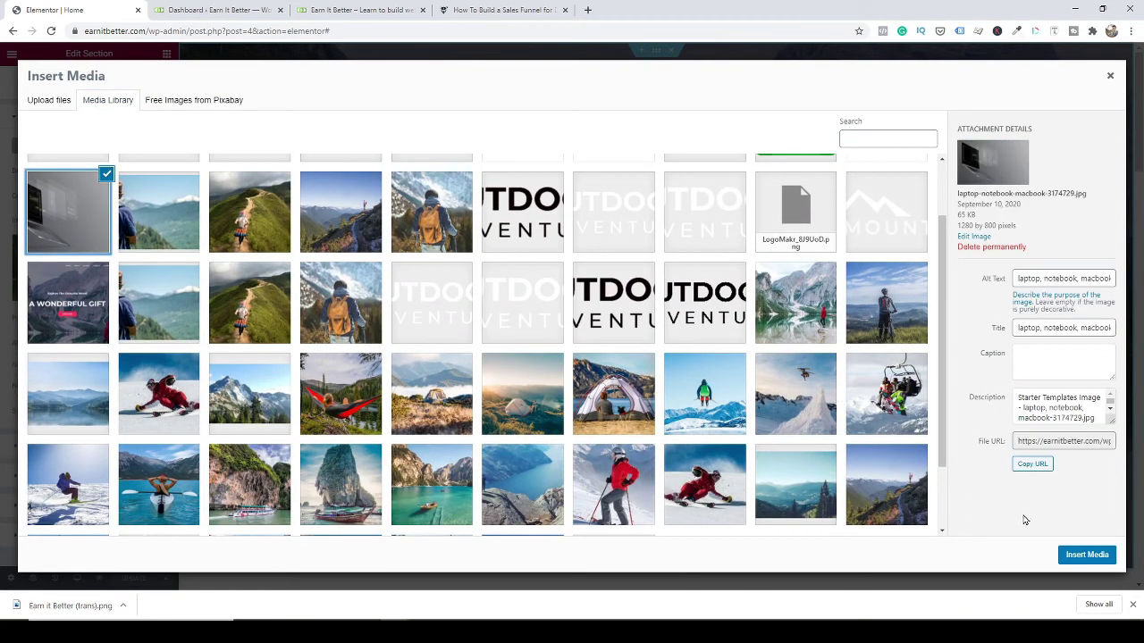
click(1087, 555)
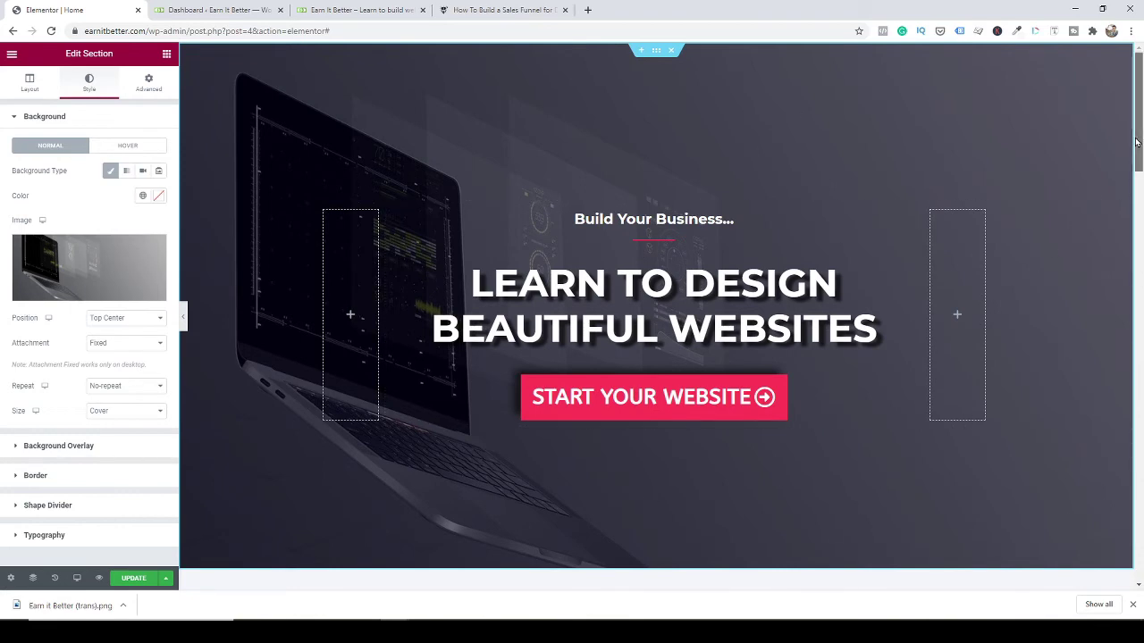
mouse_move(1138, 152)
mouse_down()
mouse_move(1139, 229)
mouse_move(1139, 143)
mouse_up()
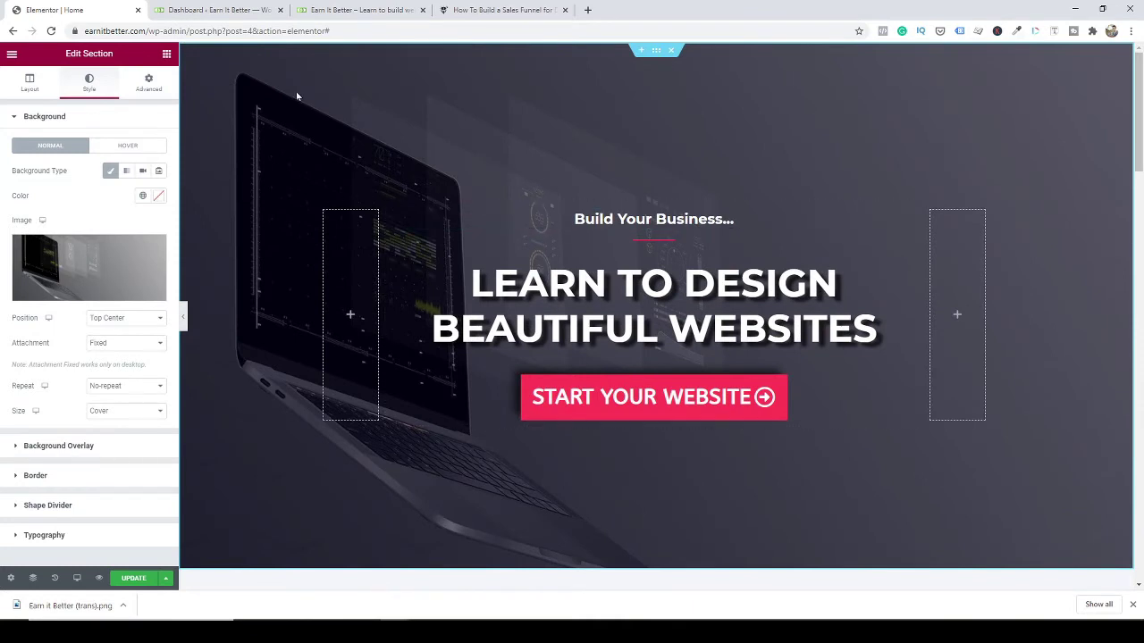
Delete the two empty columns on either side of the hero section's heading and button.
right_click(930, 215)
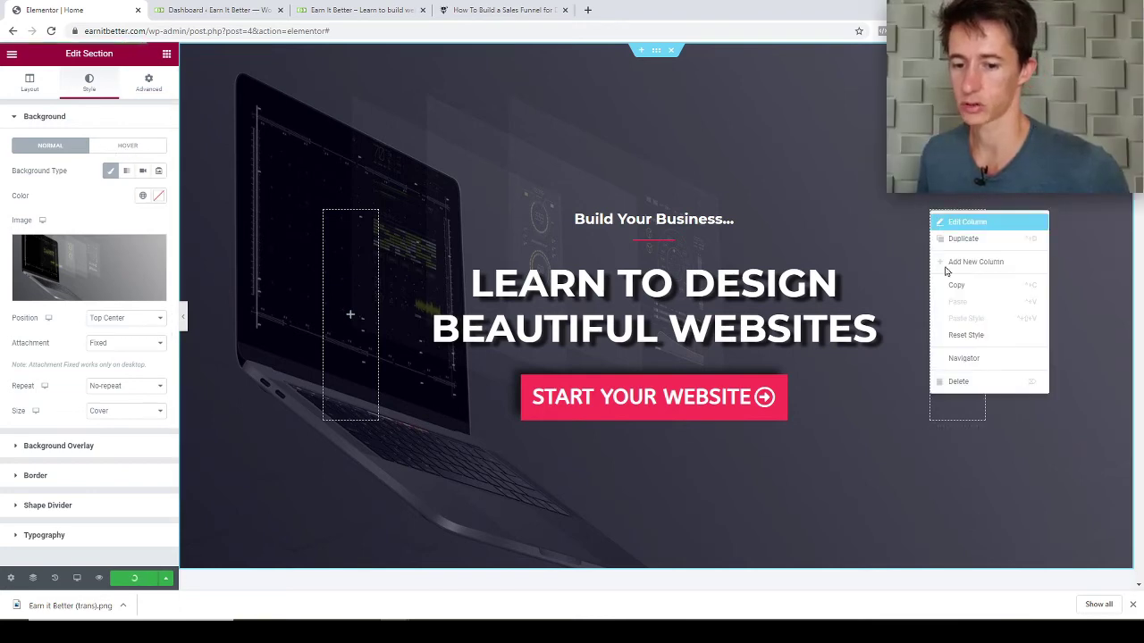
click(960, 383)
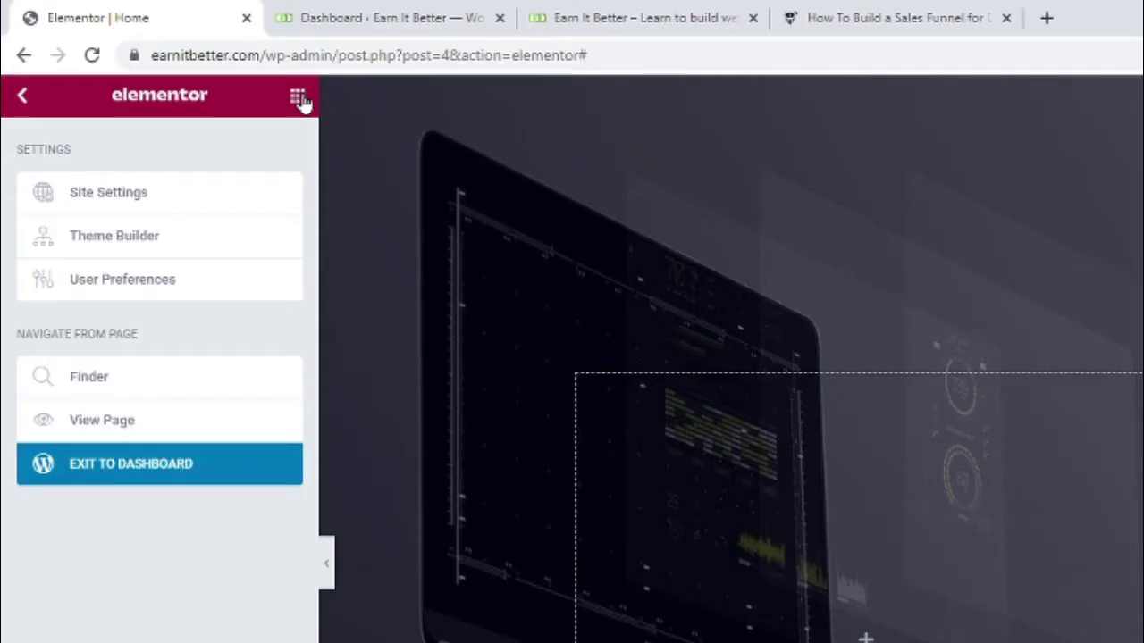
click(167, 54)
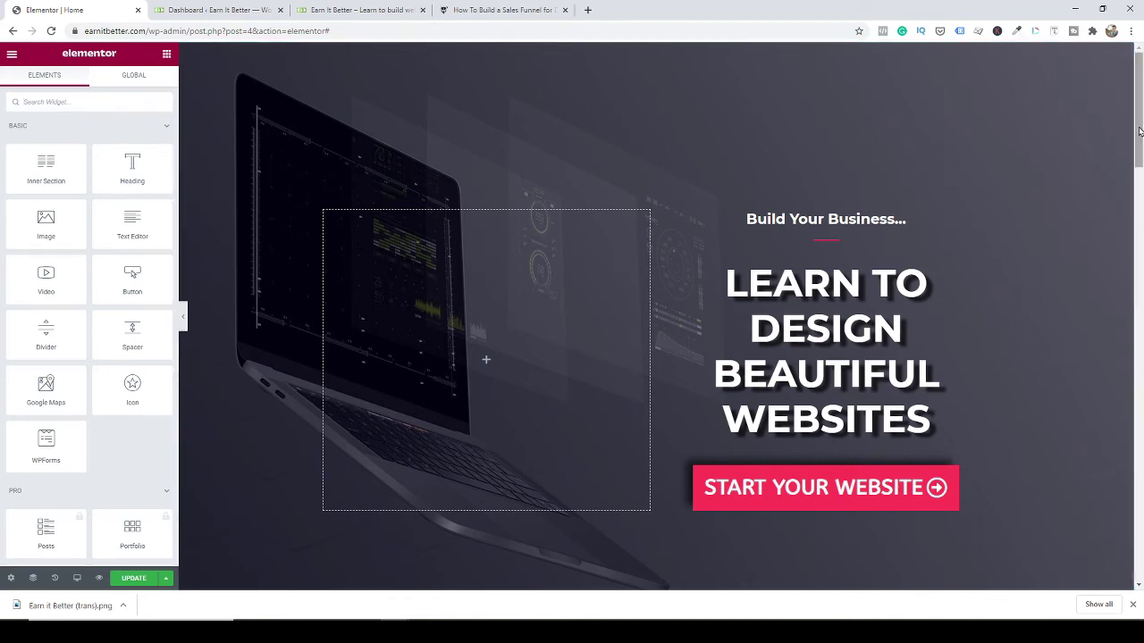
drag(1139, 131, 1139, 142)
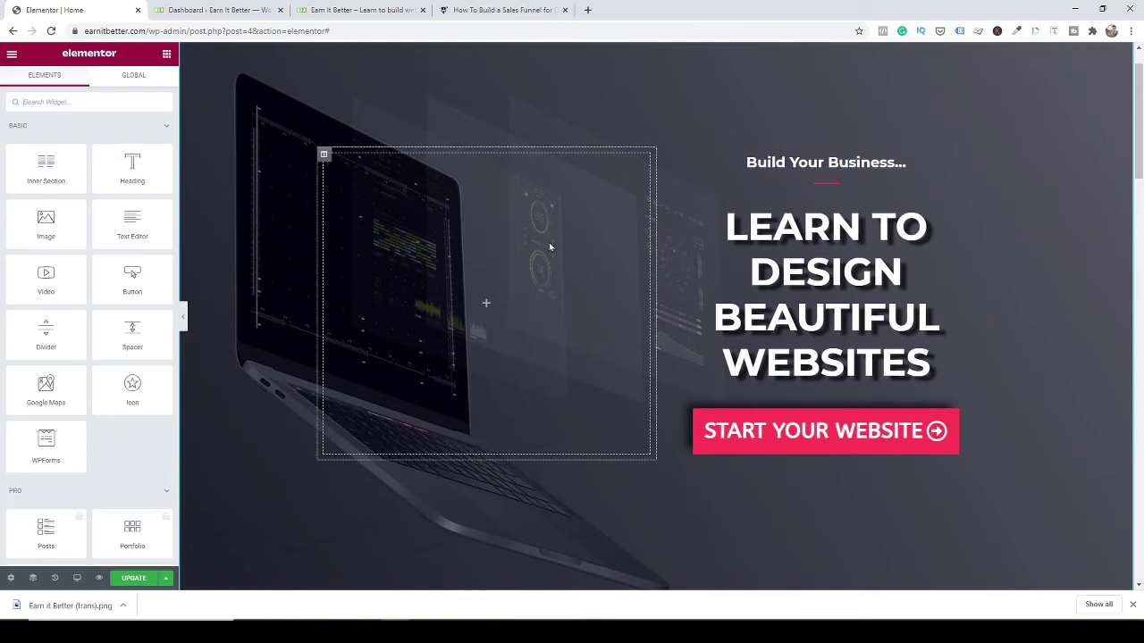
scroll(1063, 228, up, 1)
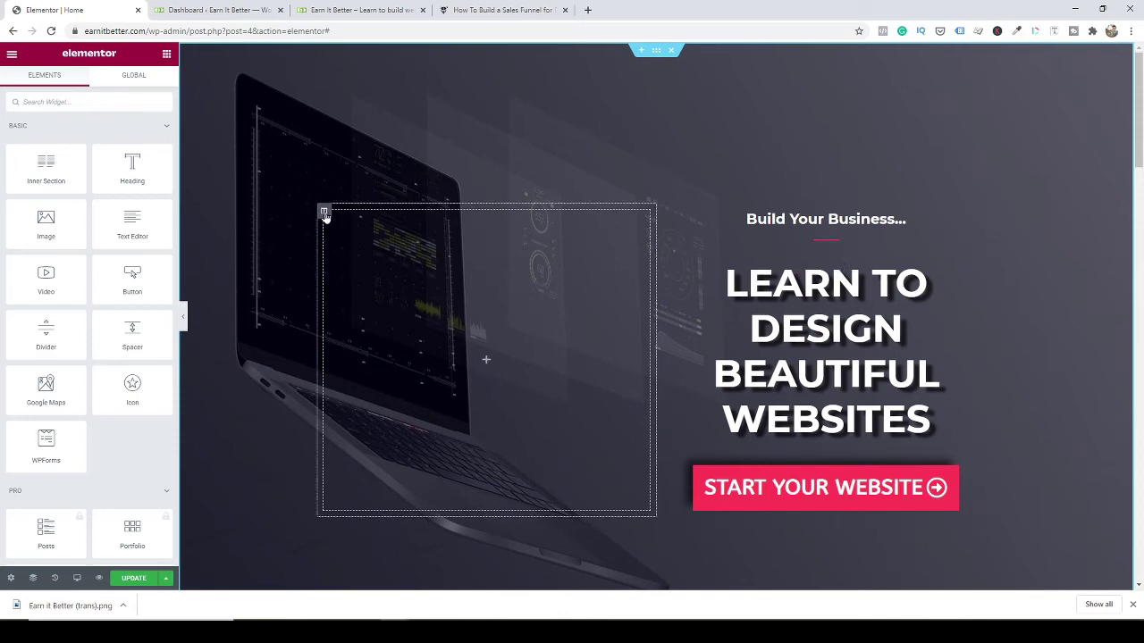
right_click(321, 216)
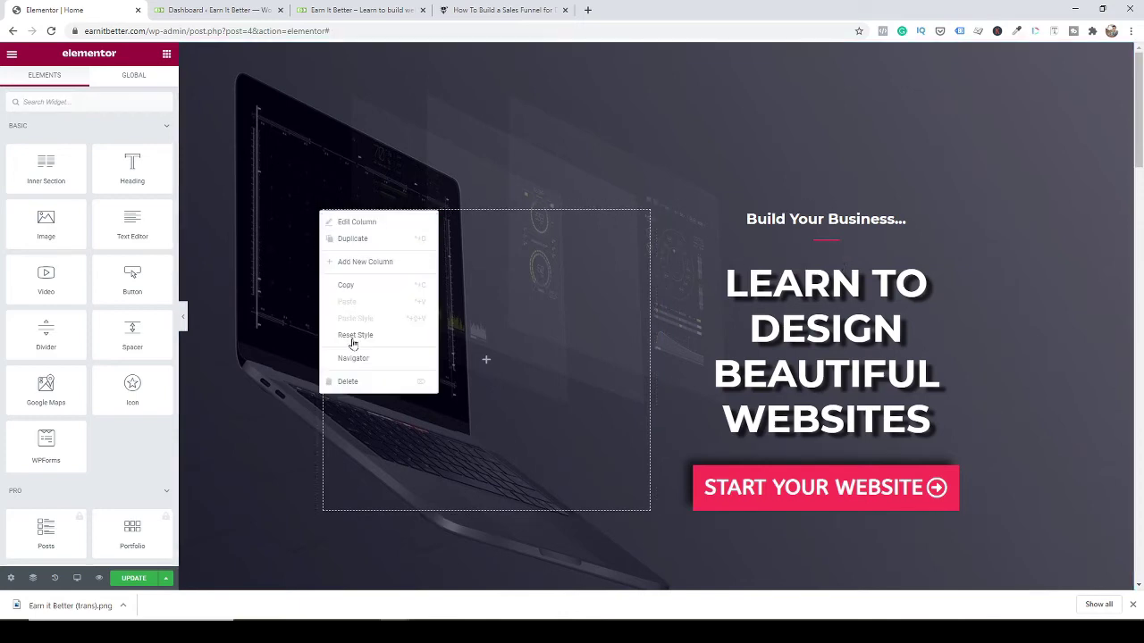
click(352, 384)
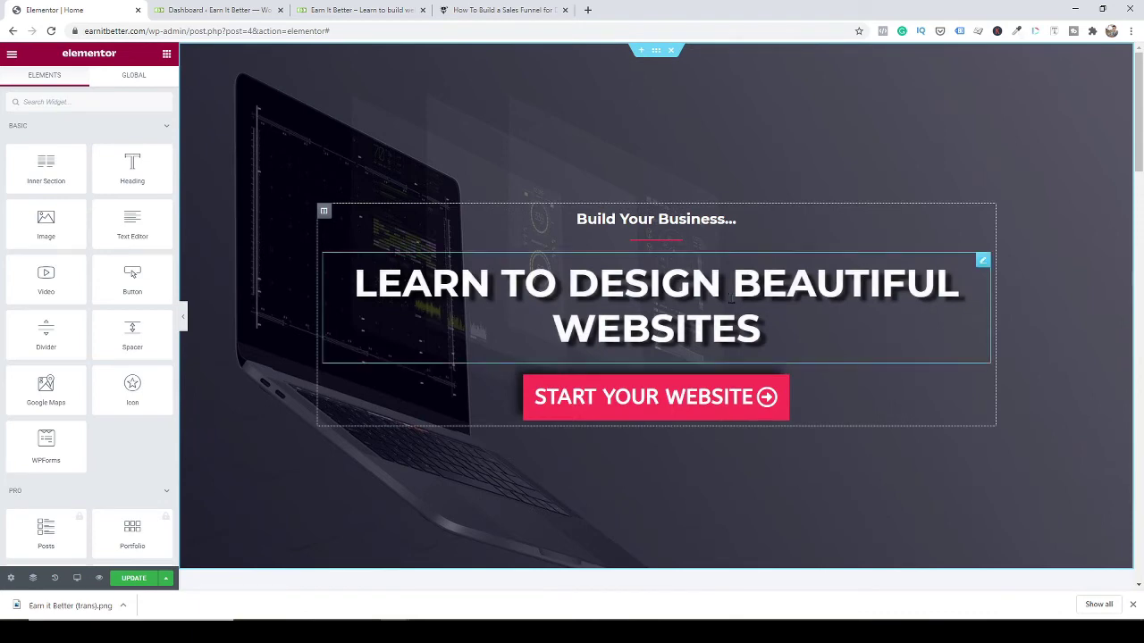
Compare the hero and the sections beneath it with the layout in the High-Converting-Homepage-Template-Final PDF.
click(715, 287)
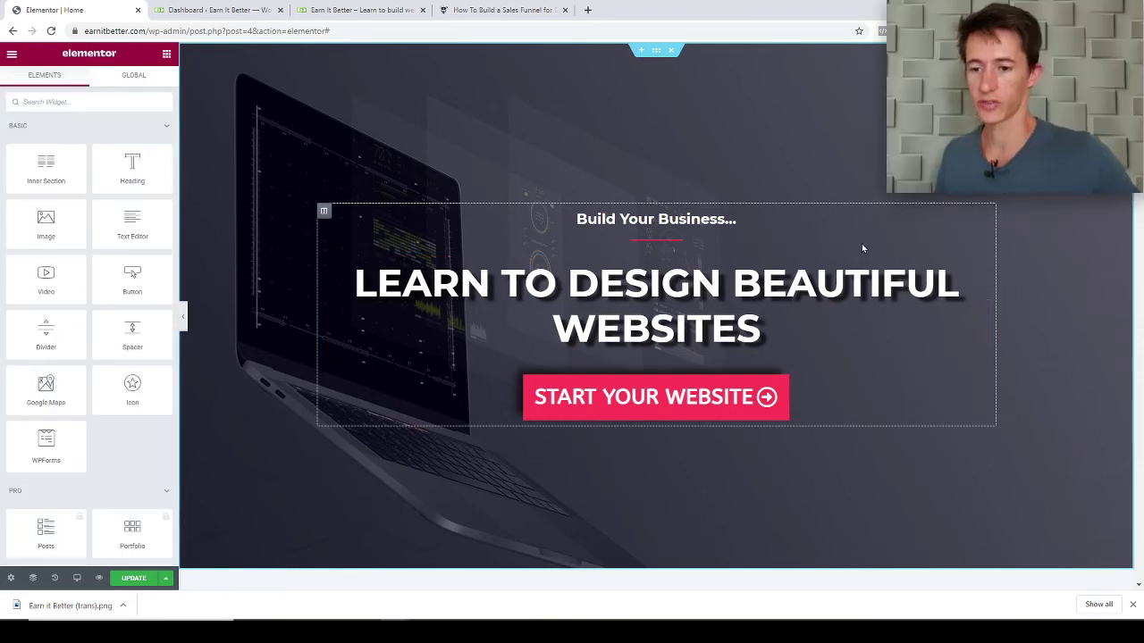
scroll(858, 259, down, 1)
scroll(527, 283, up, 1)
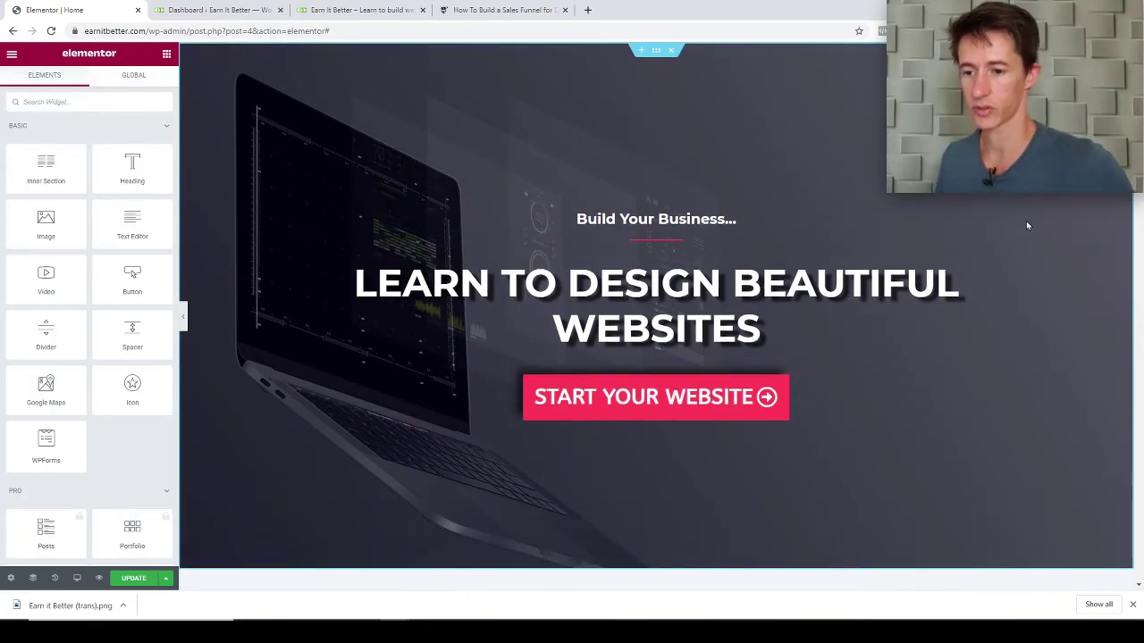
scroll(1045, 239, down, 3)
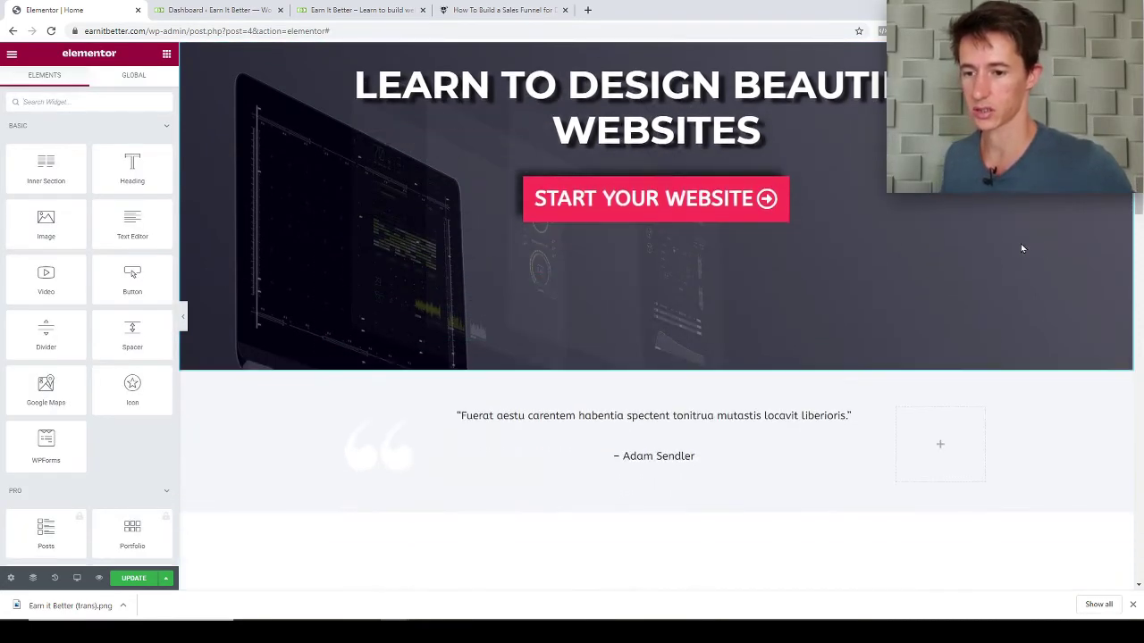
scroll(1021, 247, up, 2)
scroll(1024, 254, down, 4)
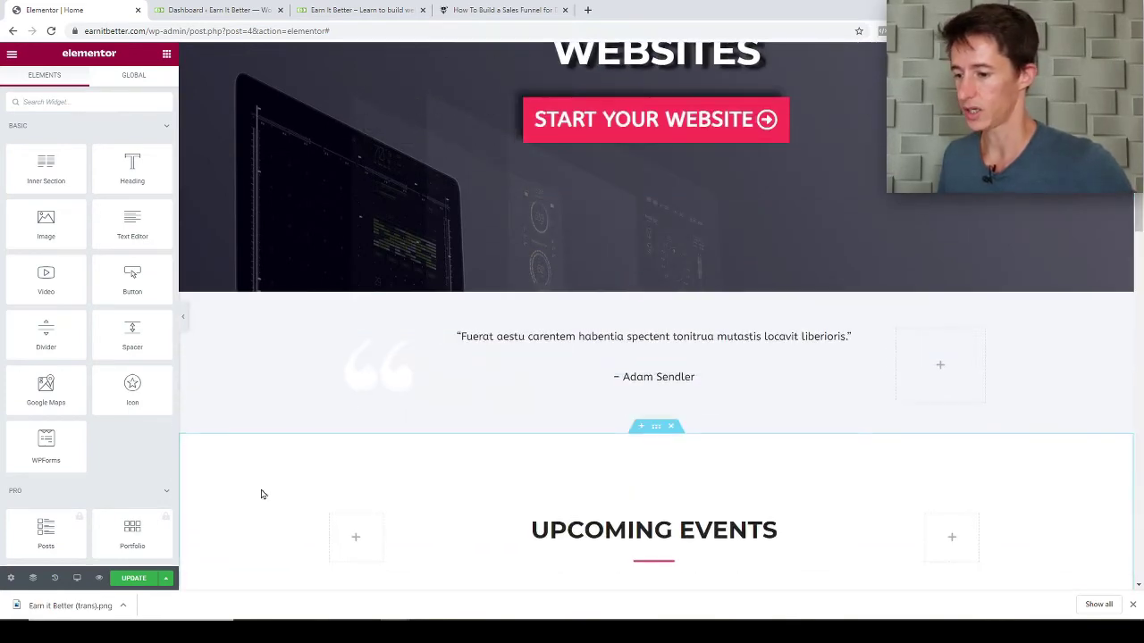
scroll(983, 375, down, 2)
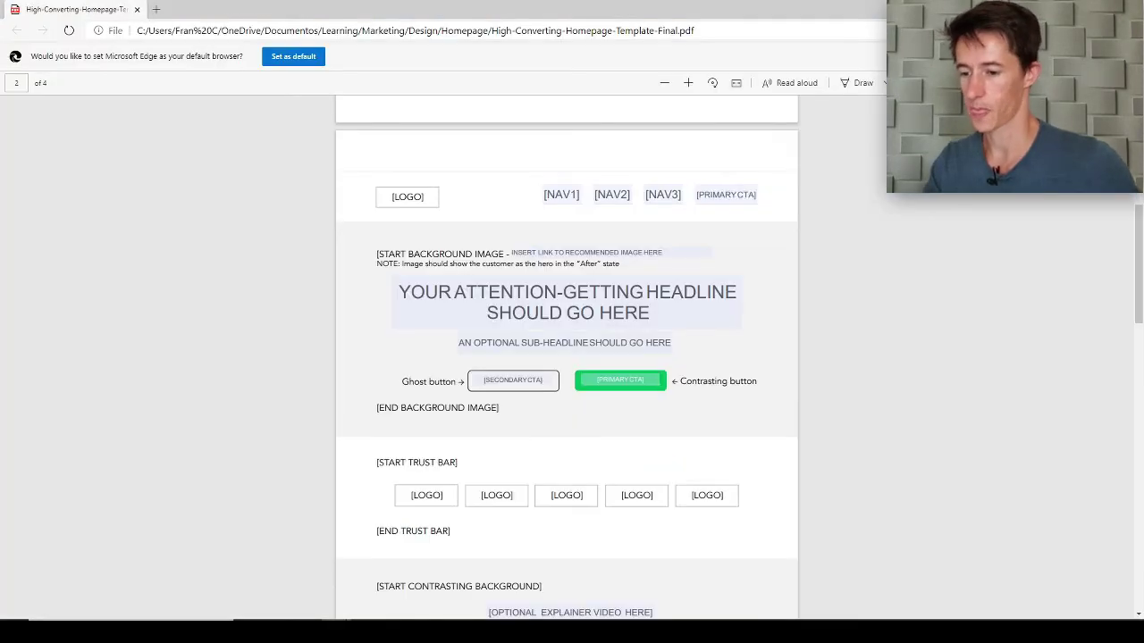
scroll(551, 265, up, 2)
scroll(574, 296, down, 2)
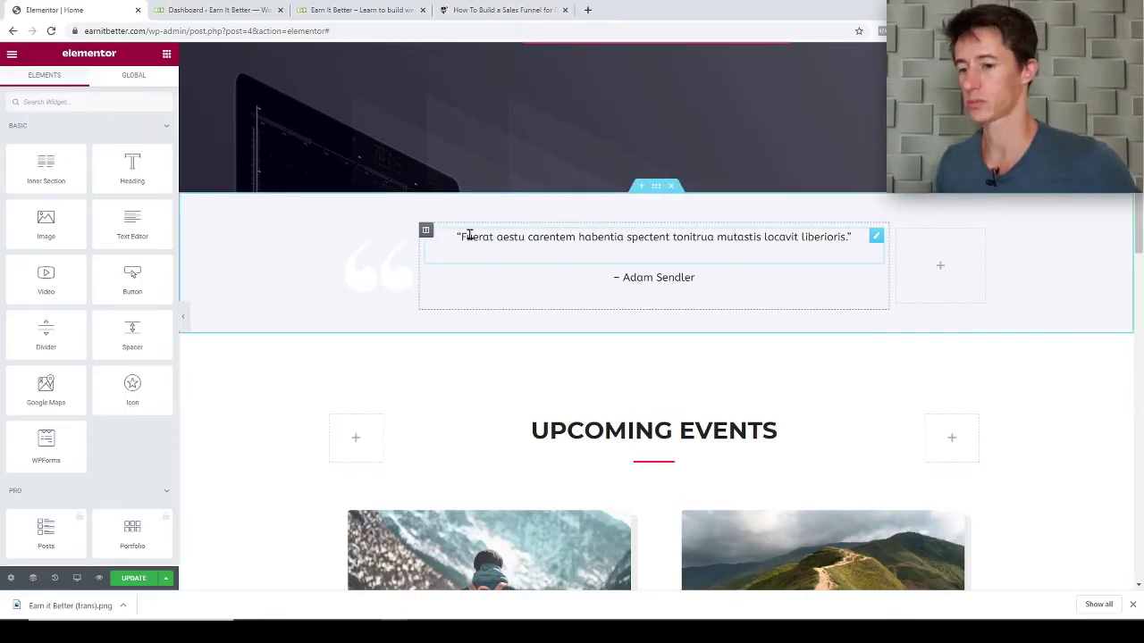
Replace the quote with "If you don't have a website, you don't have a business" and change its attribution to the site owner's name.
click(469, 235)
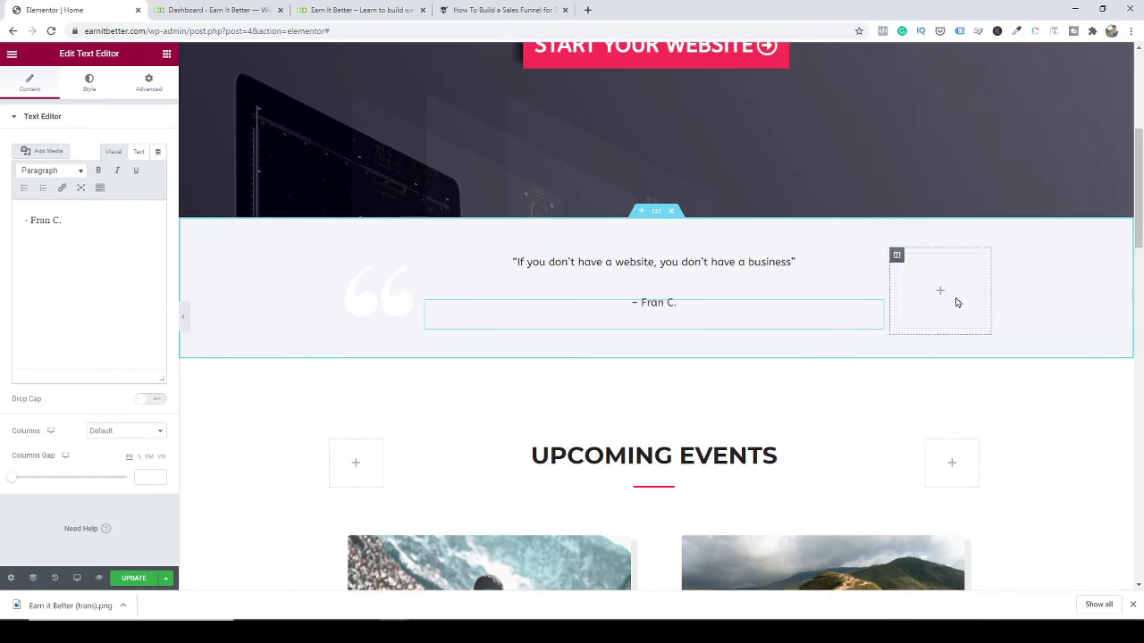
scroll(974, 321, up, 2)
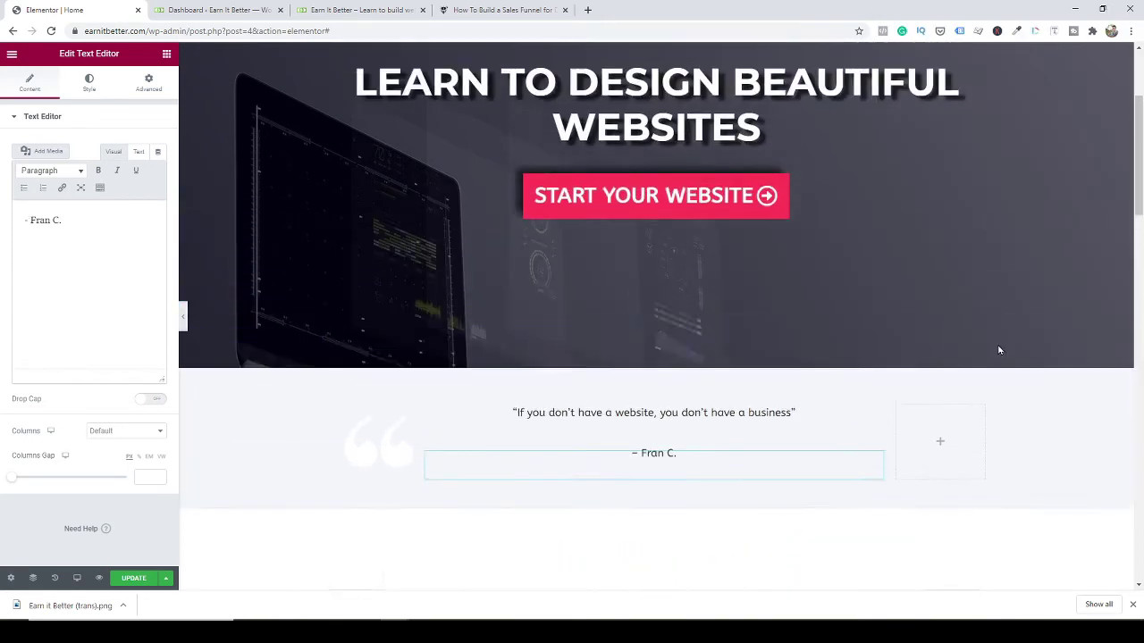
scroll(999, 350, up, 2)
scroll(969, 358, down, 2)
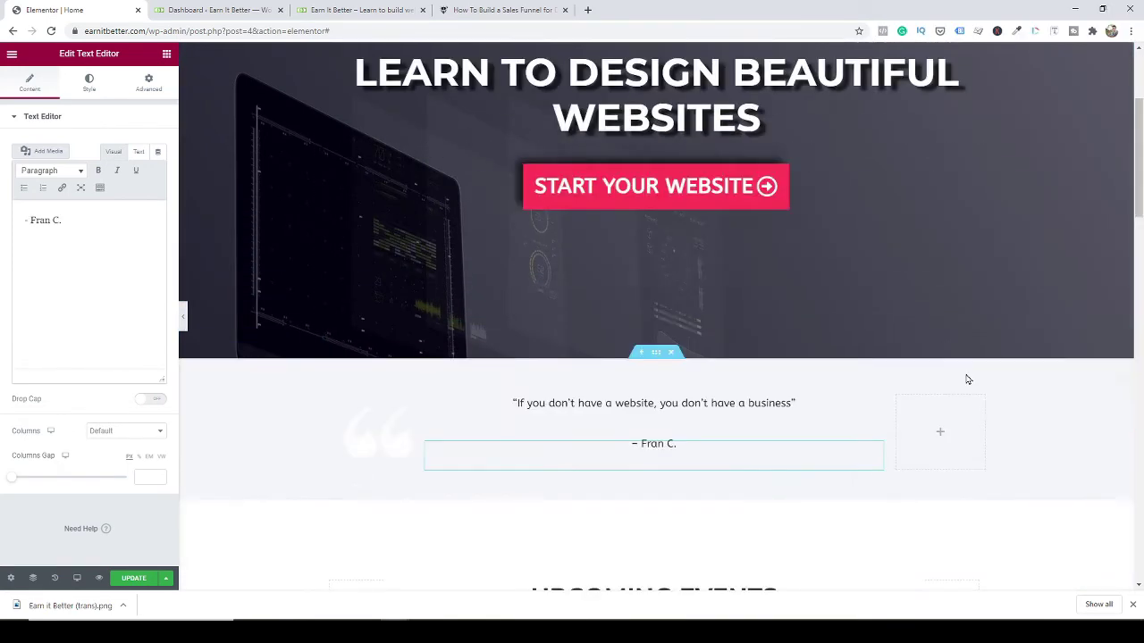
Delete the Upcoming Events and Upcoming Tours & Destination sections below the quote.
scroll(959, 403, down, 1)
scroll(954, 429, down, 1)
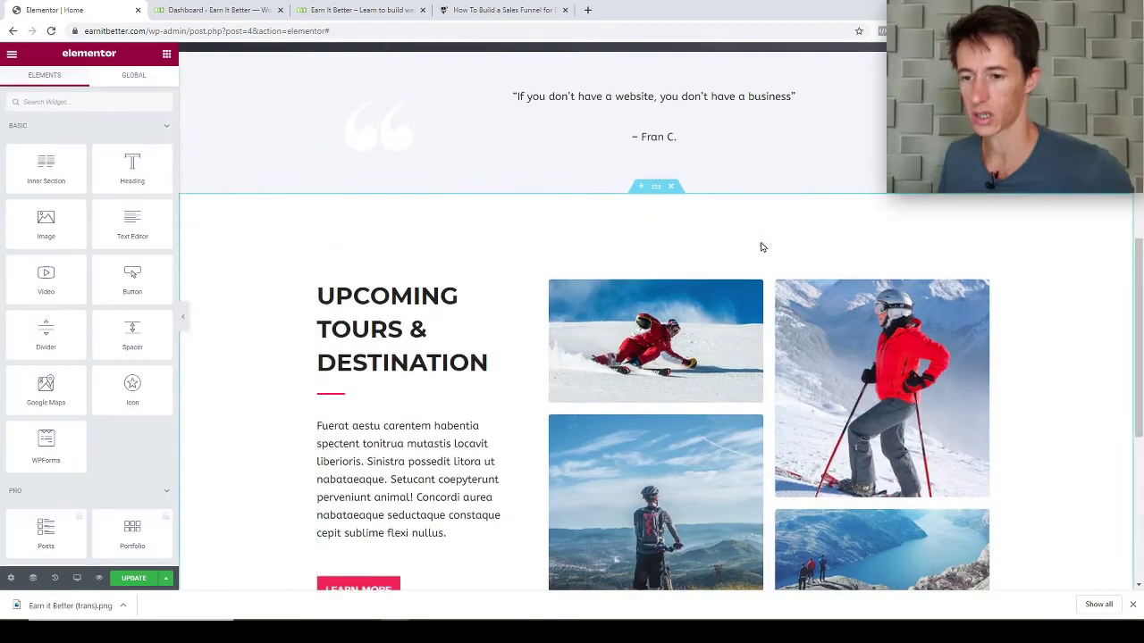
scroll(760, 245, up, 1)
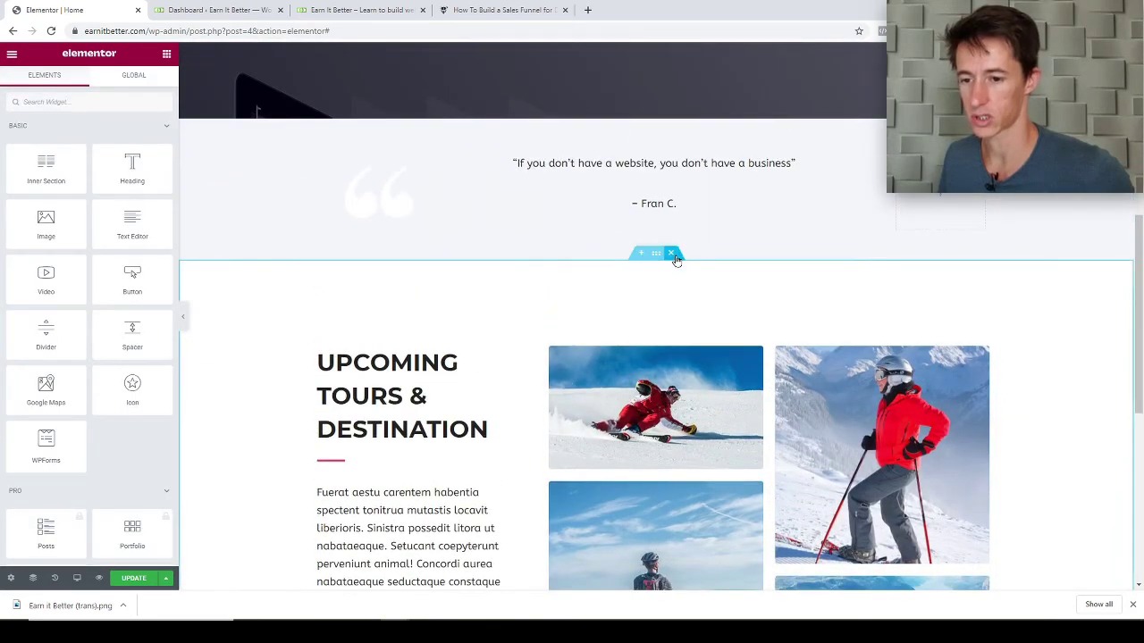
click(672, 255)
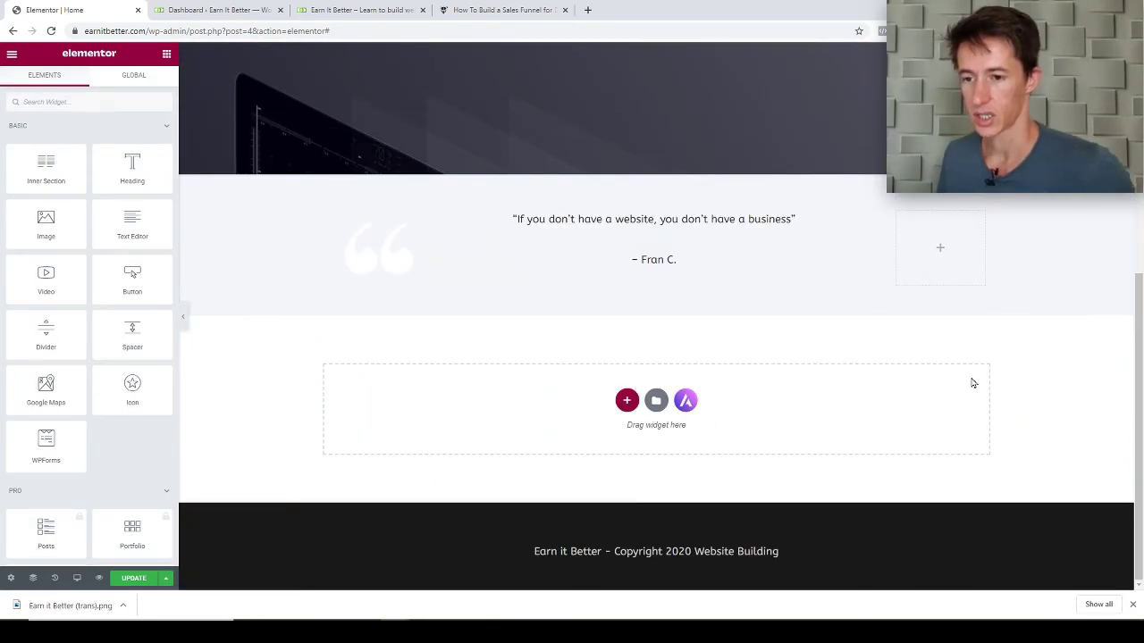
Review the remaining page layout from the header down to the empty area above the footer.
scroll(970, 381, up, 1)
scroll(970, 381, up, 2)
scroll(674, 66, up, 1)
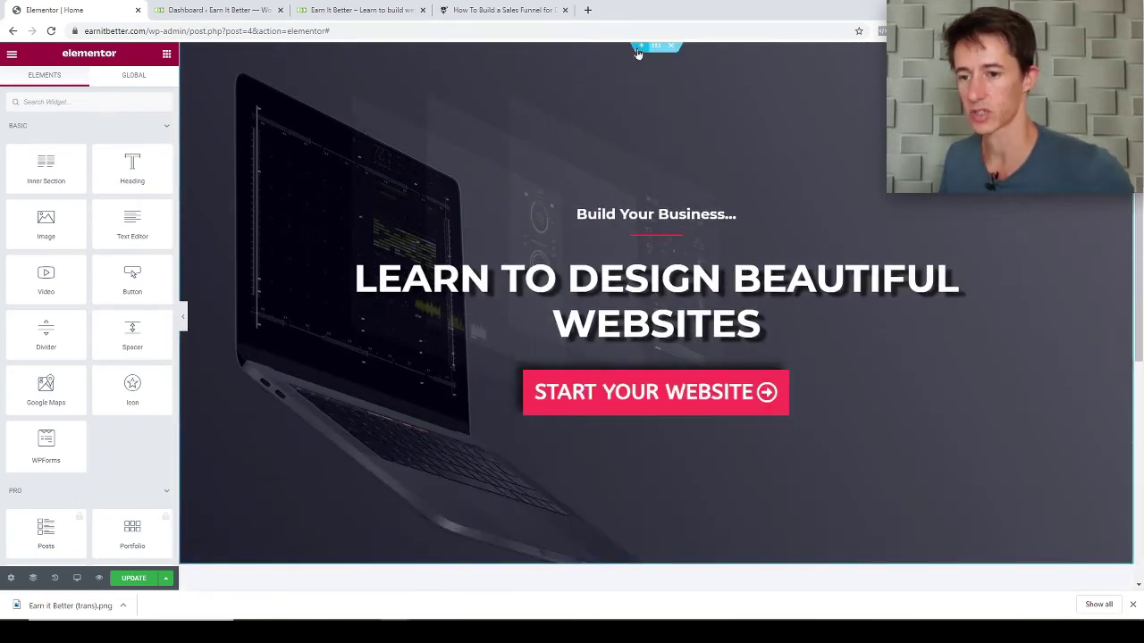
scroll(638, 54, up, 2)
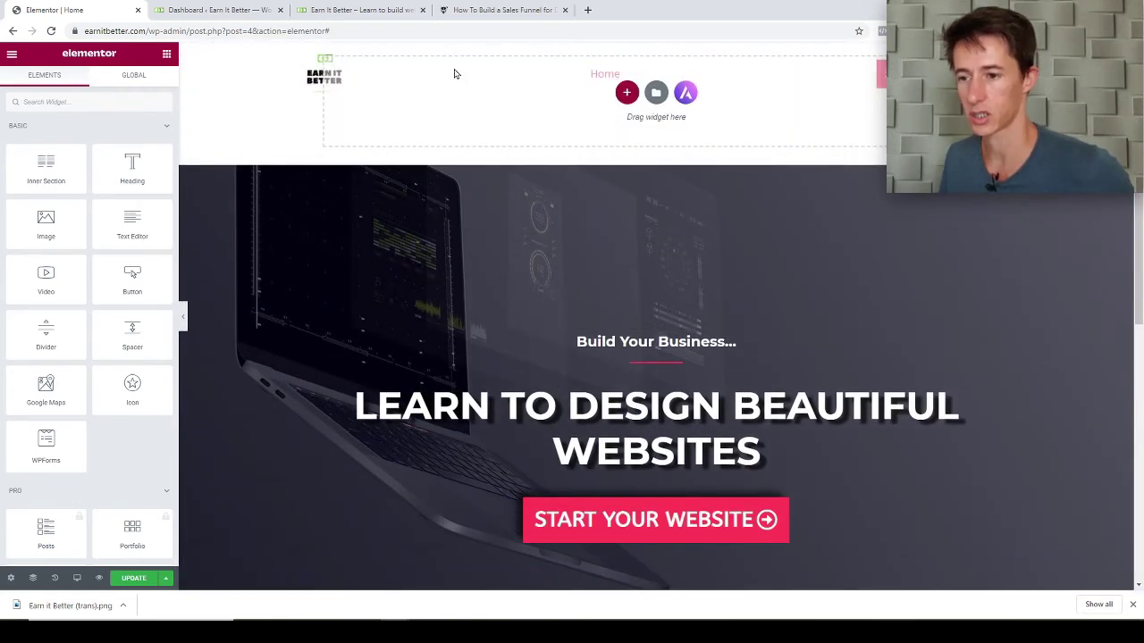
scroll(896, 235, up, 1)
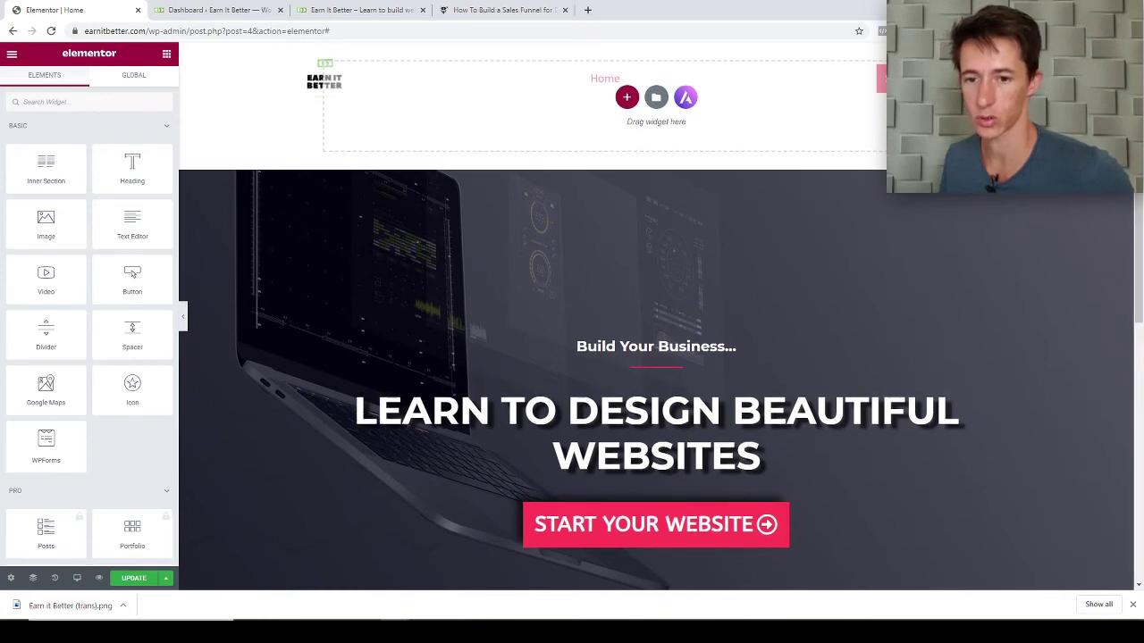
scroll(899, 217, down, 5)
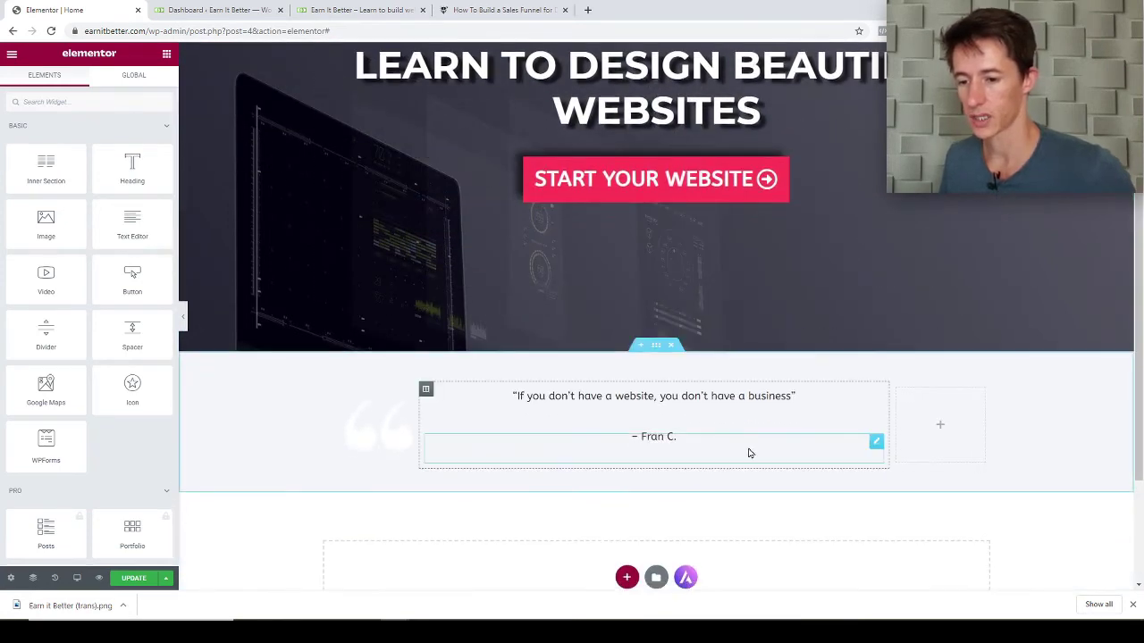
scroll(748, 452, down, 2)
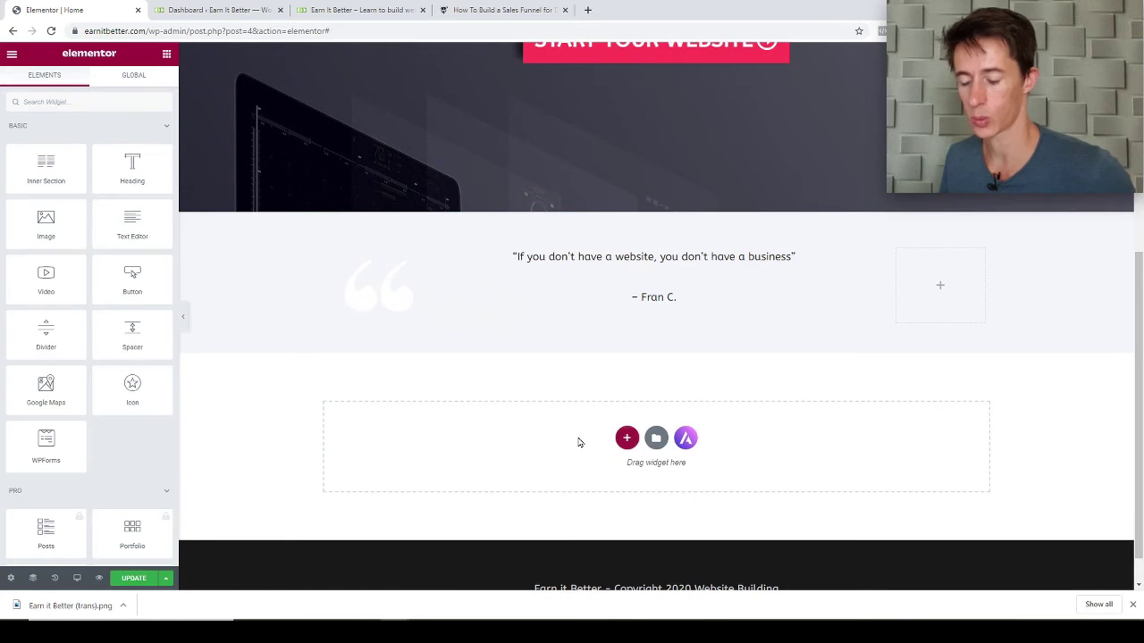
scroll(578, 442, down, 1)
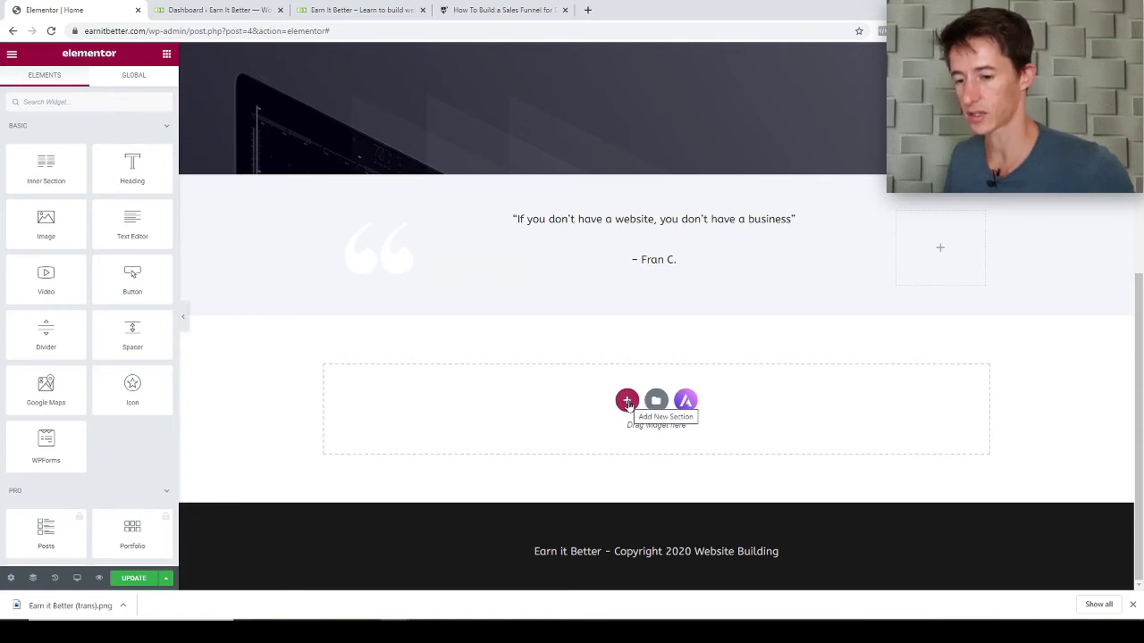
Browse the starter template library's pages and blocks for possible new sections, and close it without importing anything.
click(685, 402)
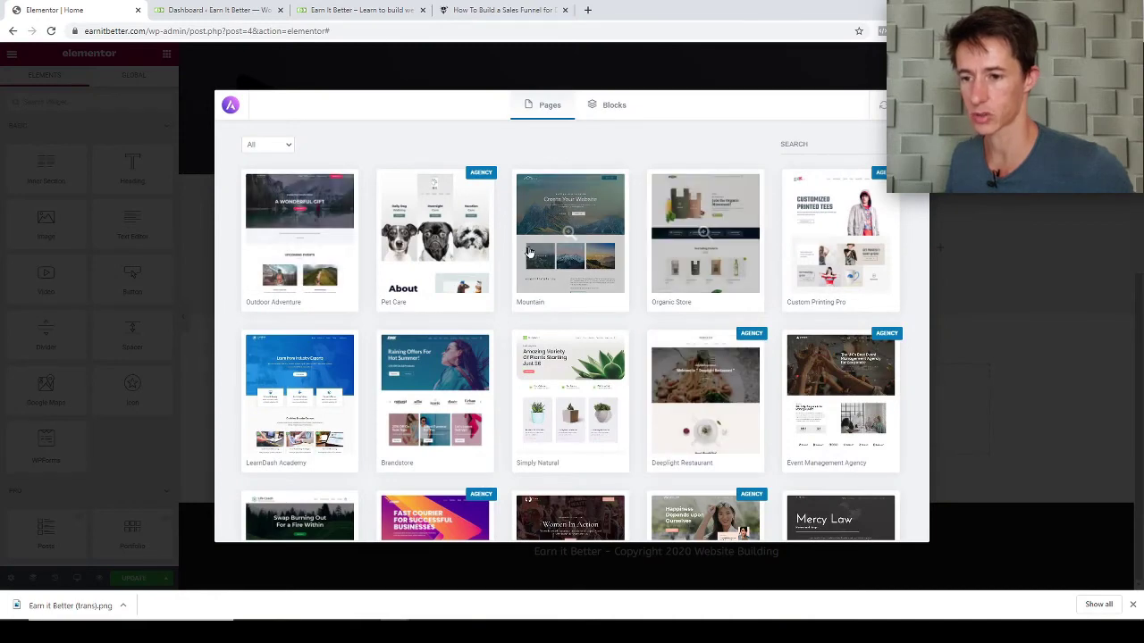
scroll(554, 260, down, 1)
scroll(554, 260, down, 1)
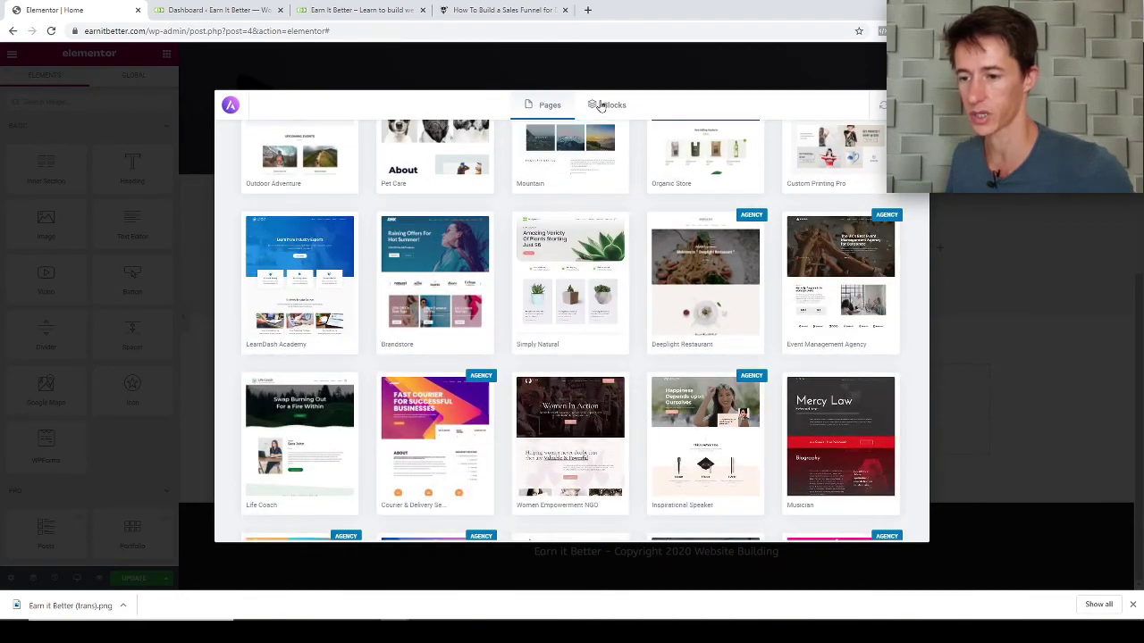
click(600, 105)
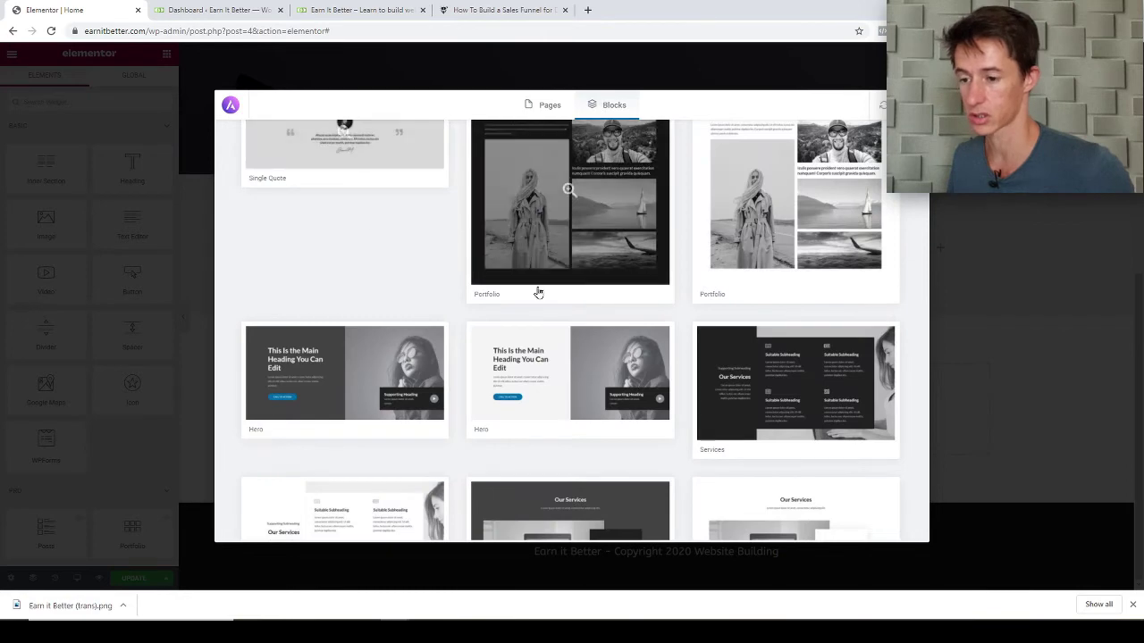
scroll(500, 297, down, 1)
scroll(457, 302, down, 2)
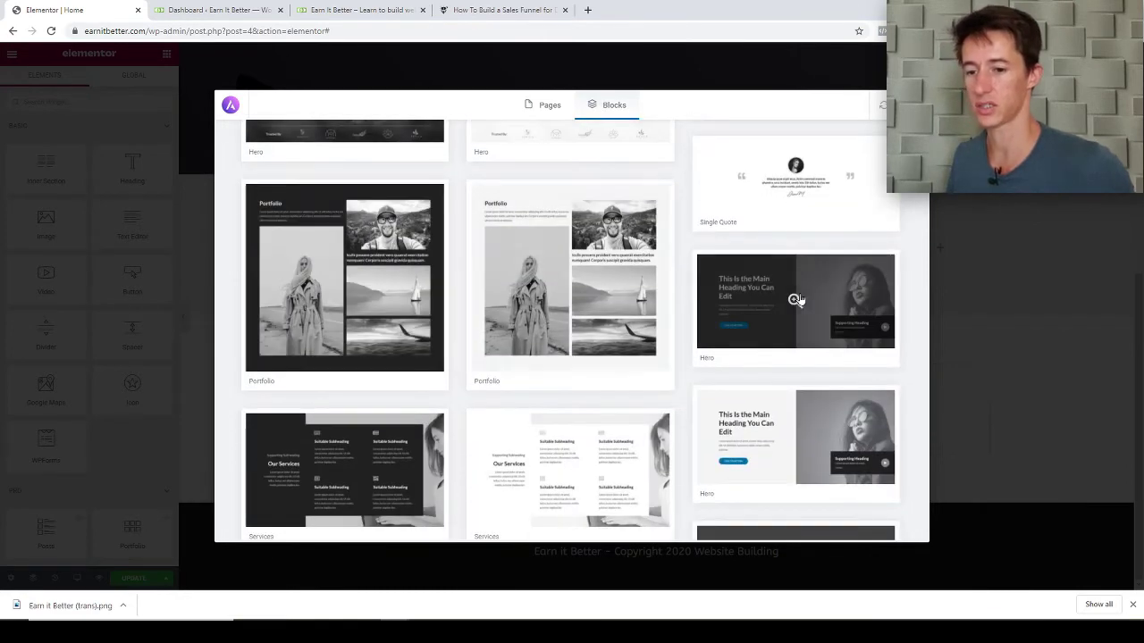
scroll(679, 423, down, 2)
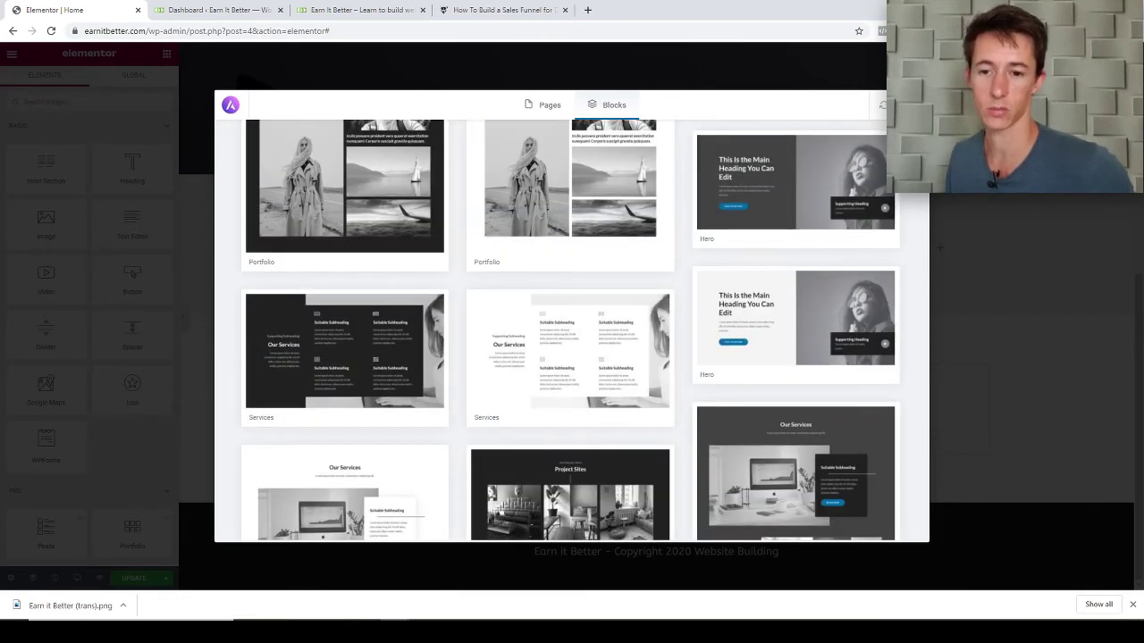
click(913, 105)
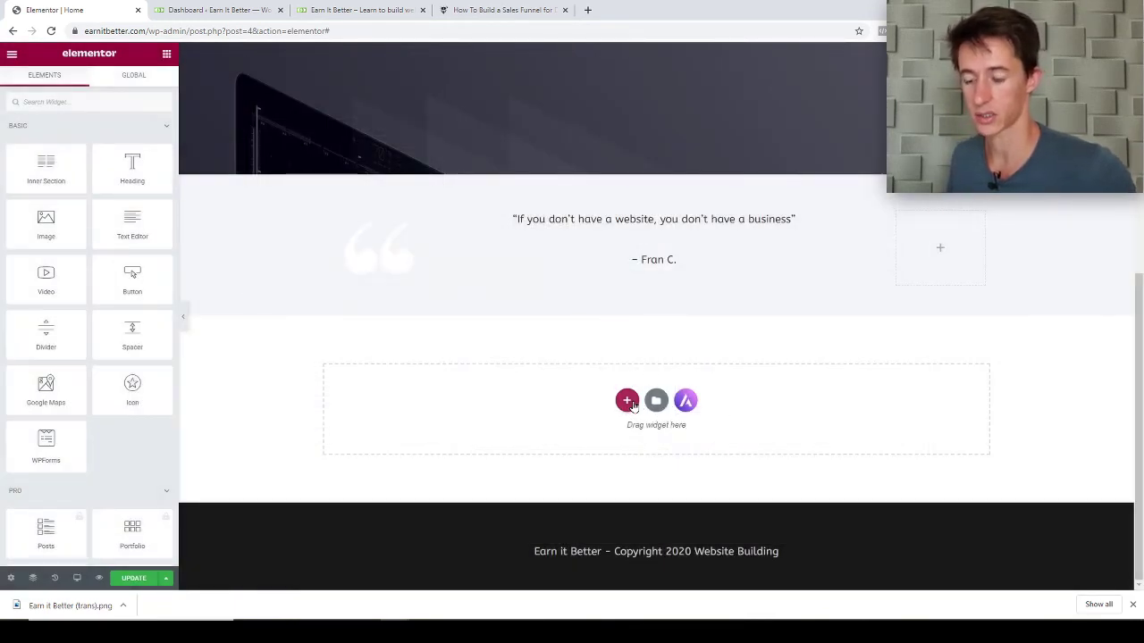
Add a new section with a single-column structure between the quote and the footer.
click(627, 401)
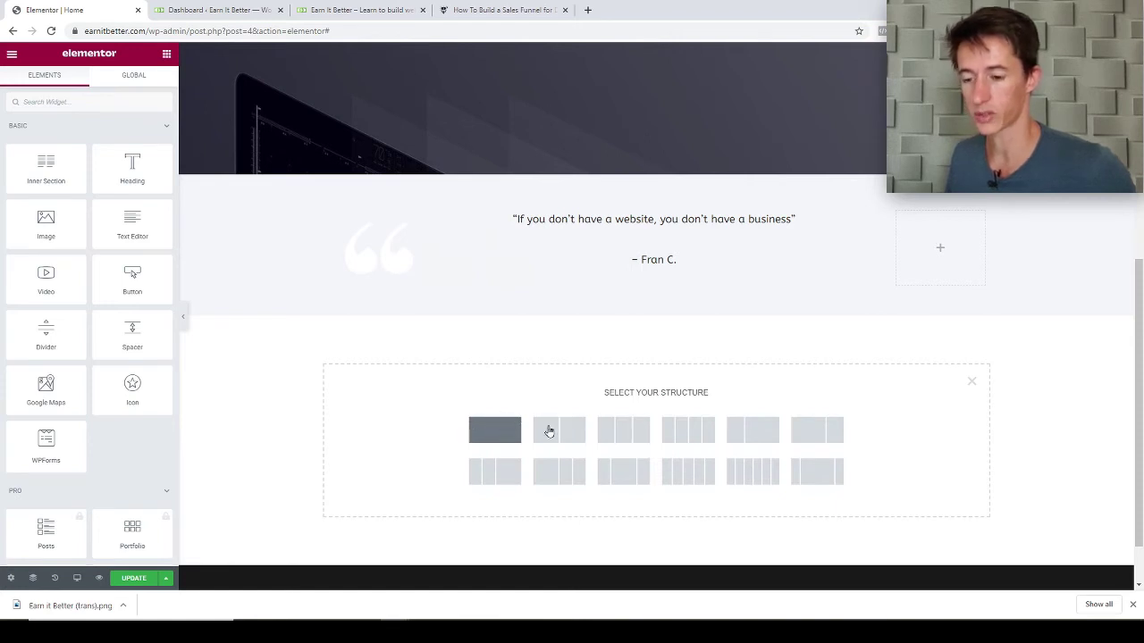
click(971, 383)
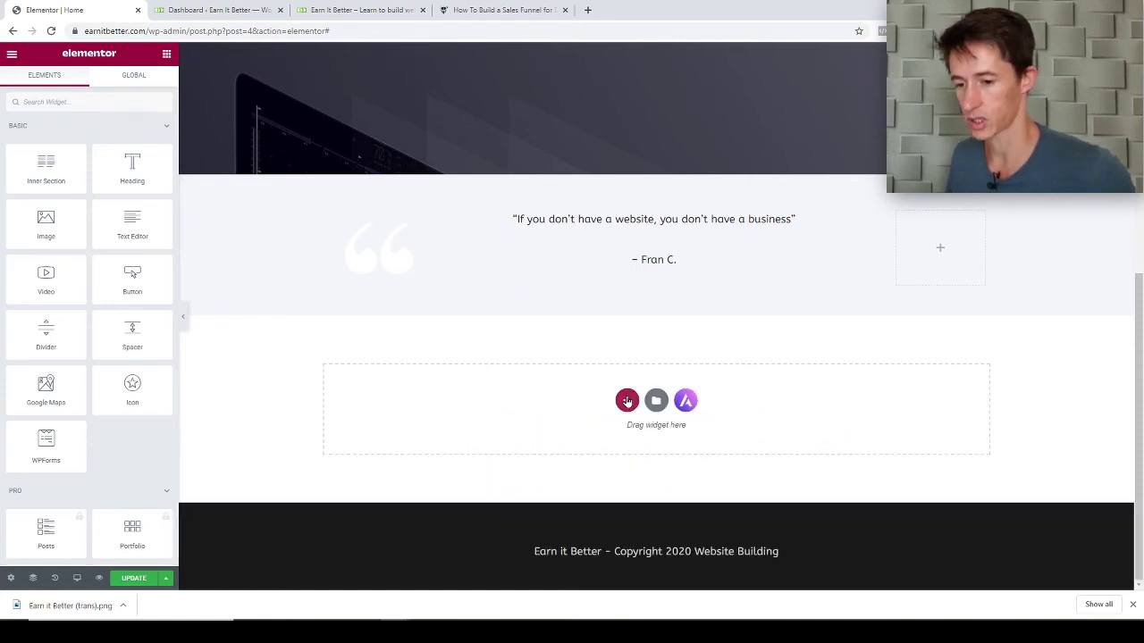
click(628, 400)
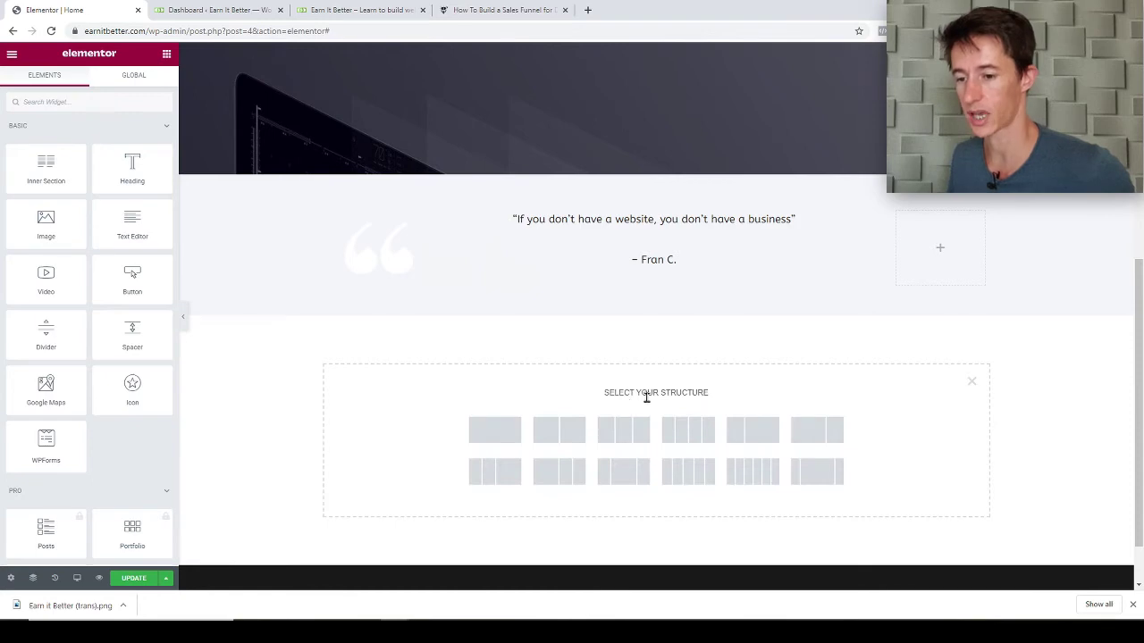
scroll(808, 318, down, 1)
scroll(804, 286, up, 2)
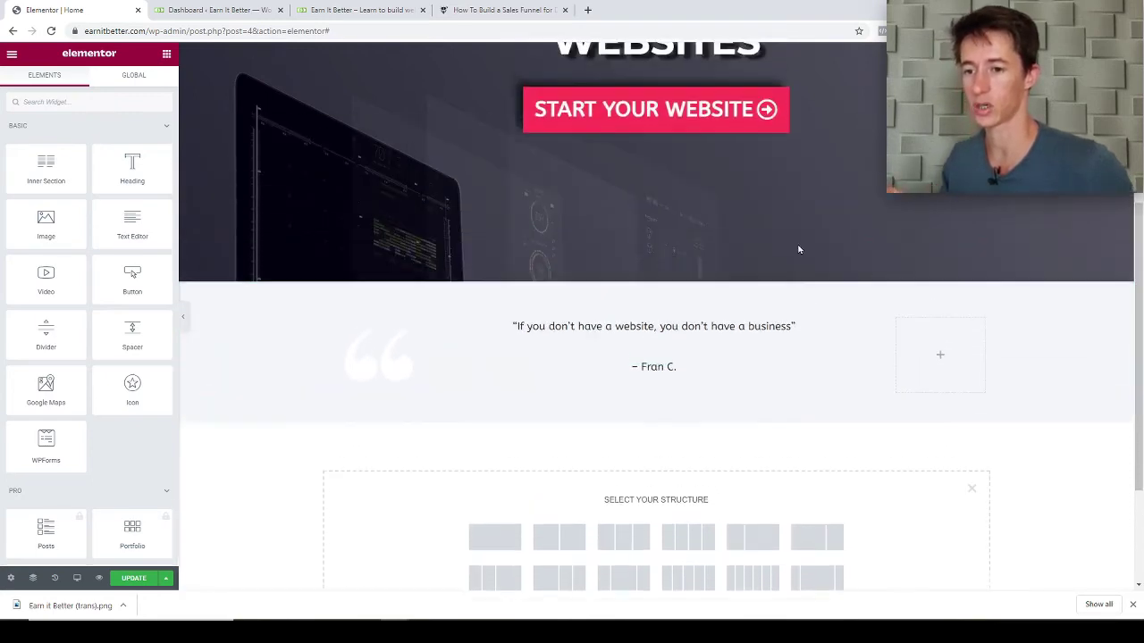
scroll(799, 249, up, 2)
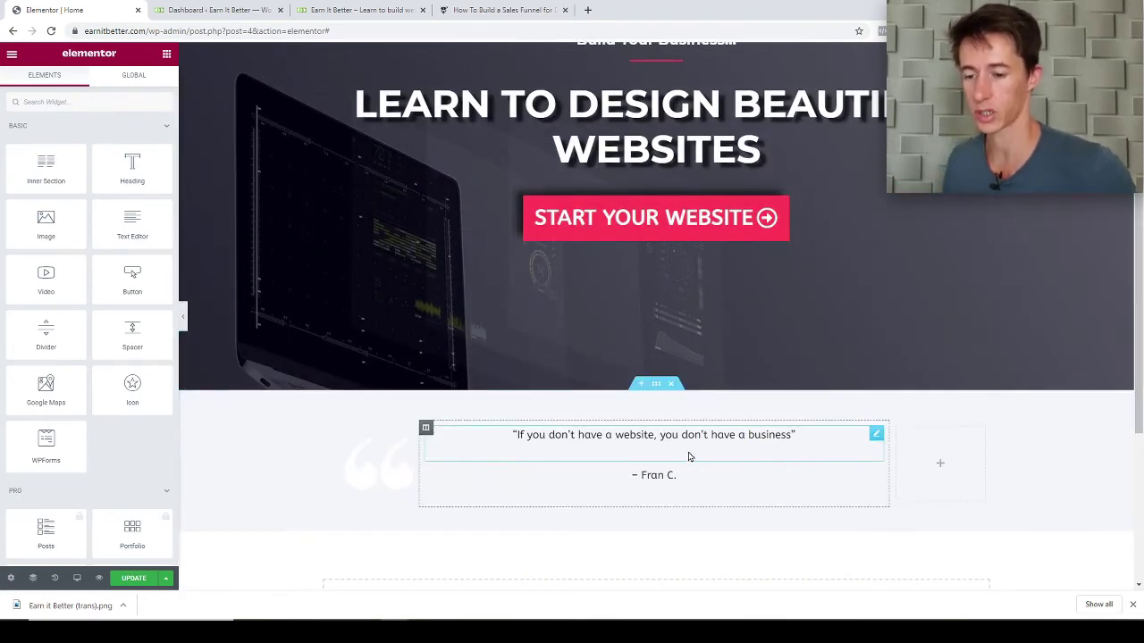
scroll(688, 456, down, 5)
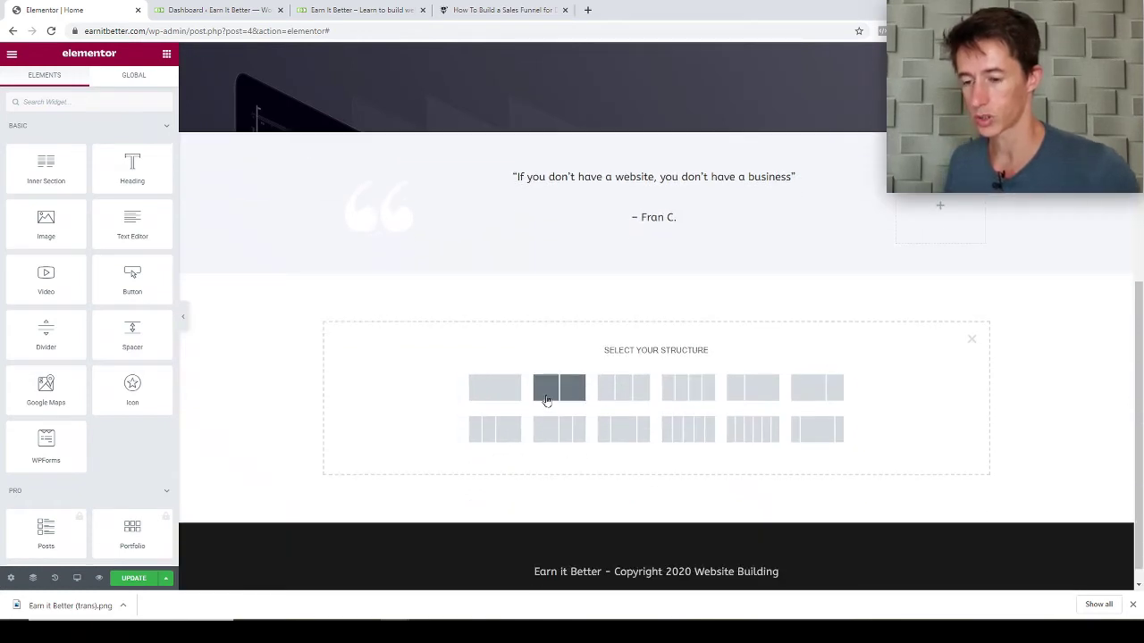
click(494, 390)
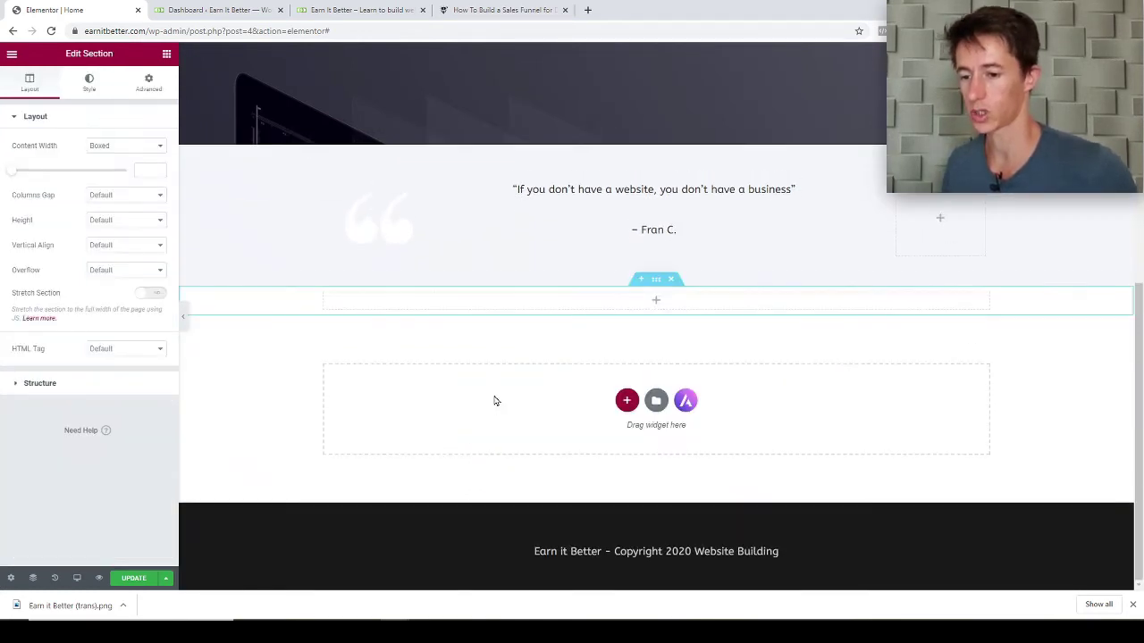
Insert a Video widget into the empty single-column section below the quote and check the placeholder video.
click(656, 324)
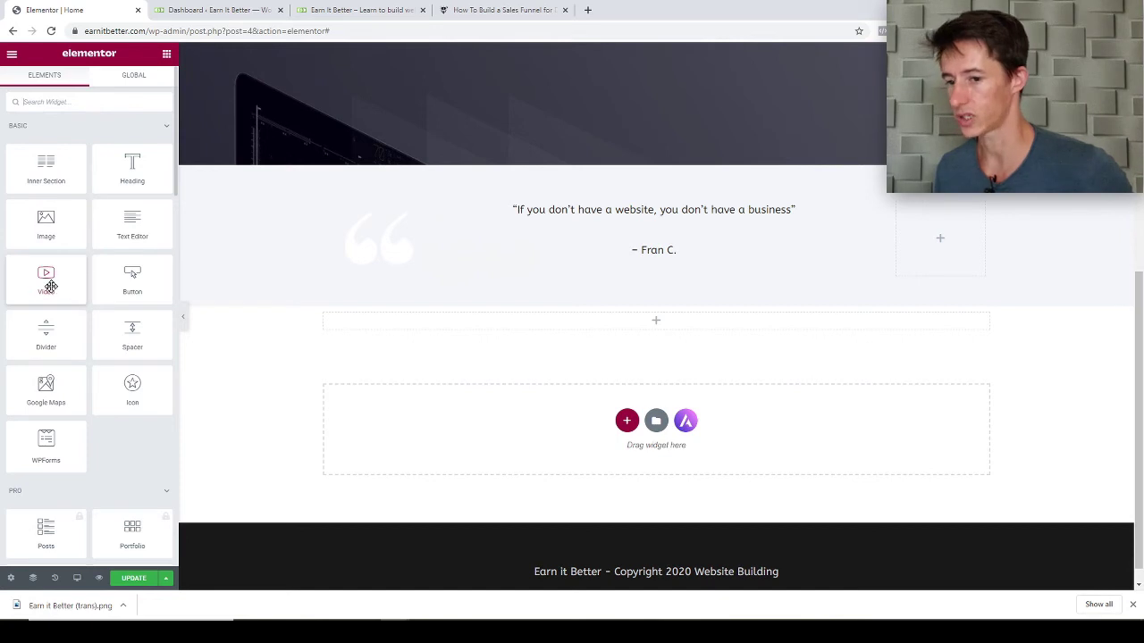
drag(50, 286, 676, 323)
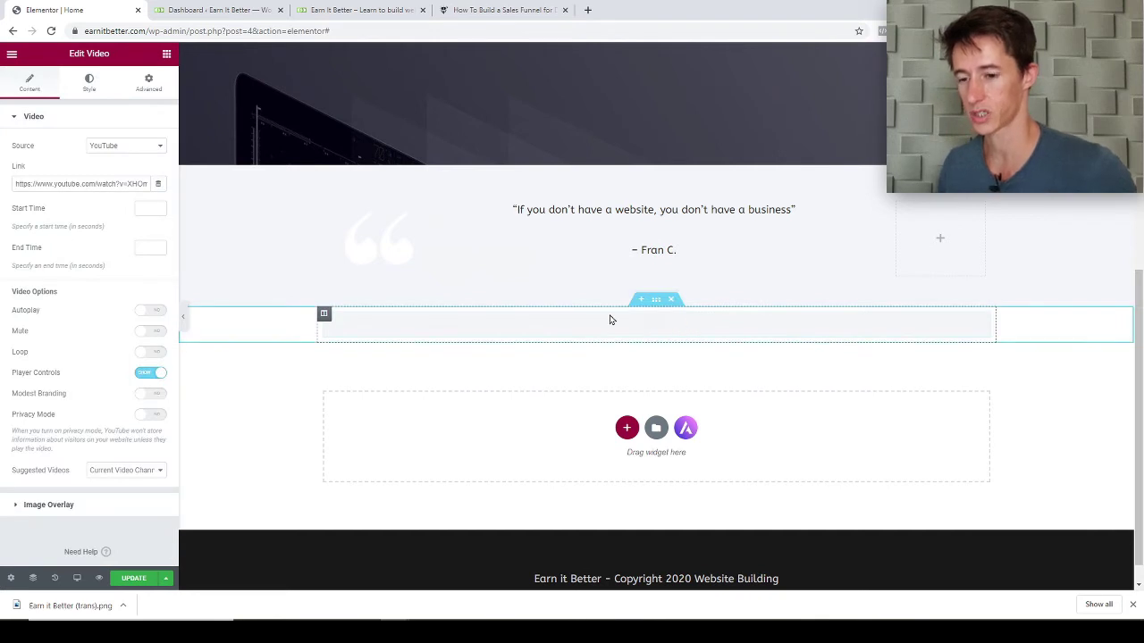
scroll(886, 391, down, 3)
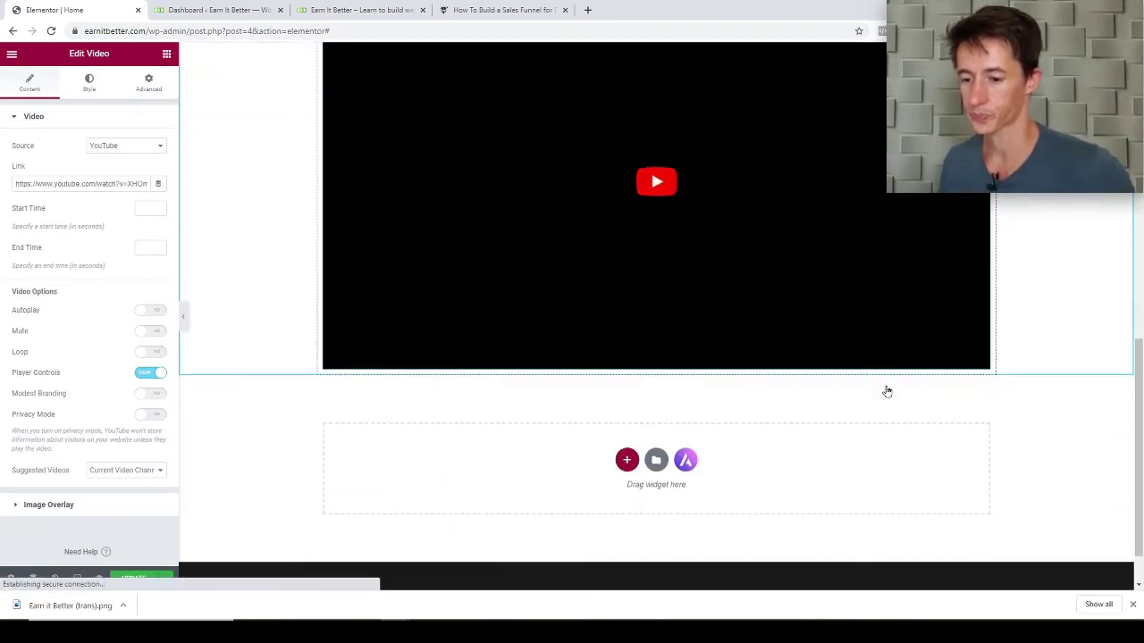
scroll(855, 235, up, 3)
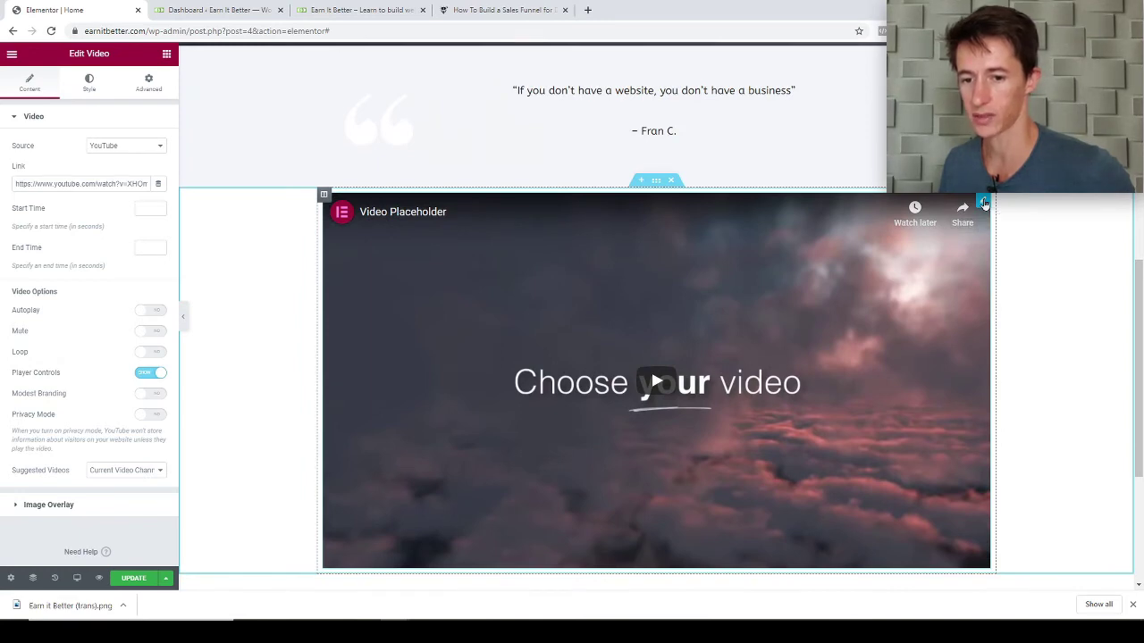
click(984, 204)
scroll(771, 360, down, 1)
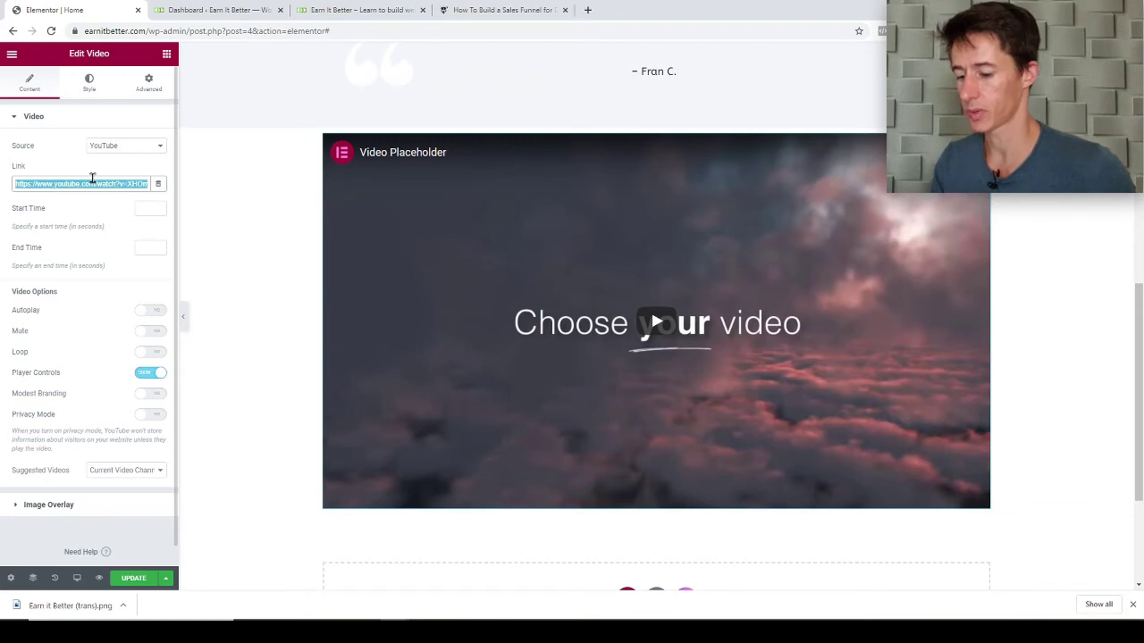
text(https://youtu.be/WkM6cCVP4gk)
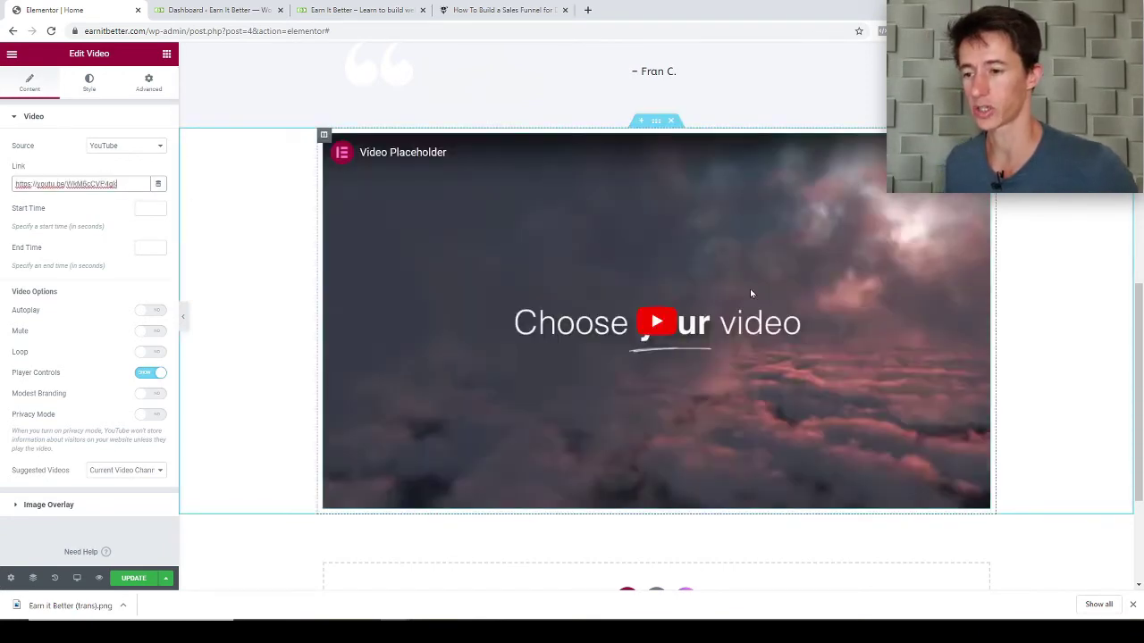
scroll(1014, 268, up, 1)
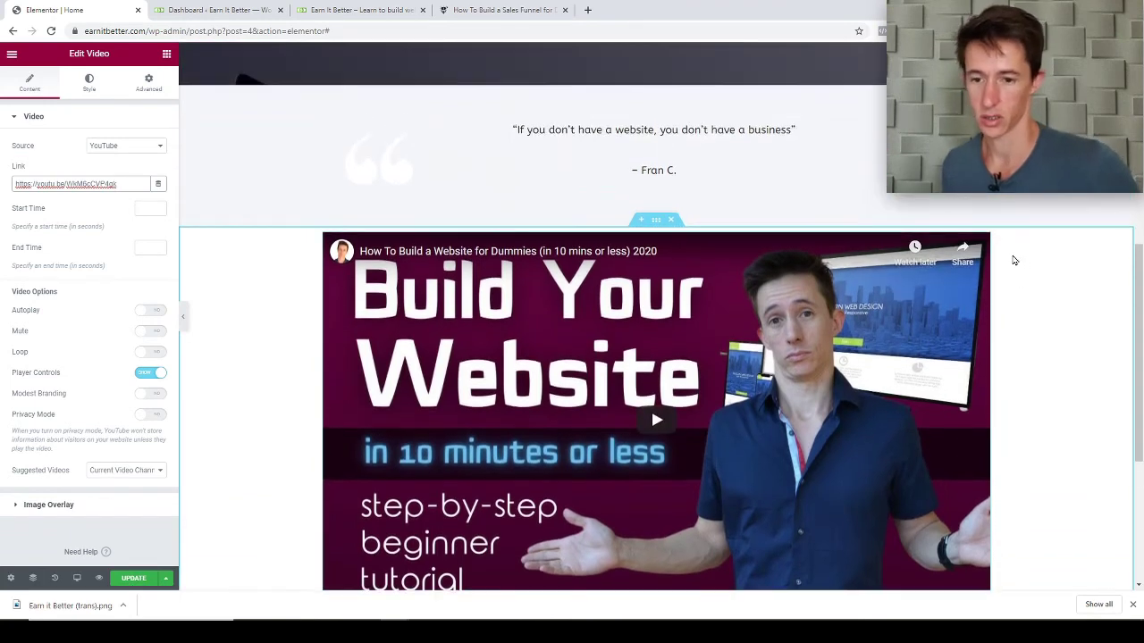
scroll(1011, 259, down, 1)
Try the video's Player Controls and Autoplay options, restoring both to their original settings.
click(138, 374)
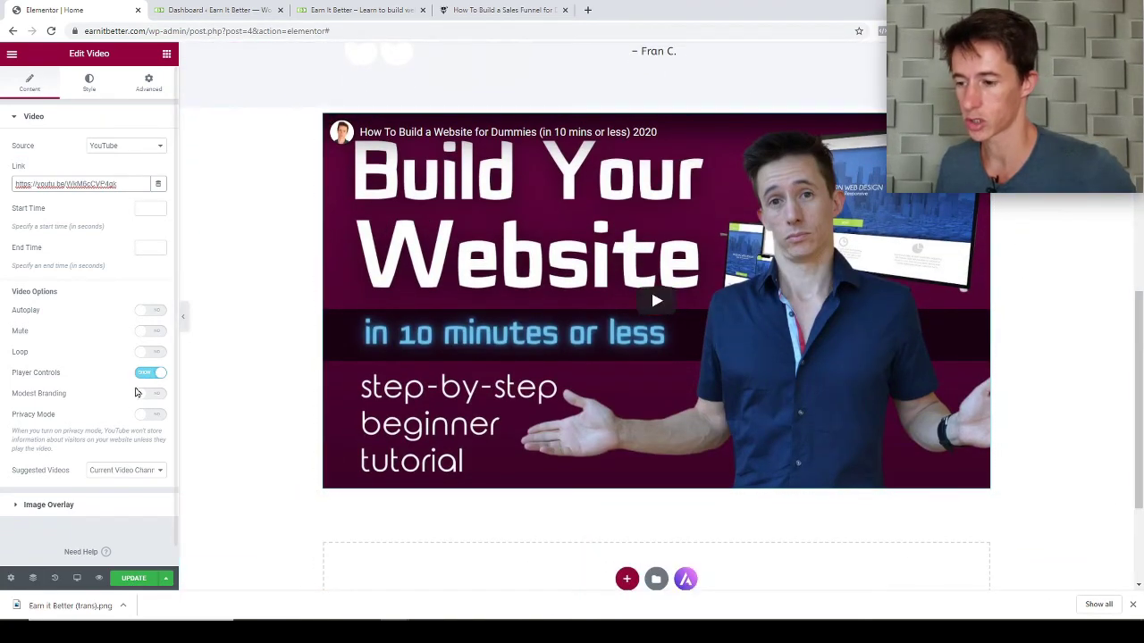
click(145, 375)
click(147, 376)
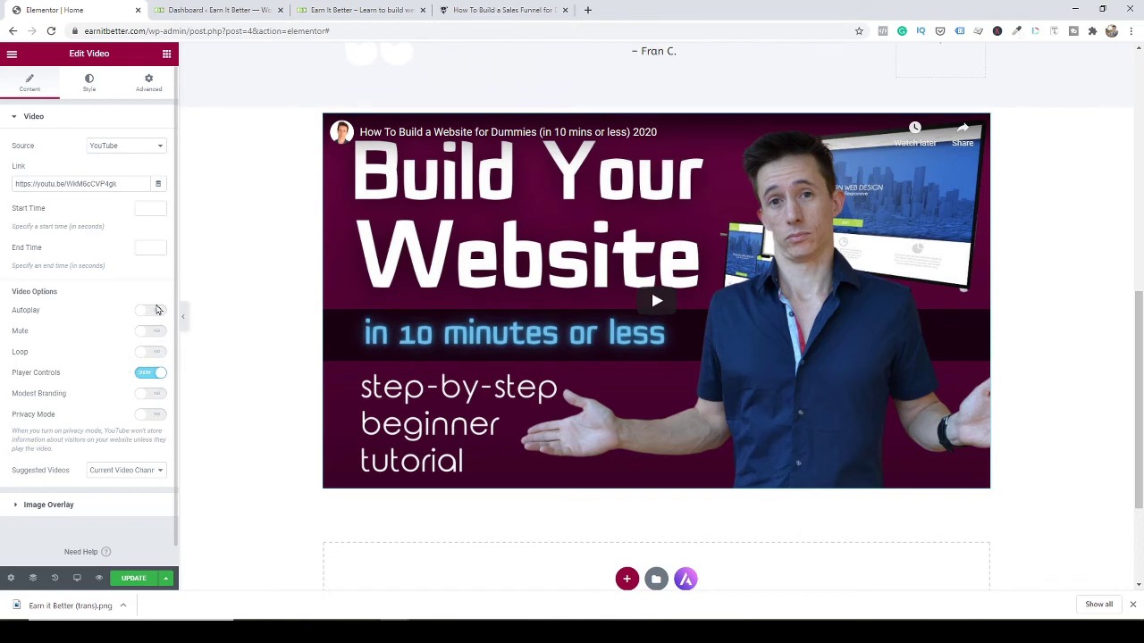
click(152, 311)
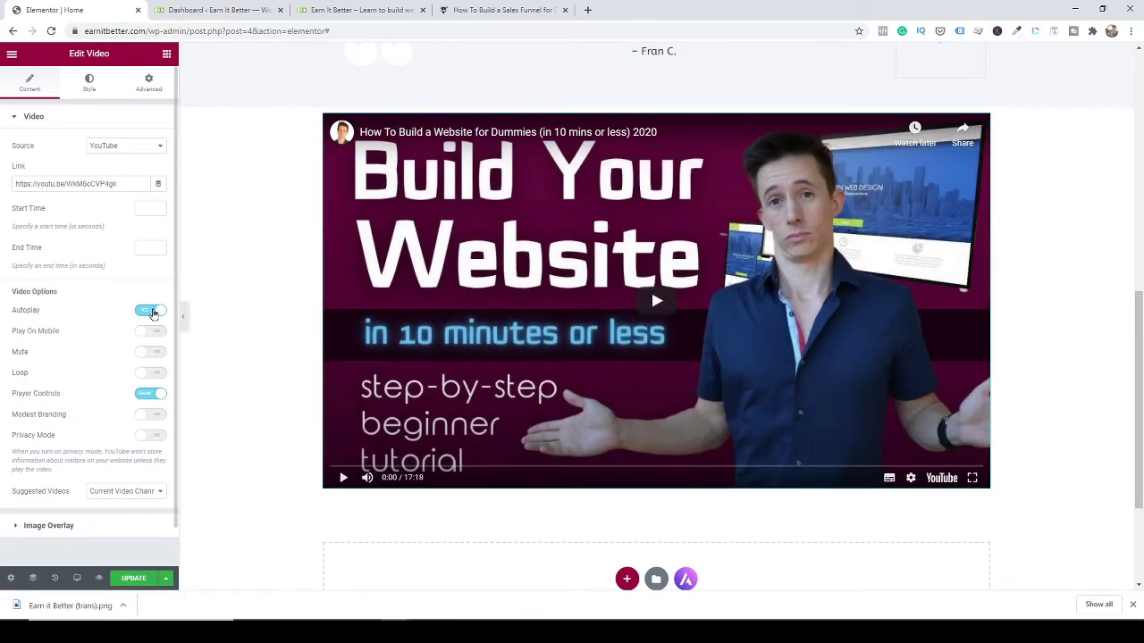
click(152, 311)
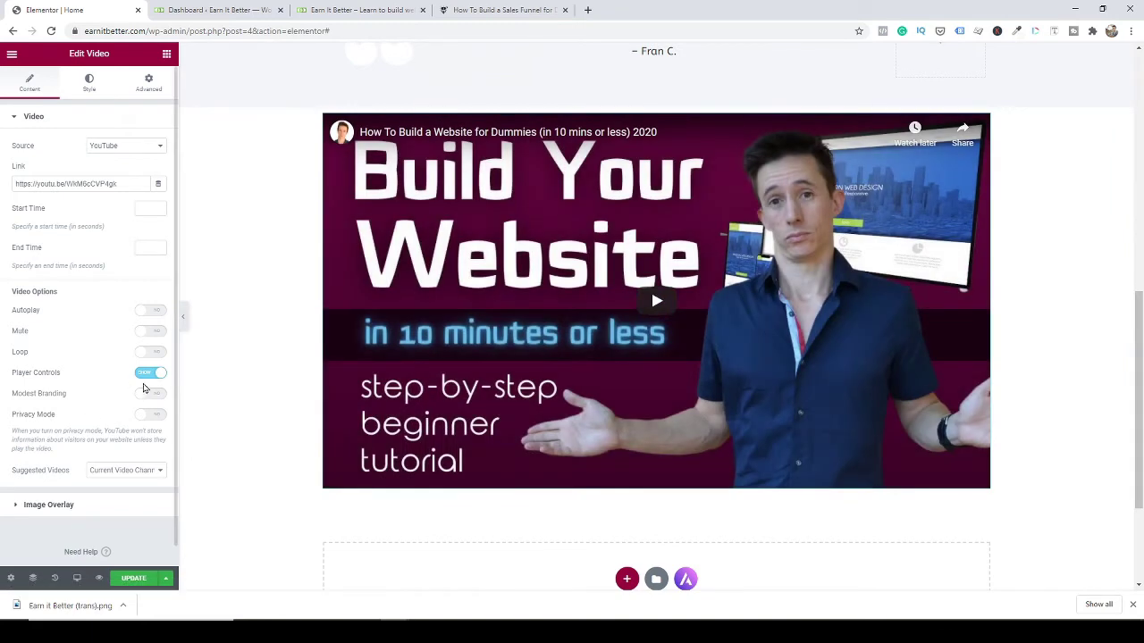
Hide the video's player controls and enable Loop, keeping Suggested Videos set to Current Video Channel.
click(150, 375)
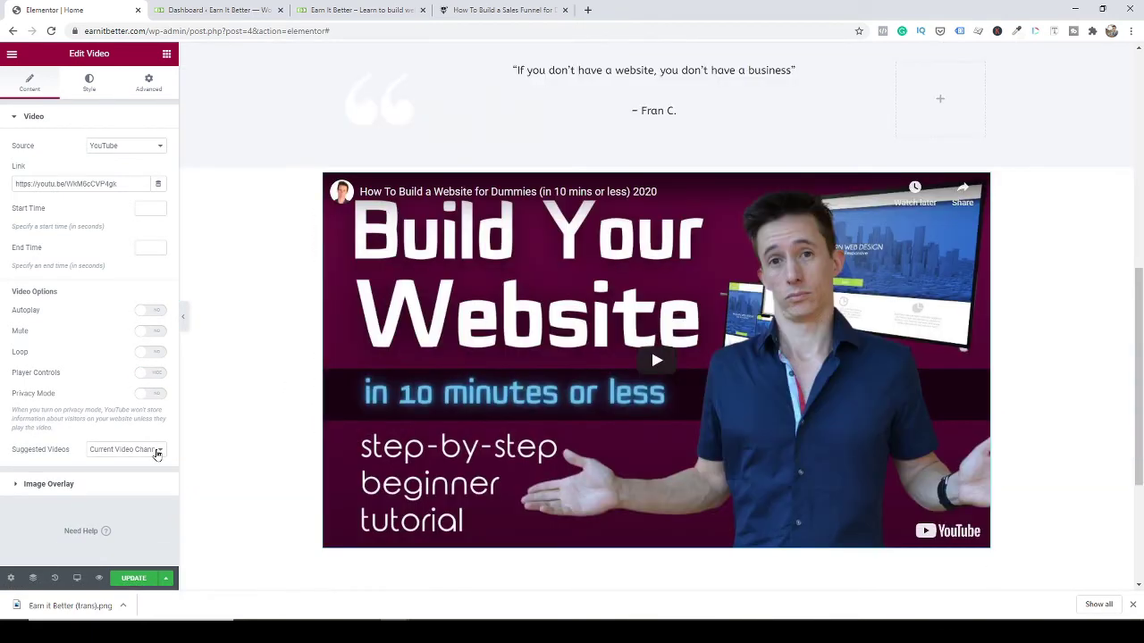
click(157, 451)
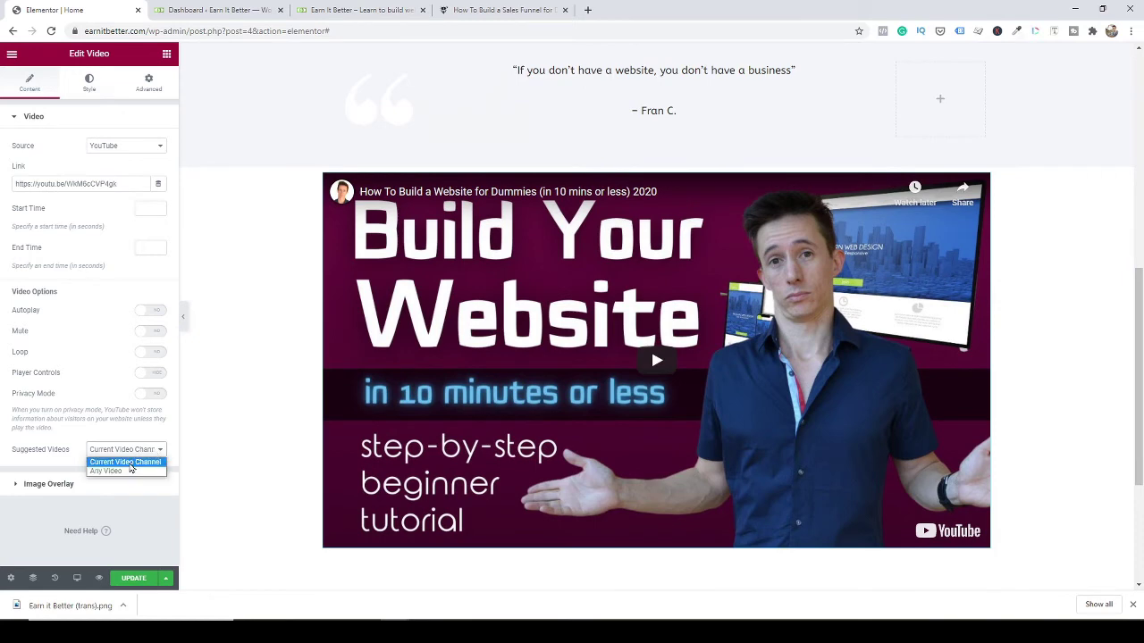
click(75, 436)
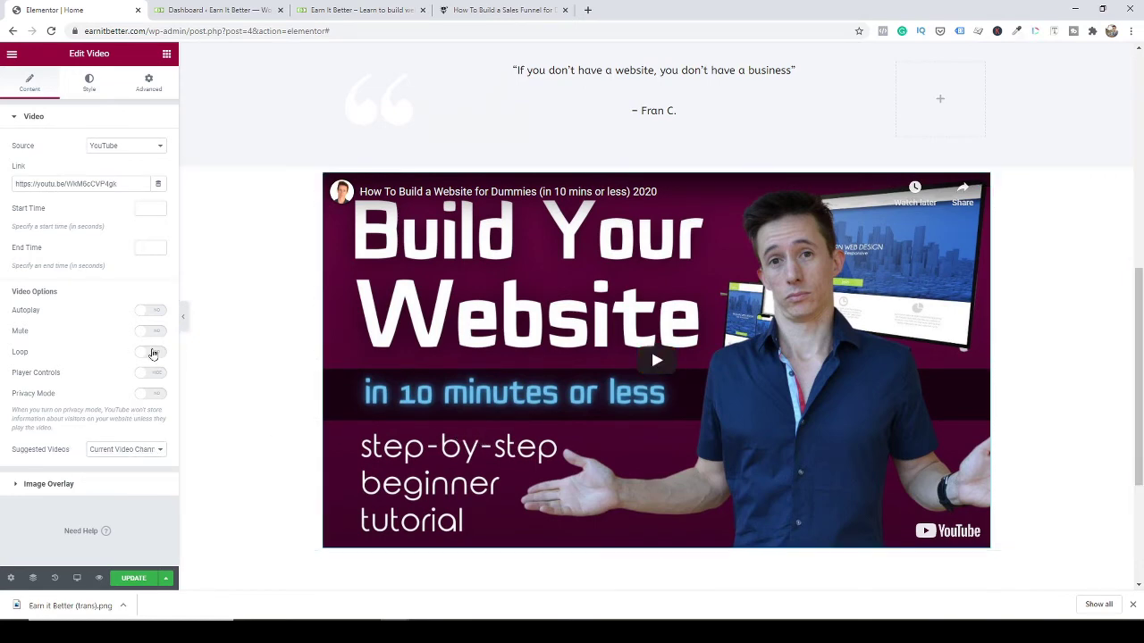
click(150, 352)
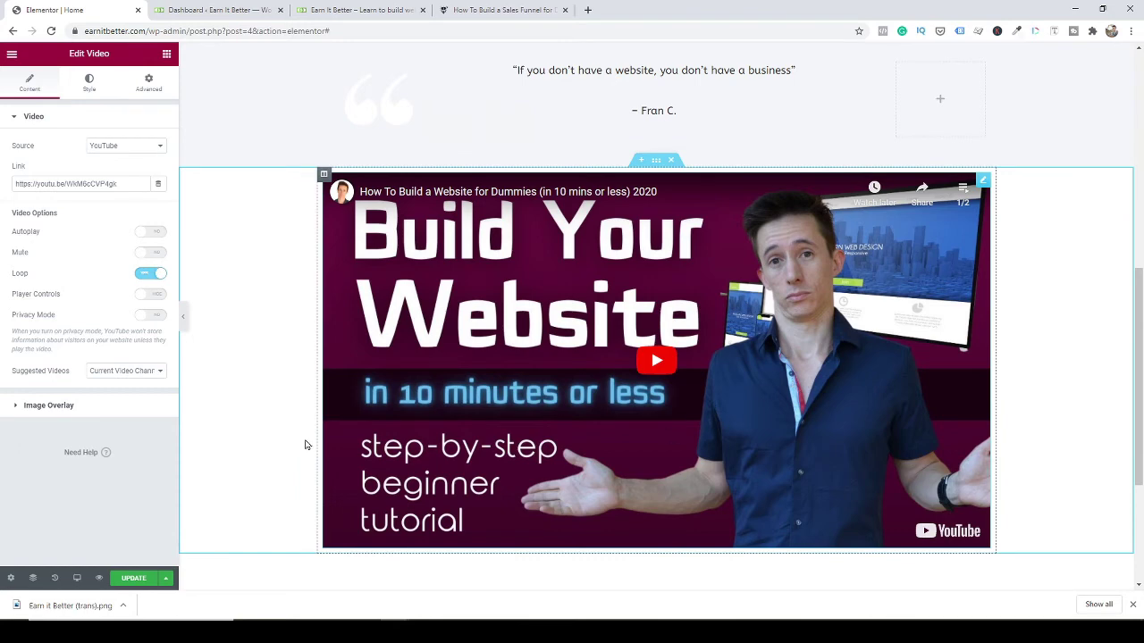
Check the video's Image Overlay setting and the available video sources, keeping YouTube as the source.
click(66, 405)
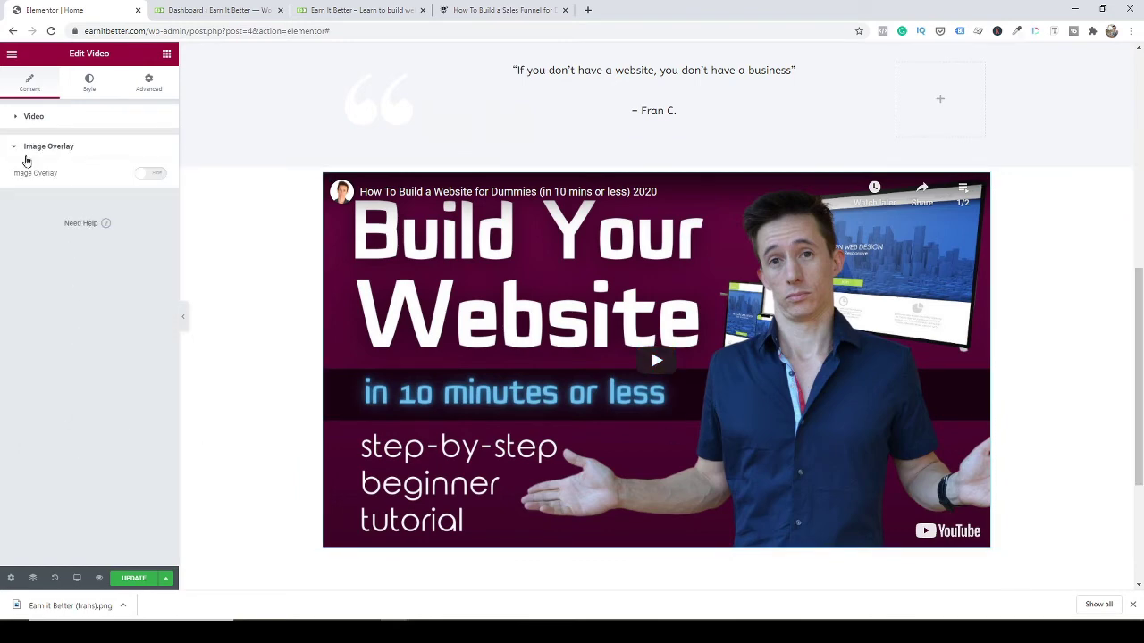
click(32, 148)
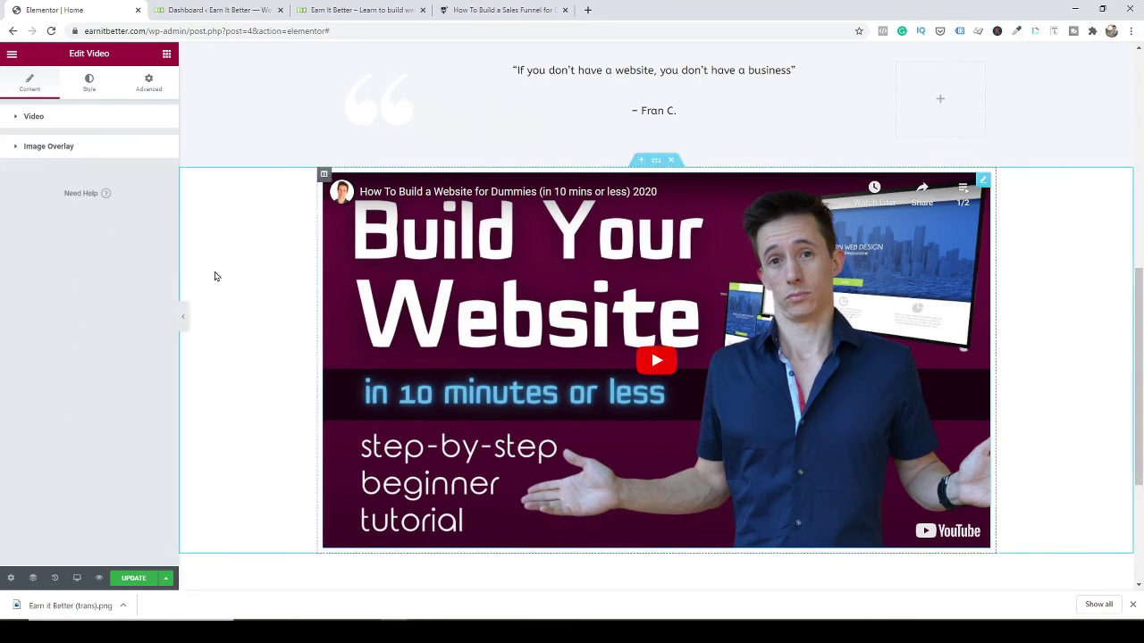
click(35, 116)
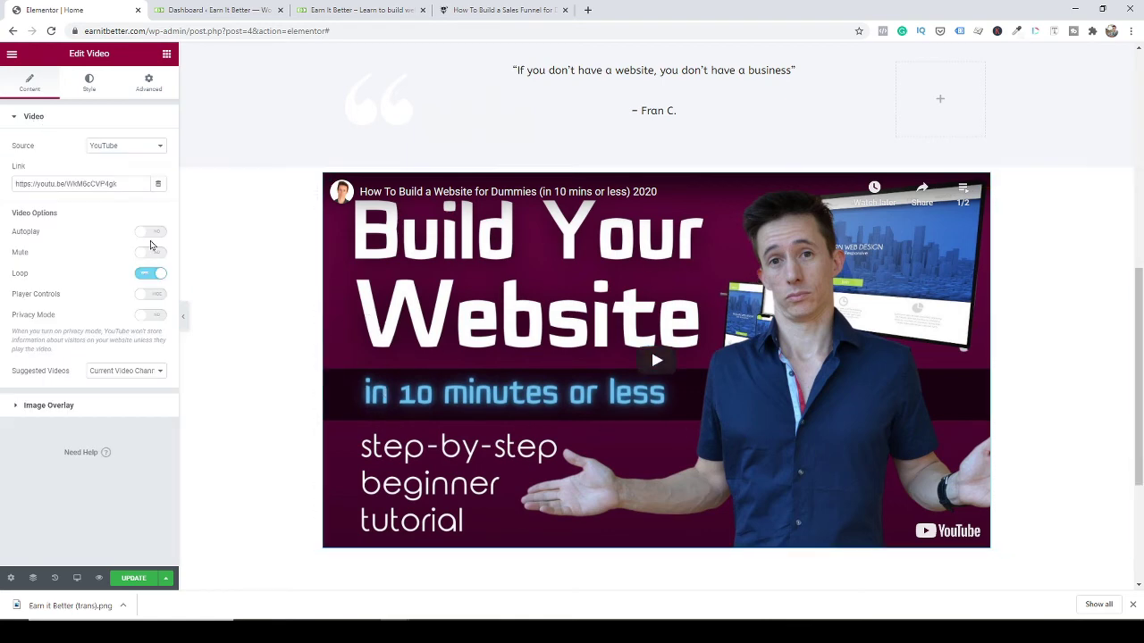
click(141, 154)
click(134, 153)
click(133, 153)
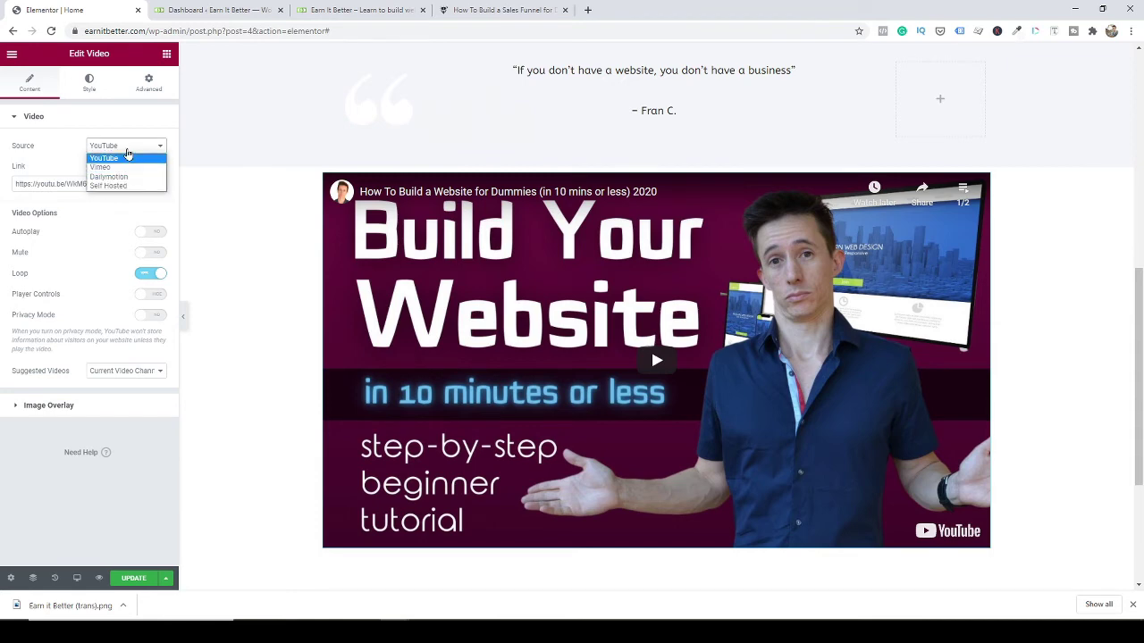
click(125, 158)
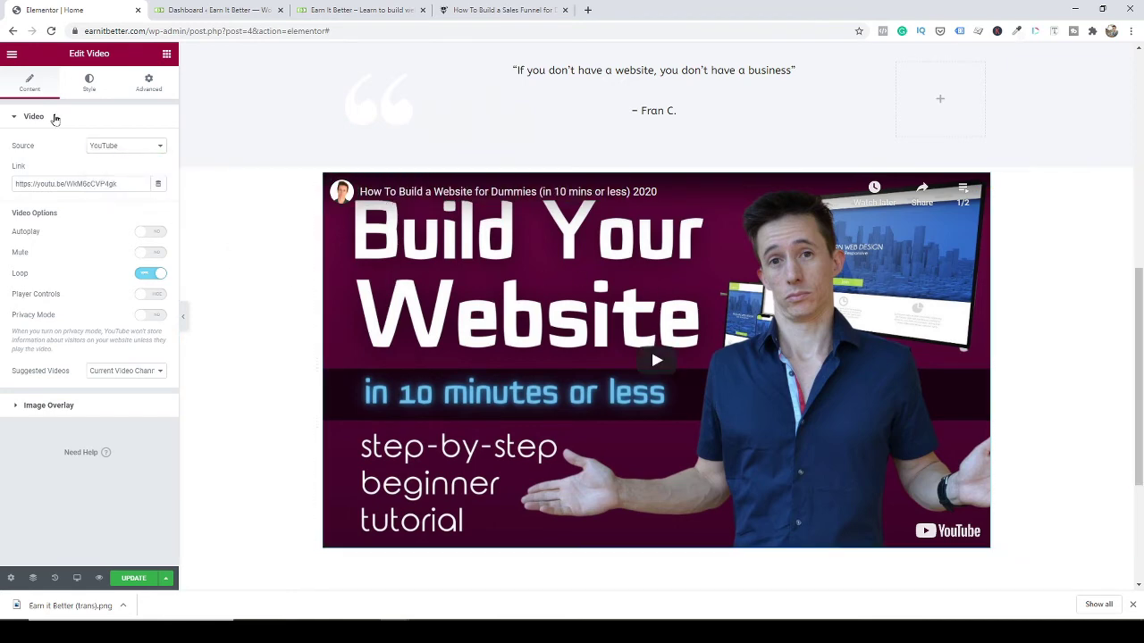
Try a 4:3 aspect ratio on the video and restore 16:9.
click(87, 82)
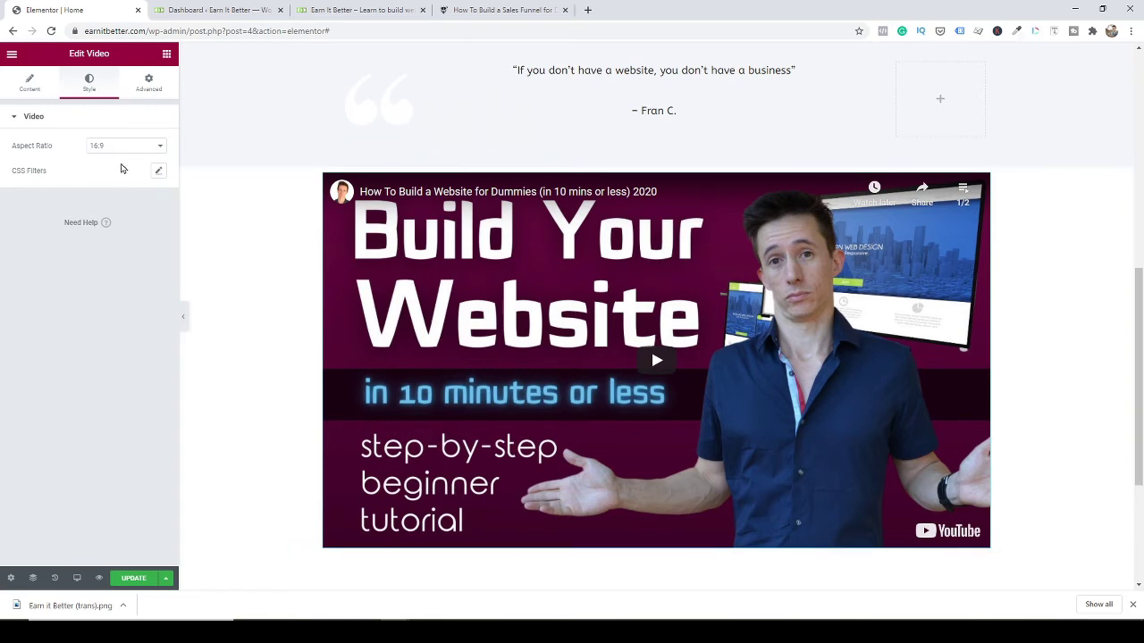
click(157, 147)
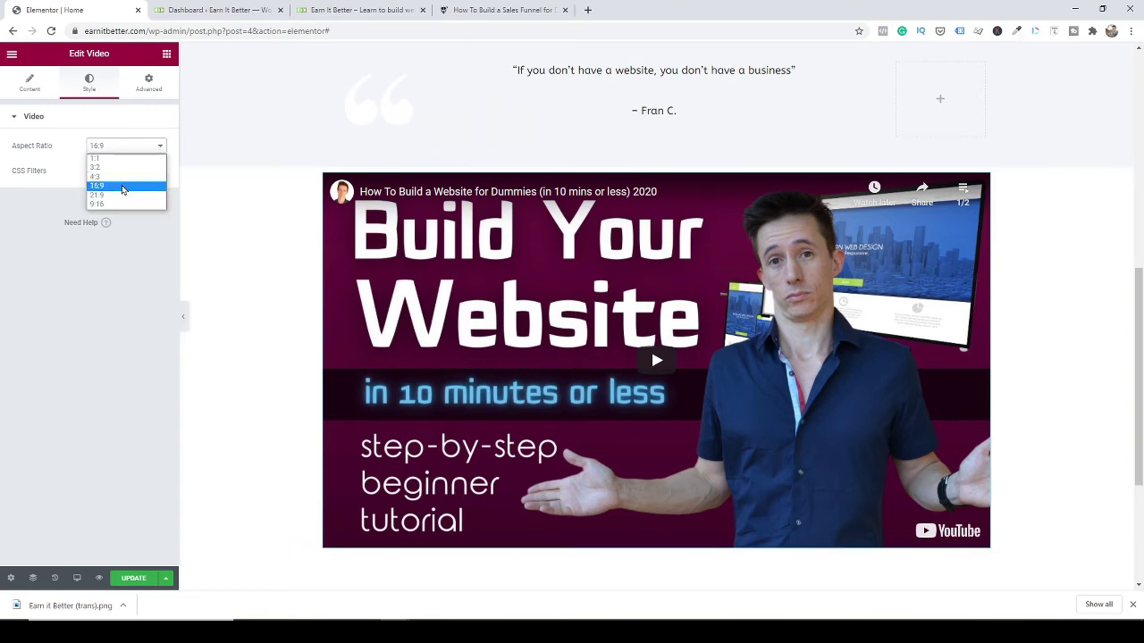
click(125, 176)
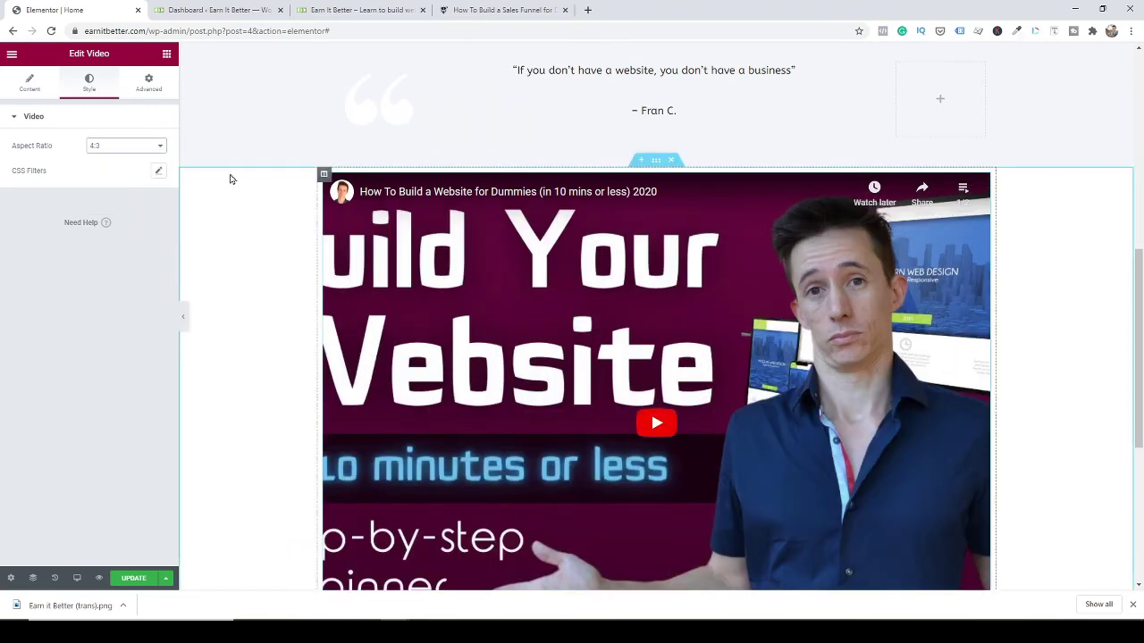
click(143, 145)
click(109, 188)
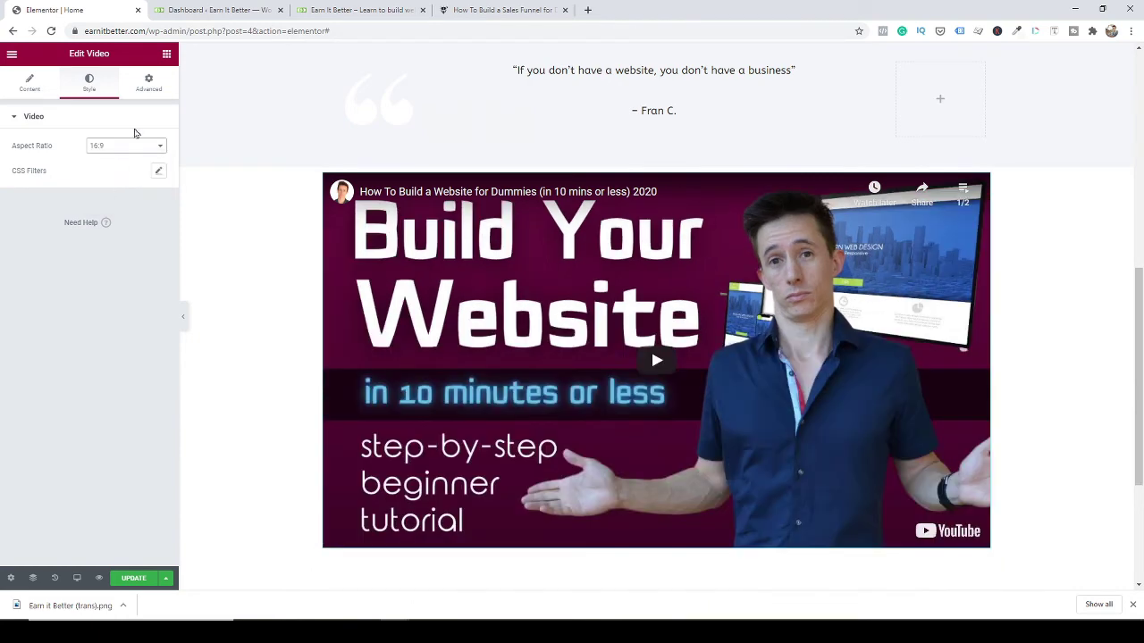
Set a linked margin of 50 px on all four sides of the Video widget.
click(166, 95)
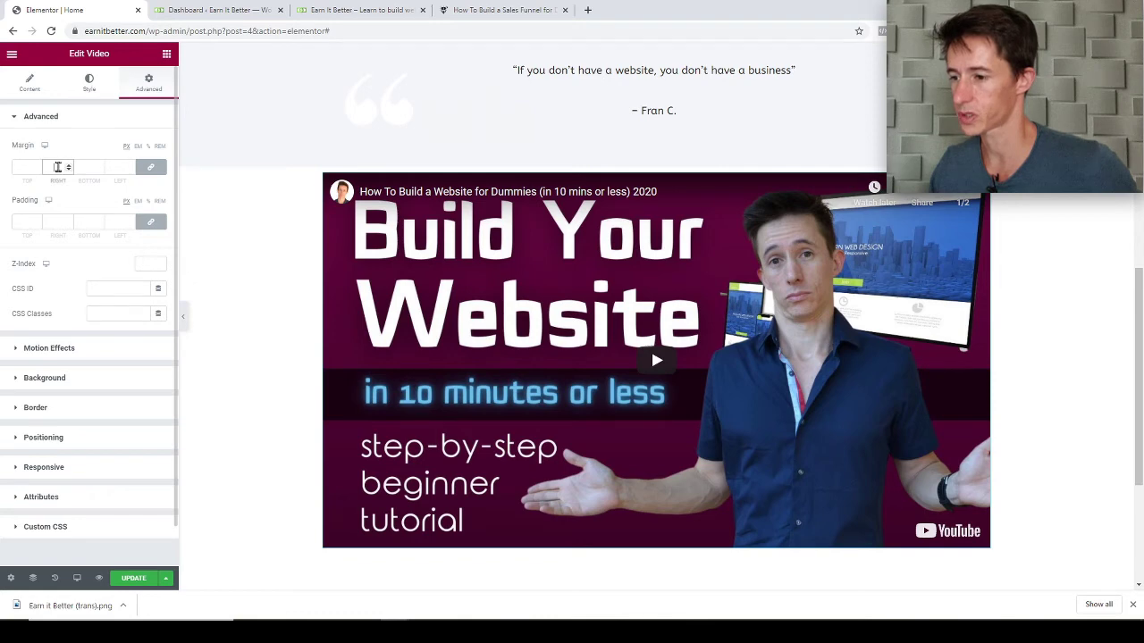
click(58, 166)
text(50)
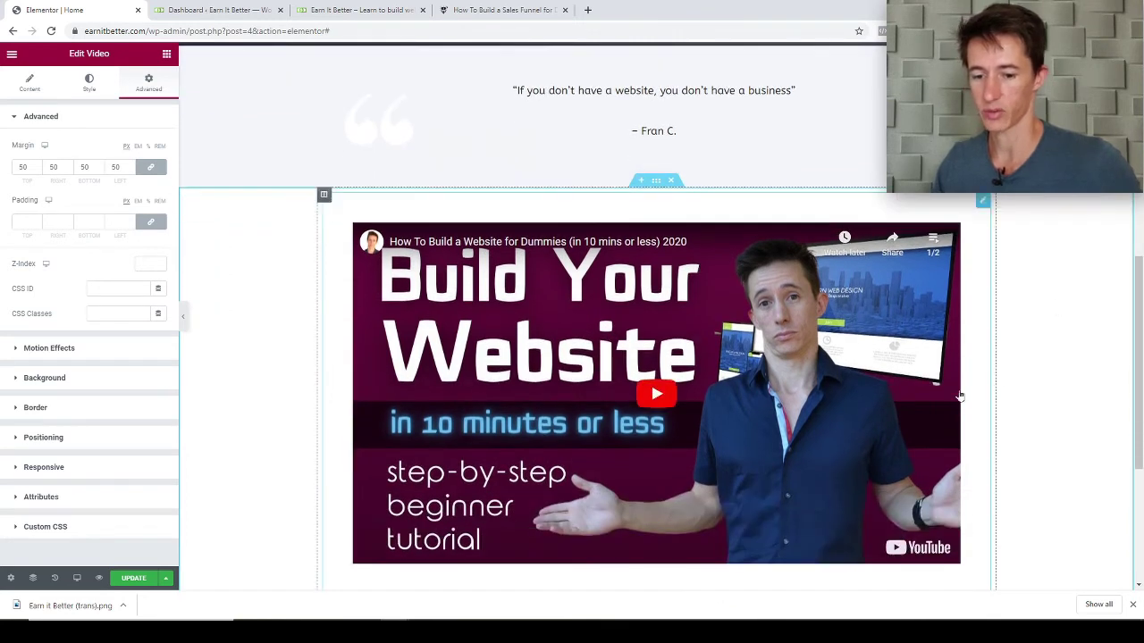
Review the page from the hero through the quote and the video down to the footer, checking the spacing around the video.
scroll(1021, 369, down, 1)
scroll(819, 401, down, 1)
scroll(822, 399, up, 2)
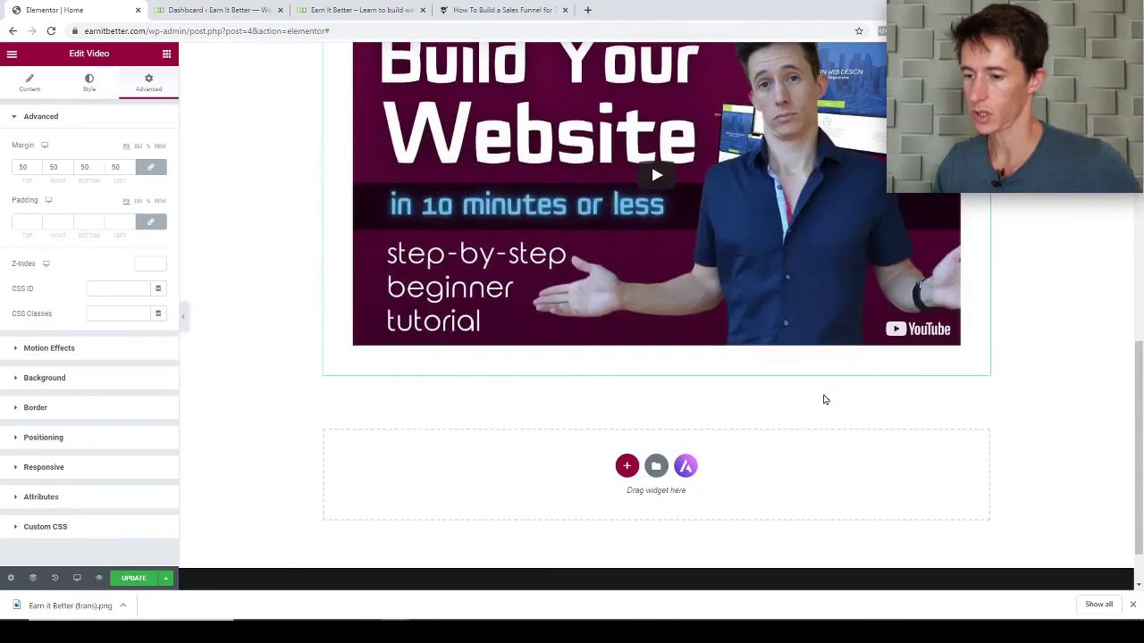
scroll(832, 384, up, 6)
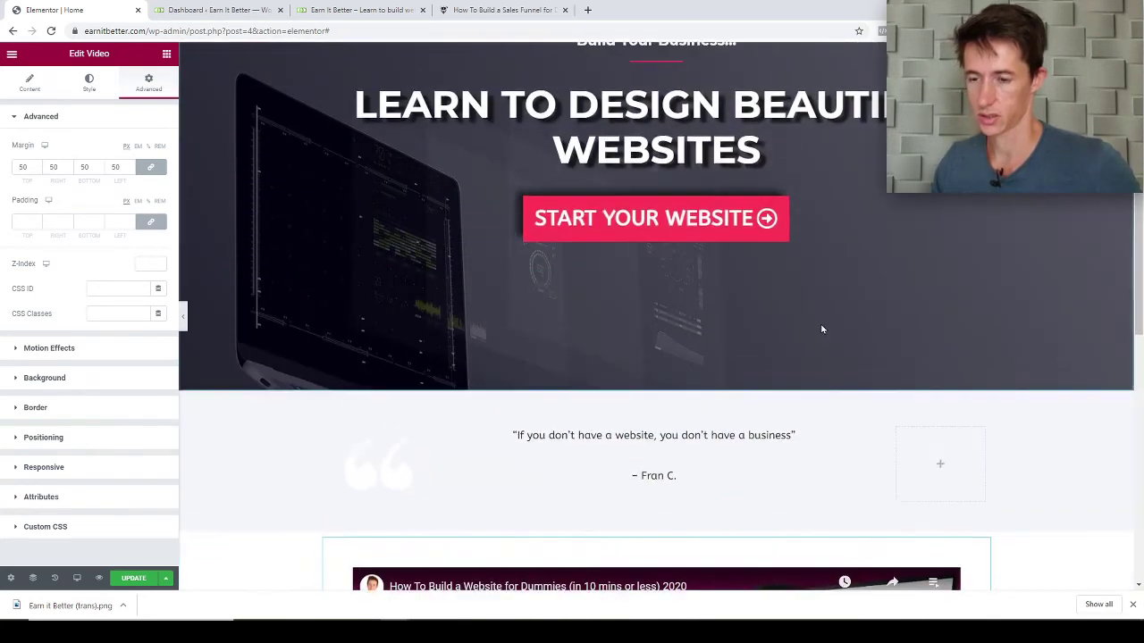
scroll(850, 337, down, 4)
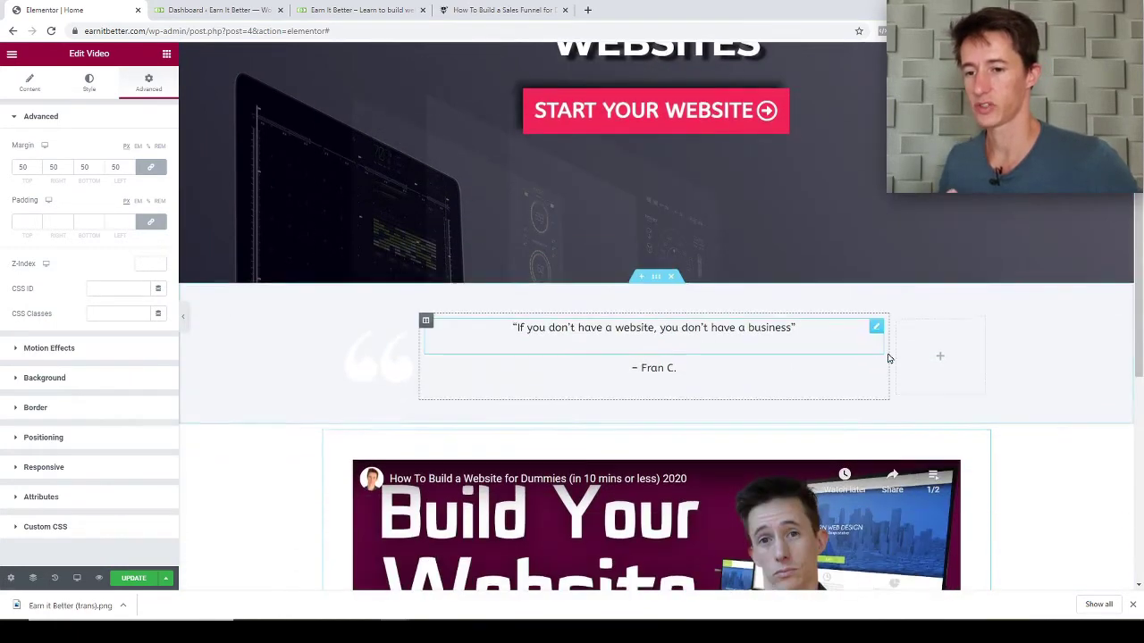
scroll(922, 402, down, 4)
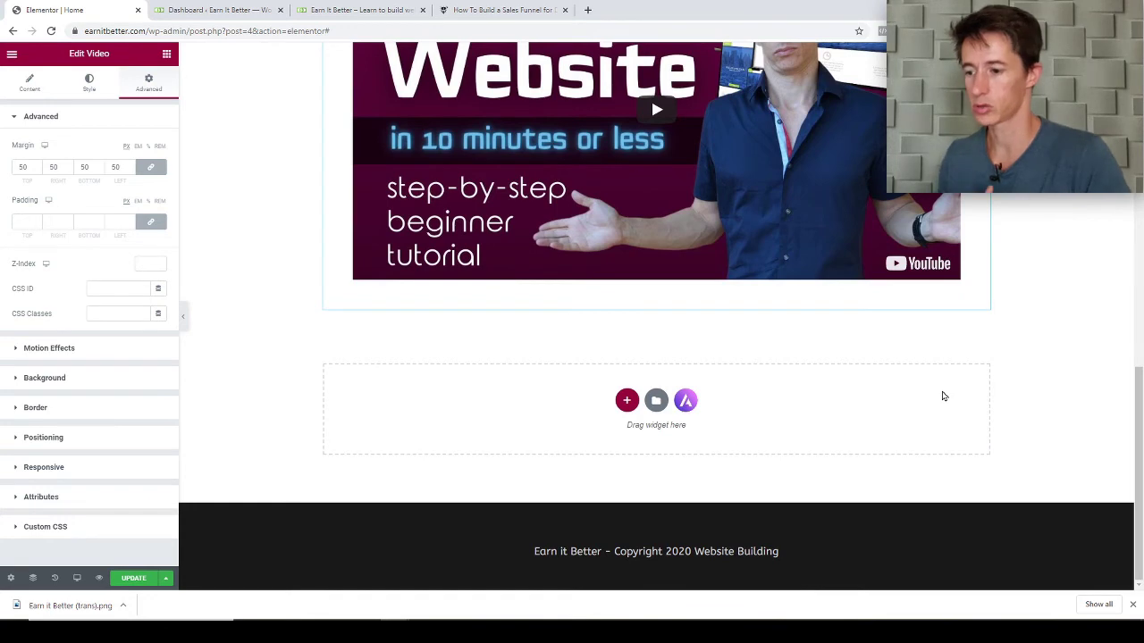
scroll(345, 316, up, 4)
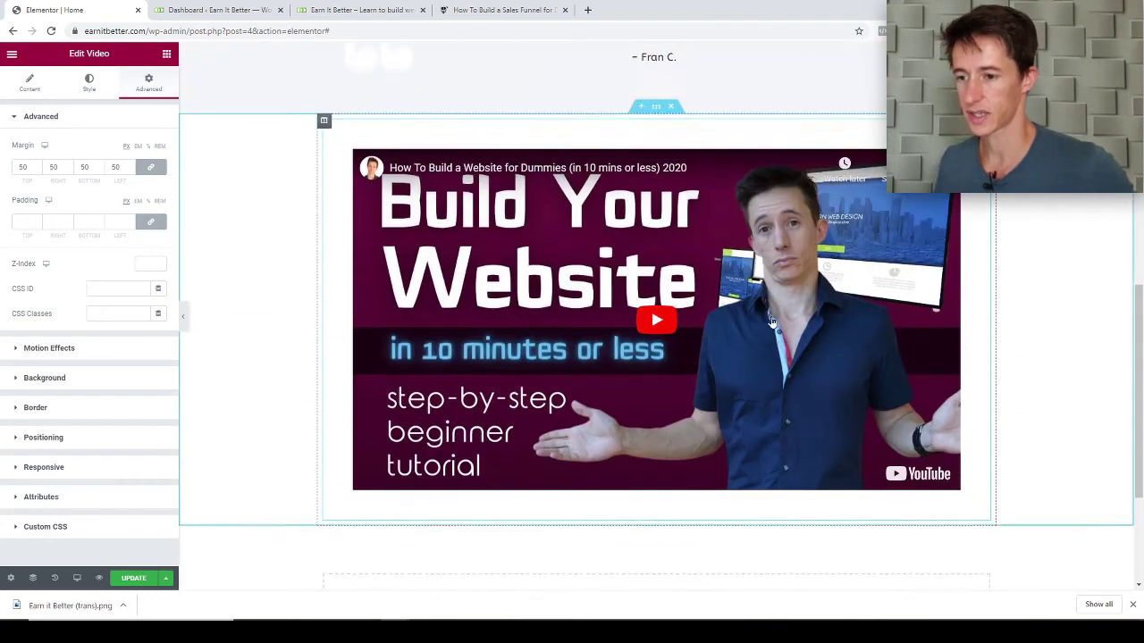
scroll(339, 375, down, 3)
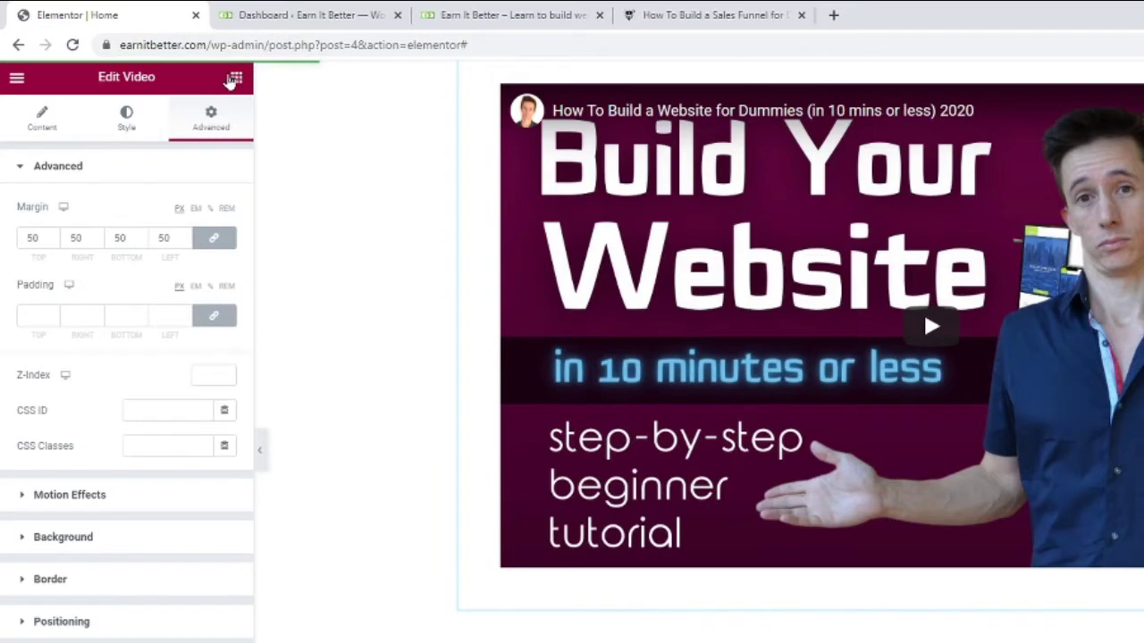
Examine the editor's settings menu and the Basic and Pro widgets available for the page.
click(166, 54)
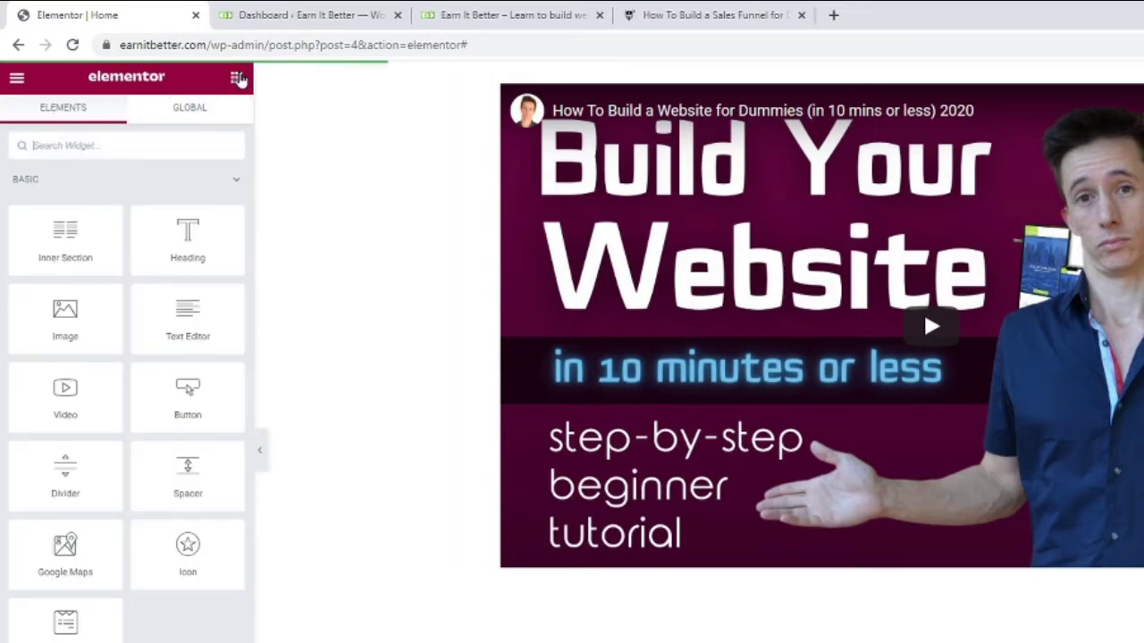
click(16, 80)
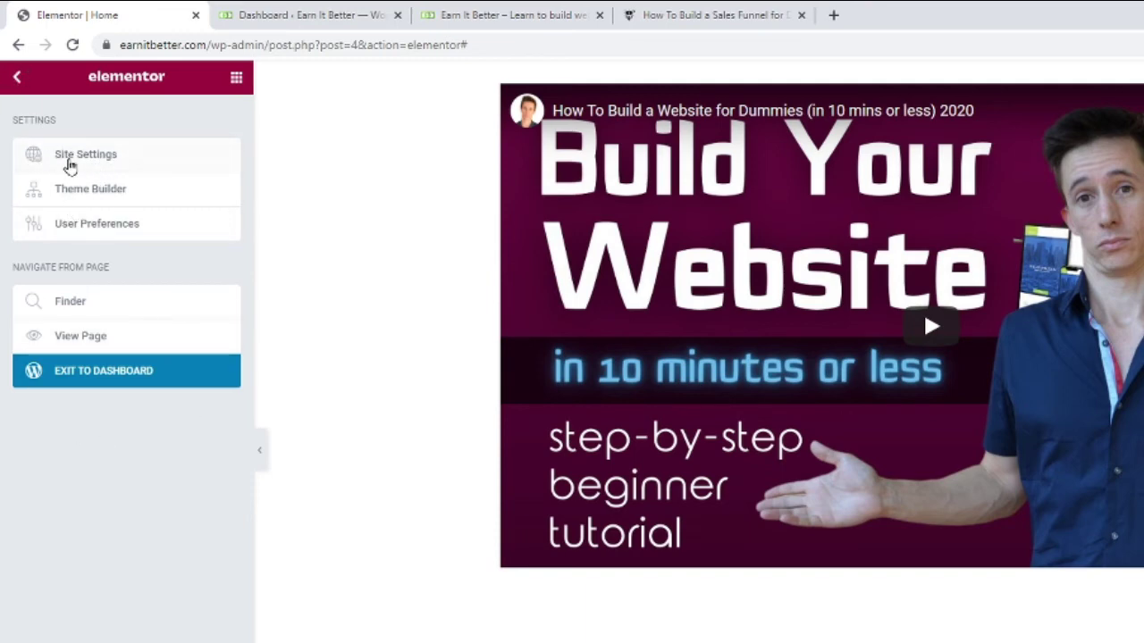
click(236, 79)
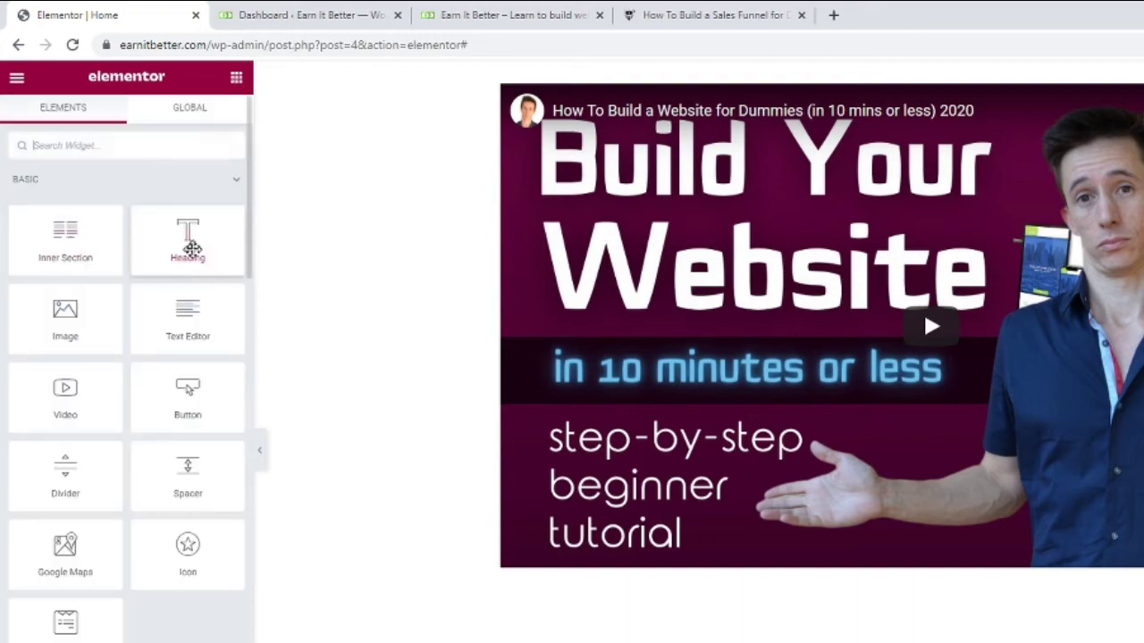
scroll(192, 248, down, 2)
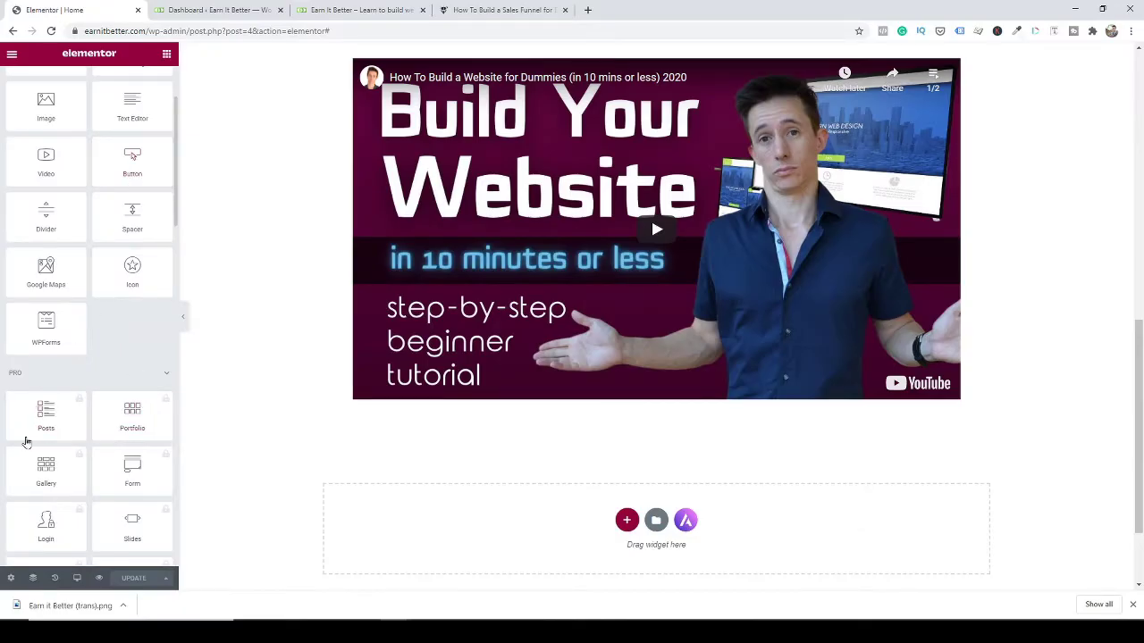
scroll(89, 494, up, 1)
scroll(113, 495, down, 2)
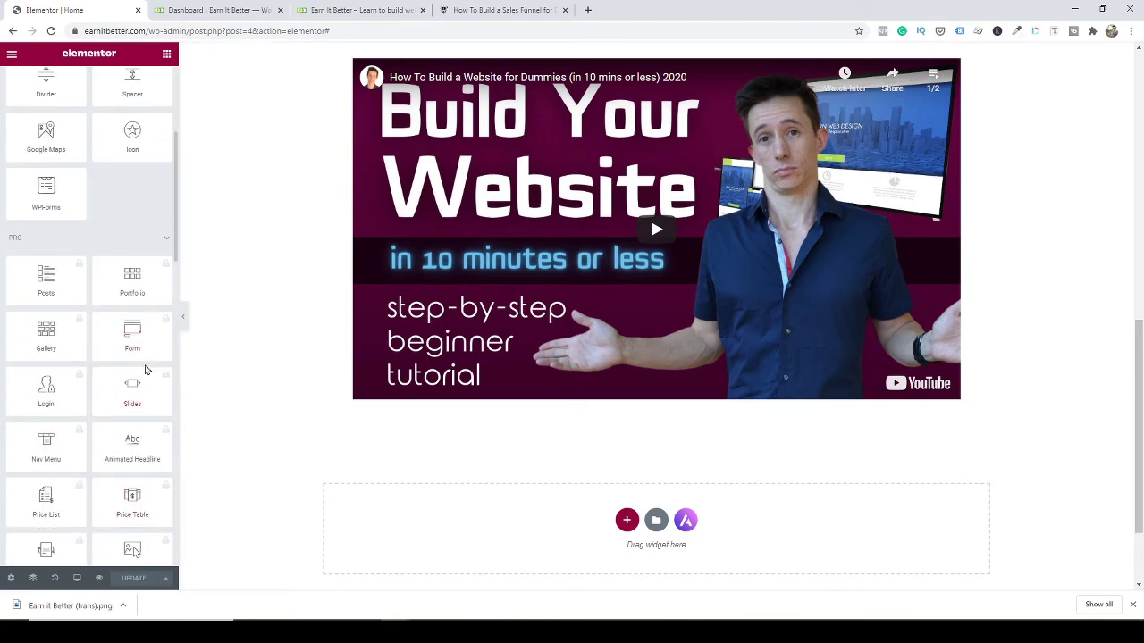
scroll(102, 352, up, 2)
scroll(110, 363, up, 1)
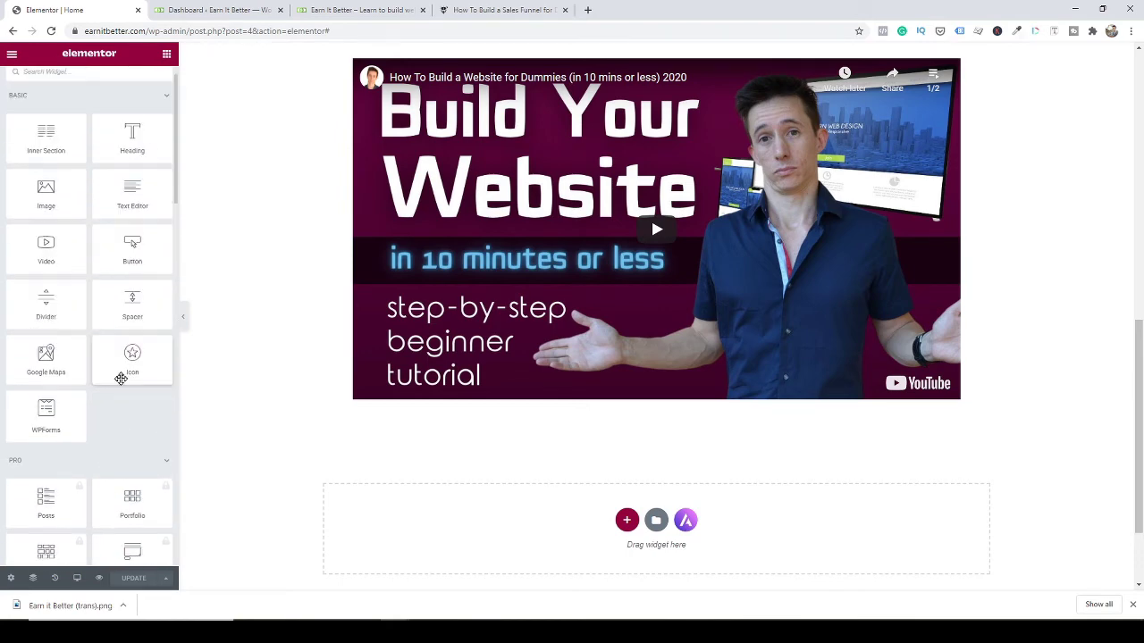
scroll(138, 433, up, 1)
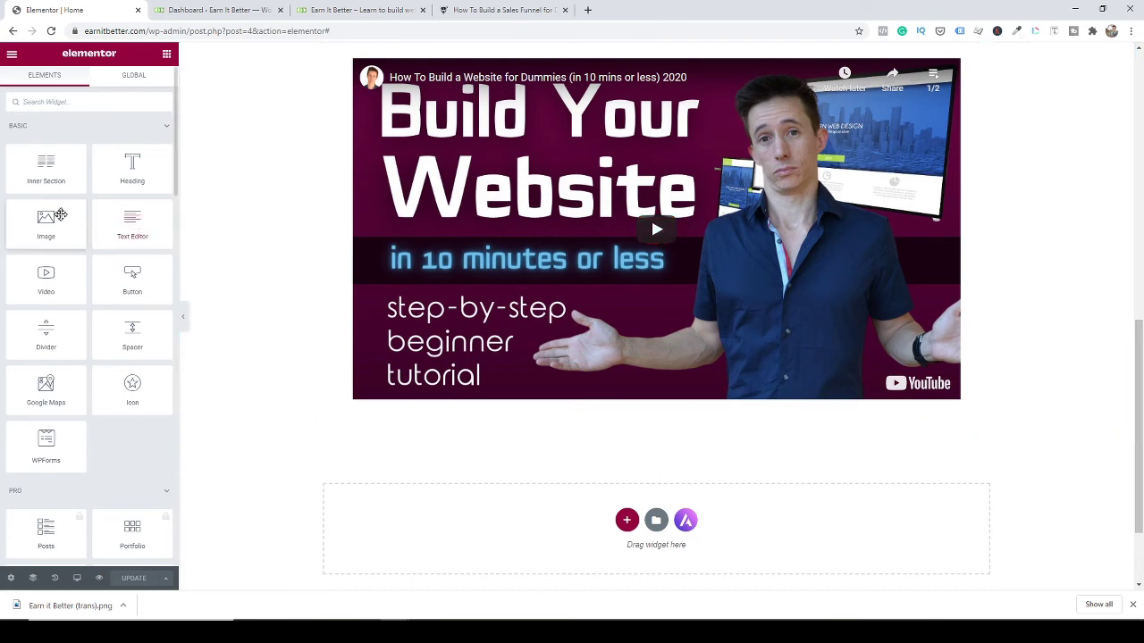
Add a Heading widget above the video with the title "Here's How to Start your website today".
scroll(670, 264, up, 2)
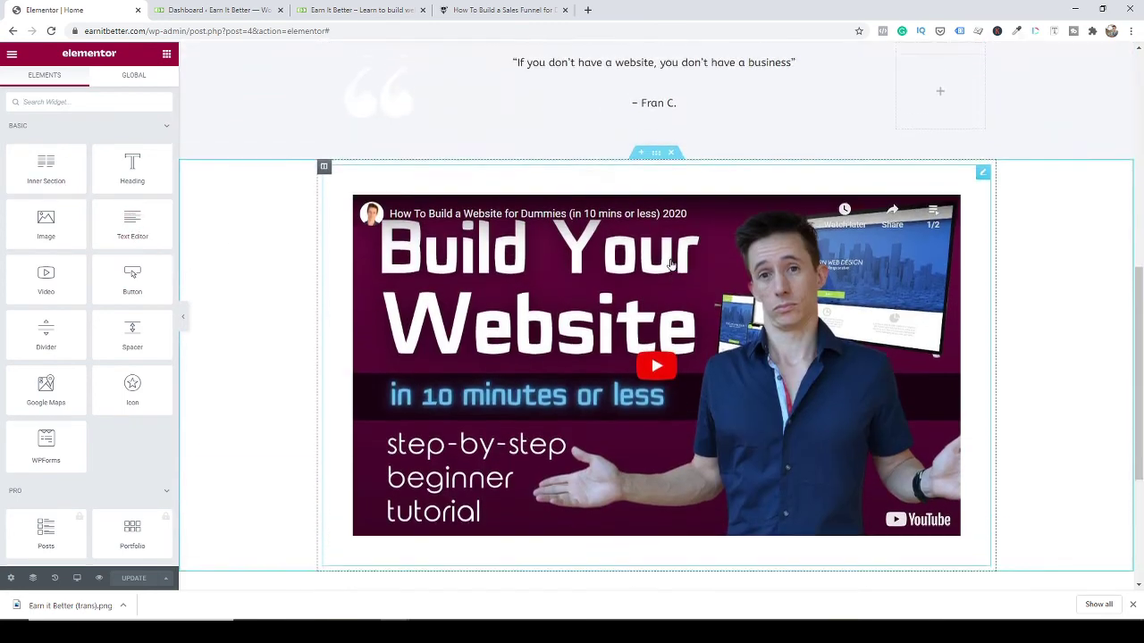
scroll(670, 264, up, 1)
drag(146, 176, 628, 241)
triple_click(631, 246)
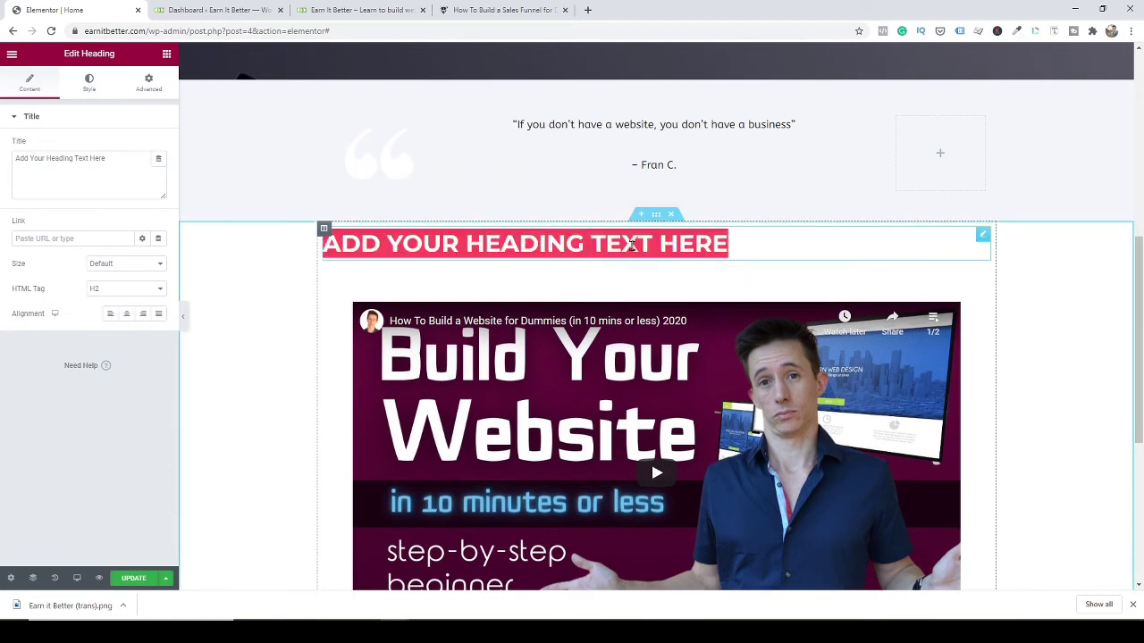
text(Here's)
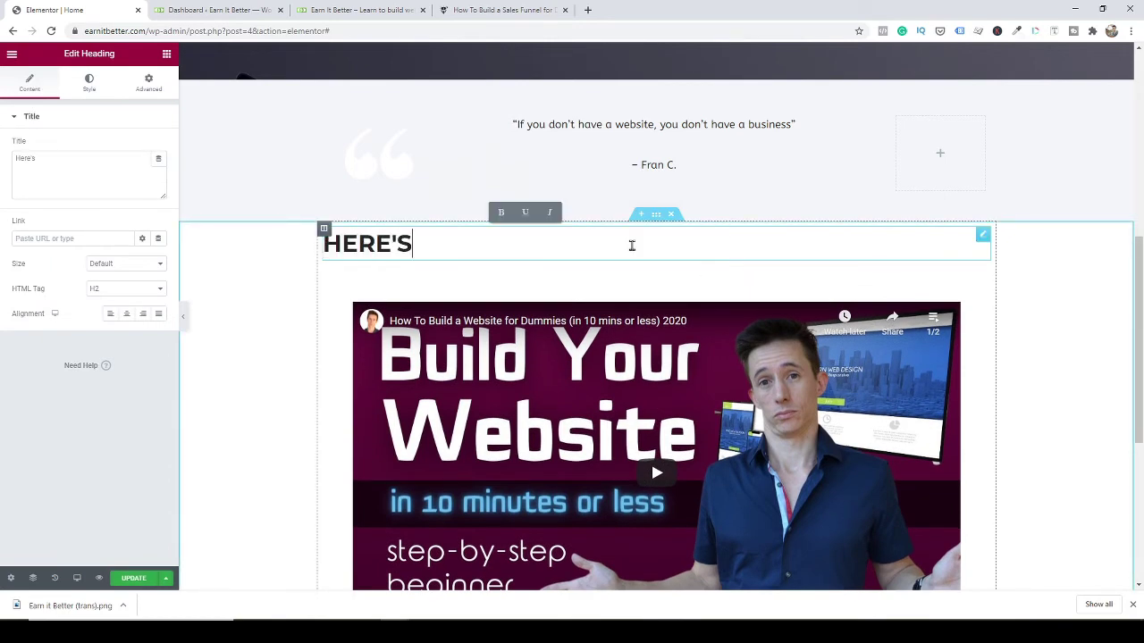
text( How to S)
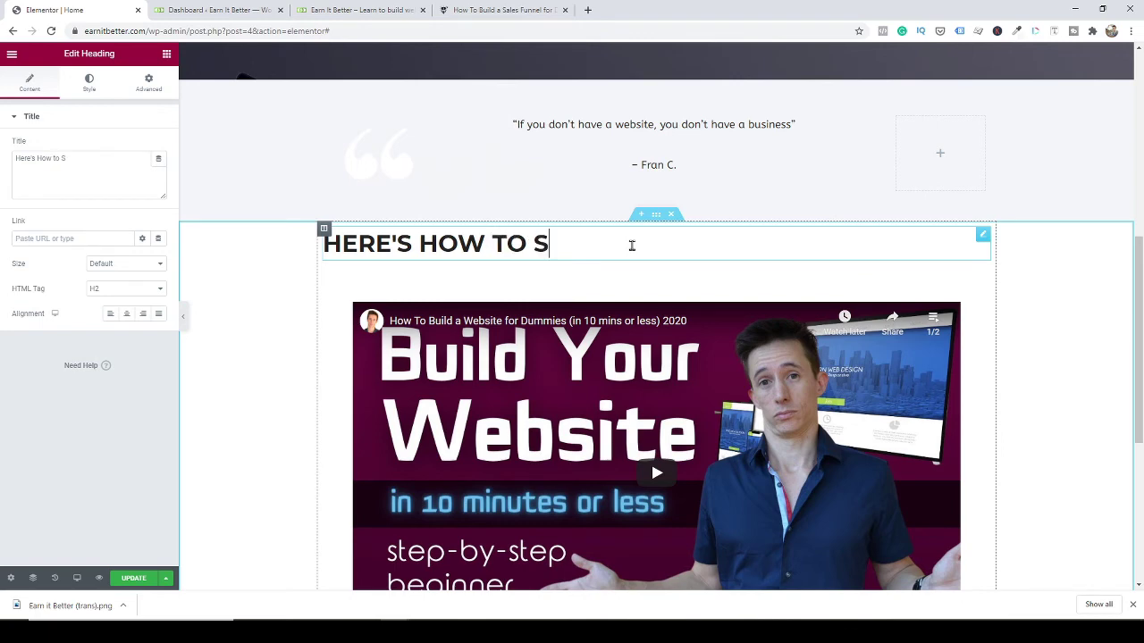
text(tart your website today)
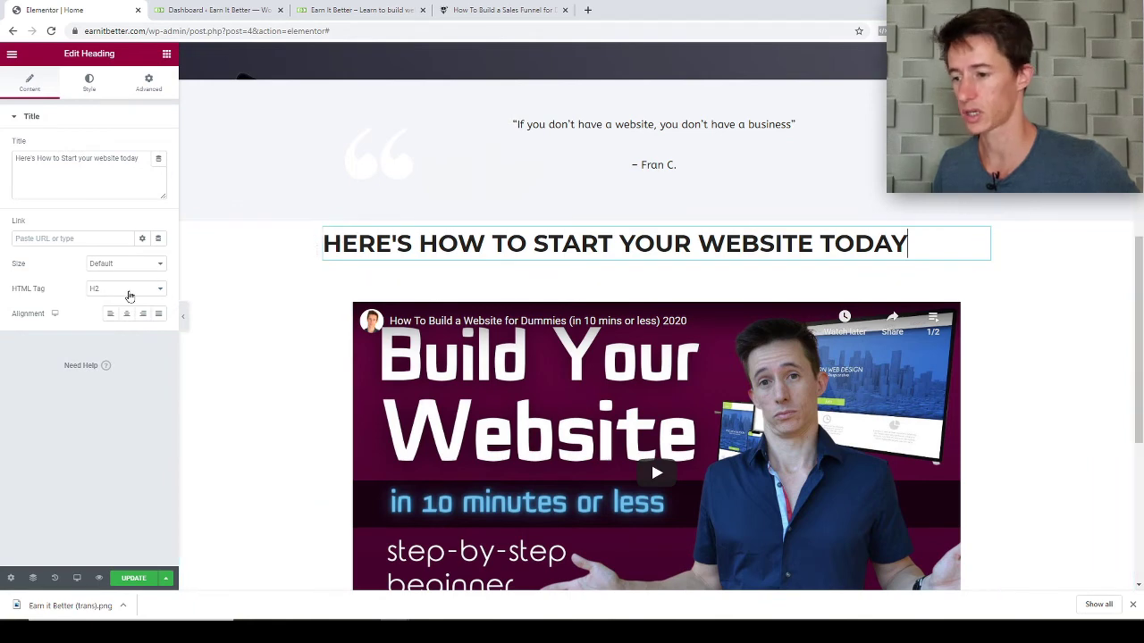
Keep H2 as the new heading's HTML tag and align the heading to the center.
click(129, 294)
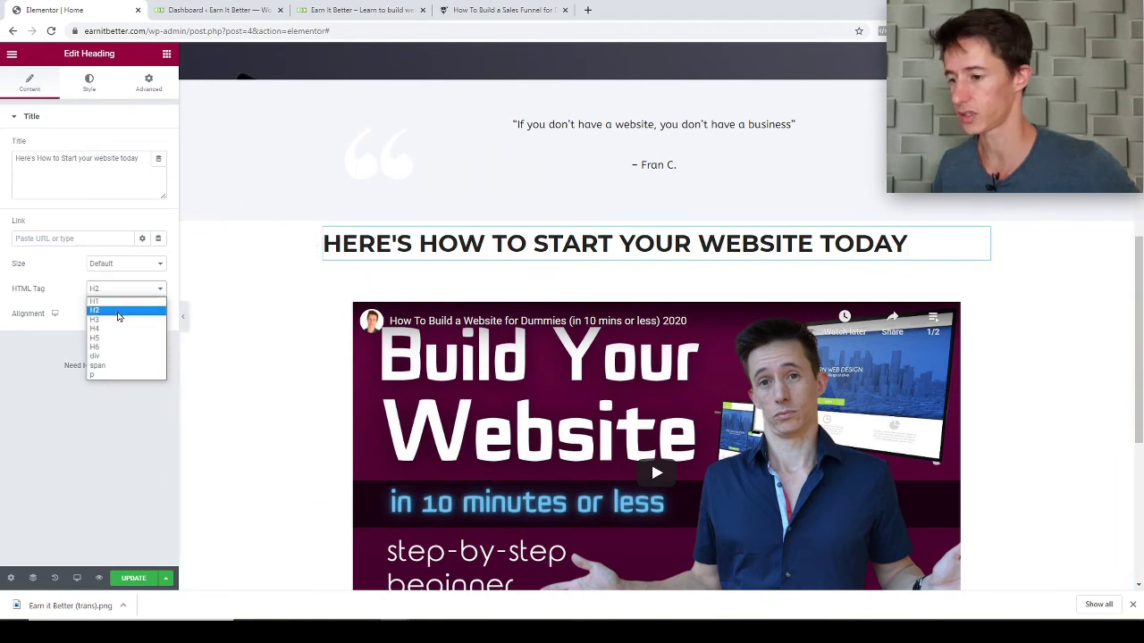
click(119, 313)
scroll(741, 271, up, 5)
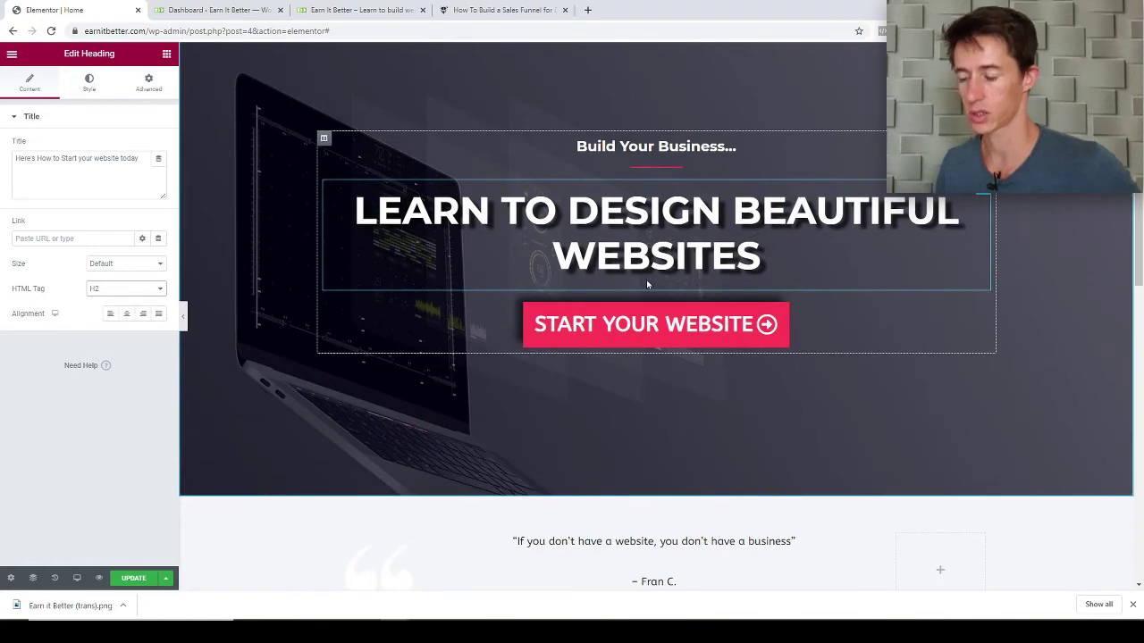
scroll(441, 268, down, 3)
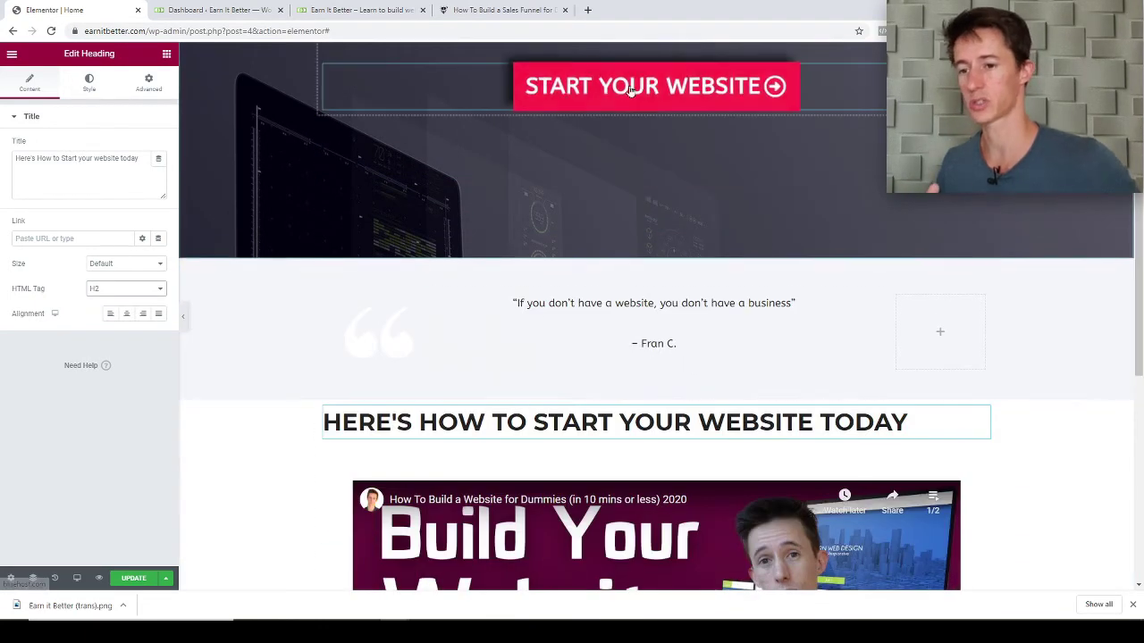
scroll(638, 199, up, 3)
scroll(652, 292, down, 3)
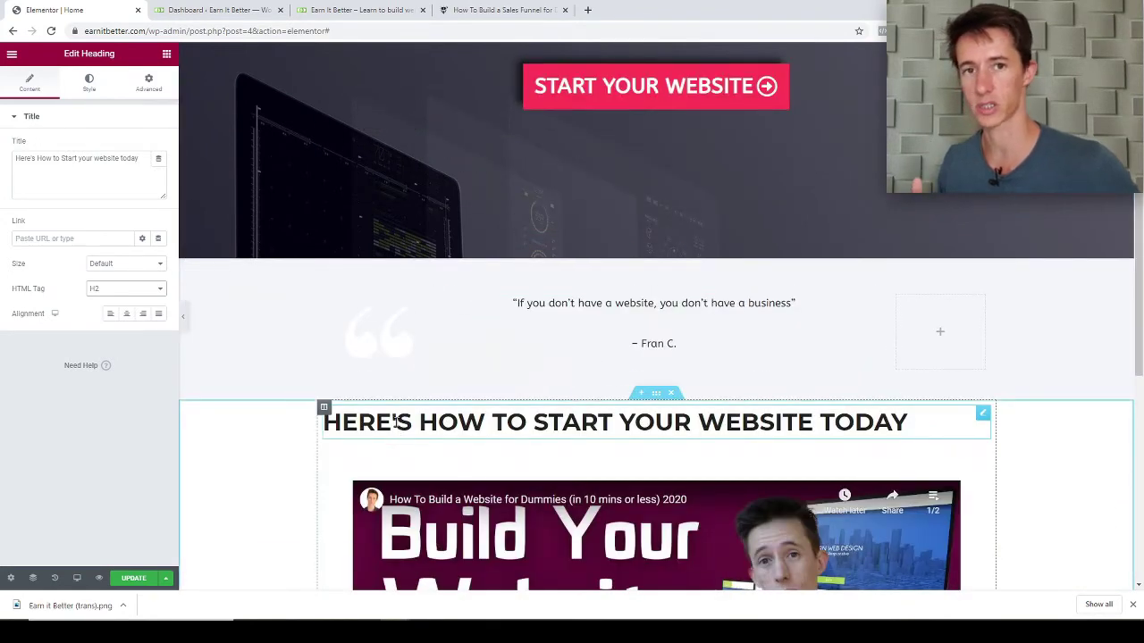
click(126, 315)
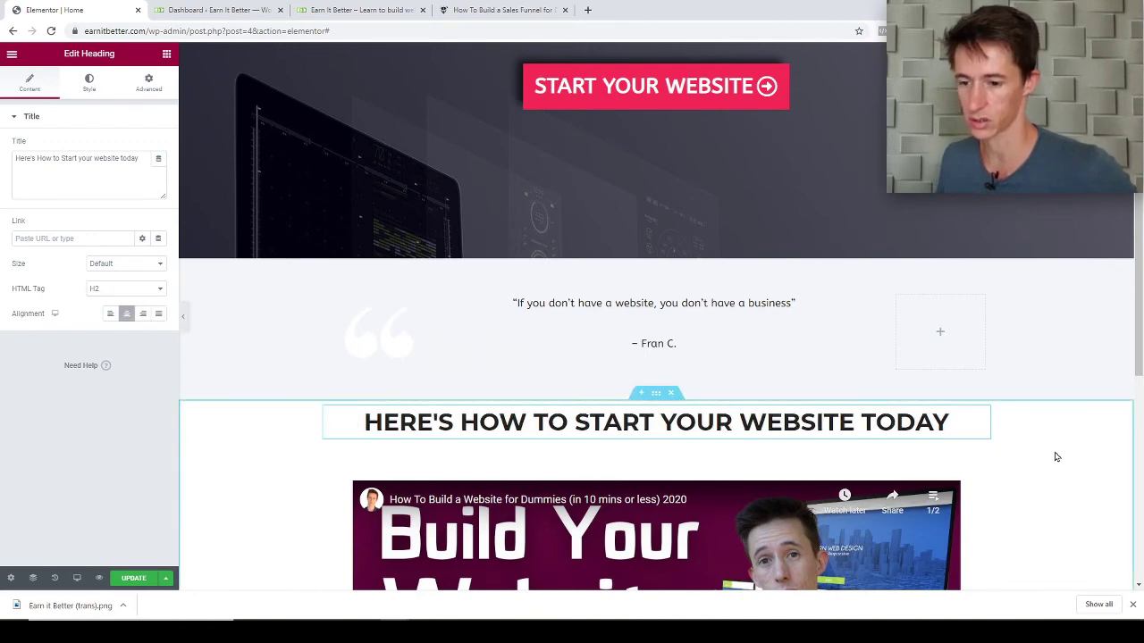
Add a center-aligned Button widget below the video with the text "Start Your Website Now".
scroll(917, 412, down, 5)
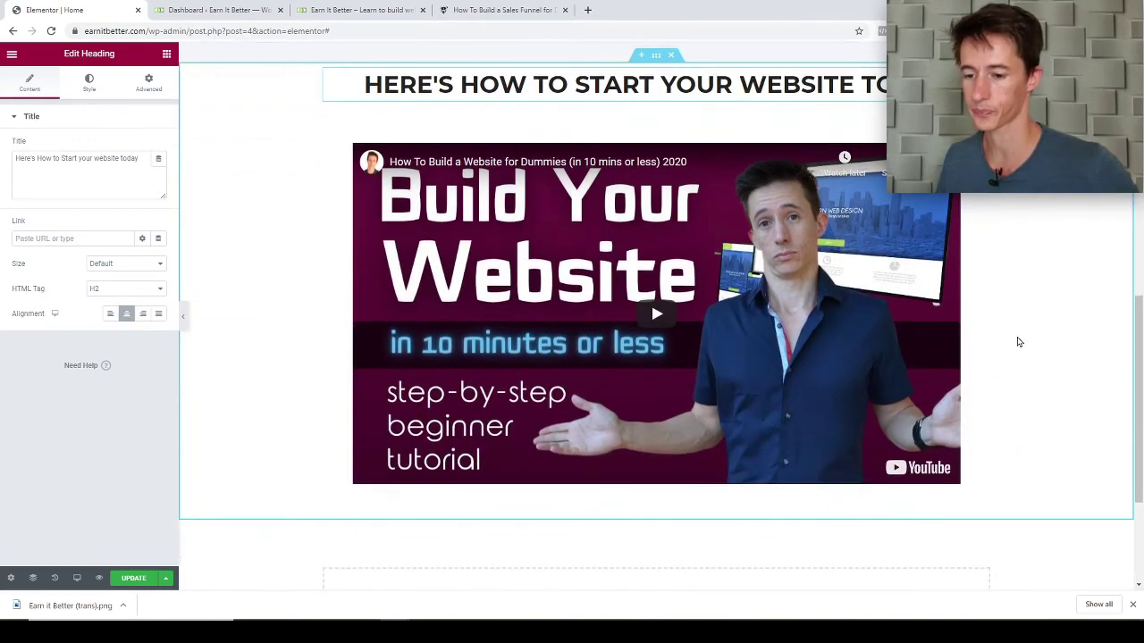
scroll(1054, 353, down, 1)
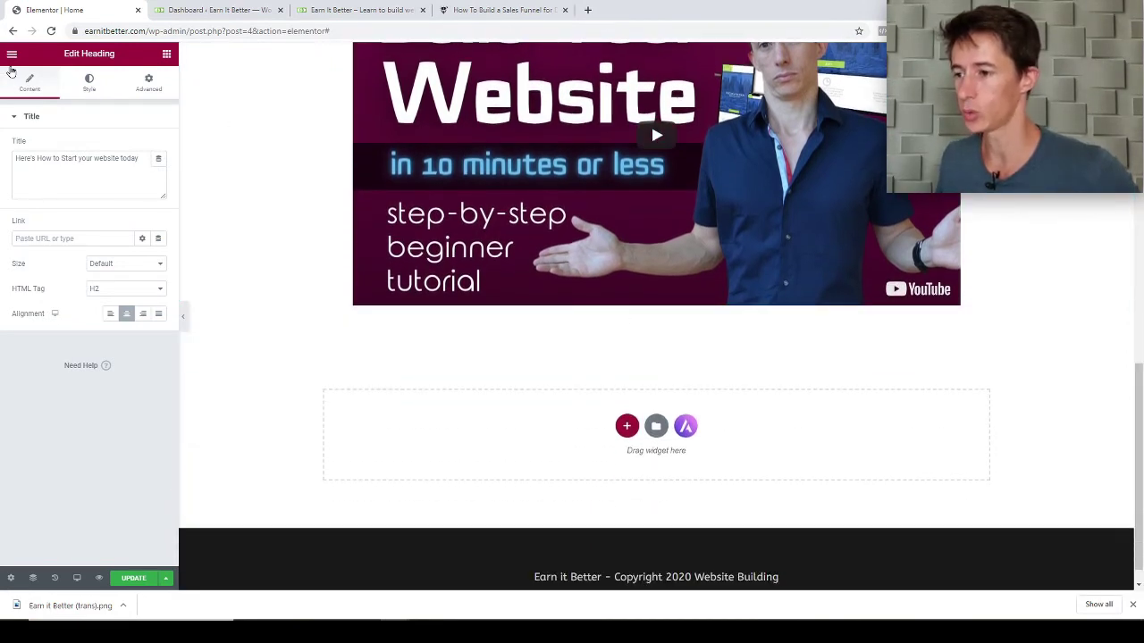
click(165, 55)
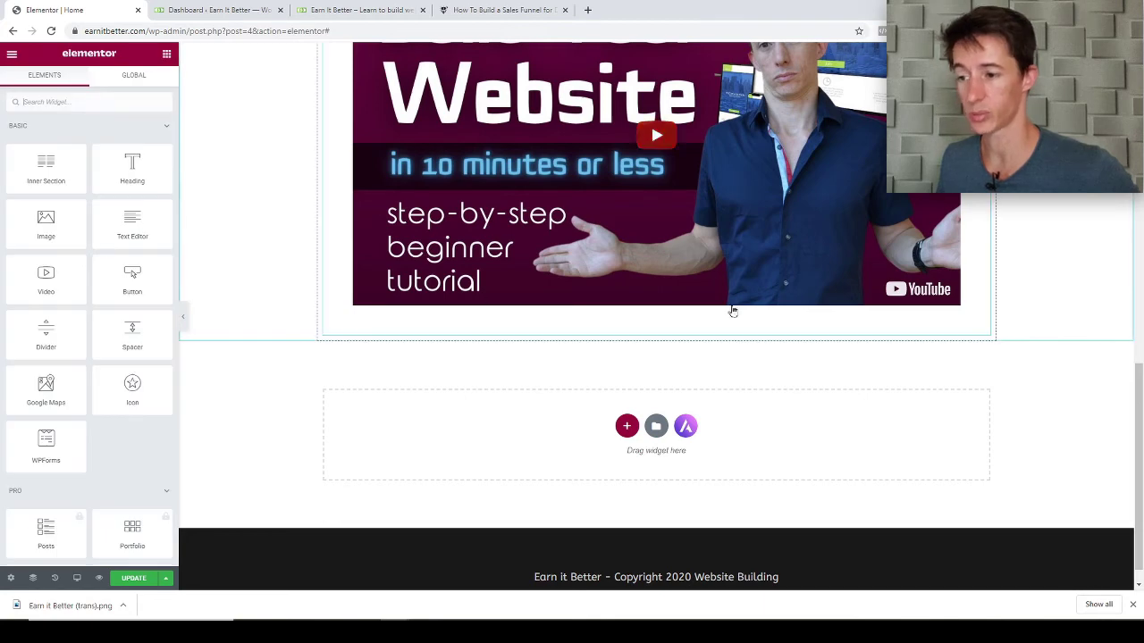
drag(108, 293, 704, 363)
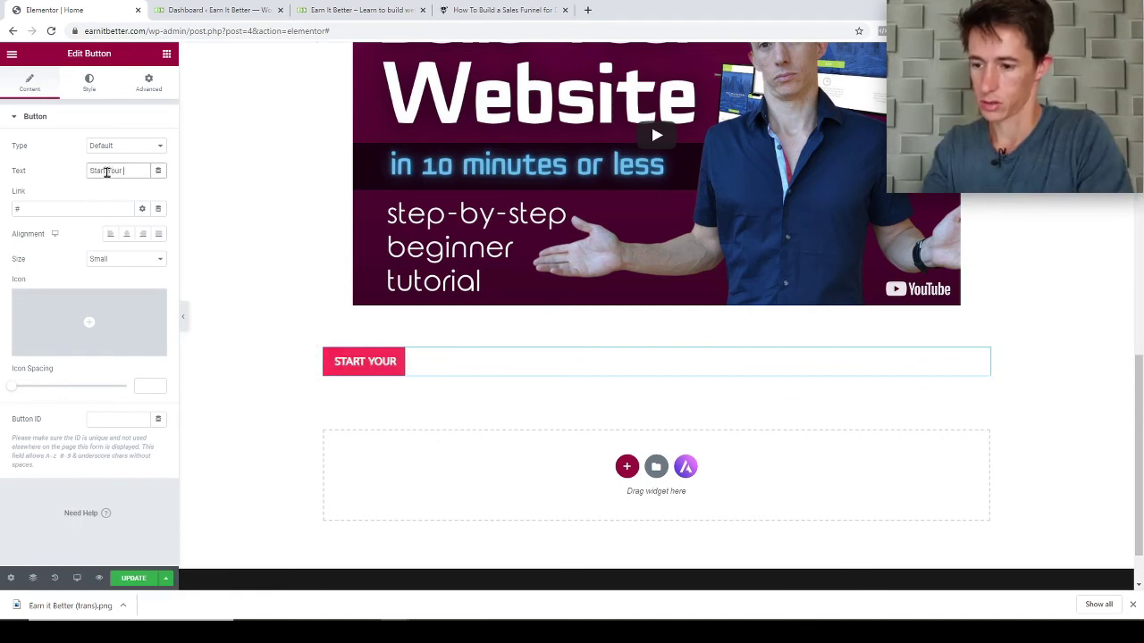
text(Website N)
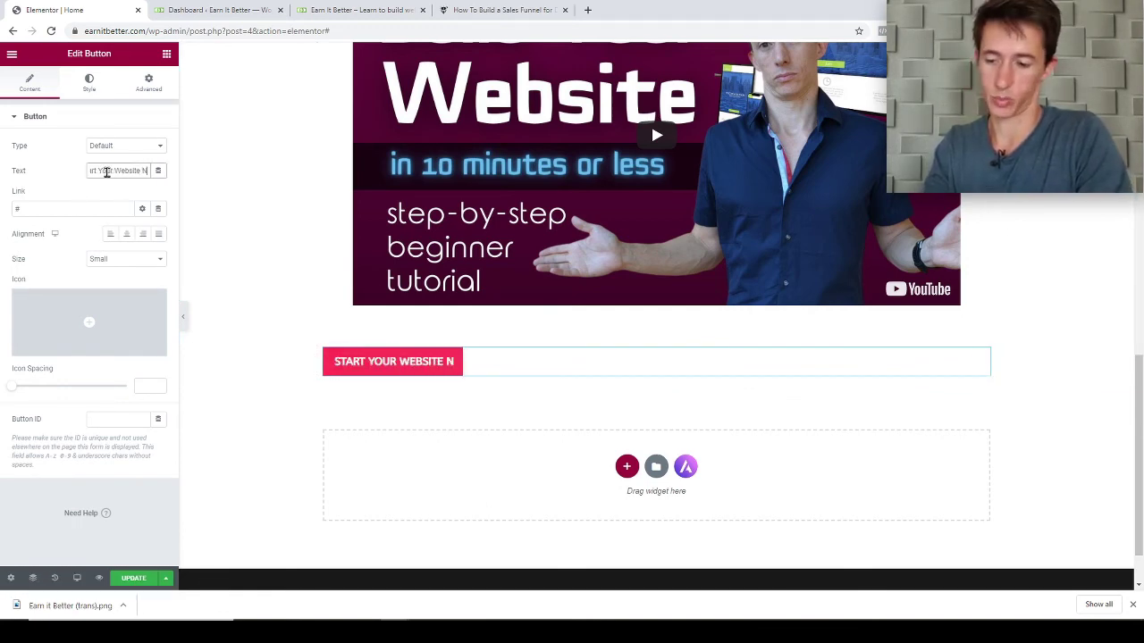
text(ow)
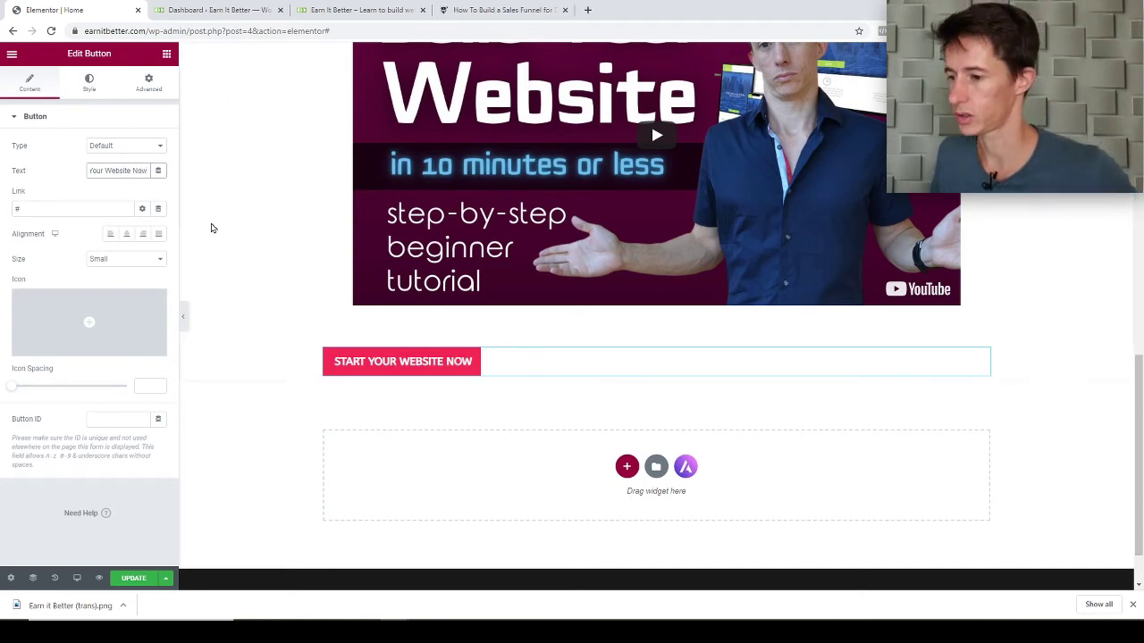
click(126, 233)
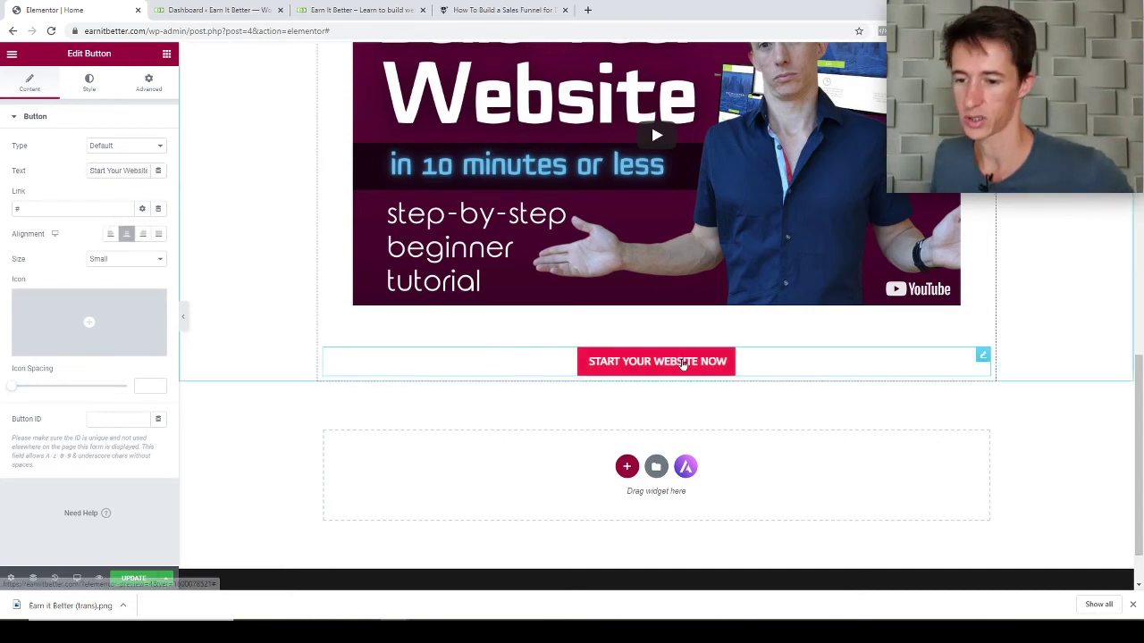
Add a new single-column section below the "Start Your Website Now" button.
scroll(1108, 349, up, 3)
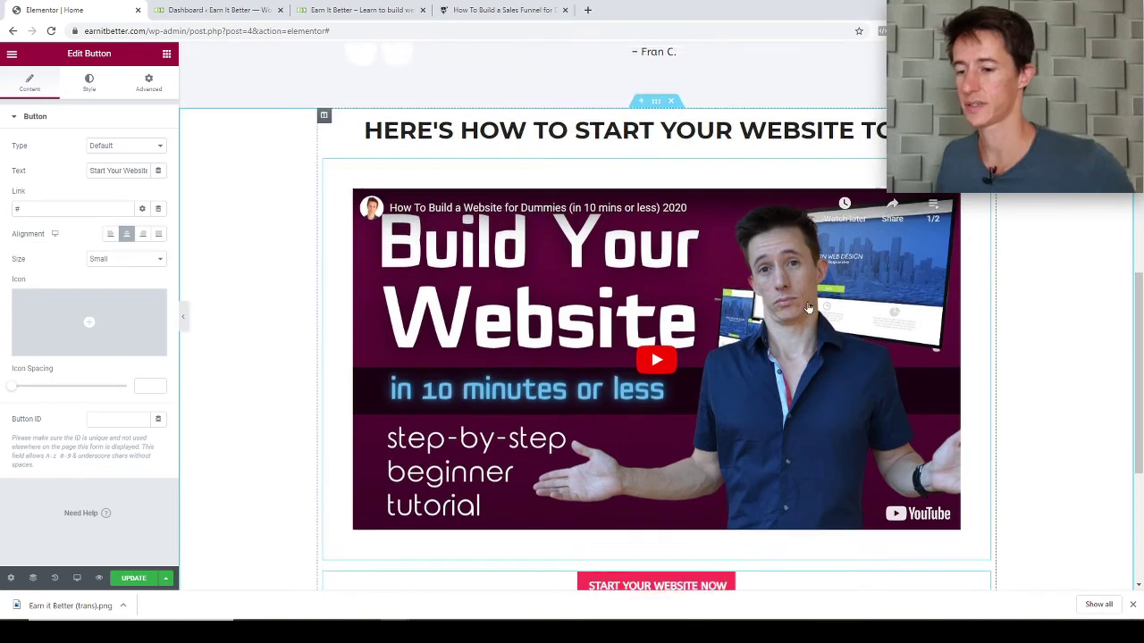
scroll(1015, 352, down, 2)
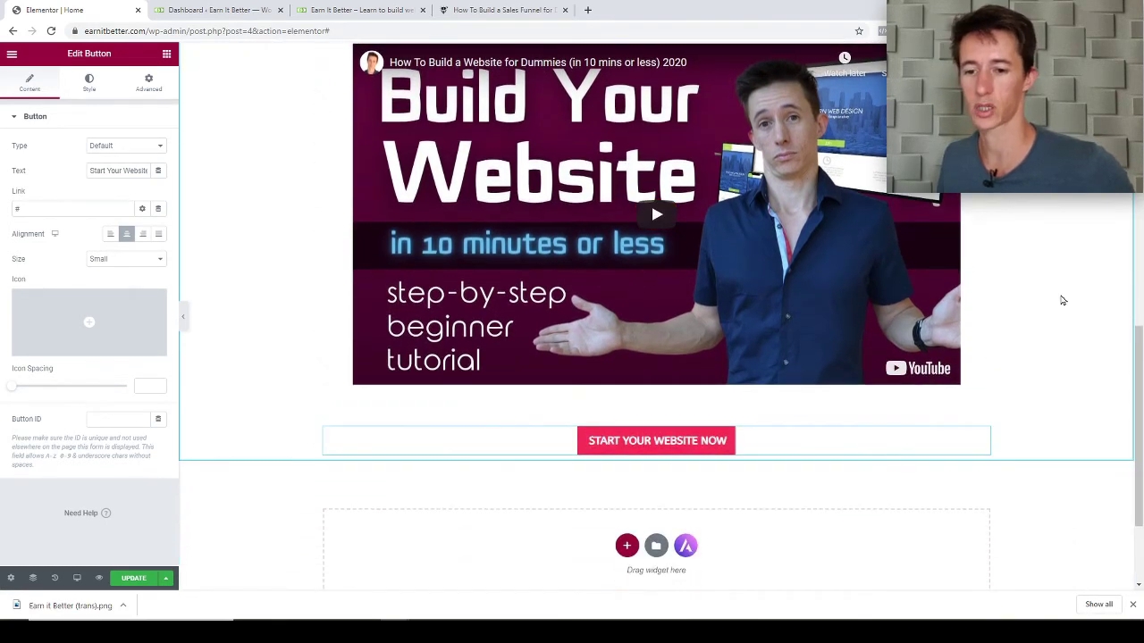
scroll(1062, 300, up, 6)
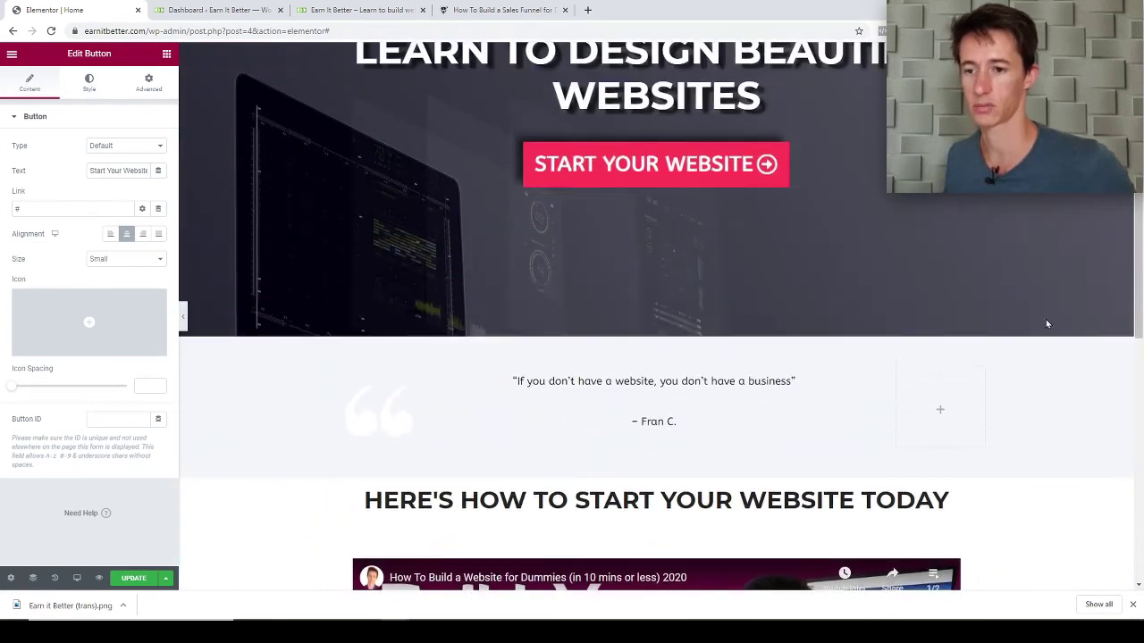
drag(1139, 270, 1142, 520)
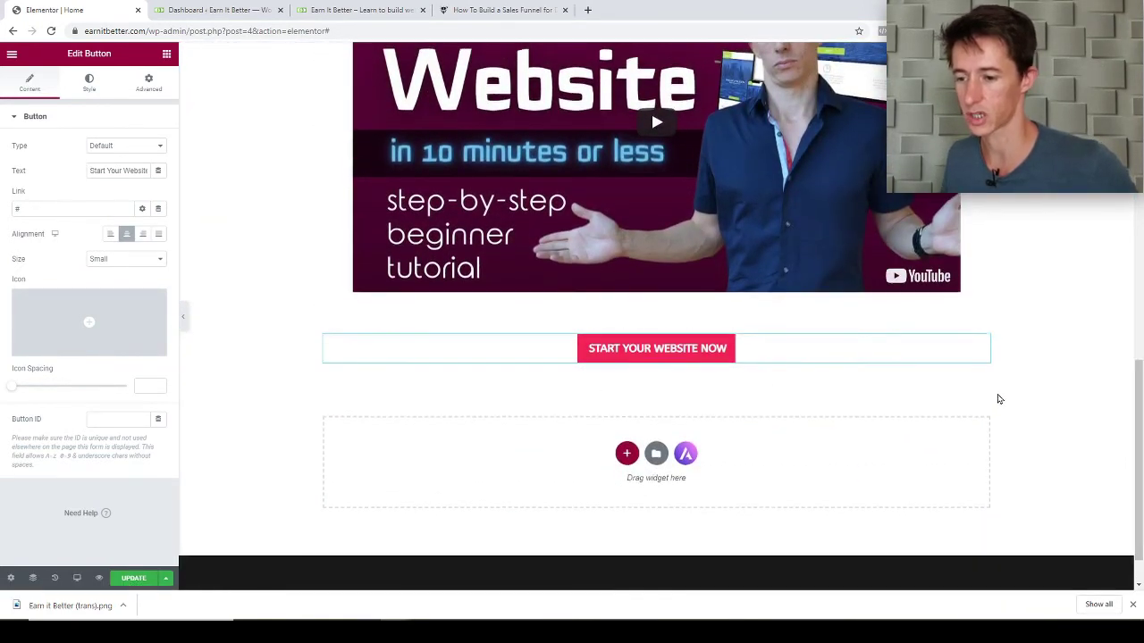
click(625, 471)
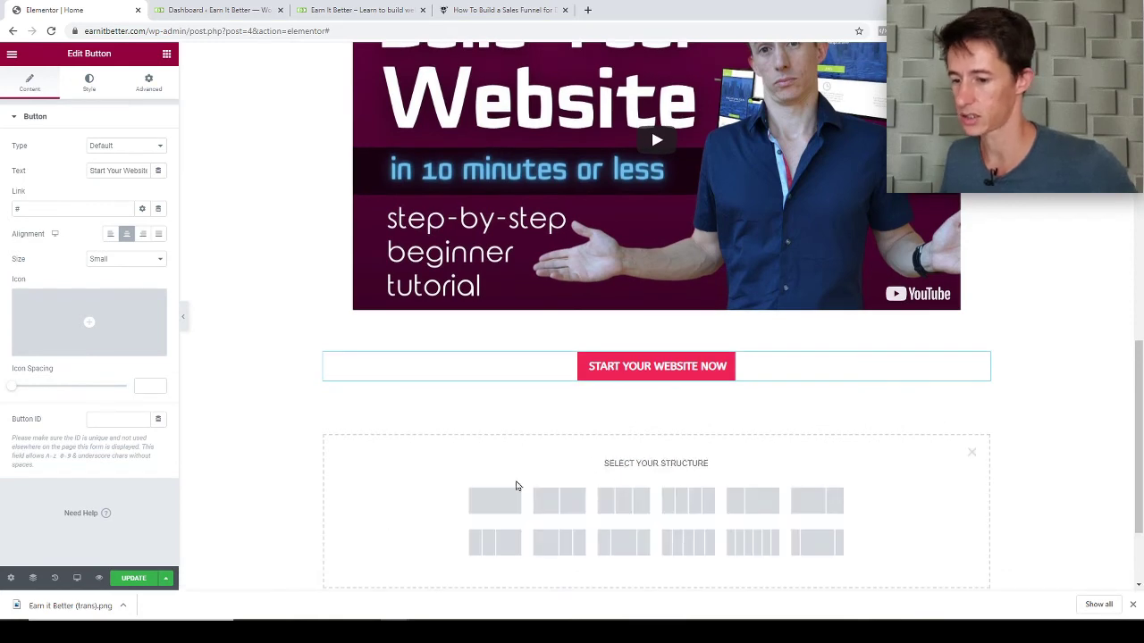
click(495, 500)
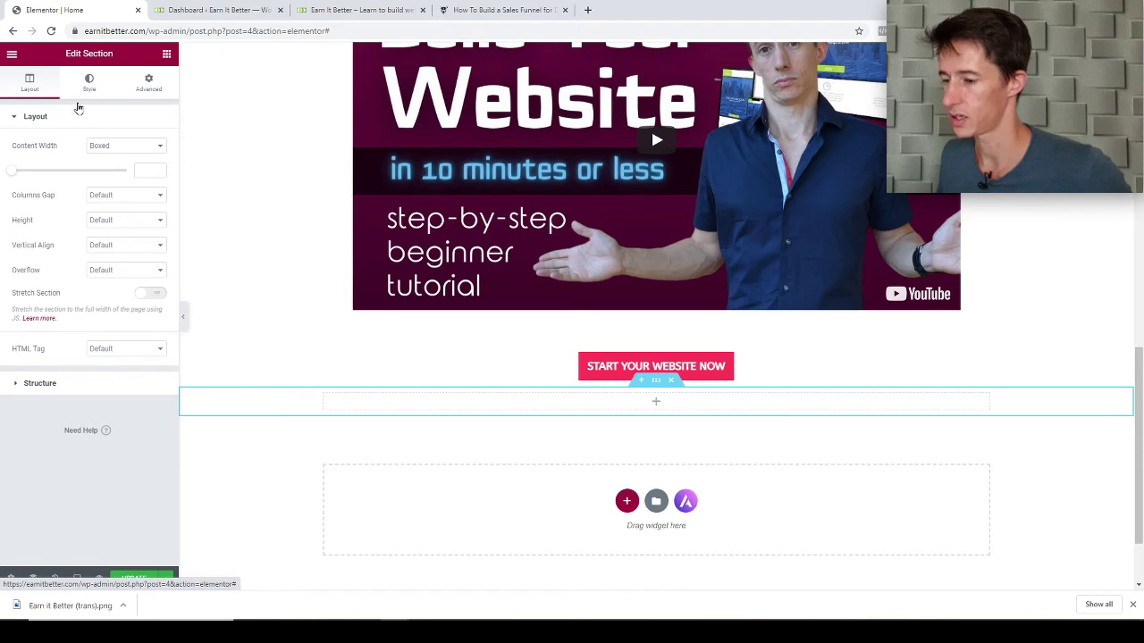
Place a Social Icons widget in the empty section under the button.
scroll(652, 402, down, 1)
click(654, 324)
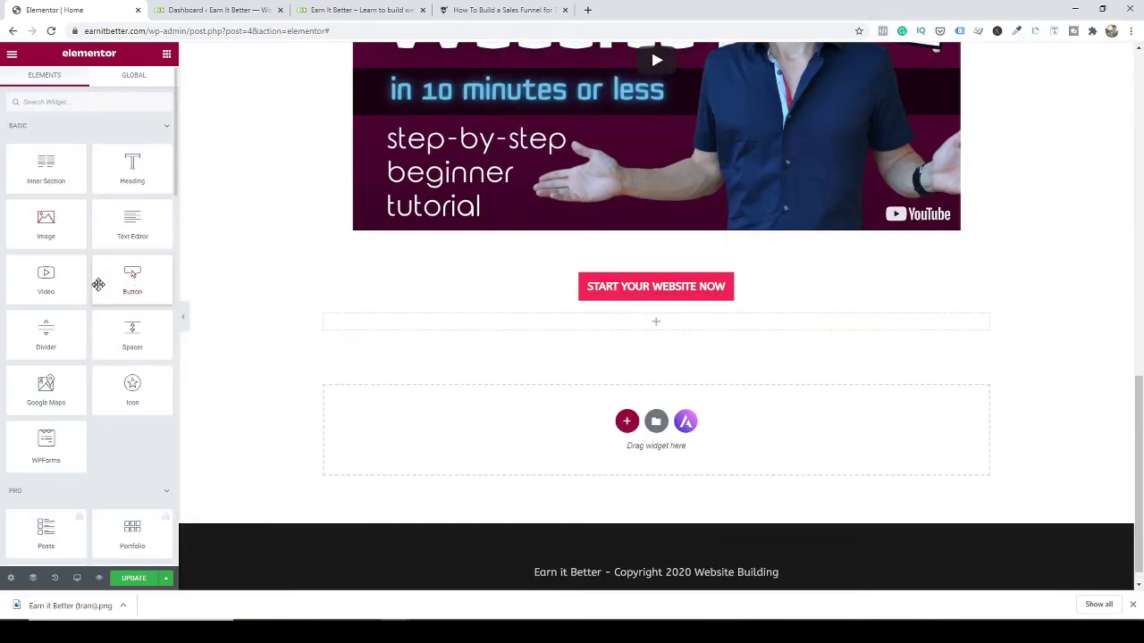
scroll(122, 295, down, 4)
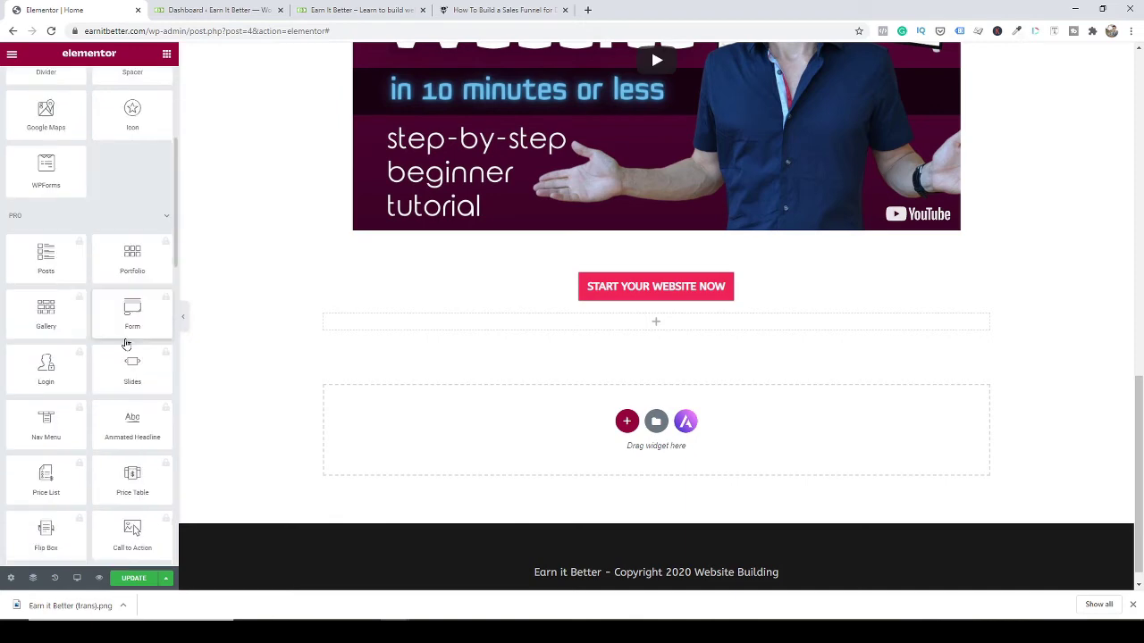
scroll(125, 345, down, 10)
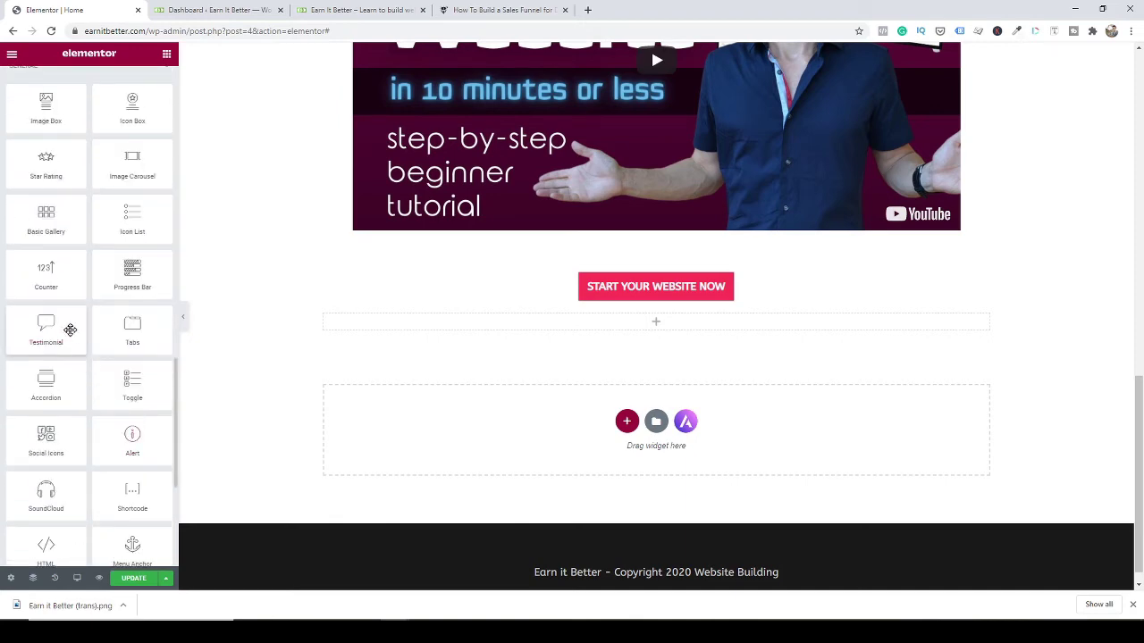
scroll(89, 374, down, 2)
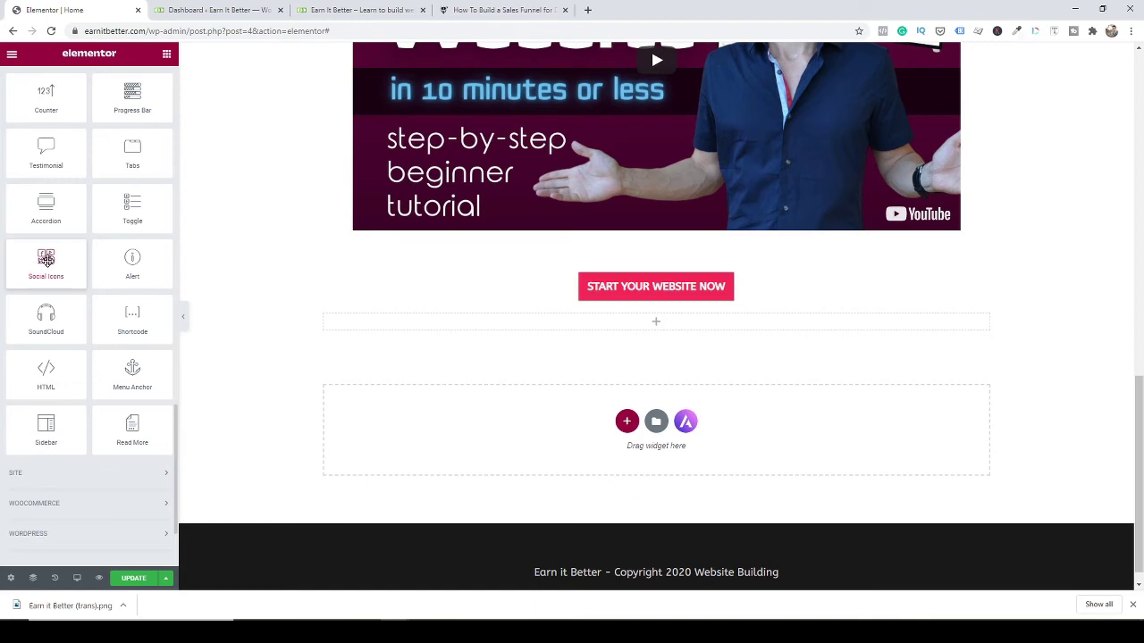
drag(45, 258, 662, 322)
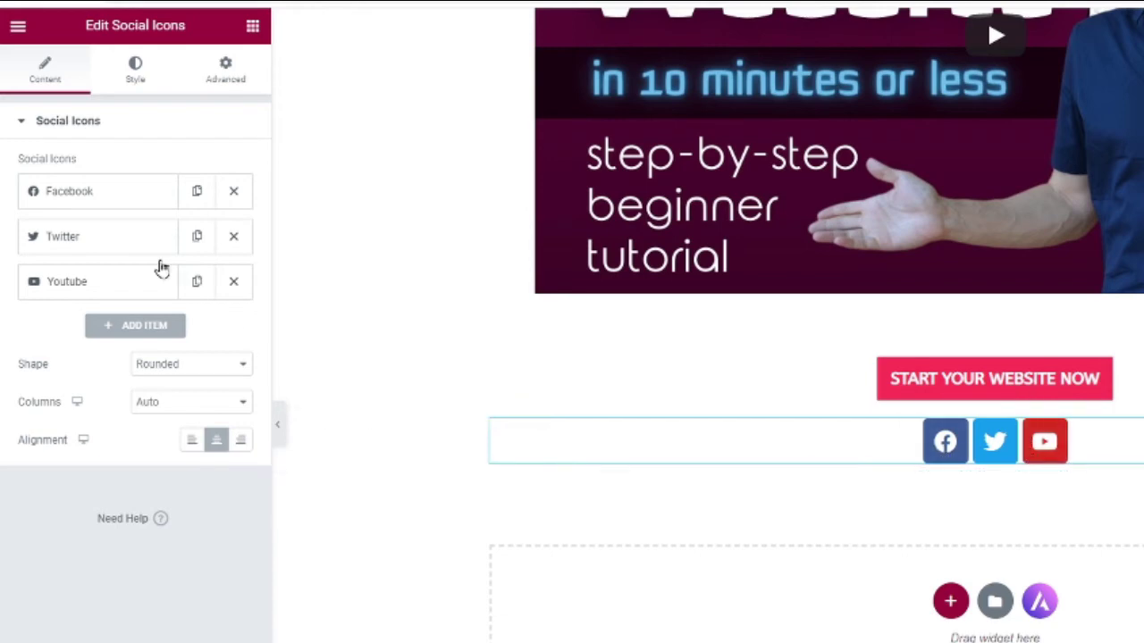
Add one WordPress item to the social icons, removing the duplicated Facebook item and the extra WordPress item.
click(198, 194)
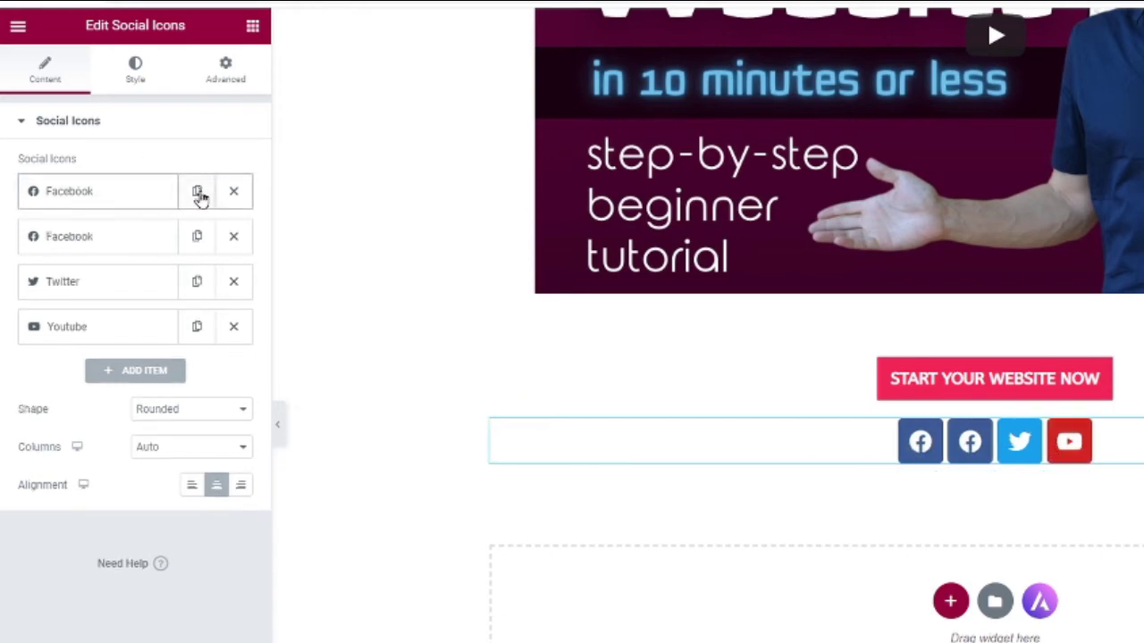
click(234, 236)
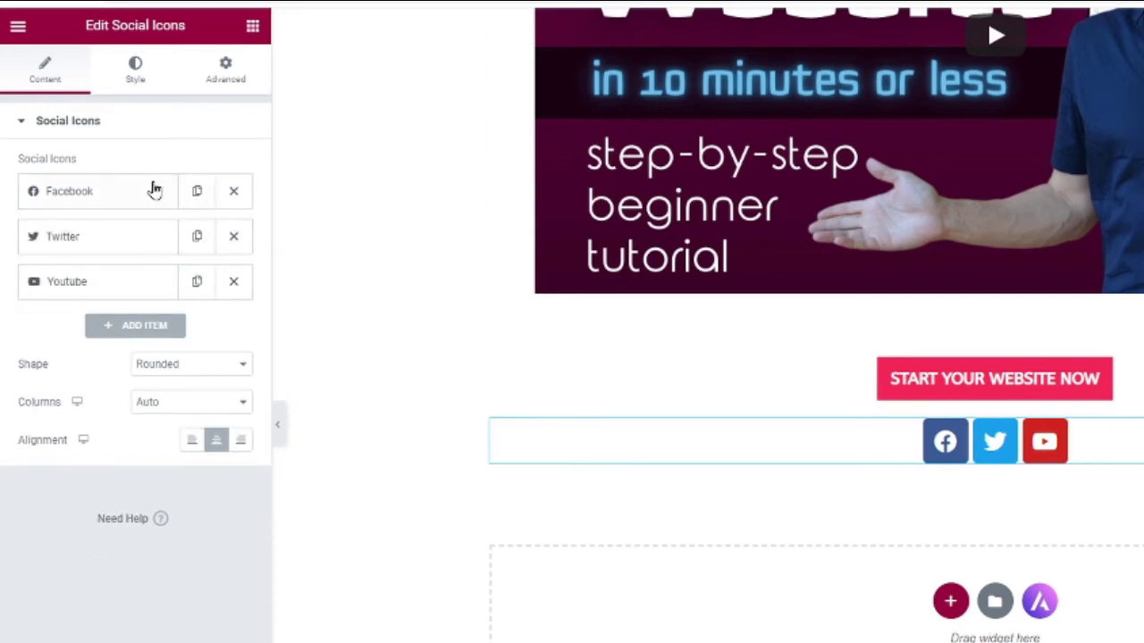
click(164, 327)
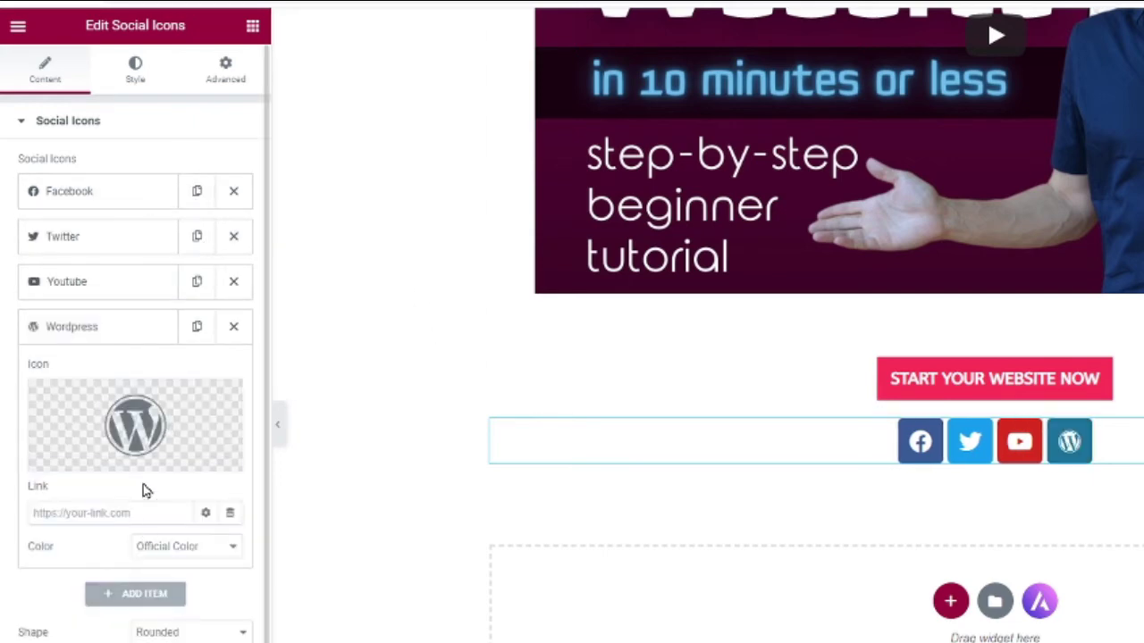
click(138, 597)
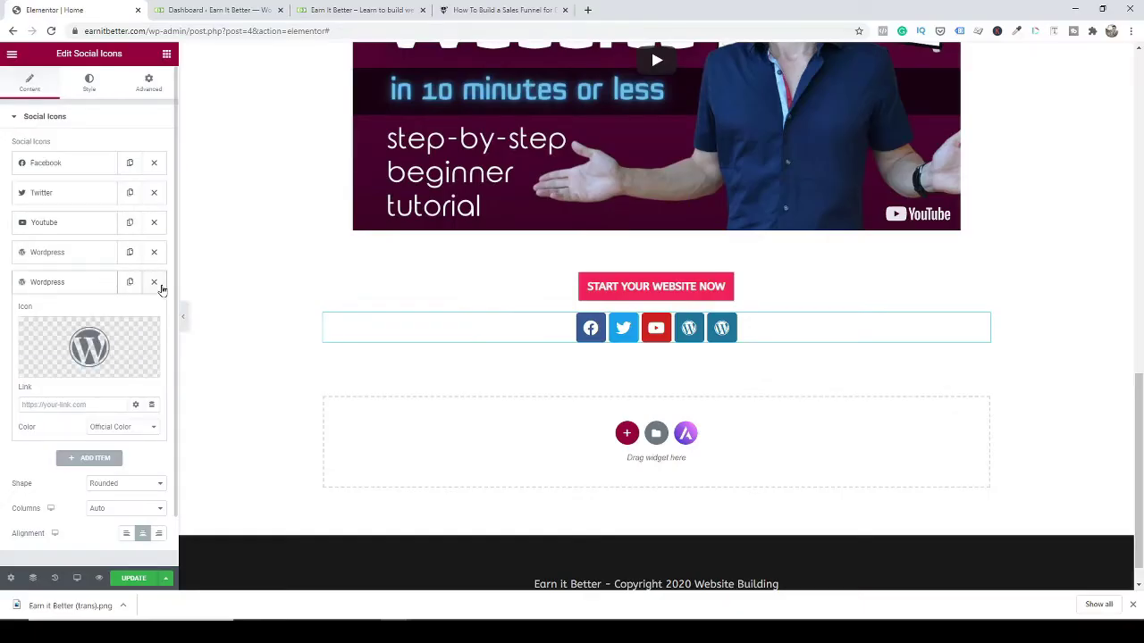
click(233, 372)
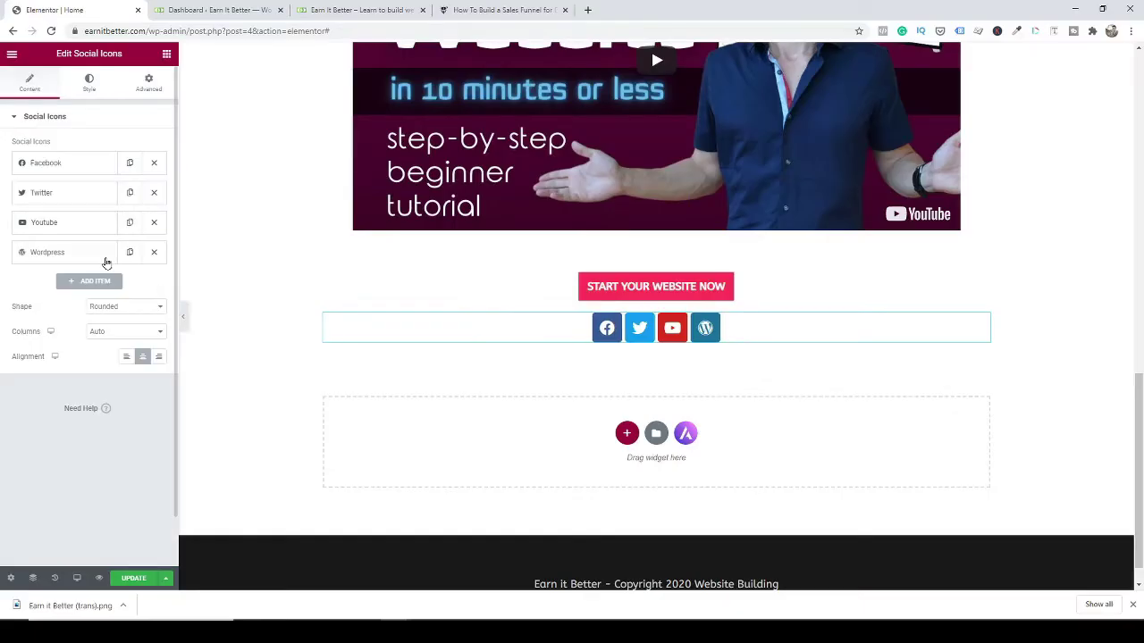
Replace the WordPress item's icon in the social icons with LinkedIn from the icon library.
click(165, 337)
click(88, 317)
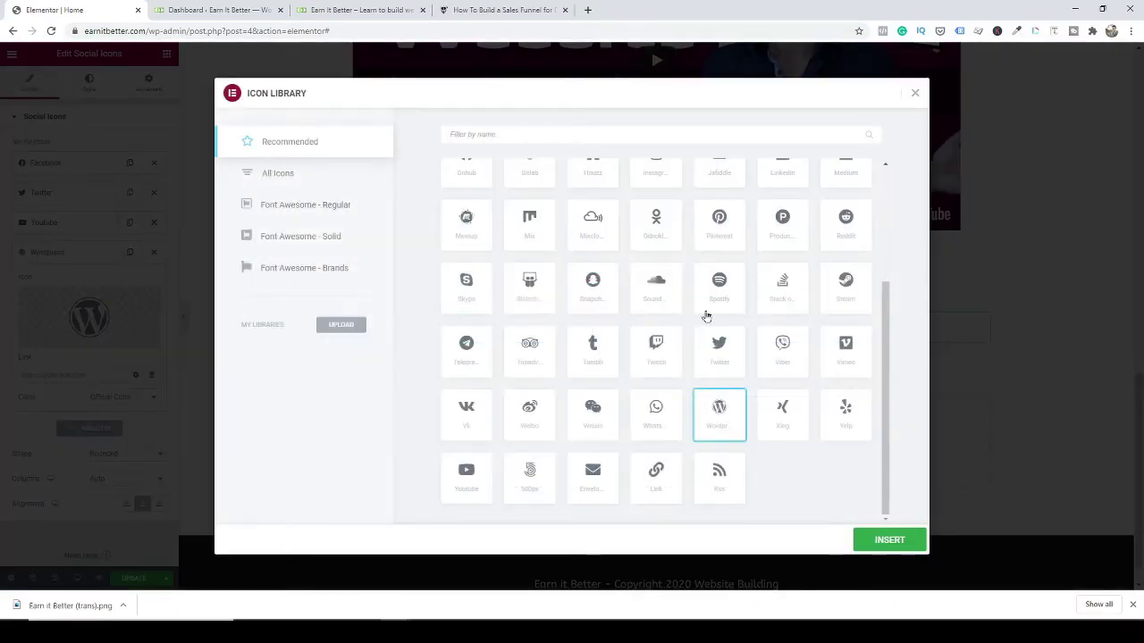
click(555, 132)
text(link)
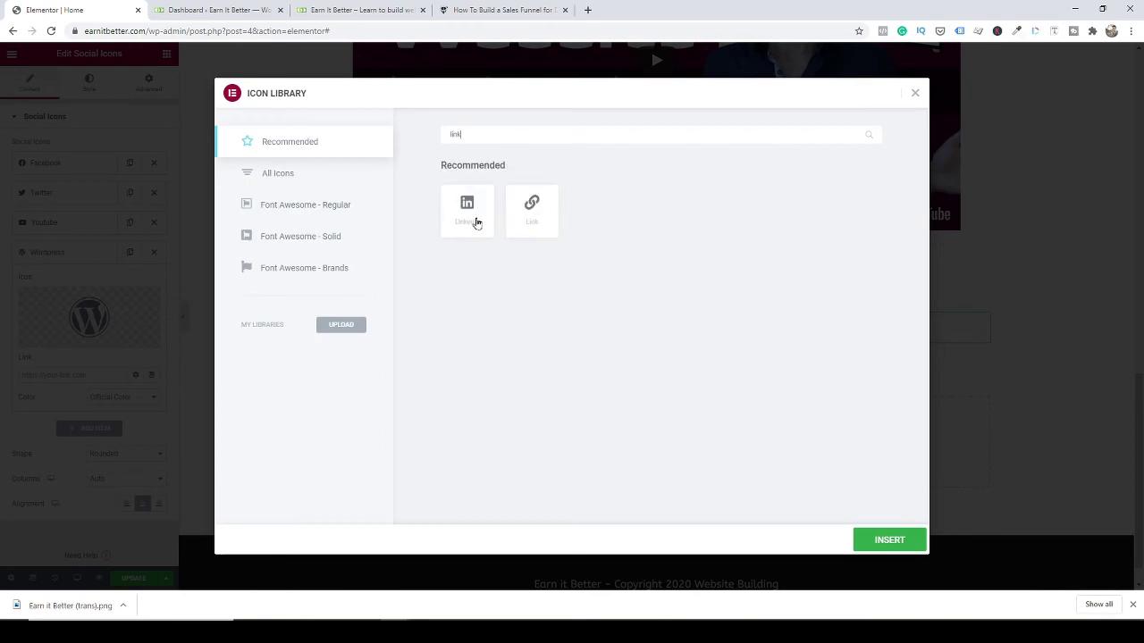
click(889, 540)
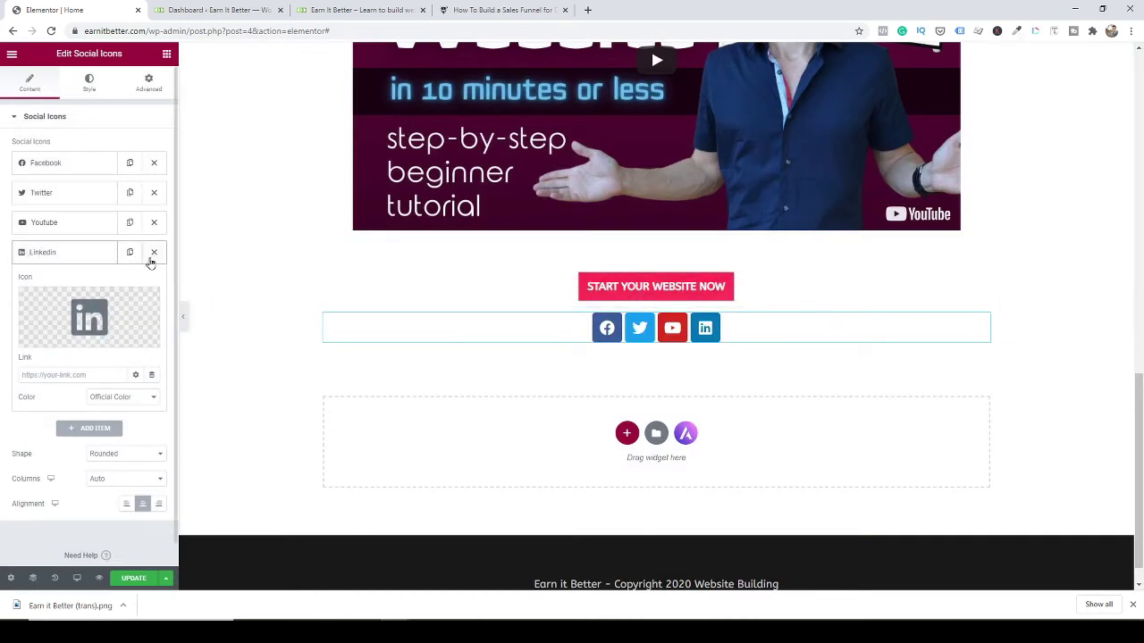
Enter the Facebook profile link for the Facebook item and open the Twitter item's settings.
click(82, 169)
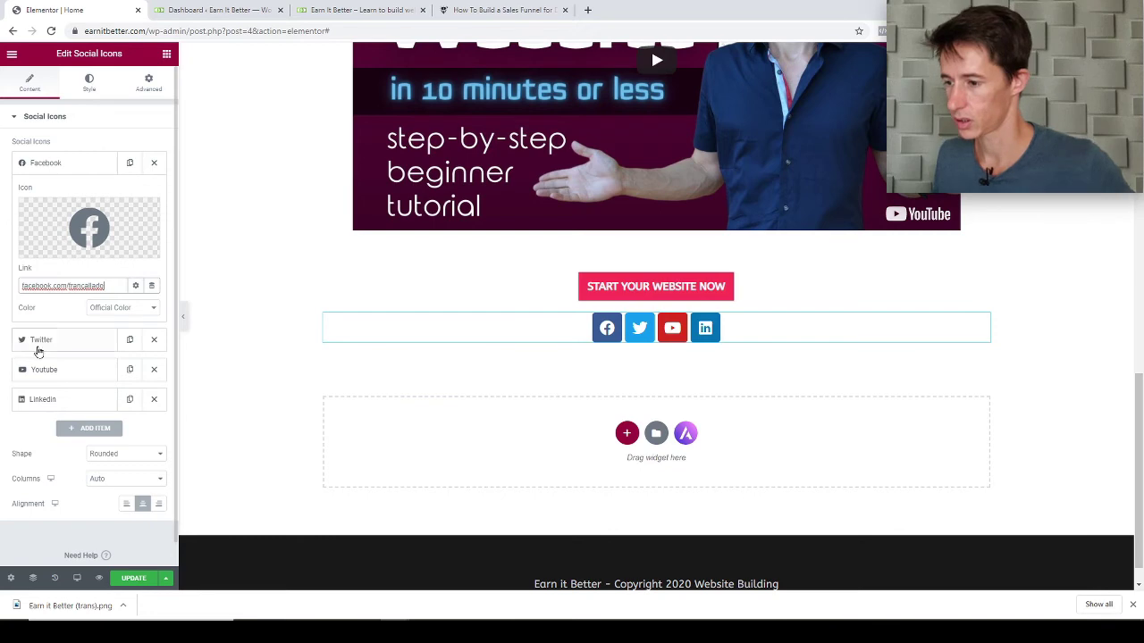
click(40, 345)
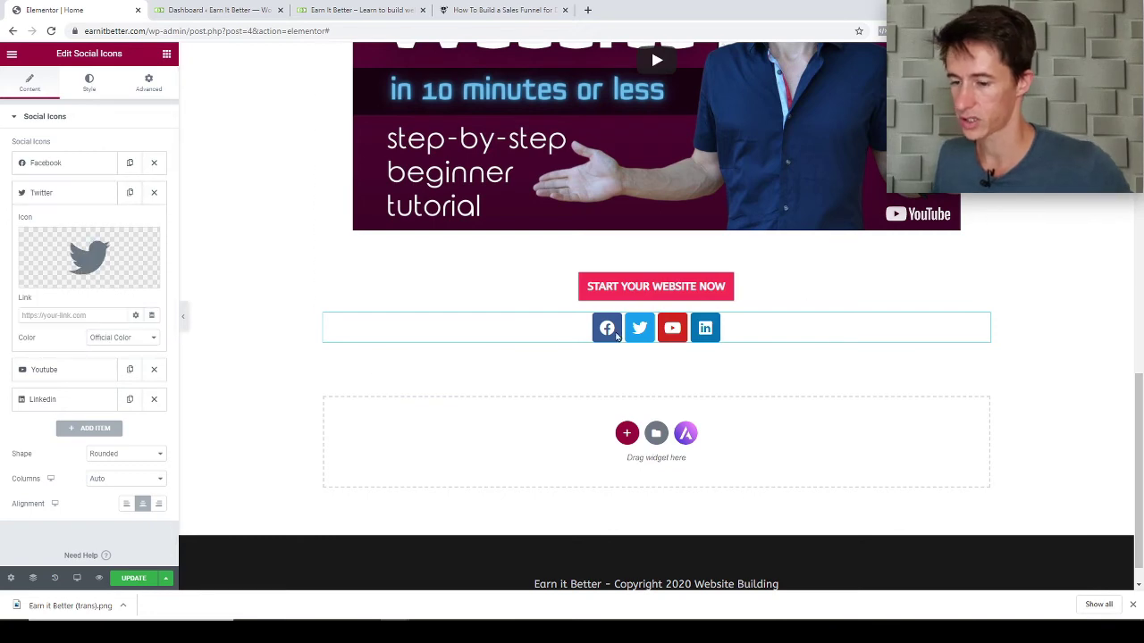
Update the Home page and look over its sections from the hero banner down to the footer.
scroll(957, 438, up, 1)
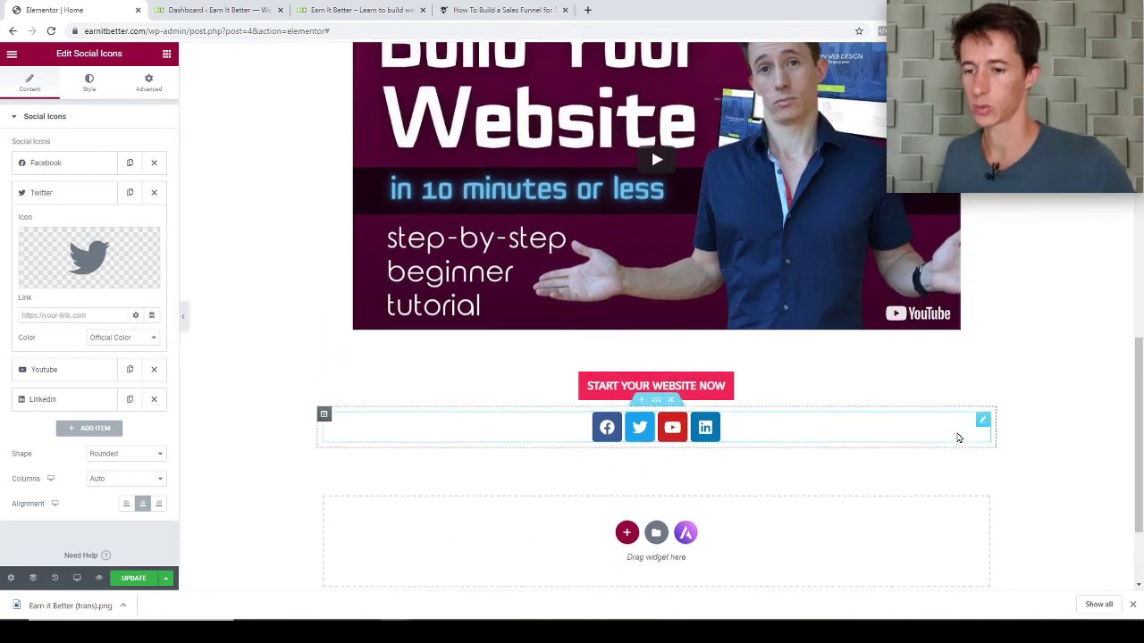
scroll(957, 438, up, 3)
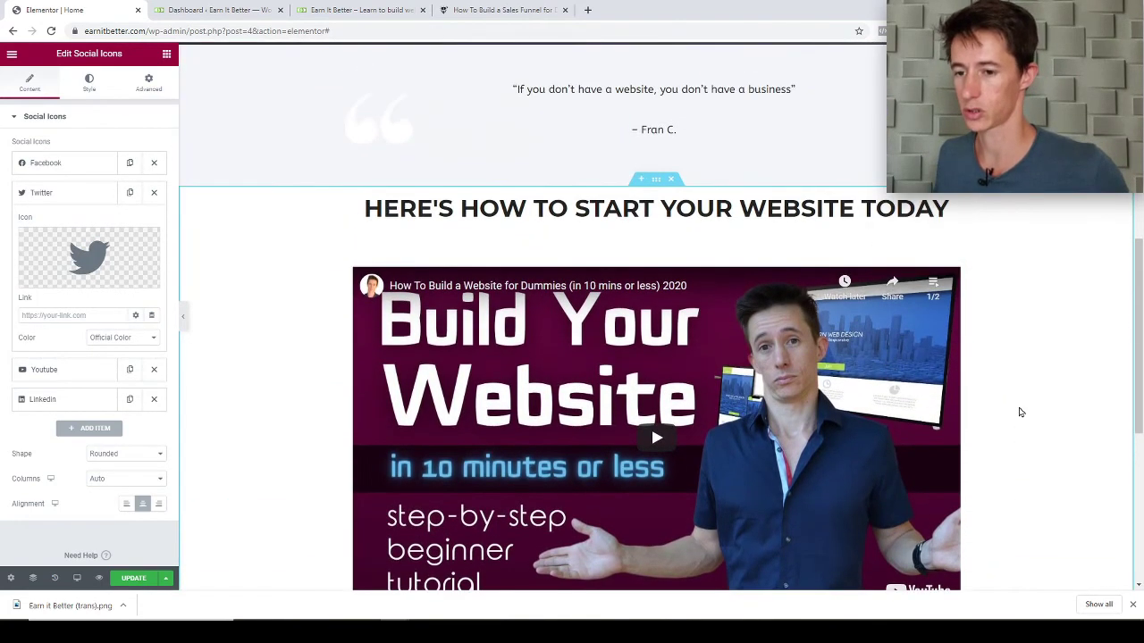
scroll(1021, 411, down, 5)
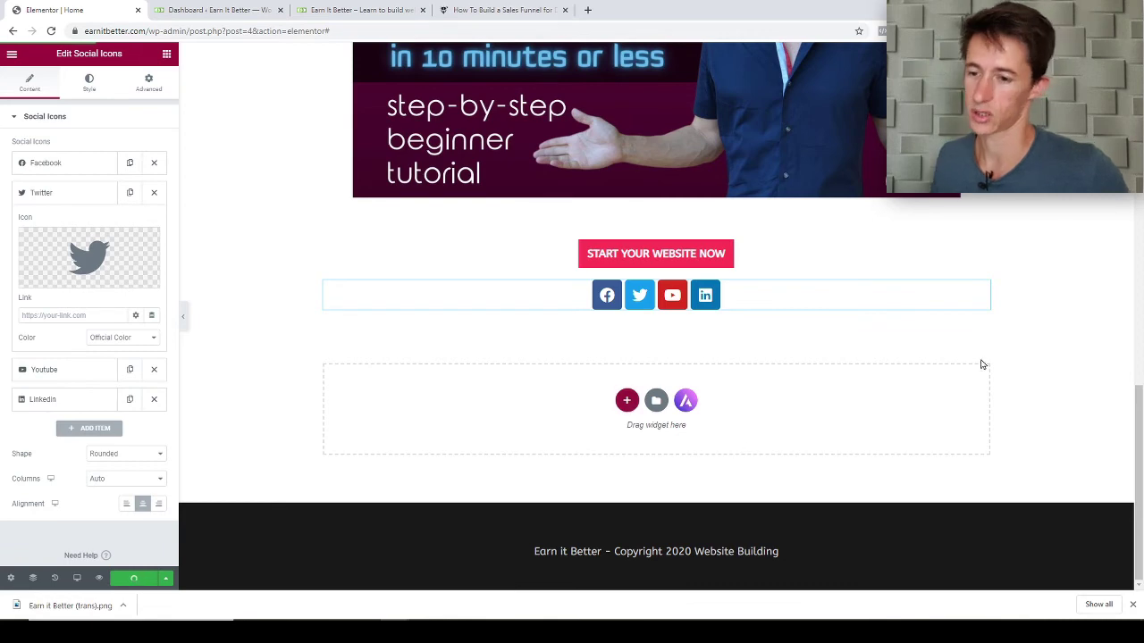
scroll(979, 362, up, 4)
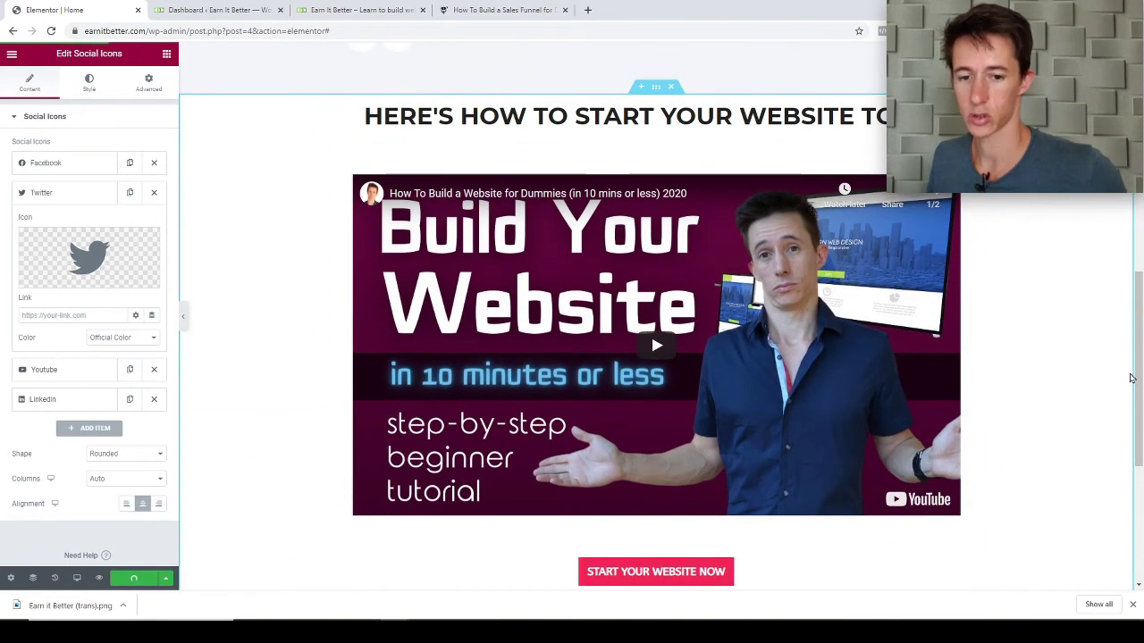
drag(1137, 378, 1139, 208)
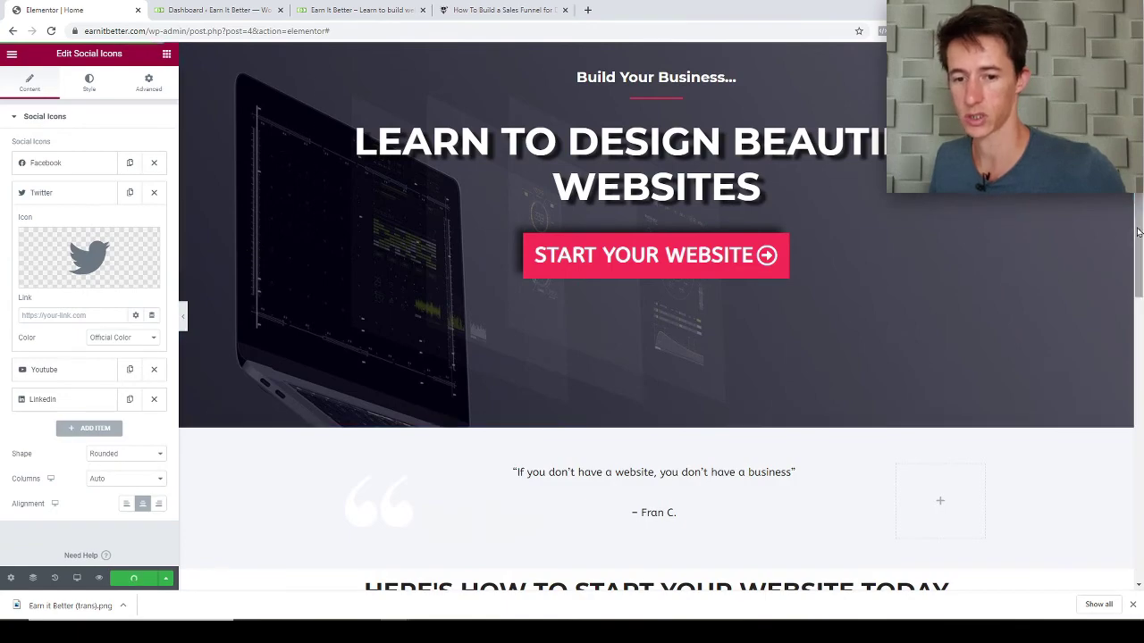
drag(1137, 234, 1141, 540)
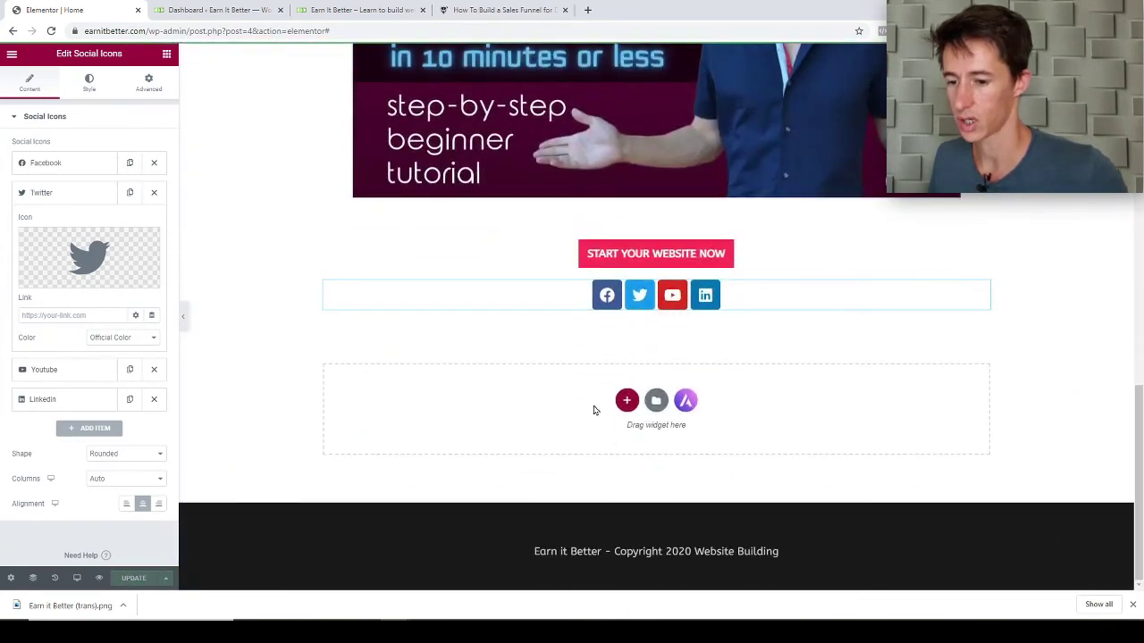
Add a single-column section below the social icons and set its content width to Full Width.
click(627, 400)
click(501, 451)
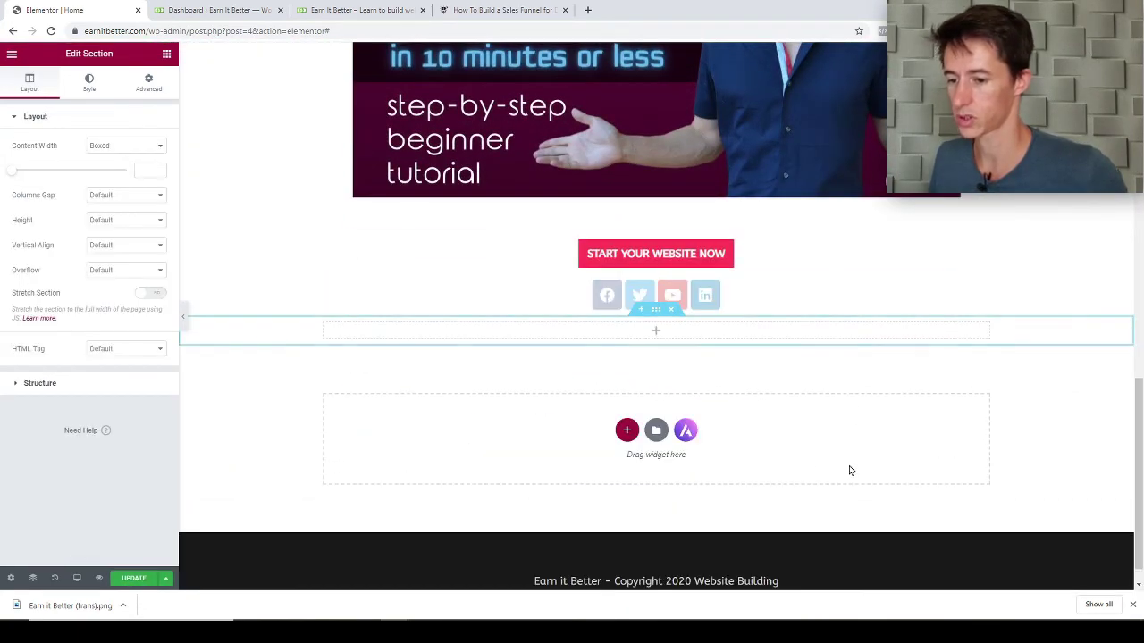
click(104, 146)
click(107, 166)
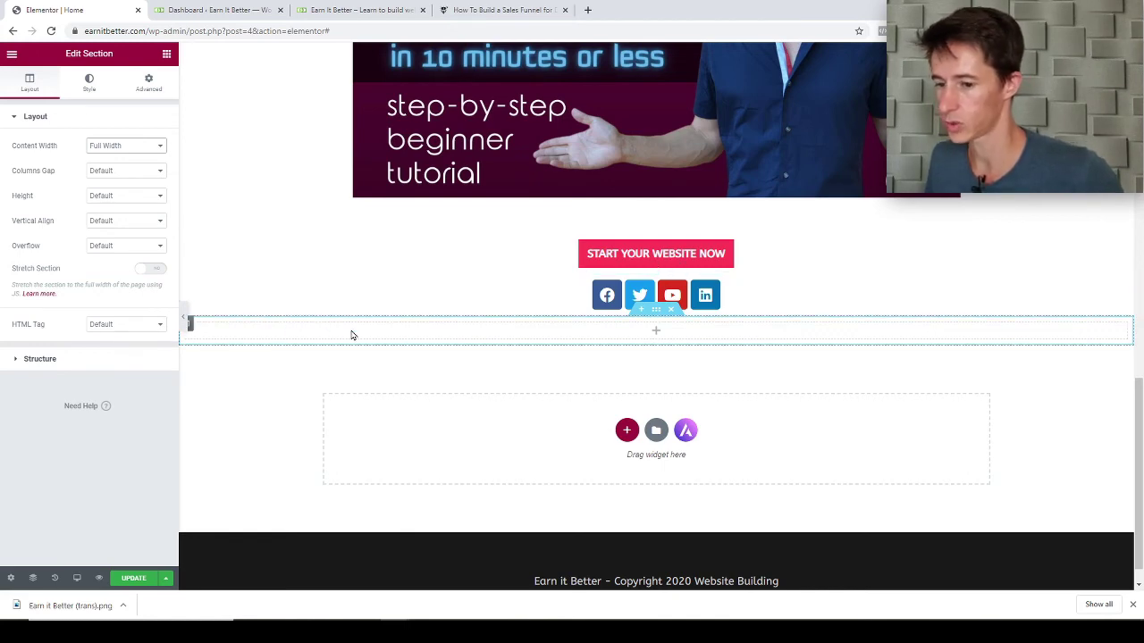
Try the blue WordPress image as a classic background overlay on the new section, then remove it.
click(86, 81)
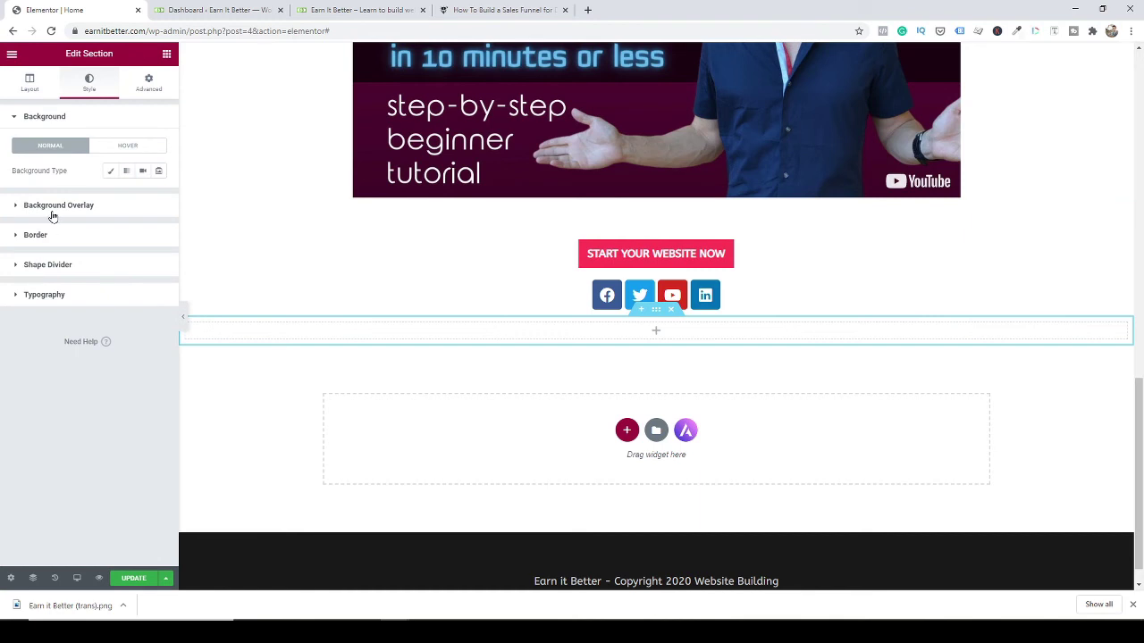
click(52, 208)
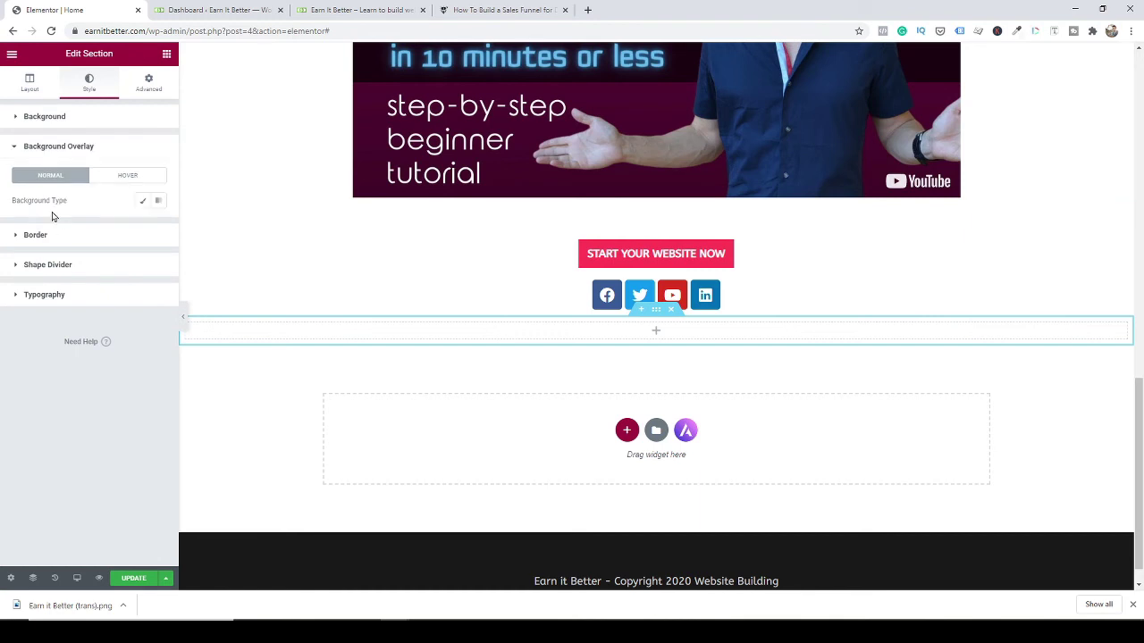
click(145, 202)
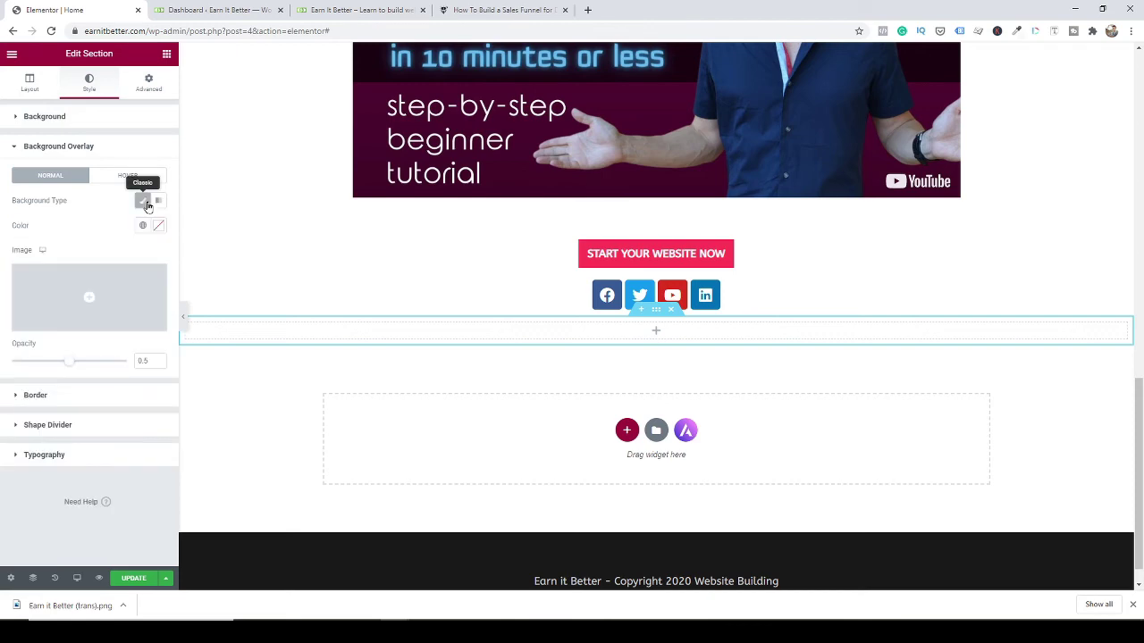
click(89, 302)
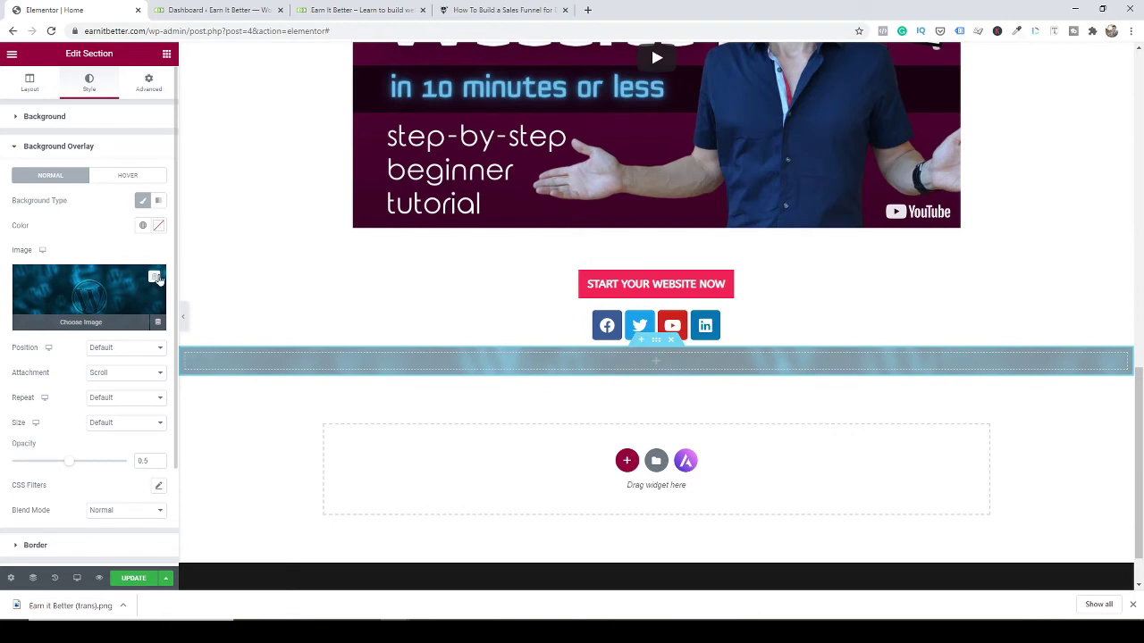
click(156, 278)
click(51, 146)
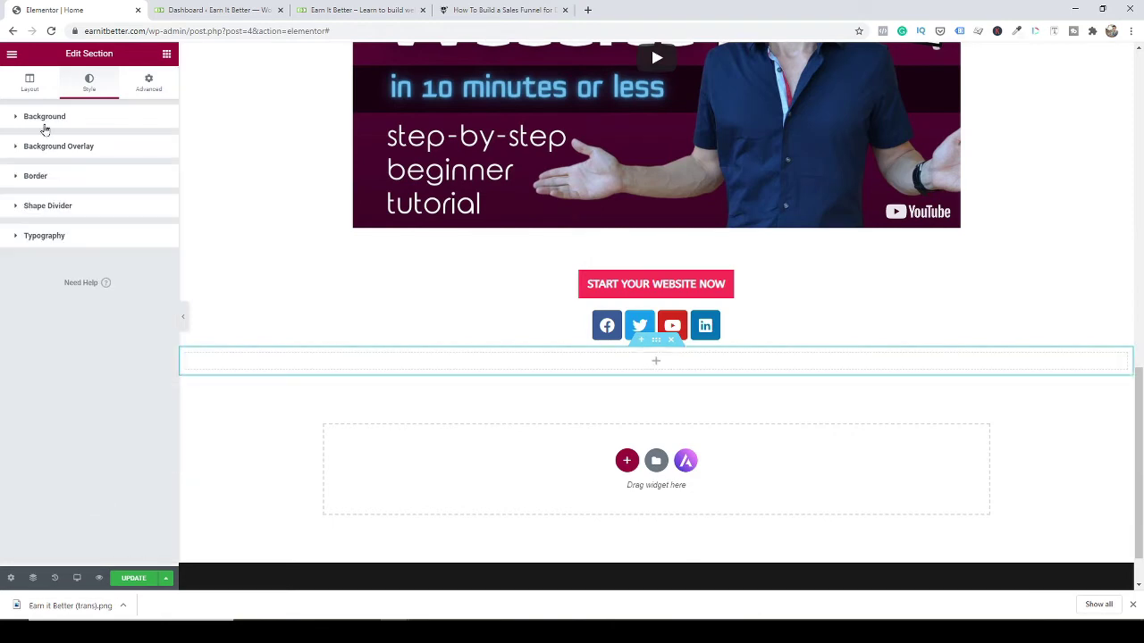
Set the new section's background to the Pixabay computer-and-webpage illustration with its position at Center Center.
click(45, 118)
click(89, 290)
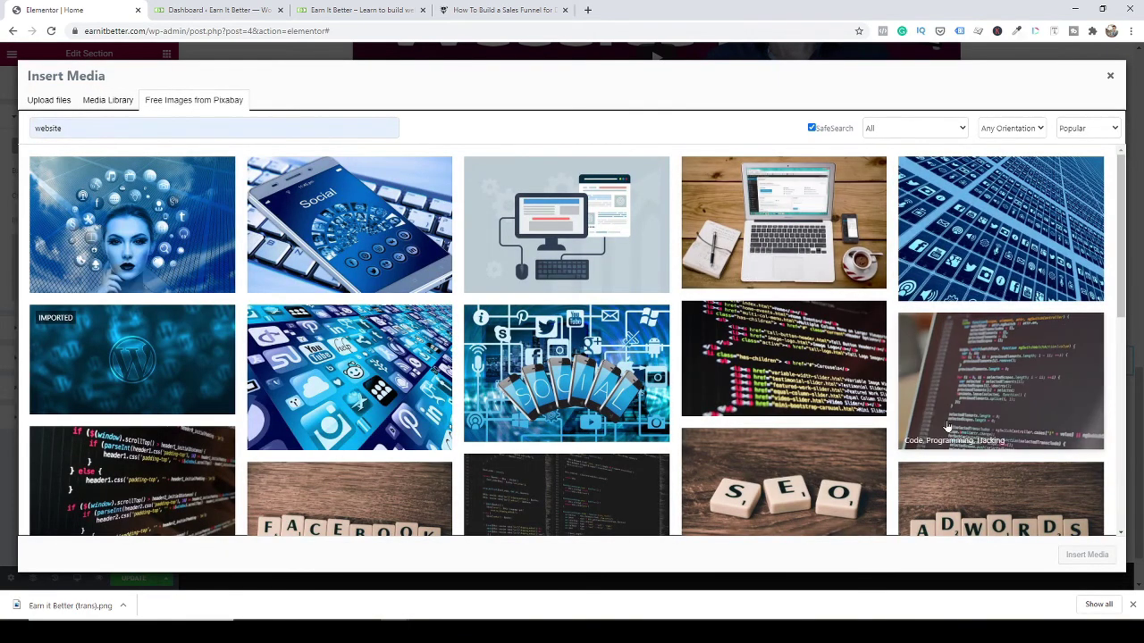
click(572, 236)
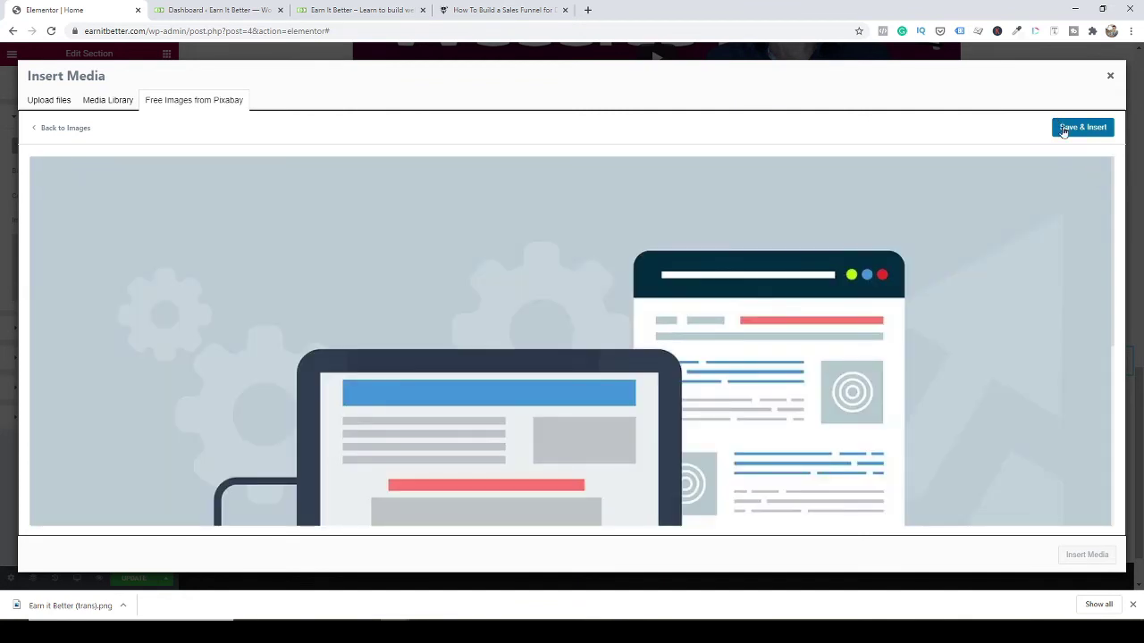
click(1064, 128)
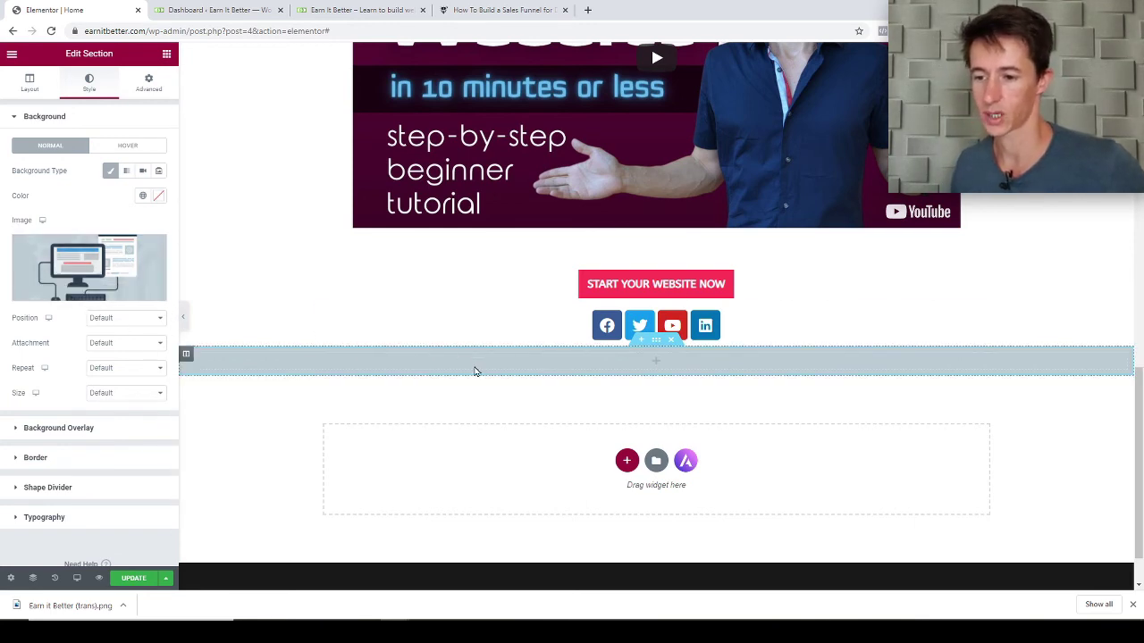
click(139, 320)
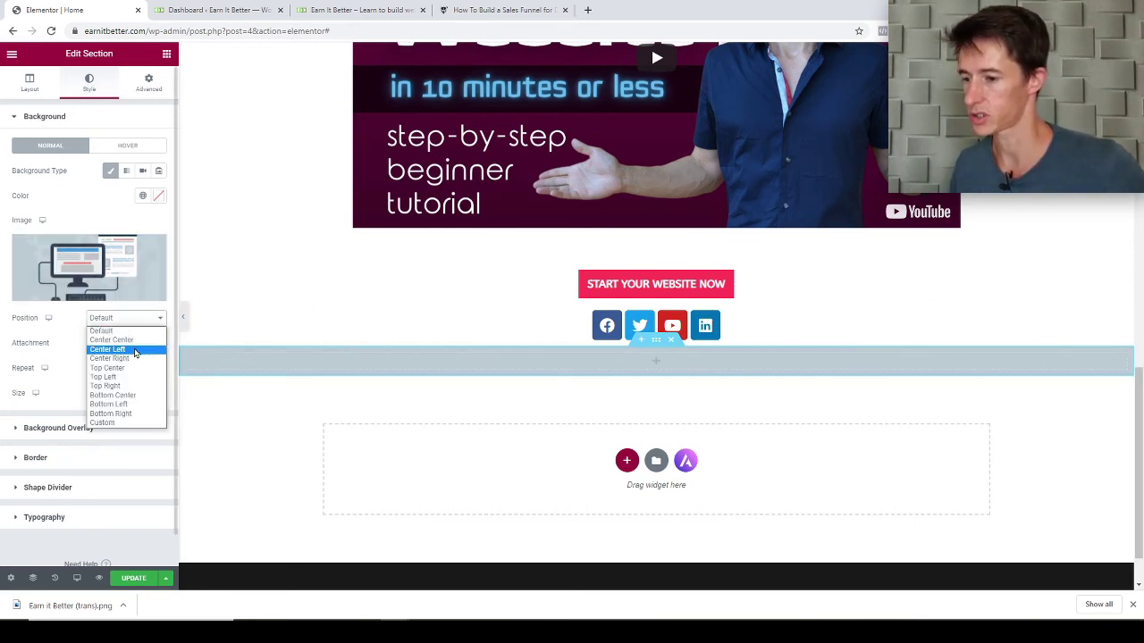
click(129, 340)
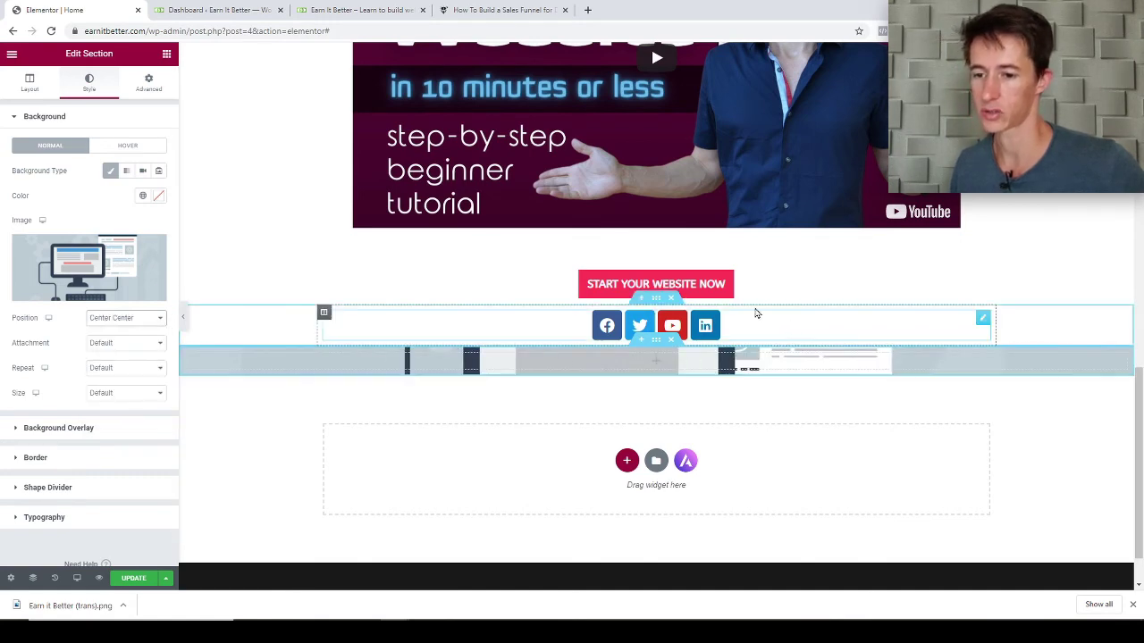
Place an Inner Section, a Divider and a Heading widget in the section with the illustrated background.
click(658, 364)
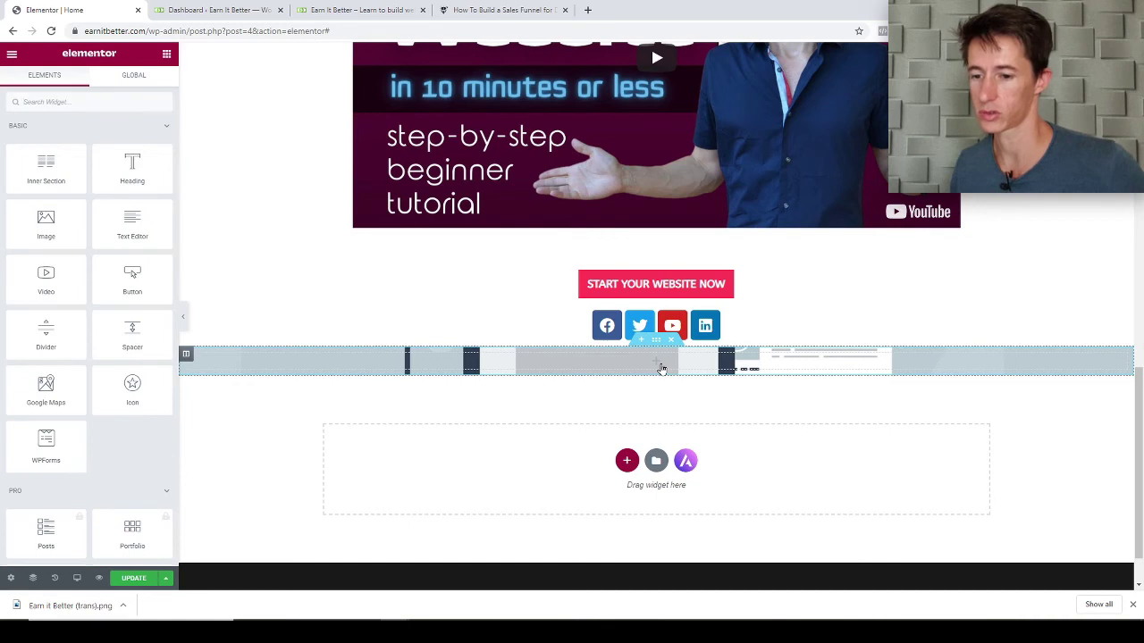
drag(46, 170, 659, 374)
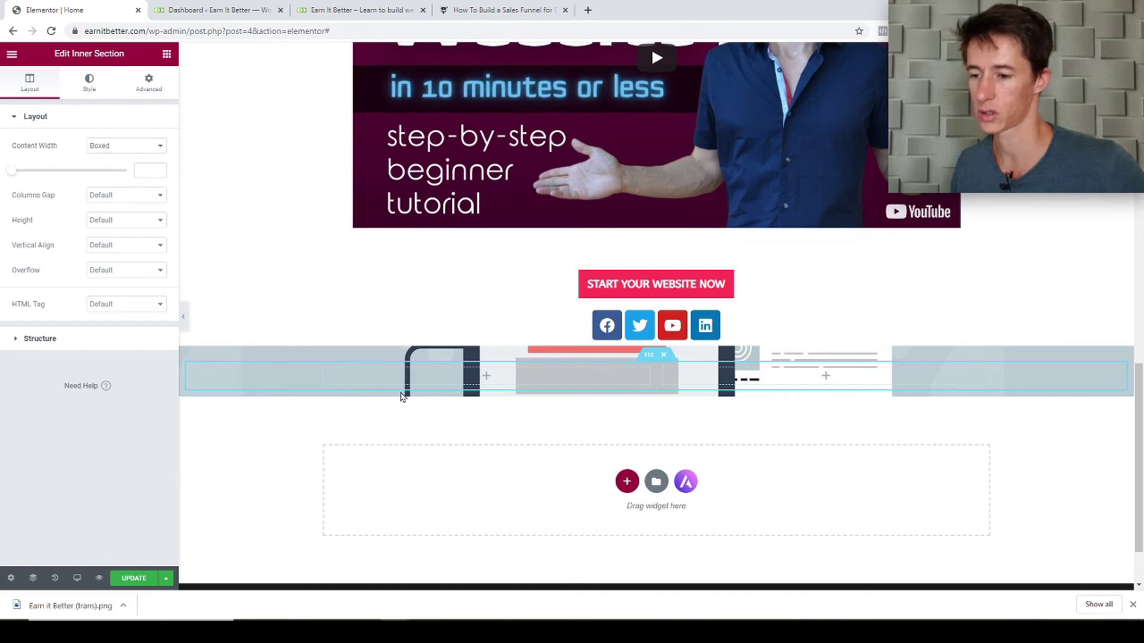
click(166, 53)
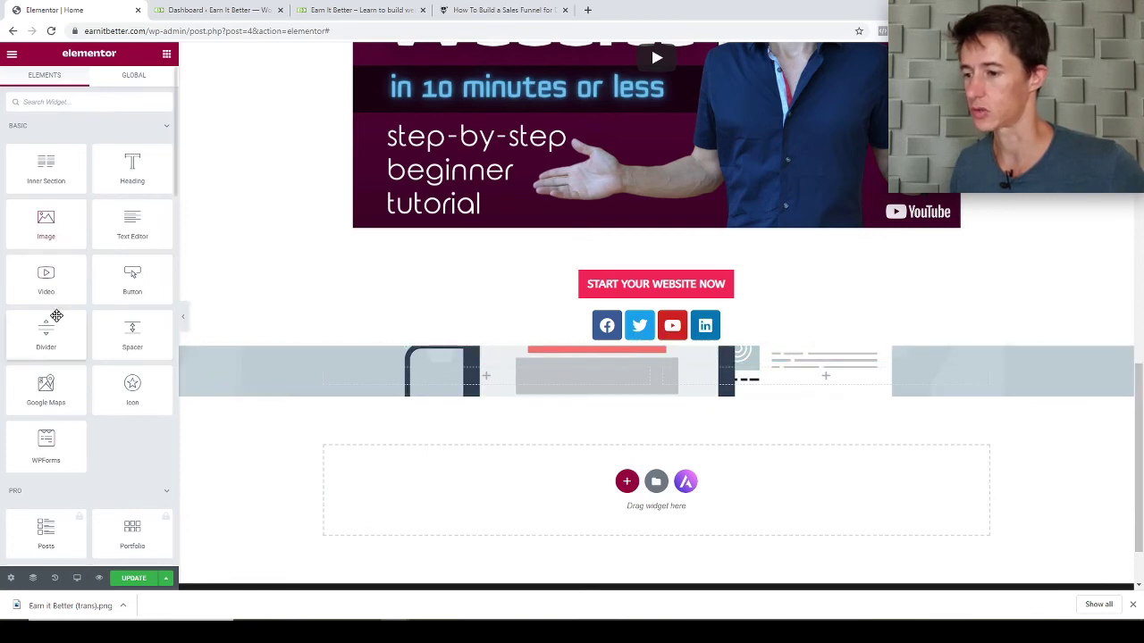
drag(43, 331, 572, 399)
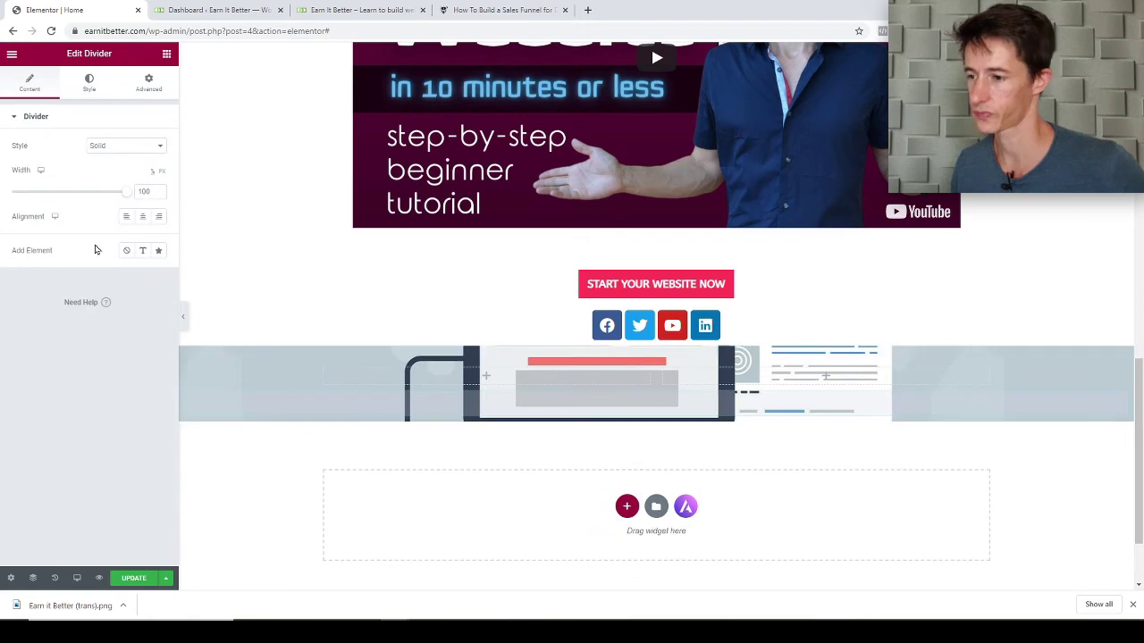
click(165, 54)
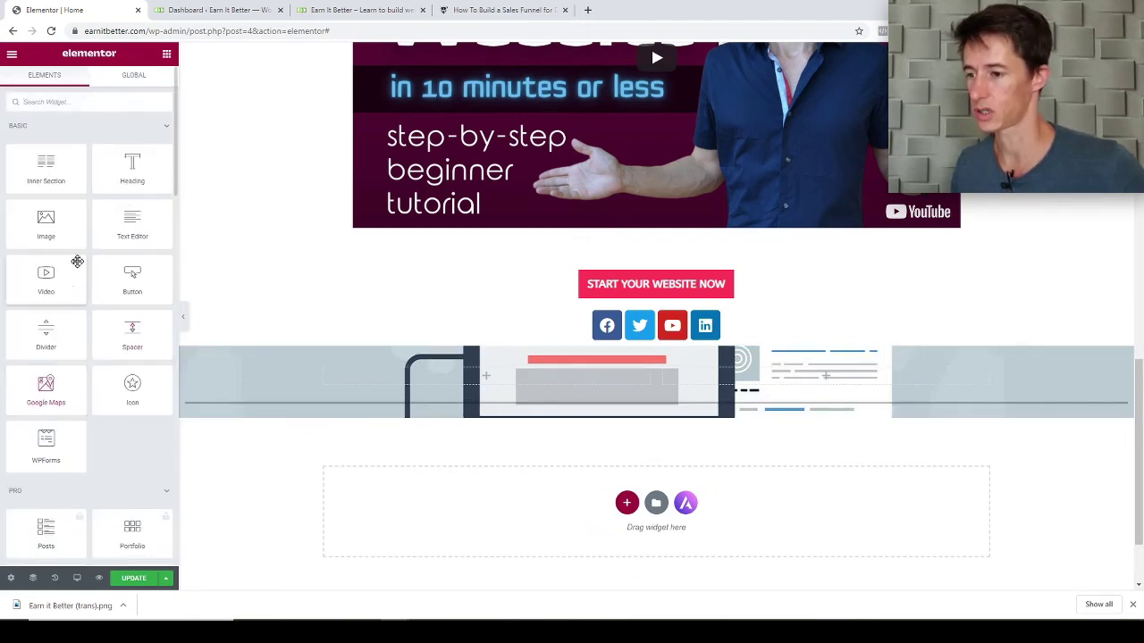
drag(128, 179, 549, 368)
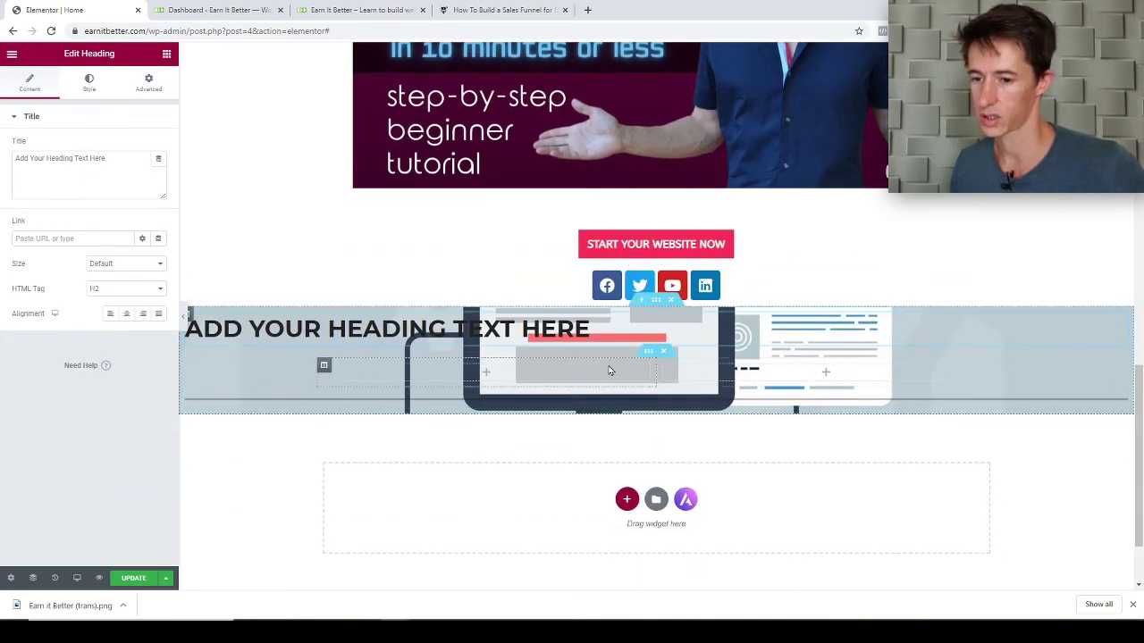
Set the illustrated section's background image size to Cover, keeping the default repeat setting.
click(656, 304)
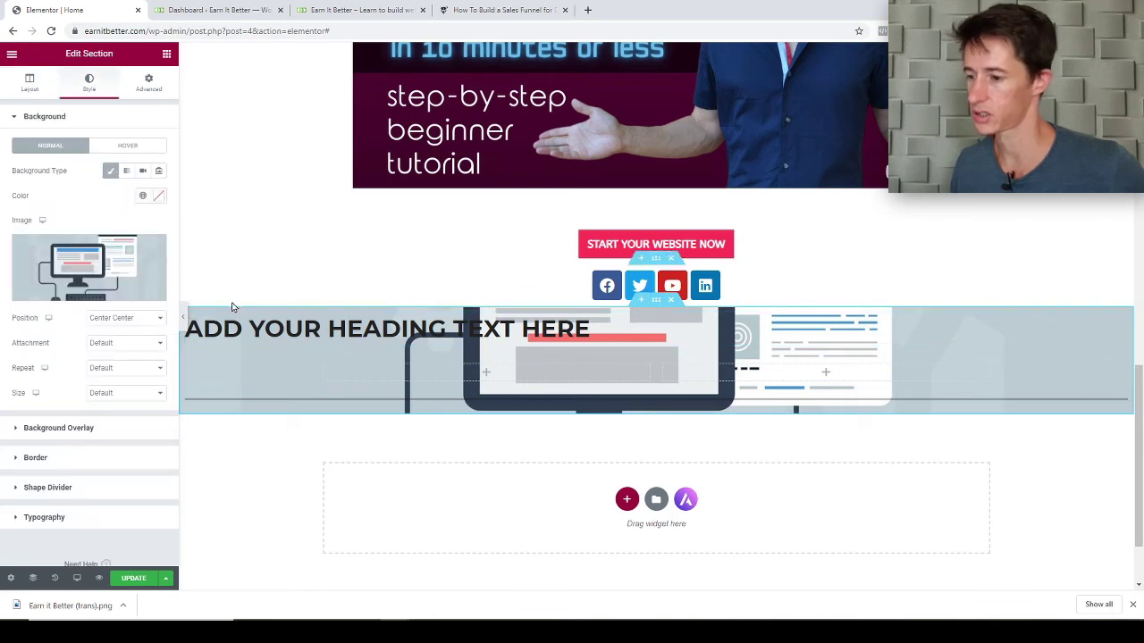
click(119, 368)
click(123, 380)
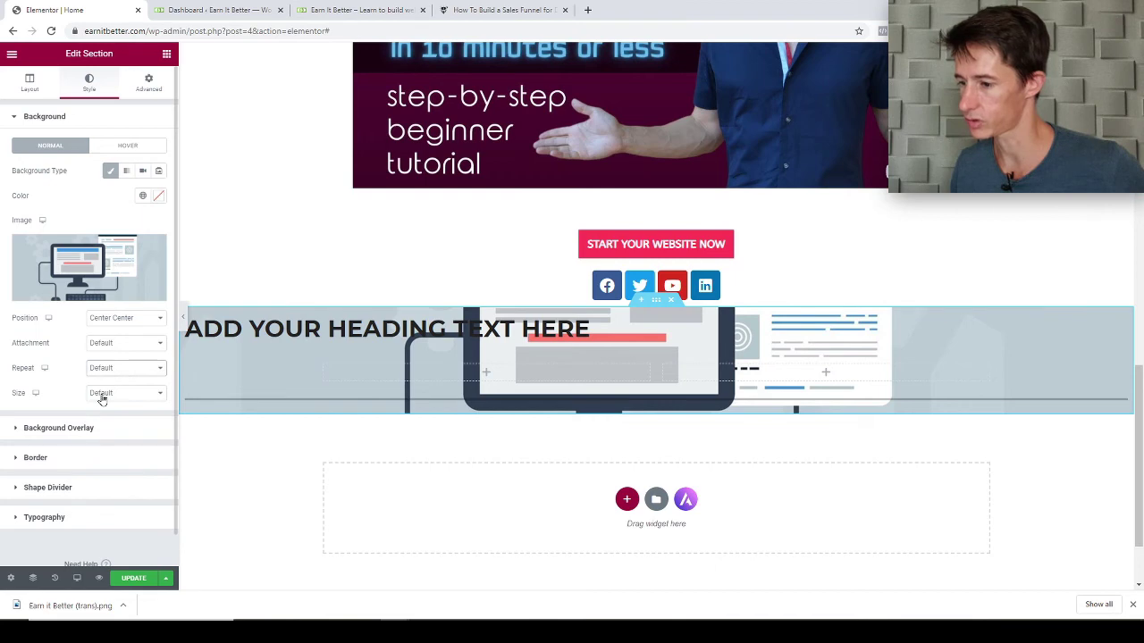
click(109, 396)
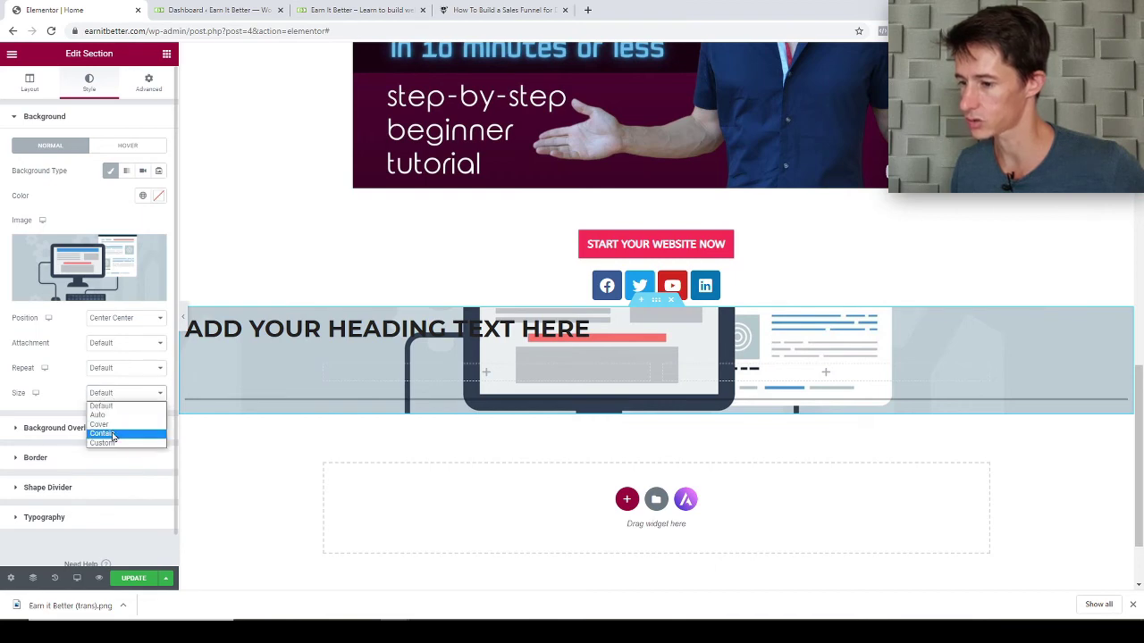
click(117, 425)
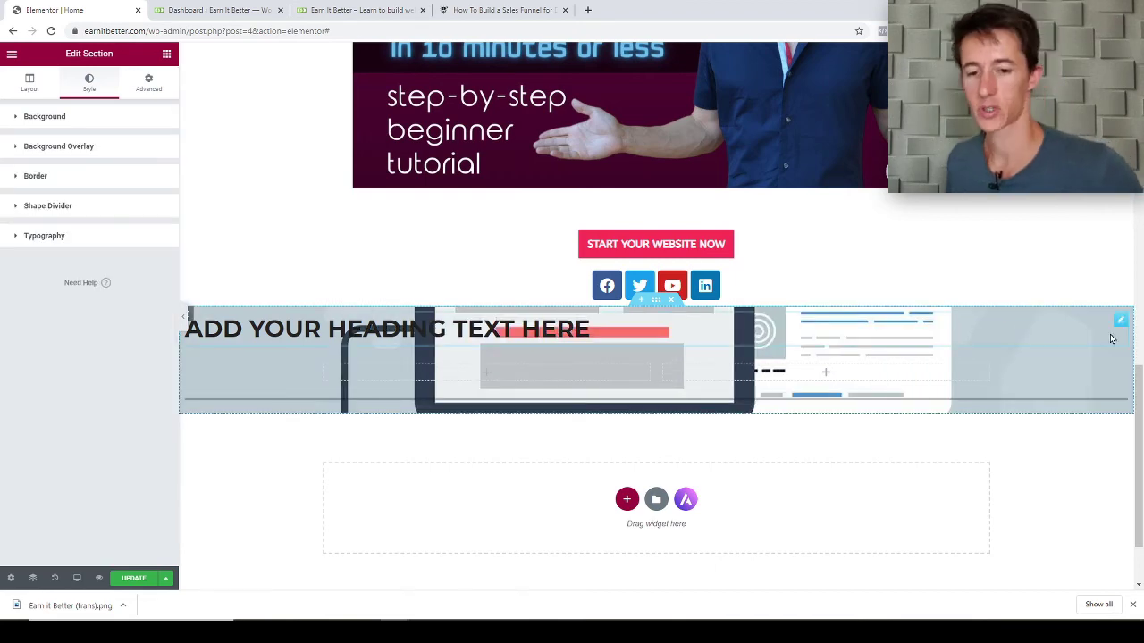
Delete the illustrated section below the social icons, including its heading, inner section and divider.
click(672, 300)
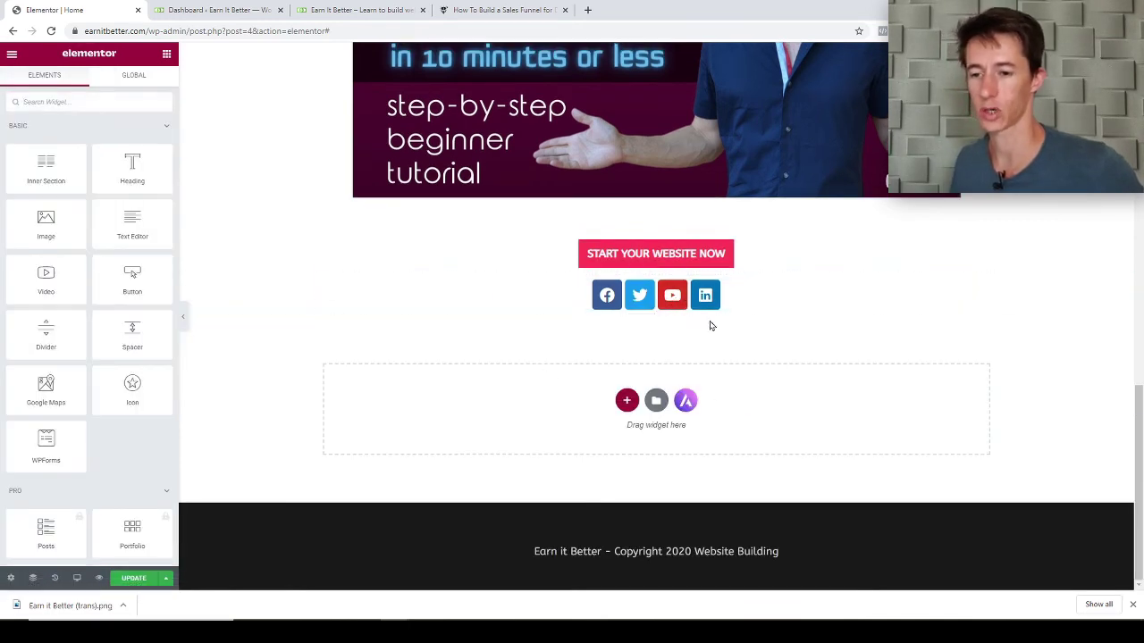
scroll(884, 402, up, 7)
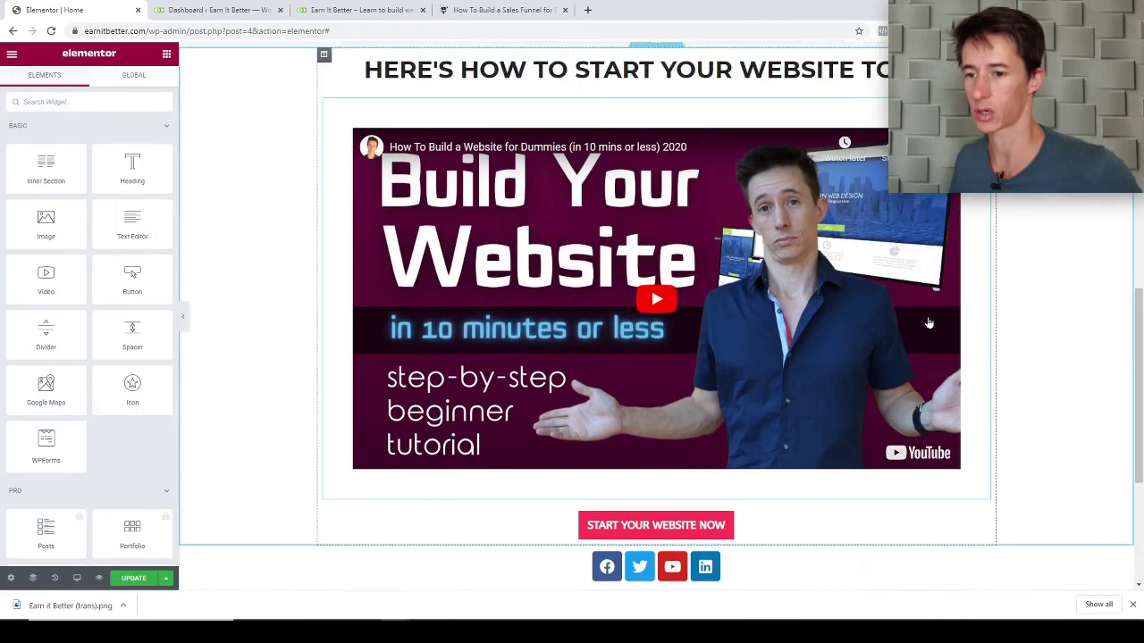
Update the Home page after checking it down to the footer, and view the additional save options.
scroll(865, 310, up, 1)
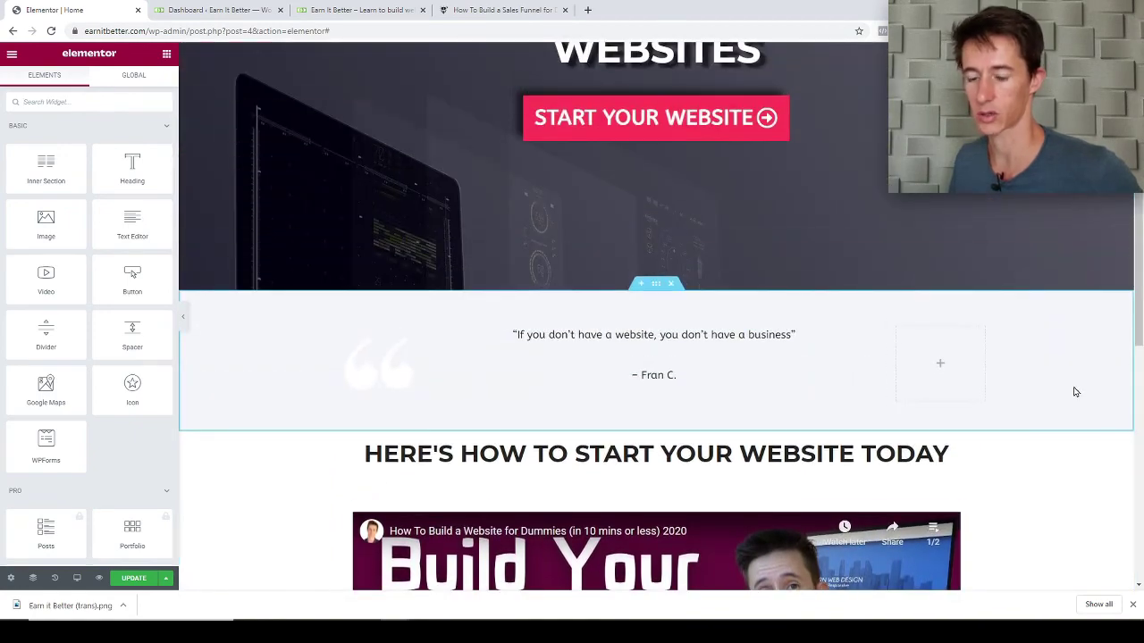
scroll(1084, 365, down, 1)
scroll(1081, 357, up, 2)
scroll(1081, 356, down, 3)
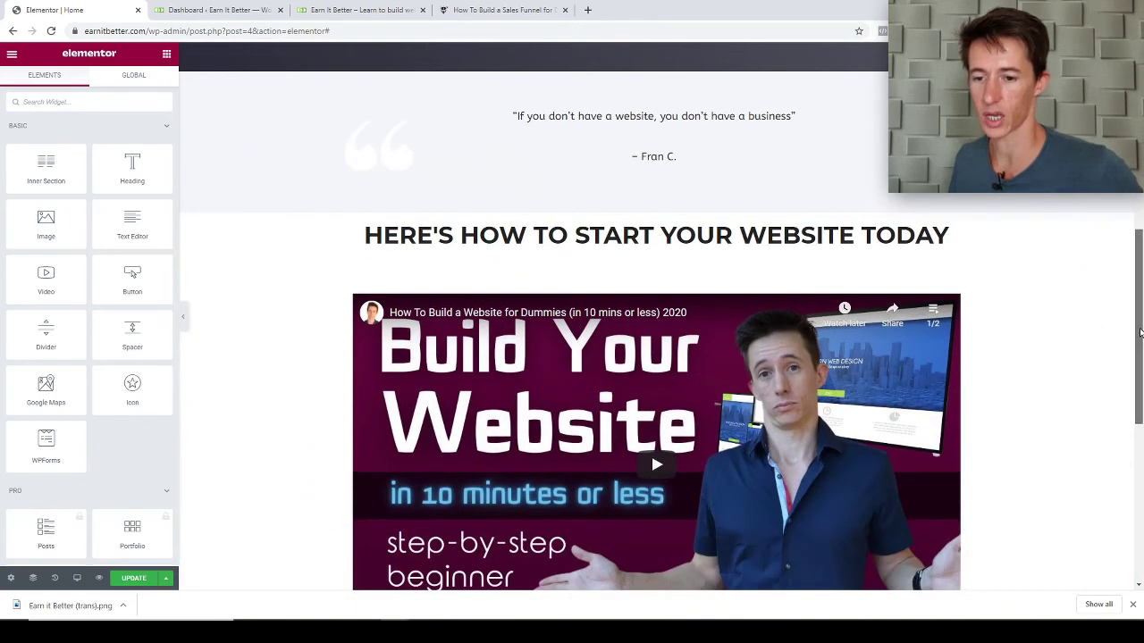
drag(1139, 333, 1104, 519)
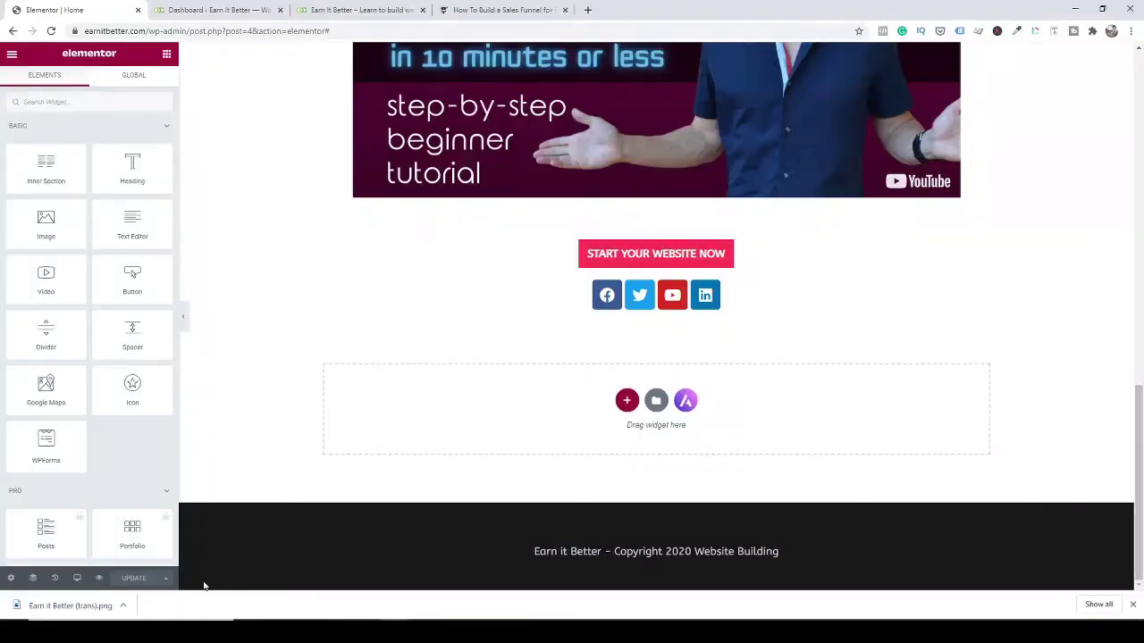
click(166, 579)
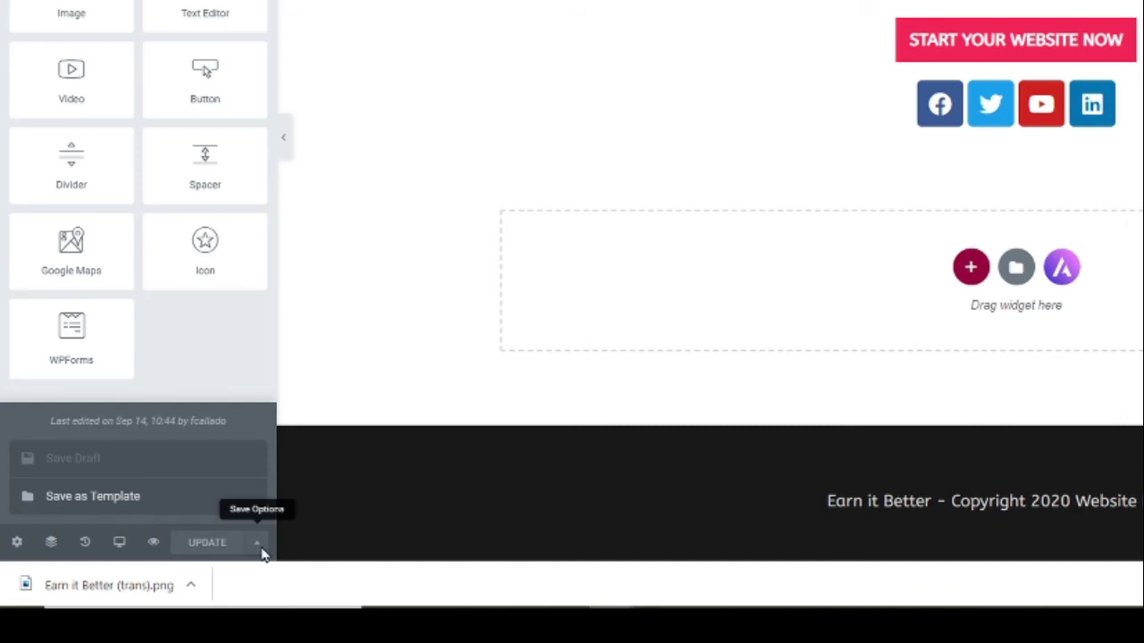
click(258, 547)
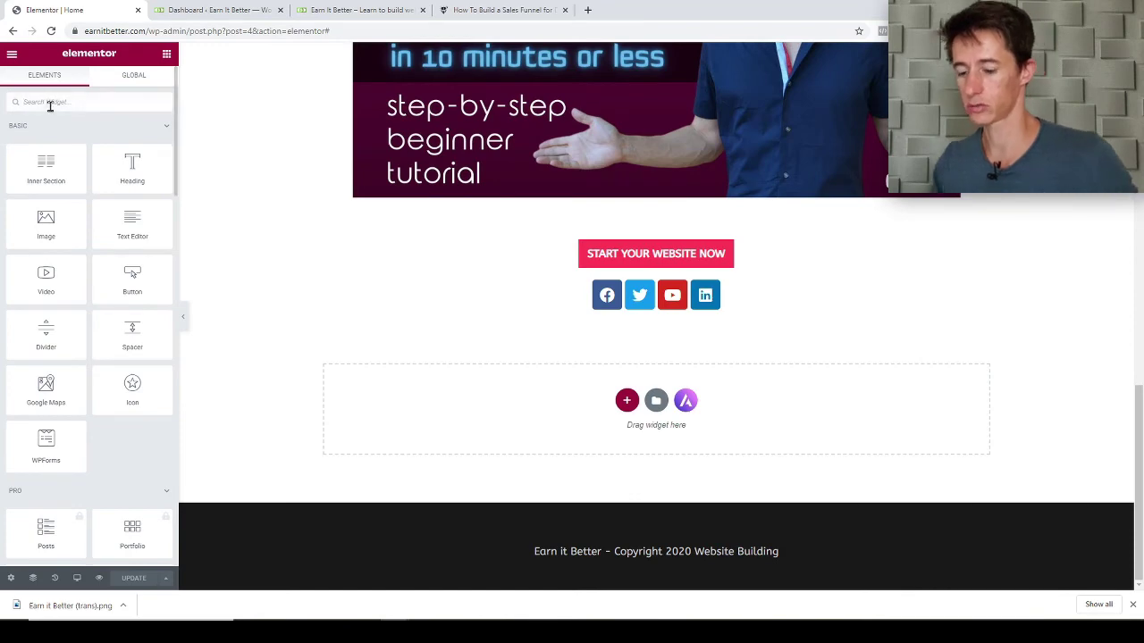
Try out a Recent Posts widget in a new section below the social icons and delete that section.
text(blog)
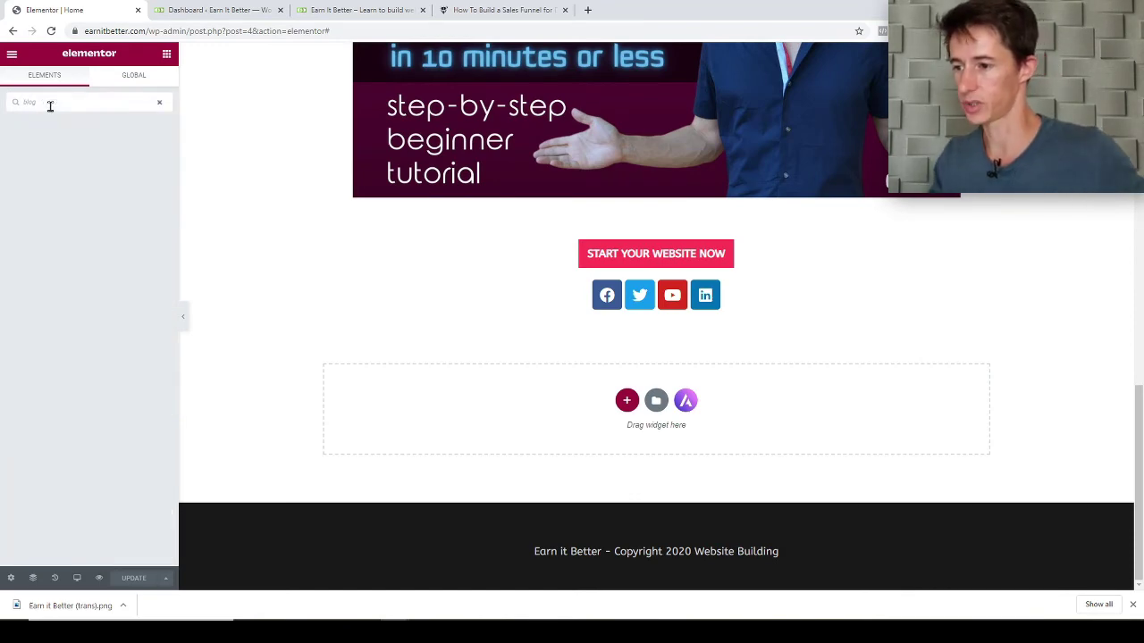
key(BackSpace)
key(BackSpace)
key(BackSpace)
key(BackSpace)
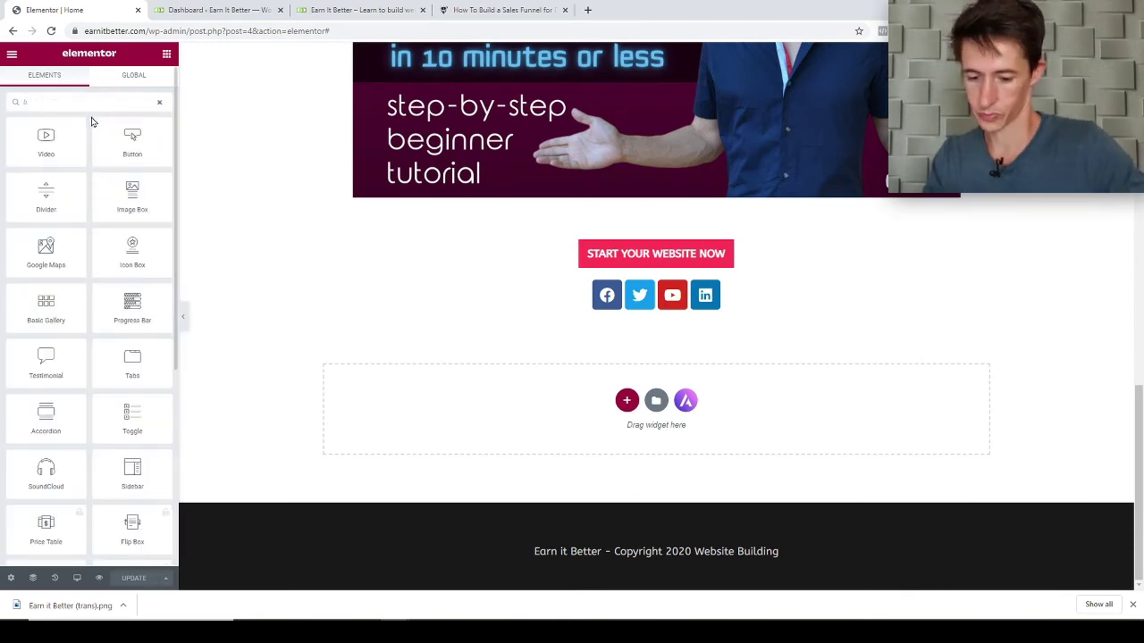
text(pos)
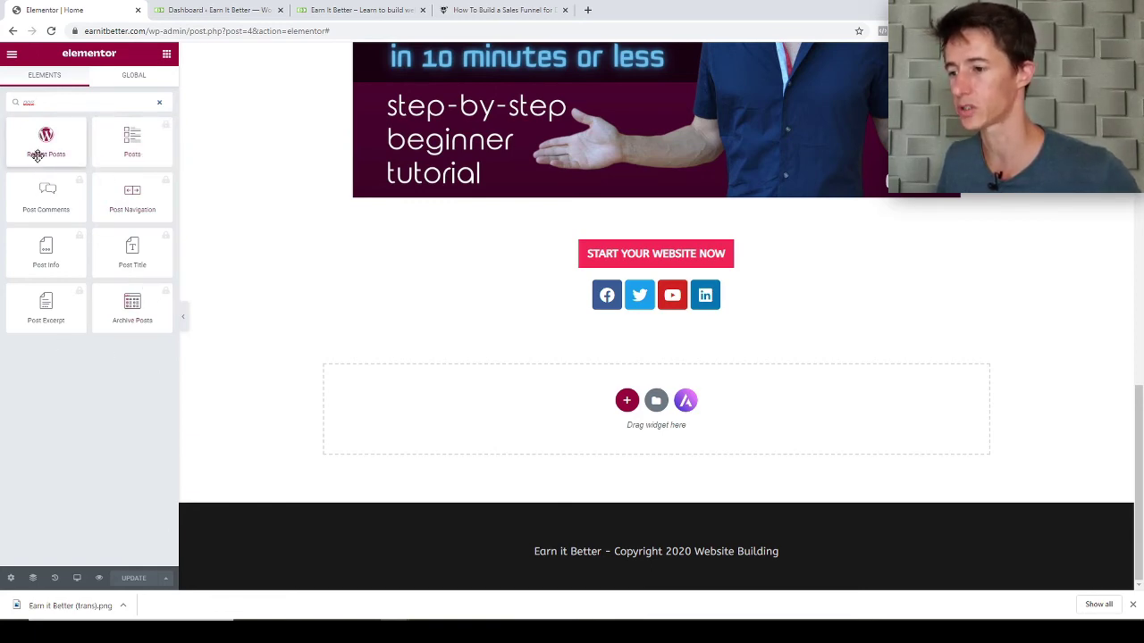
drag(38, 147, 629, 415)
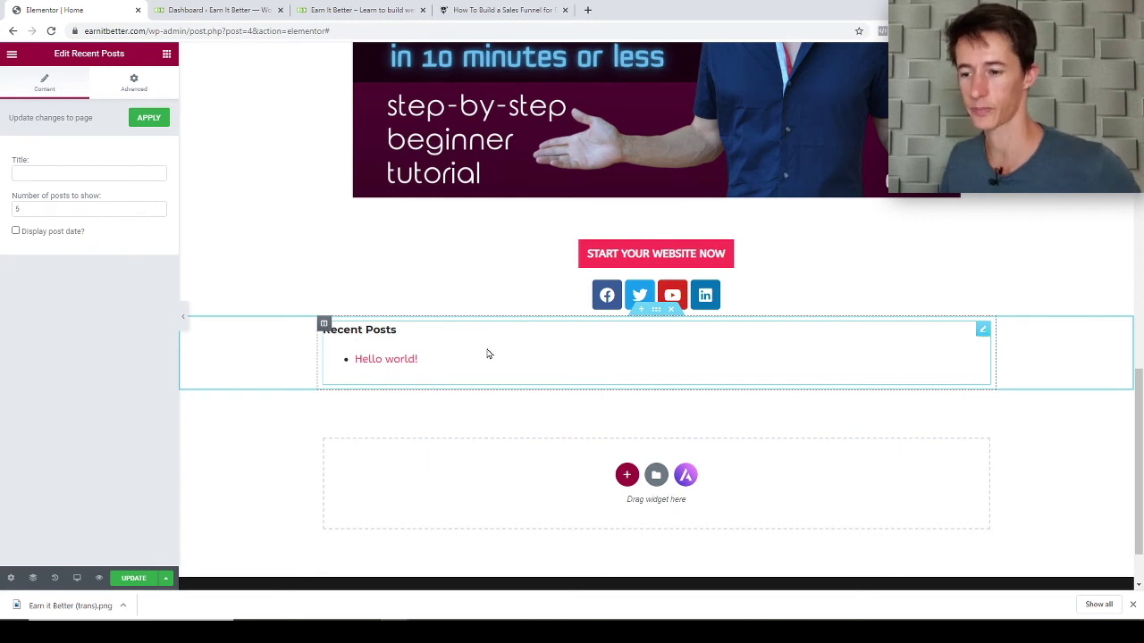
click(672, 312)
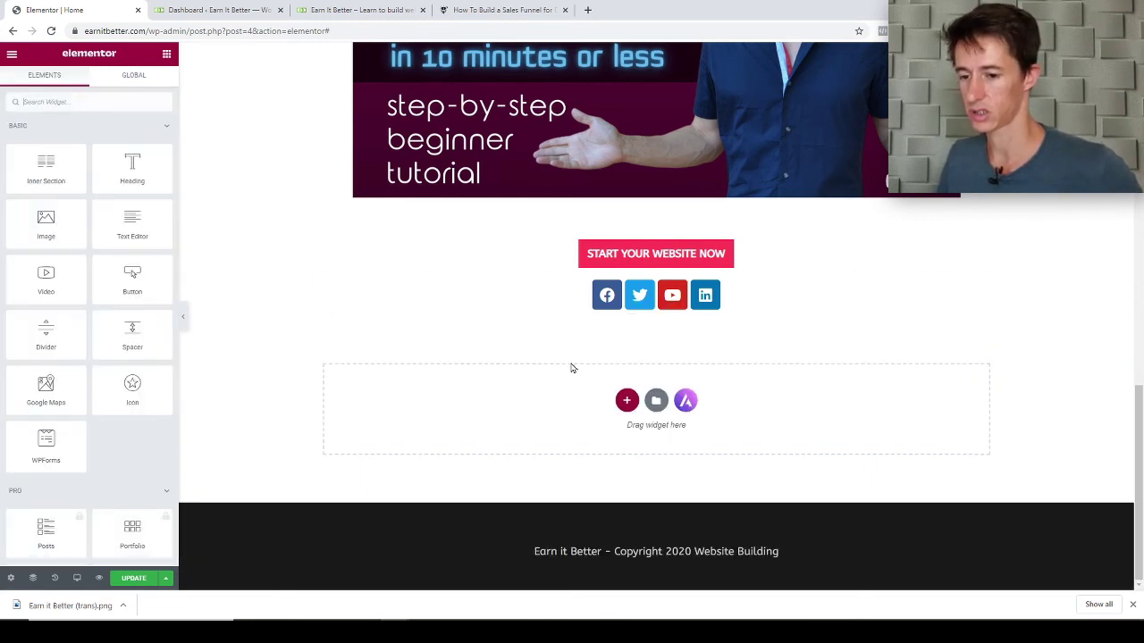
Update the Home page from its hero section so the current layout is saved.
scroll(875, 358, up, 1)
scroll(874, 358, up, 7)
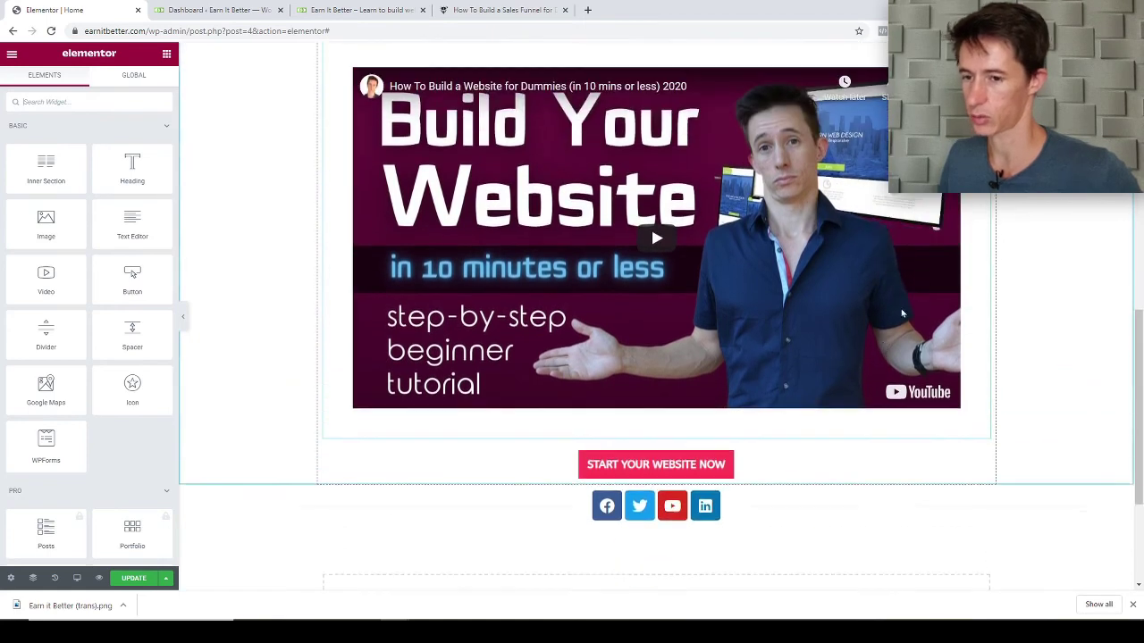
scroll(788, 309, up, 1)
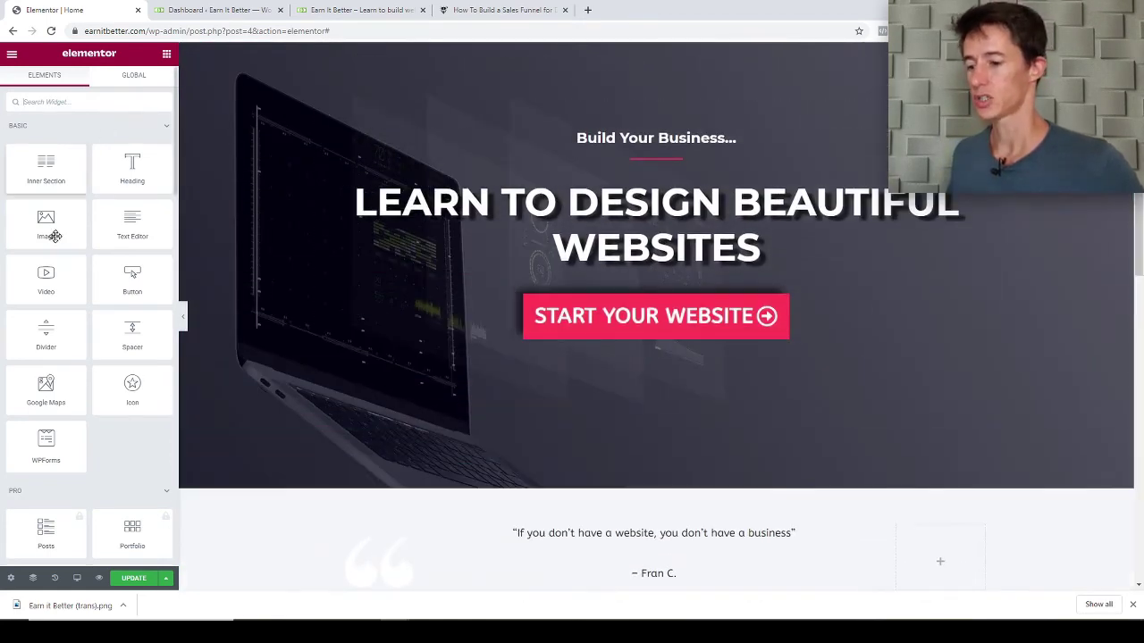
click(143, 579)
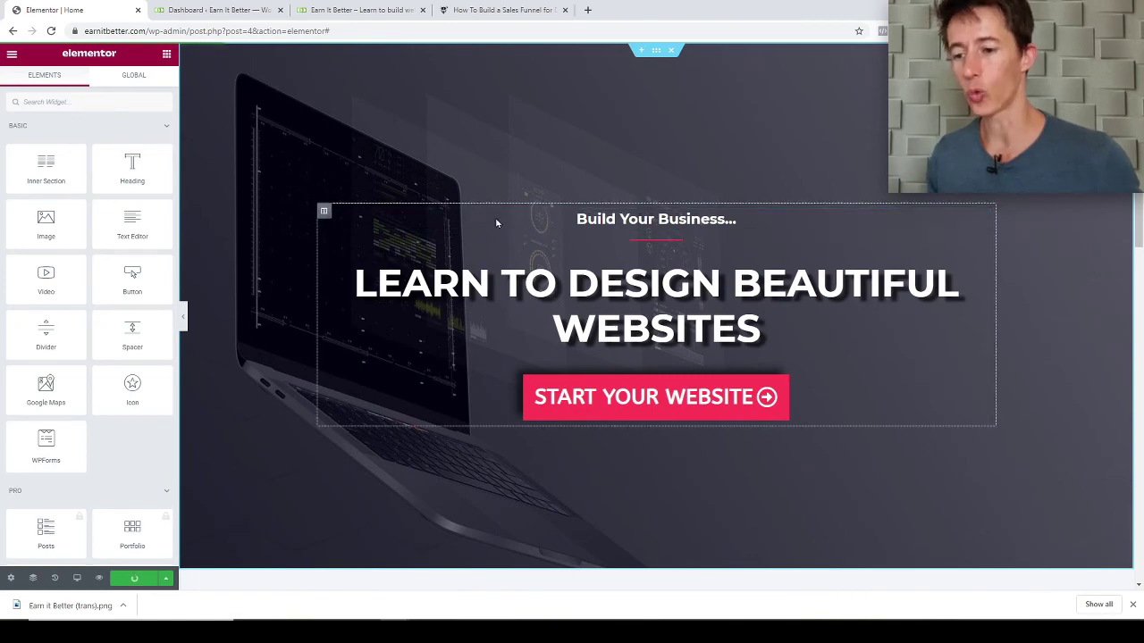
Look over the saved page from footer to hero and preview it briefly with the widget panel hidden.
scroll(1059, 212, down, 15)
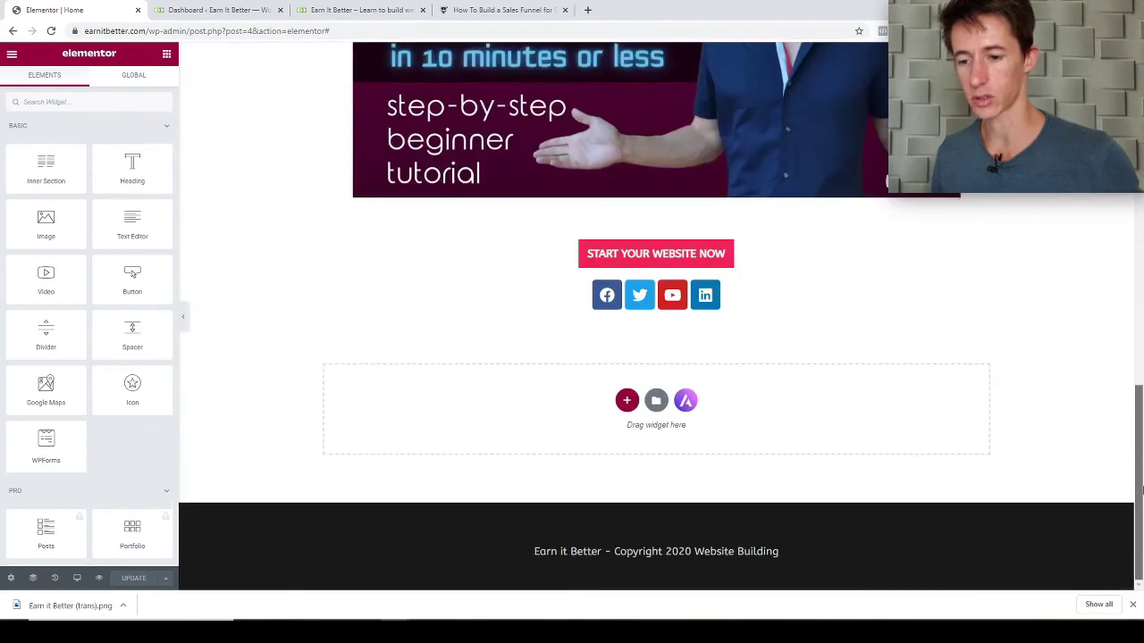
drag(1140, 490, 1140, 150)
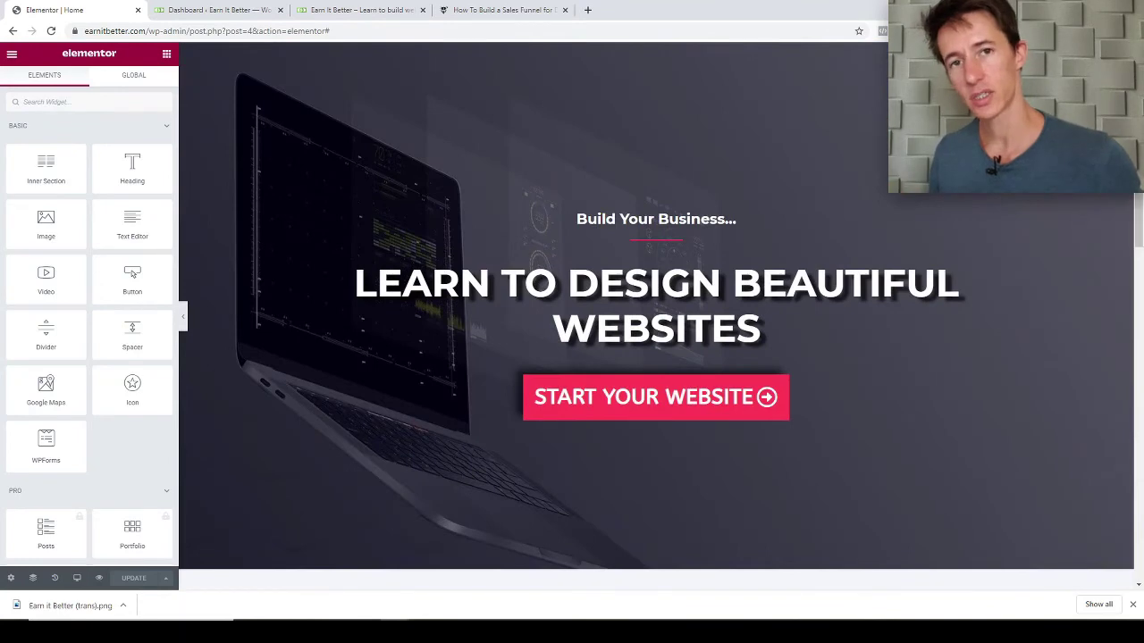
scroll(149, 319, down, 1)
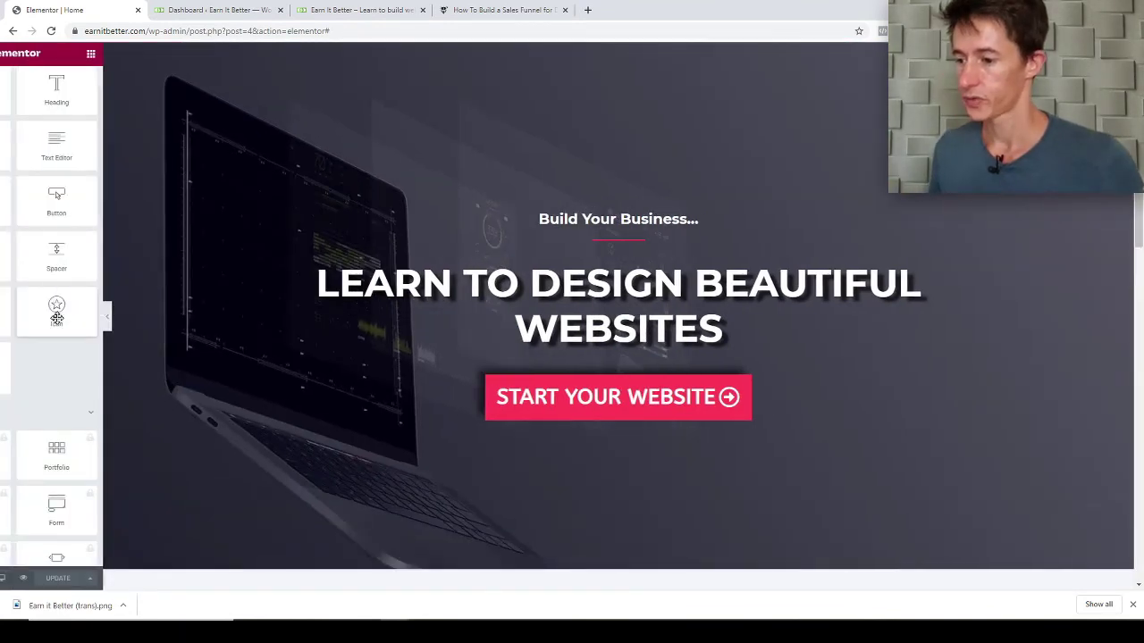
click(183, 317)
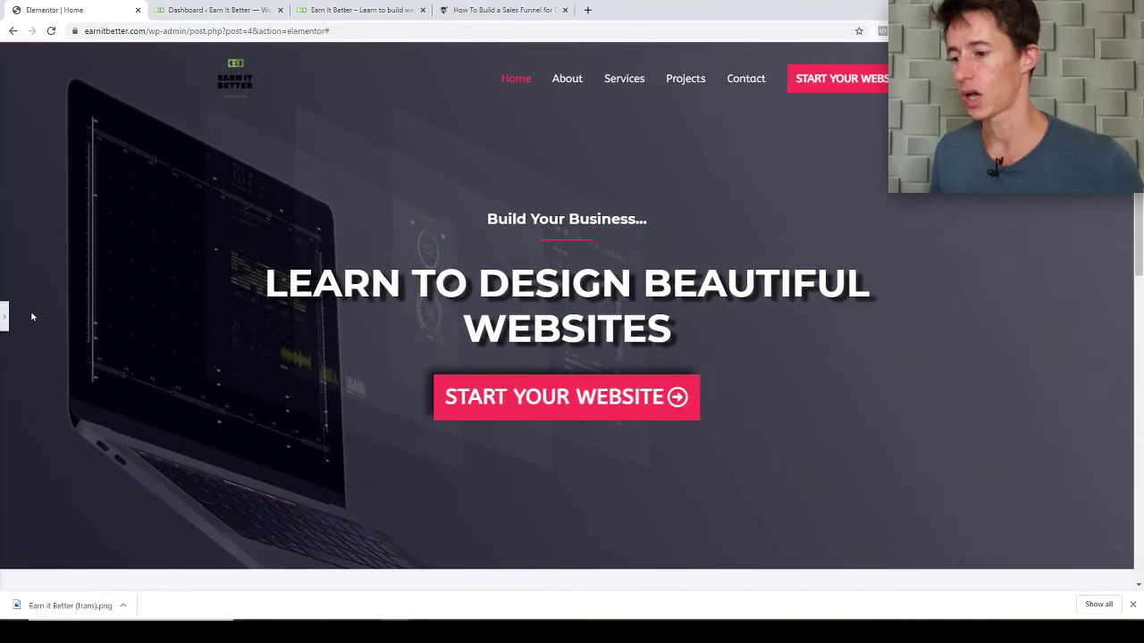
click(3, 314)
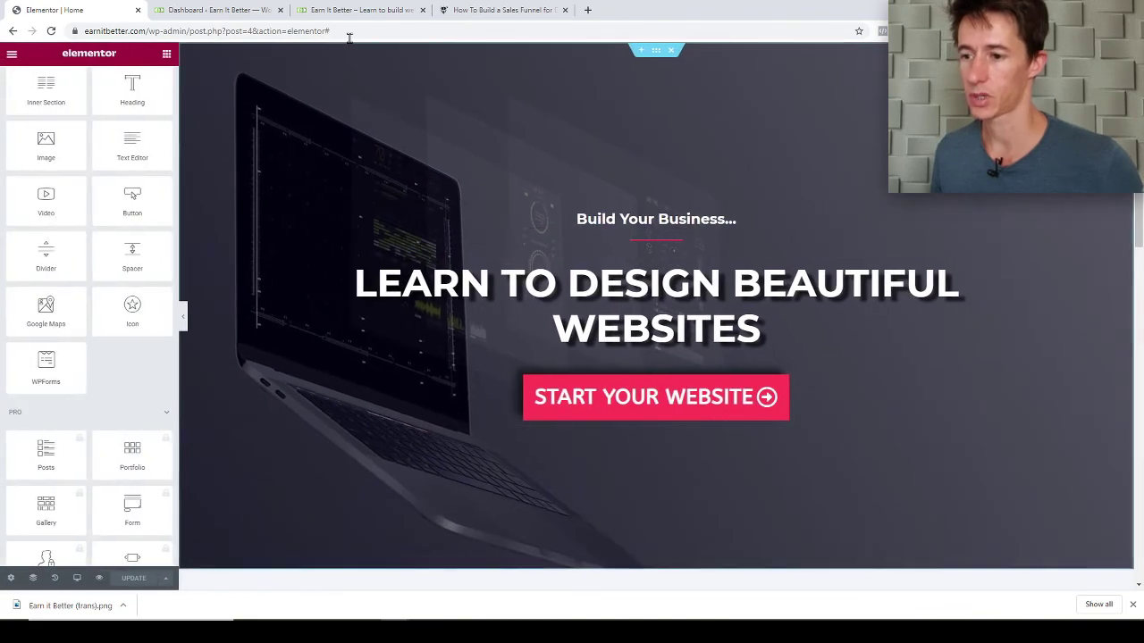
Reload the live earnitbetter.com site and review the published Home page down from the hero section.
click(223, 10)
click(357, 9)
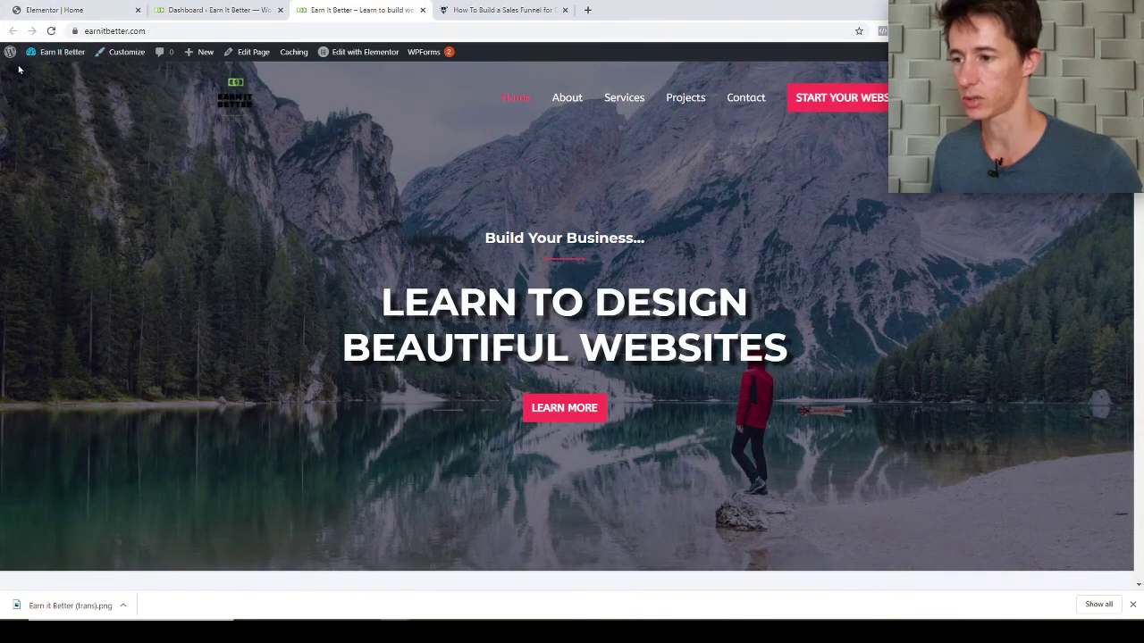
click(51, 31)
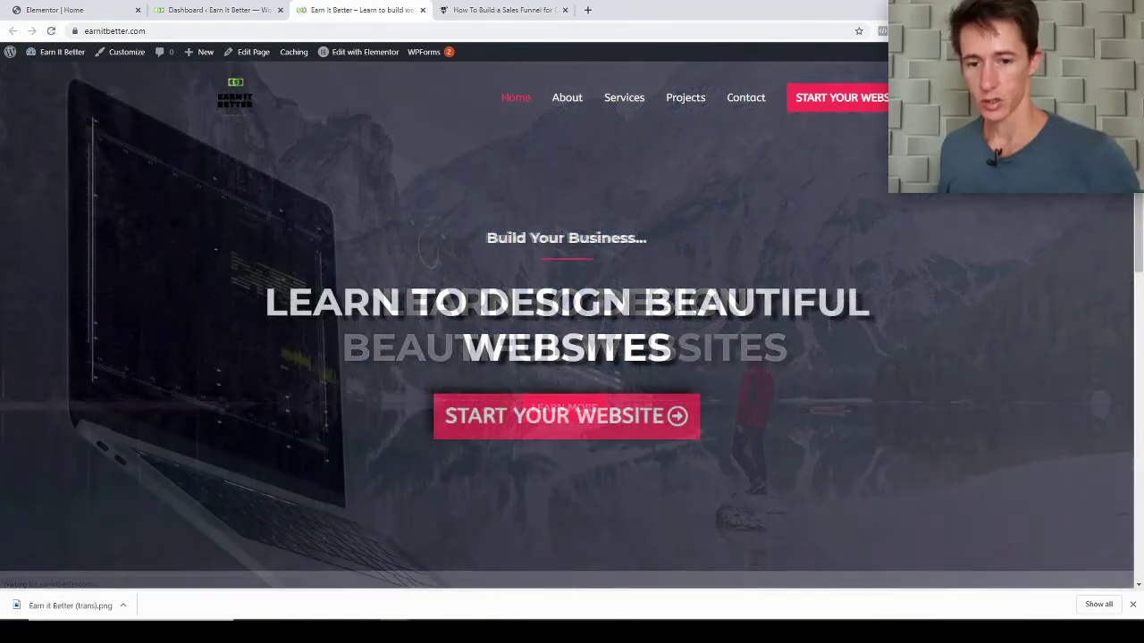
scroll(572, 357, down, 7)
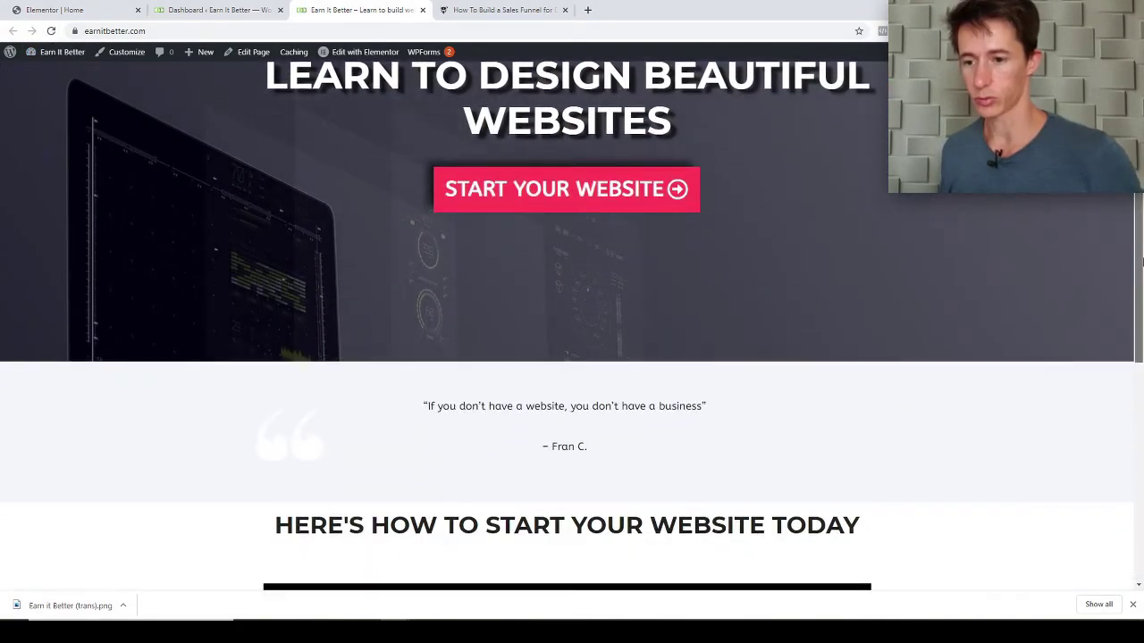
scroll(572, 358, down, 4)
scroll(571, 357, up, 15)
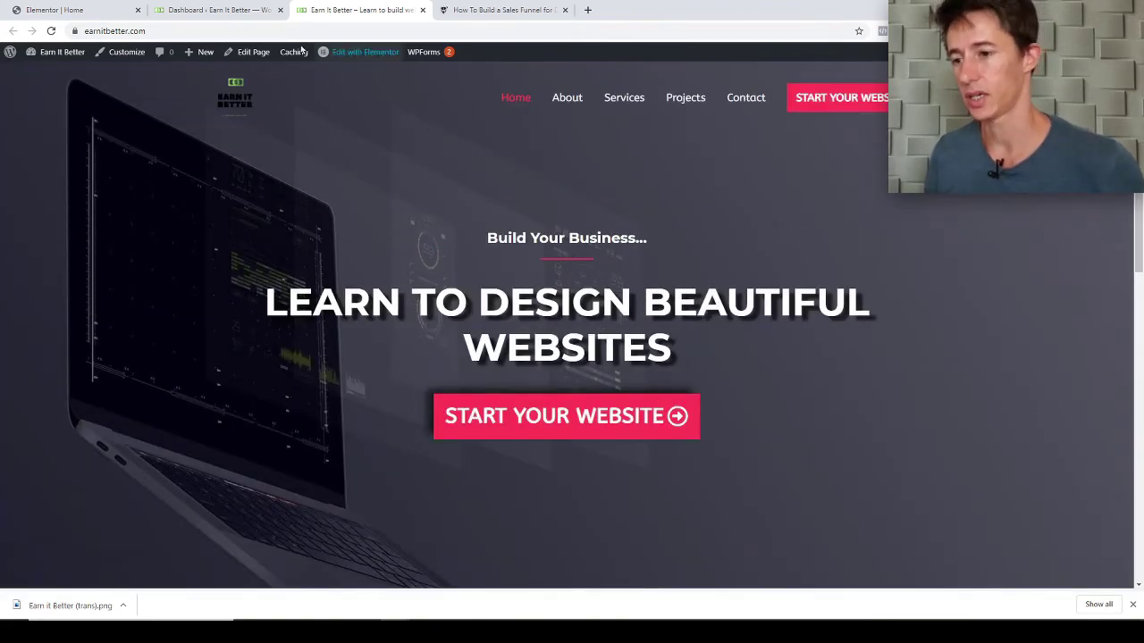
Go from the live site to its WordPress Dashboard, compare it with the other Dashboard tab, and return to the live site.
mouse_move(55, 53)
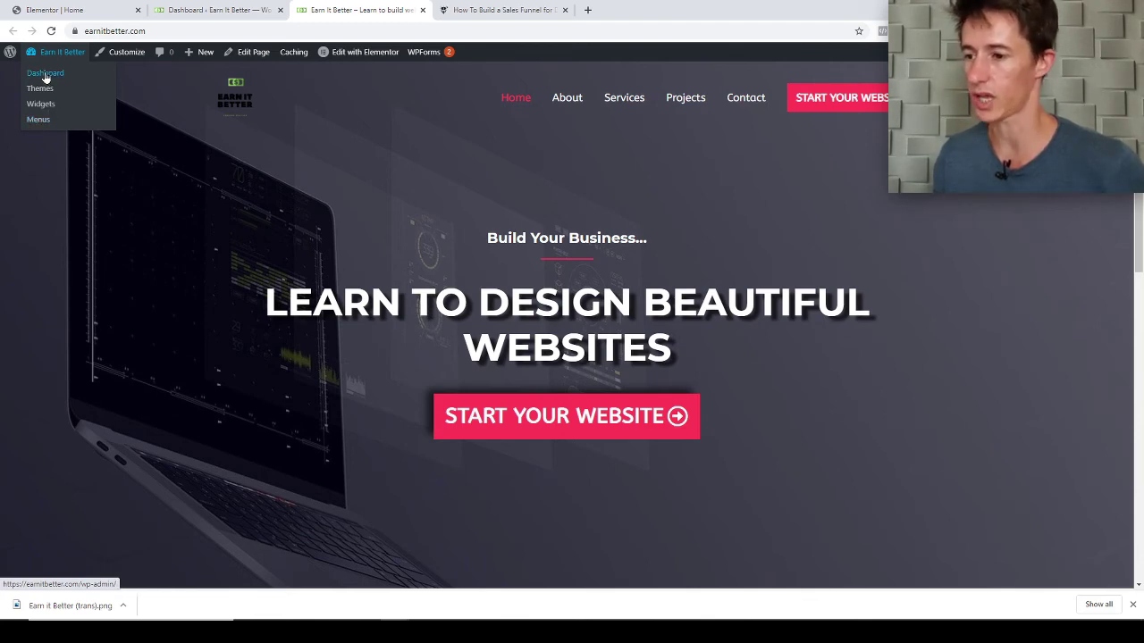
click(44, 77)
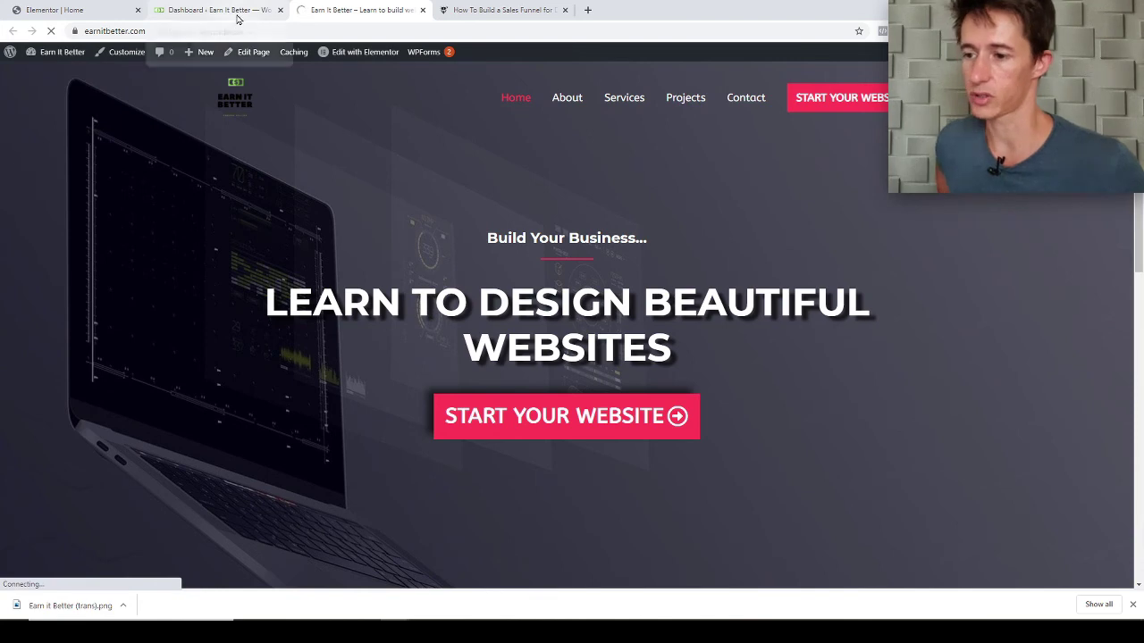
click(239, 14)
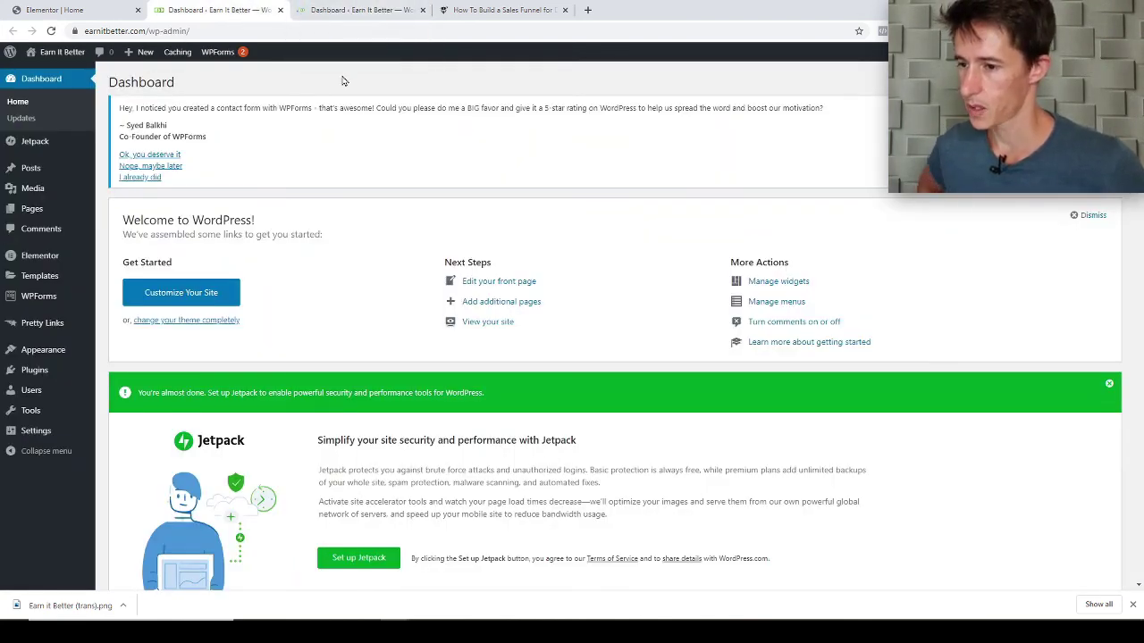
click(347, 13)
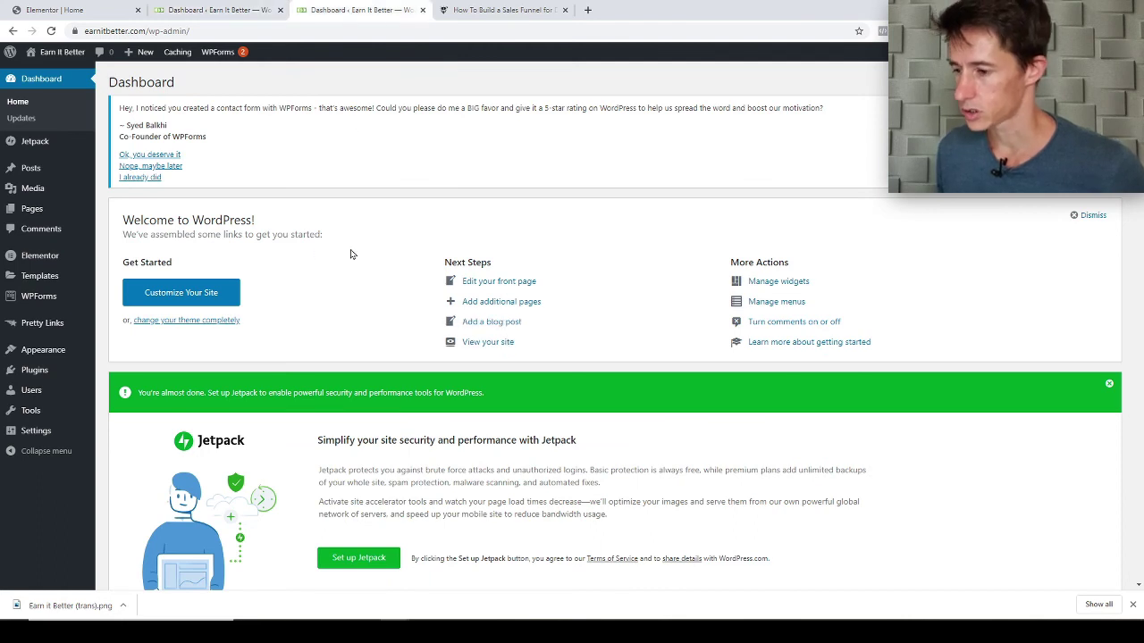
click(42, 76)
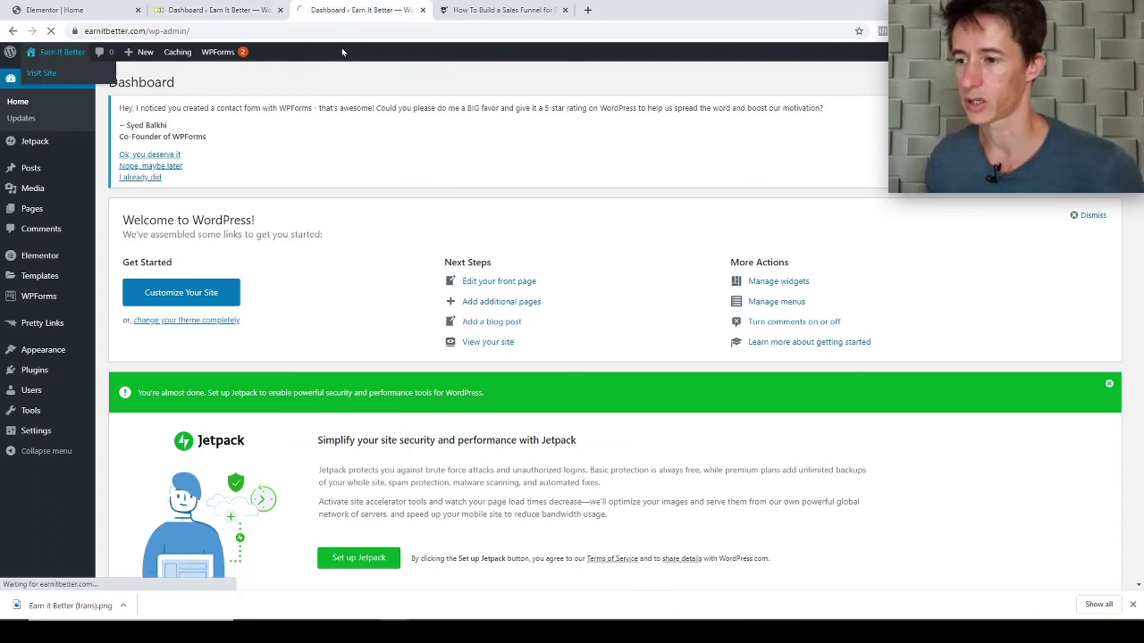
Open the Menus settings in the WordPress dashboard and choose Menu (Primary Menu) as the menu to edit.
click(223, 9)
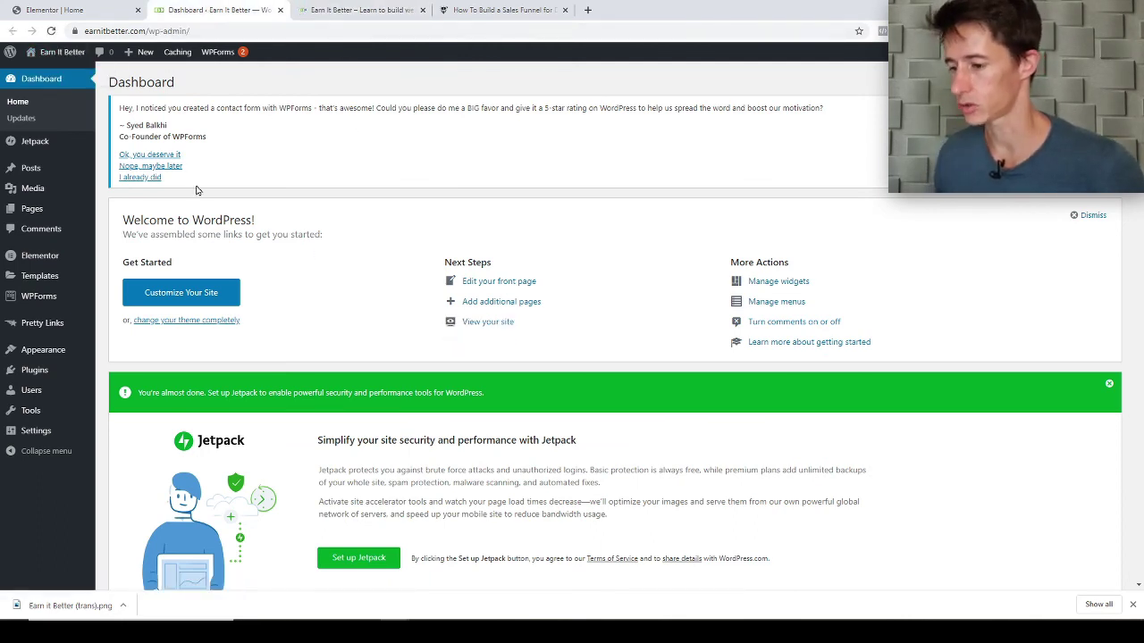
mouse_move(91, 230)
mouse_move(50, 360)
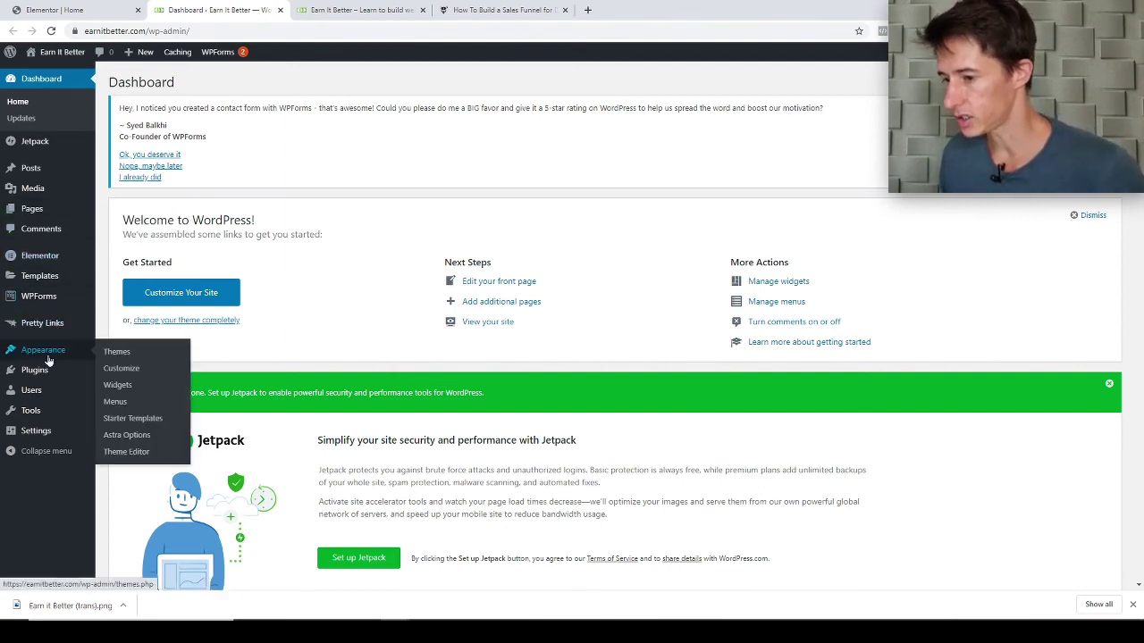
click(115, 402)
scroll(590, 333, down, 2)
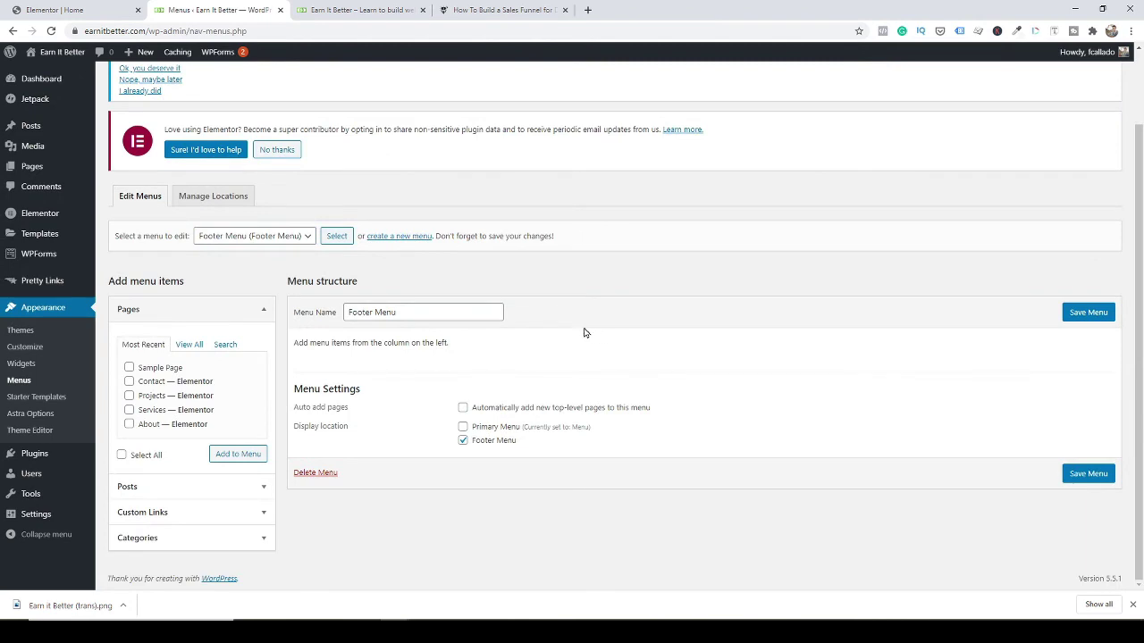
click(274, 242)
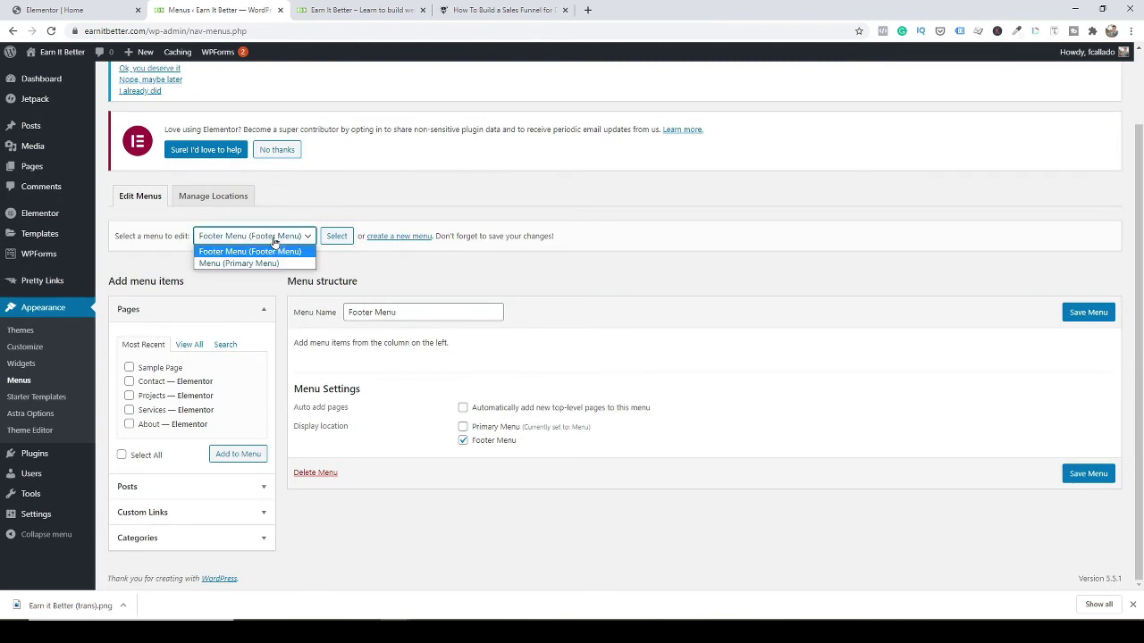
click(253, 261)
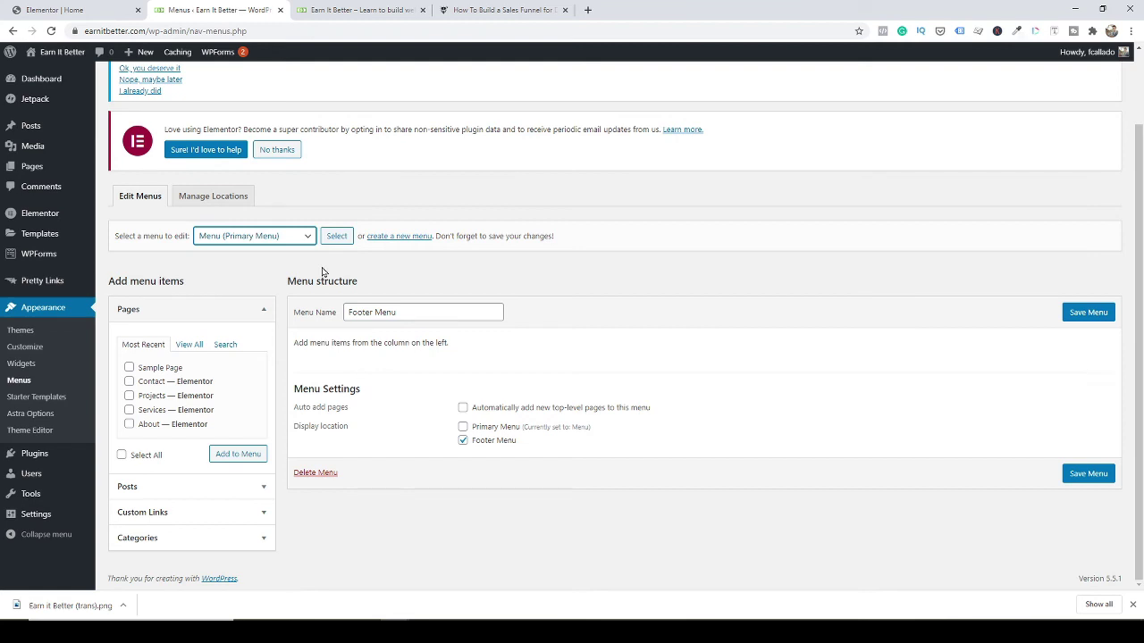
Check the header navigation on the live site, and load Menu (Primary Menu) for editing in the Menus settings.
click(348, 10)
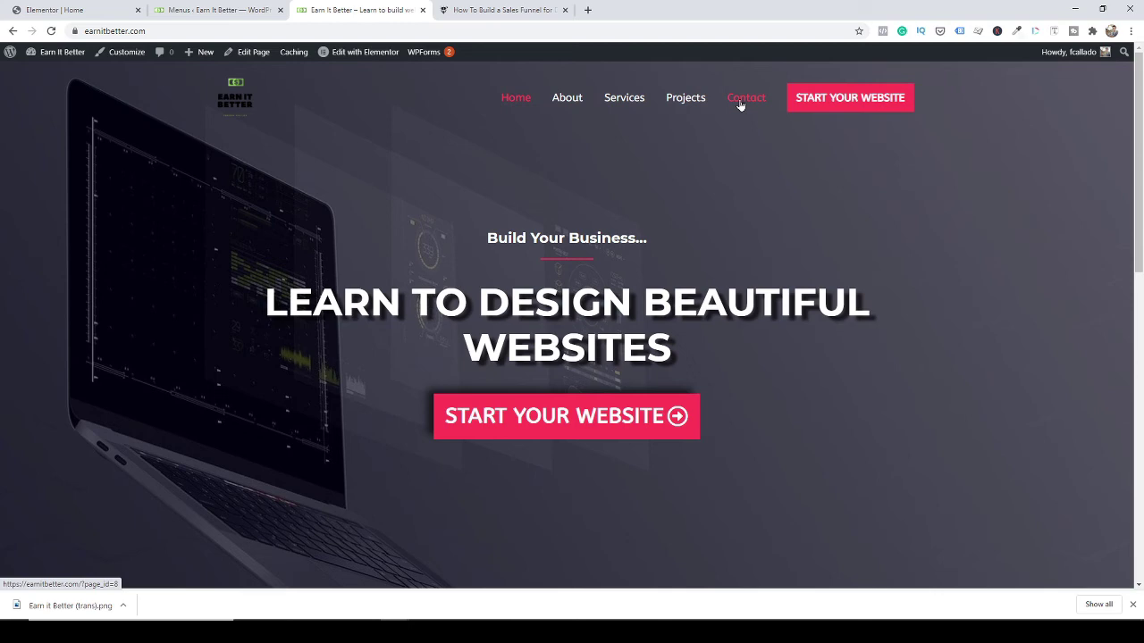
click(203, 10)
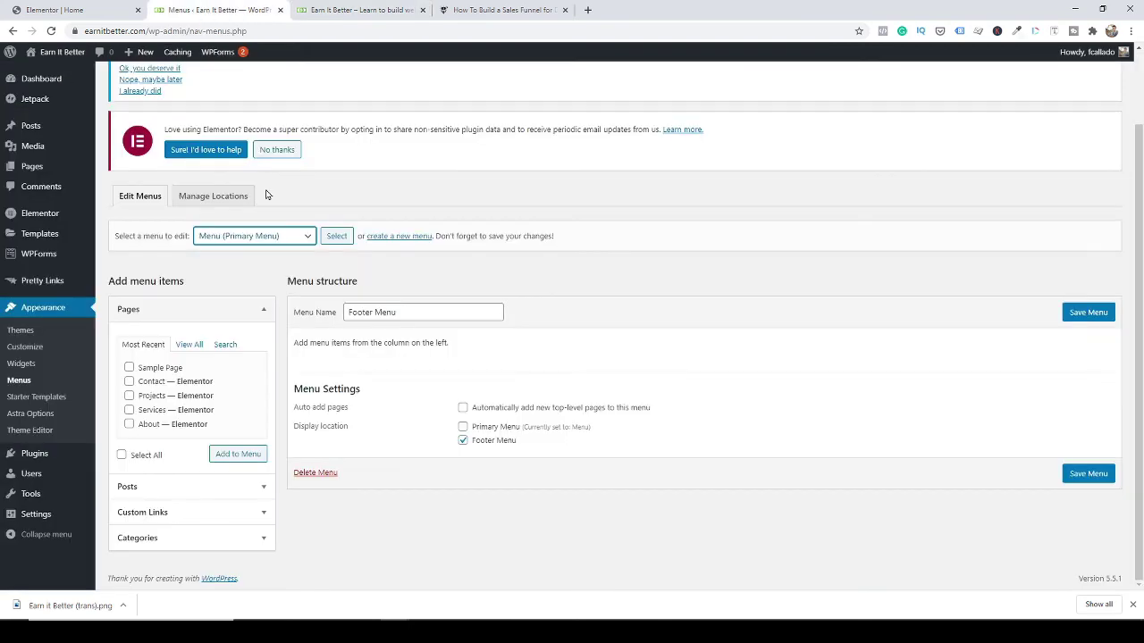
click(299, 238)
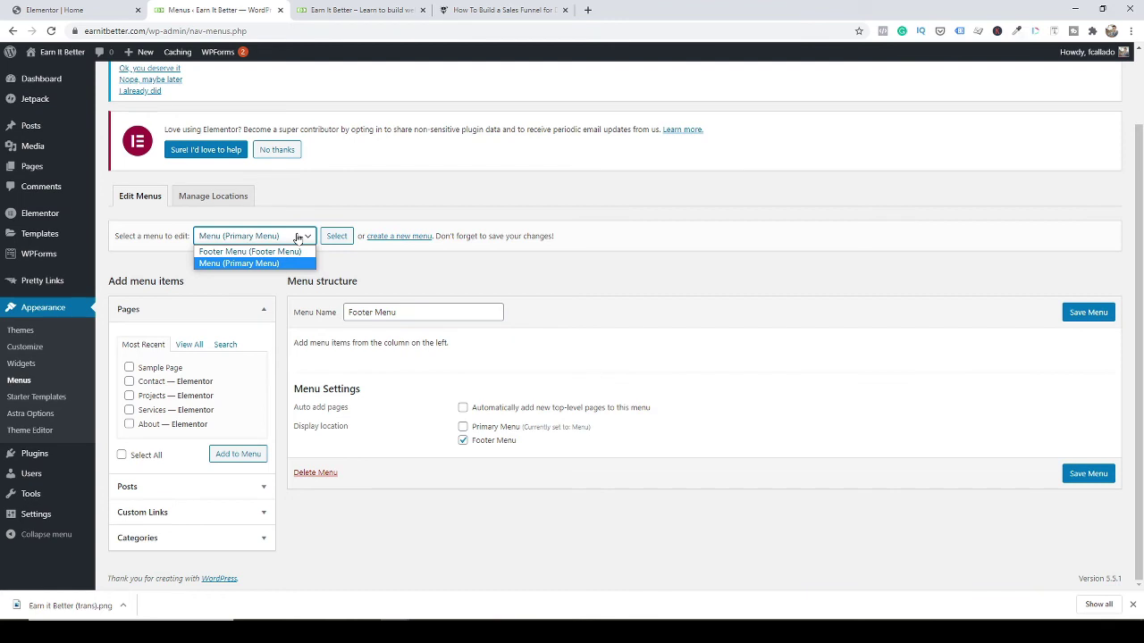
click(552, 274)
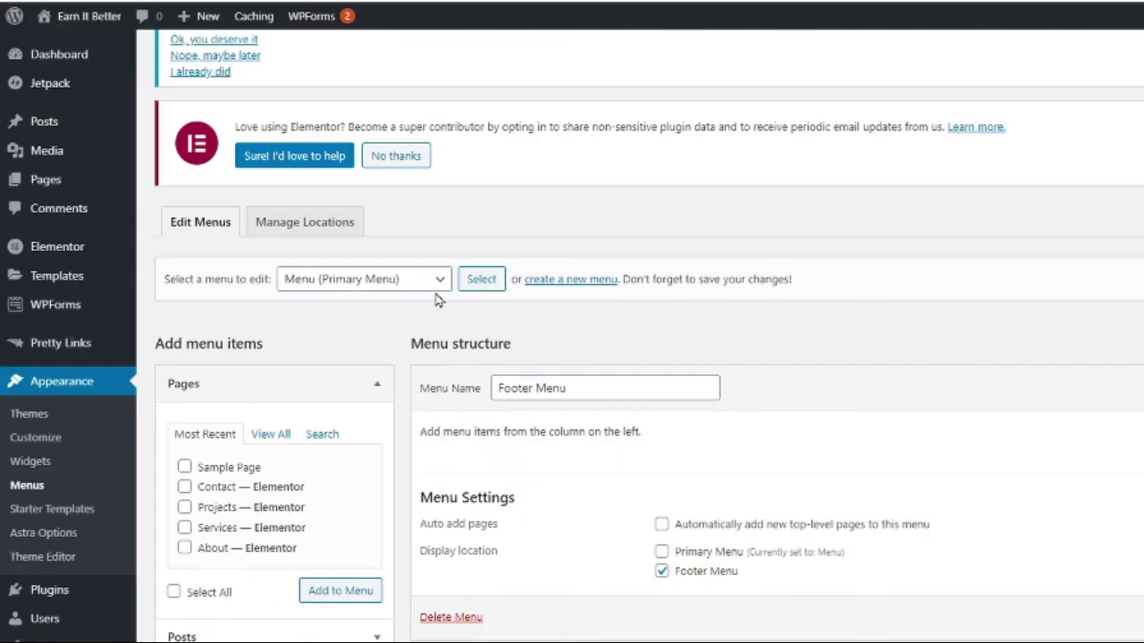
click(302, 238)
click(259, 263)
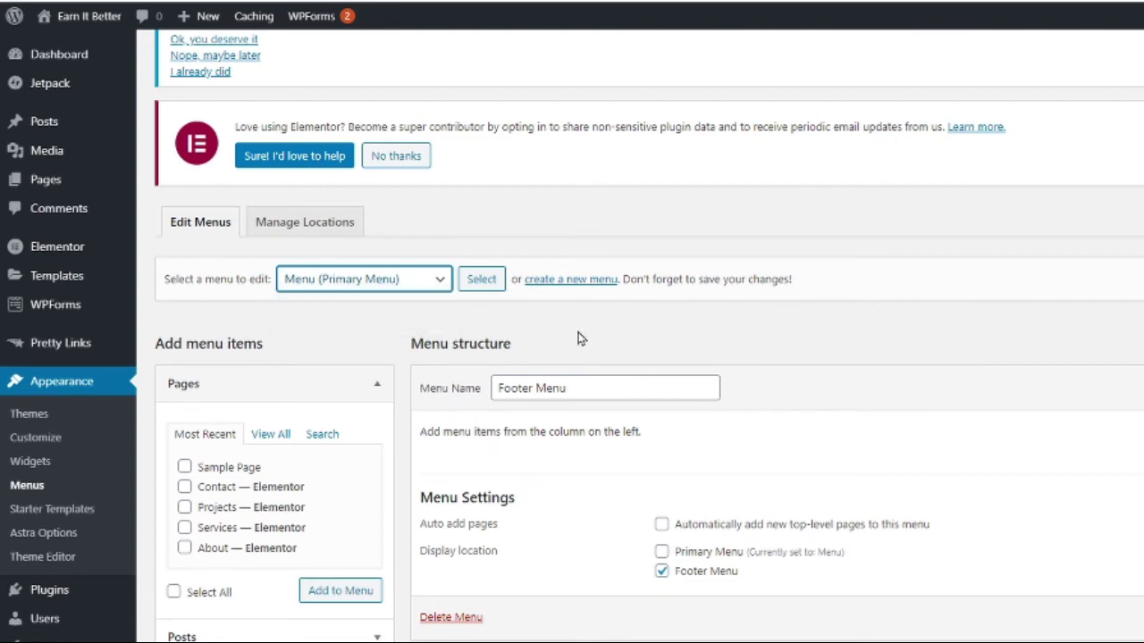
click(480, 279)
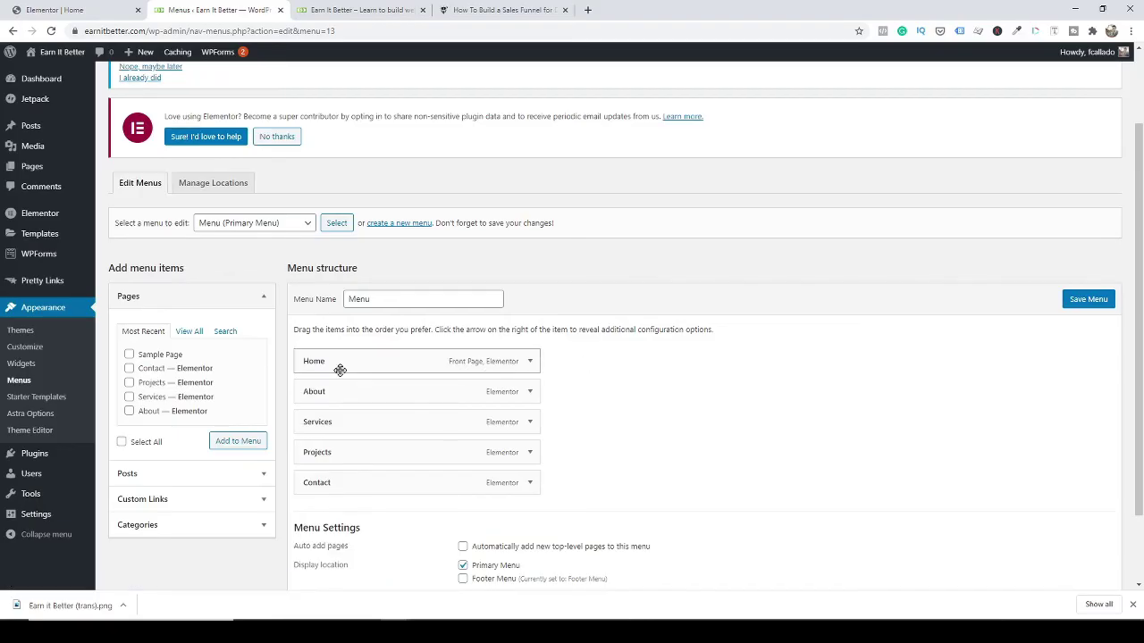
Remove the About and Contact items from the primary menu and save the menu.
scroll(599, 383, down, 1)
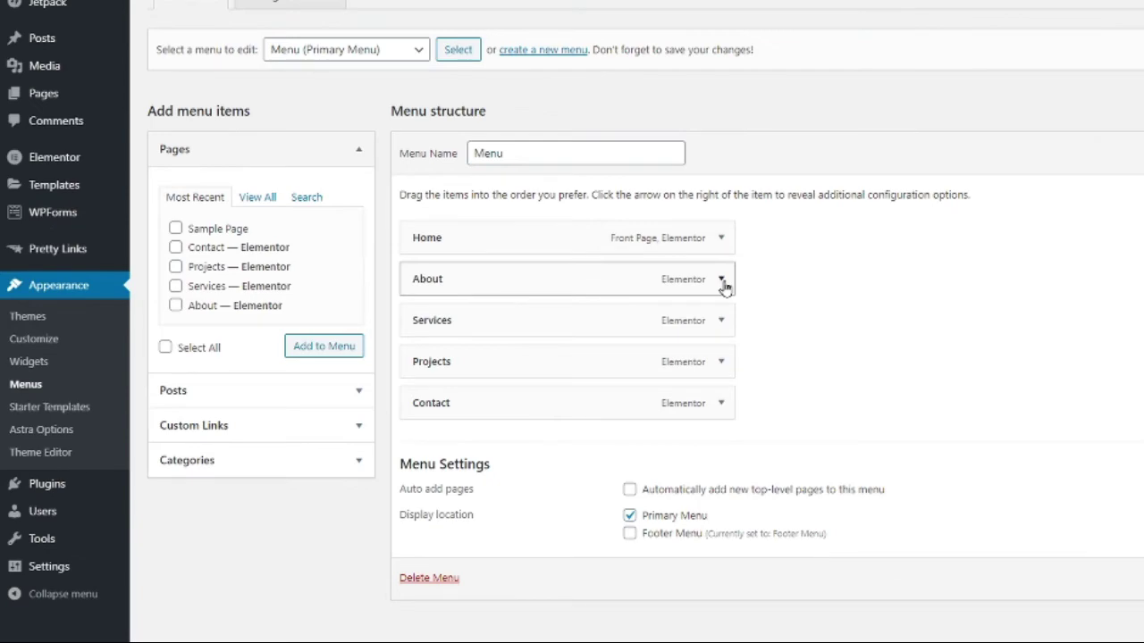
click(722, 280)
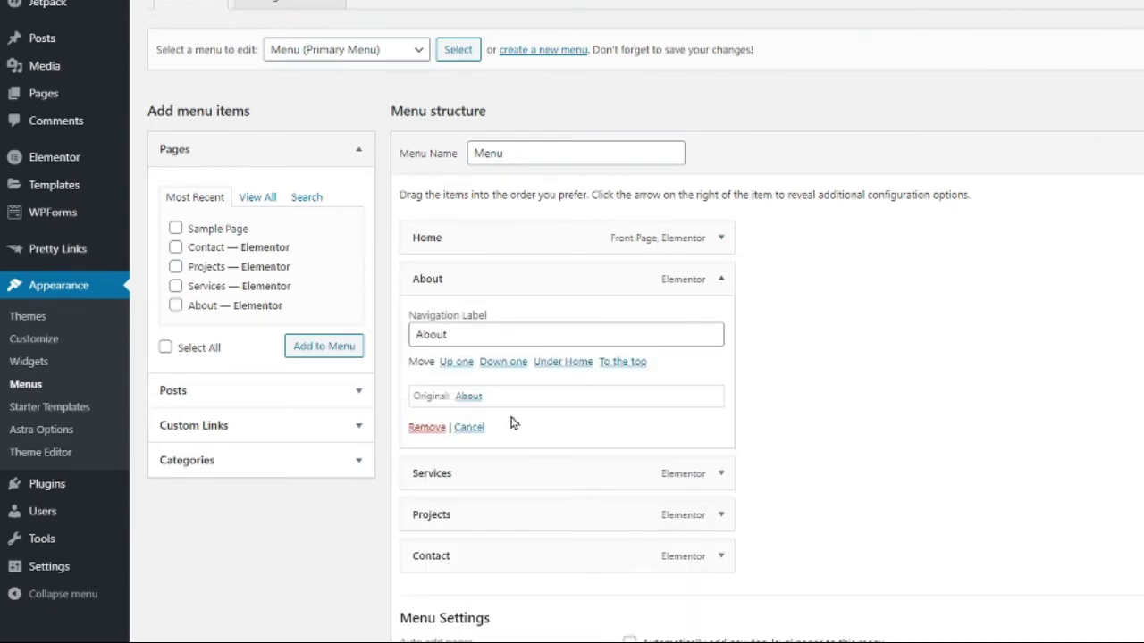
click(418, 567)
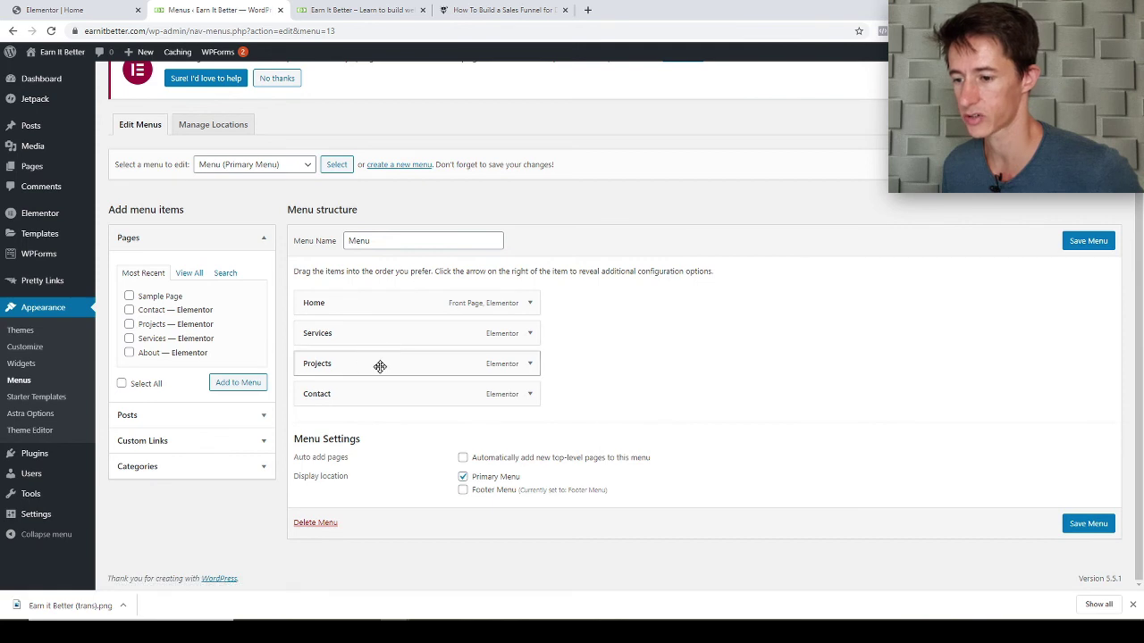
click(531, 395)
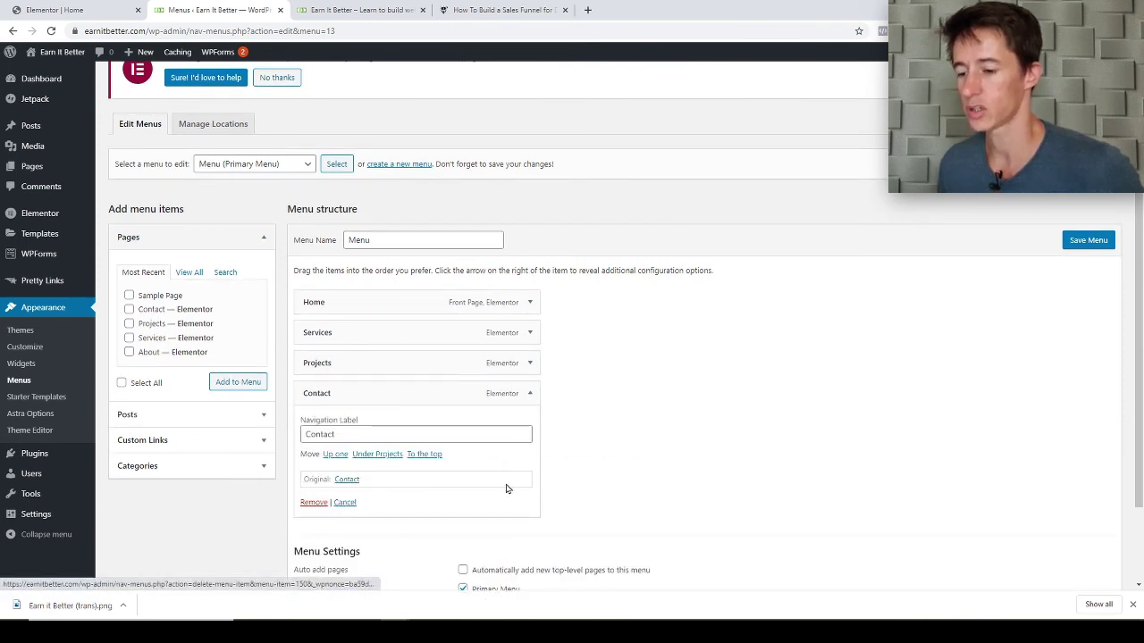
click(313, 503)
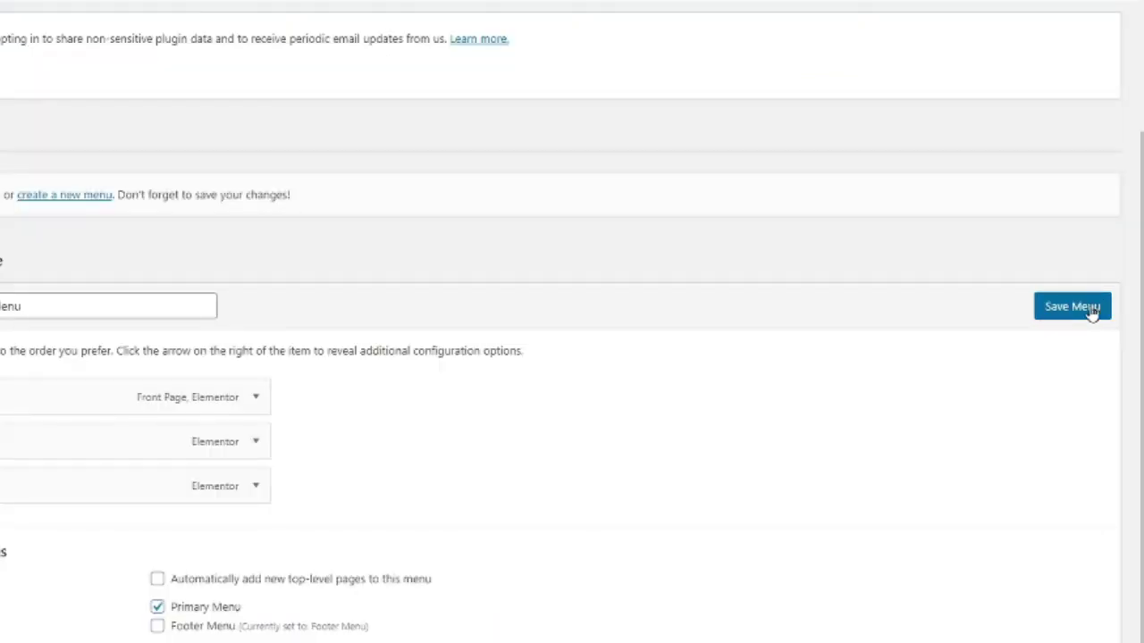
click(1086, 274)
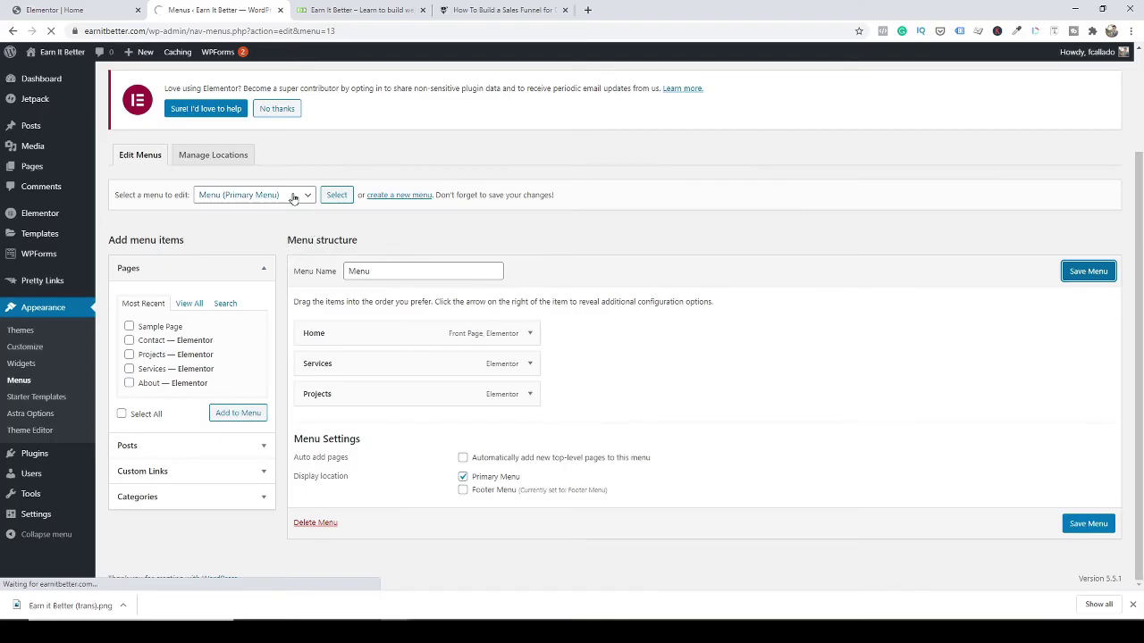
Load Footer Menu (Footer Menu) for editing and permanently delete it.
click(293, 196)
click(282, 211)
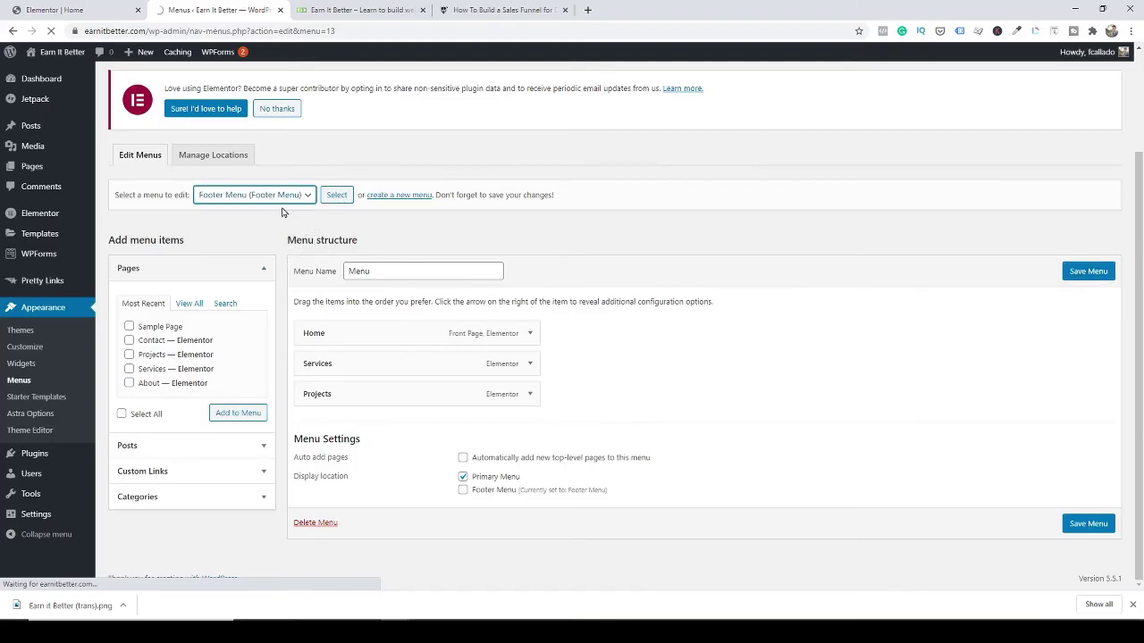
click(337, 196)
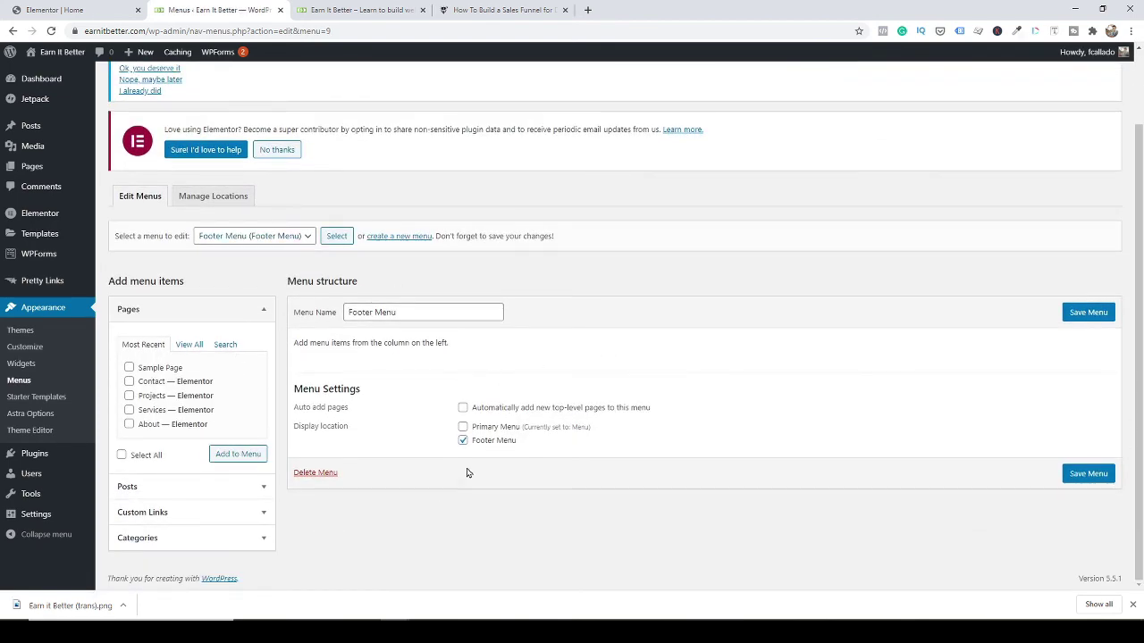
click(319, 474)
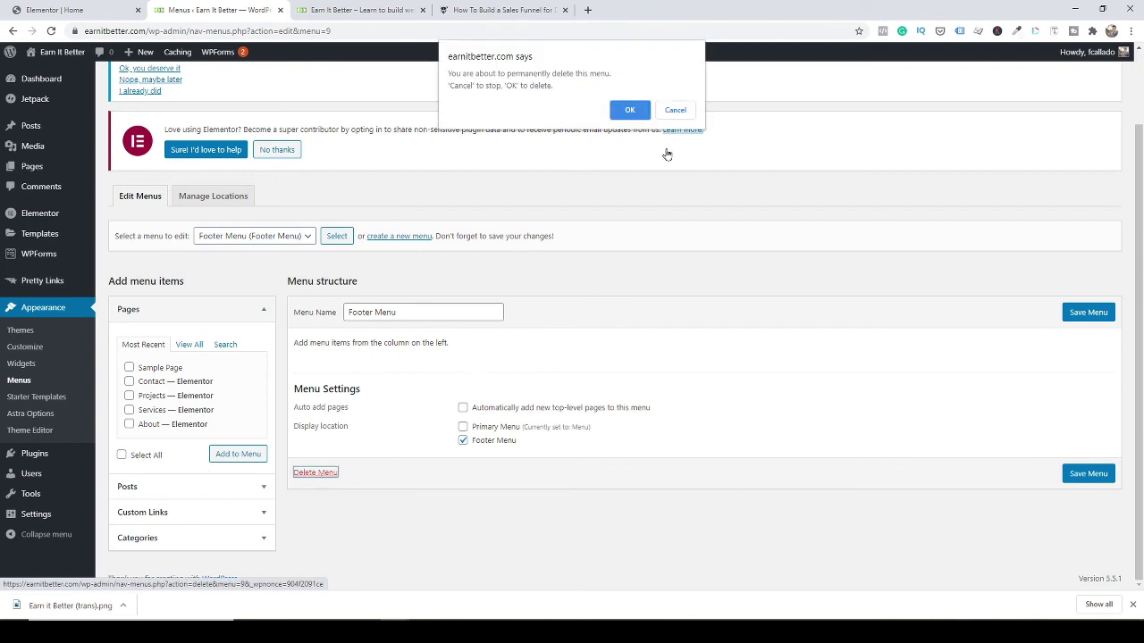
click(623, 111)
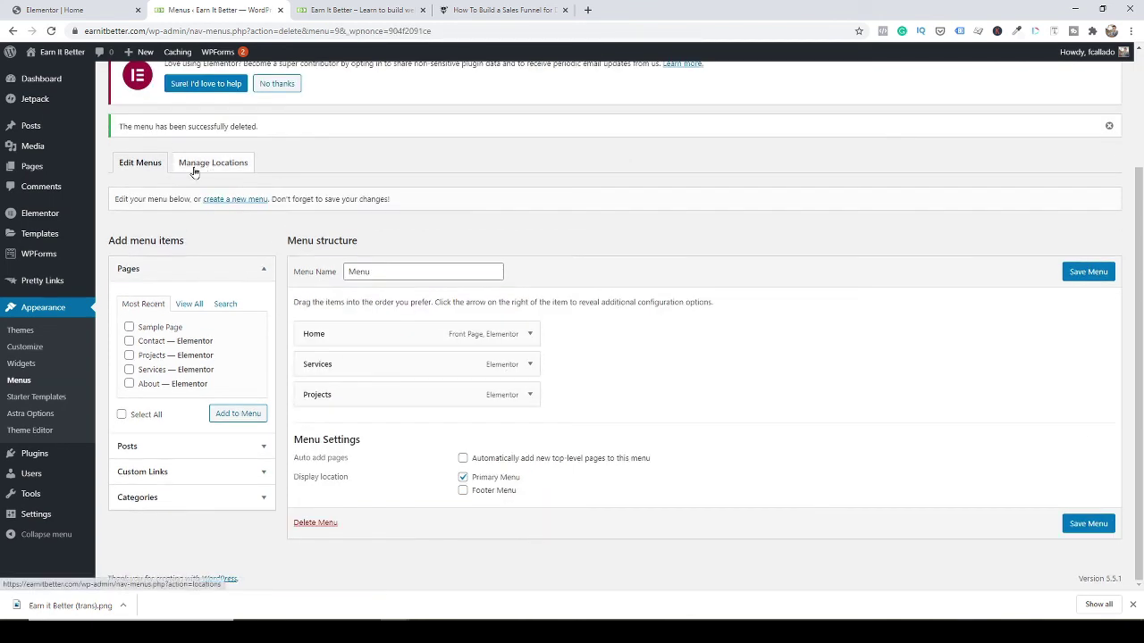
Create a new menu named Footer Menu with Footer Menu as its display location.
scroll(304, 255, up, 1)
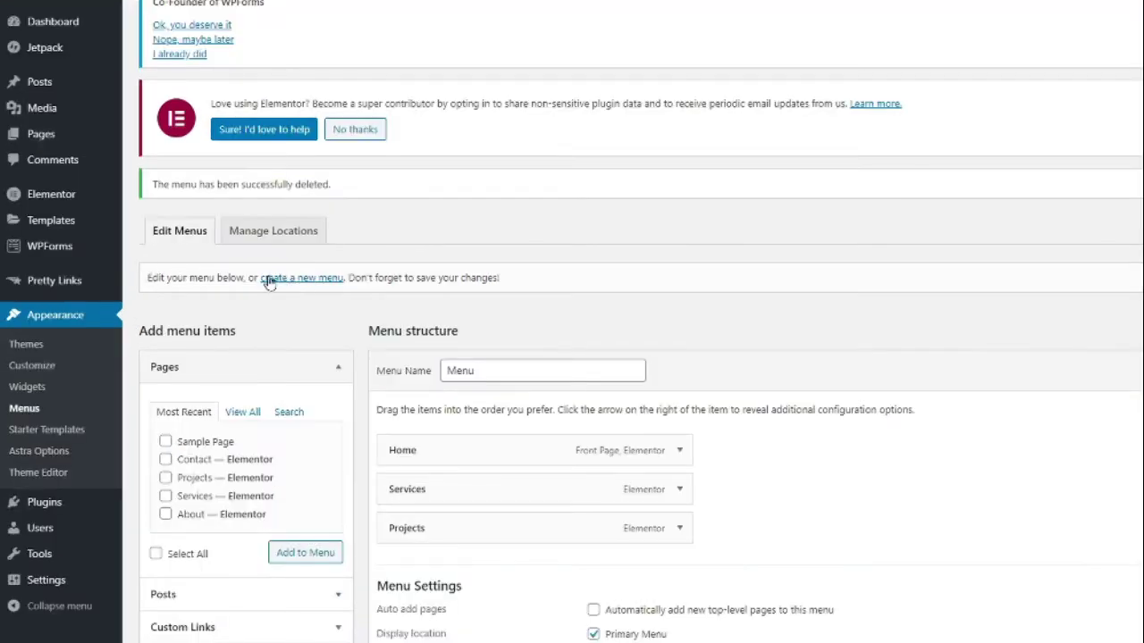
click(323, 283)
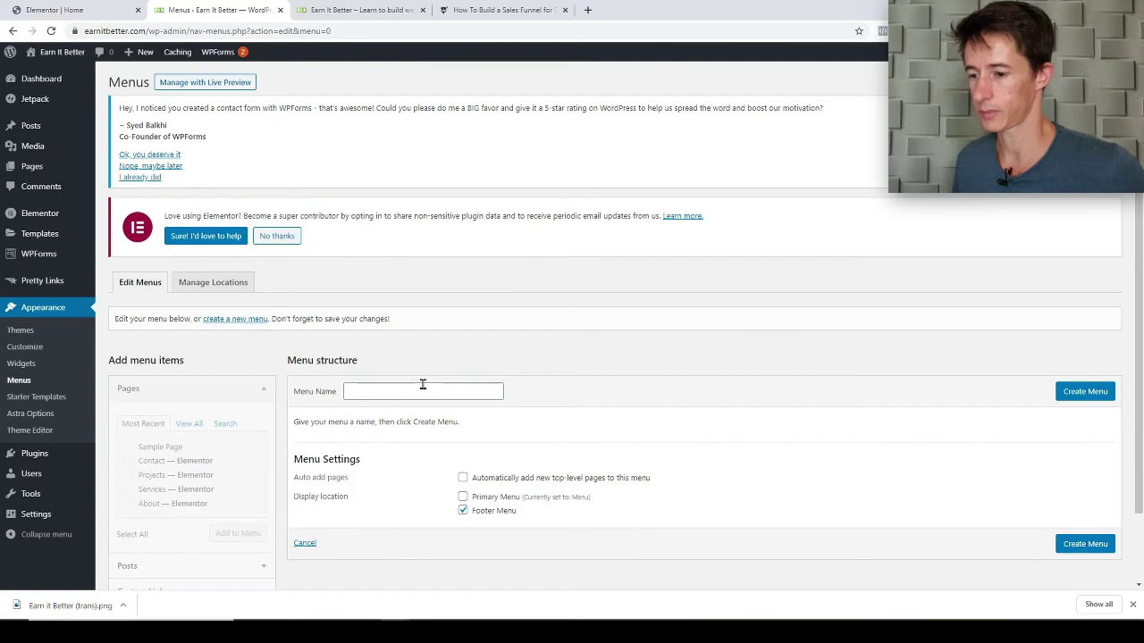
click(530, 370)
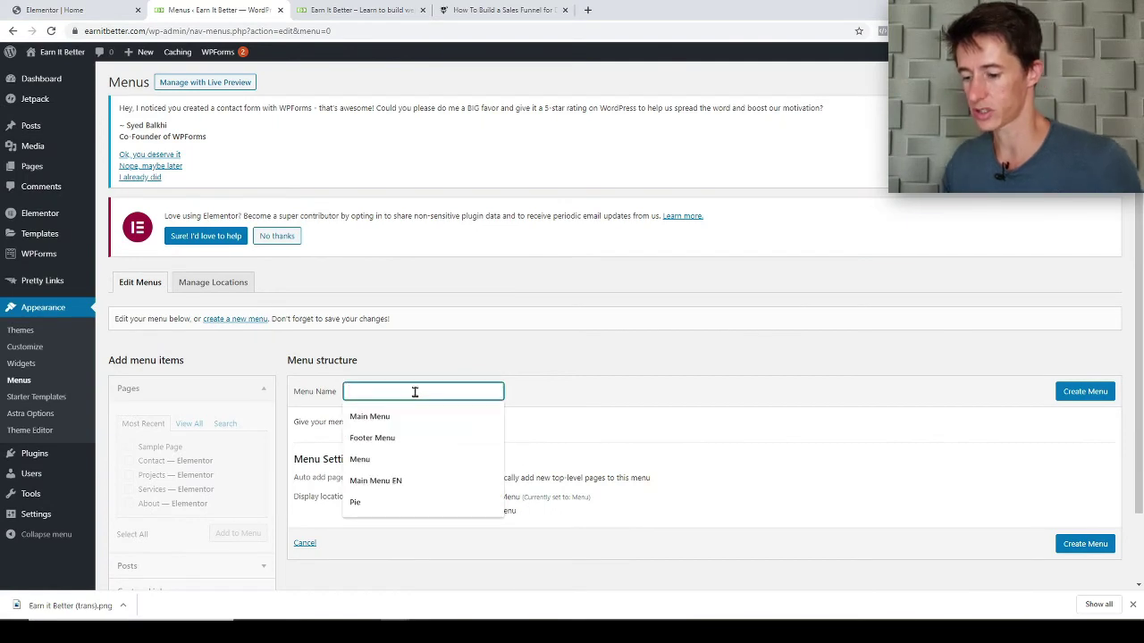
text(Fo)
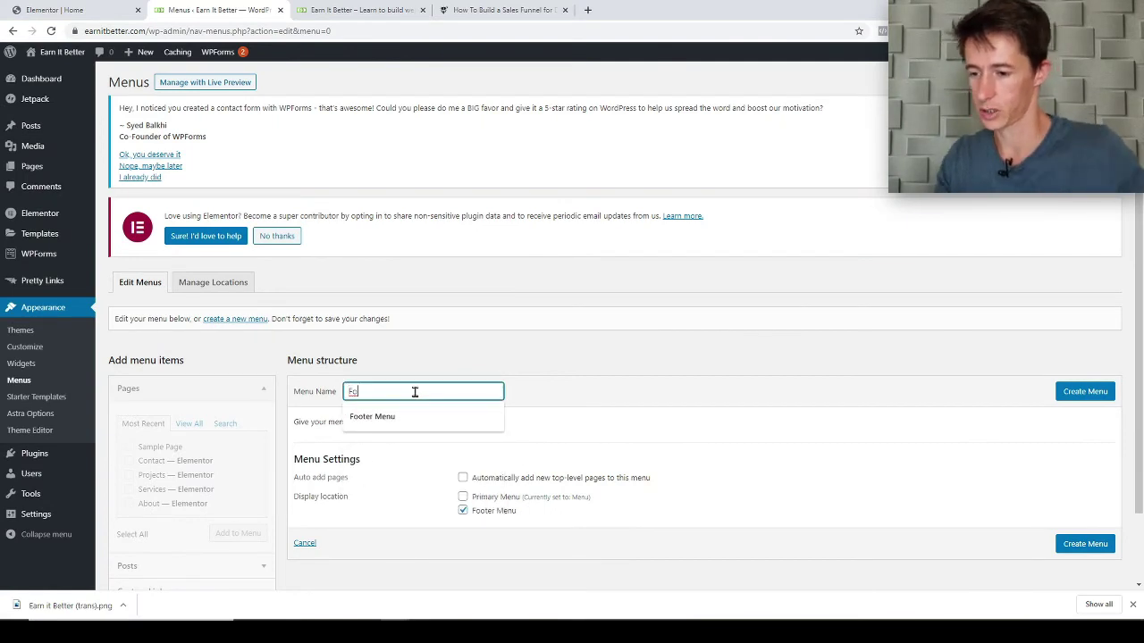
click(403, 416)
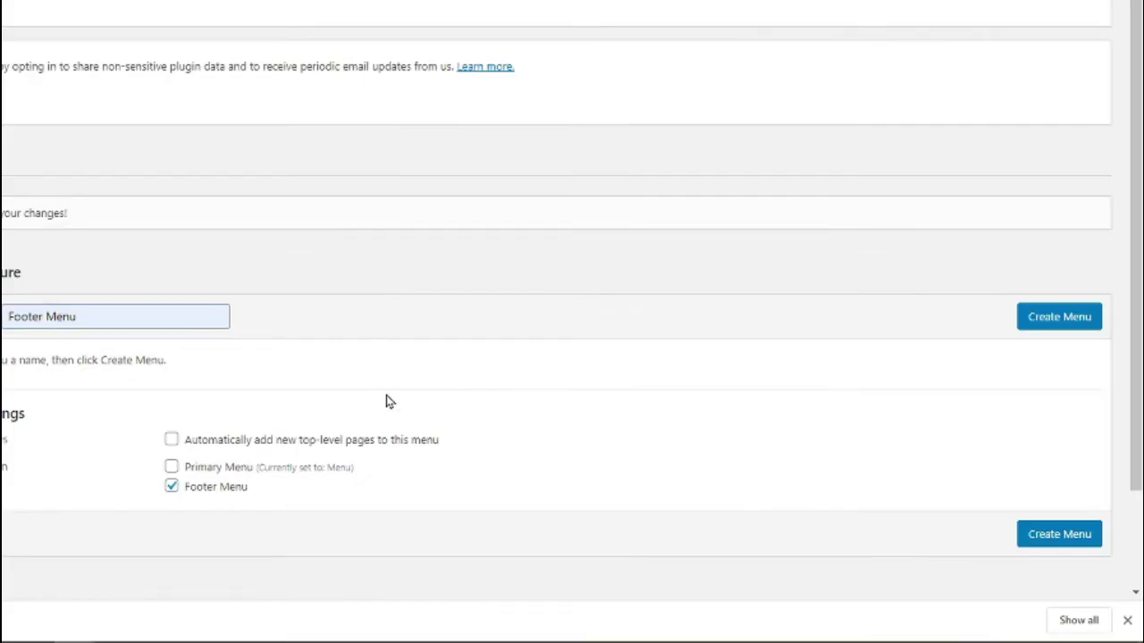
scroll(386, 401, down, 2)
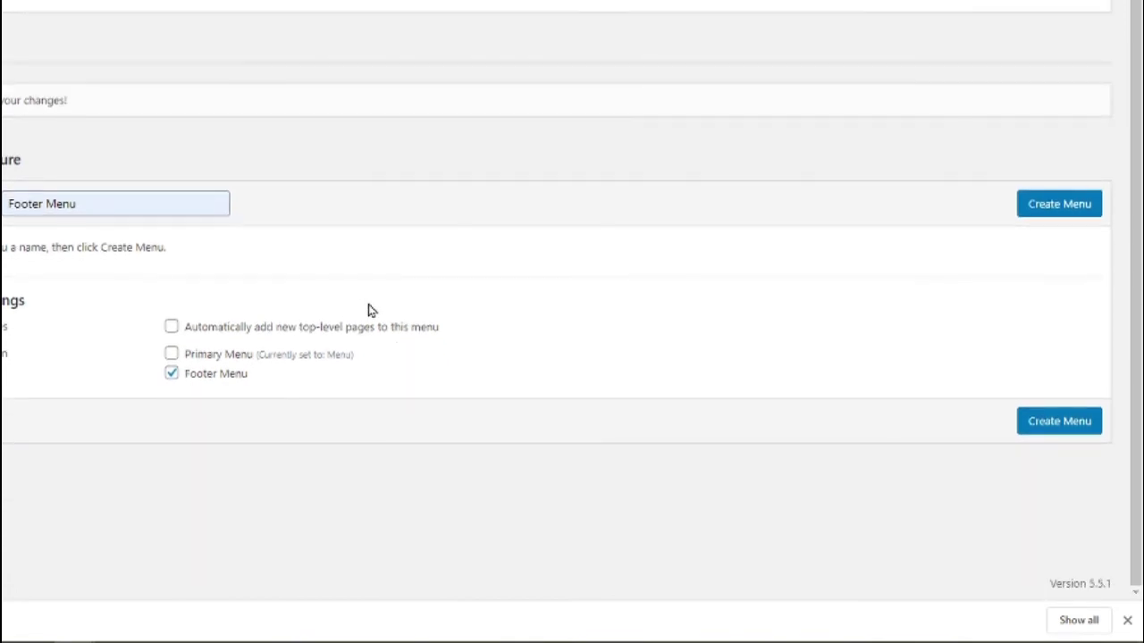
click(1064, 212)
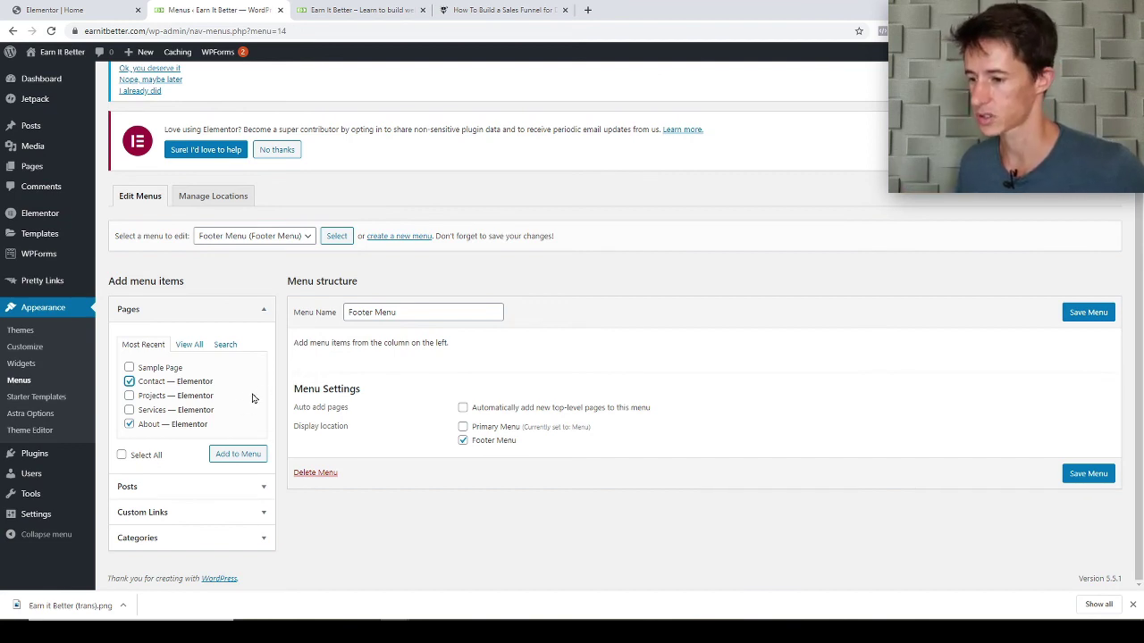
Add the Contact and About pages to the Footer Menu and save it.
click(238, 454)
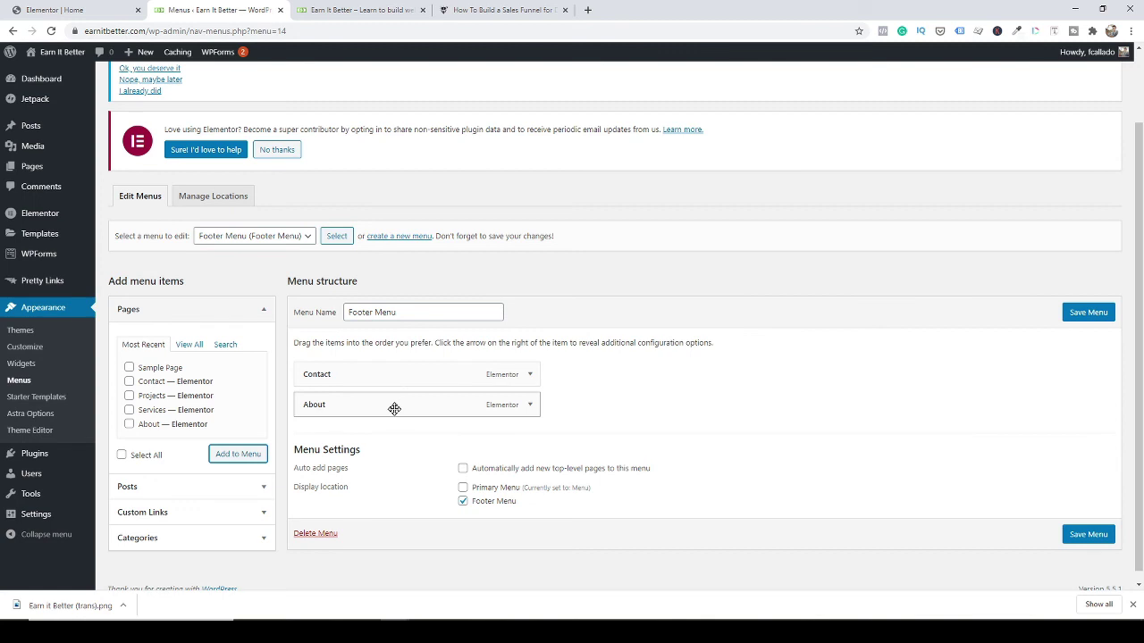
click(1078, 534)
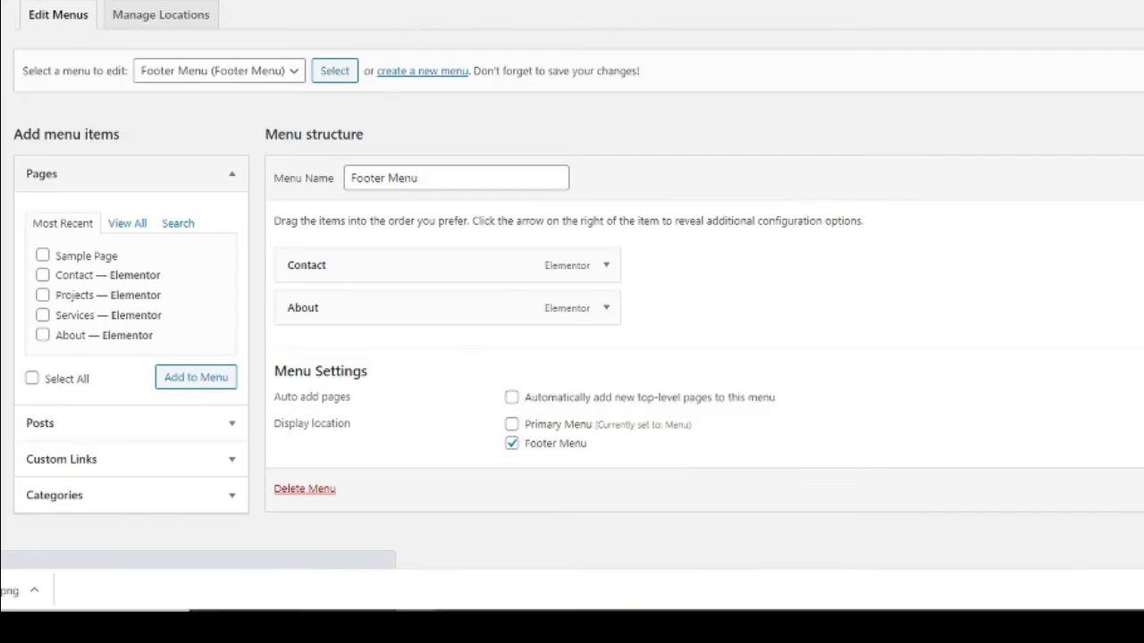
Reload the live earnitbetter.com site and check the header navigation and the footer menu links.
click(354, 10)
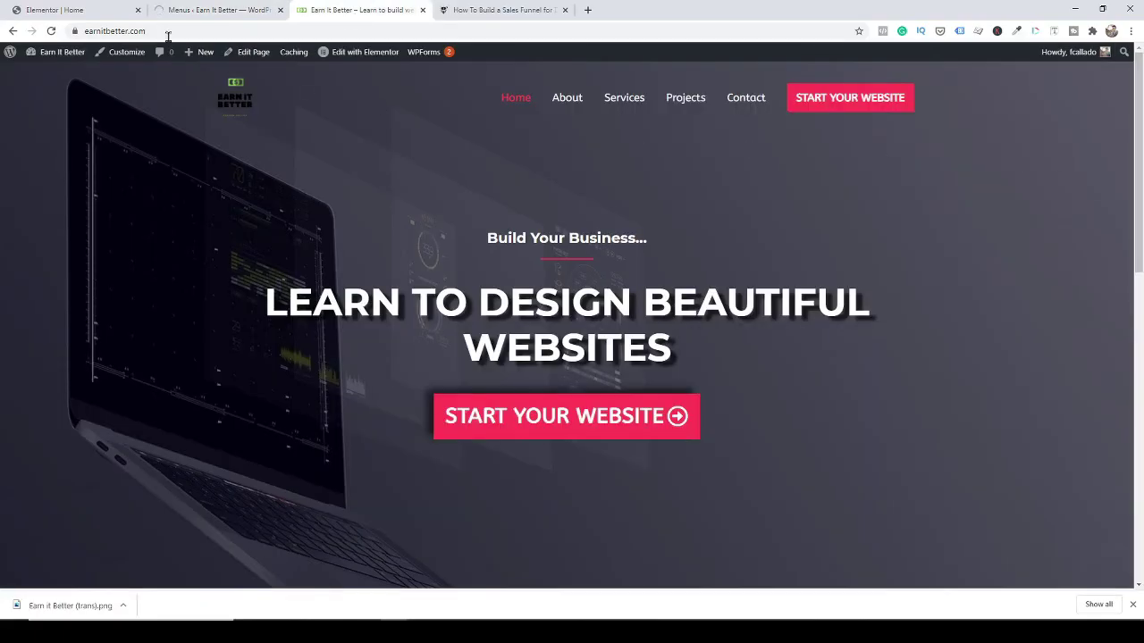
click(51, 31)
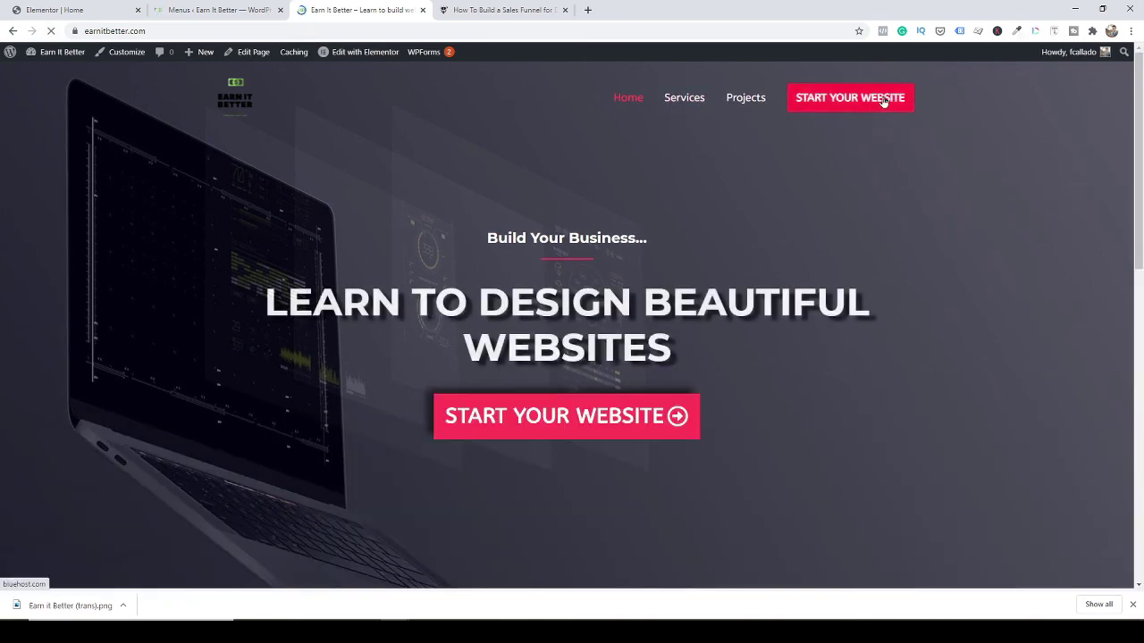
drag(1140, 110, 1142, 462)
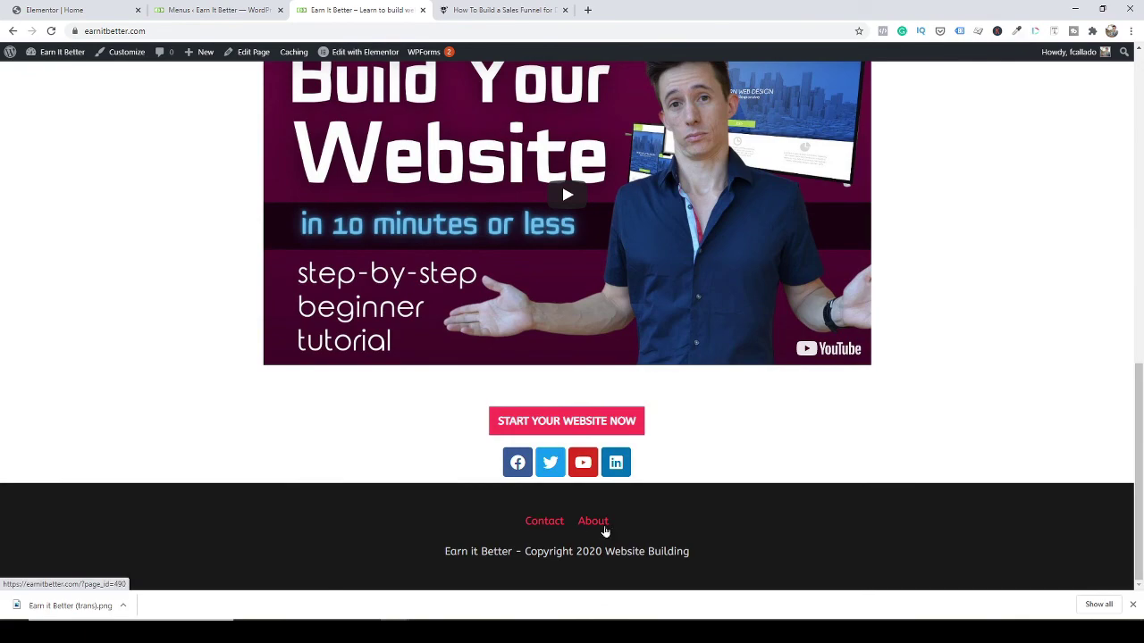
drag(1140, 452, 1140, 148)
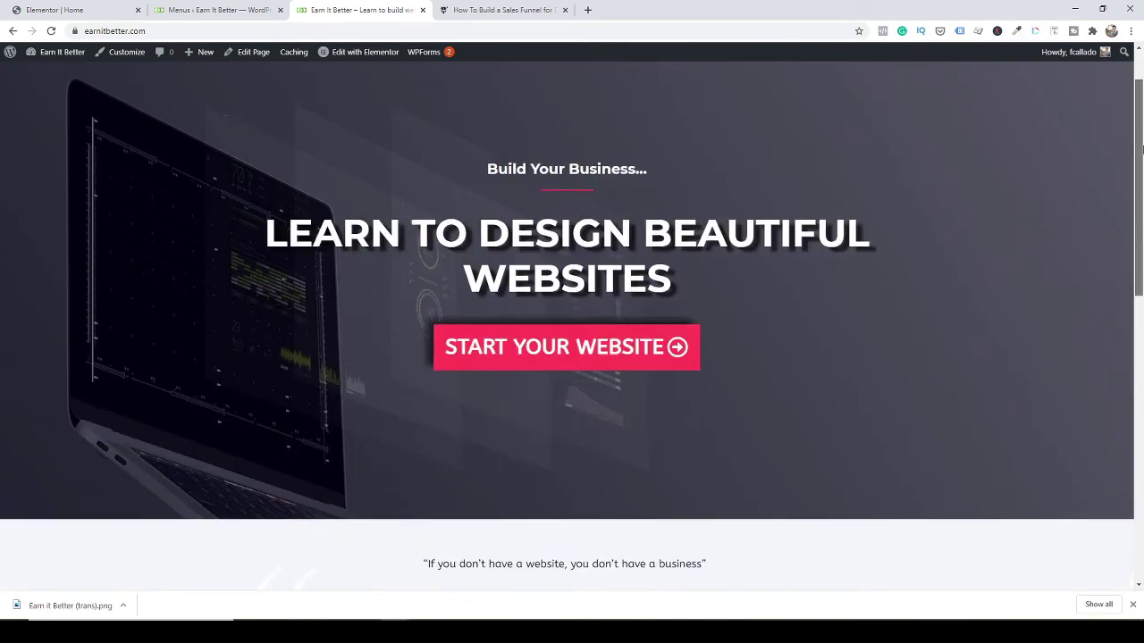
Load Menu (Primary Menu) in the Menus settings and nest Projects as a sub item under Services.
click(215, 10)
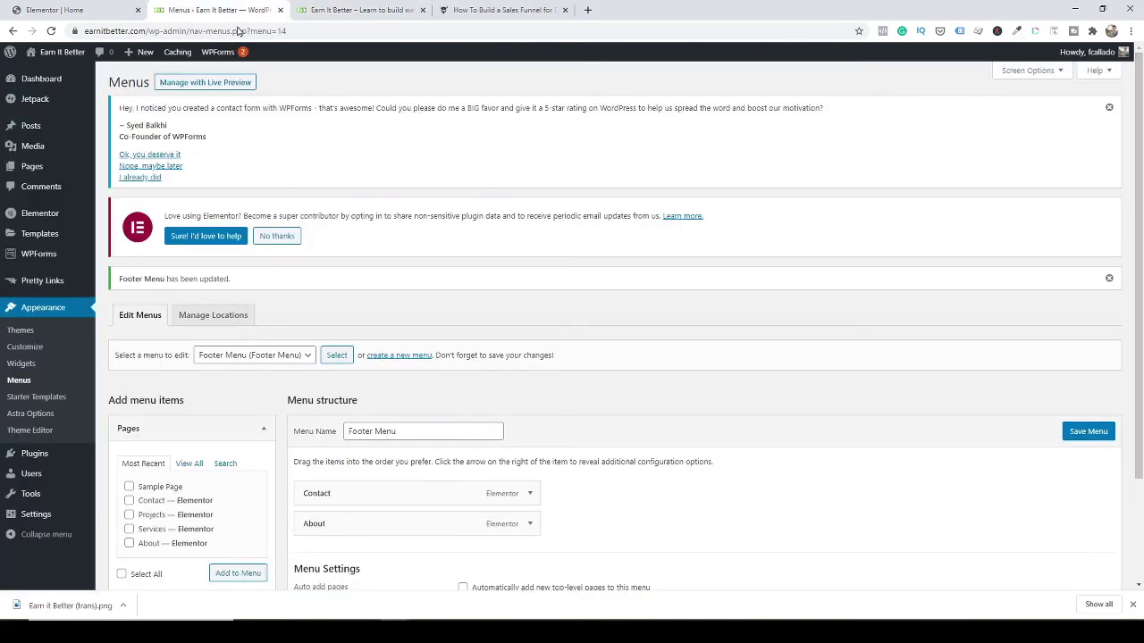
scroll(478, 345, down, 2)
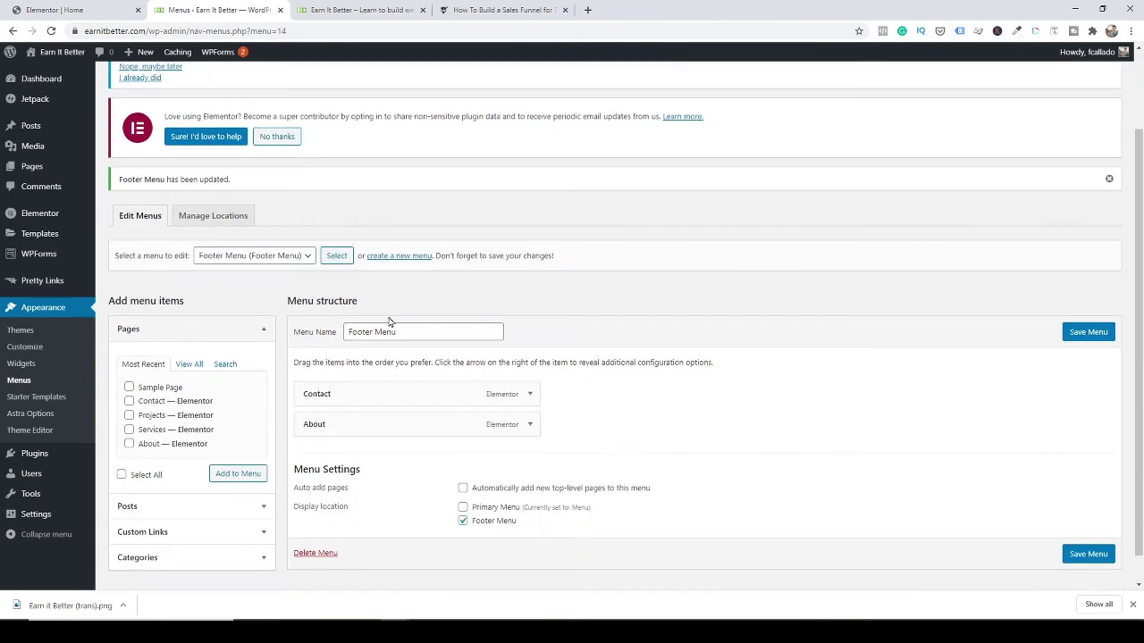
click(304, 256)
click(261, 285)
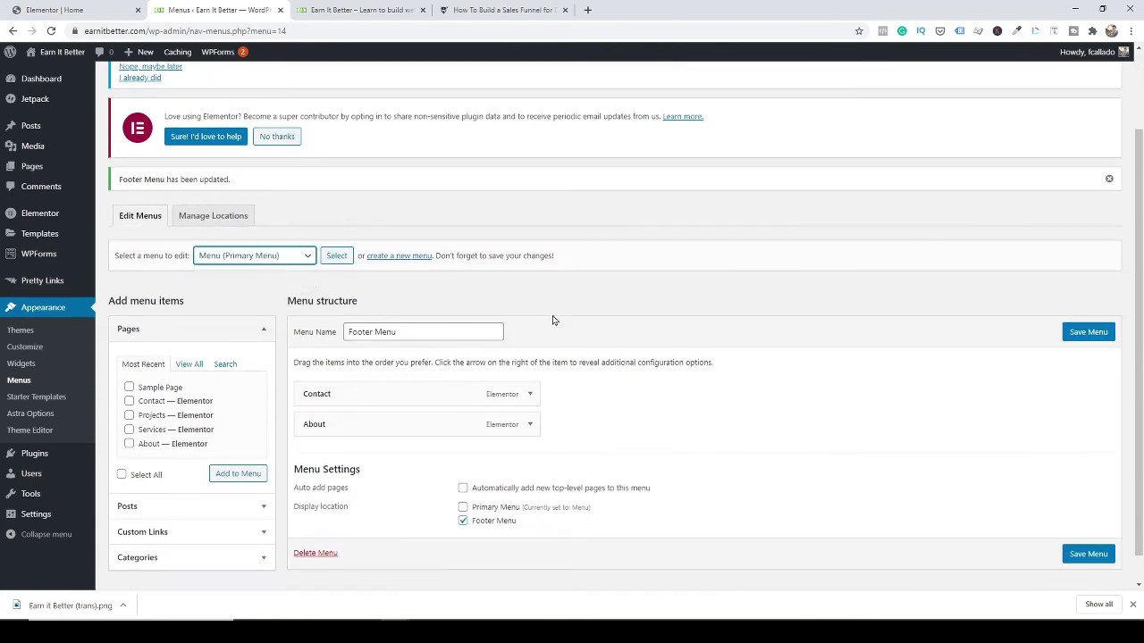
click(339, 257)
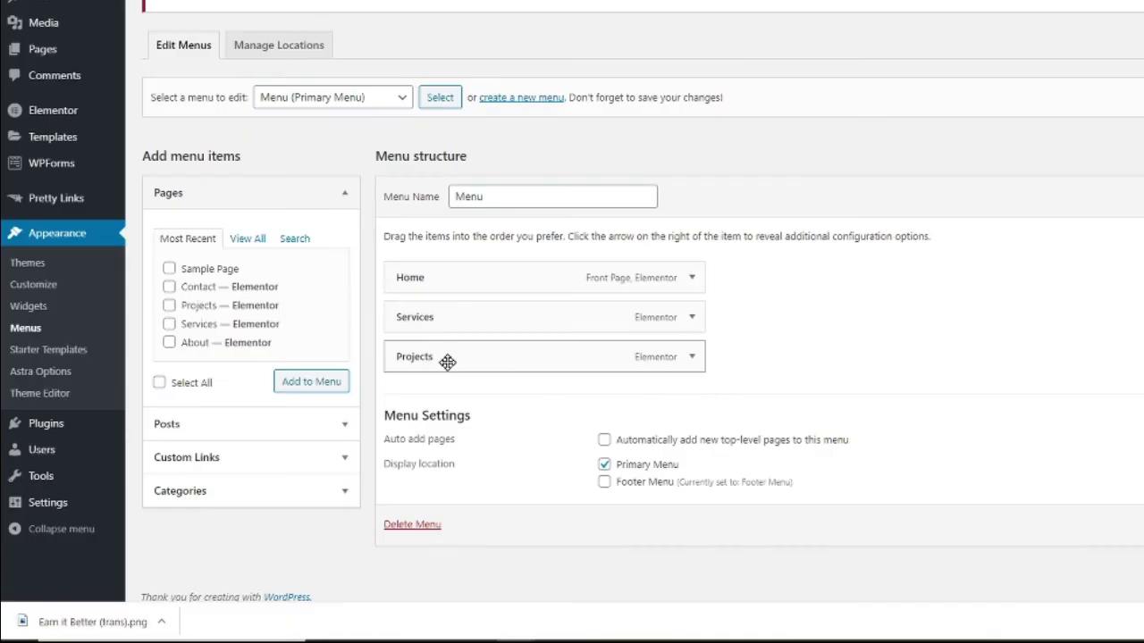
mouse_move(434, 369)
mouse_down()
mouse_move(482, 366)
mouse_move(436, 389)
mouse_up()
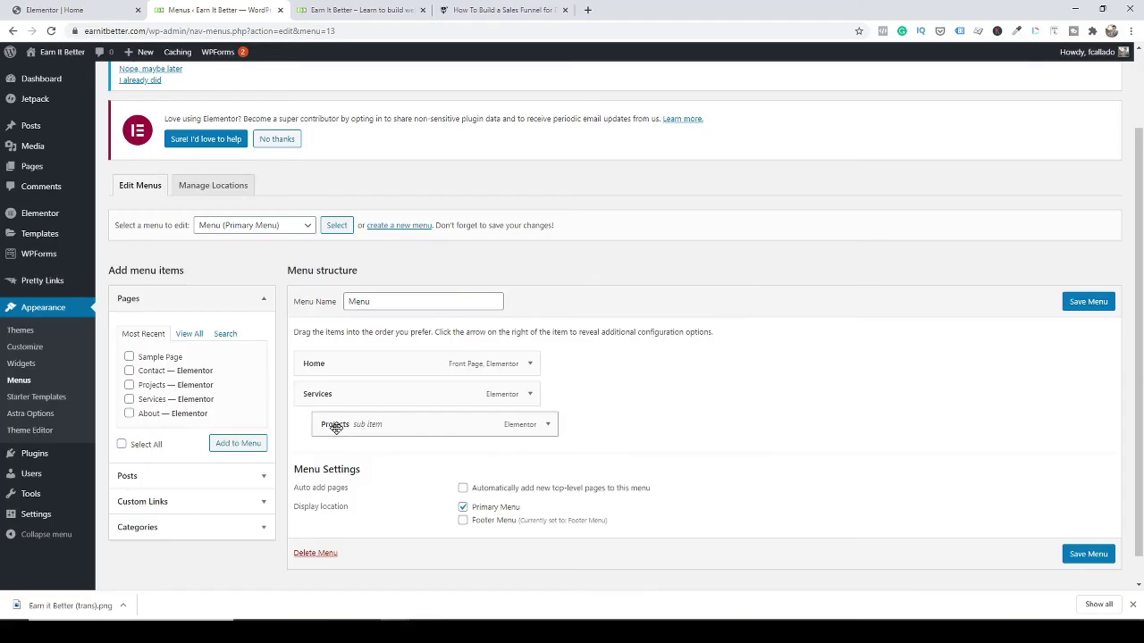
drag(335, 428, 349, 433)
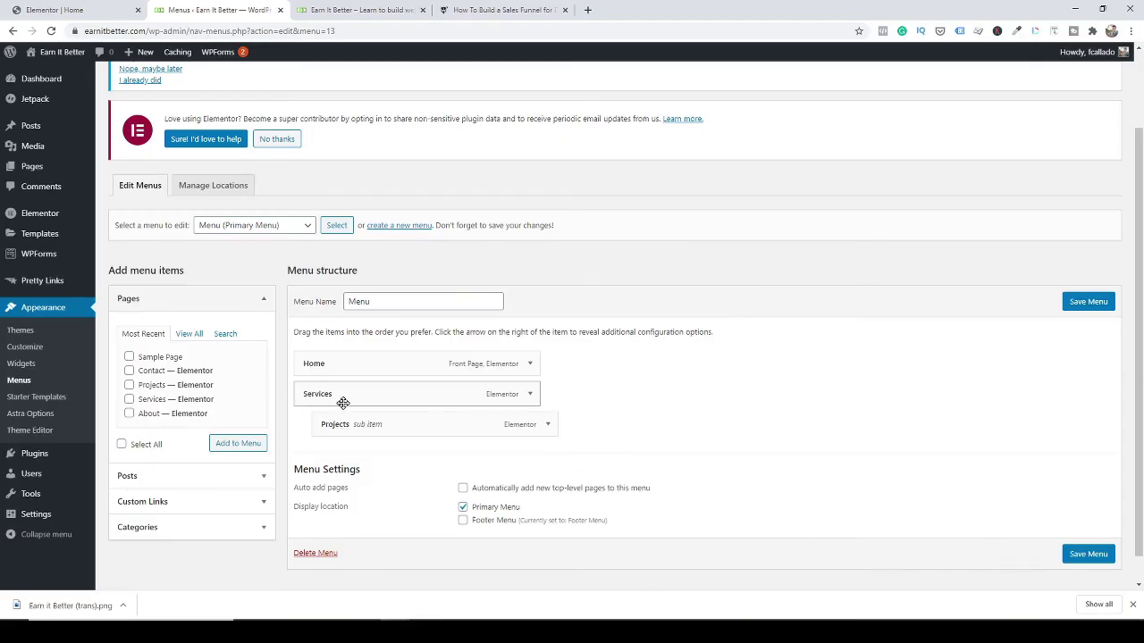
Save the primary menu with Projects nested under Services and reload the live site to check the header's Services dropdown.
click(1081, 555)
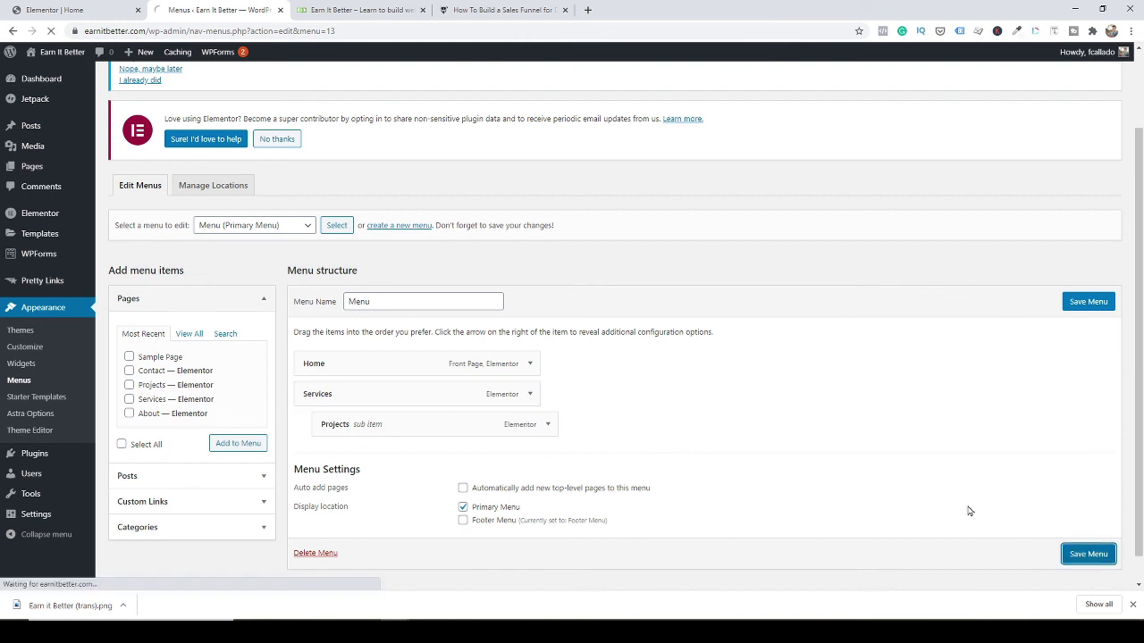
click(368, 10)
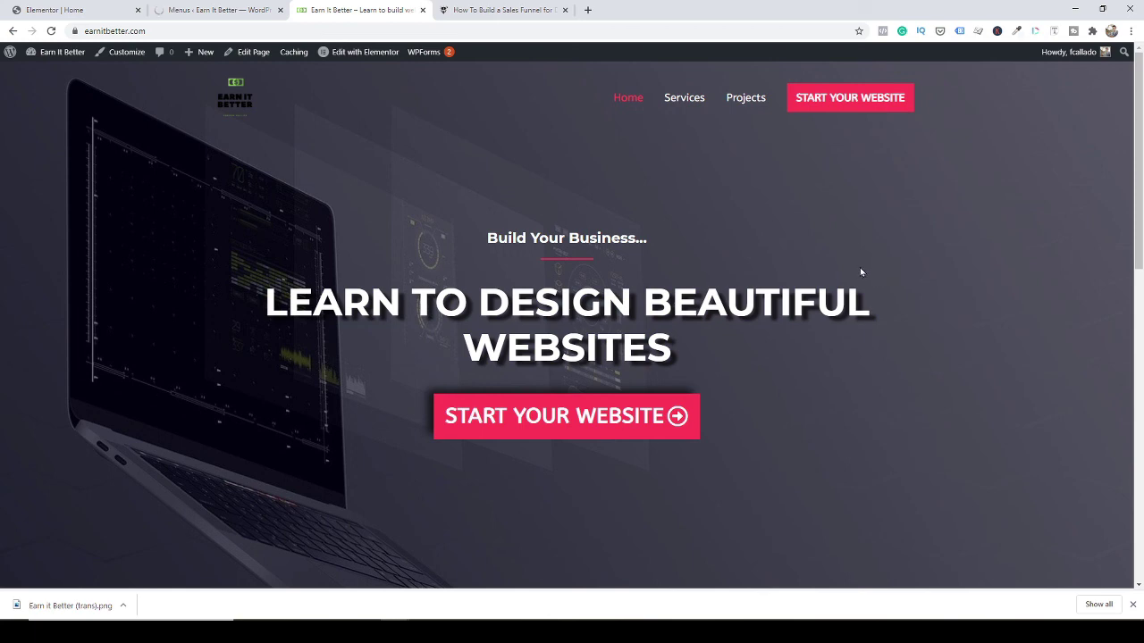
key(F5)
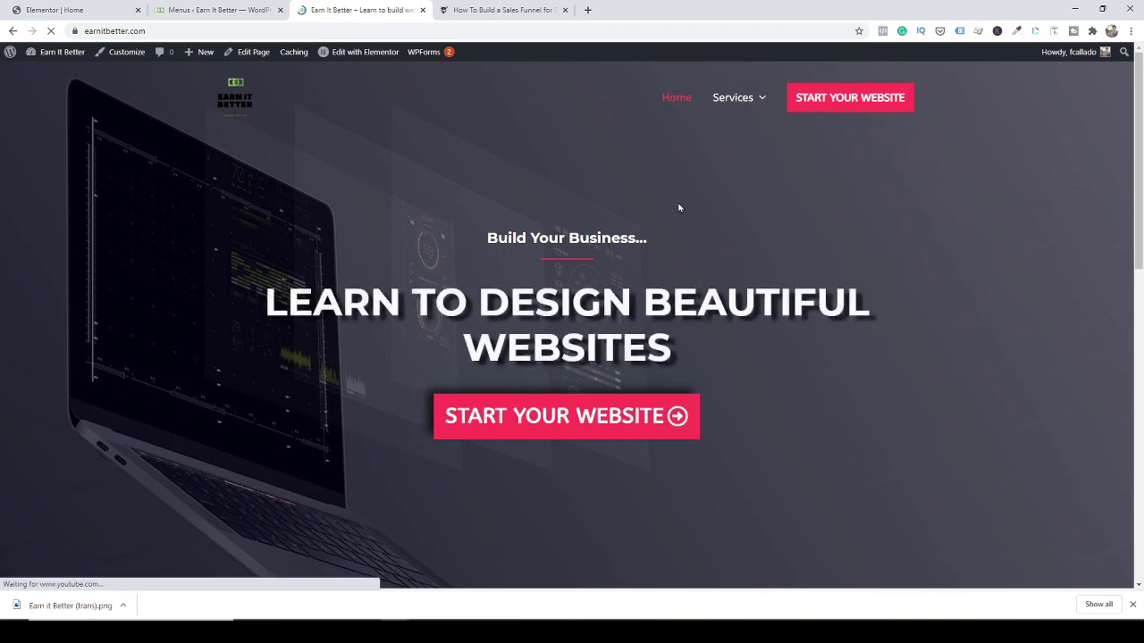
mouse_move(734, 106)
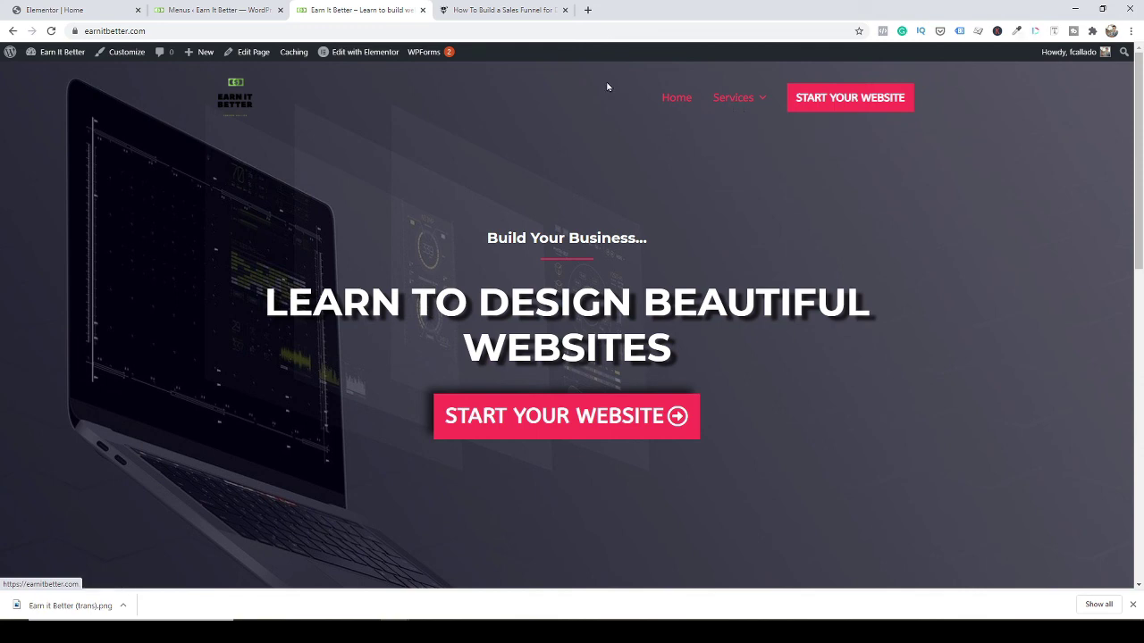
Move Projects back to the top level of the primary menu, compare with the Create & Earn site's header navigation, and save the menu.
click(217, 10)
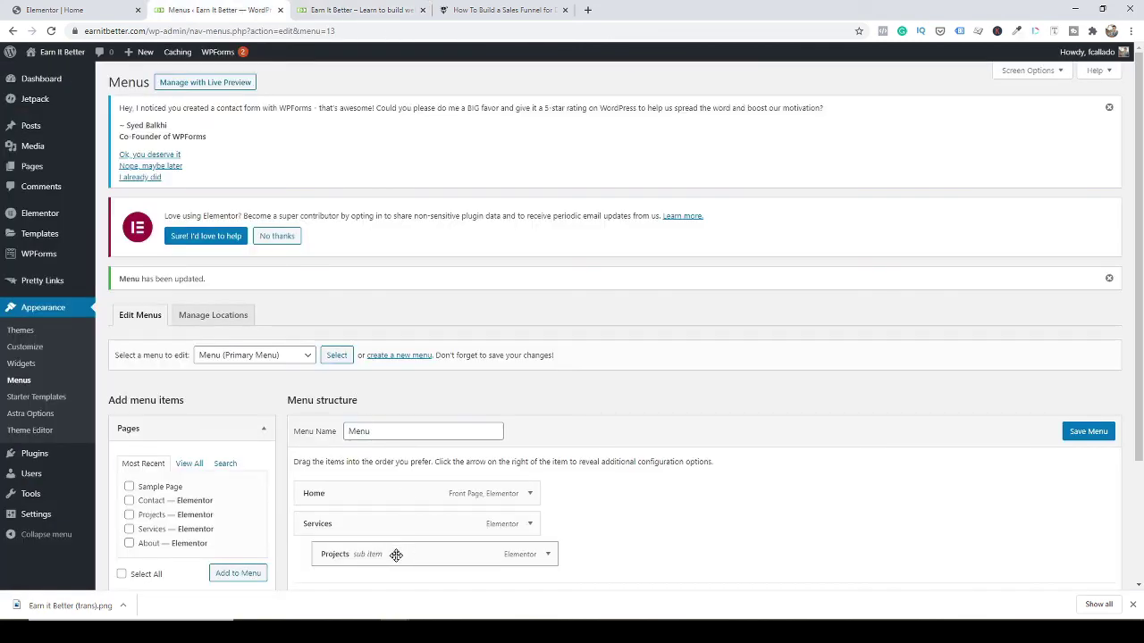
mouse_move(396, 554)
mouse_down()
mouse_move(345, 543)
mouse_move(384, 561)
mouse_up()
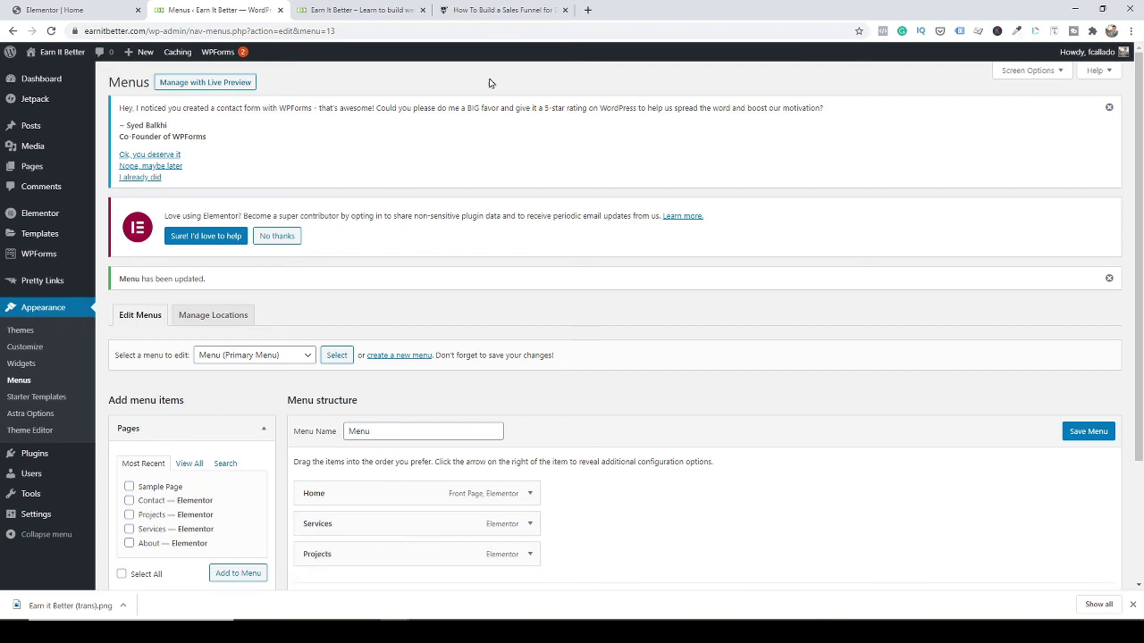
click(482, 17)
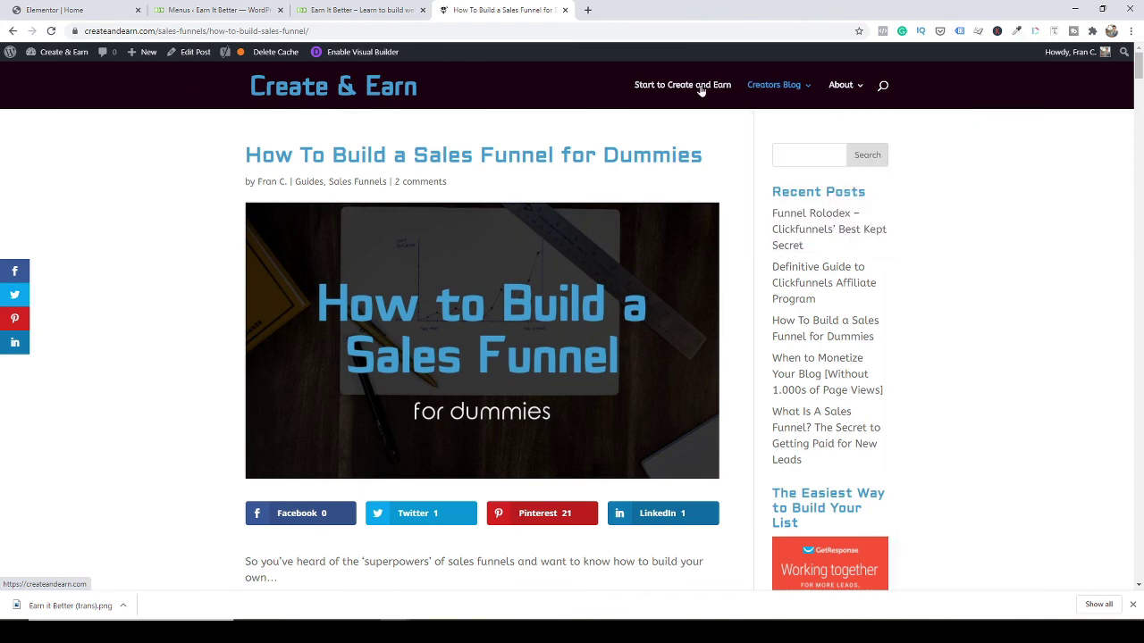
mouse_move(843, 87)
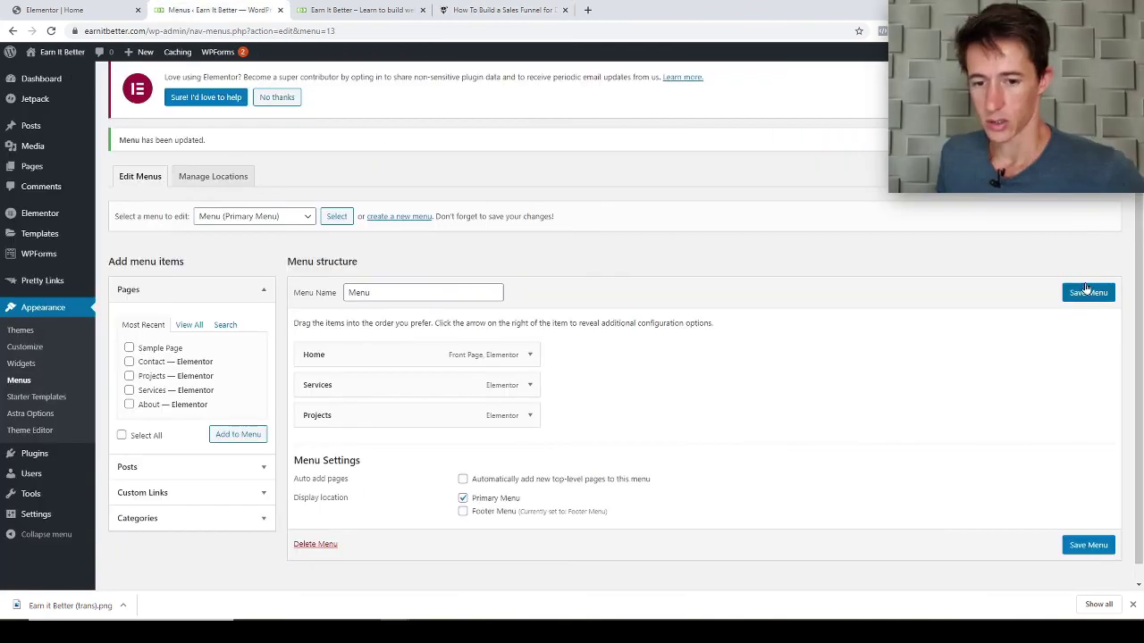
click(1085, 293)
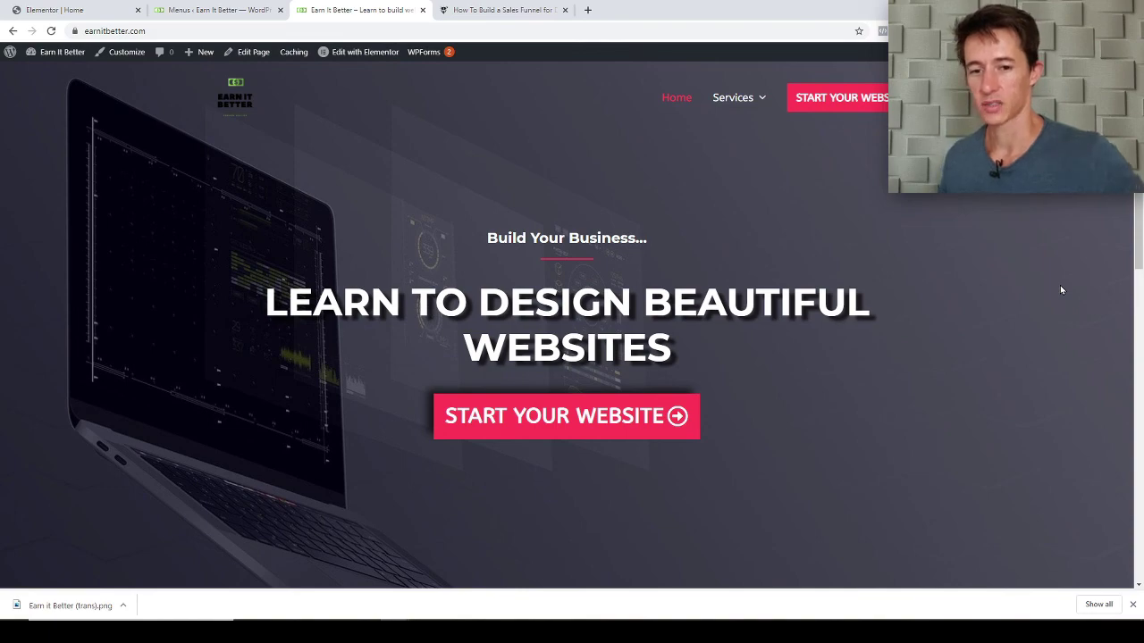
Review the list of all pages in the WordPress admin and look over the live earnitbetter.com home page.
mouse_move(1138, 263)
mouse_down()
mouse_move(1140, 559)
mouse_move(1139, 244)
mouse_up()
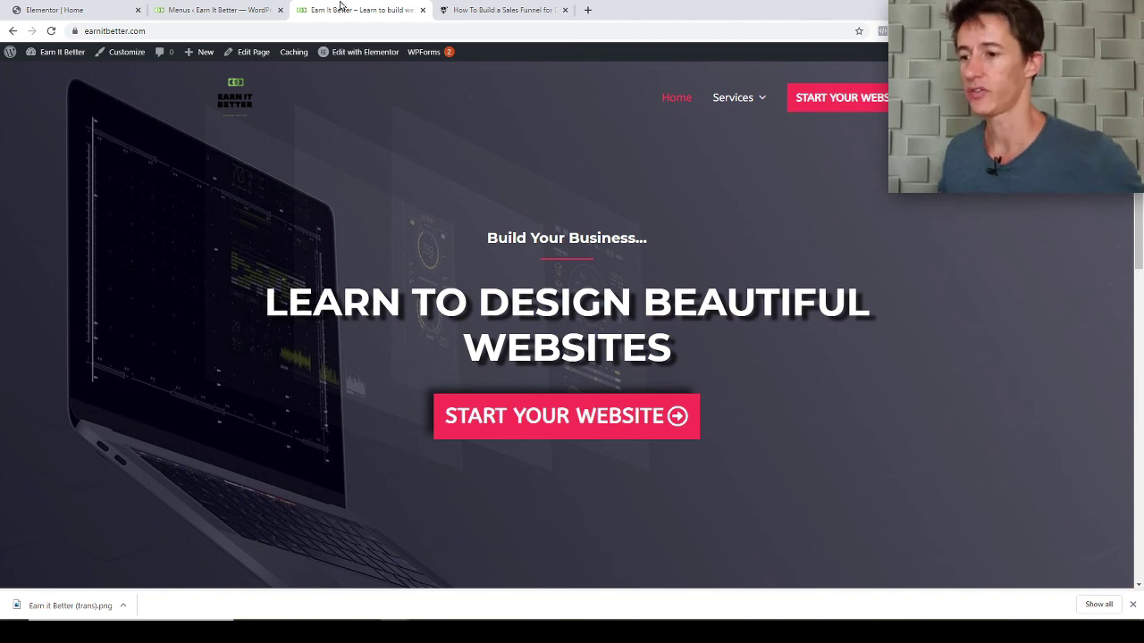
click(236, 9)
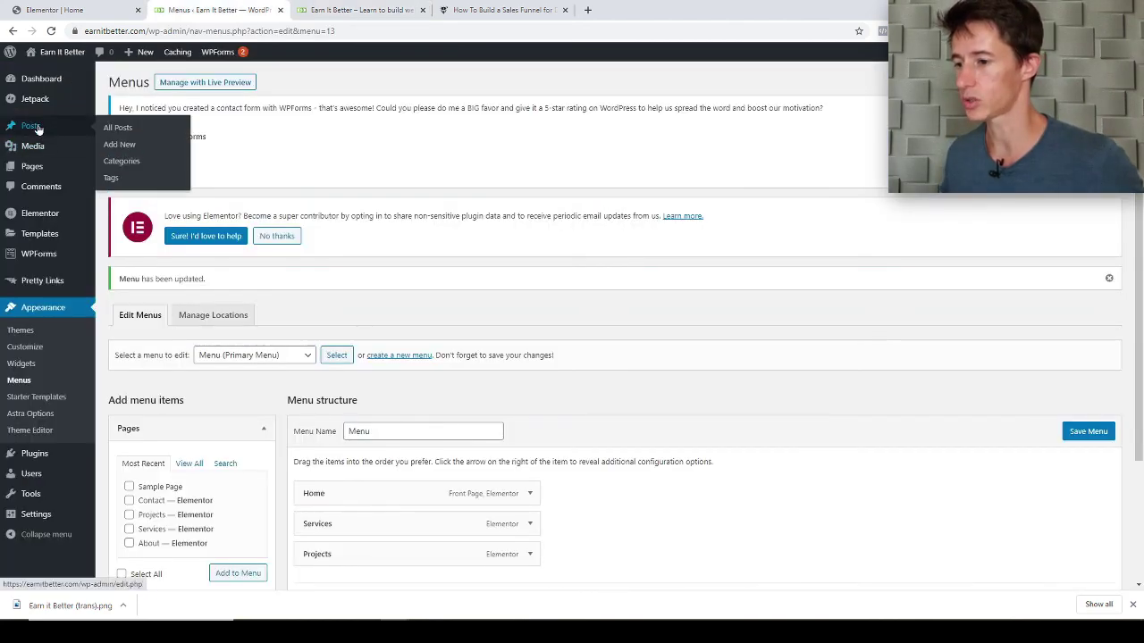
click(119, 169)
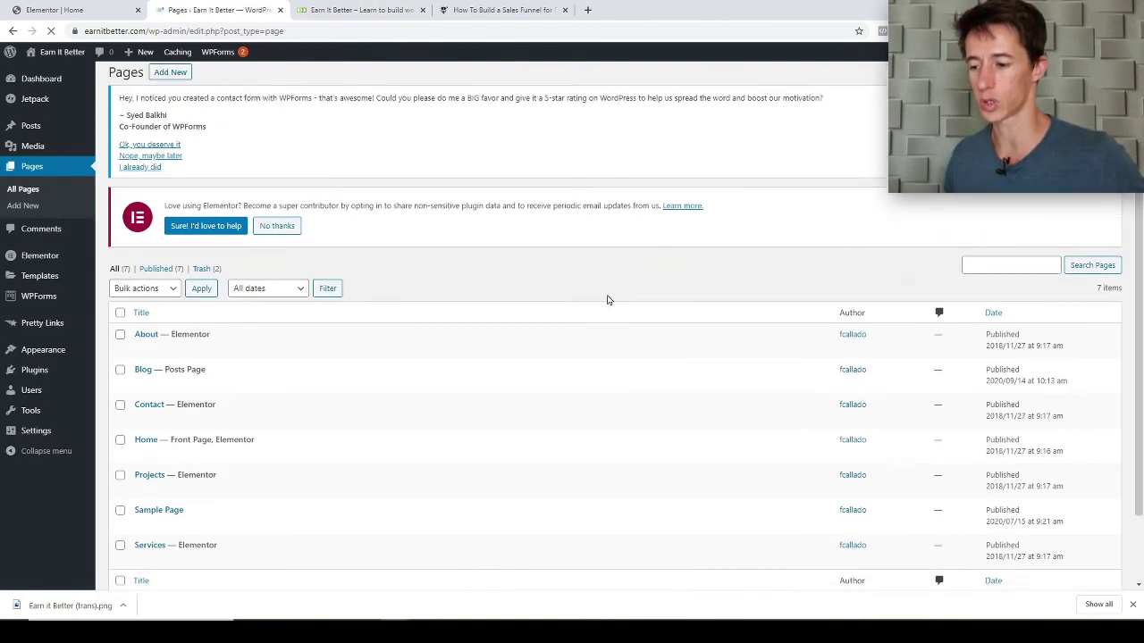
scroll(607, 301, down, 1)
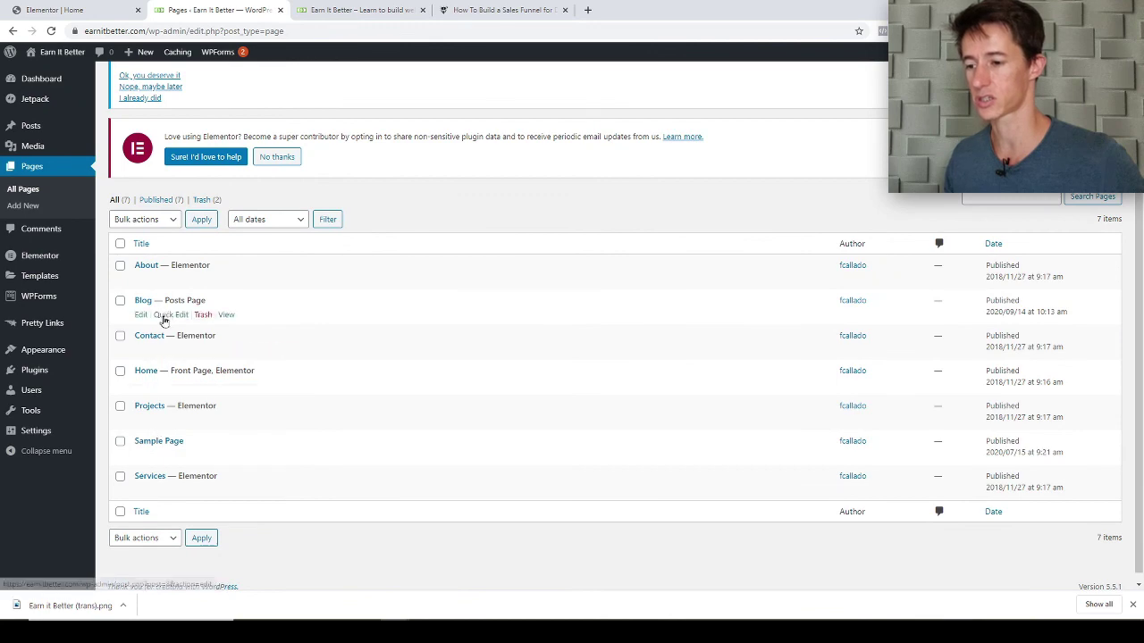
scroll(228, 332, up, 1)
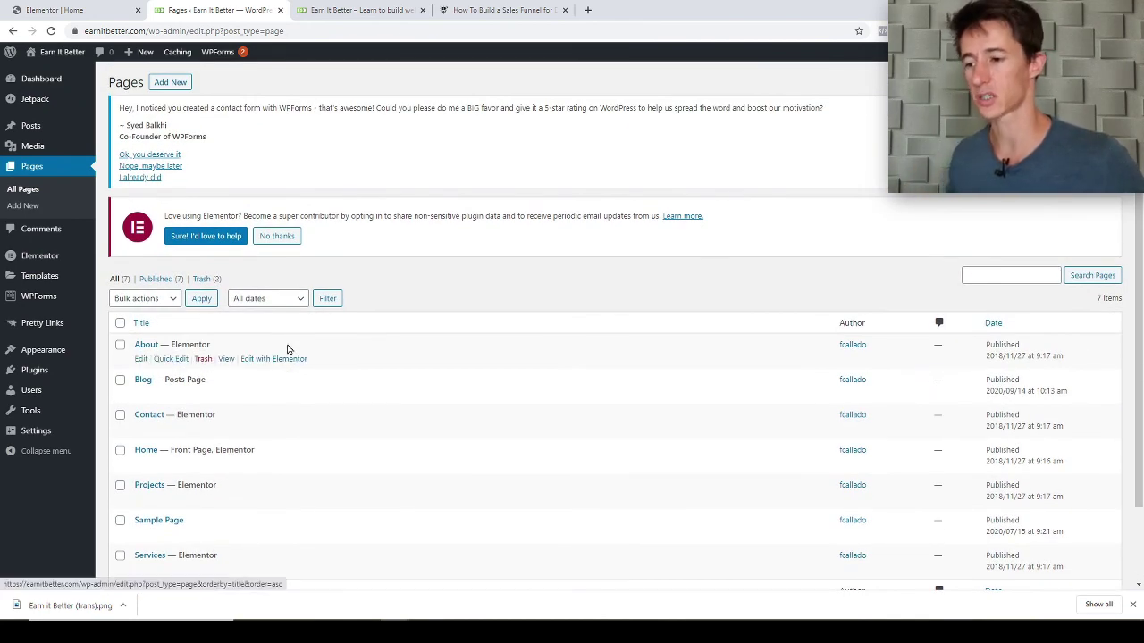
click(330, 16)
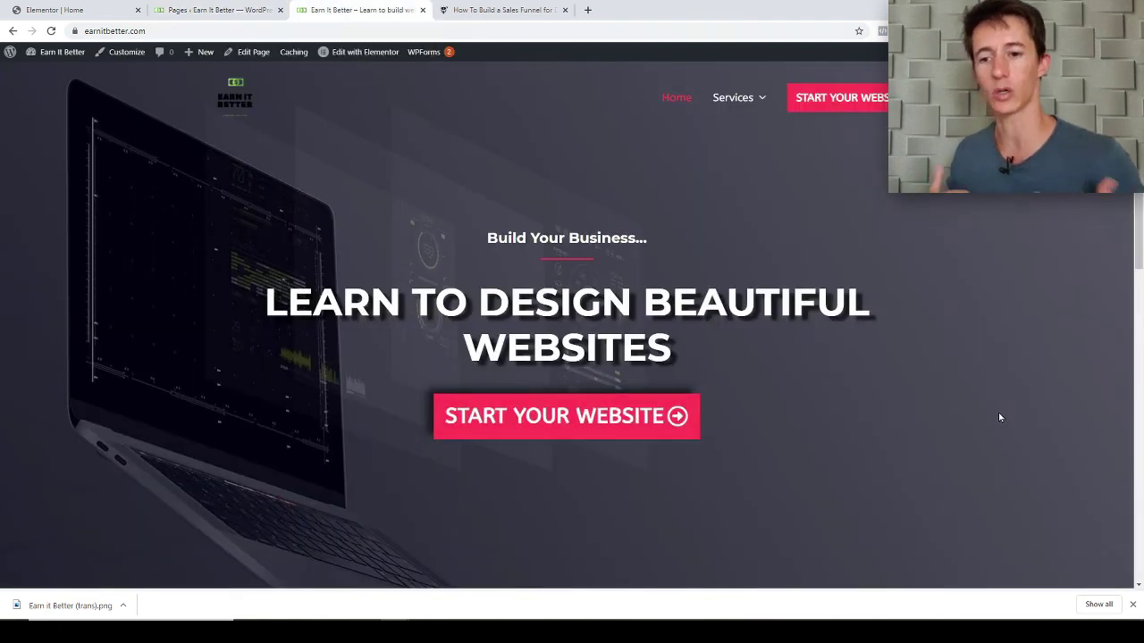
drag(1139, 225, 1141, 201)
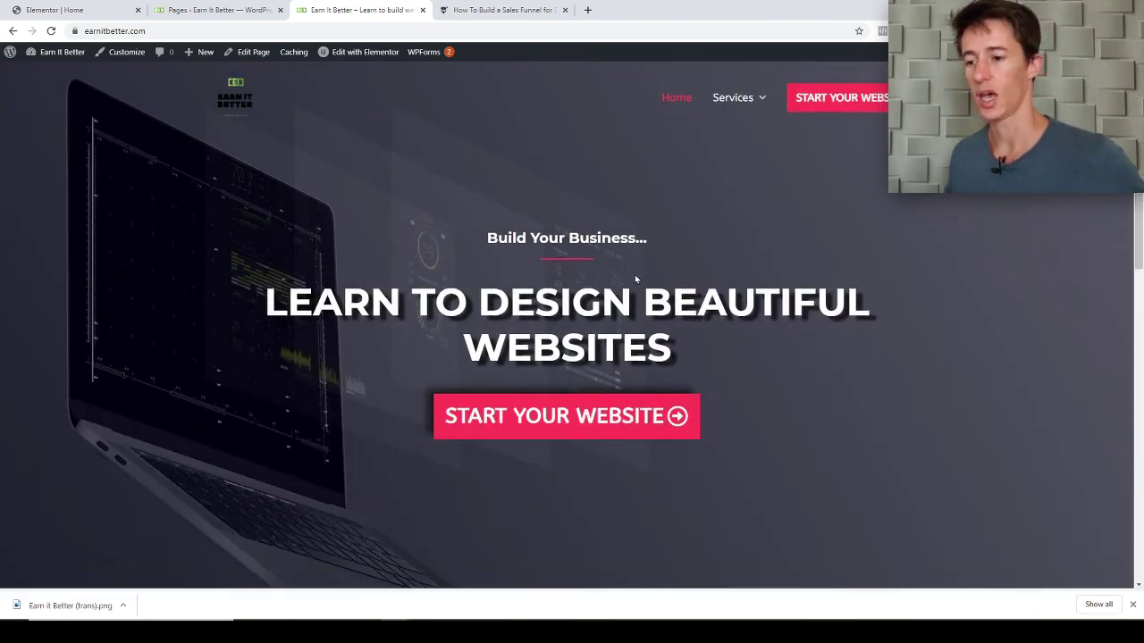